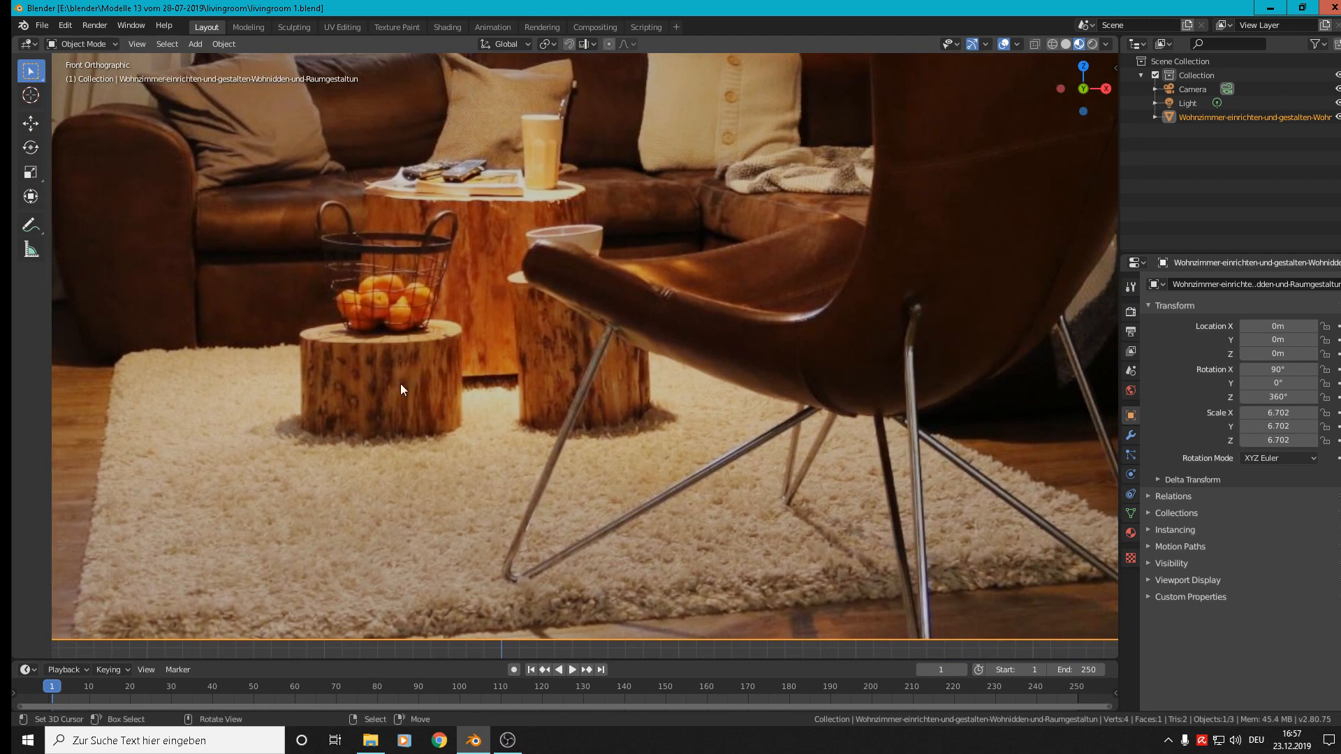
- Place the 3D cursor on the stump under the fruit basket and add a mesh cylinder there
click(370, 410)
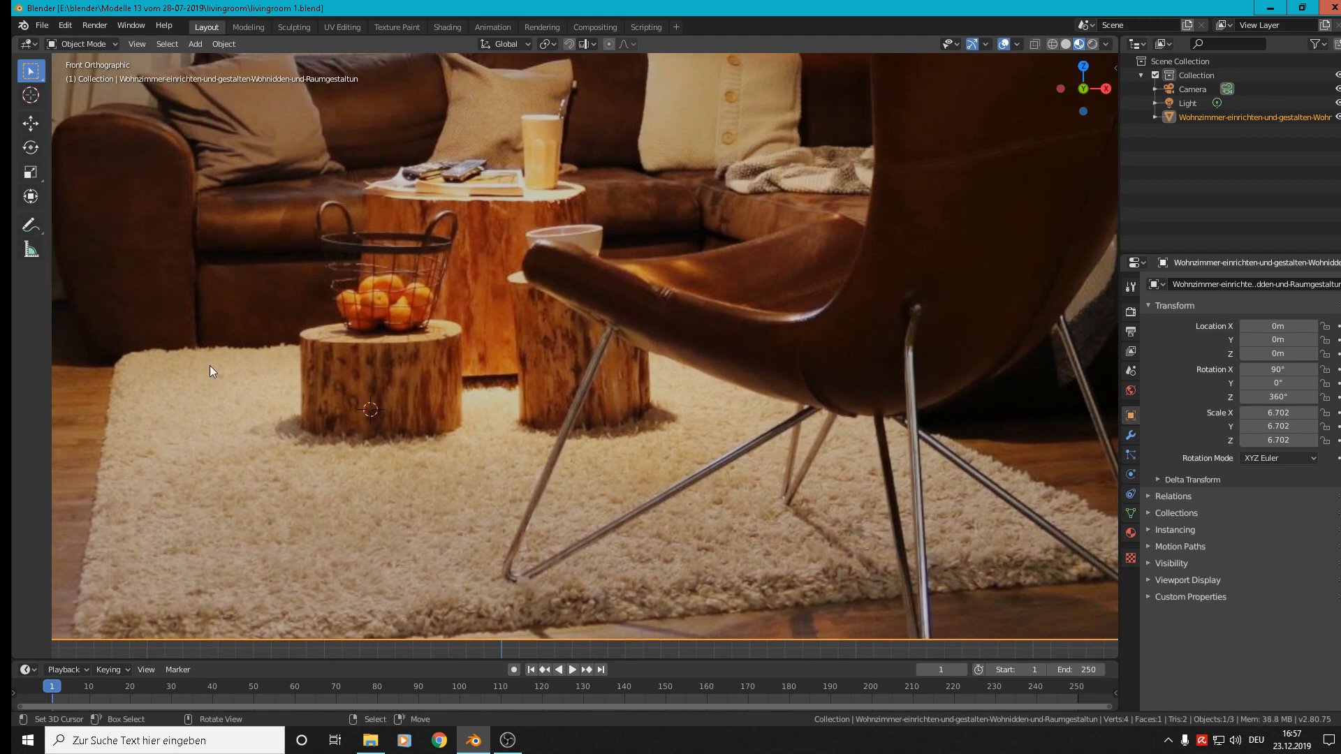
click(195, 43)
mouse_move(202, 59)
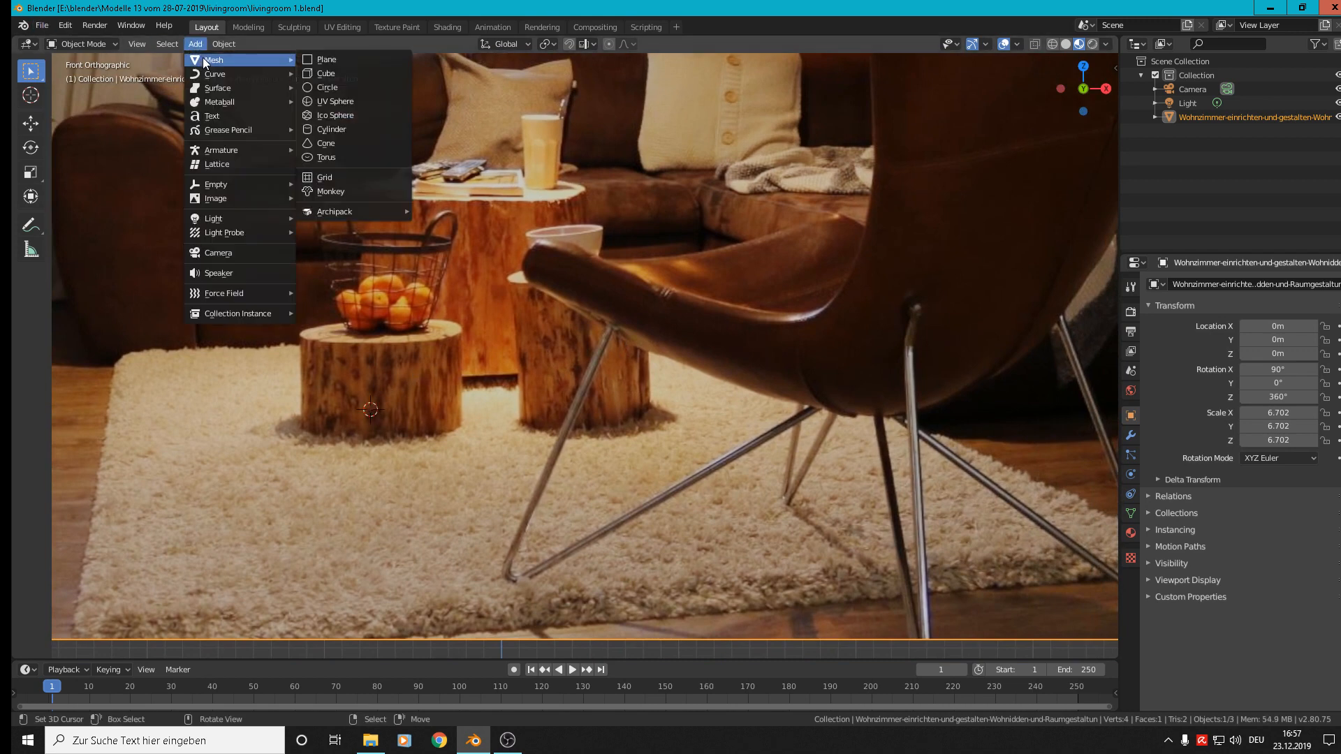
click(361, 137)
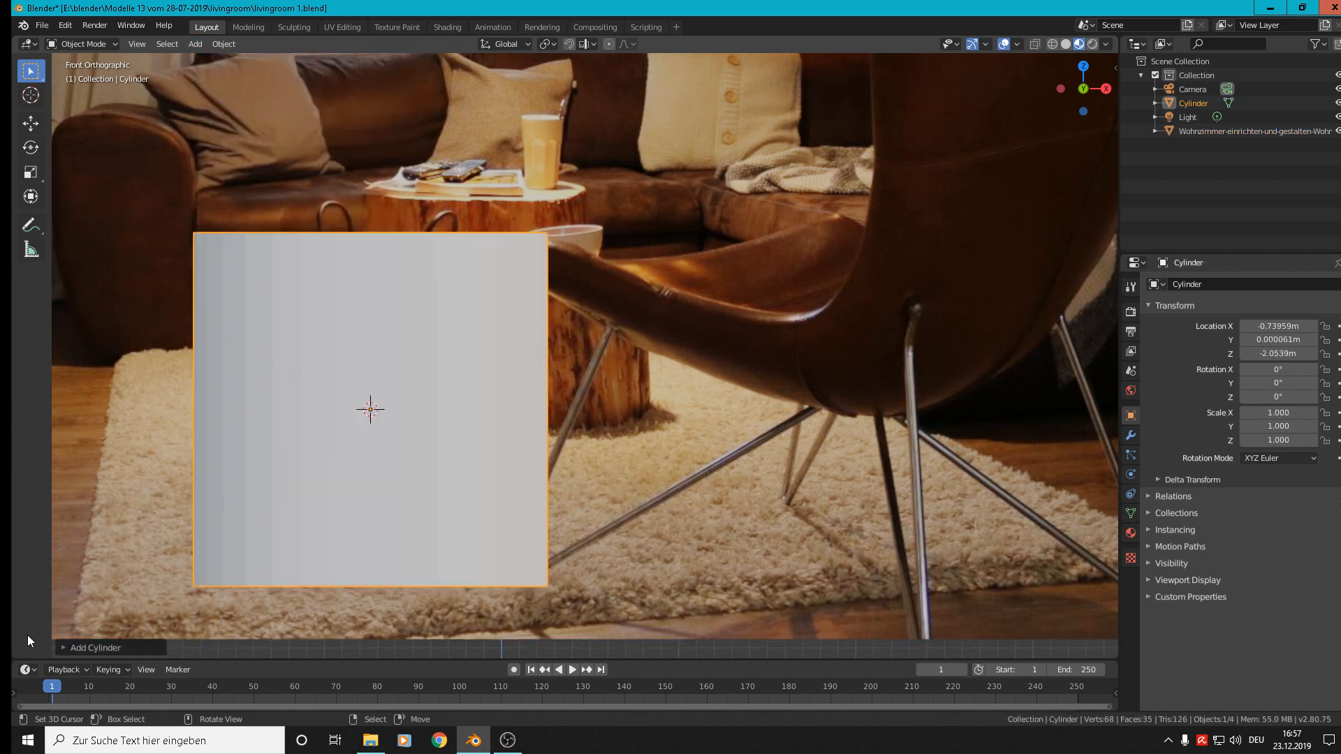
click(69, 646)
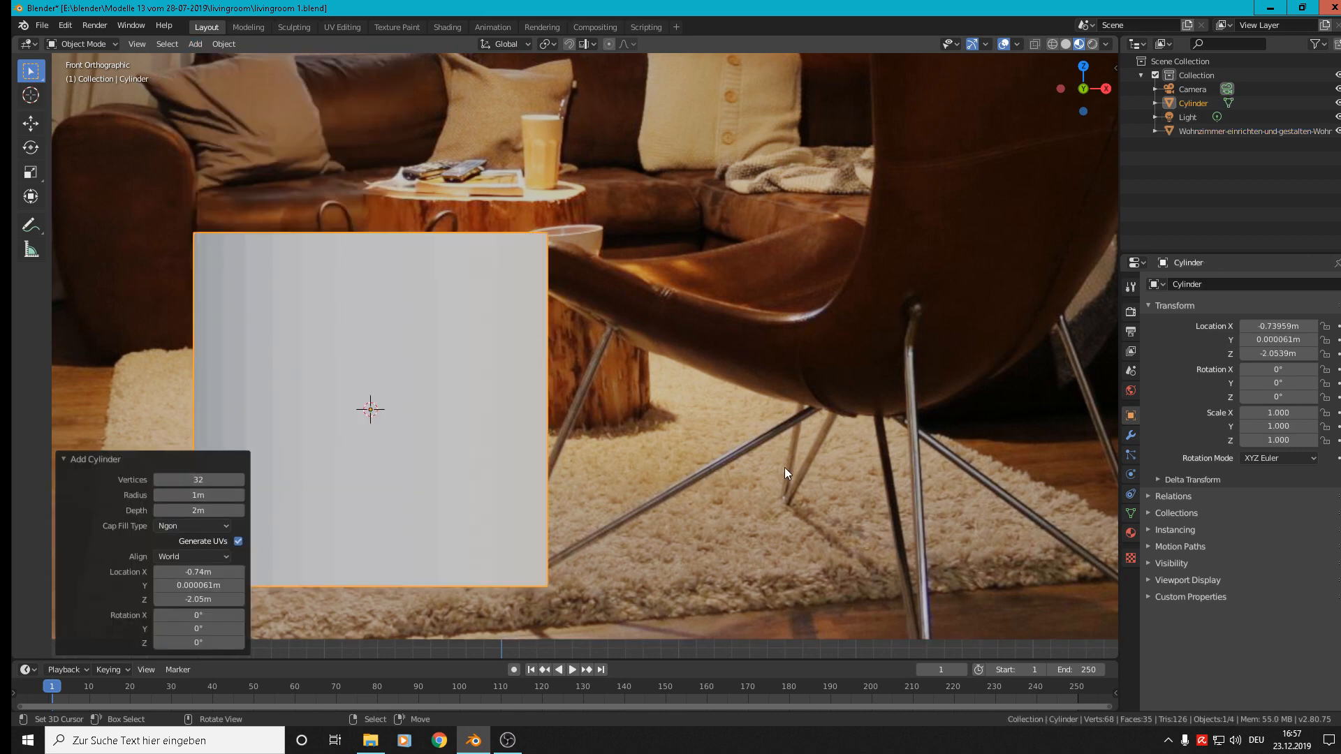
- Scale the cylinder uniformly to about 0.467, and flatten it along Z to a scale of about 0.296 to match the stump
key(s)
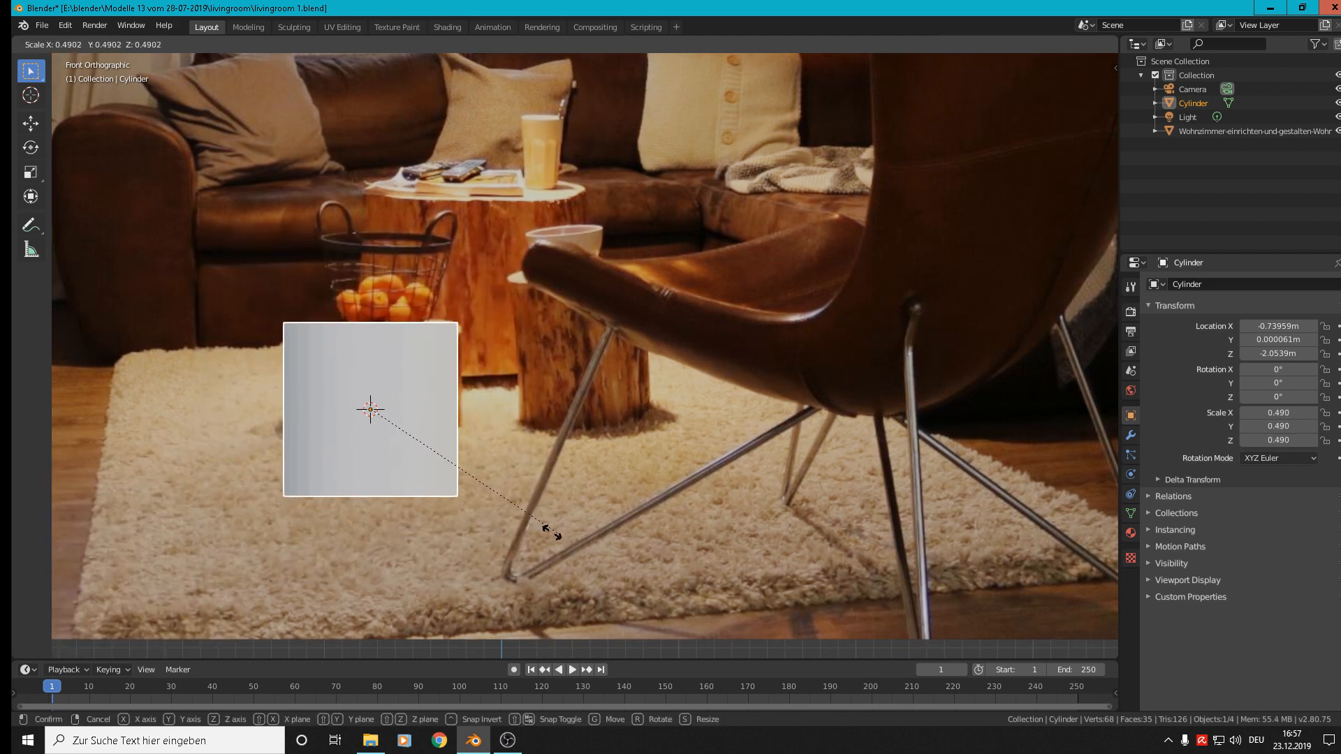
click(546, 531)
key(s)
key(z)
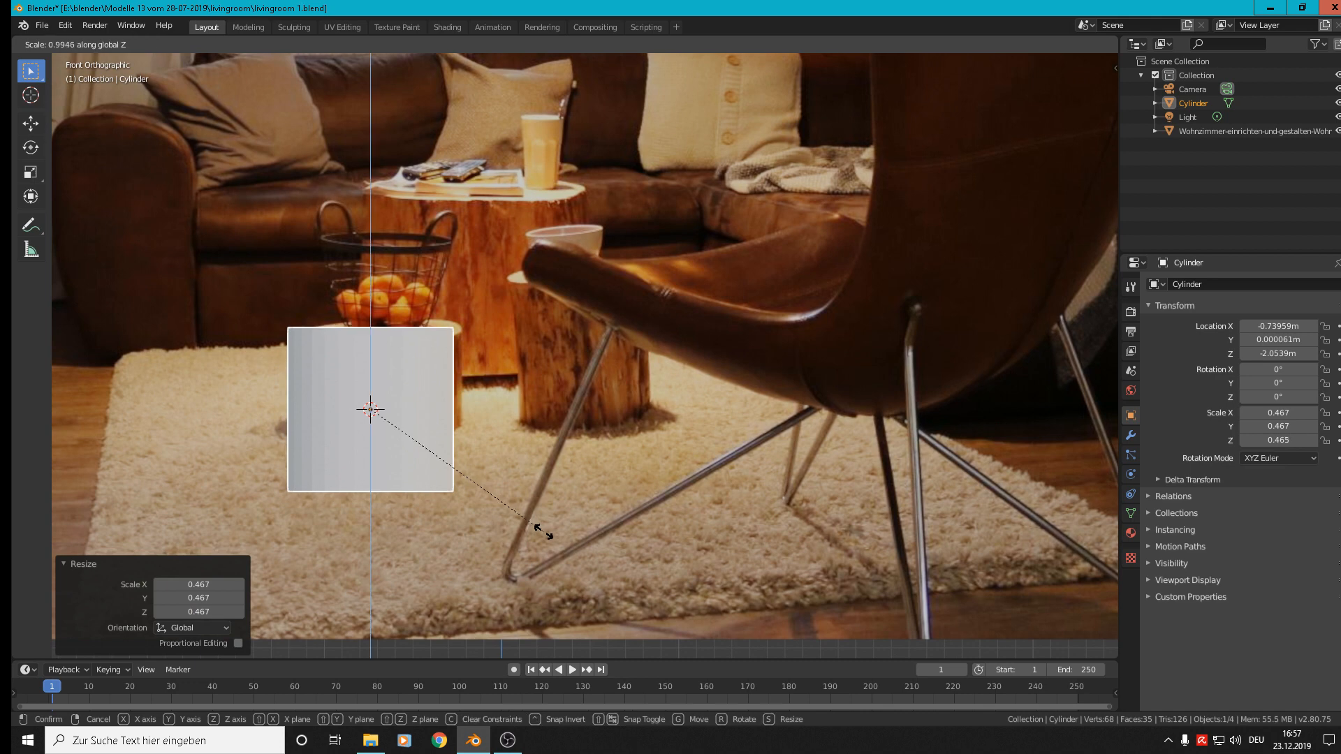
click(459, 511)
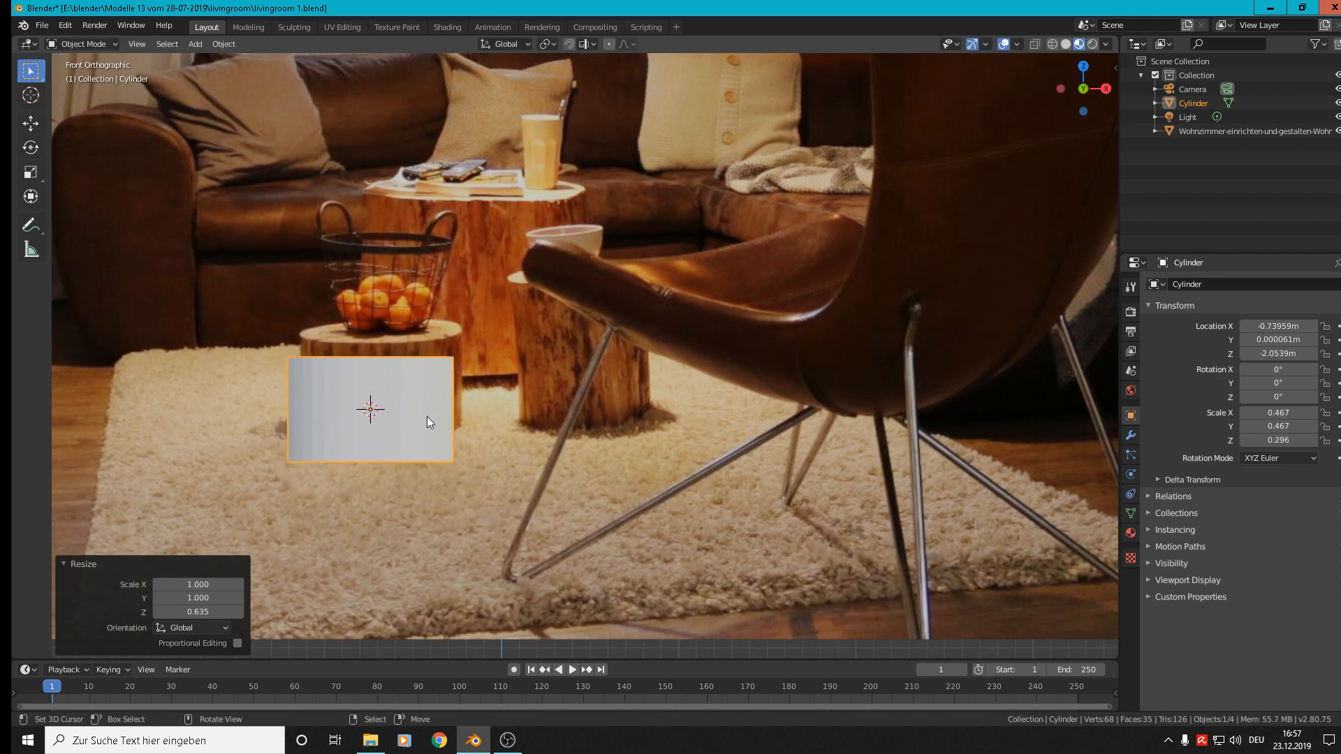
- Duplicate the cylinder onto the stump beside the chair, about 1.21 m along X, and scale the copy by about 0.75
click(416, 412)
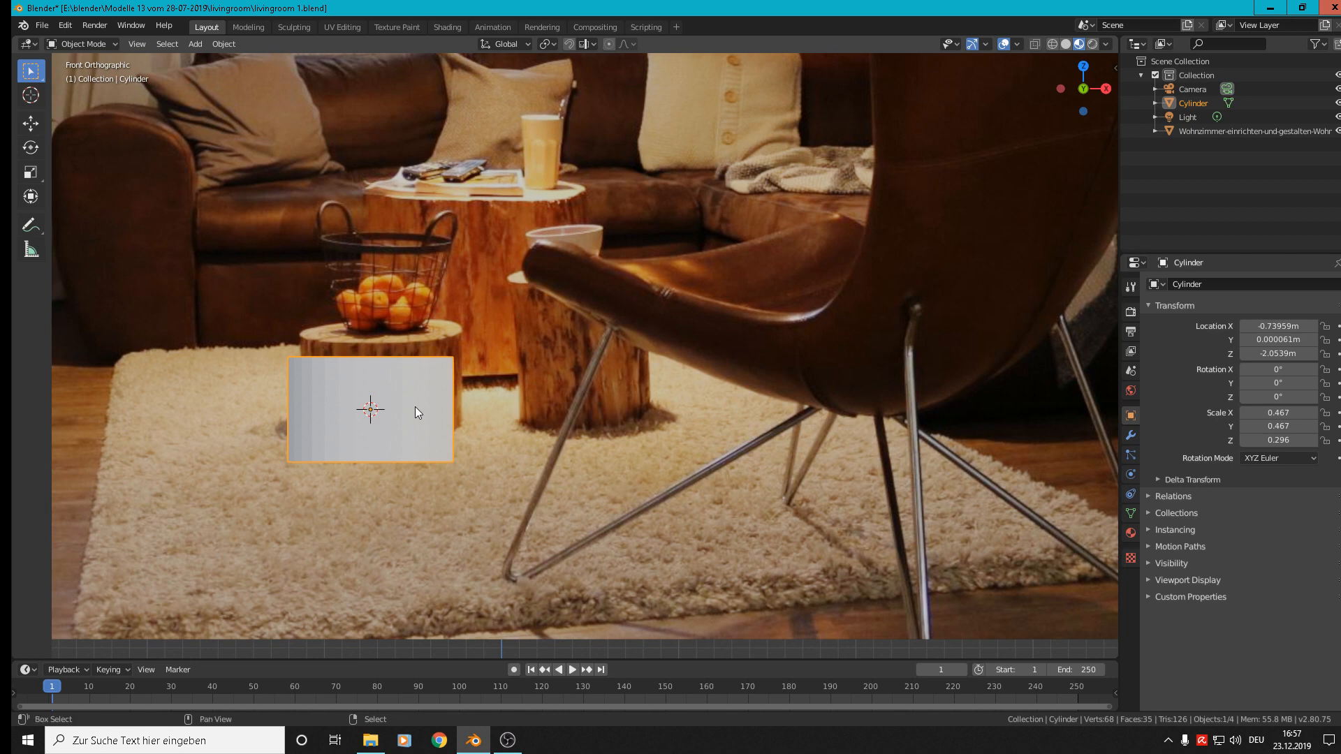
key(shift+d)
click(630, 389)
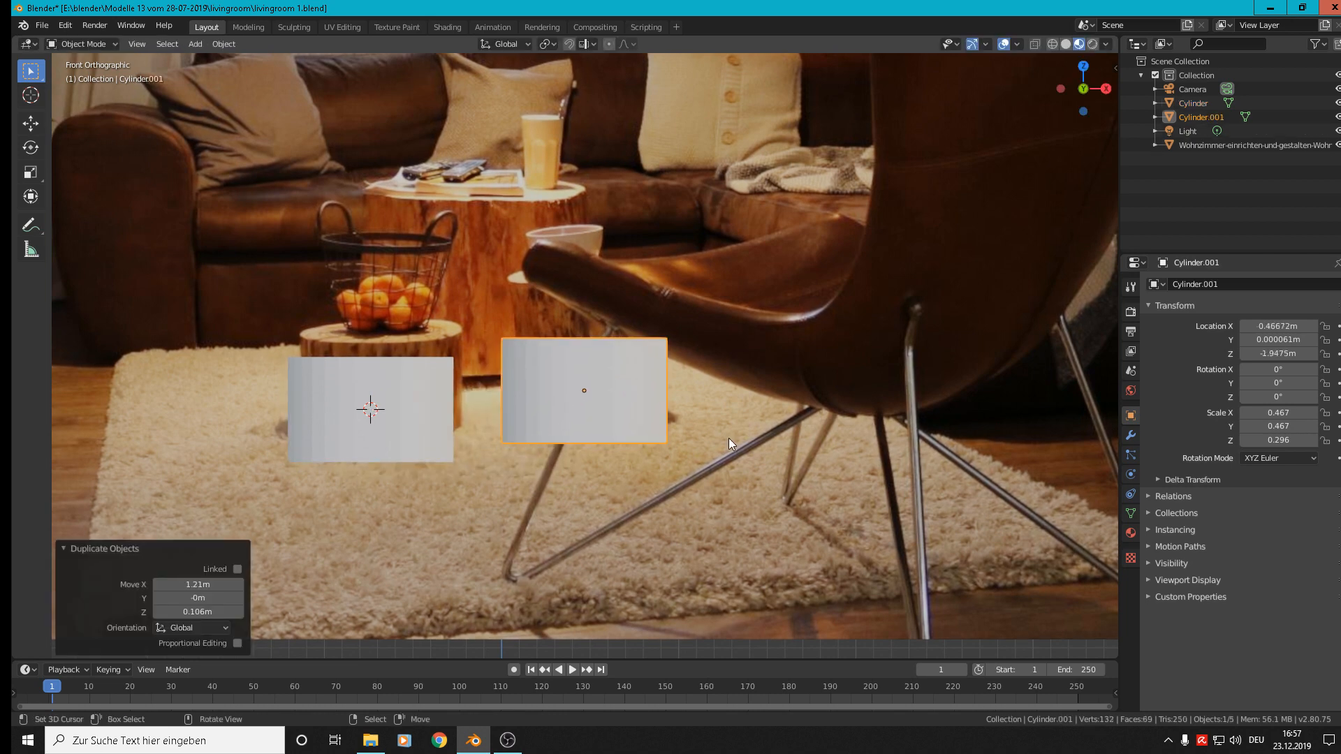
key(s)
click(684, 438)
- Stretch the copy along Z by a factor of about 2.01 and move it up about 0.2 m
key(s)
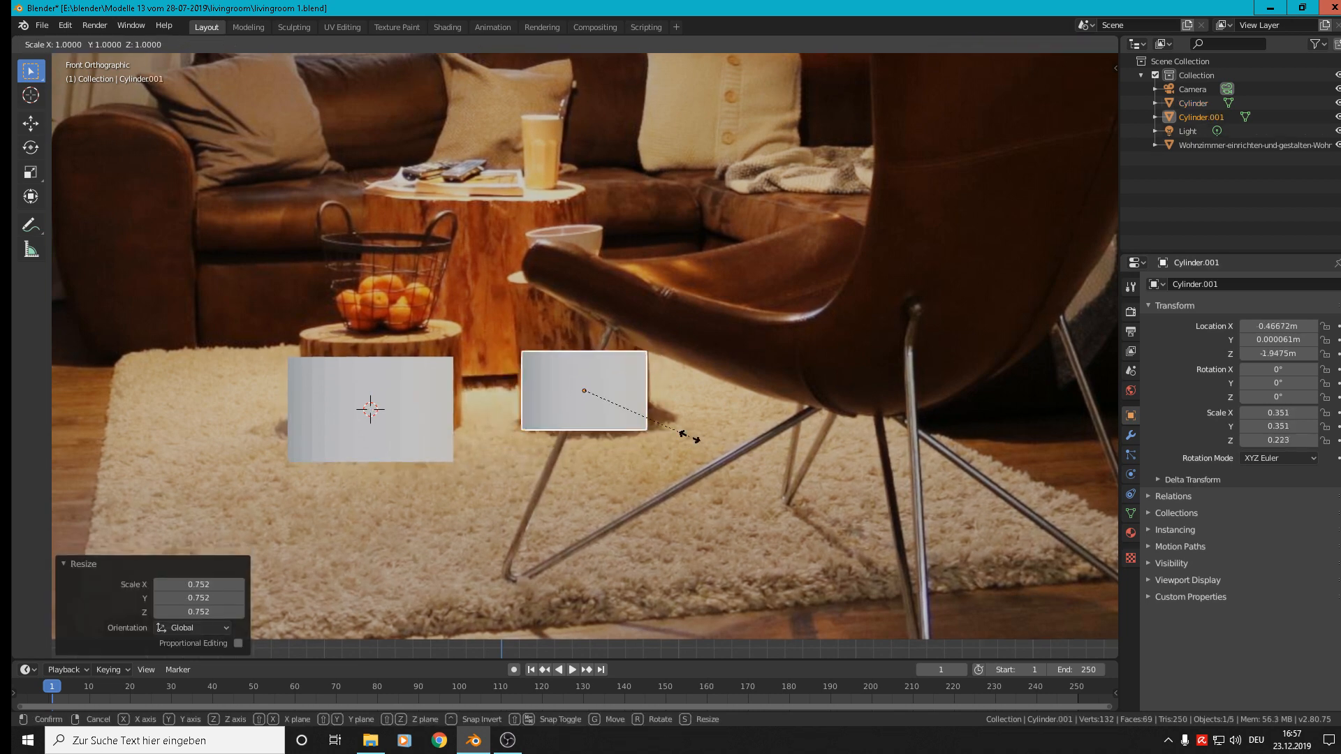
key(z)
click(709, 586)
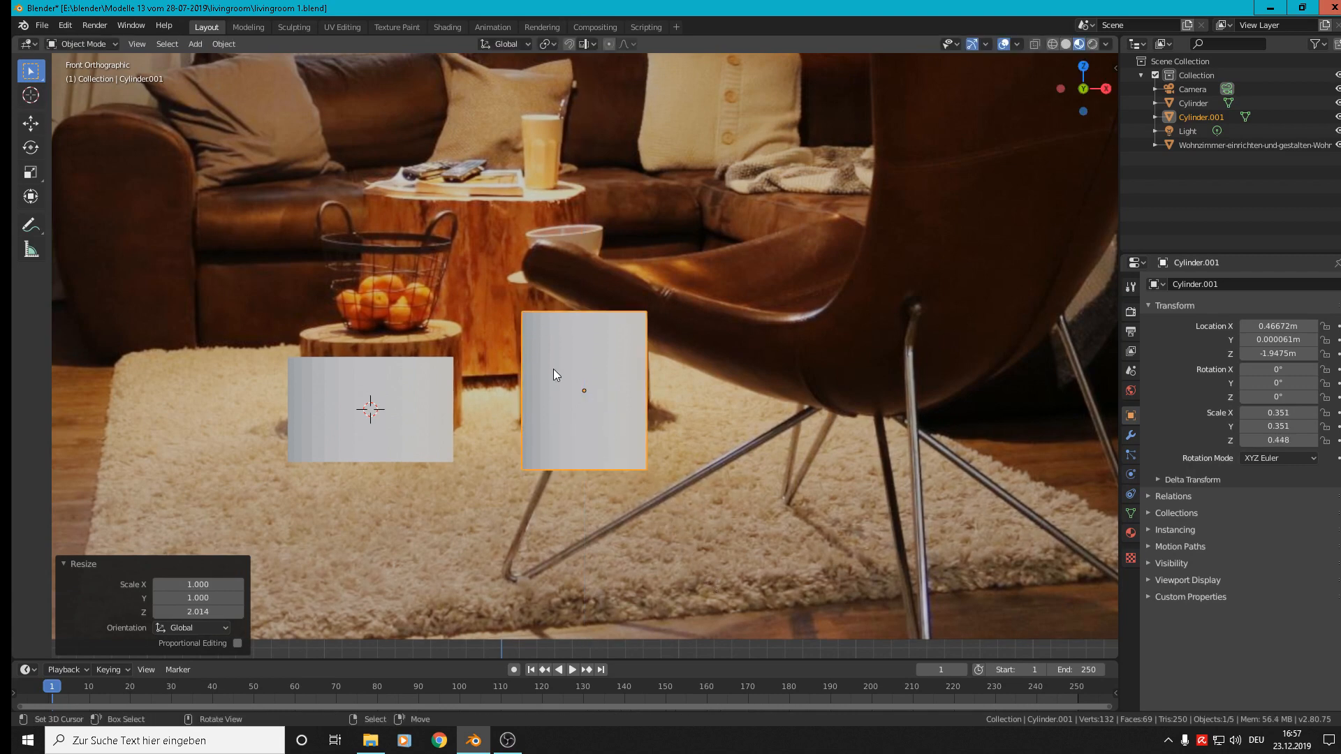
key(g)
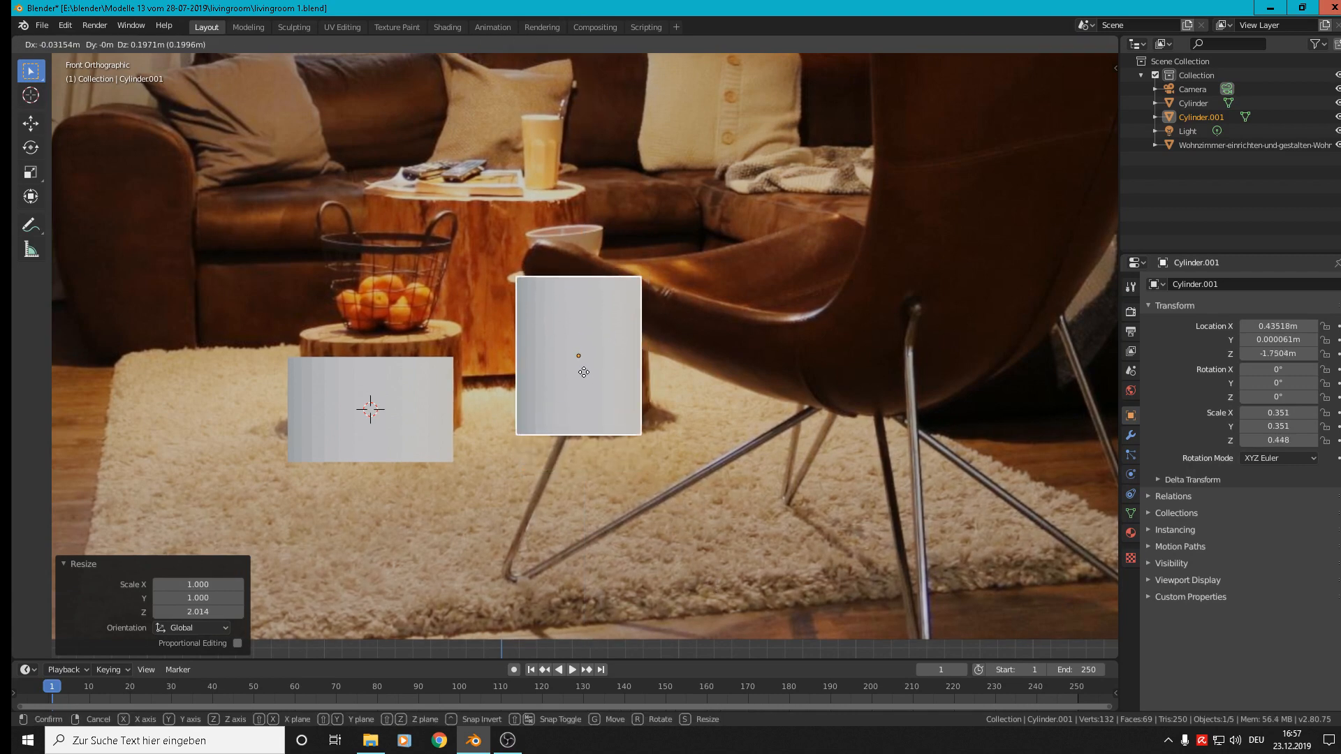
click(584, 372)
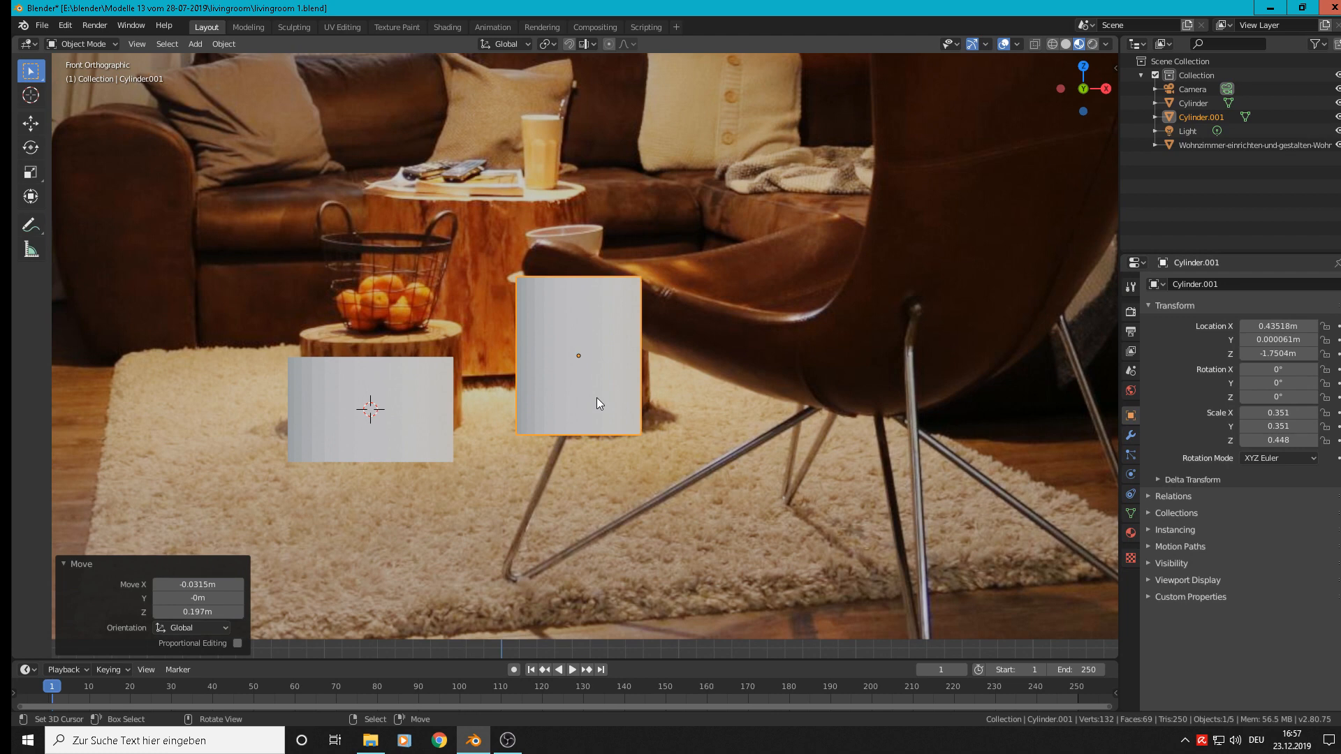
- Duplicate the tall cylinder about 0.61 m along negative X and 0.37 m up, and scale the copy by about 1.94
key(shift+d)
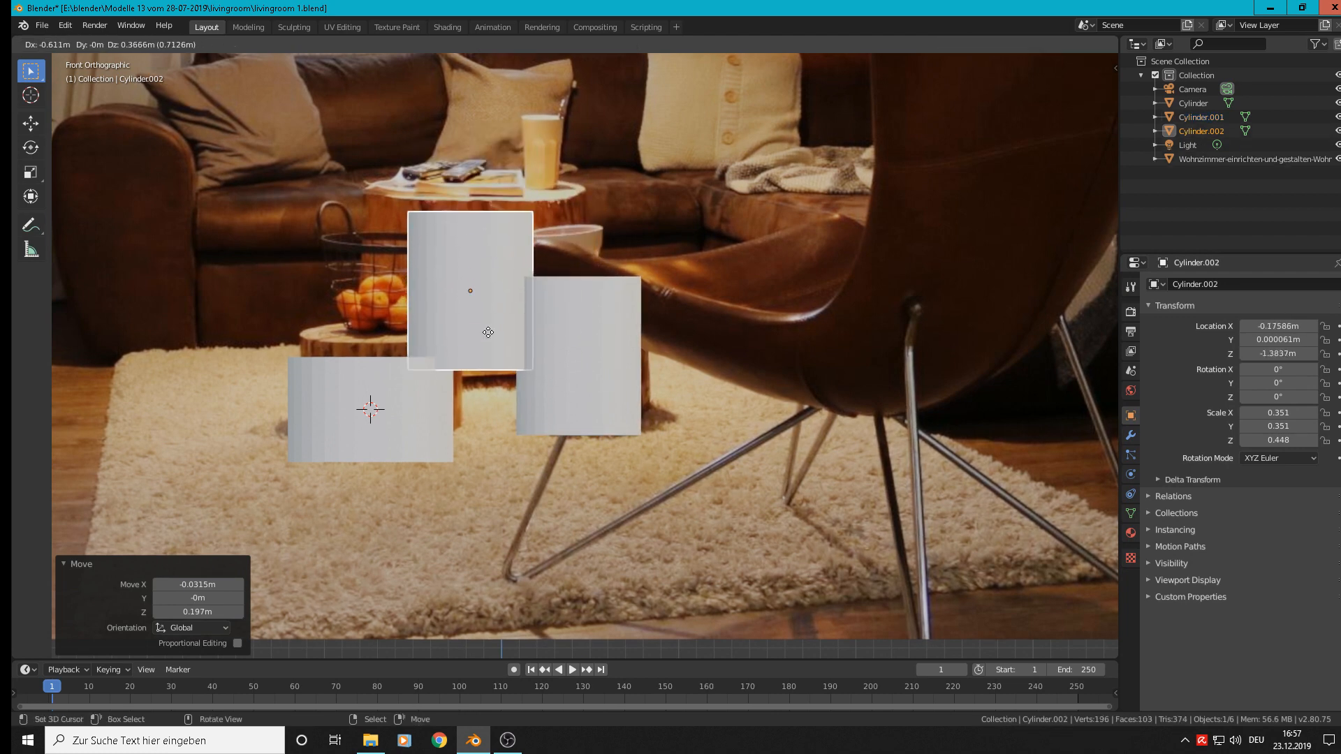
click(487, 333)
key(s)
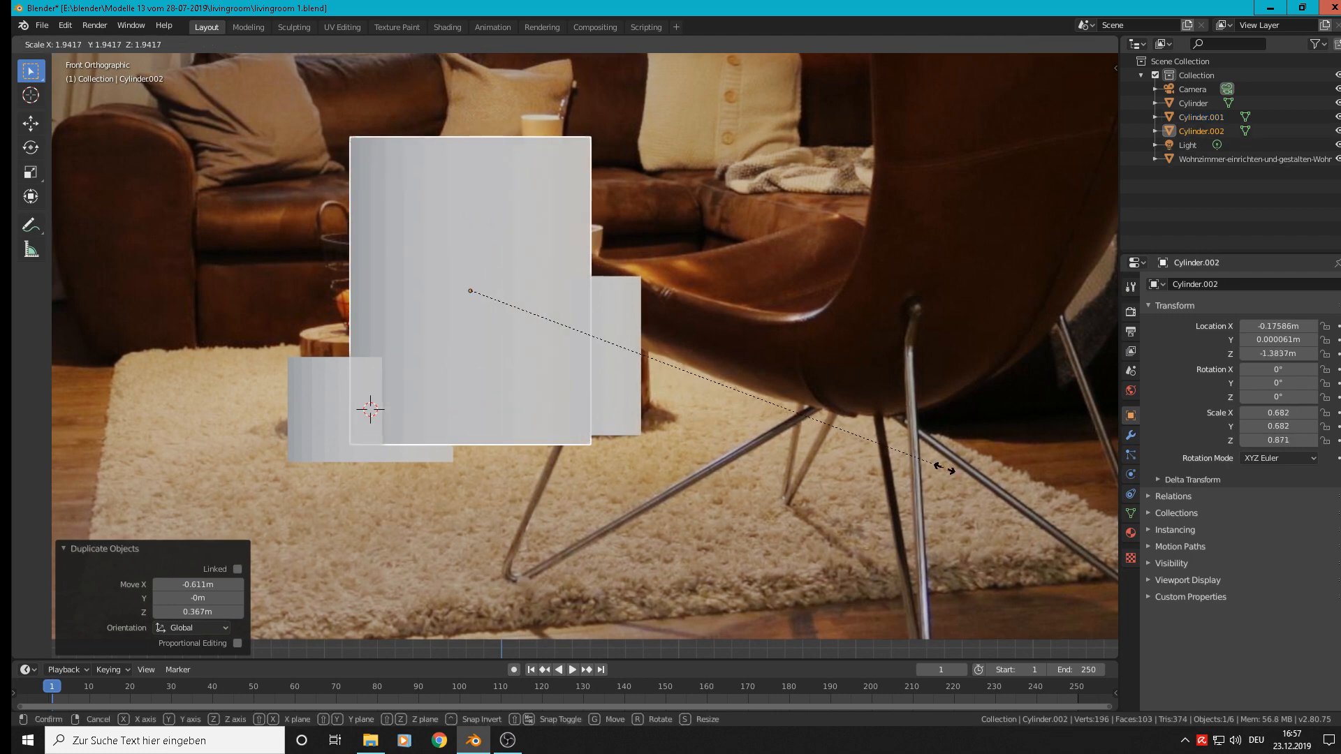
click(943, 467)
- Flatten the large cylinder along Z by a factor of about 0.56 and move it about -0.72 m in X and 0.54 m up
key(s)
key(z)
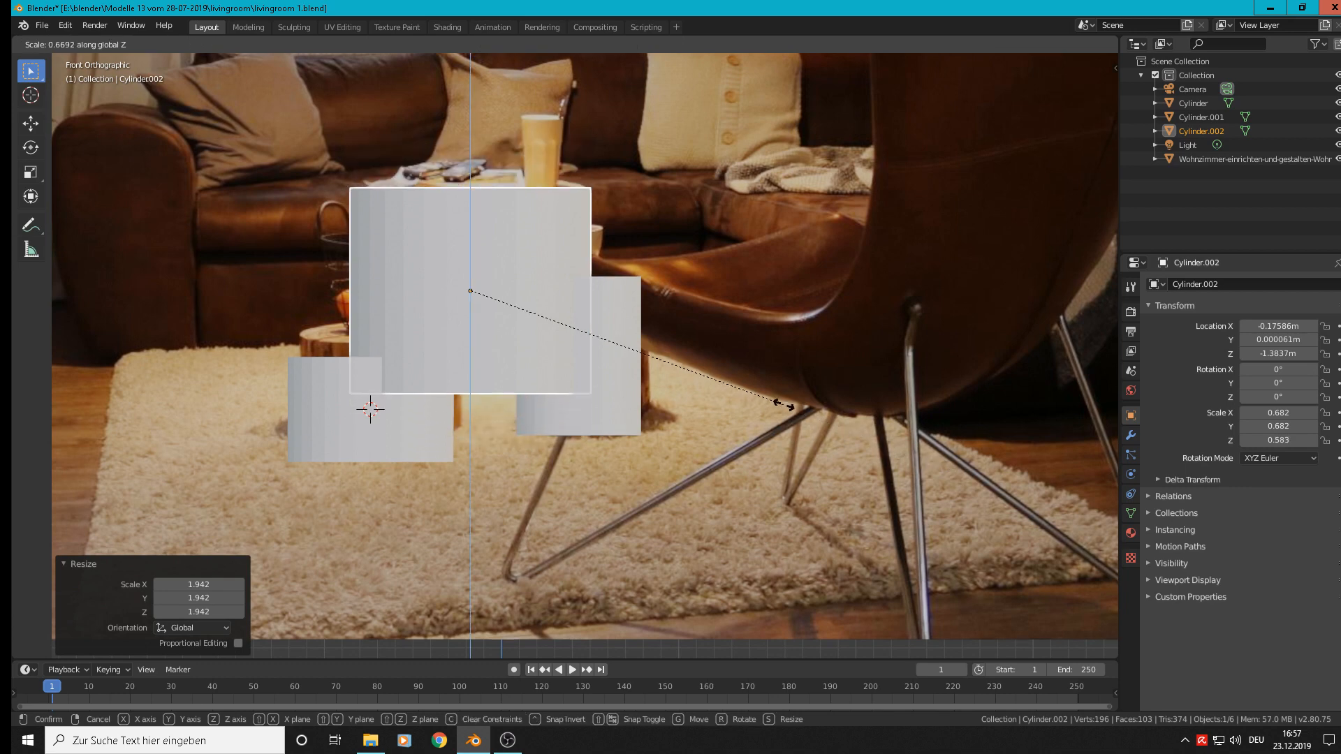
click(722, 424)
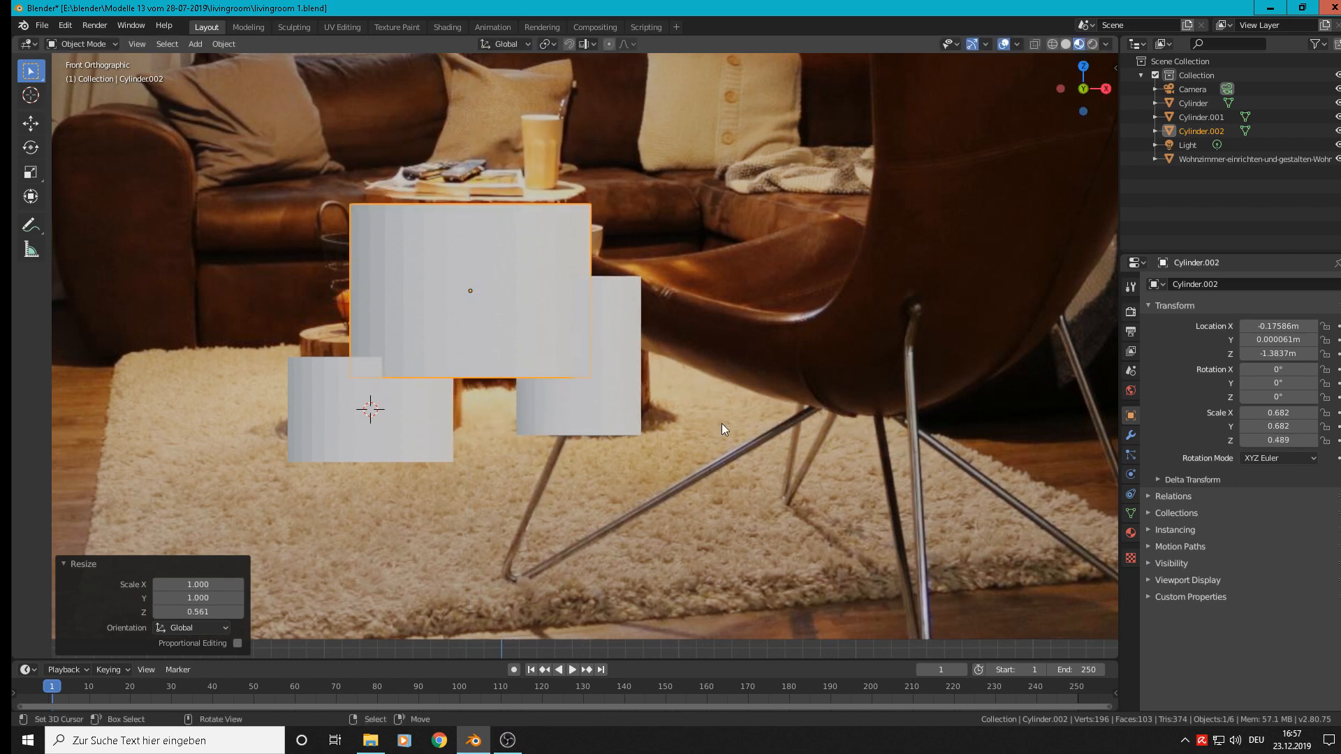
drag(476, 276, 348, 181)
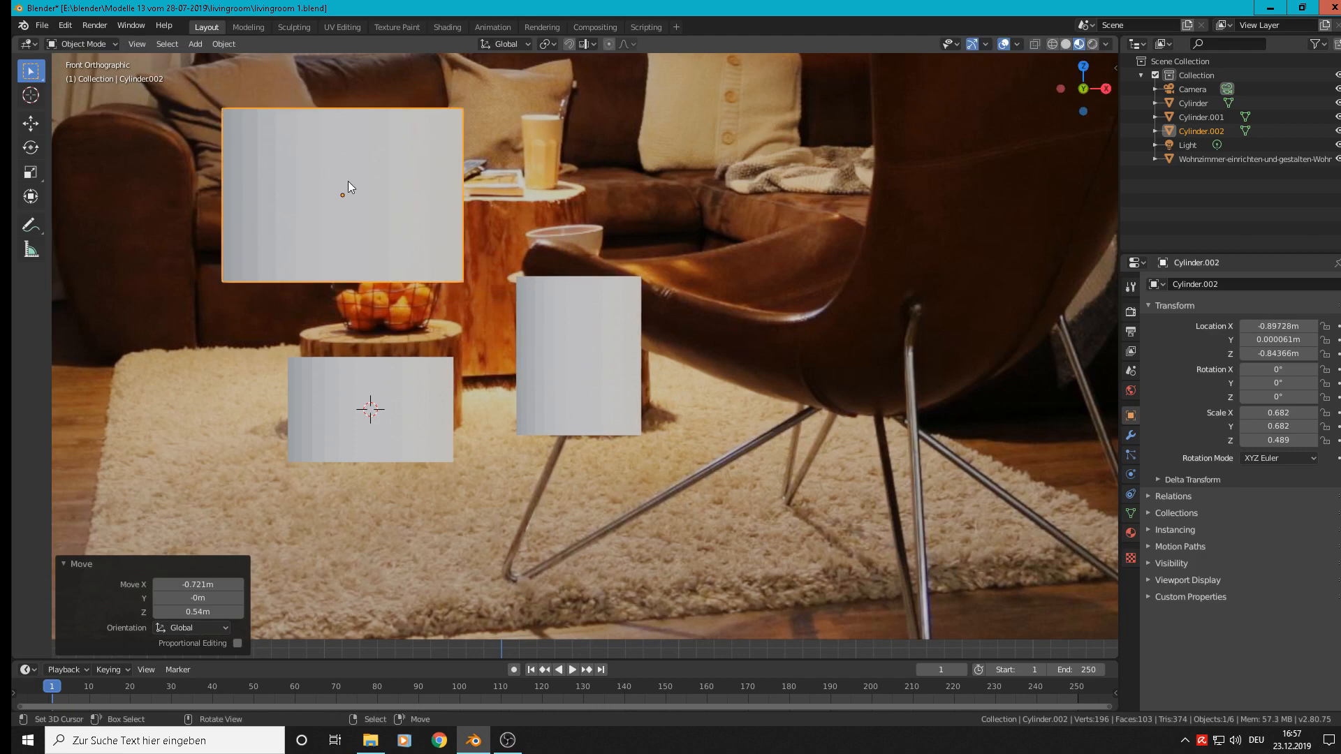
- Apply smooth shading to all three cylinders
click(223, 44)
click(263, 321)
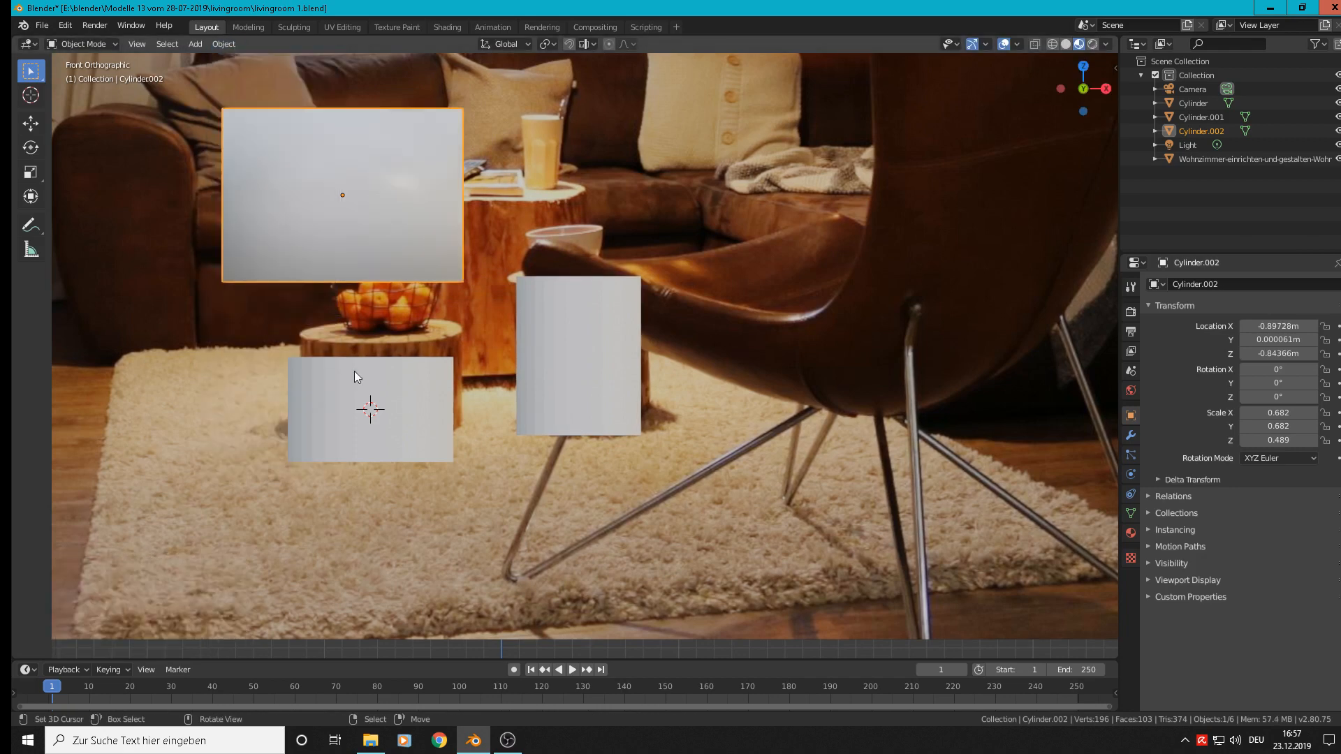
click(368, 407)
click(234, 46)
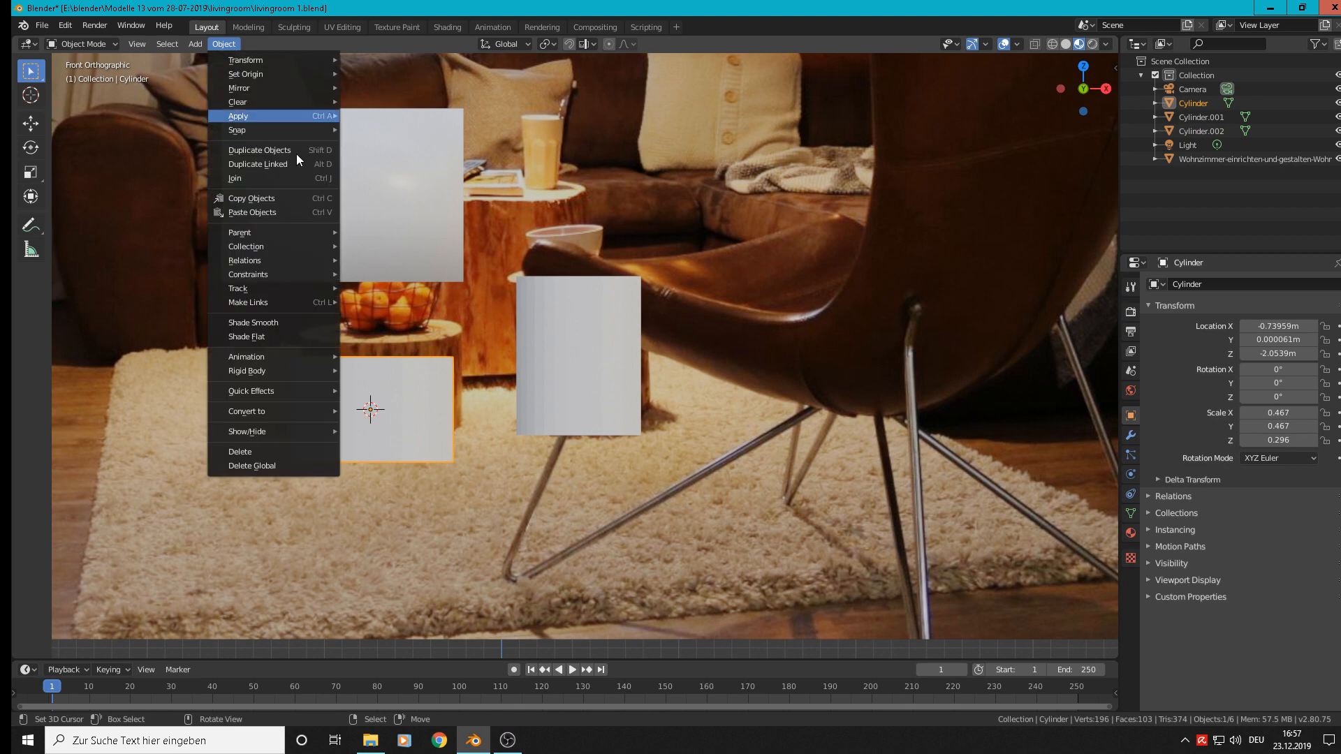
click(282, 326)
click(614, 329)
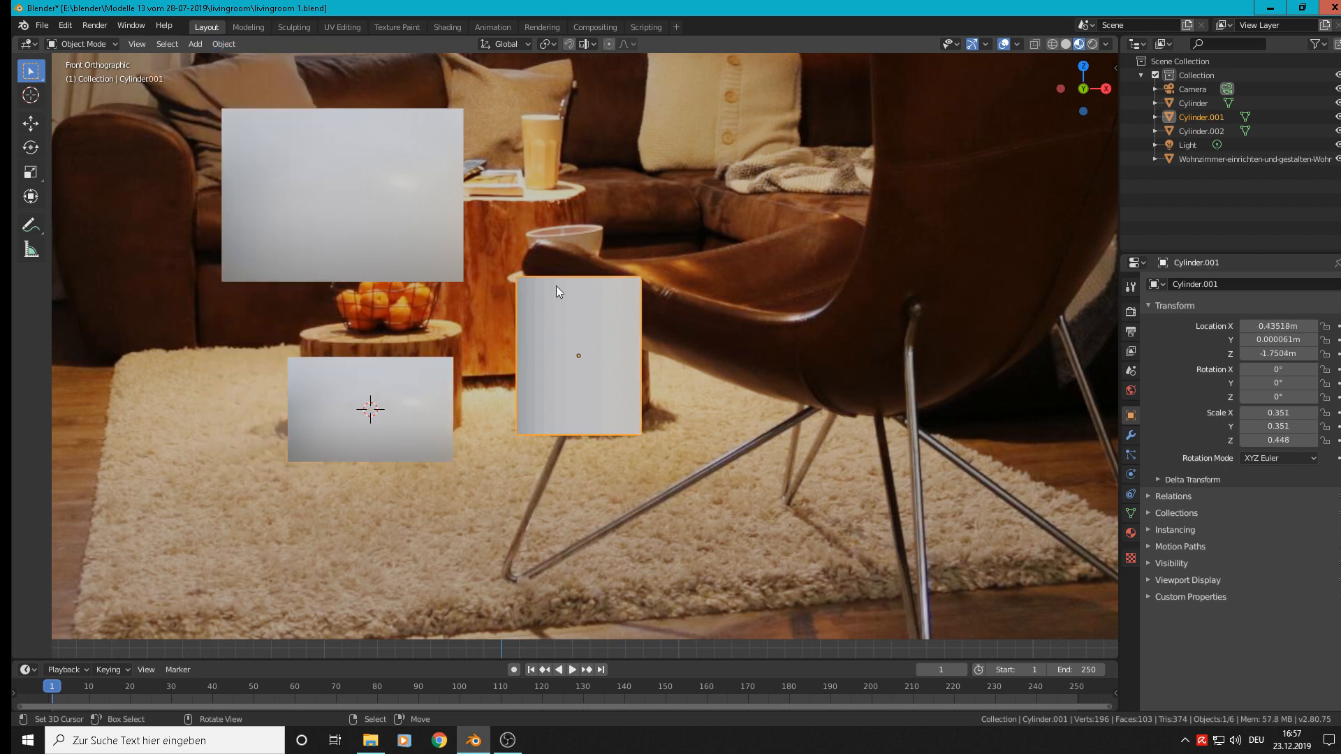
click(222, 44)
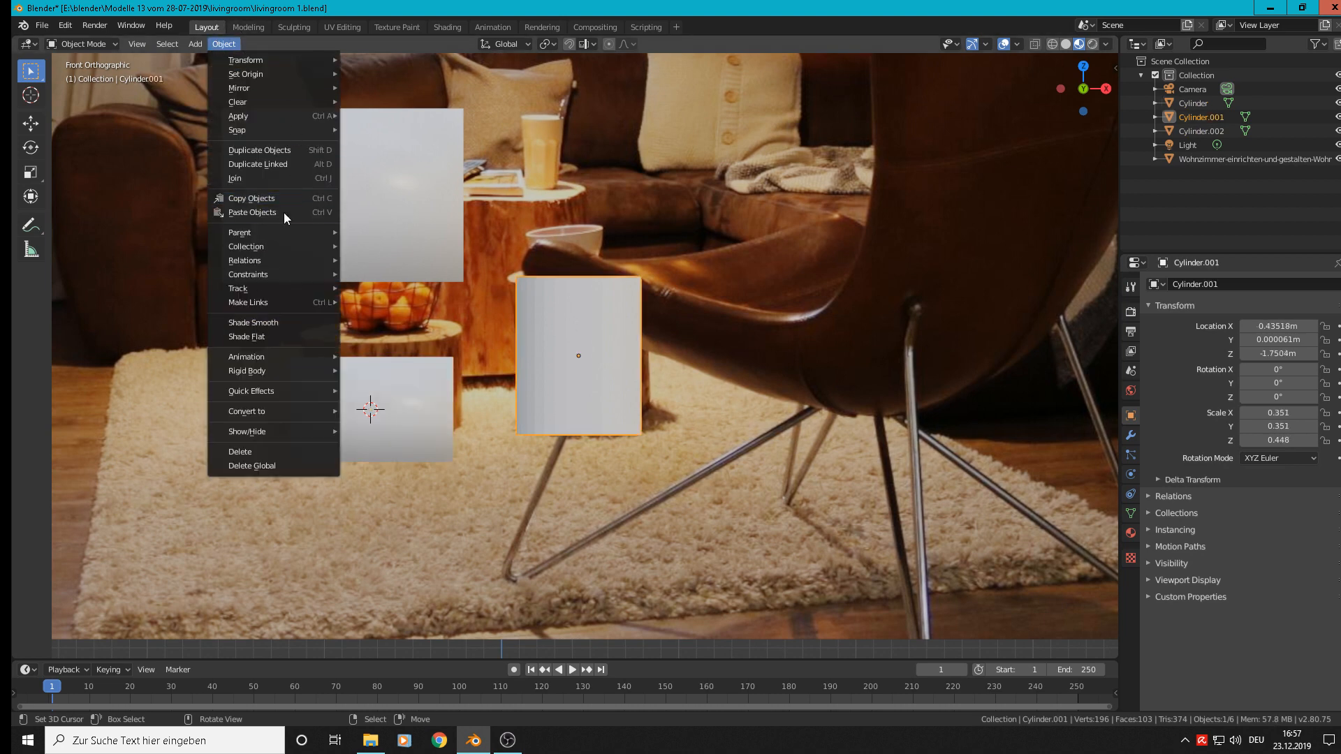
click(276, 322)
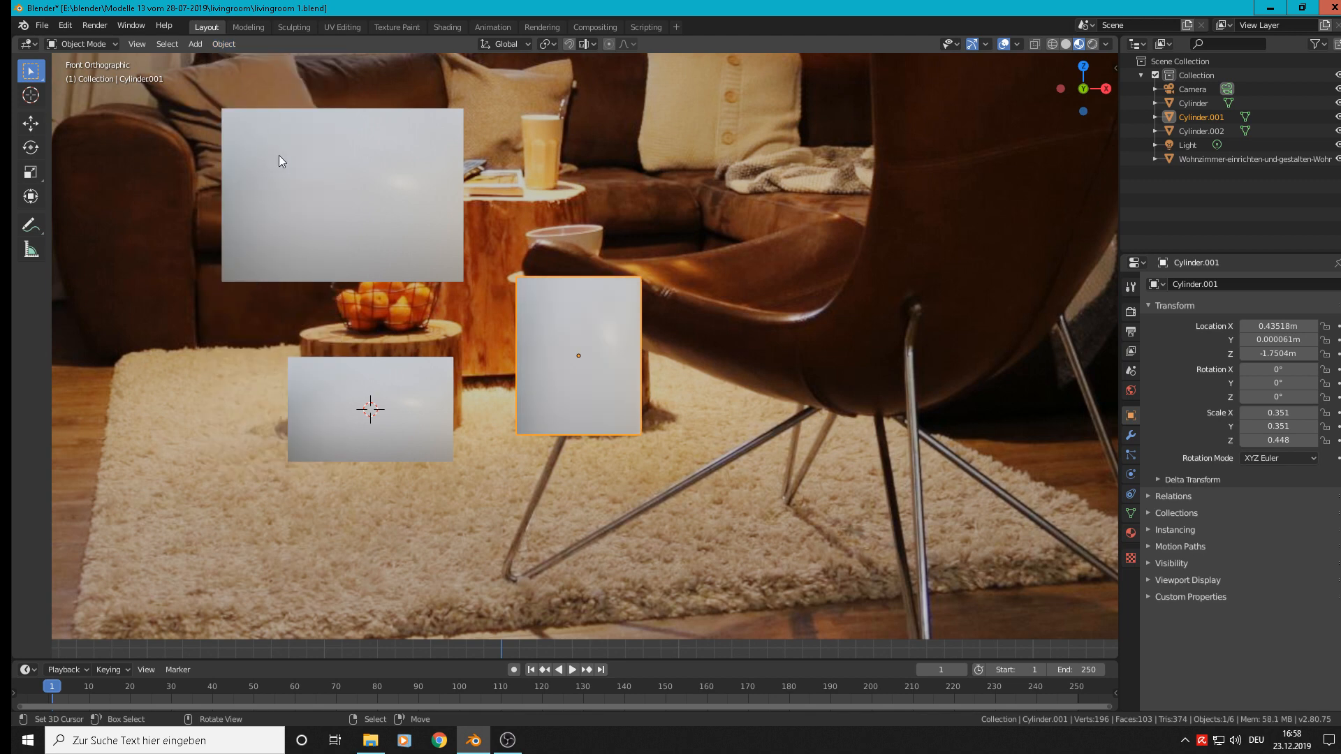
- Add one edge loop close to the bottom rim and one close to the top rim of the tall cylinder beside the chair
shift+middle_drag(494, 330, 784, 417)
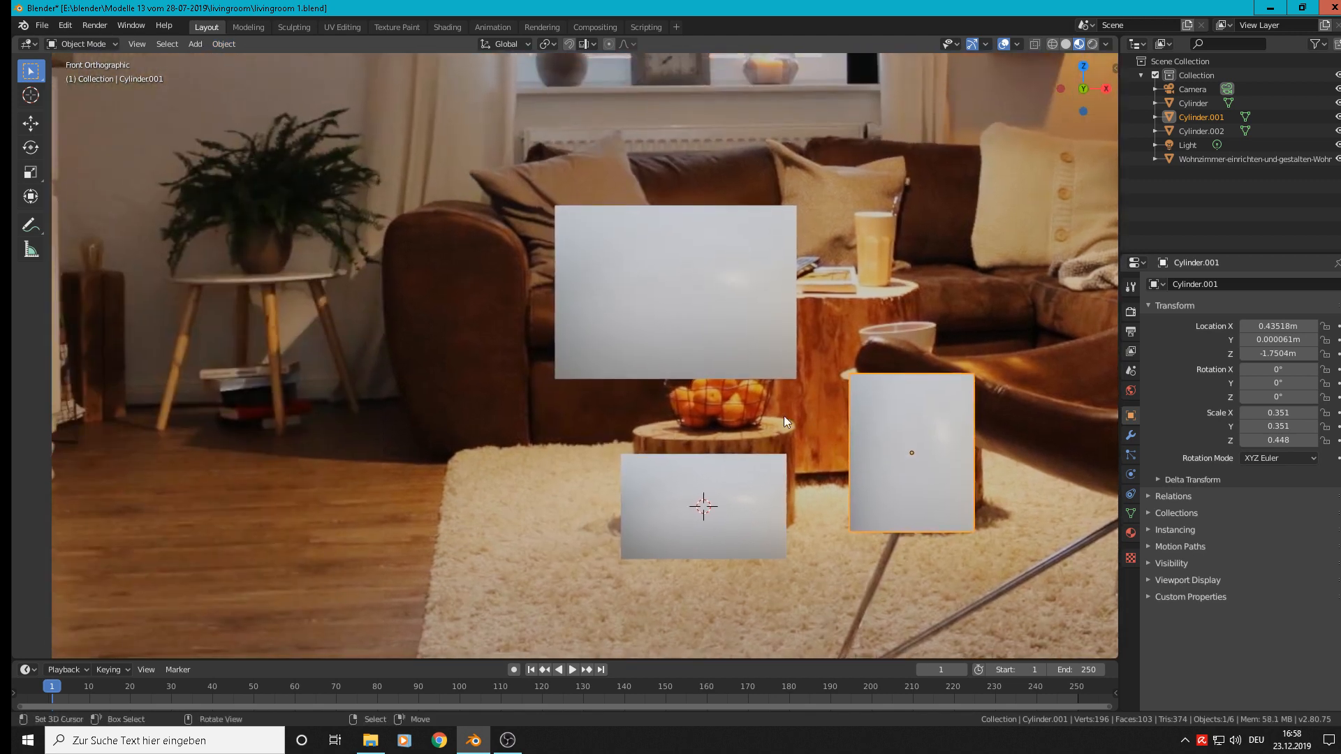
scroll(784, 416, up, 2)
key(Tab)
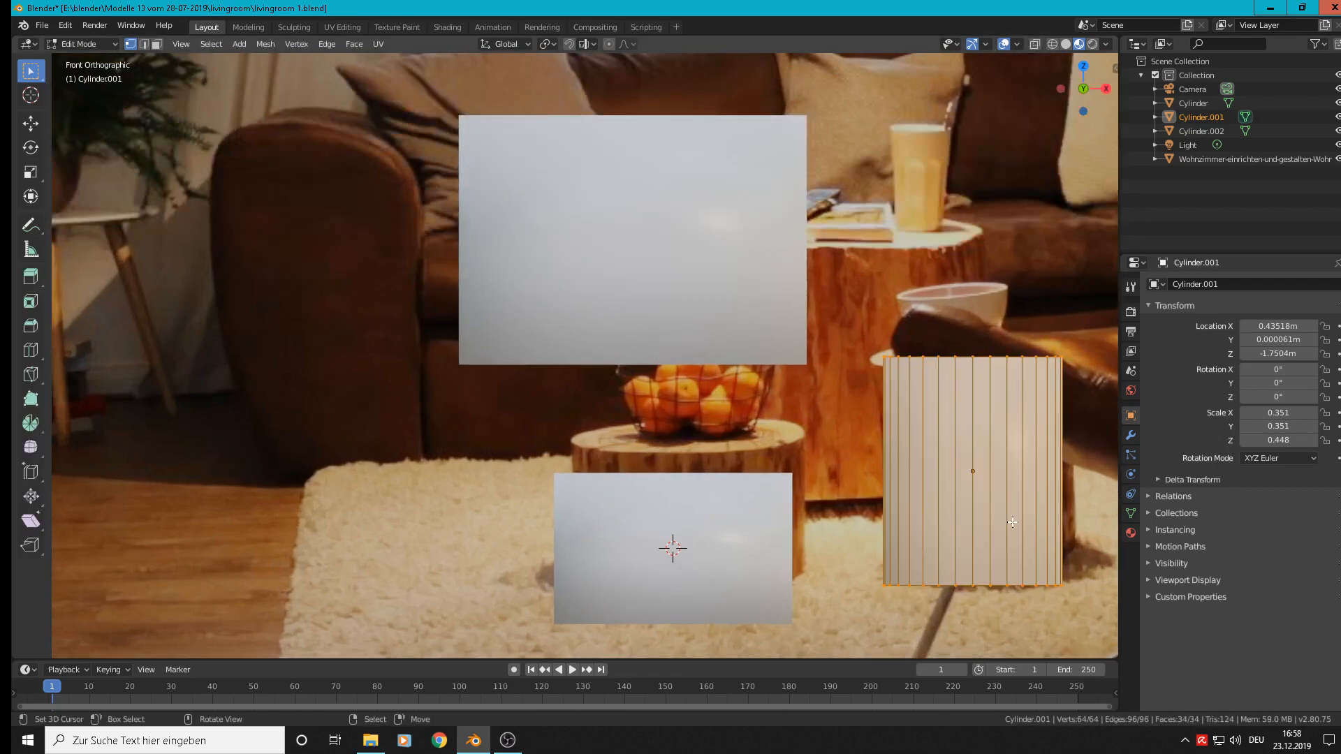
shift+middle_drag(900, 482, 584, 378)
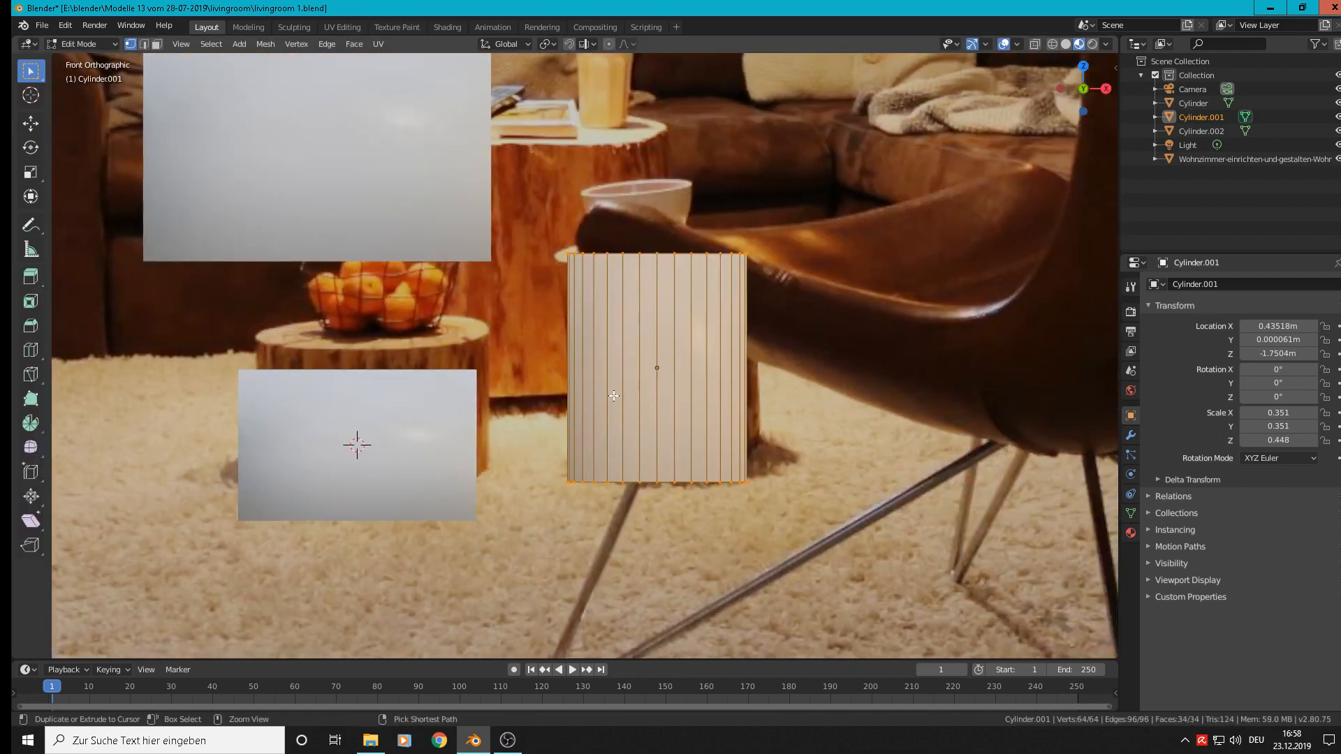
key(ctrl+r)
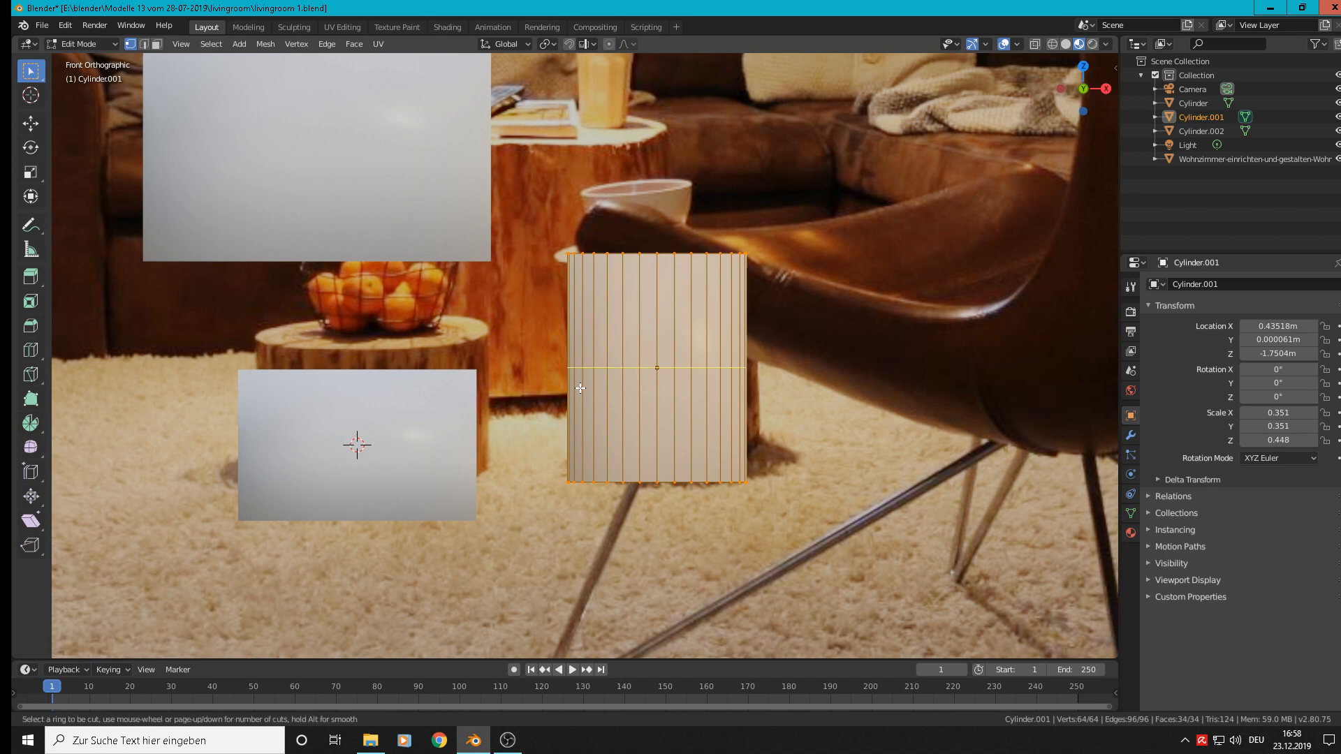
click(594, 419)
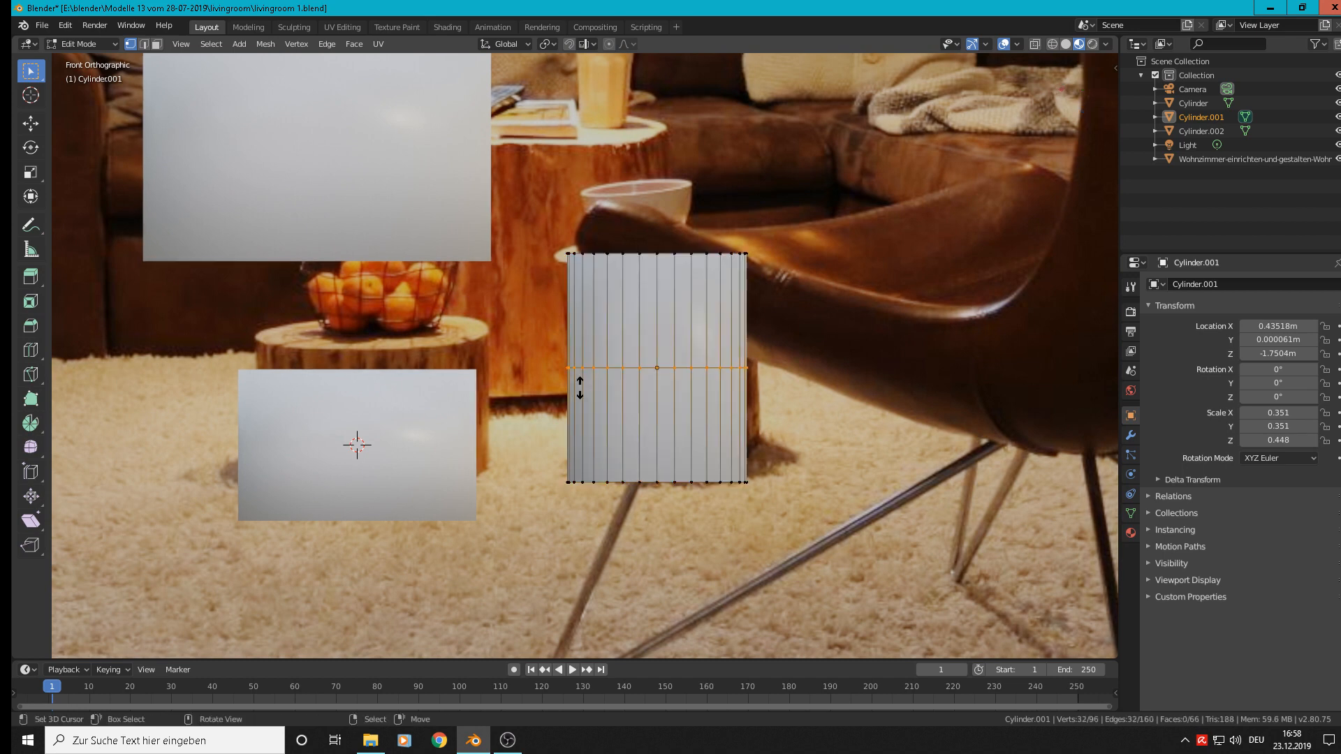
click(599, 479)
key(ctrl+r)
click(605, 322)
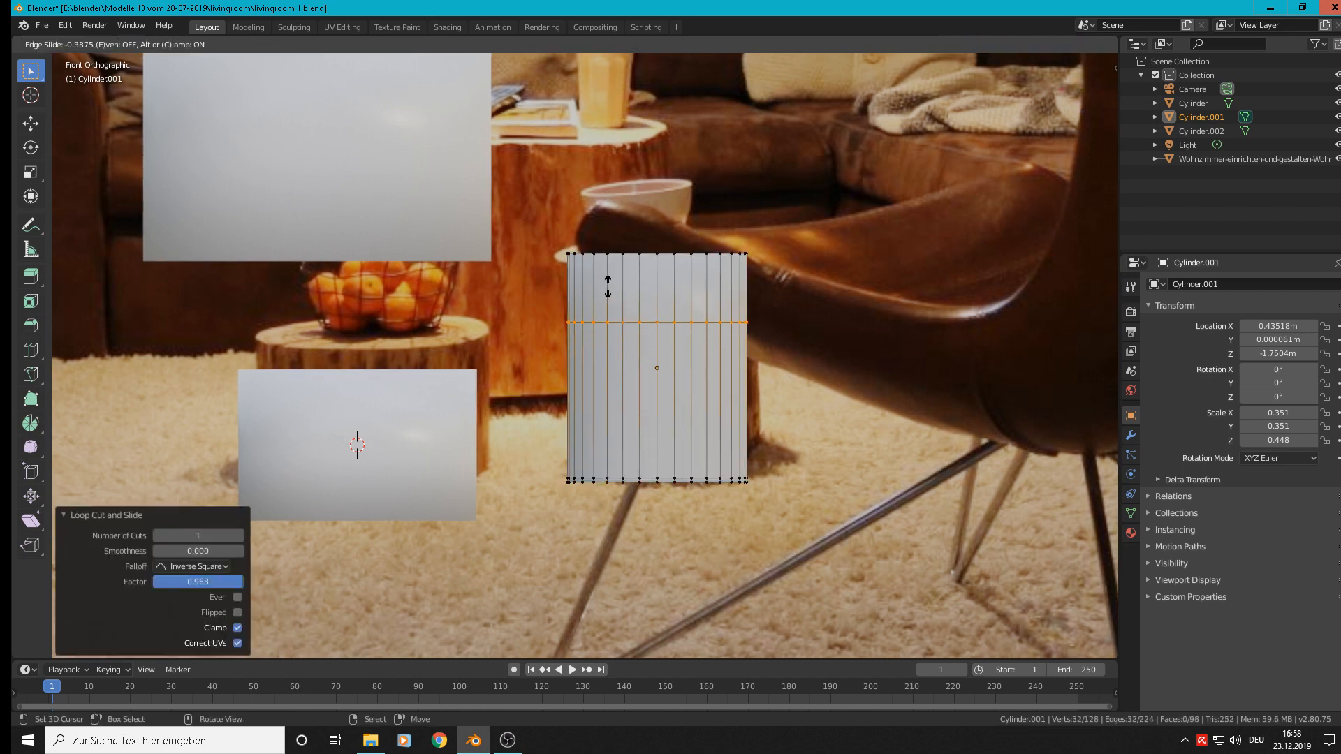
click(612, 227)
shift+middle_drag(499, 381, 742, 383)
key(Tab)
- Add two edge loops to the short cylinder and scale them apart along Z towards its top and bottom rims
click(560, 398)
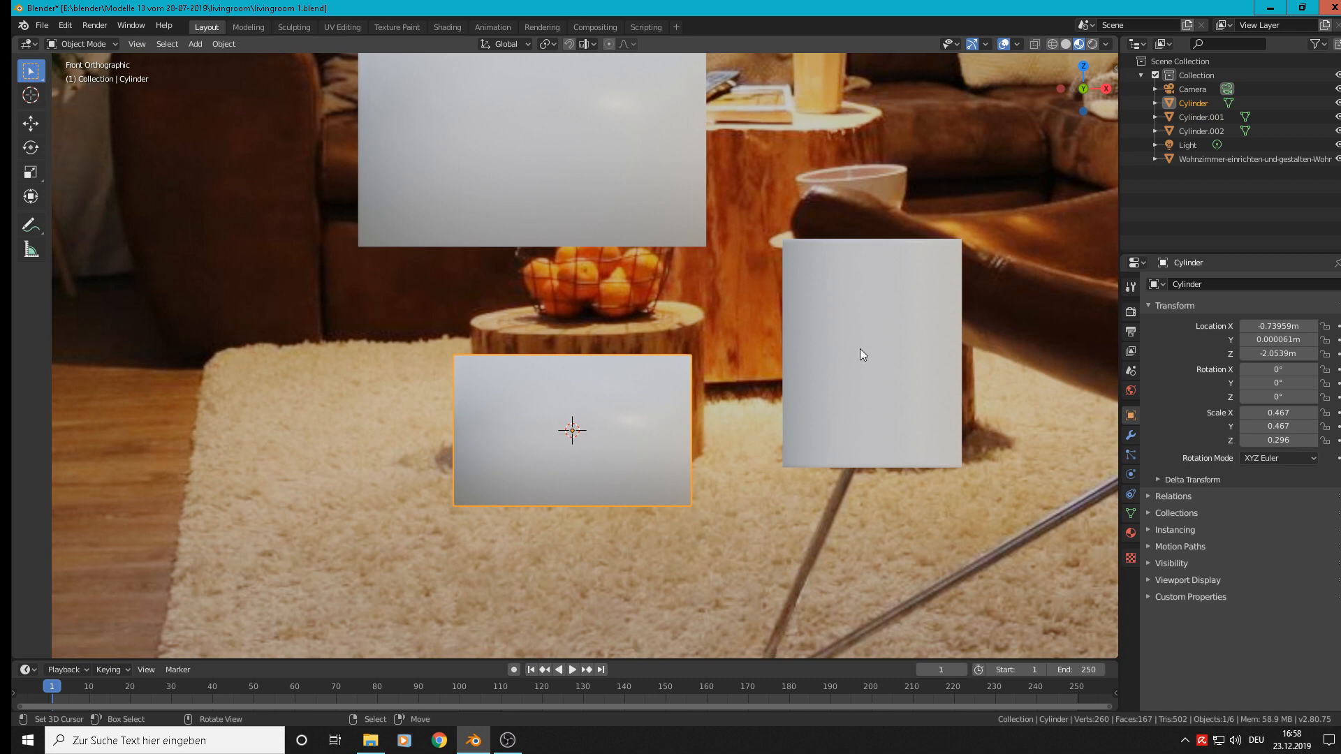
key(Tab)
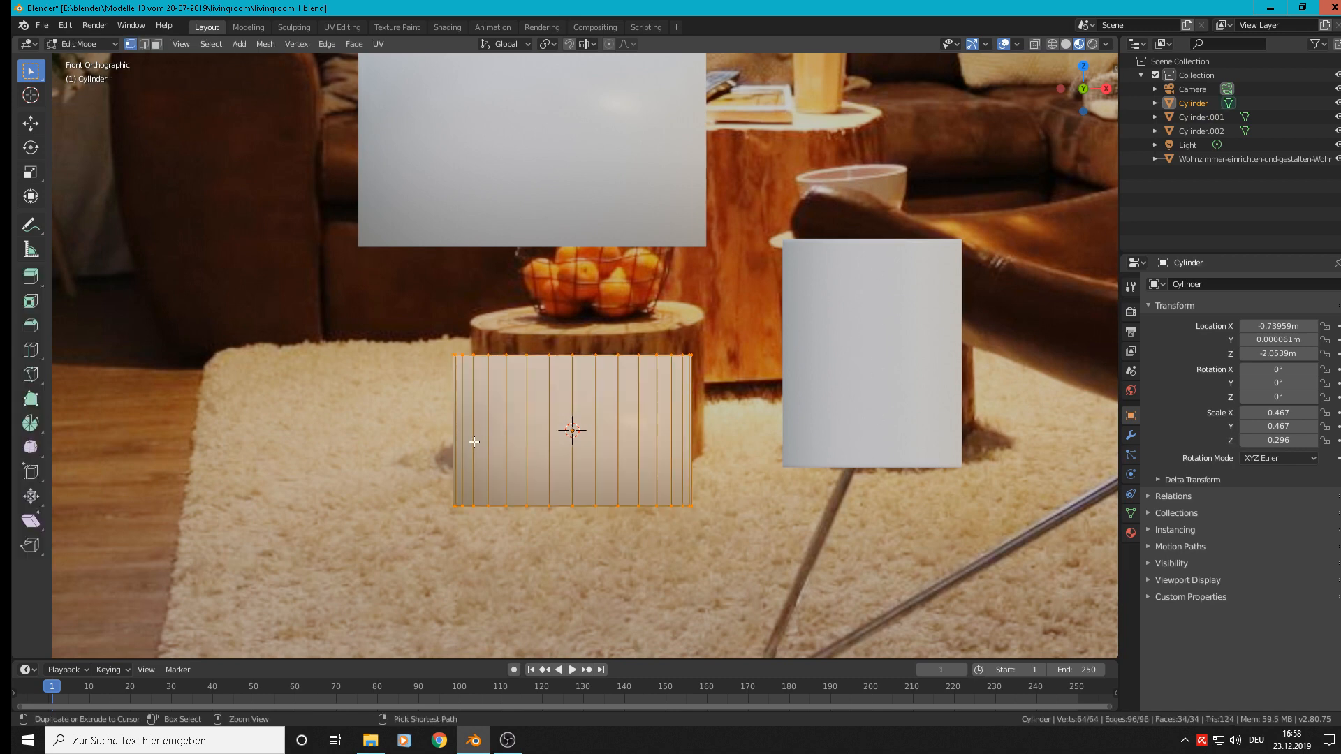
key(ctrl+r)
scroll(475, 441, up, 1)
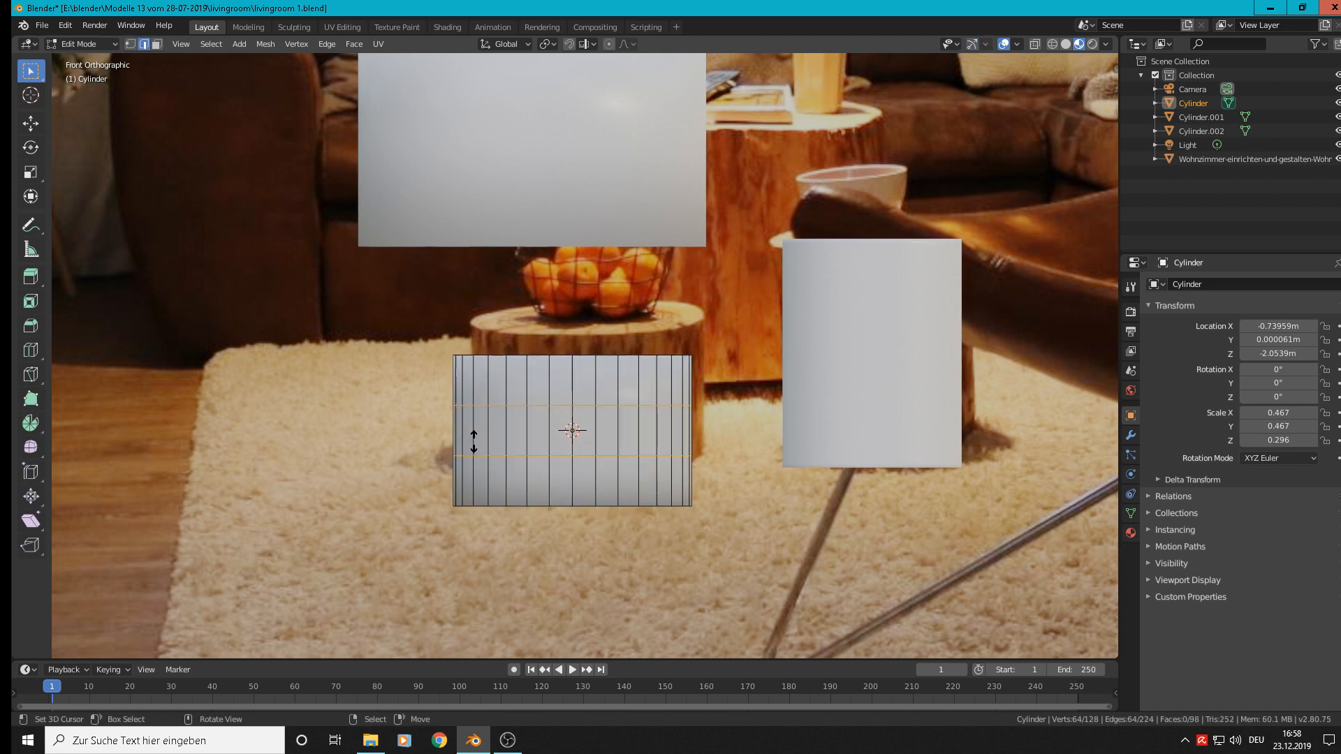
click(472, 440)
right_click(489, 447)
key(s)
key(z)
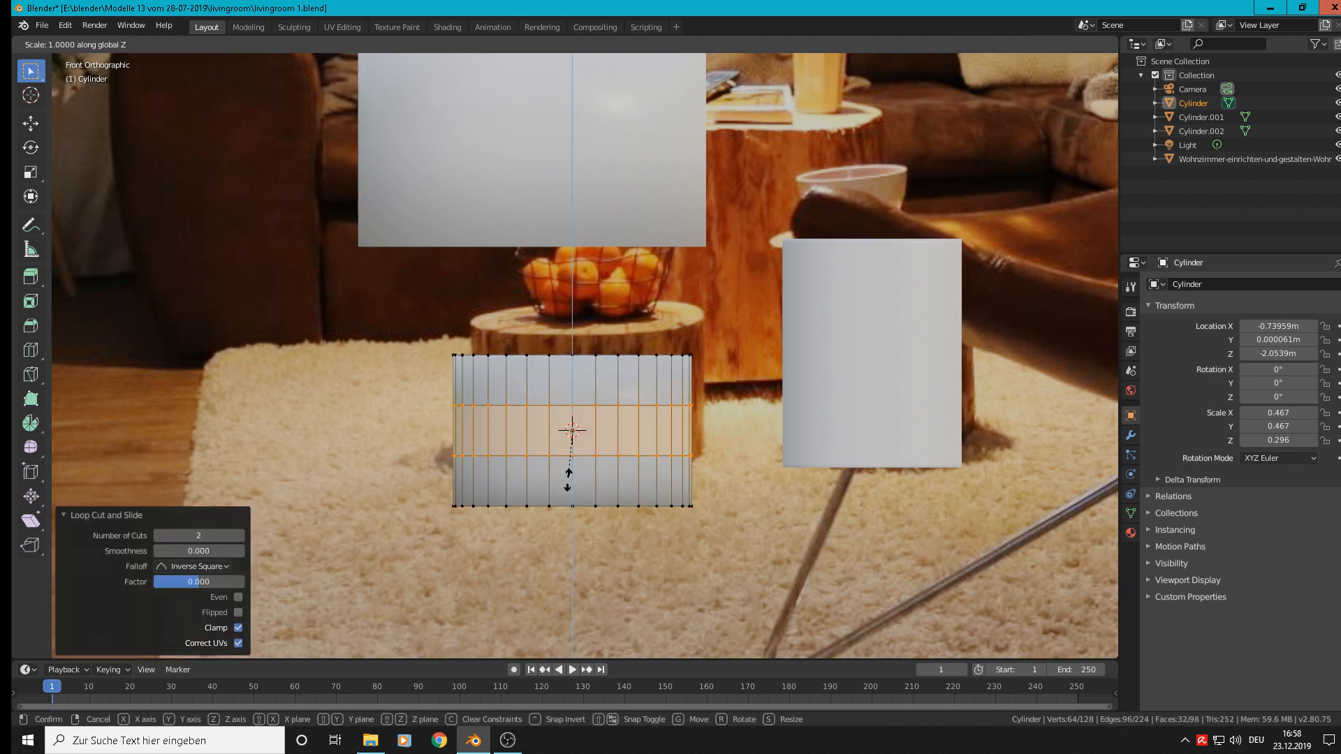
click(658, 541)
key(Tab)
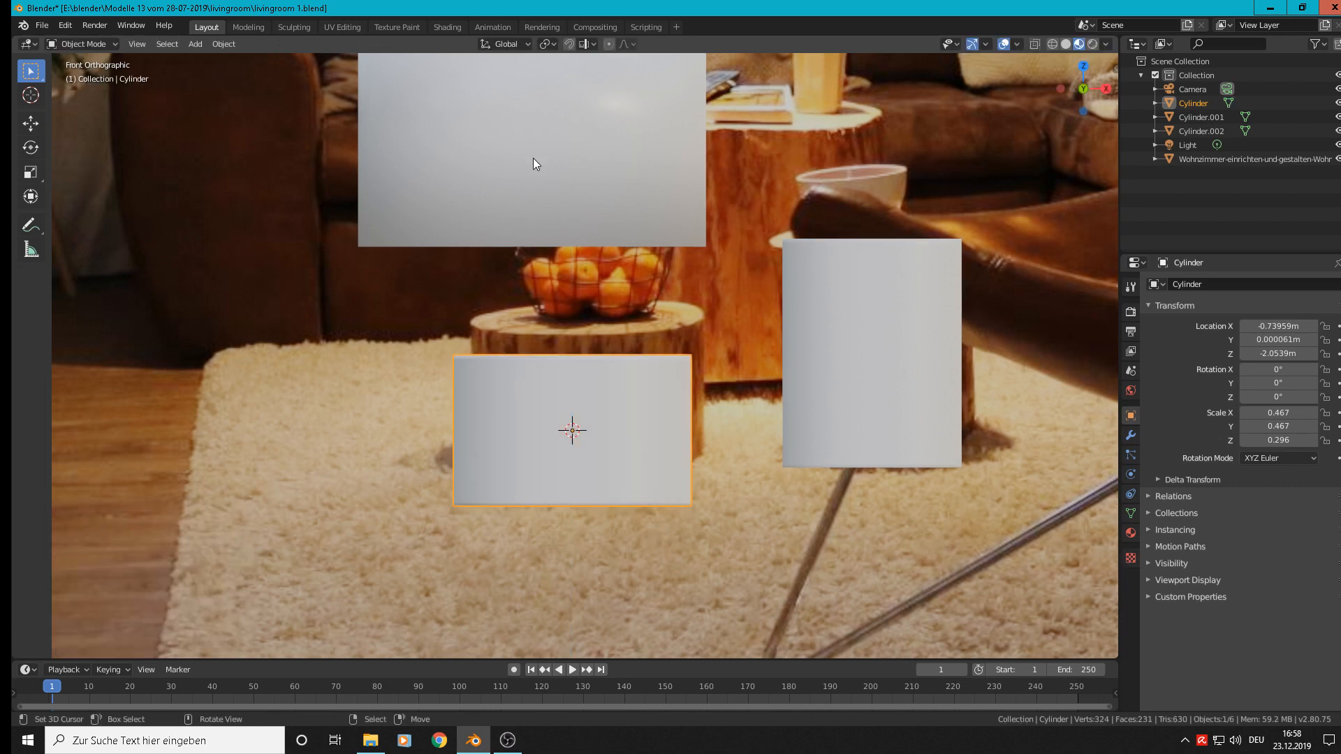
- Add two edge loops to the large cylinder and scale them apart along Z by about 2.81, close to its rims
click(535, 158)
shift+middle_drag(535, 158, 551, 325)
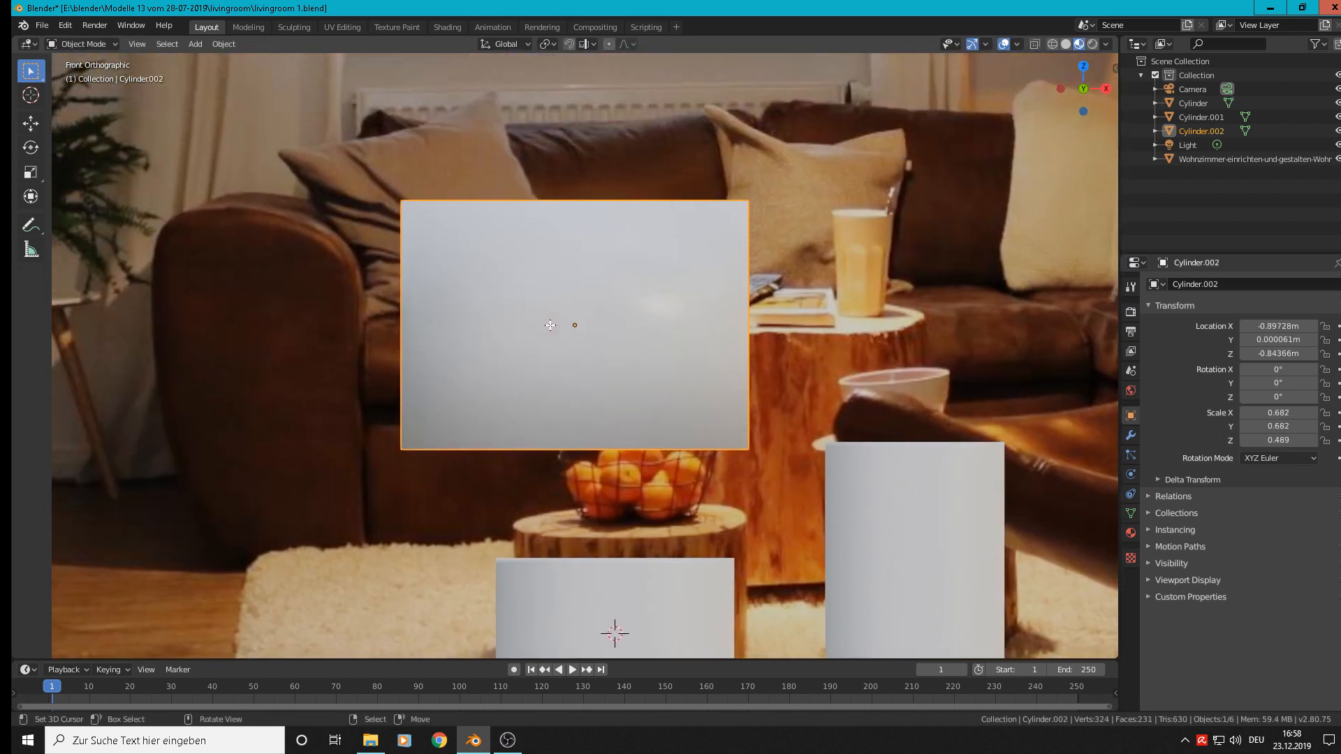
key(Tab)
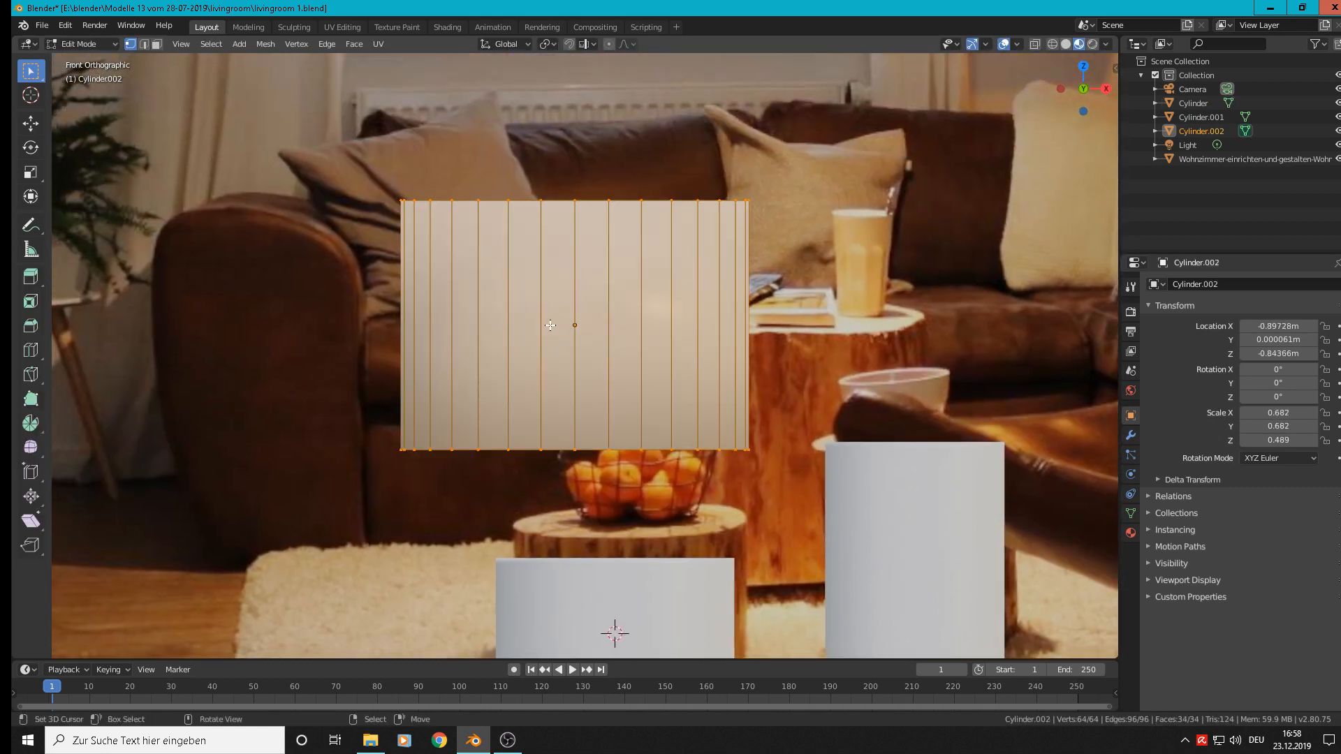
key(ctrl+r)
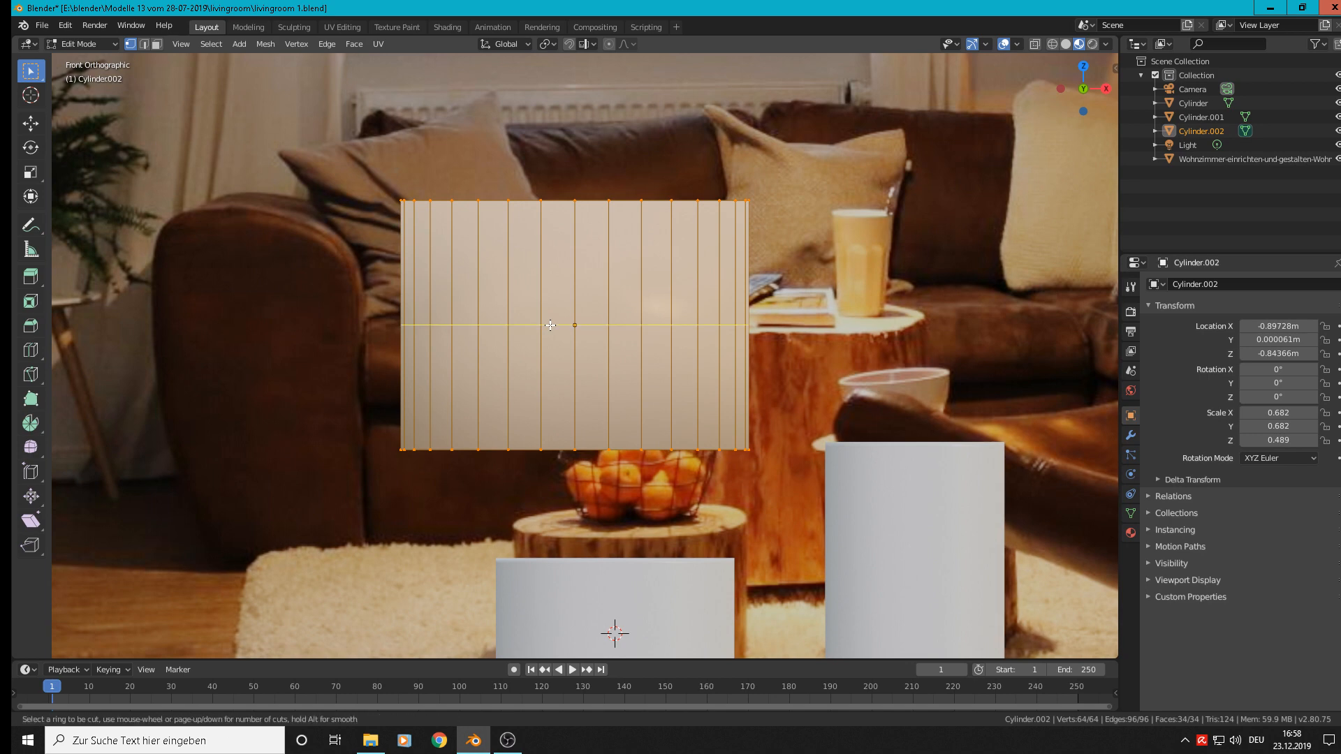
scroll(550, 329, up, 1)
click(550, 329)
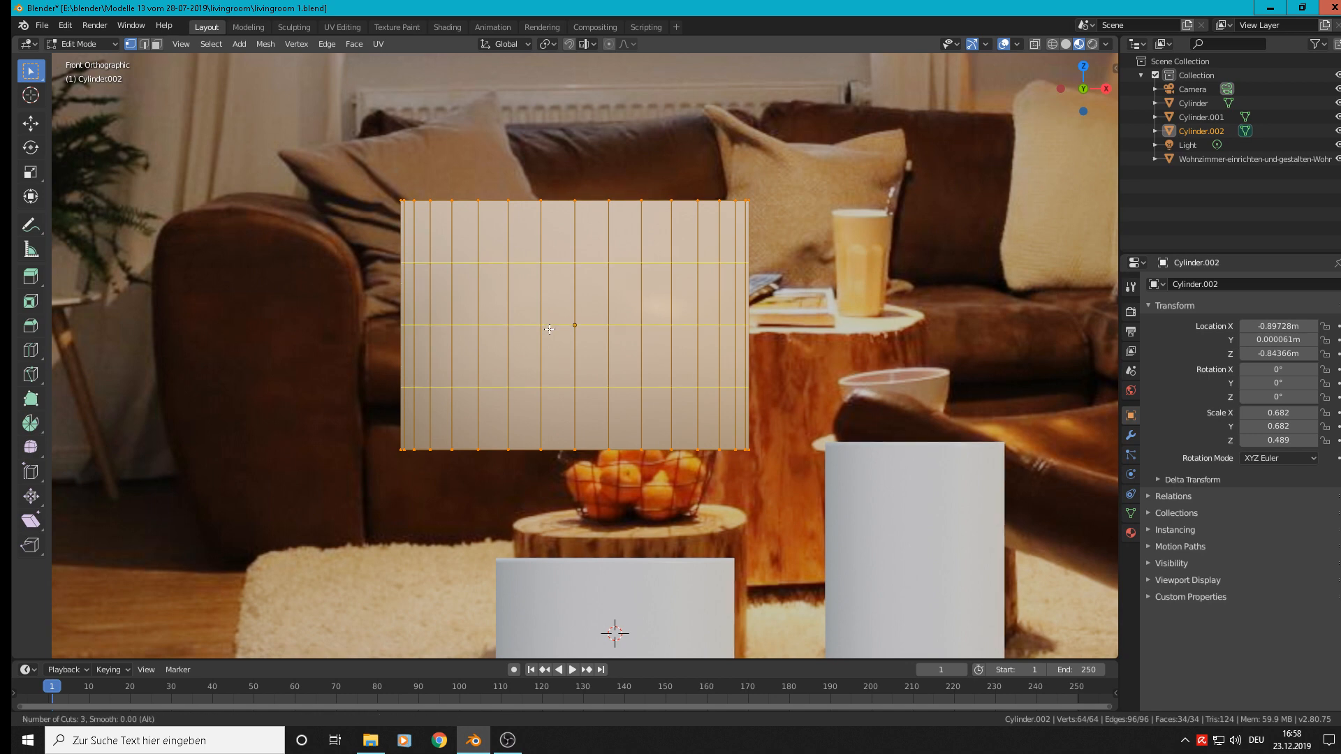
right_click(562, 402)
key(s)
key(z)
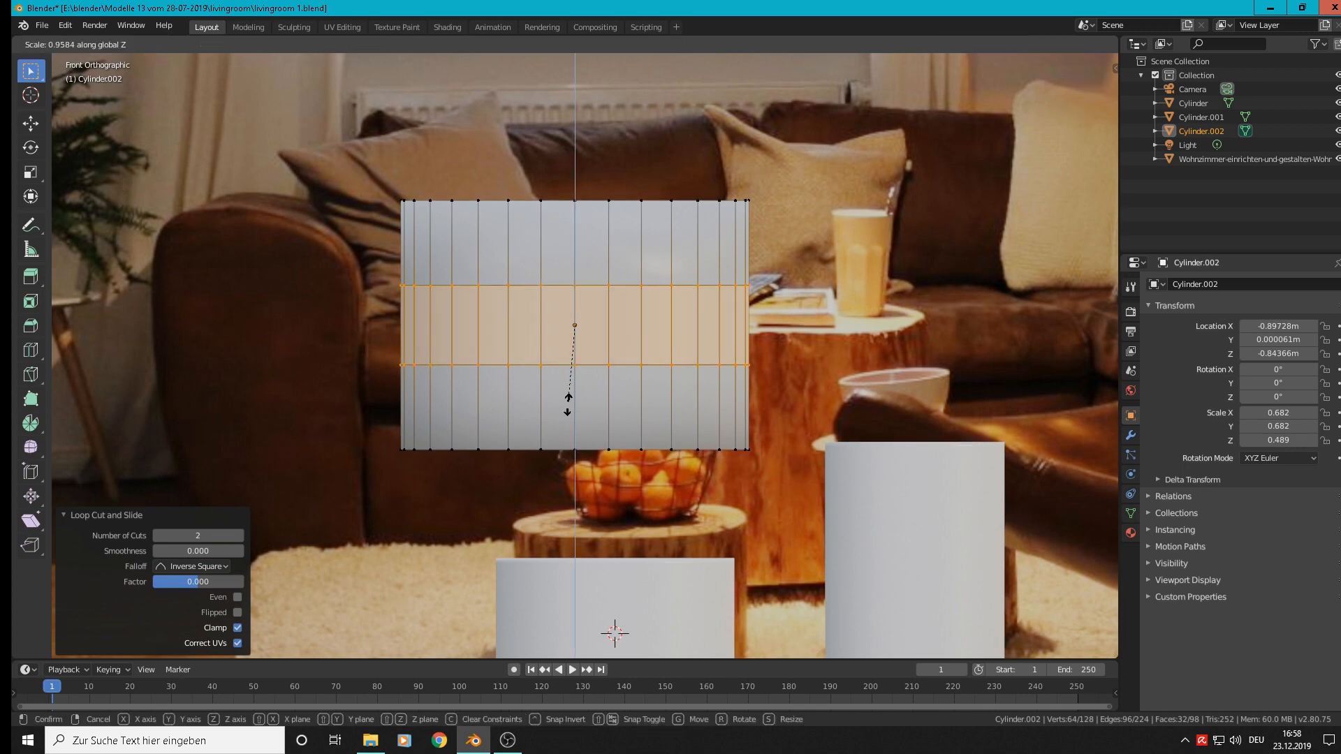
click(657, 545)
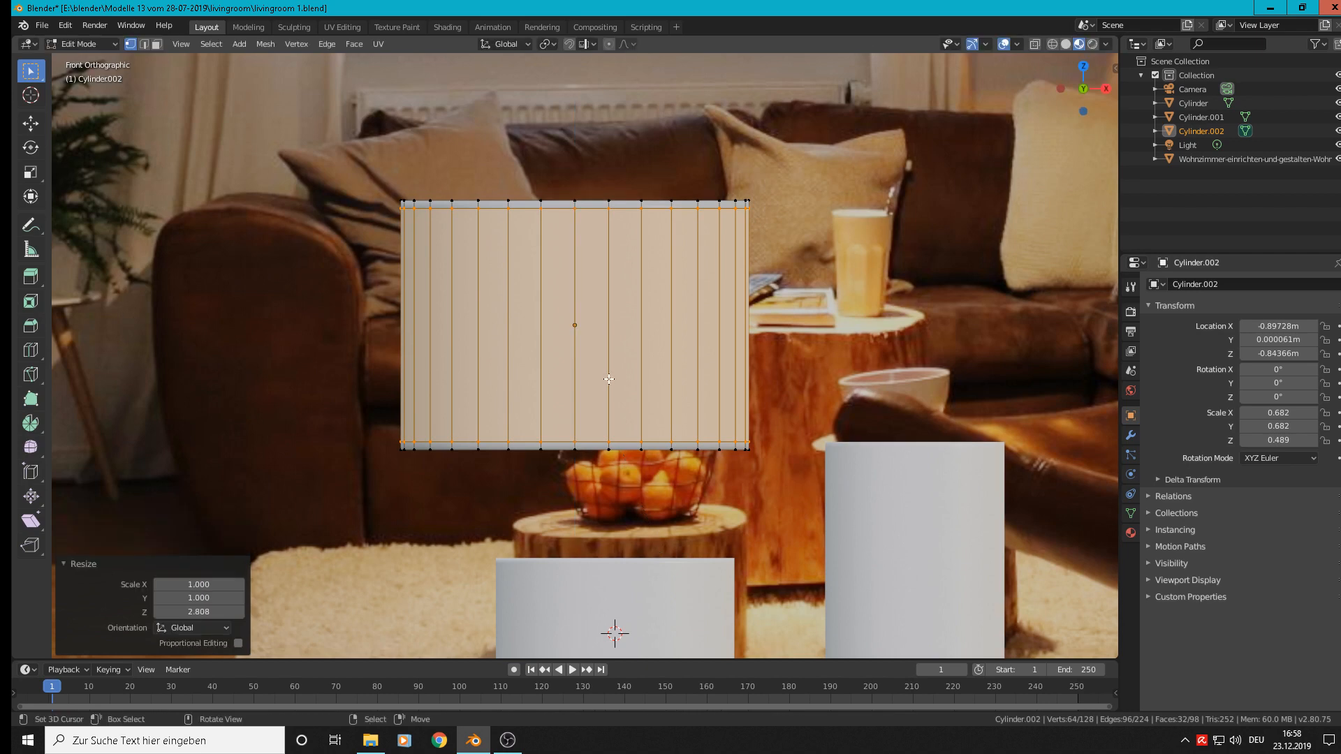
key(alt+a)
key(a)
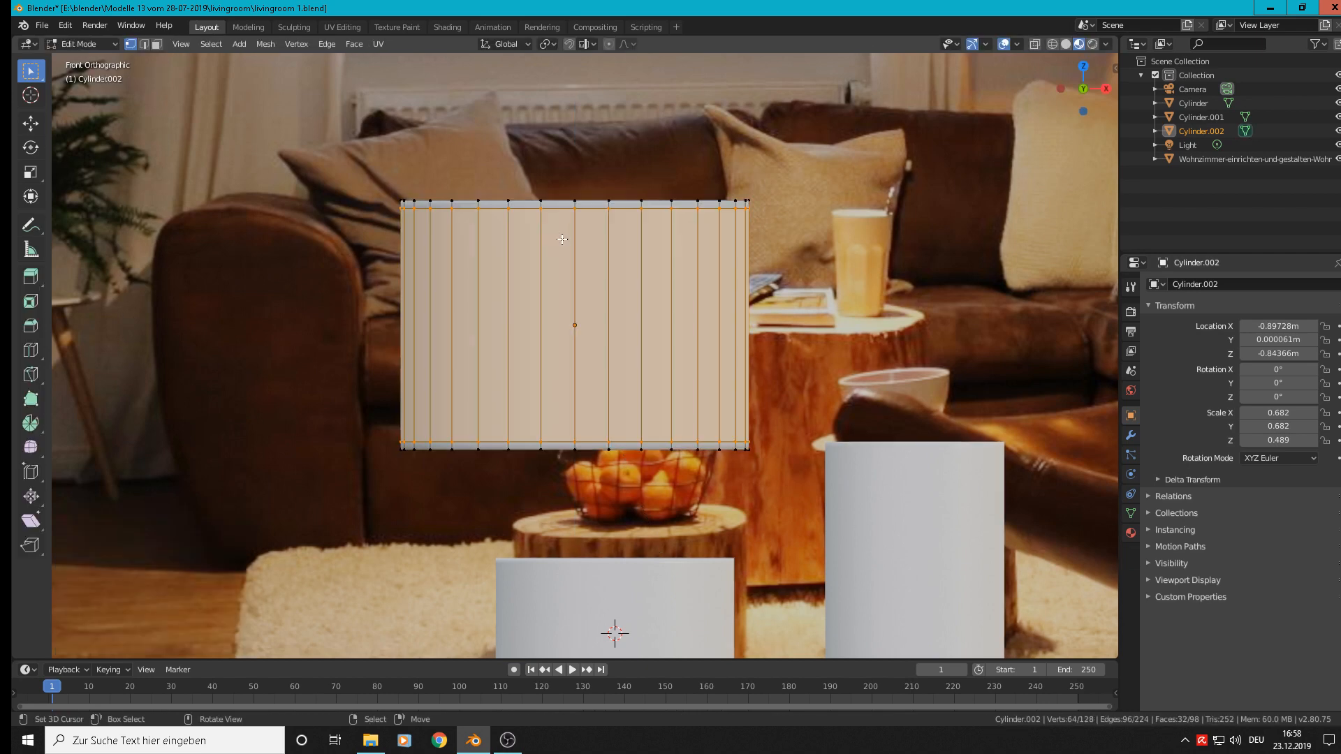
- Move the large cylinder about -1.53 m along Y, out in front of the reference photo
scroll(537, 223, up, 3)
scroll(537, 222, down, 1)
middle_drag(537, 222, 502, 290)
scroll(508, 262, down, 4)
key(Tab)
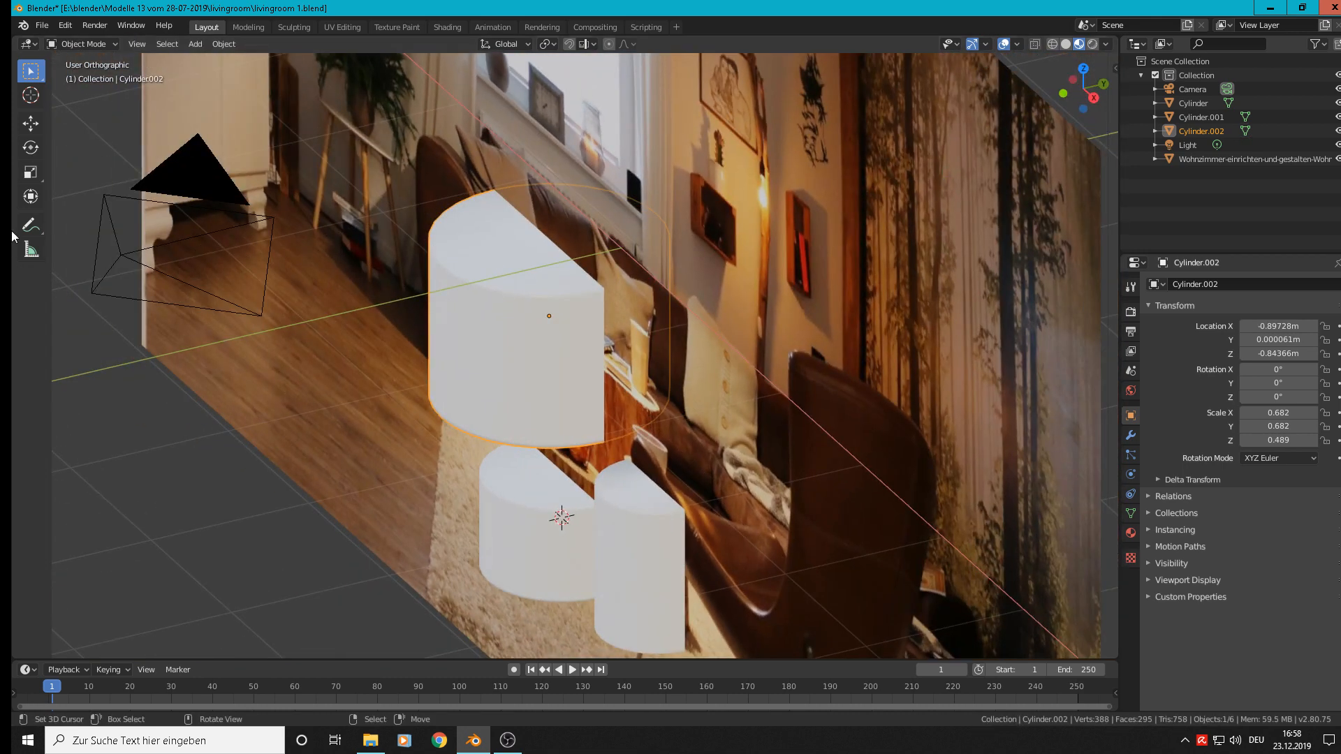
click(29, 126)
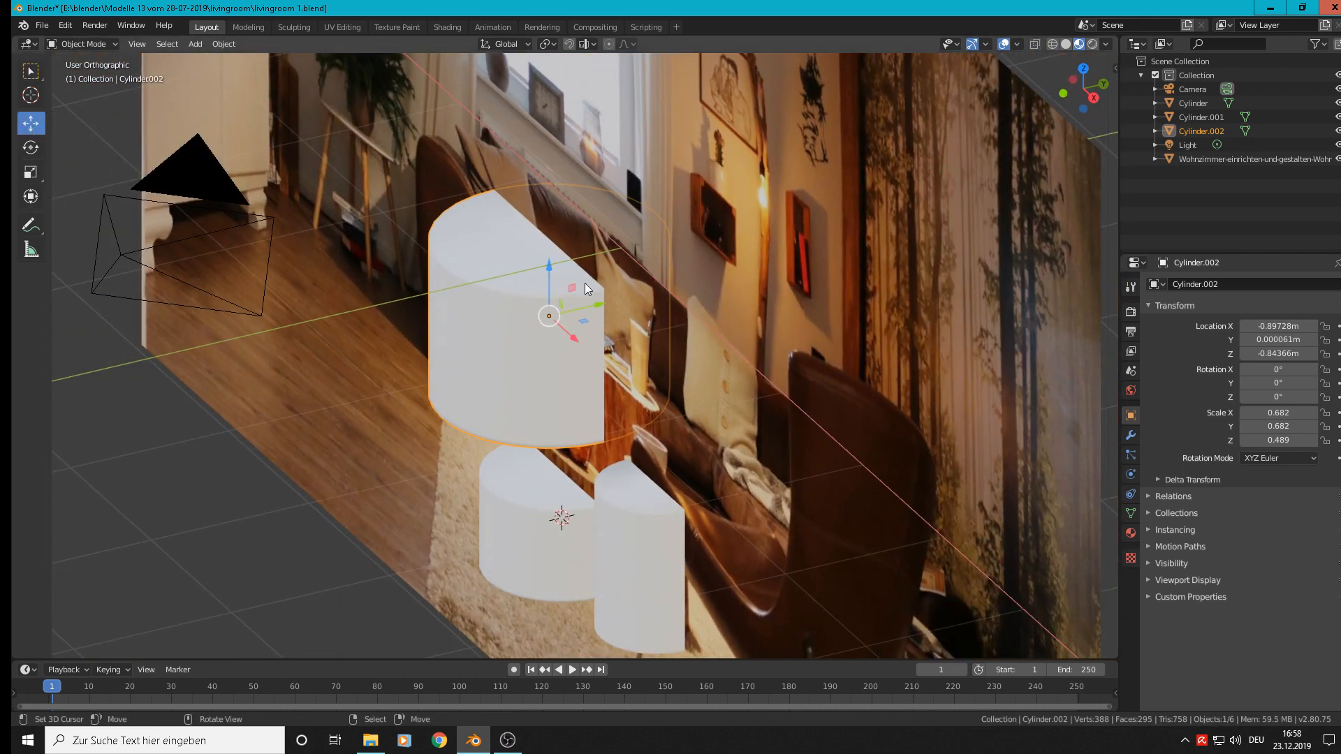
drag(601, 312, 360, 368)
- Move the short cylinder about -1.54 m and the tall one -1.91 m along Y, and select the large cylinder
shift+middle_drag(510, 523, 693, 400)
click(693, 400)
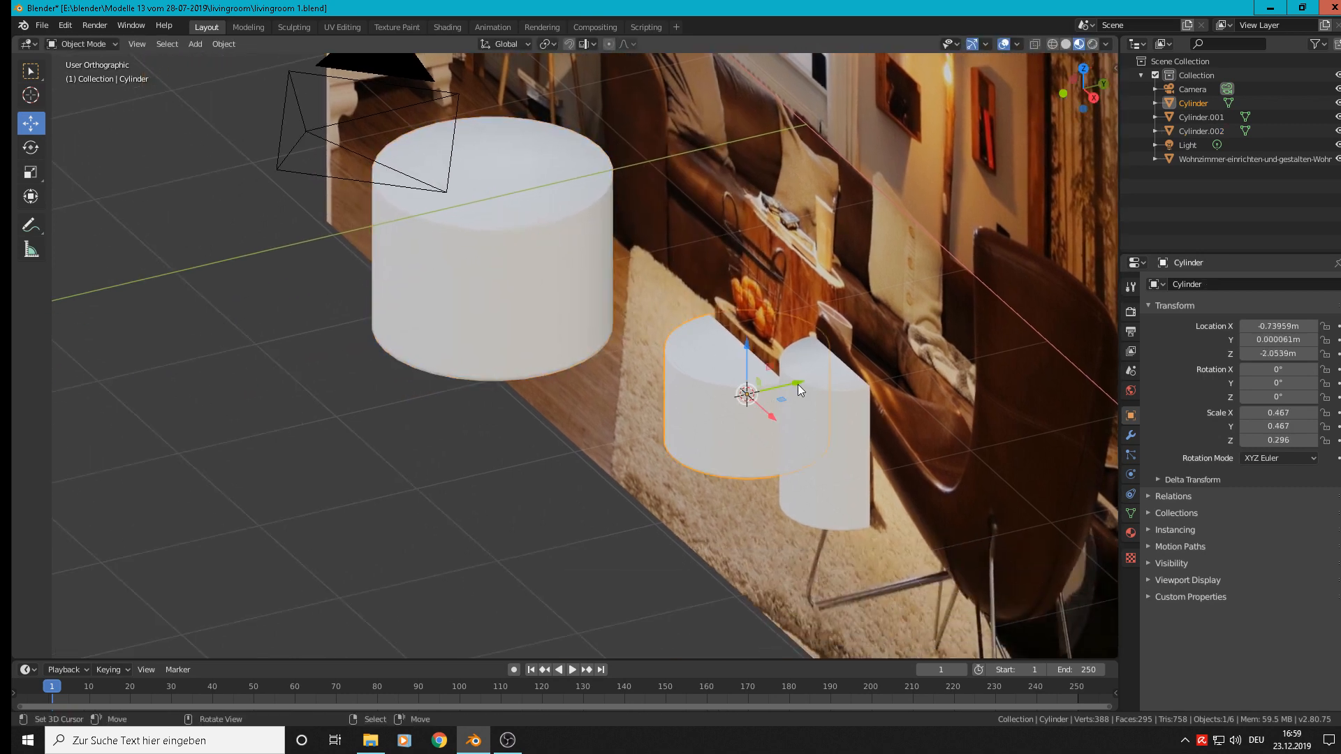
drag(798, 385, 554, 444)
click(807, 434)
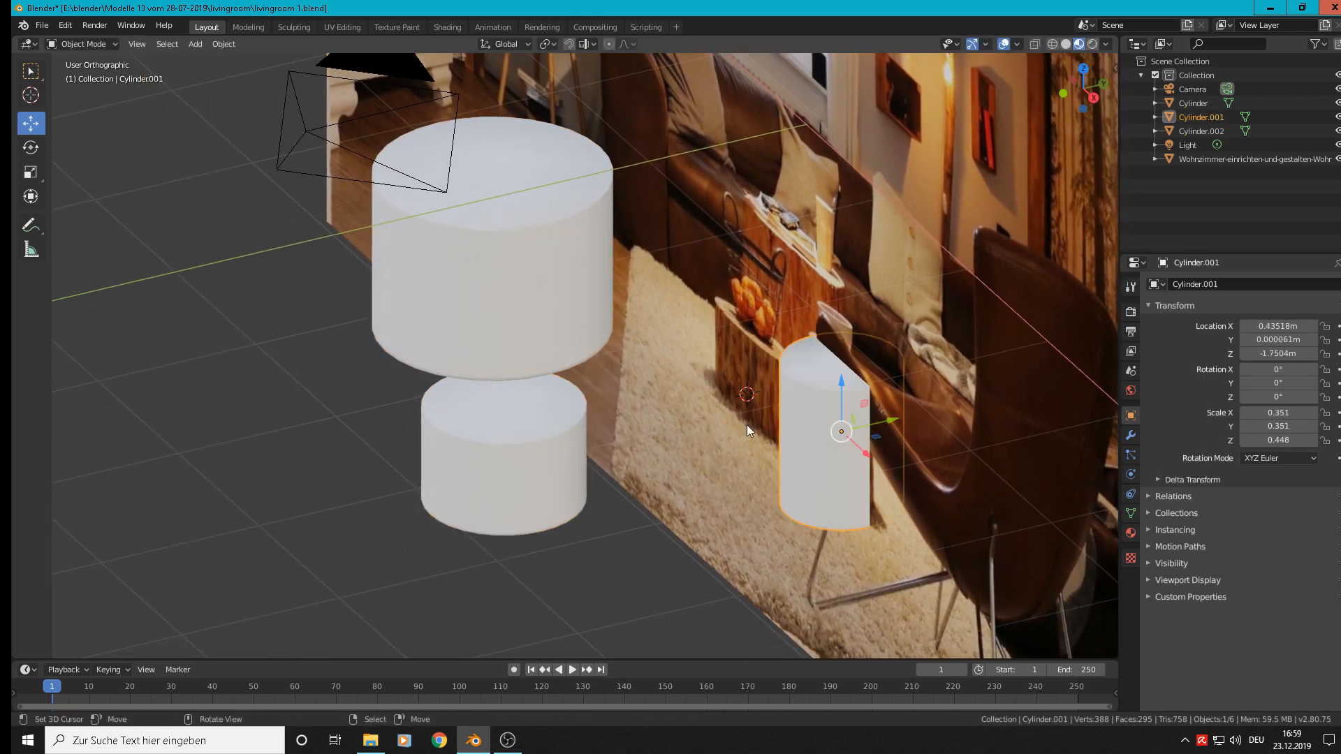
drag(892, 423, 590, 485)
scroll(434, 124, up, 4)
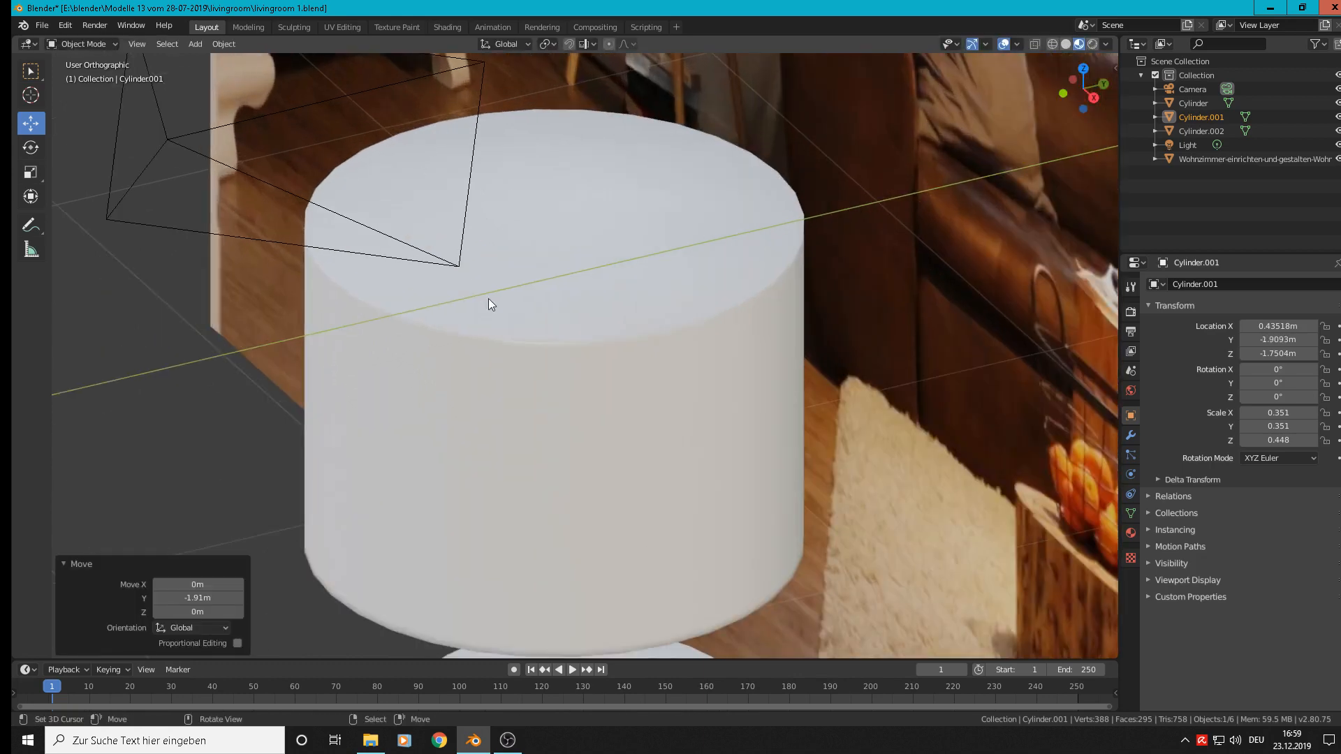
click(488, 299)
key(g)
key(z)
right_click(517, 345)
- Bevel the top rim edge loop of the large cylinder with 2 segments and a width of about 0.026 m
middle_drag(517, 345, 401, 254)
key(Tab)
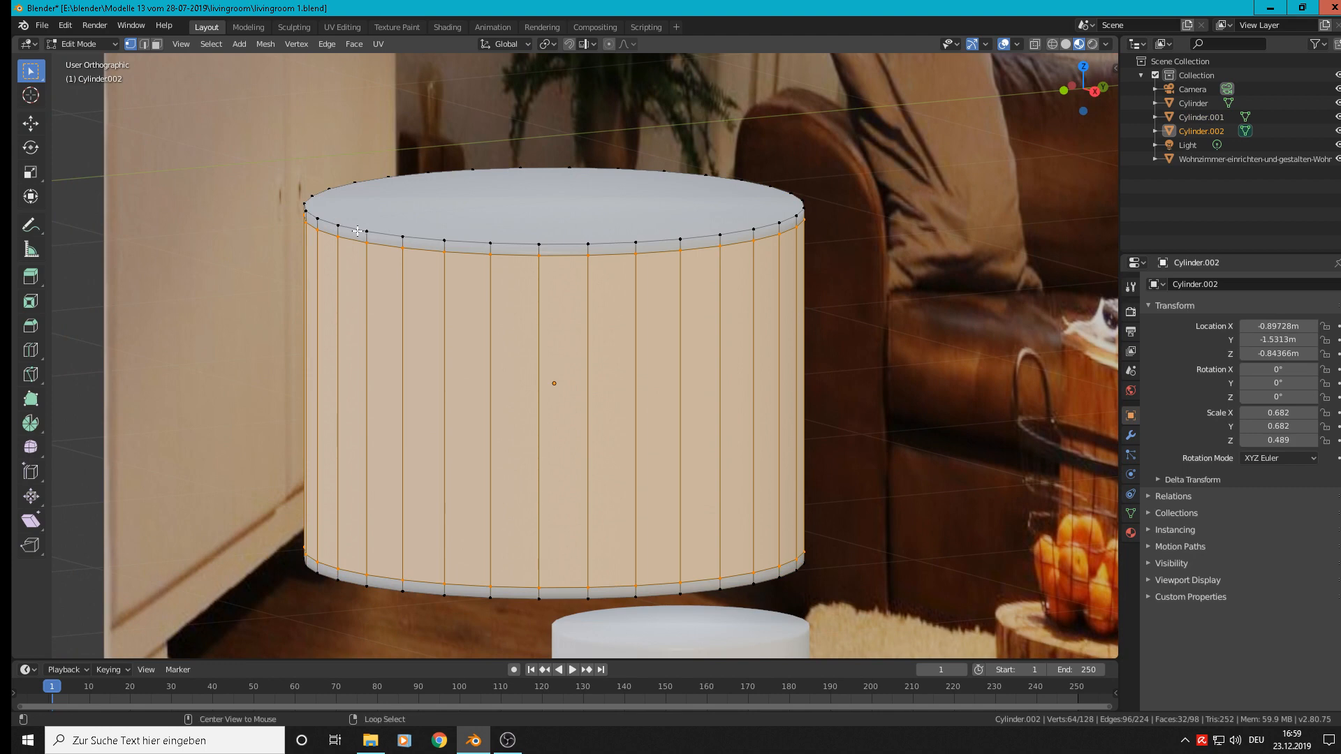
click(445, 236)
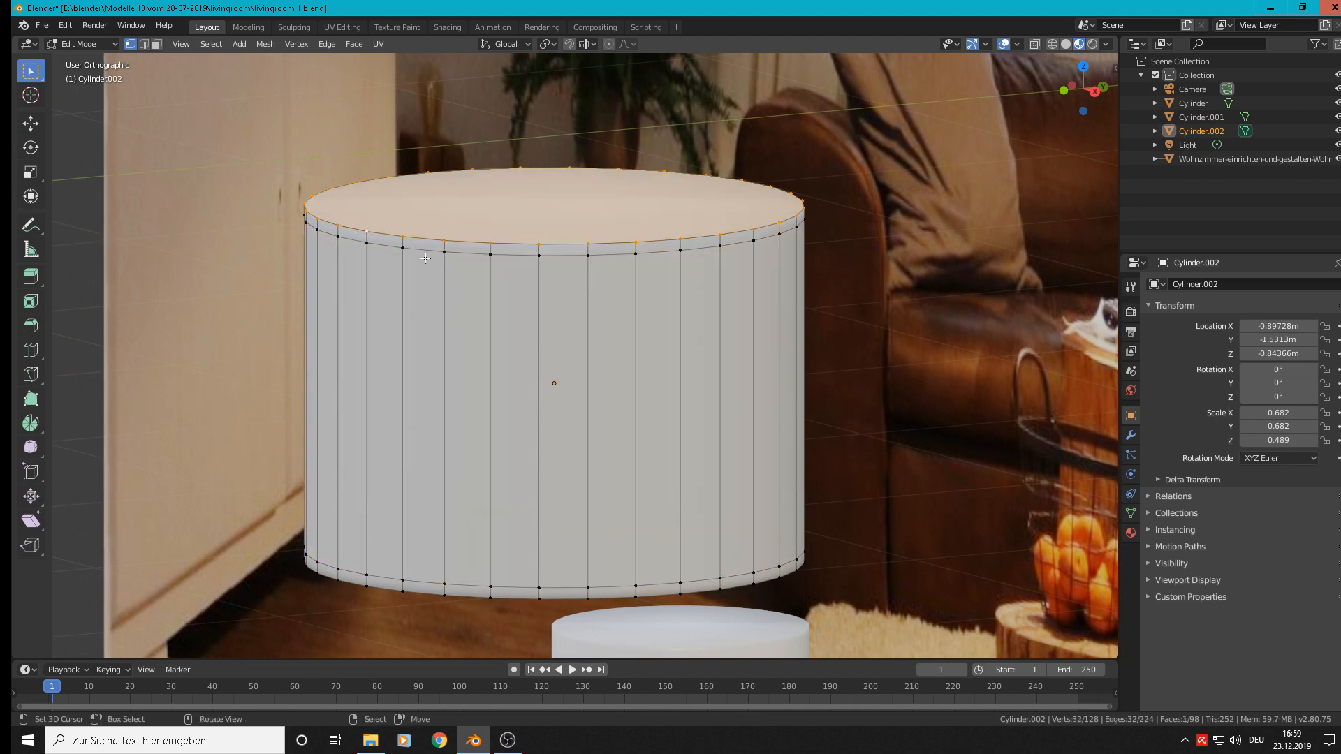
scroll(433, 262, up, 1)
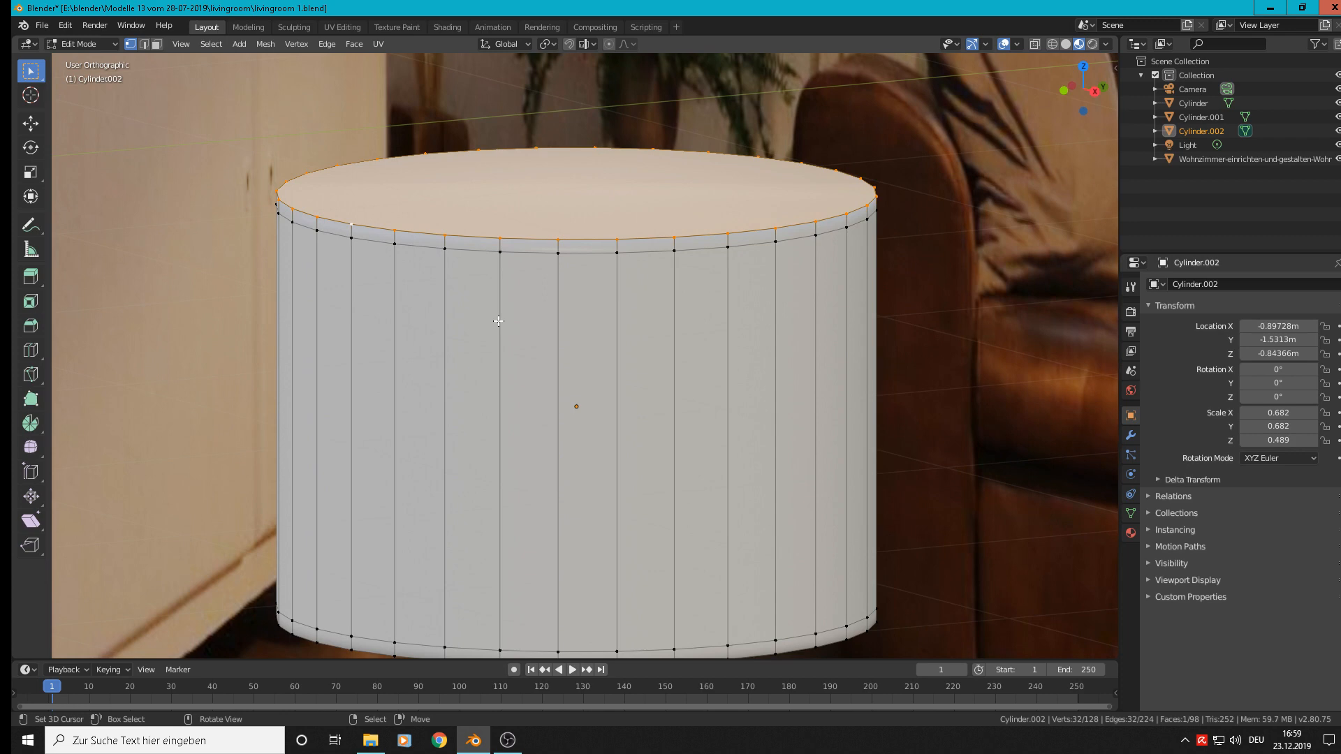
scroll(511, 299, up, 1)
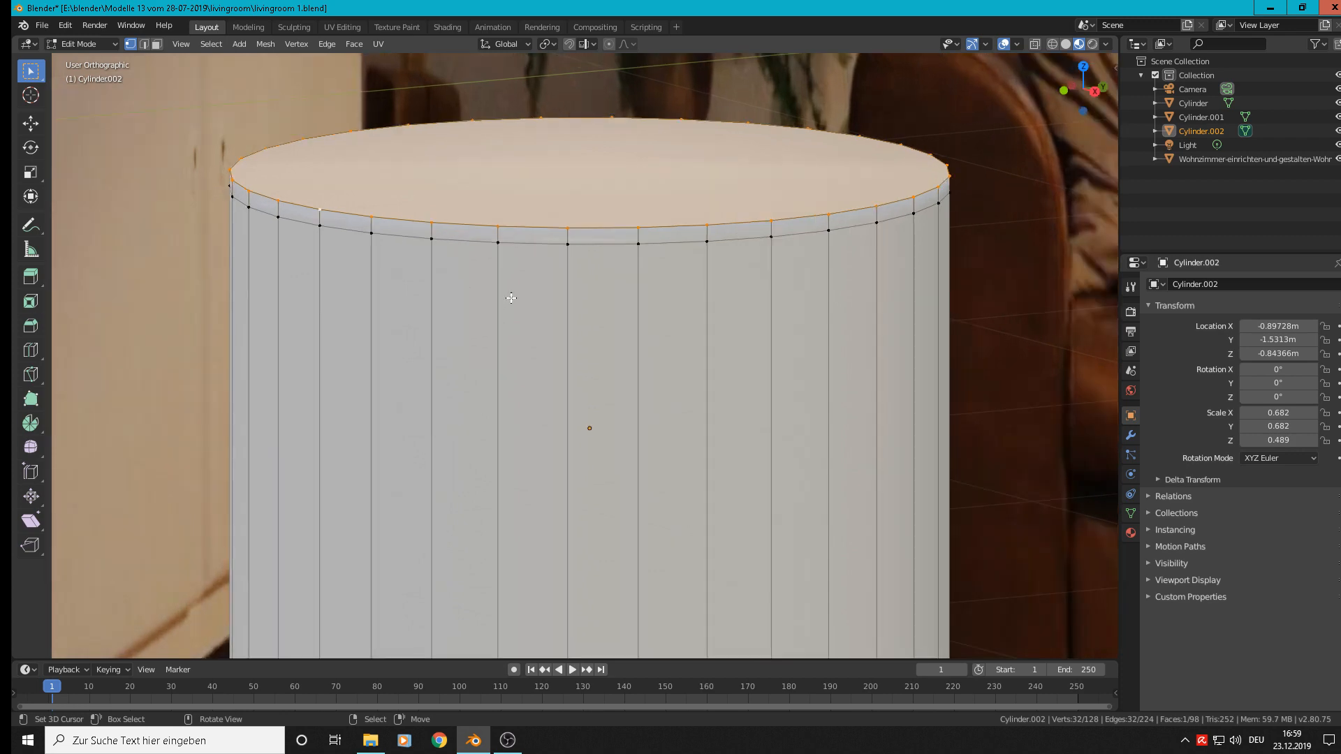
key(ctrl)
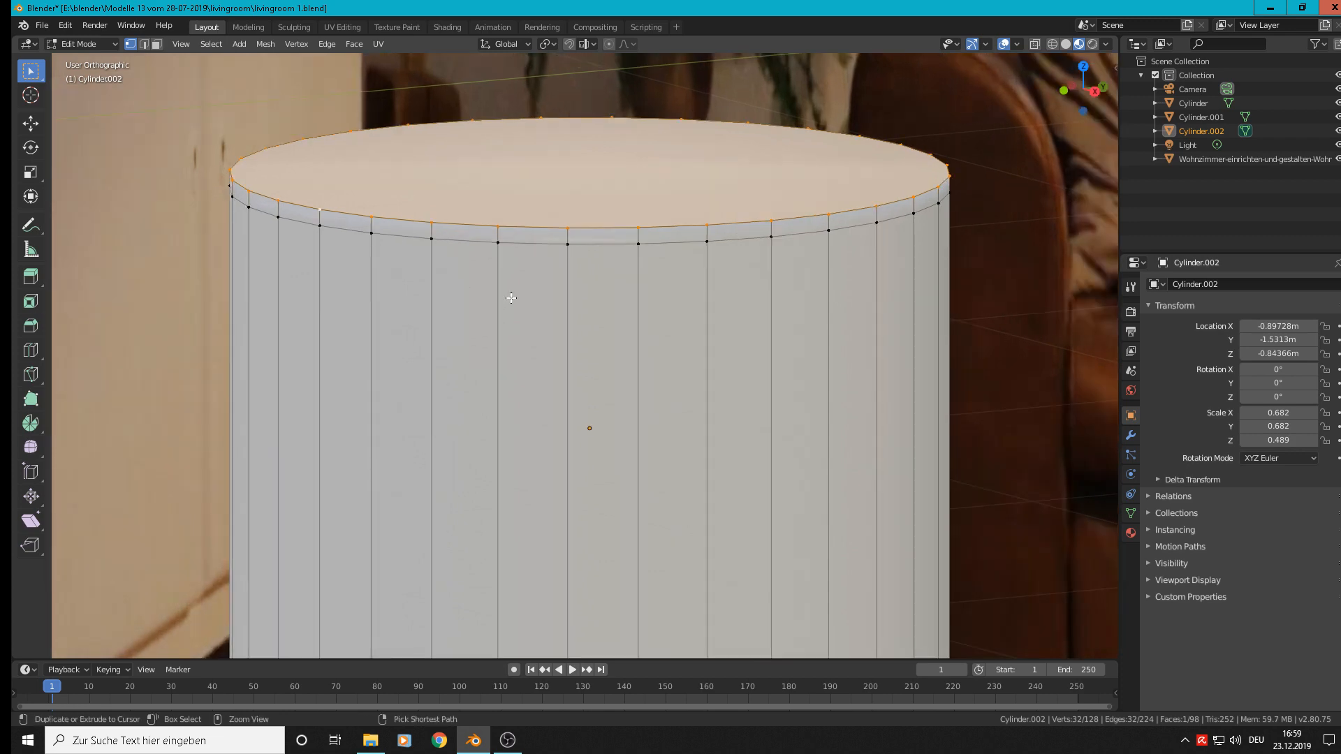
key(ctrl+b)
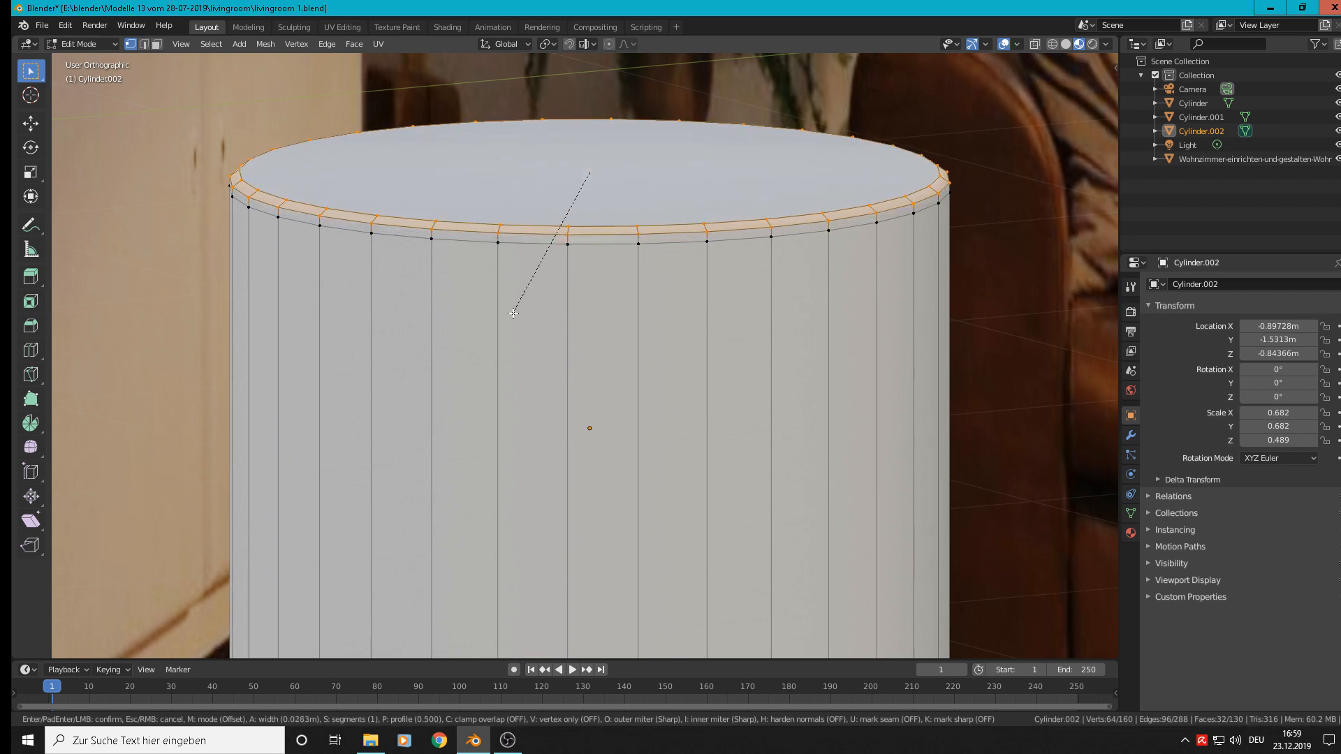
scroll(513, 313, up, 1)
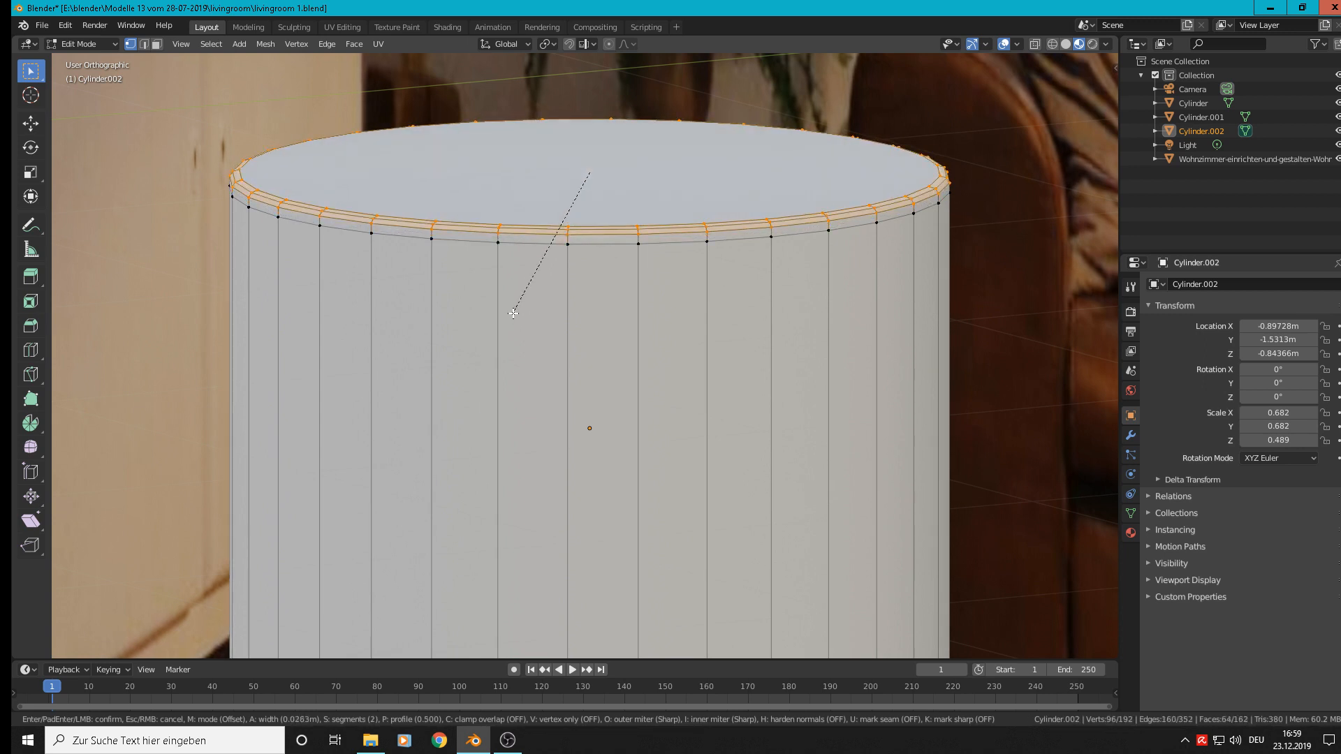
click(514, 313)
key(Tab)
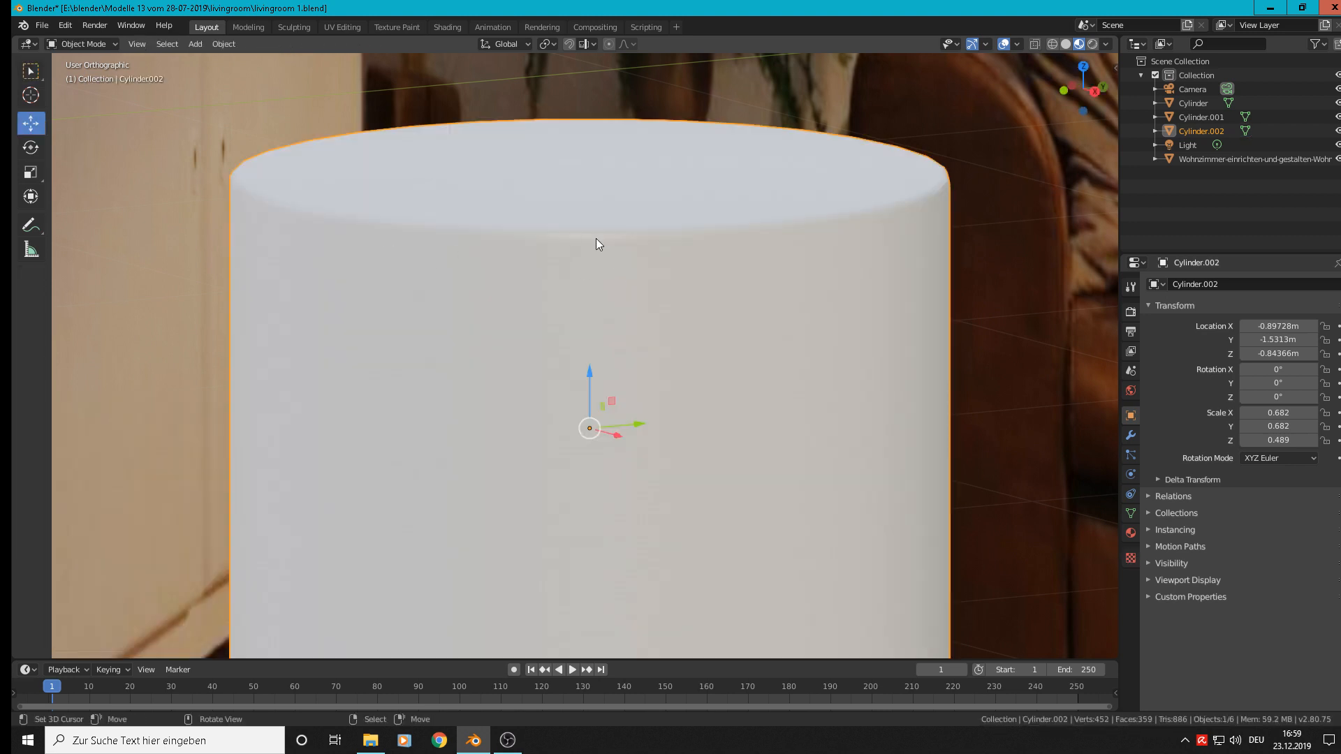
- Bevel the top rim edge loop of the tall narrow cylinder with 2 segments and a width of about 0.028 m
scroll(593, 245, down, 5)
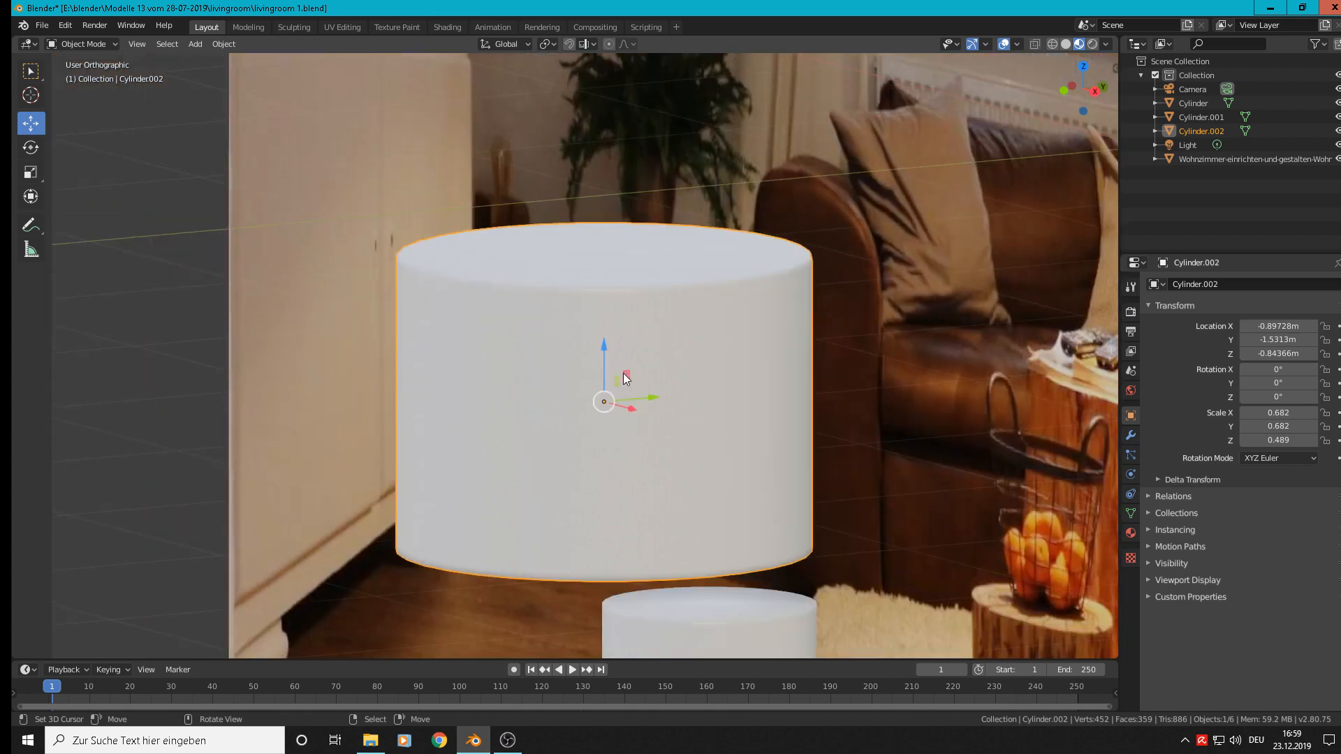
shift+middle_drag(702, 463, 542, 219)
scroll(482, 324, up, 5)
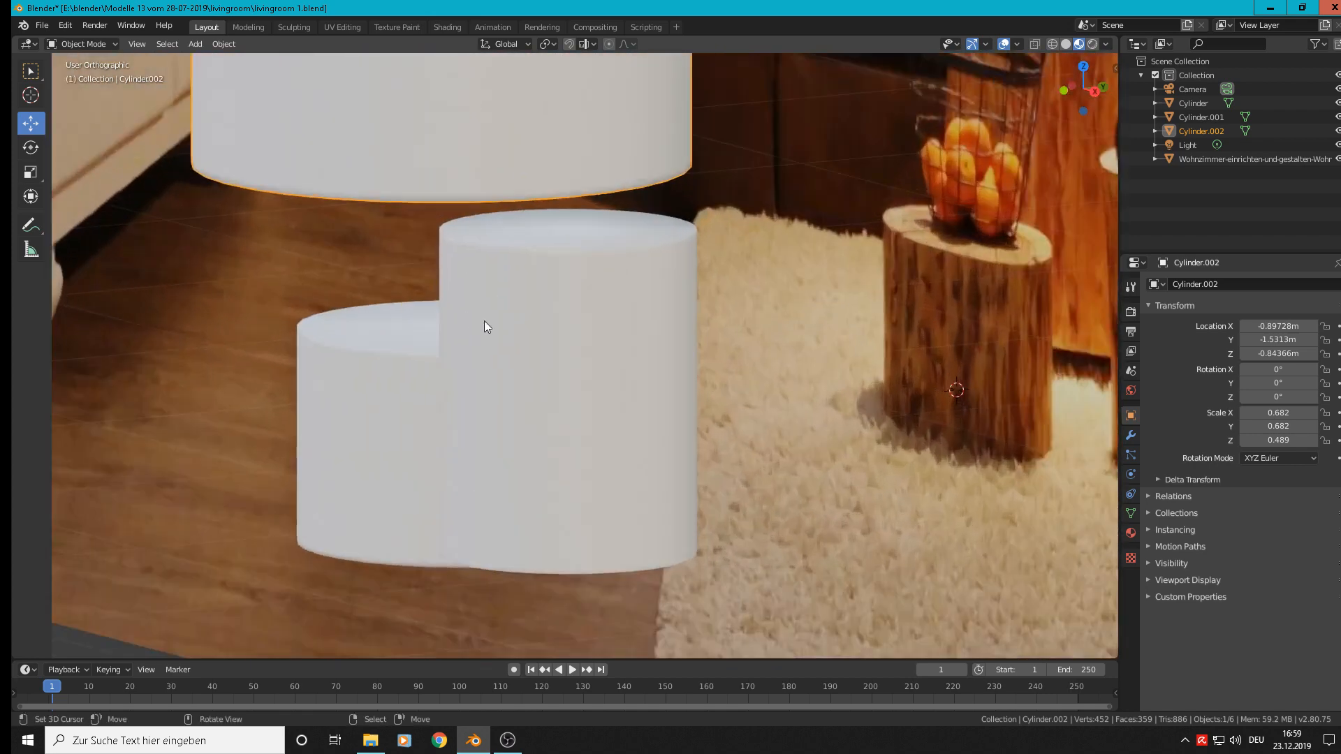
click(576, 259)
key(Tab)
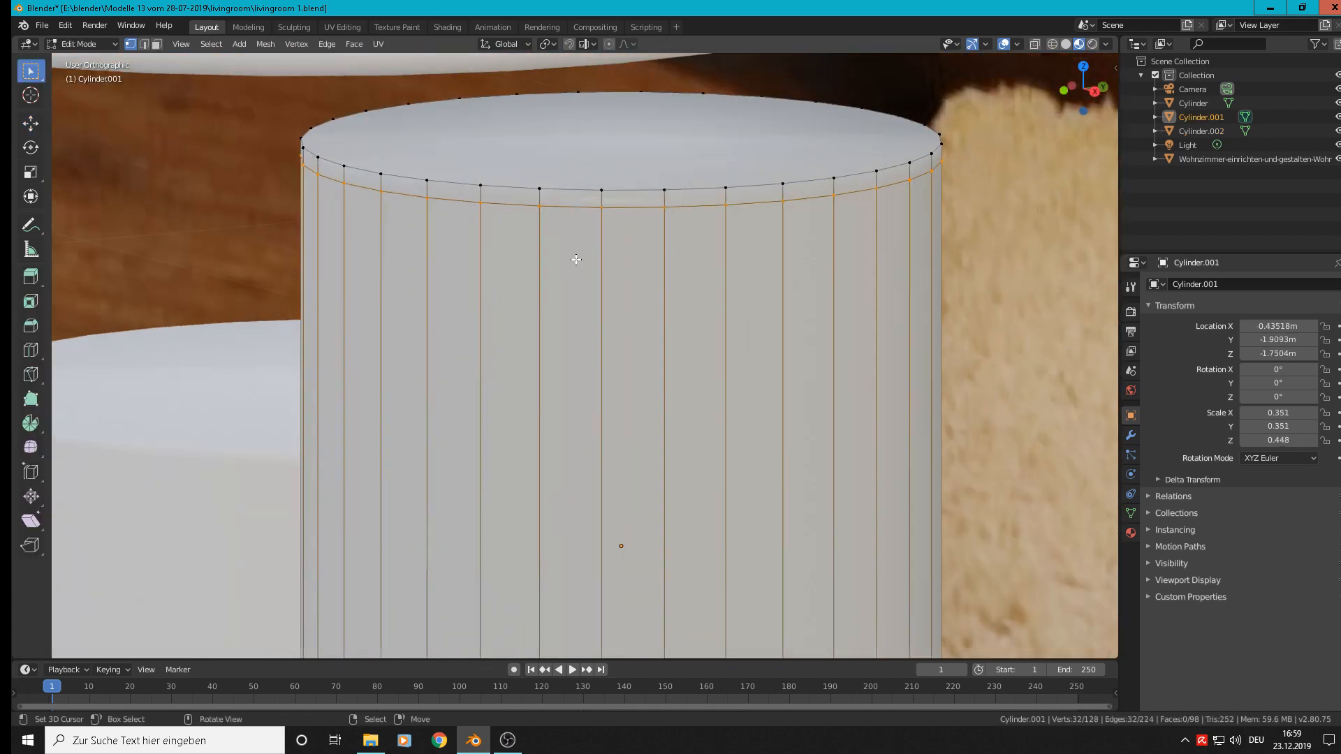
alt+click(572, 193)
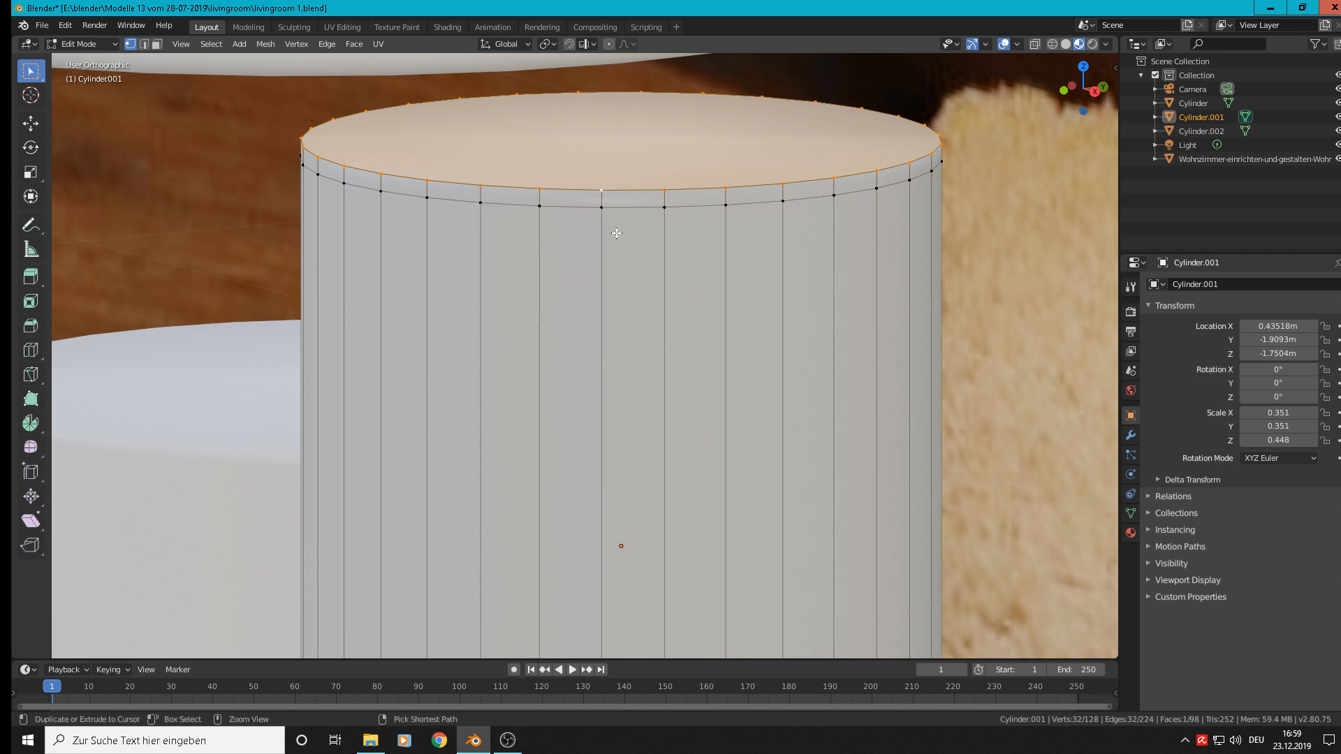
key(ctrl+b)
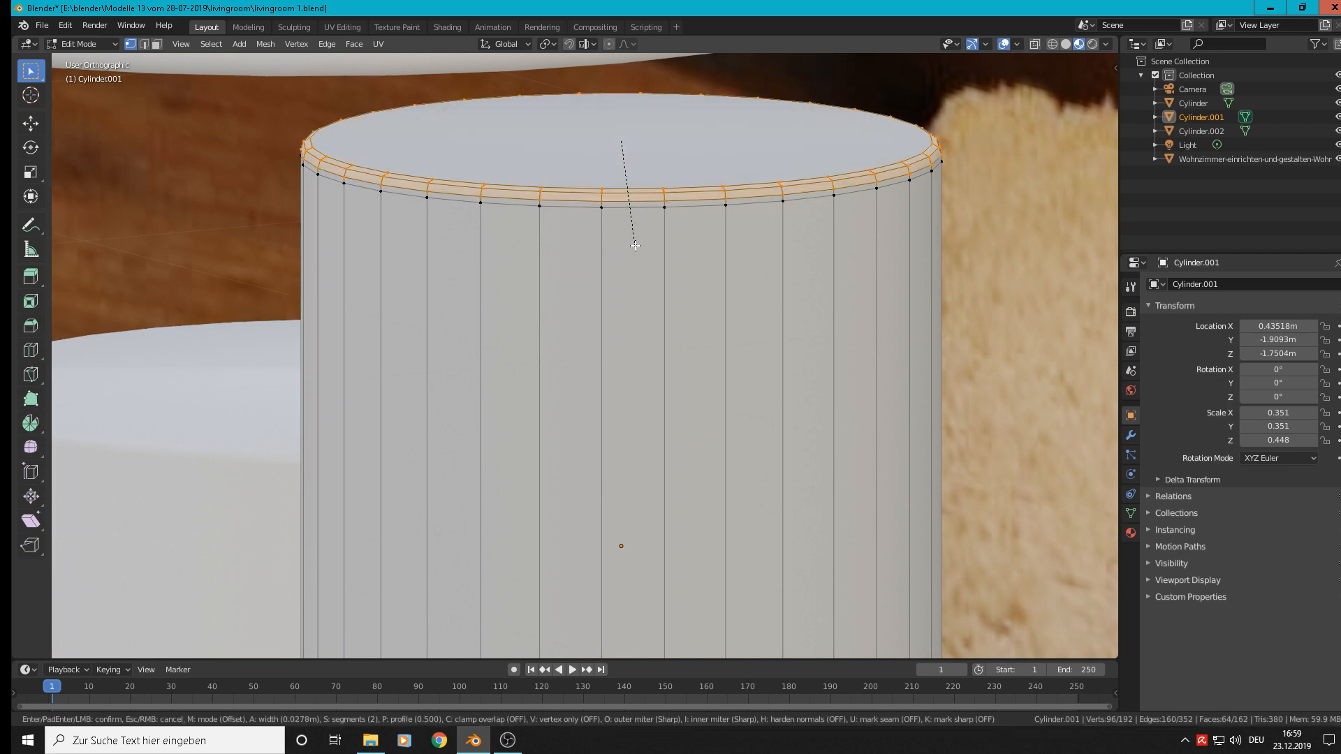
click(635, 243)
middle_drag(635, 243, 588, 326)
key(Tab)
- Bevel the top rim edge loop of the short cylinder with 2 segments and a width of about 0.033 m
click(588, 325)
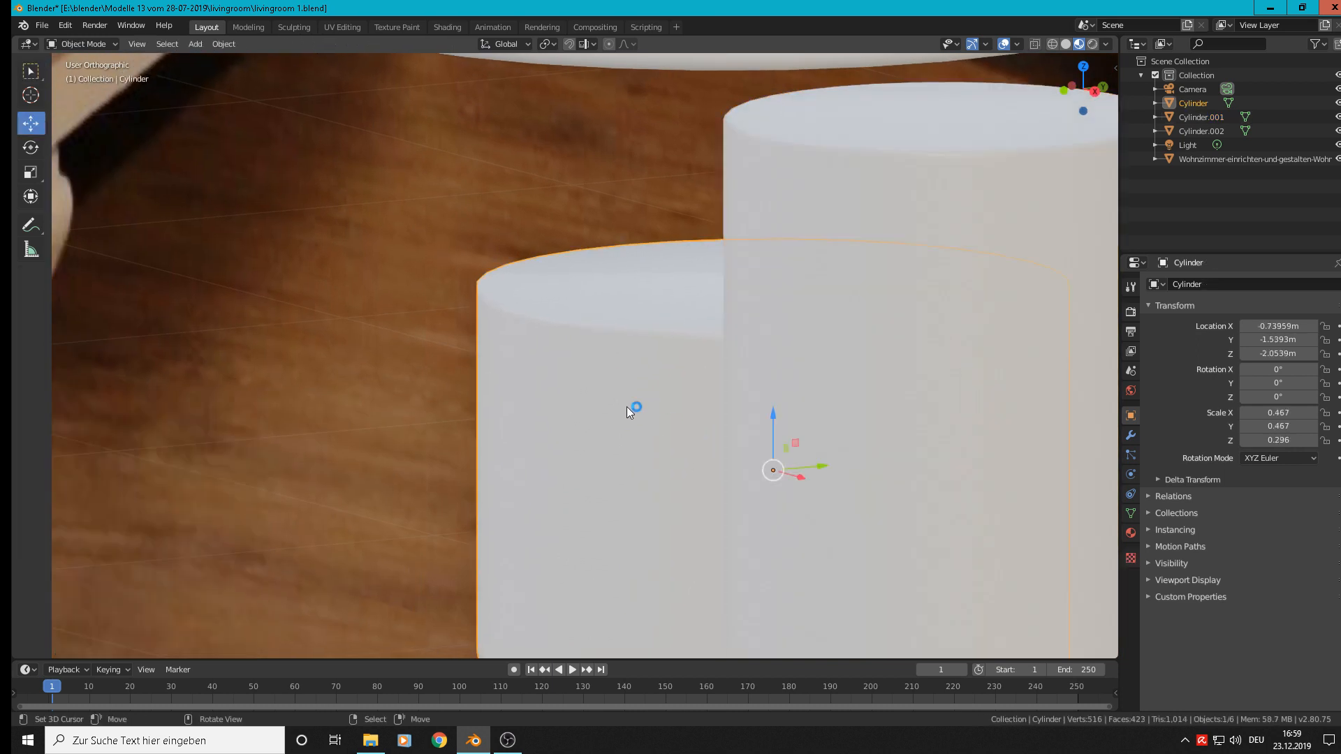
key(Tab)
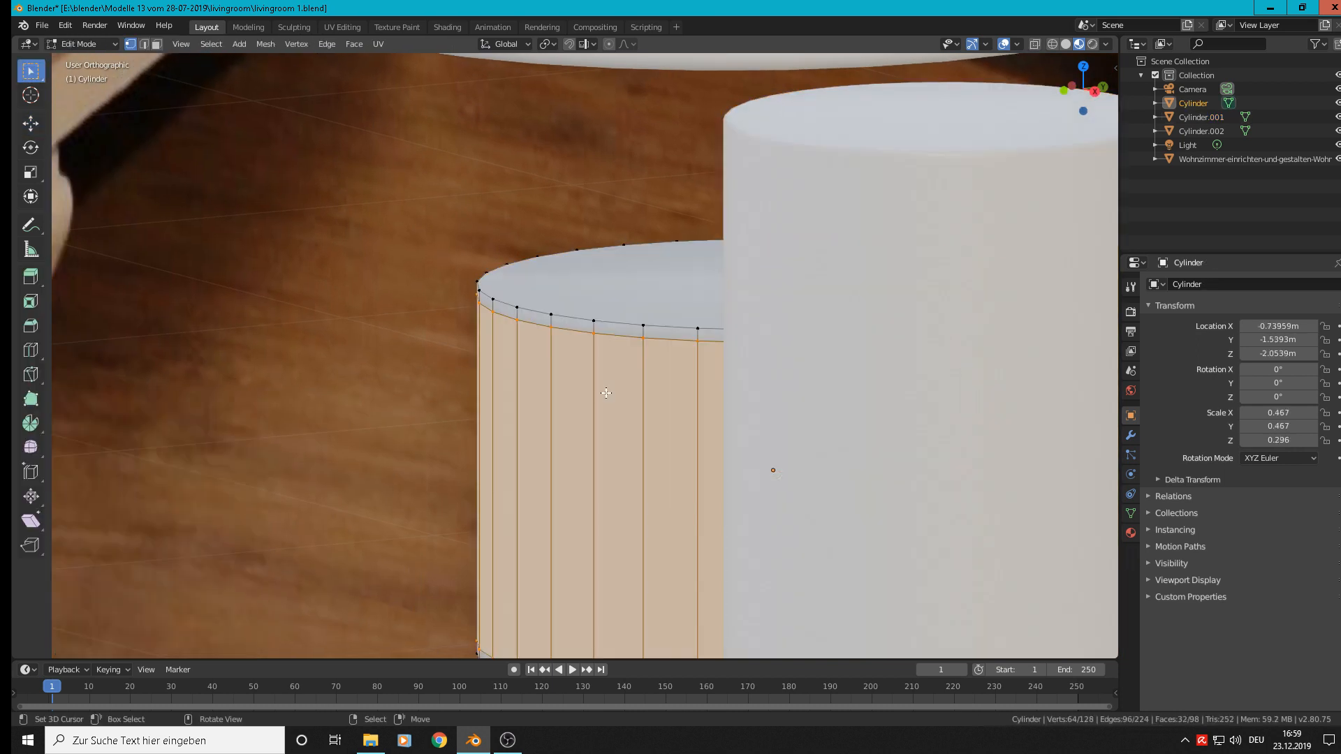
click(571, 306)
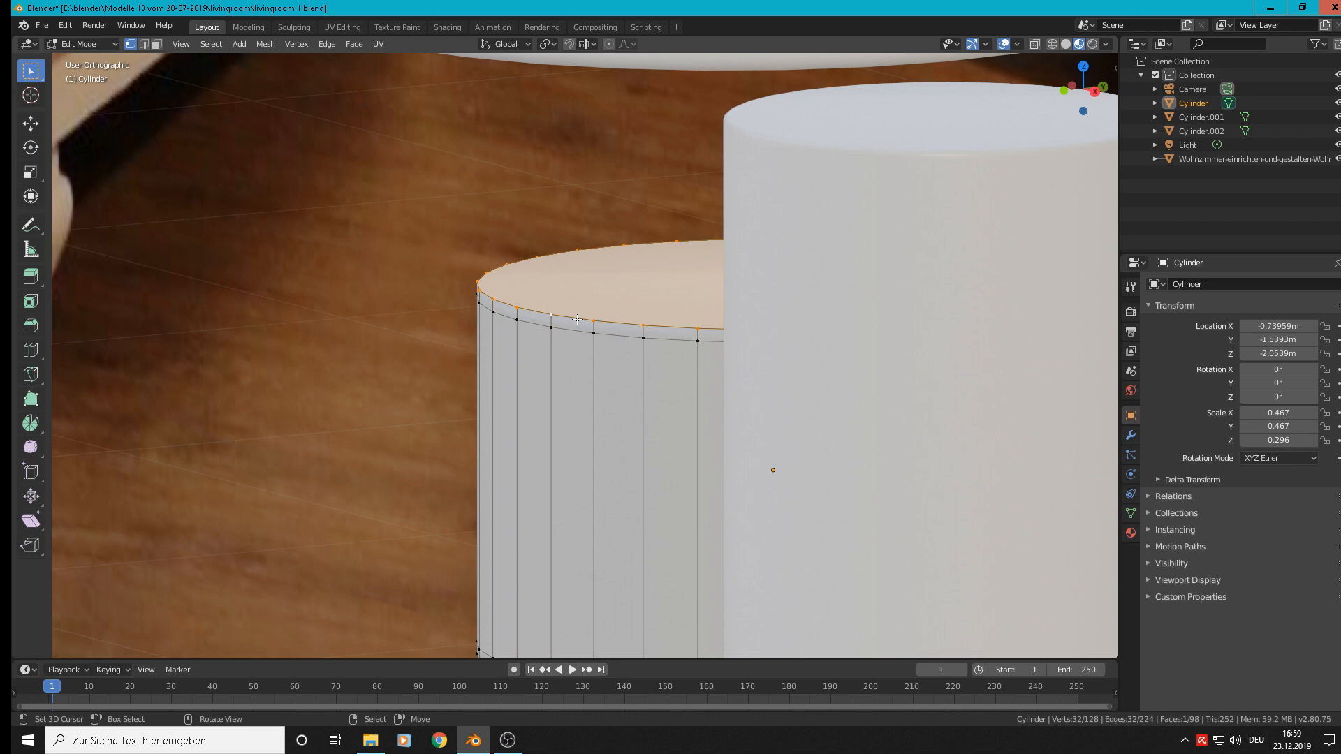
key(ctrl+b)
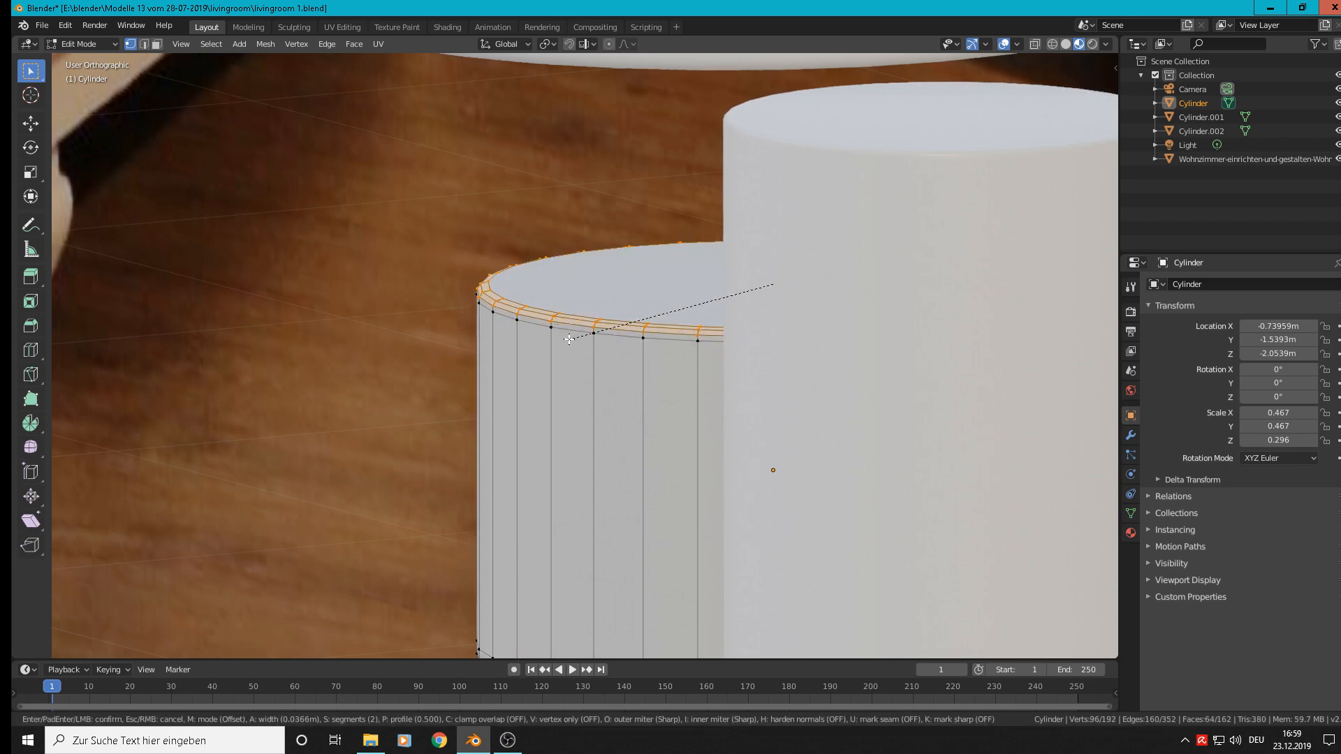
click(569, 339)
scroll(612, 324, down, 6)
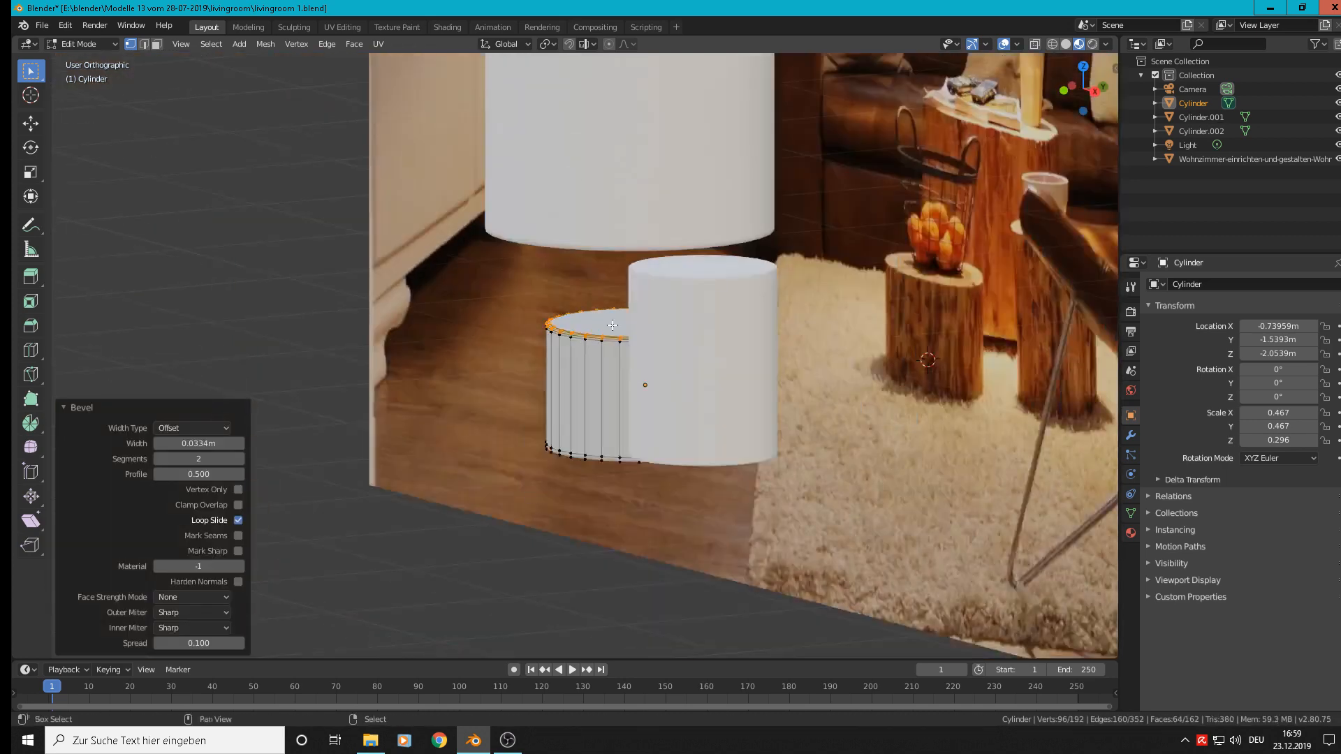
key(Tab)
- Mark the lower edge loop of the large cylinder's top rim bevel as a UV seam
scroll(501, 304, down, 3)
scroll(504, 308, up, 3)
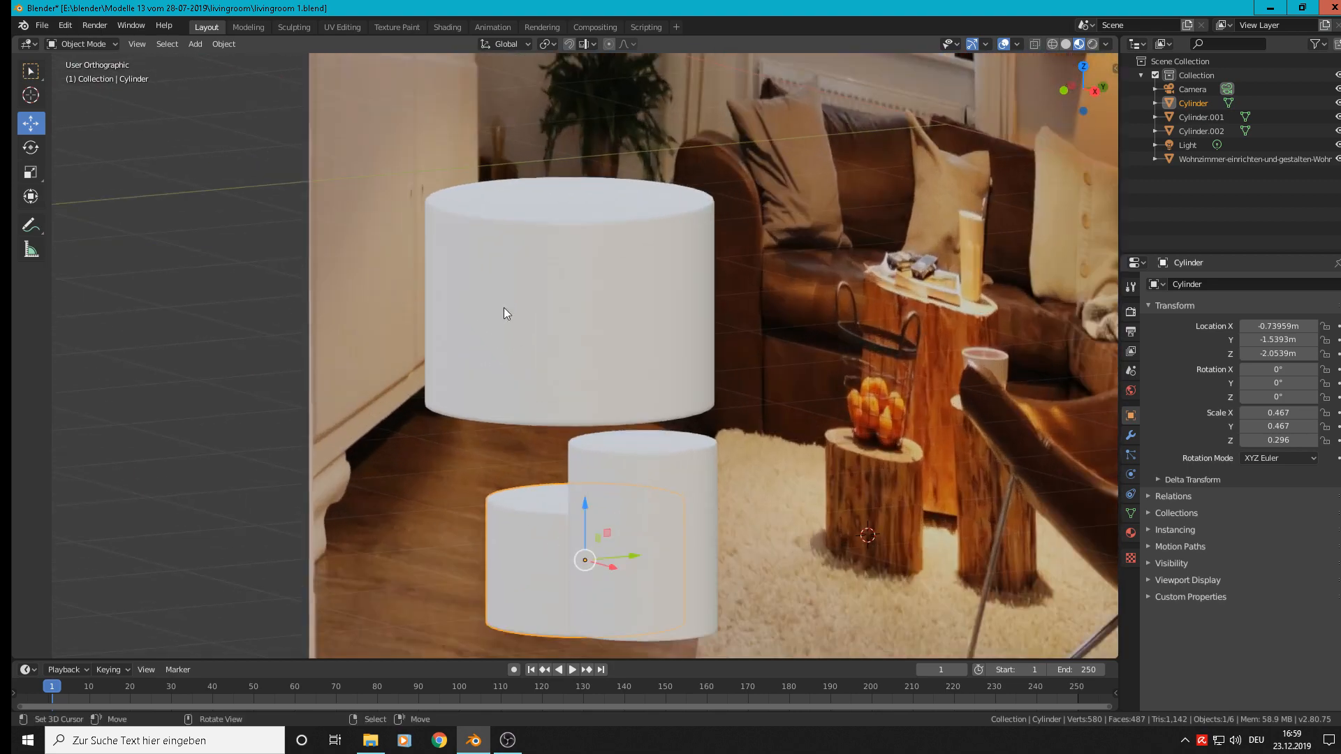
middle_drag(503, 303, 559, 303)
click(538, 225)
key(Tab)
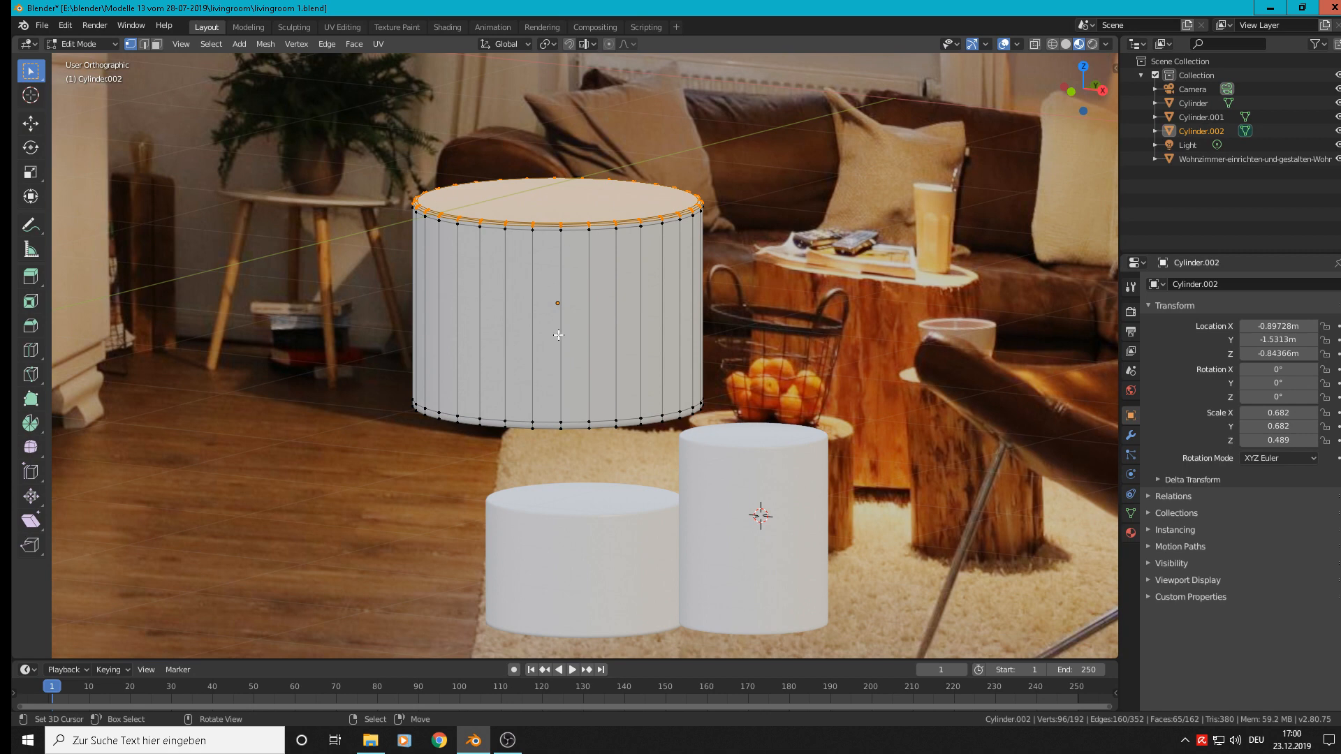
scroll(507, 237, up, 3)
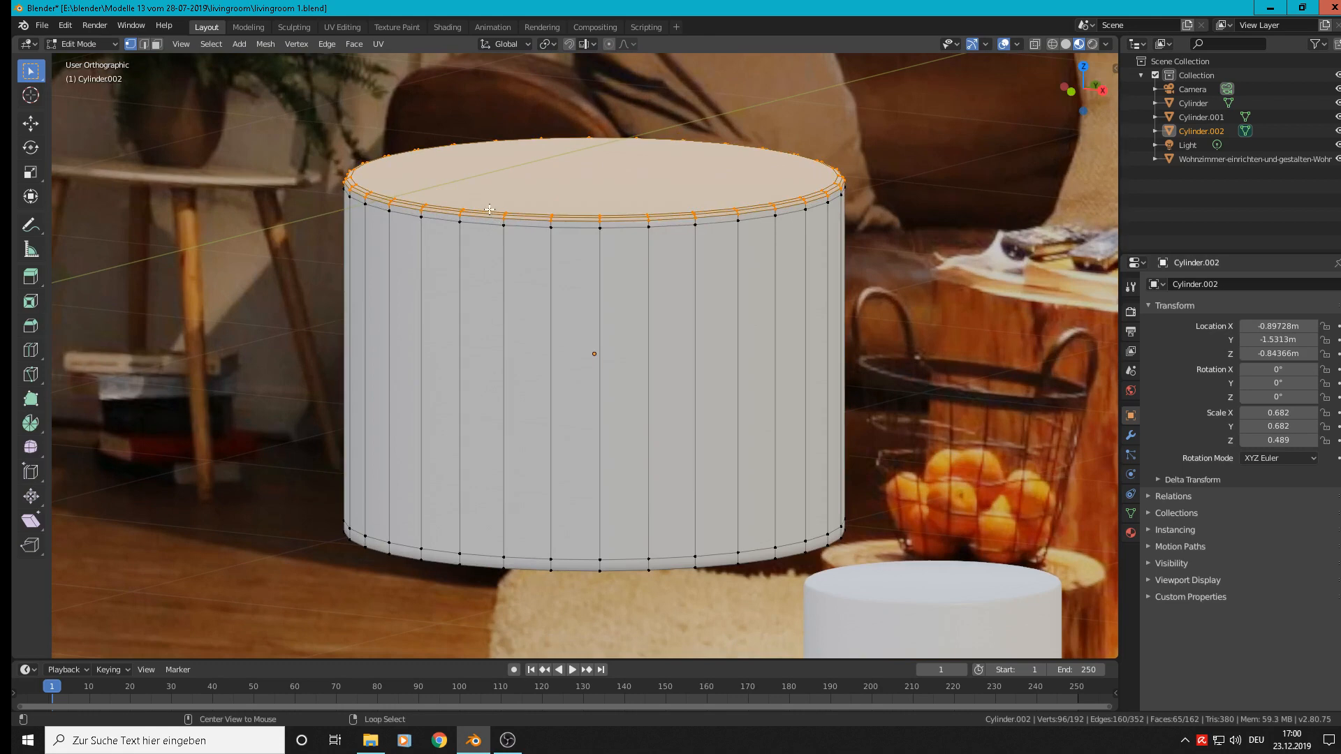
scroll(490, 208, up, 3)
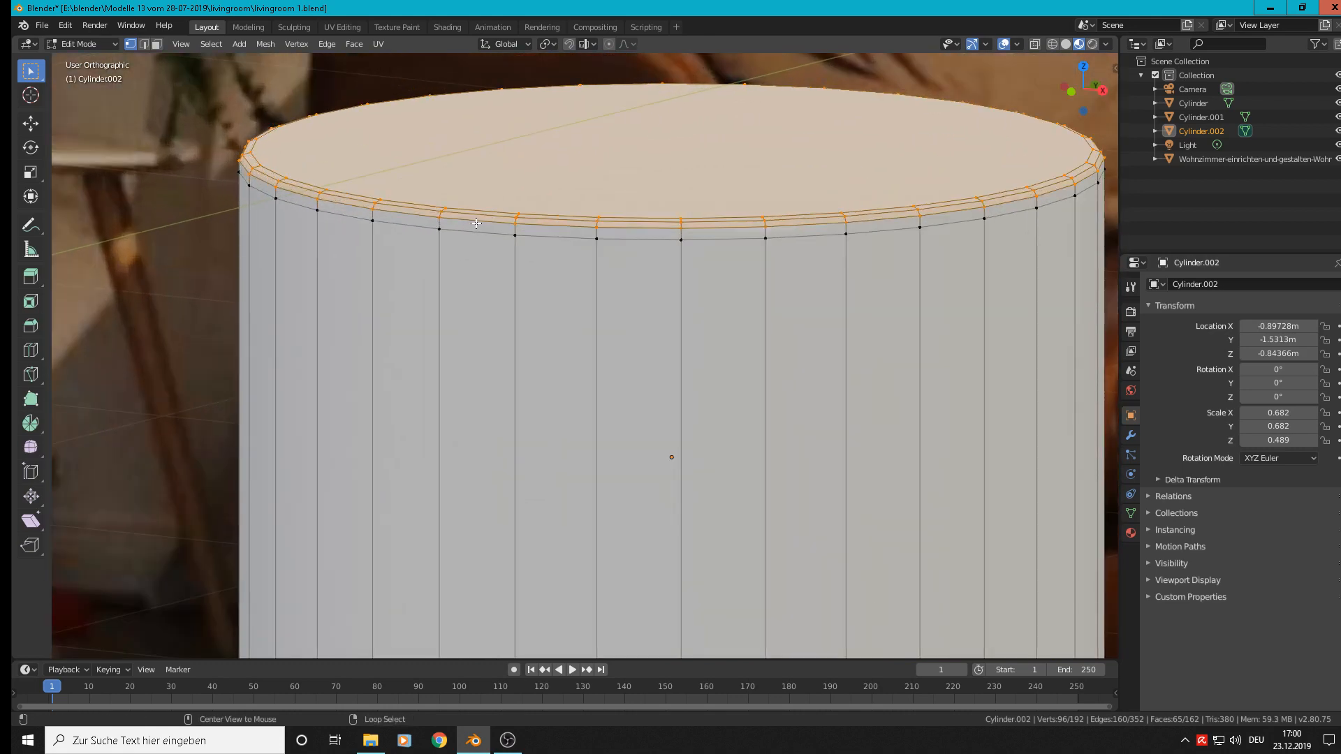
alt+click(475, 223)
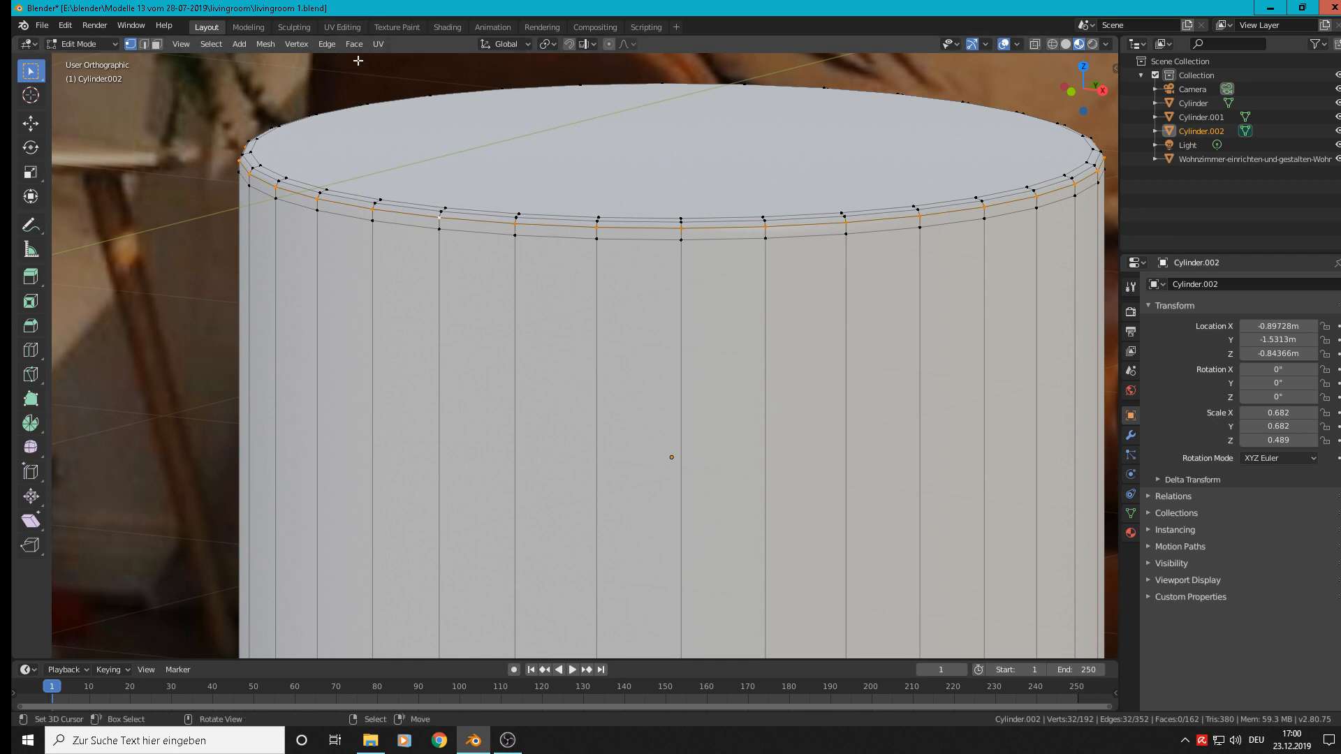
click(380, 44)
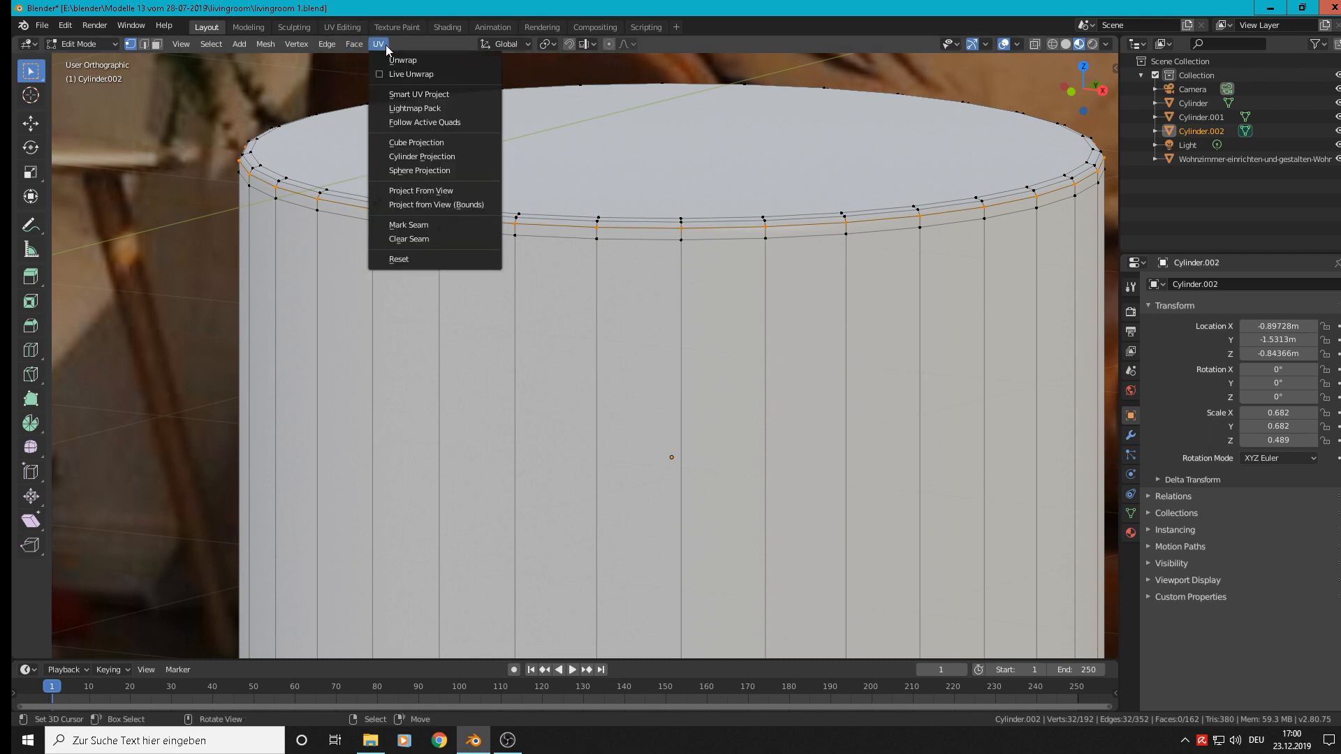
click(395, 224)
- Mark the outer bottom edge loop of the large cylinder as a UV seam
scroll(639, 550, down, 3)
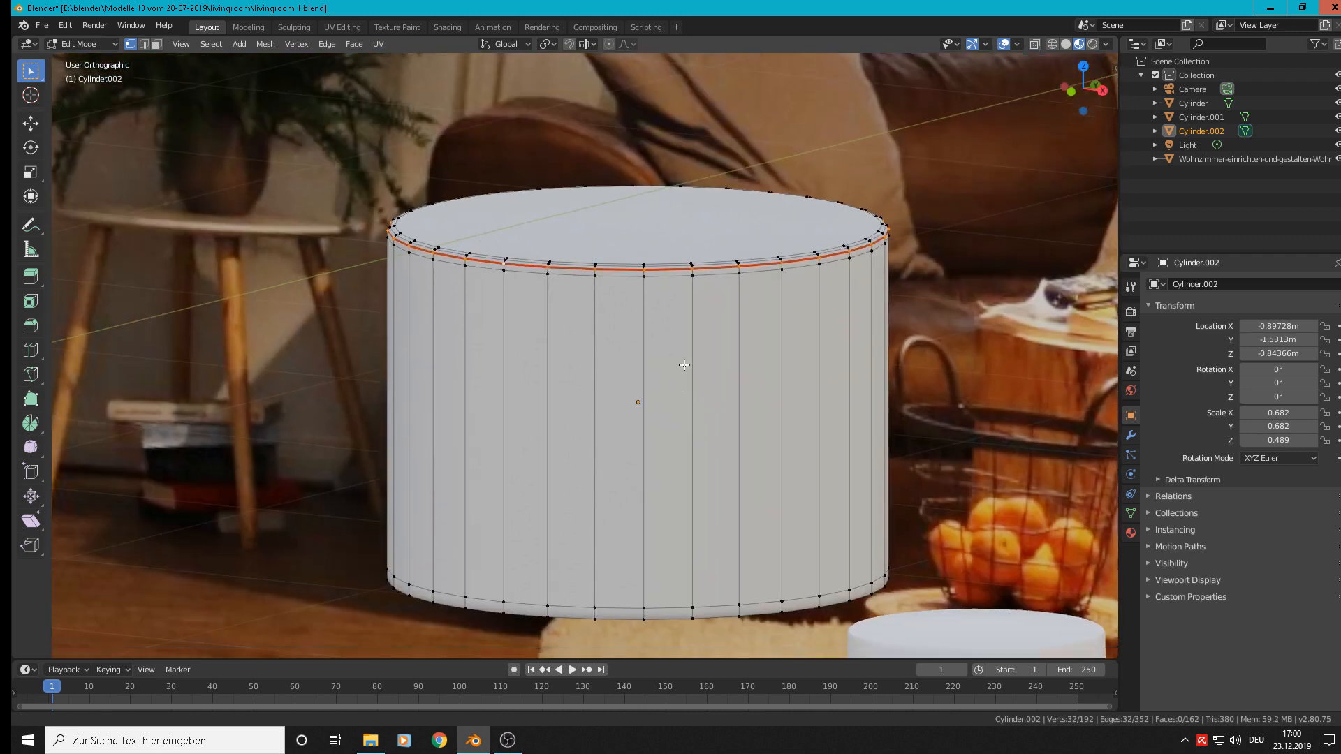
scroll(639, 551, up, 1)
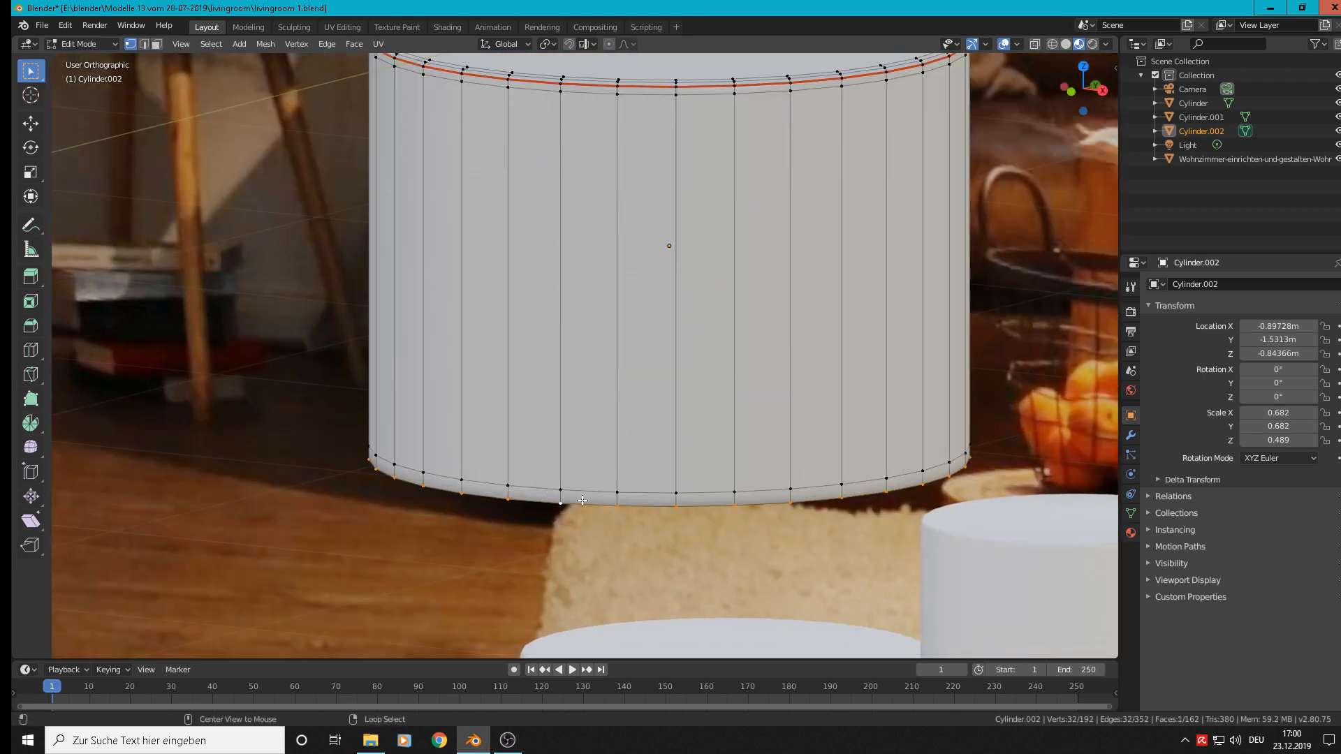
click(378, 43)
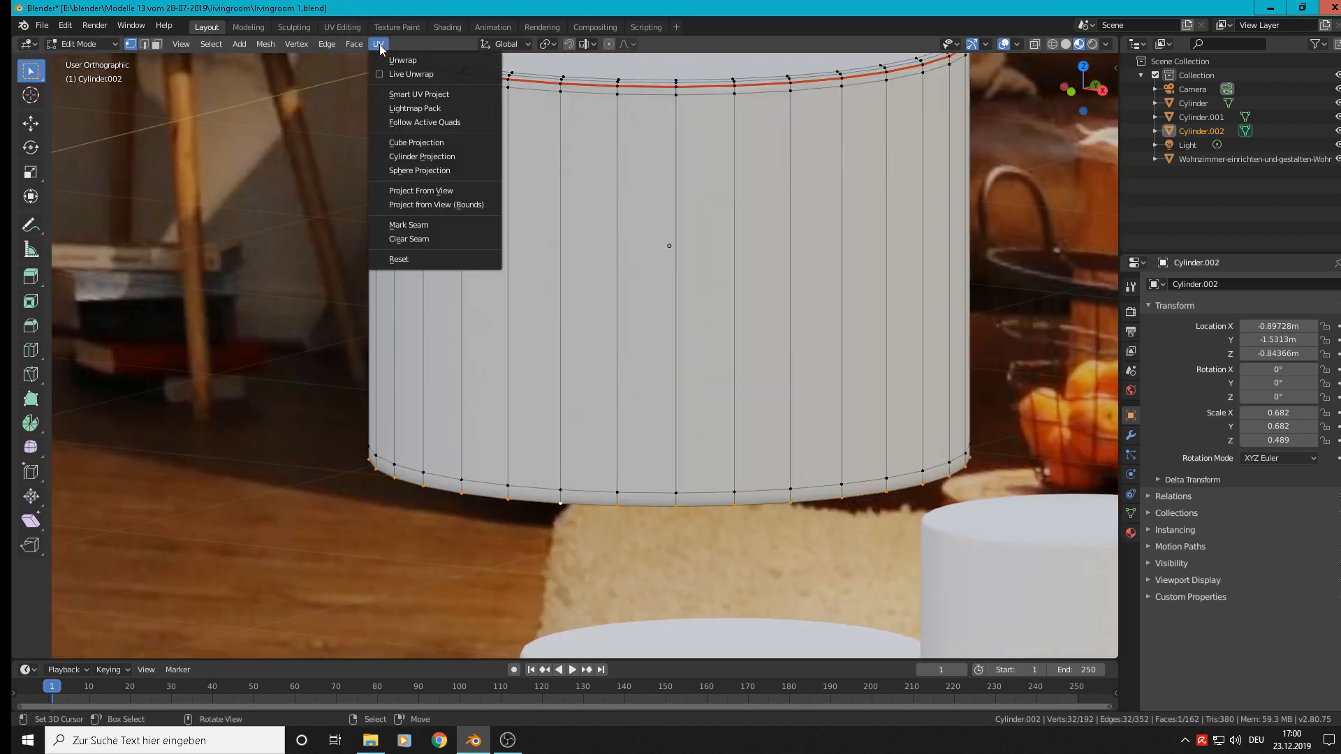
click(400, 225)
scroll(409, 228, down, 4)
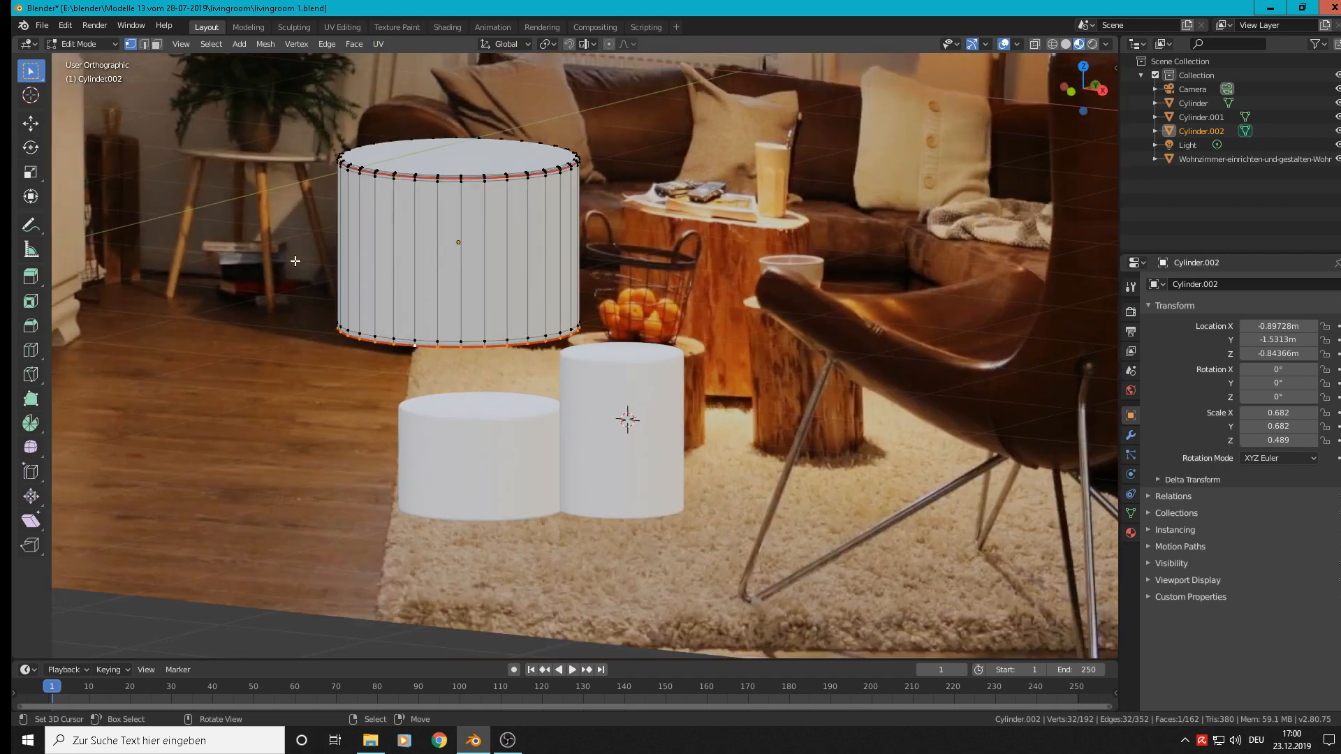
- Mark one vertical edge line on the large cylinder's side as a seam between the two rim seams, excluding the top bevel edges
shift+middle_drag(406, 226, 539, 281)
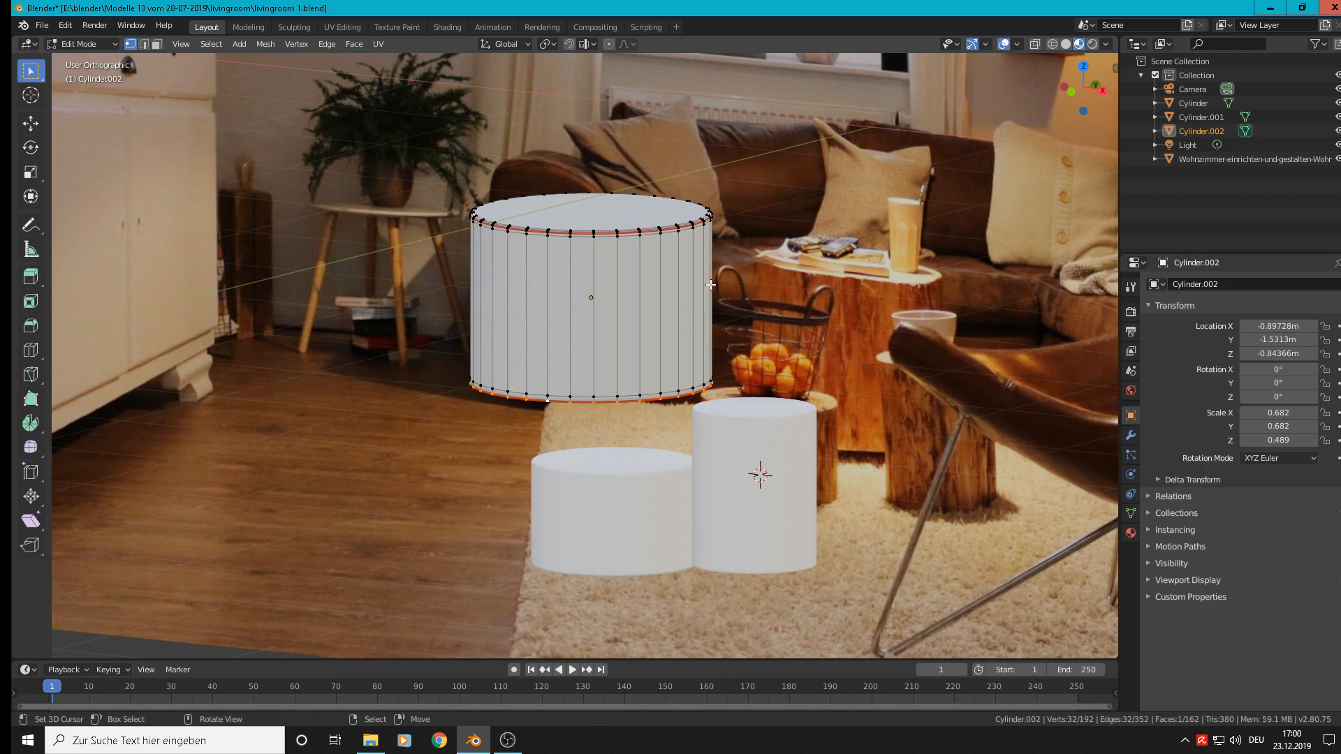
middle_drag(431, 191, 579, 285)
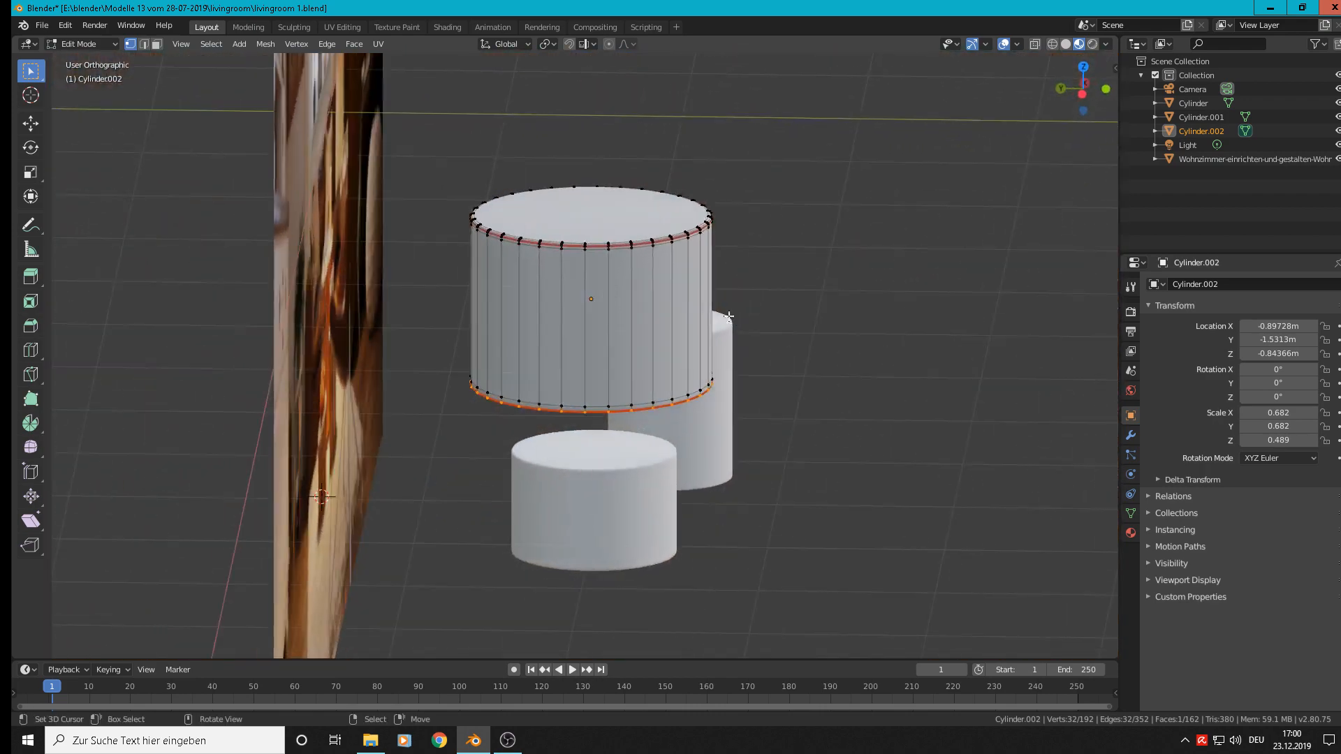
alt+click(502, 278)
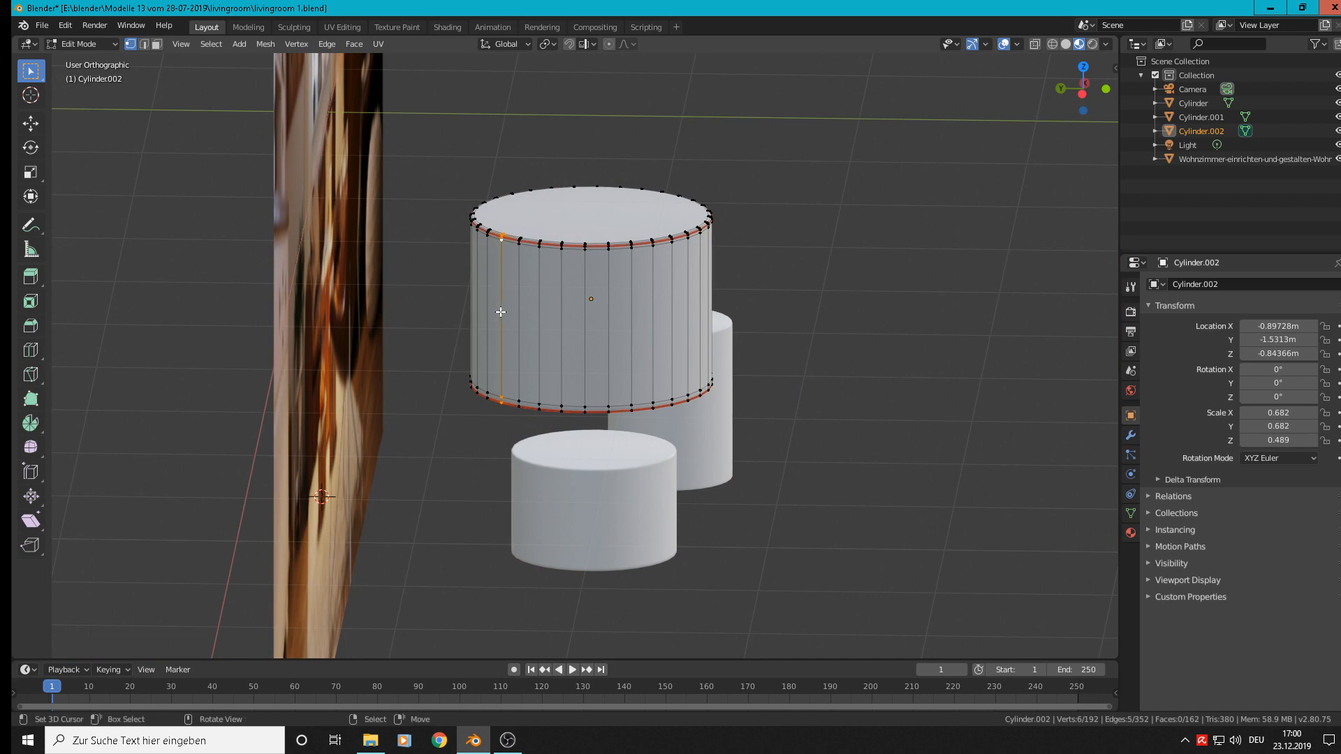
scroll(494, 274, up, 5)
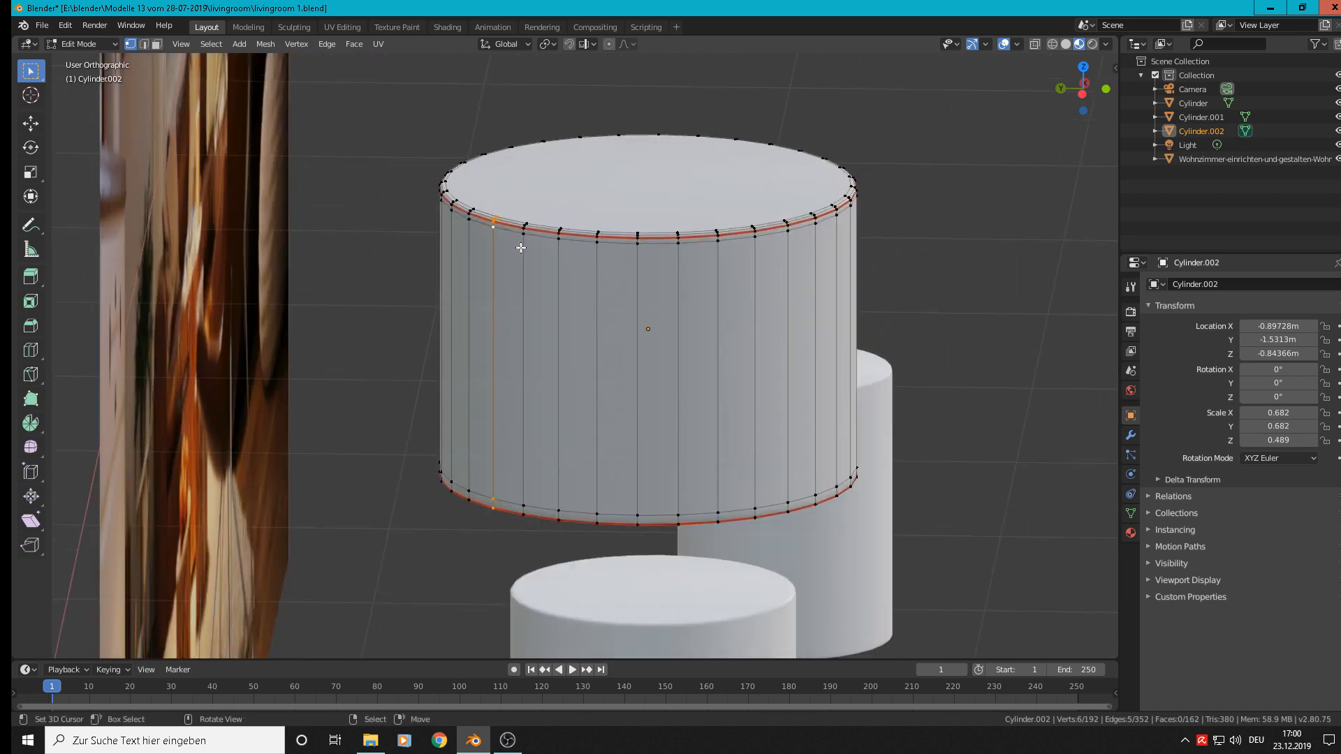
scroll(489, 212, up, 5)
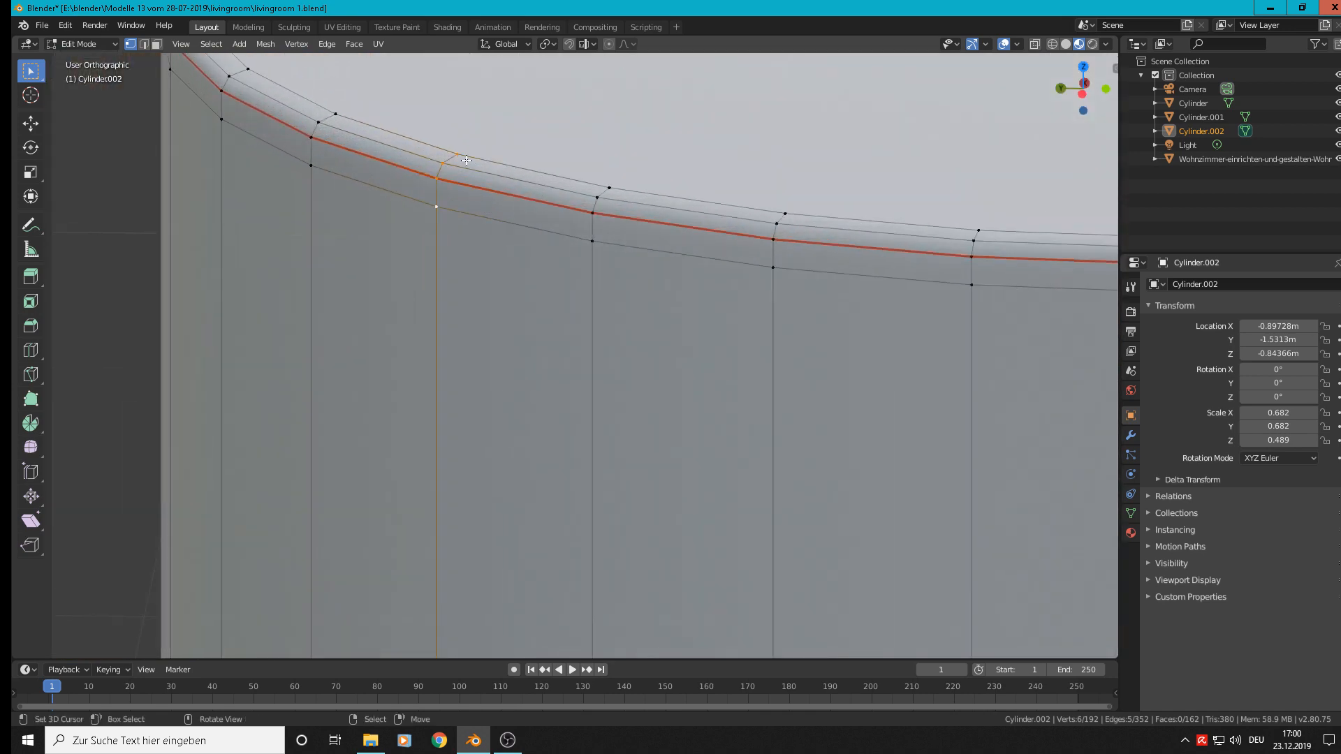
shift+right_click(463, 155)
shift+right_click(444, 162)
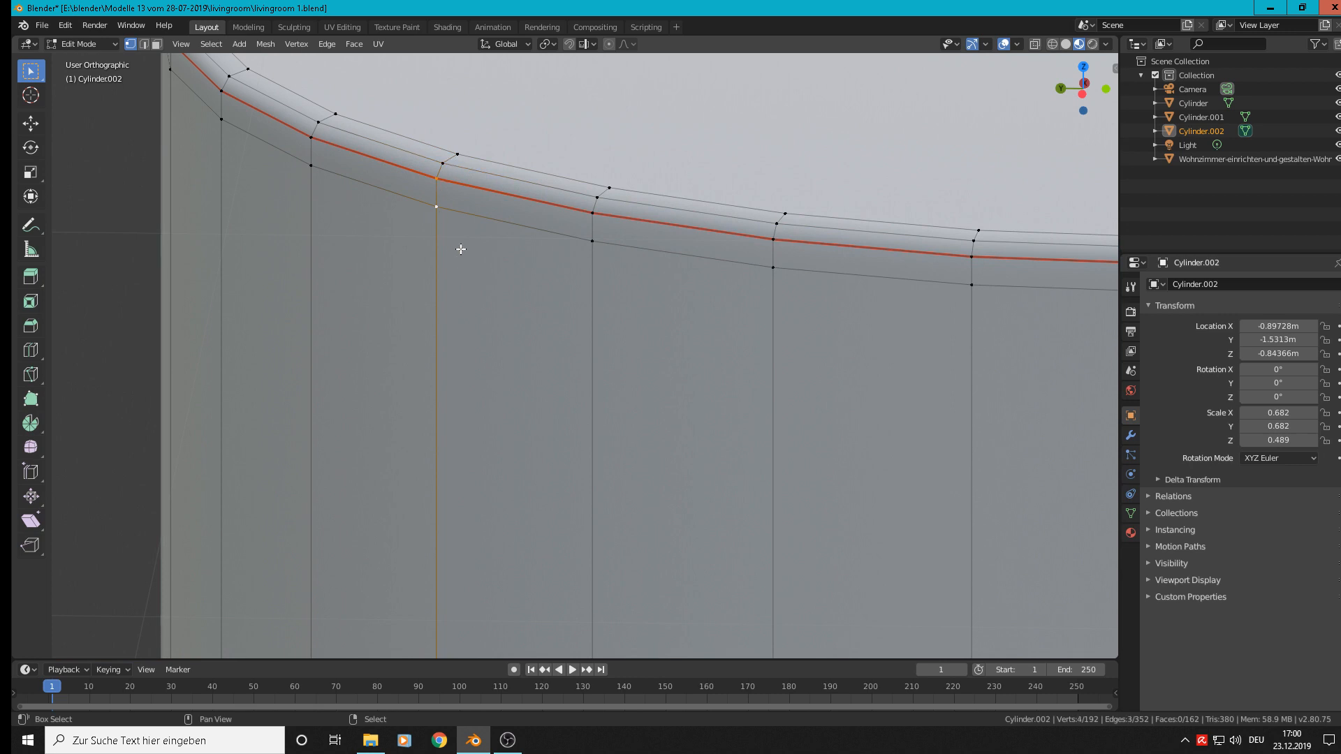
click(378, 43)
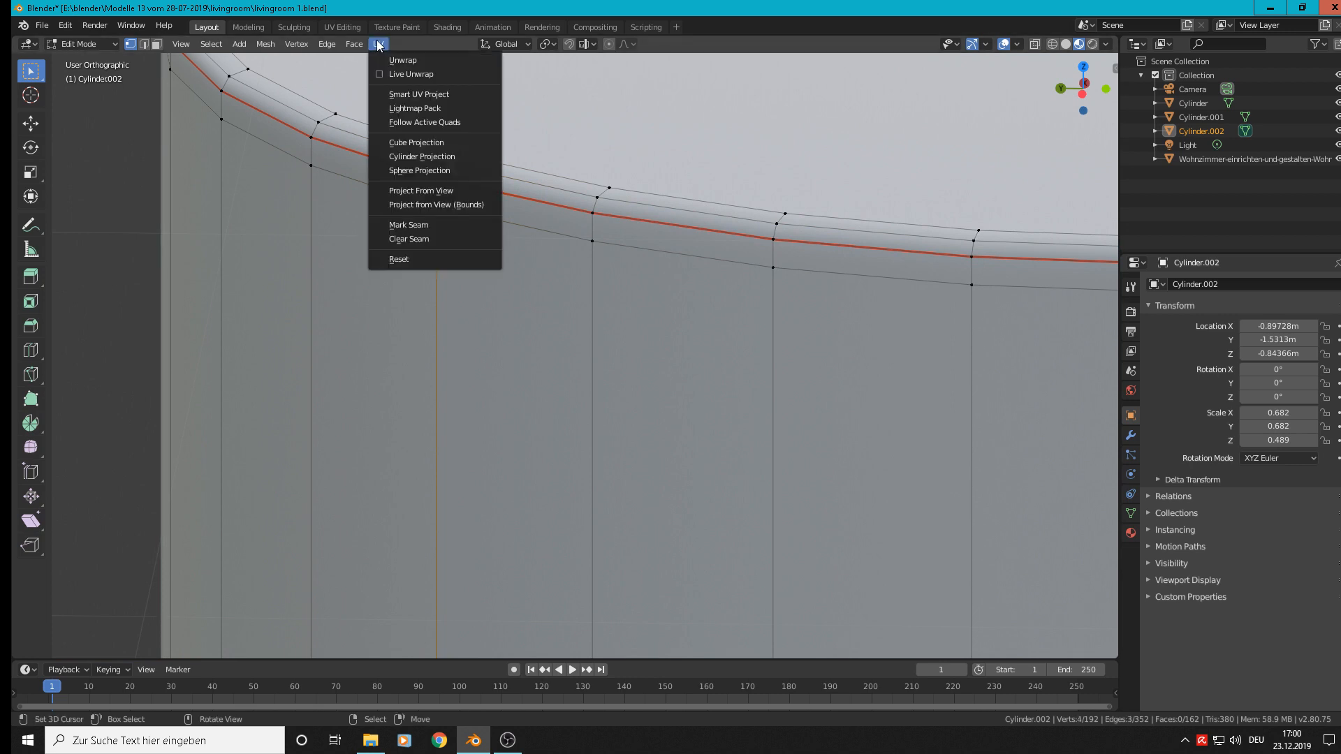
click(416, 224)
scroll(518, 291, down, 6)
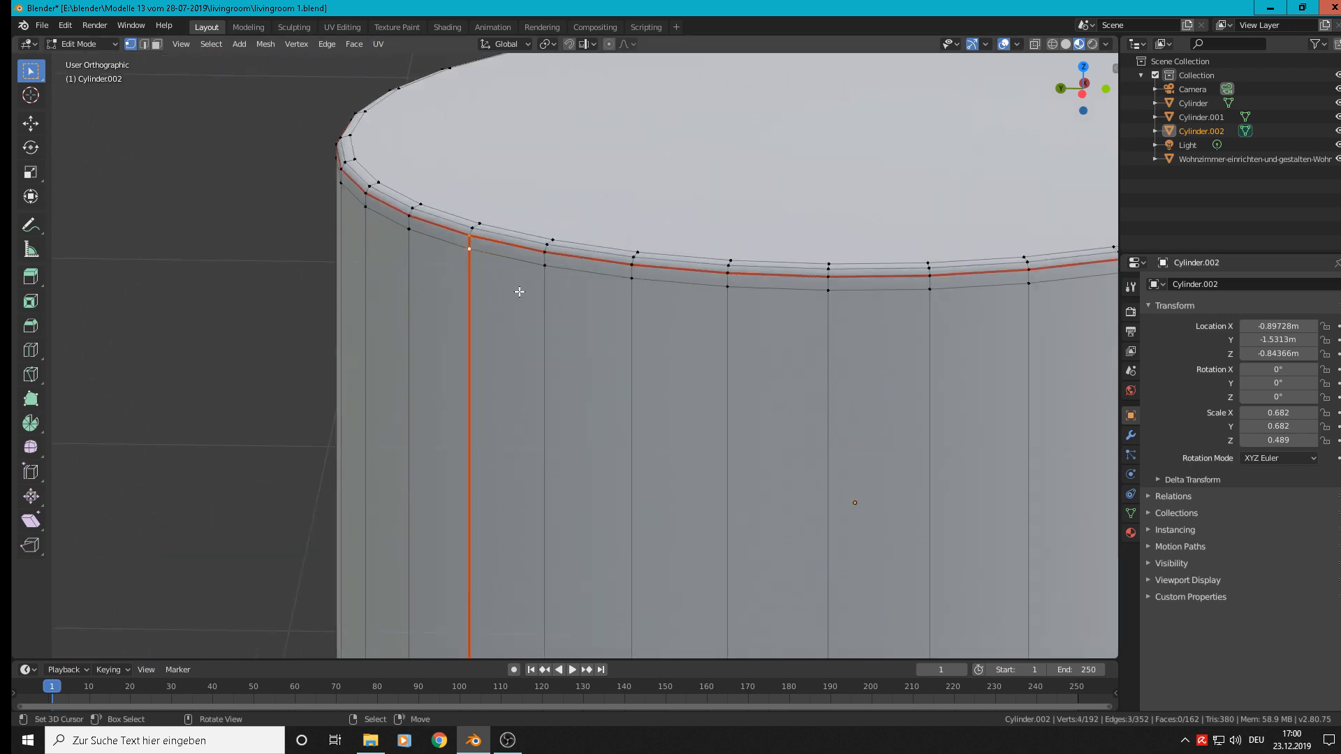
middle_drag(563, 303, 561, 349)
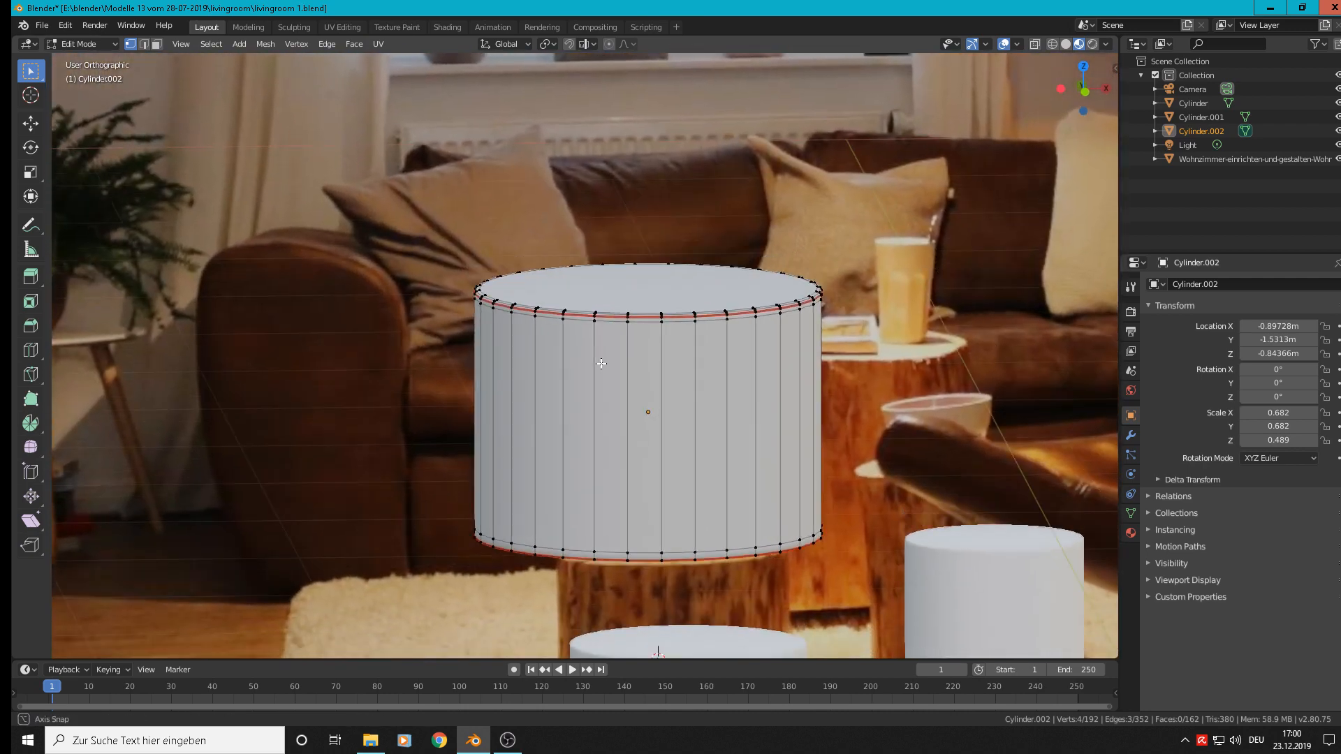
scroll(602, 364, down, 1)
key(Tab)
- Mark the lower edge loop of the short cylinder's top rim bevel as a UV seam
shift+middle_drag(668, 503, 548, 271)
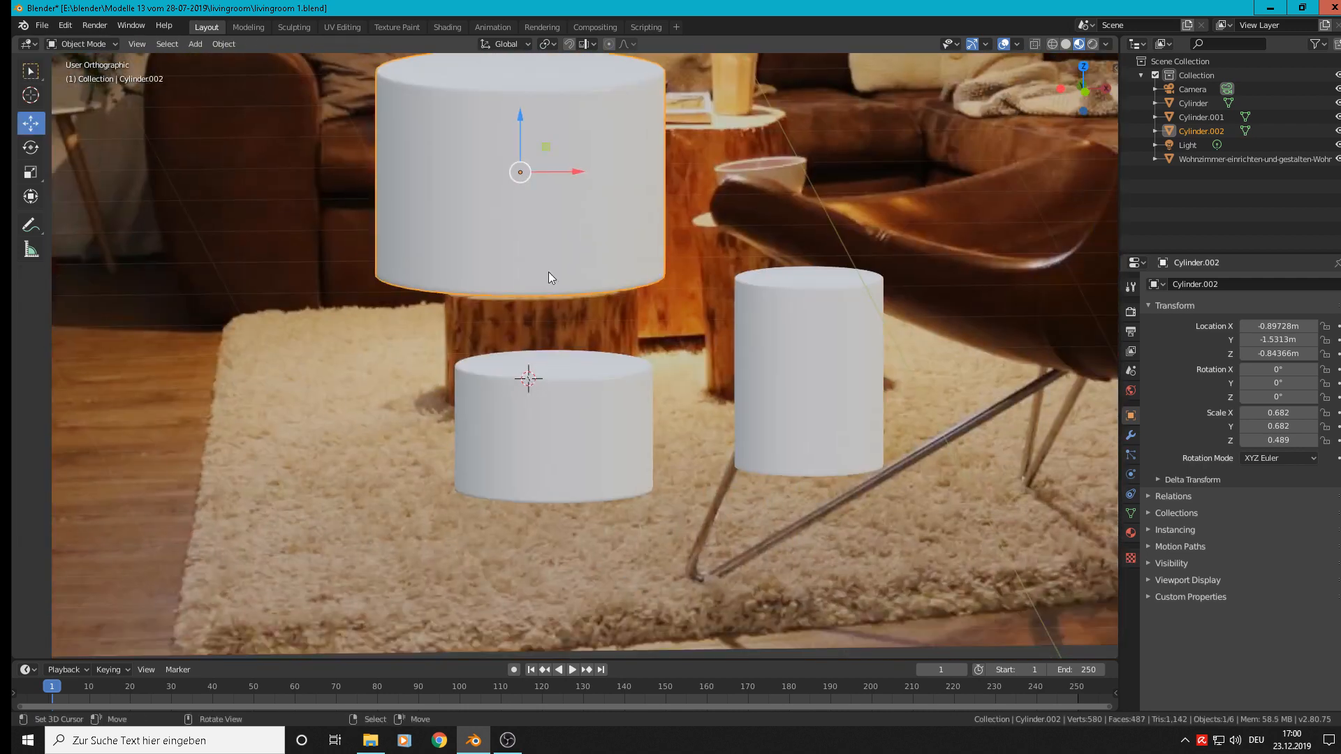
click(537, 417)
key(Tab)
scroll(534, 407, up, 6)
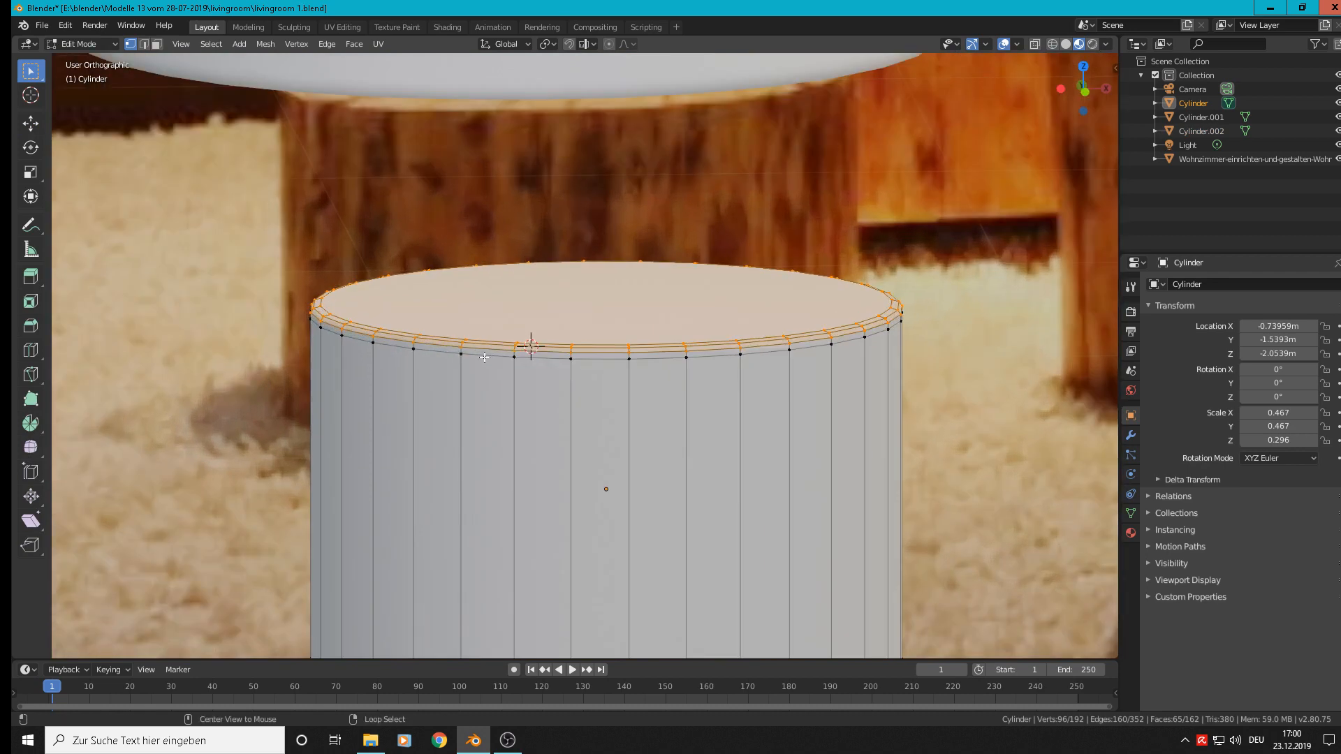
alt+right_click(464, 346)
click(378, 43)
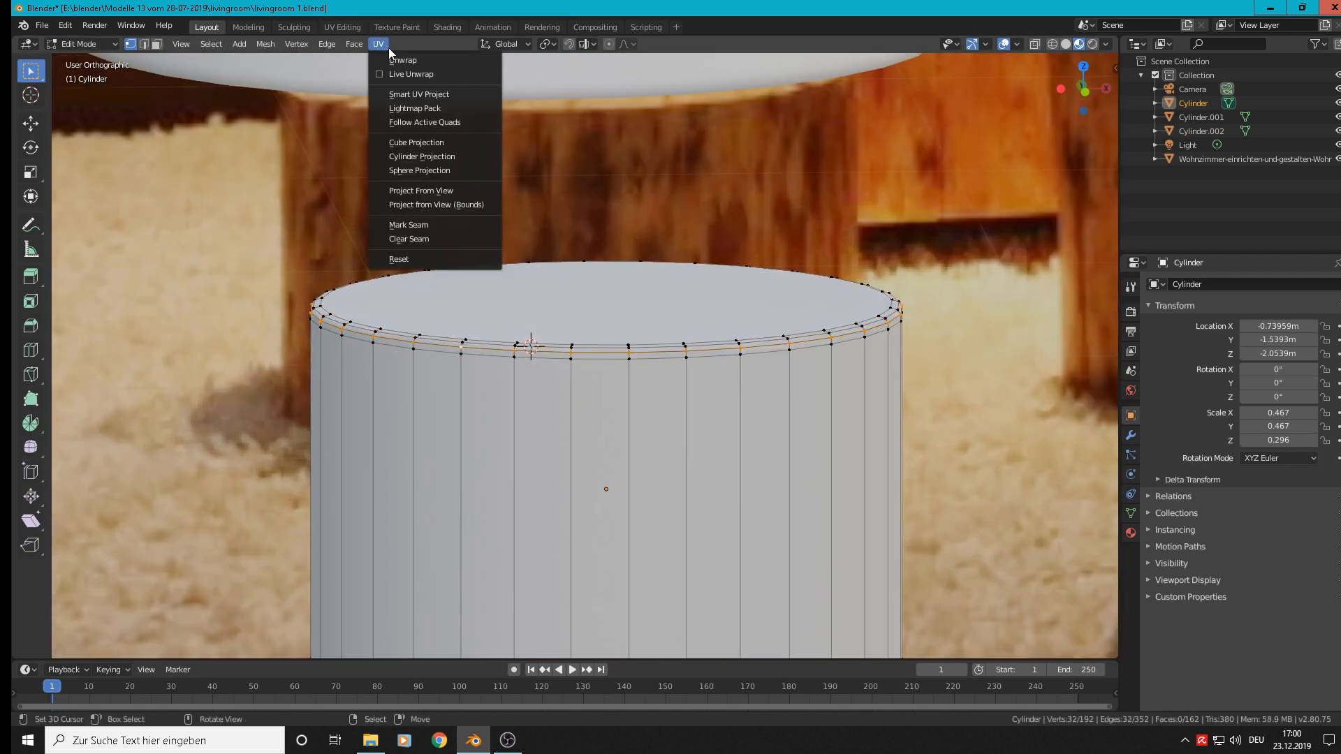
click(423, 225)
- Mark the outer bottom edge loop of the short cylinder as a UV seam
shift+middle_drag(548, 426, 559, 216)
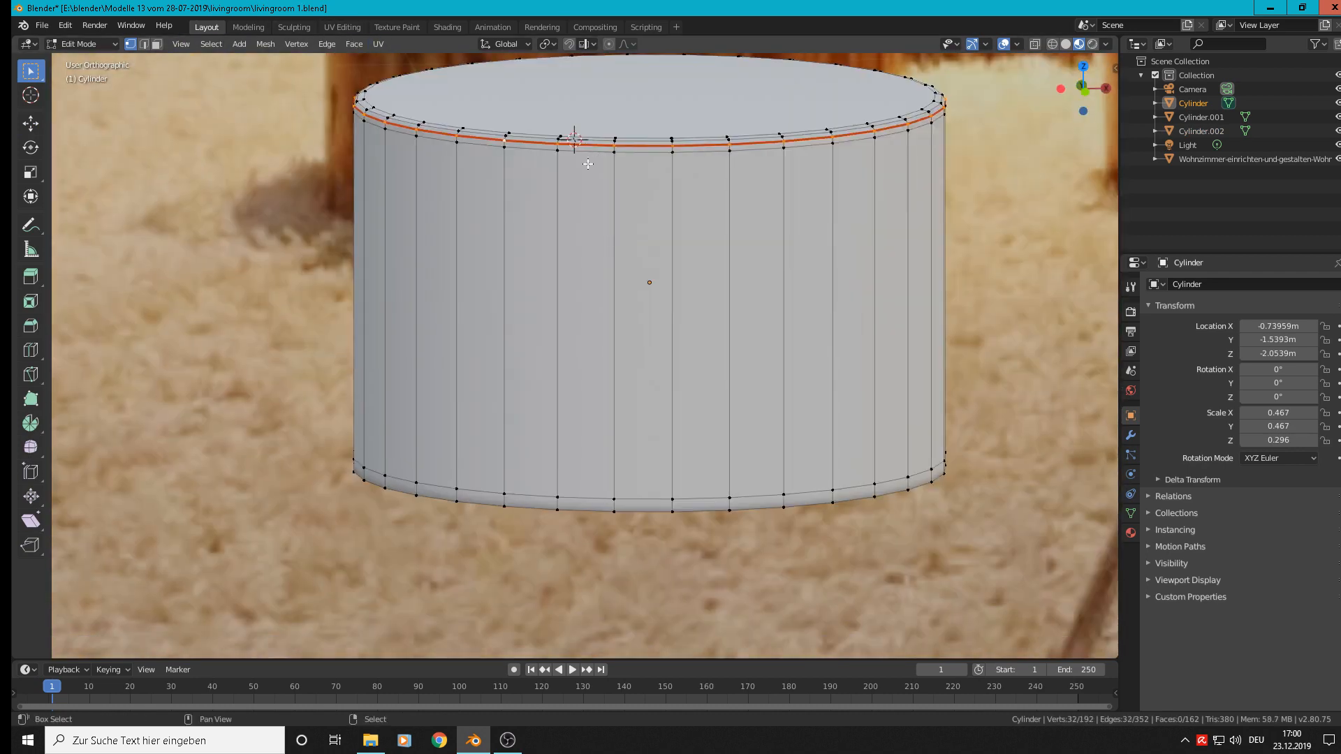
alt+right_click(534, 496)
alt+right_click(526, 507)
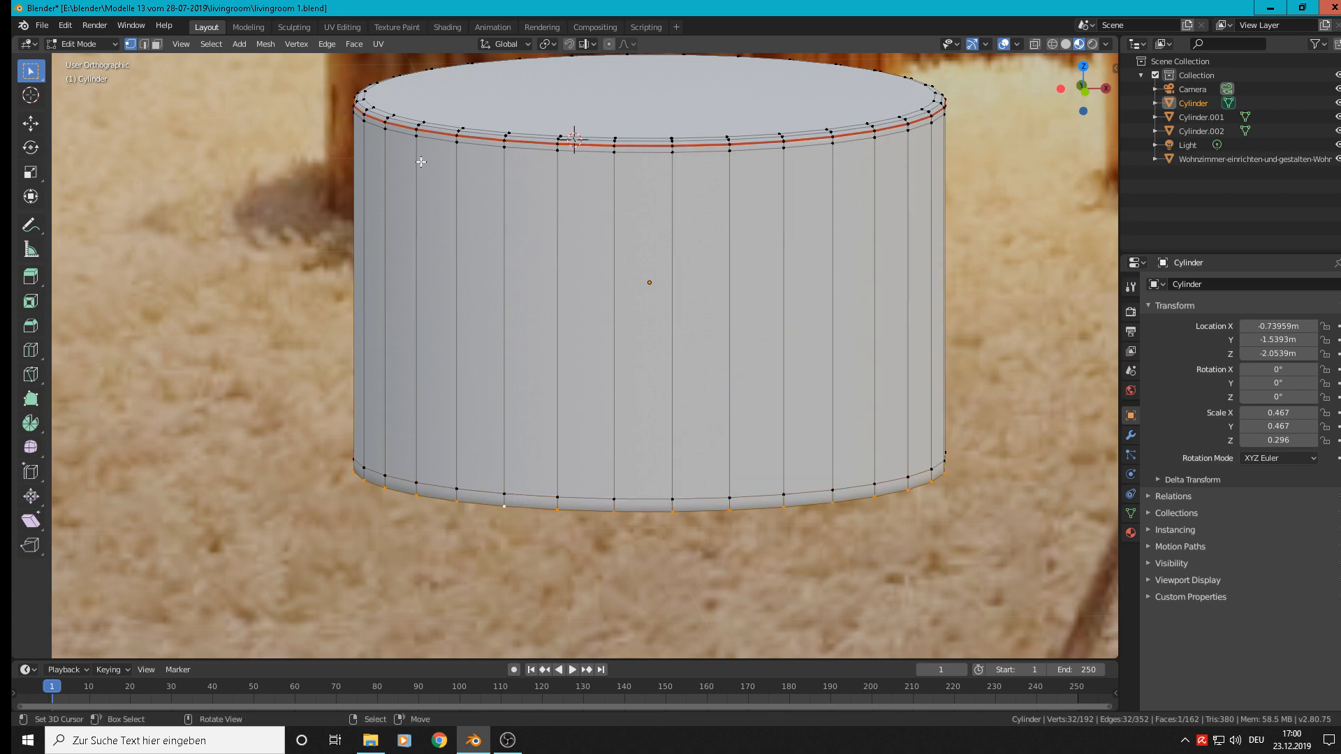
click(378, 43)
click(418, 225)
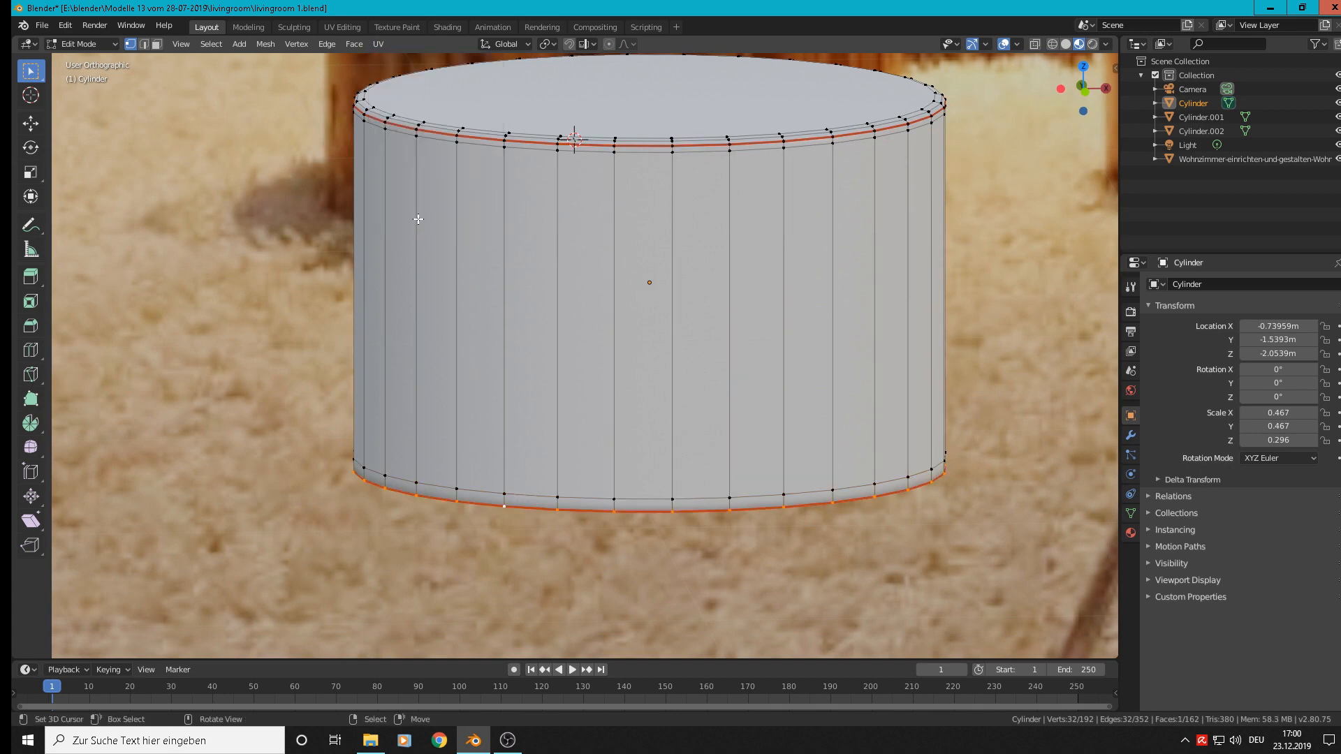
- Mark one vertical edge line on the short cylinder's side as a seam between its rim seams, excluding the top bevel edges
middle_drag(416, 220, 503, 207)
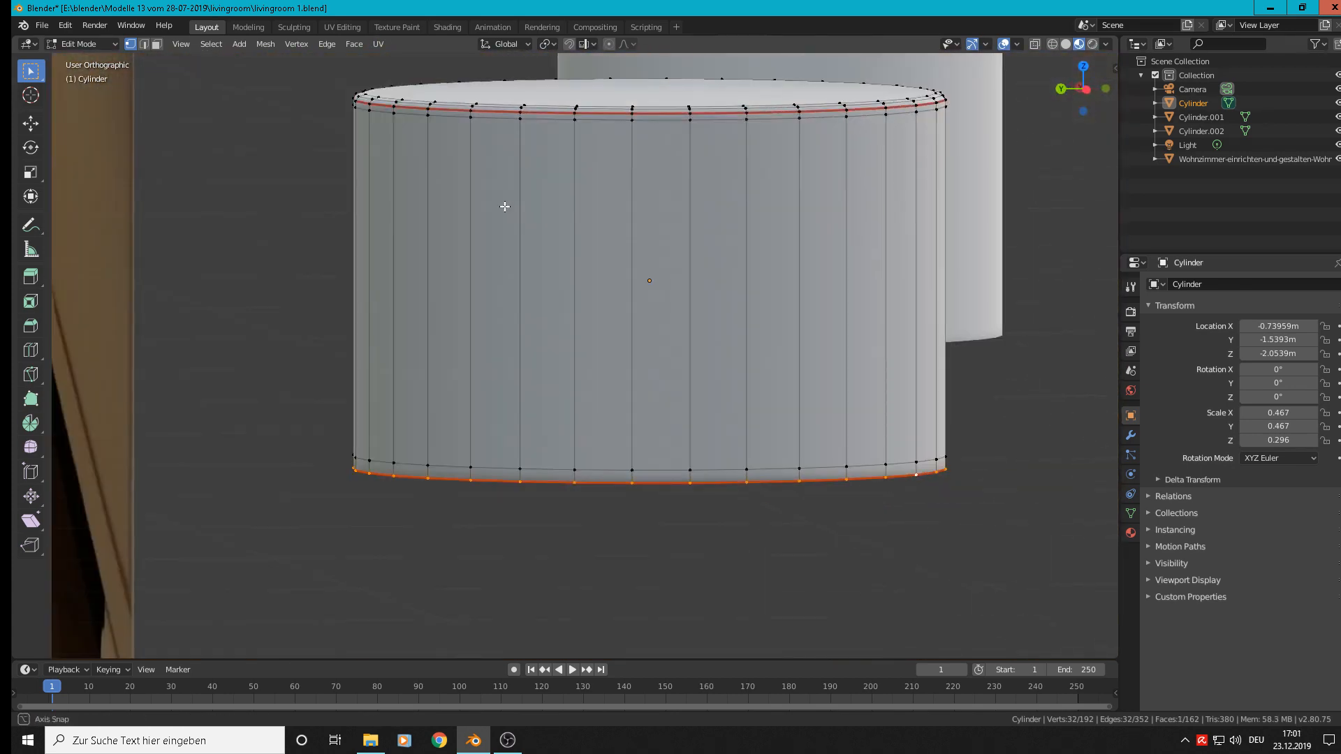
alt+right_click(472, 183)
scroll(472, 183, up, 5)
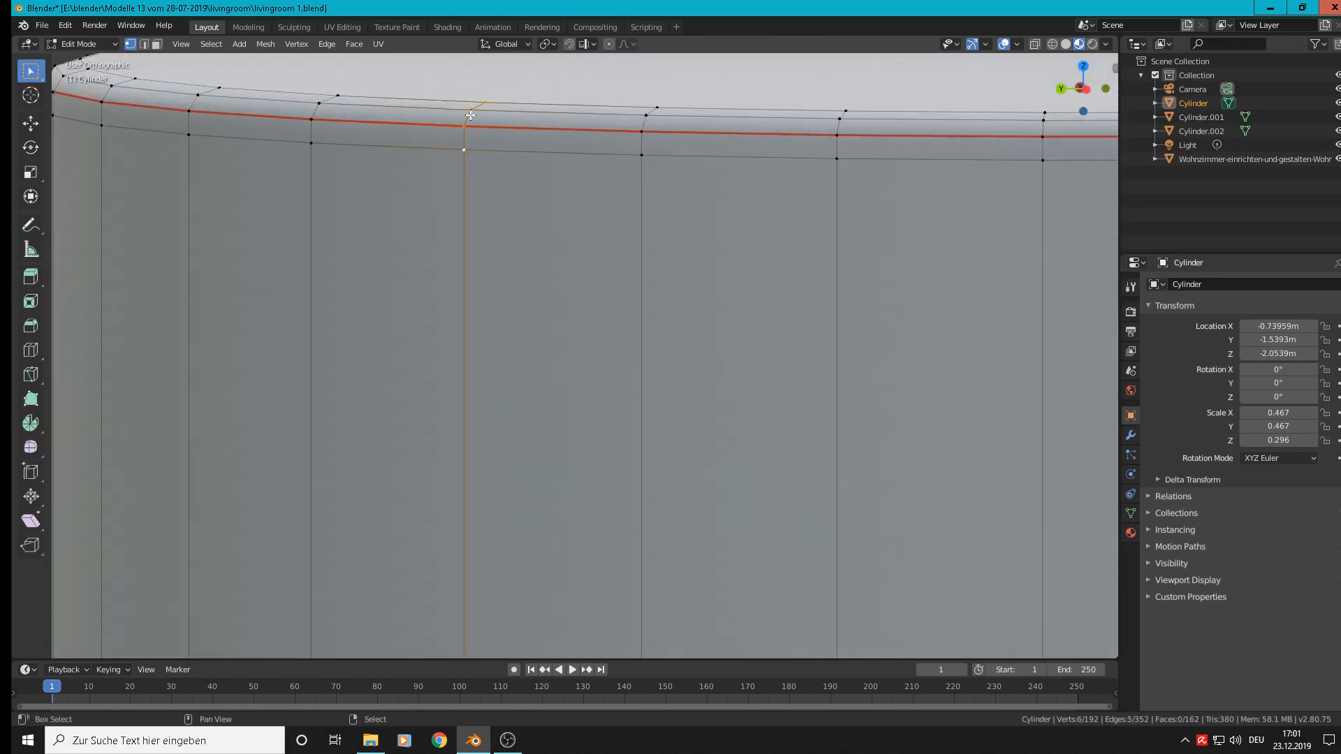
shift+right_click(465, 110)
scroll(489, 150, down, 5)
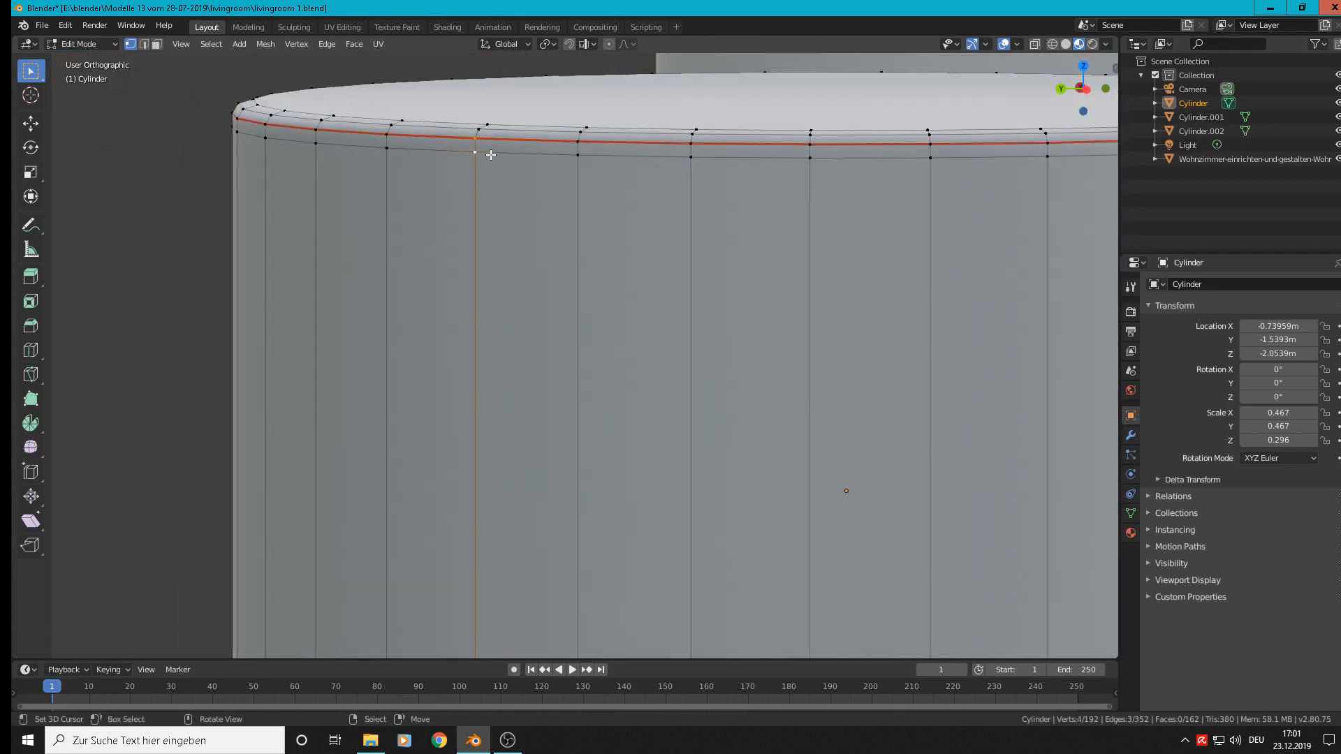
click(380, 44)
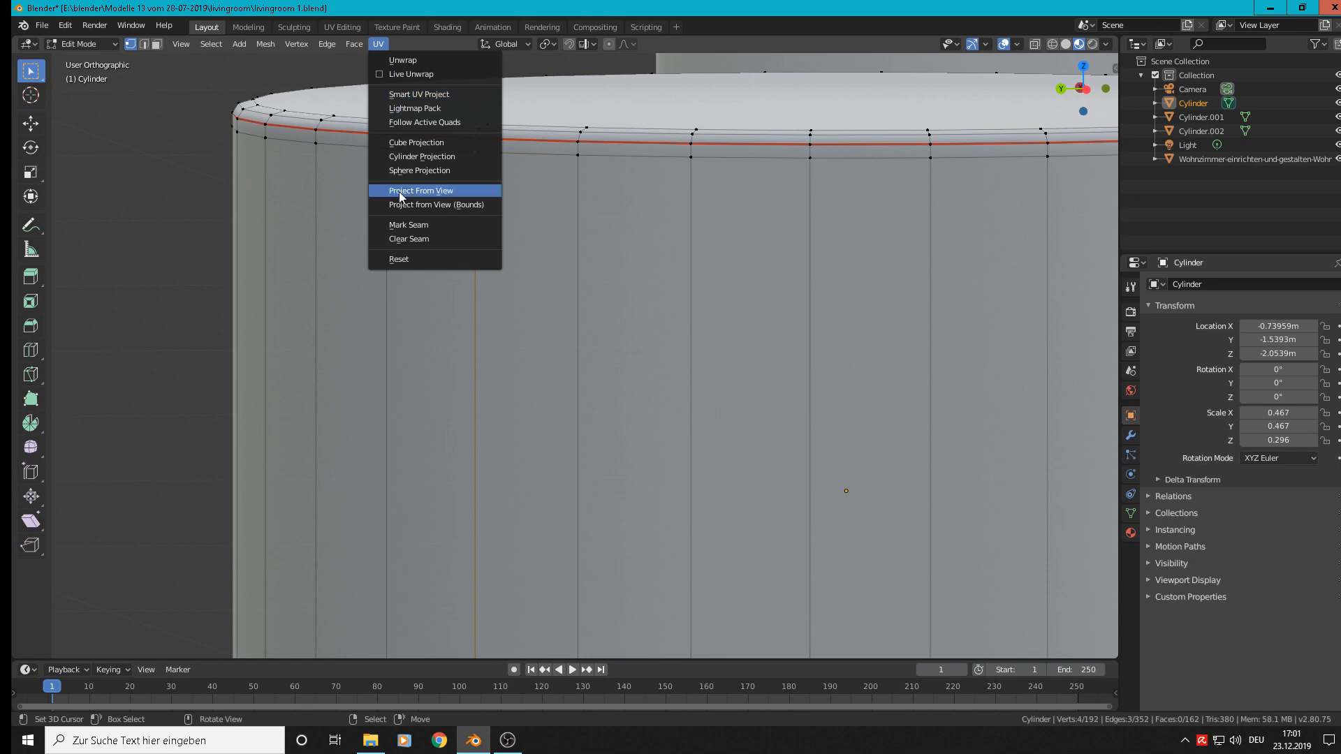
click(399, 225)
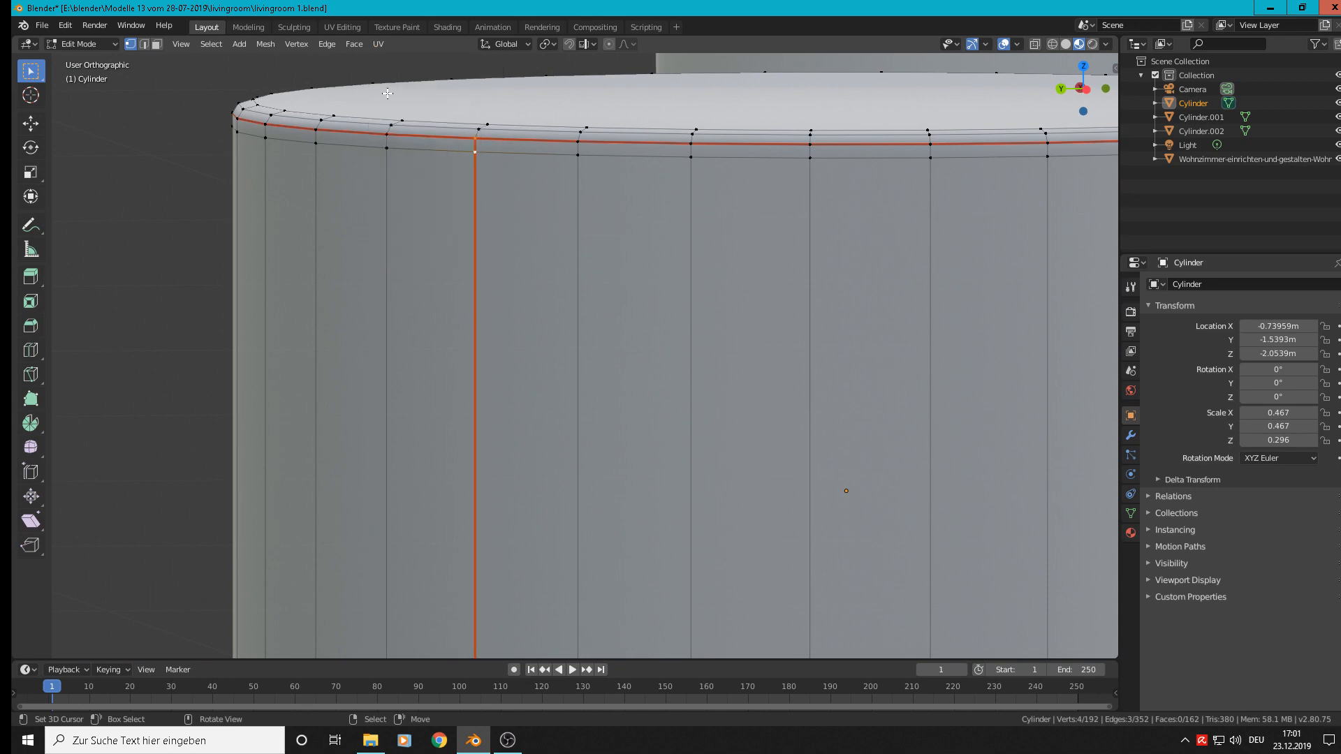
scroll(720, 321, down, 6)
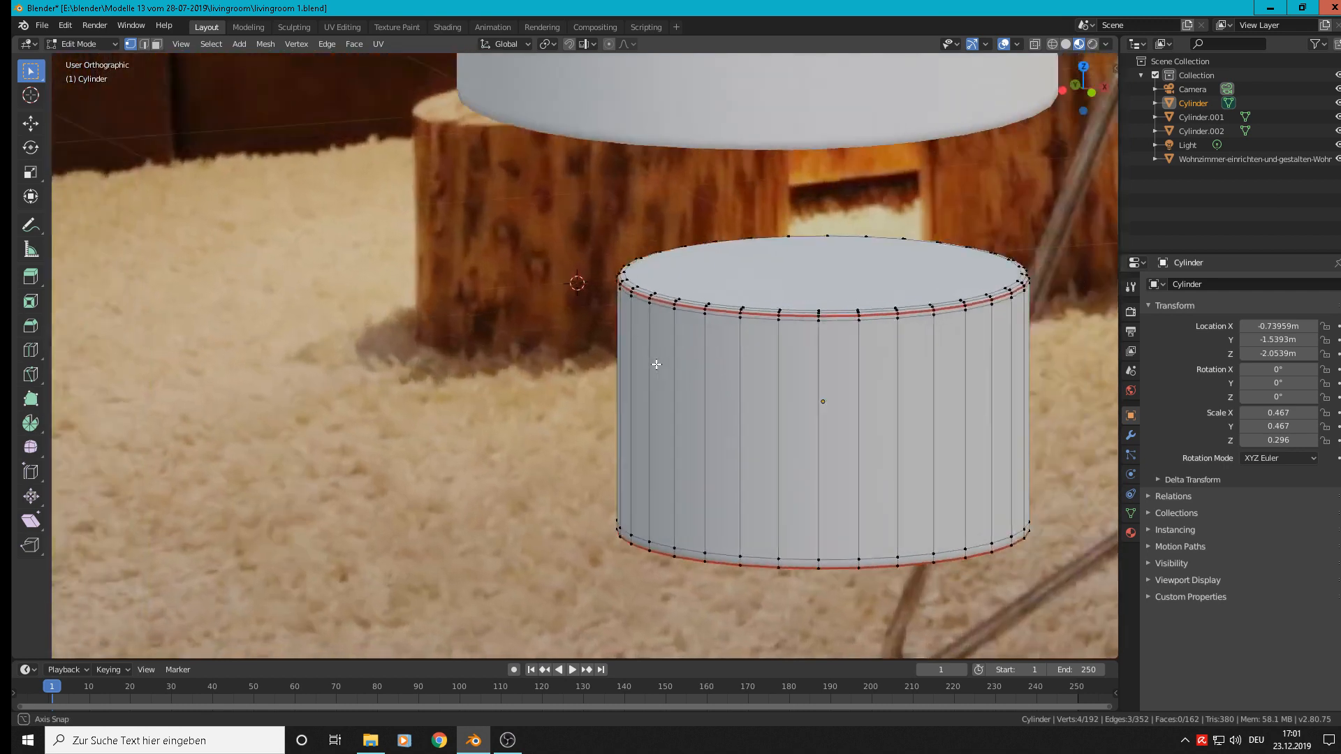
middle_drag(657, 364, 591, 358)
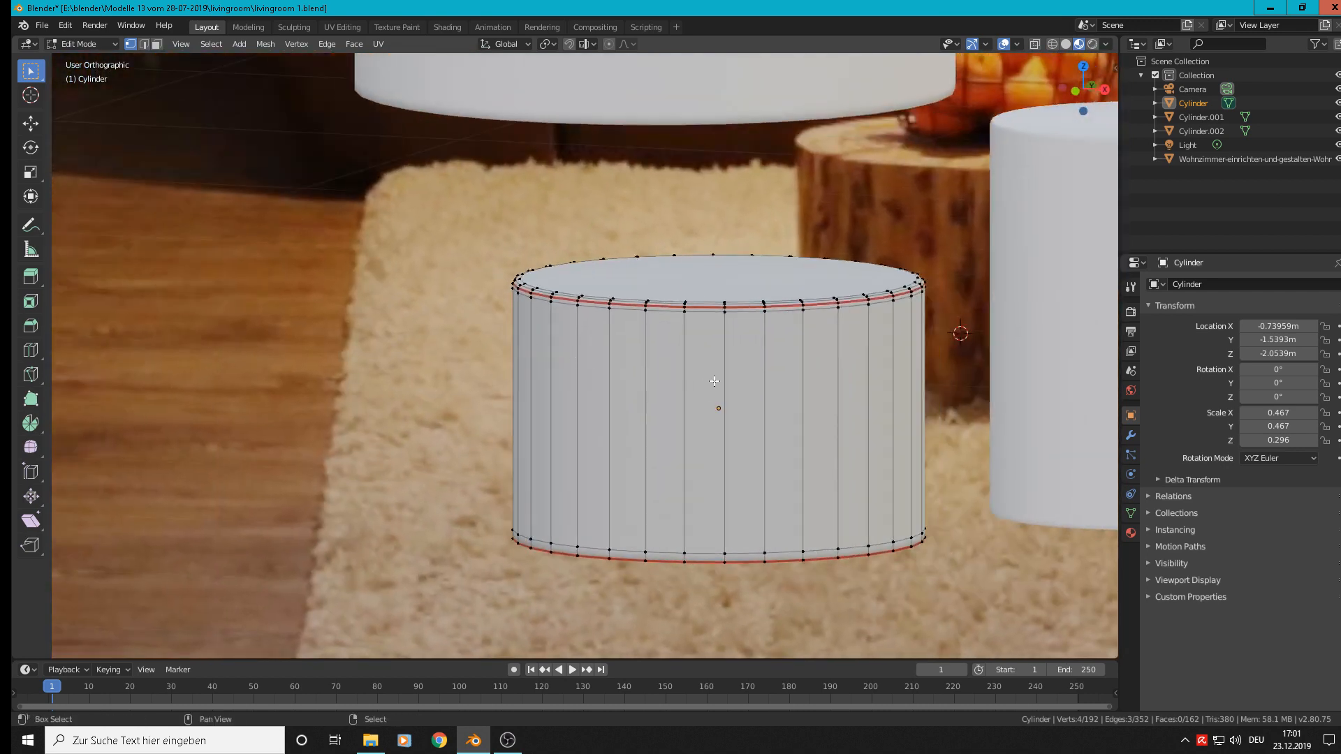
shift+middle_drag(705, 375, 427, 185)
key(Tab)
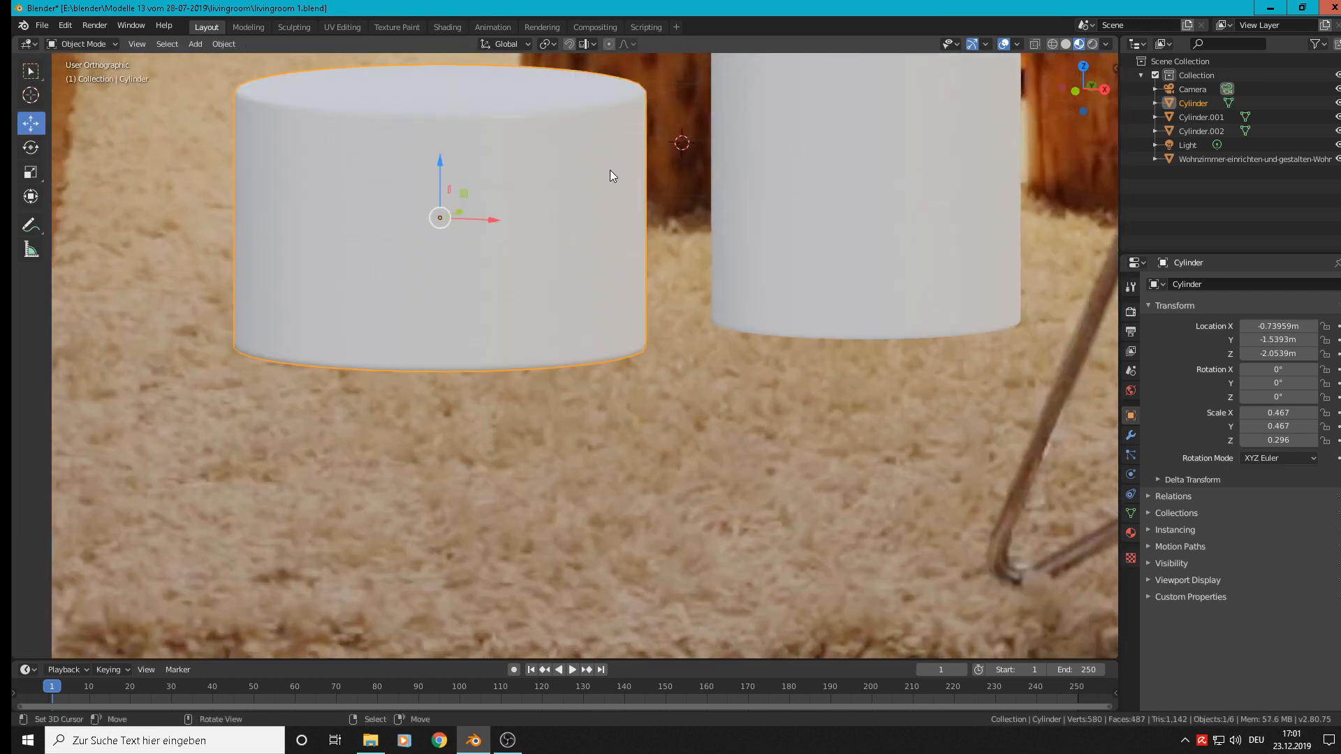
- Mark the second-lowest edge loop of the tall narrow cylinder's top rim bevel as a UV seam
shift+middle_drag(616, 168, 401, 311)
scroll(400, 279, down, 3)
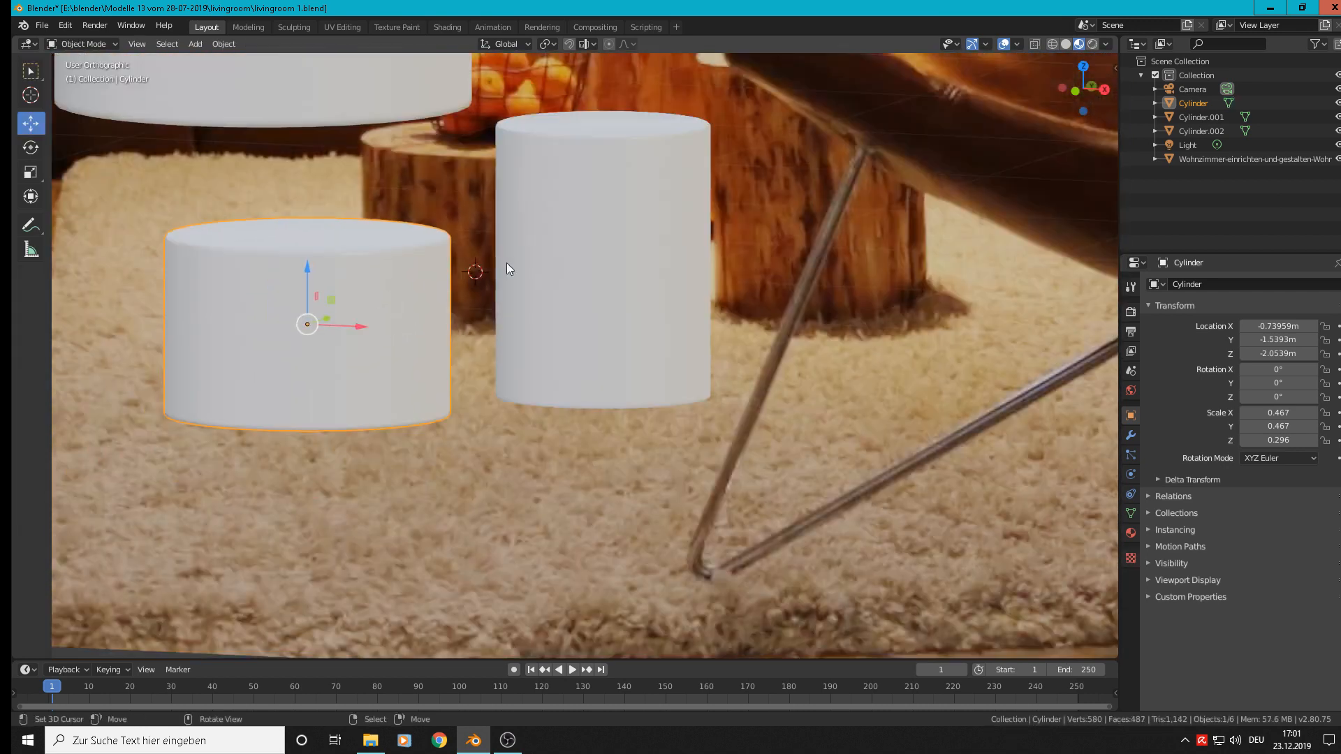
click(627, 199)
key(Tab)
scroll(613, 168, up, 3)
scroll(612, 168, up, 3)
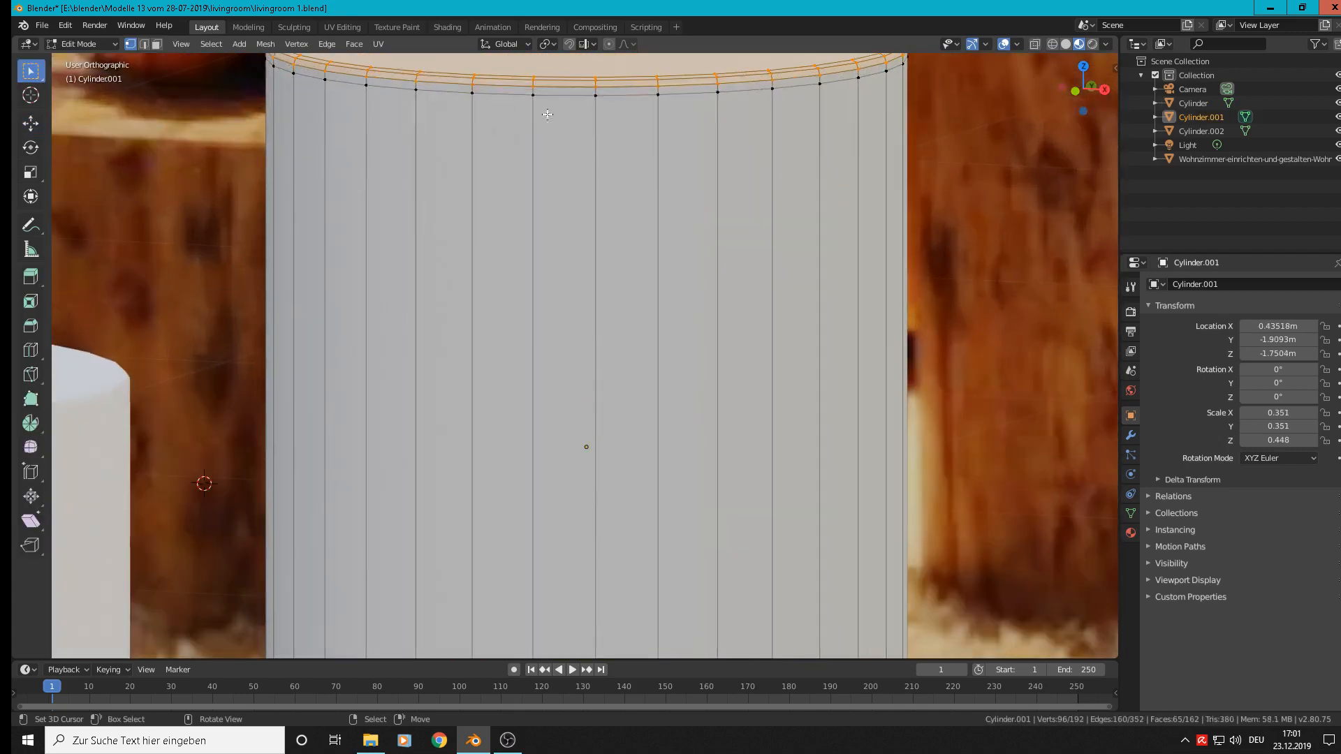
alt+right_click(503, 85)
shift+middle_drag(520, 181, 605, 325)
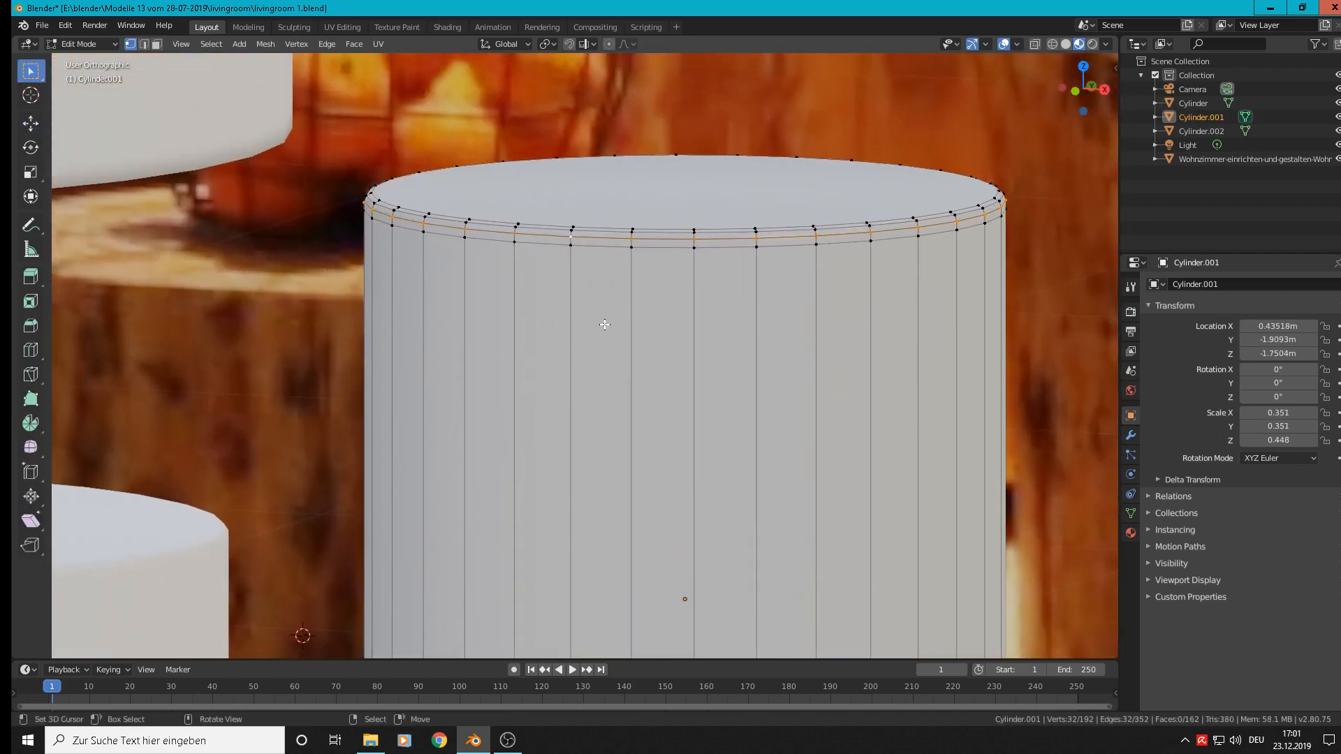
scroll(605, 324, down, 3)
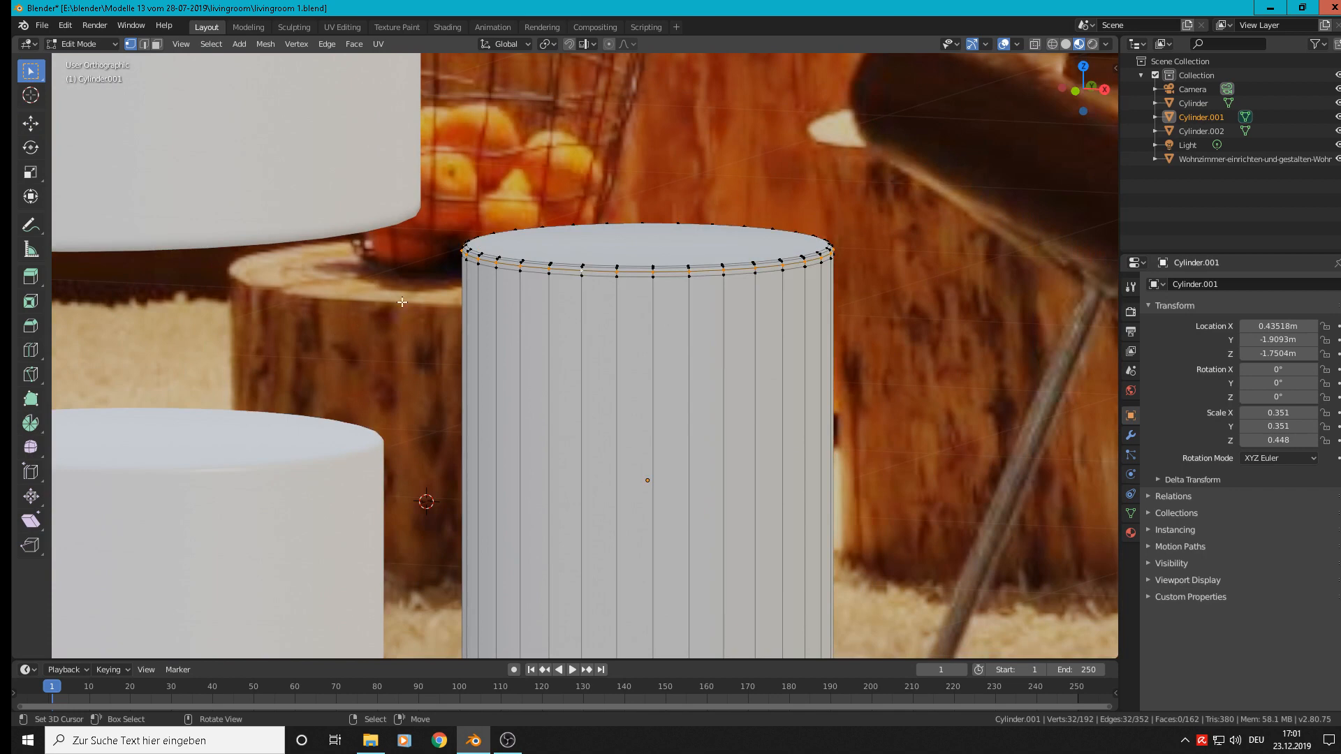
click(377, 43)
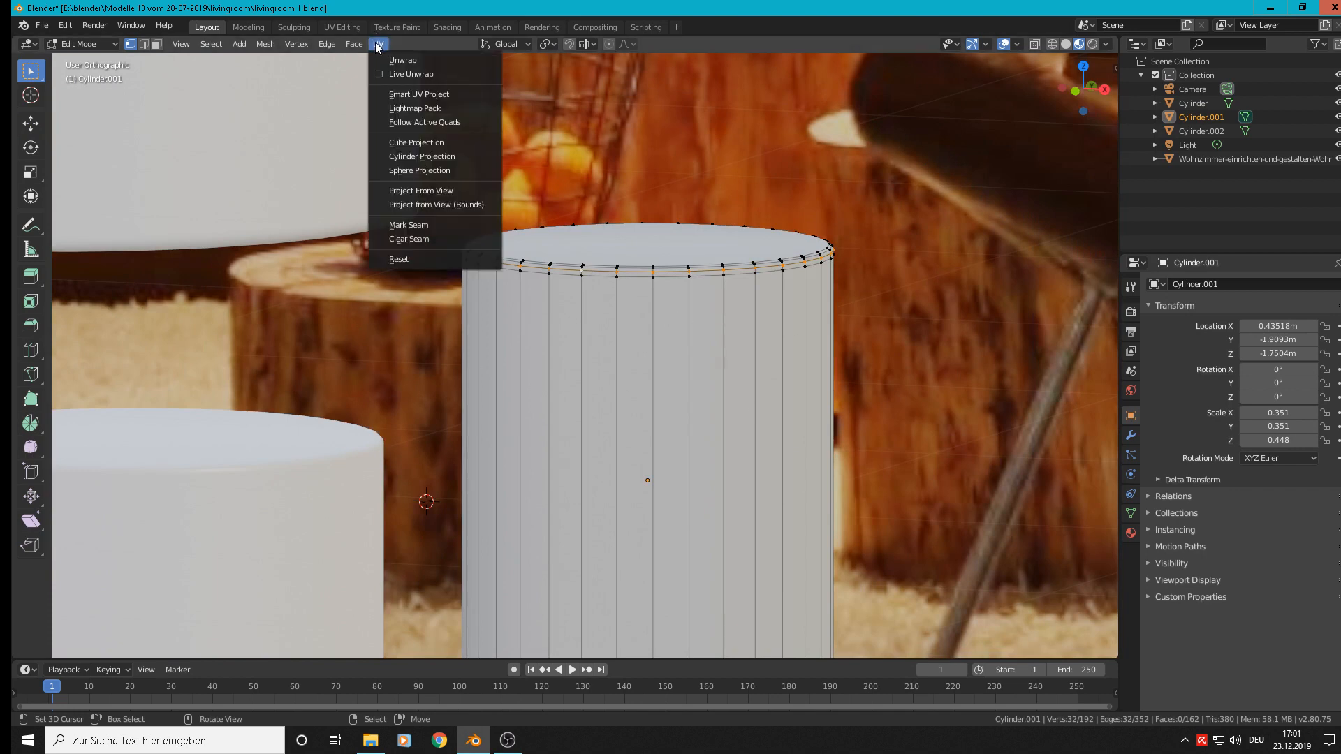
click(411, 226)
- Mark the edge loop around the tall cylinder's bottom face as a UV seam
scroll(640, 406, down, 2)
shift+middle_drag(640, 407, 753, 187)
alt+click(742, 393)
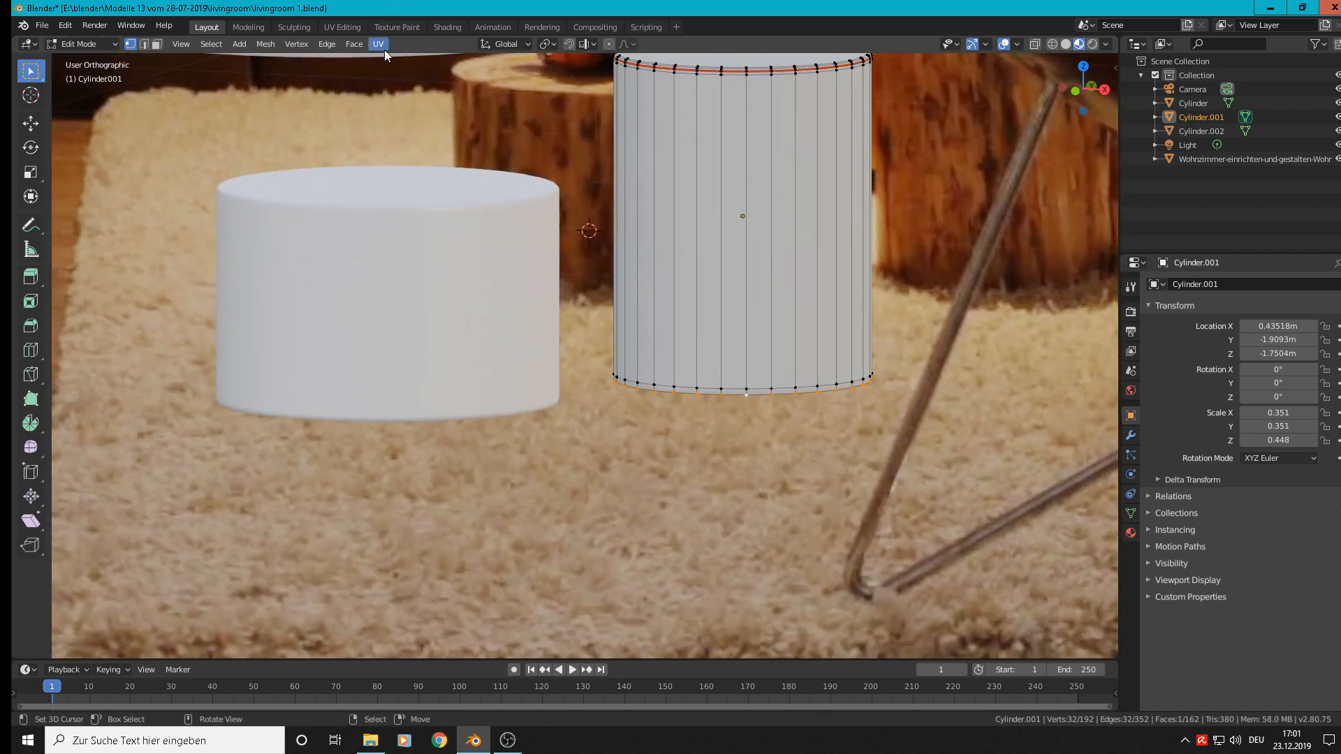
click(379, 44)
click(415, 224)
- Mark one vertical edge line on the tall cylinder's side as a seam between its rim seams, excluding the edges above the top seam
middle_drag(684, 182, 803, 221)
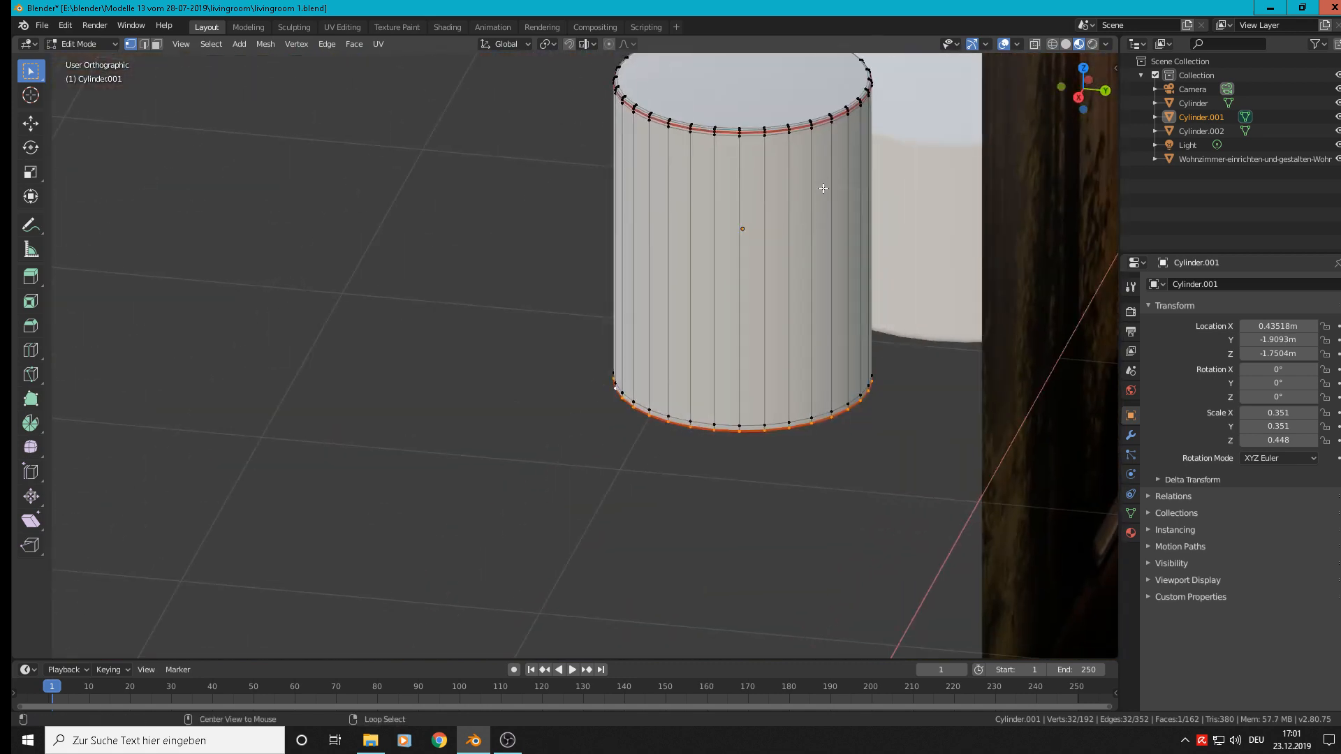
alt+click(812, 187)
scroll(828, 130, up, 8)
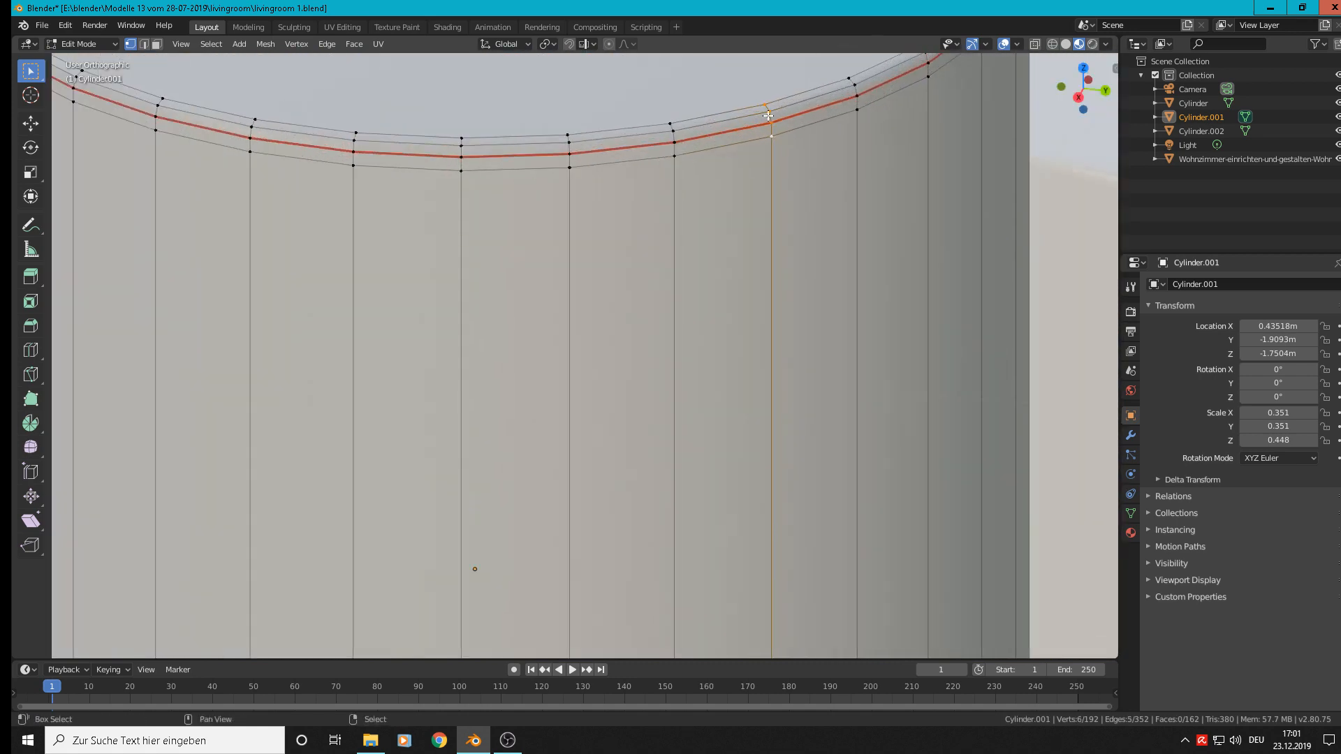
shift+click(768, 114)
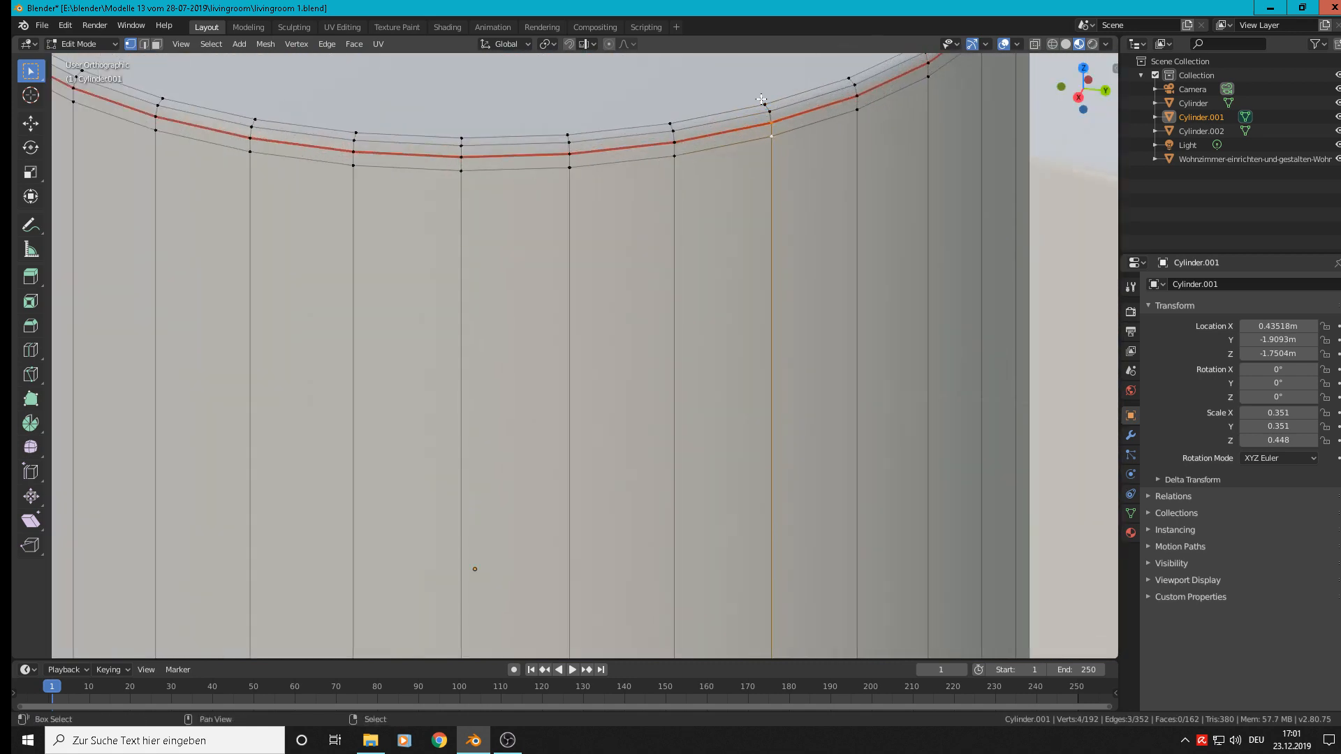
click(378, 43)
click(399, 224)
scroll(389, 231, down, 6)
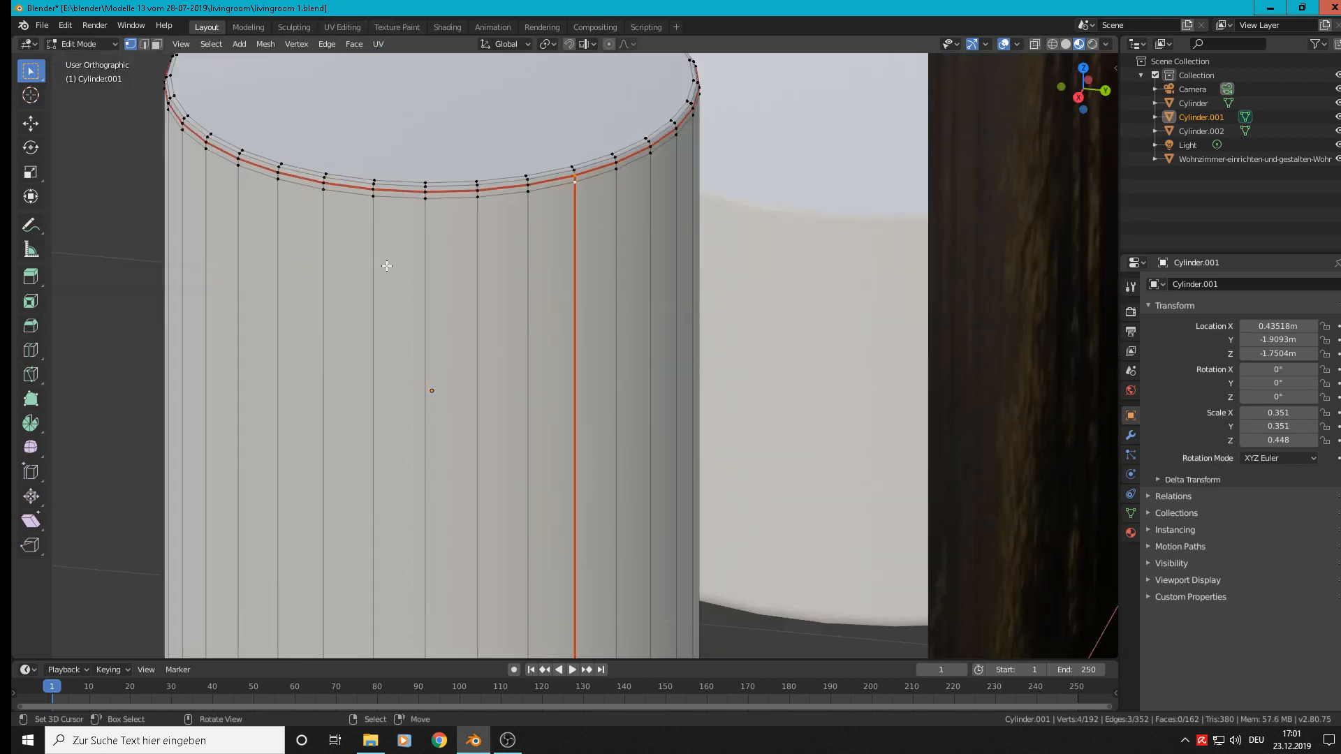
- Return the tall cylinder to Object Mode and save the scene in the existing file
middle_drag(339, 308, 1034, 337)
scroll(463, 276, down, 2)
key(Tab)
click(42, 25)
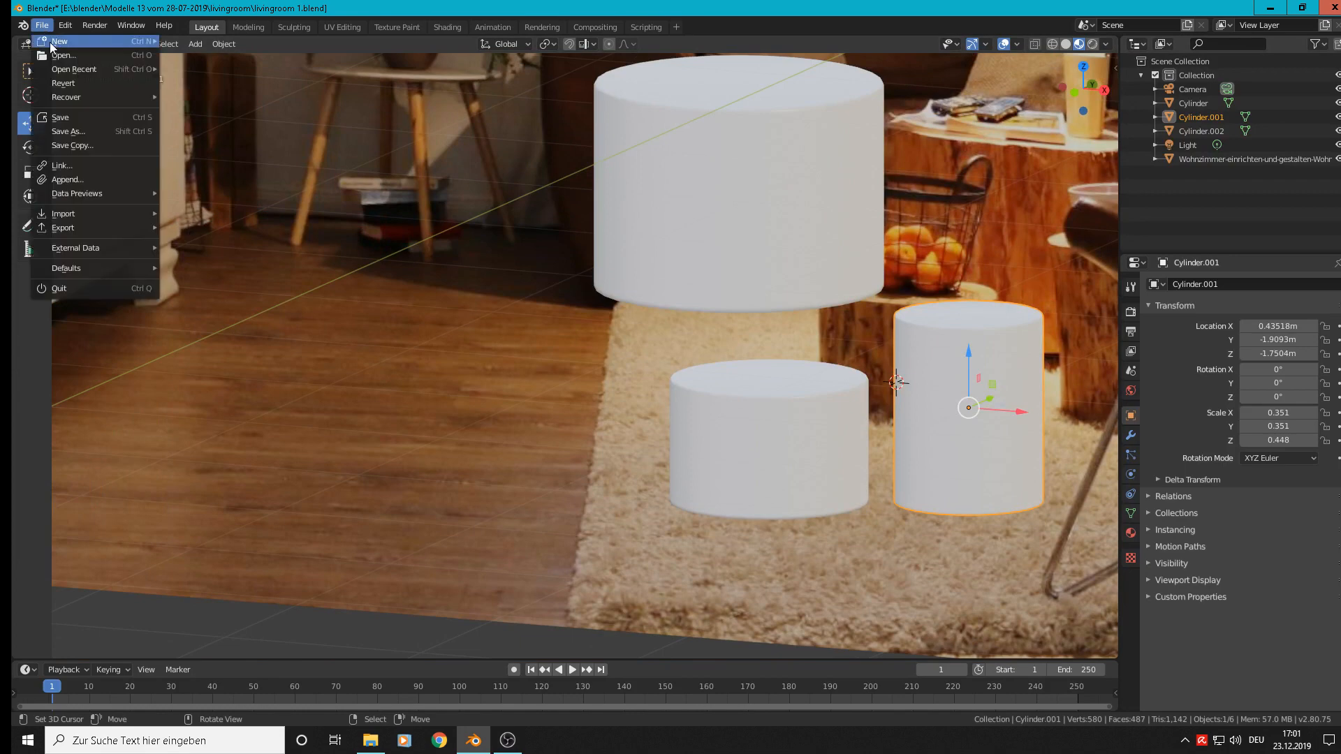
click(61, 115)
scroll(725, 196, down, 2)
scroll(584, 275, up, 3)
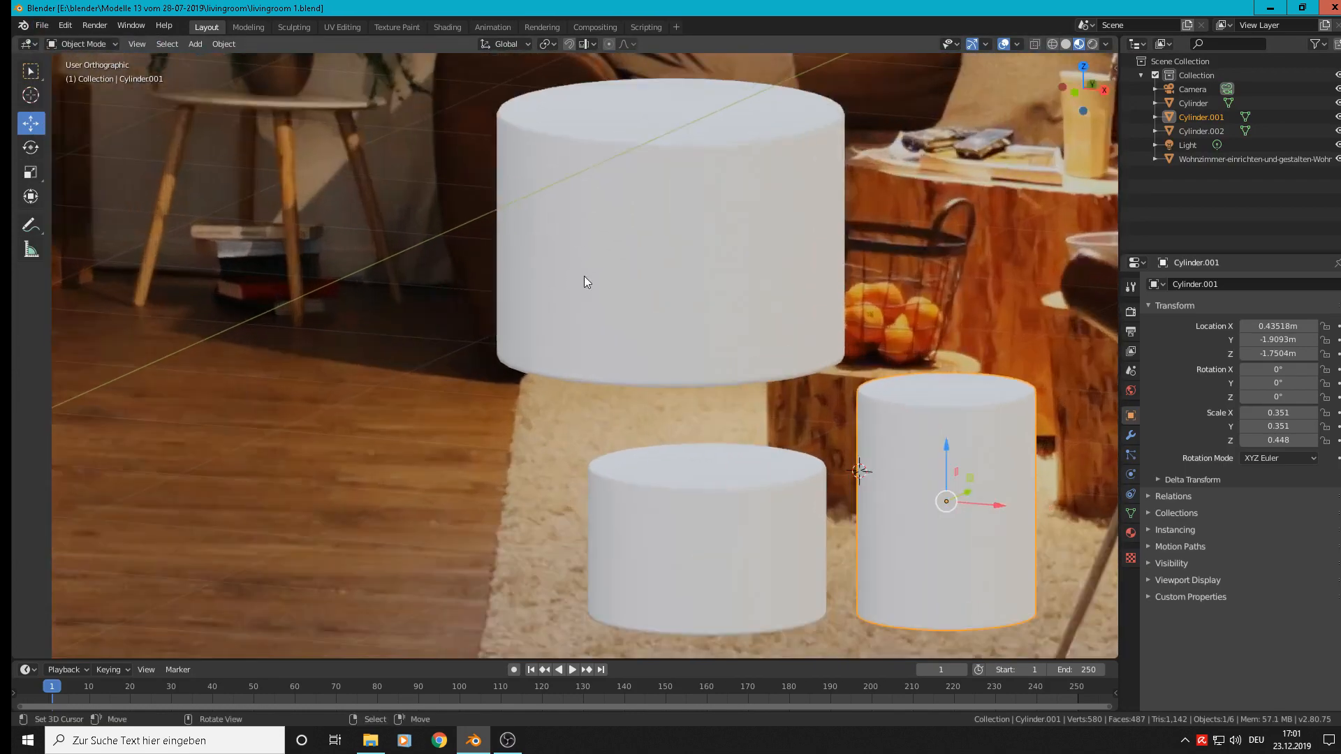
- Unwrap the whole mesh of the large cylinder along its seams and return to Object Mode
click(655, 270)
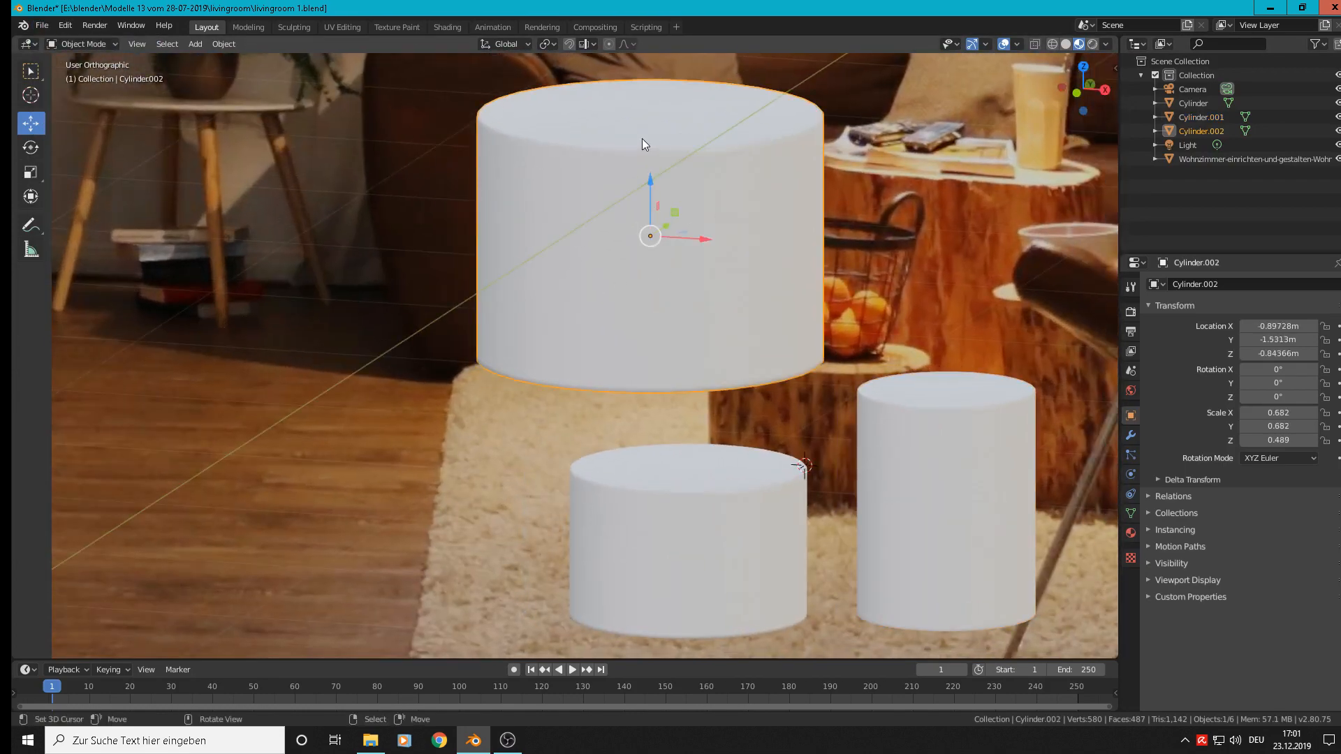
key(Tab)
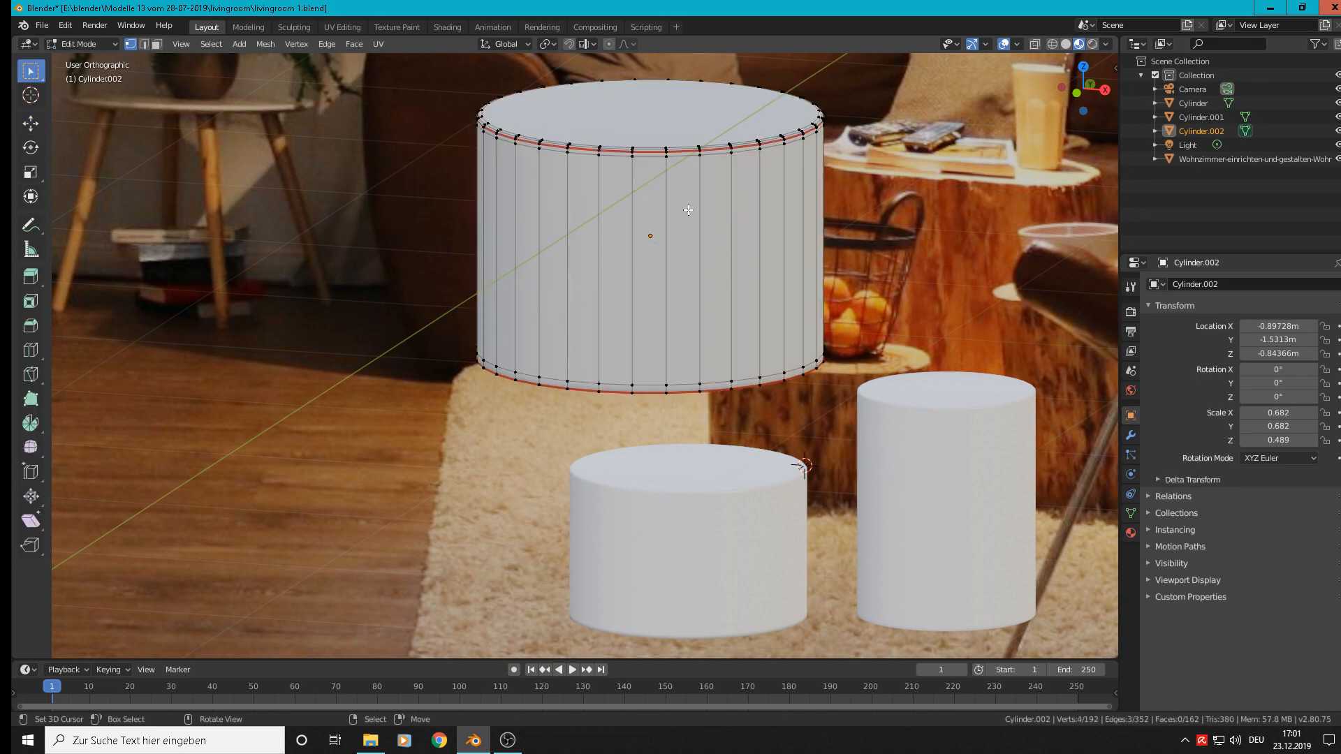
key(a)
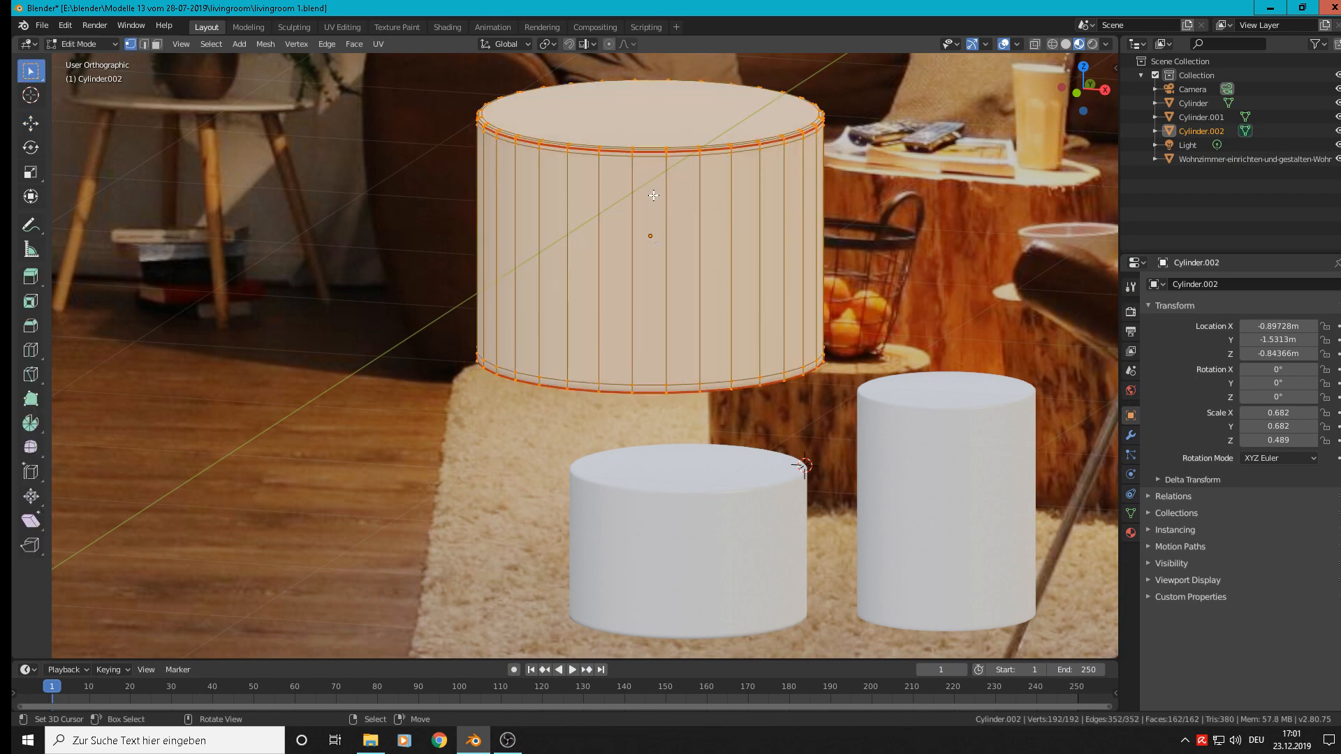
key(u)
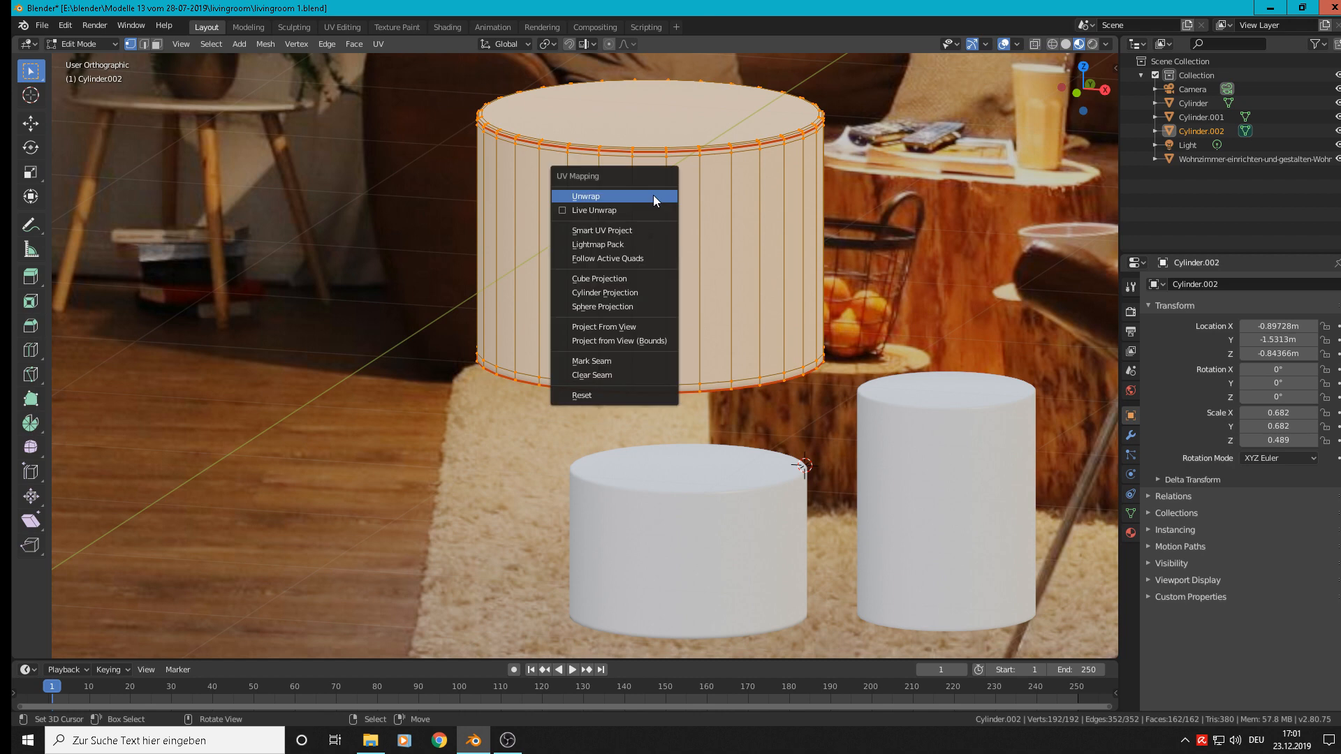
click(630, 196)
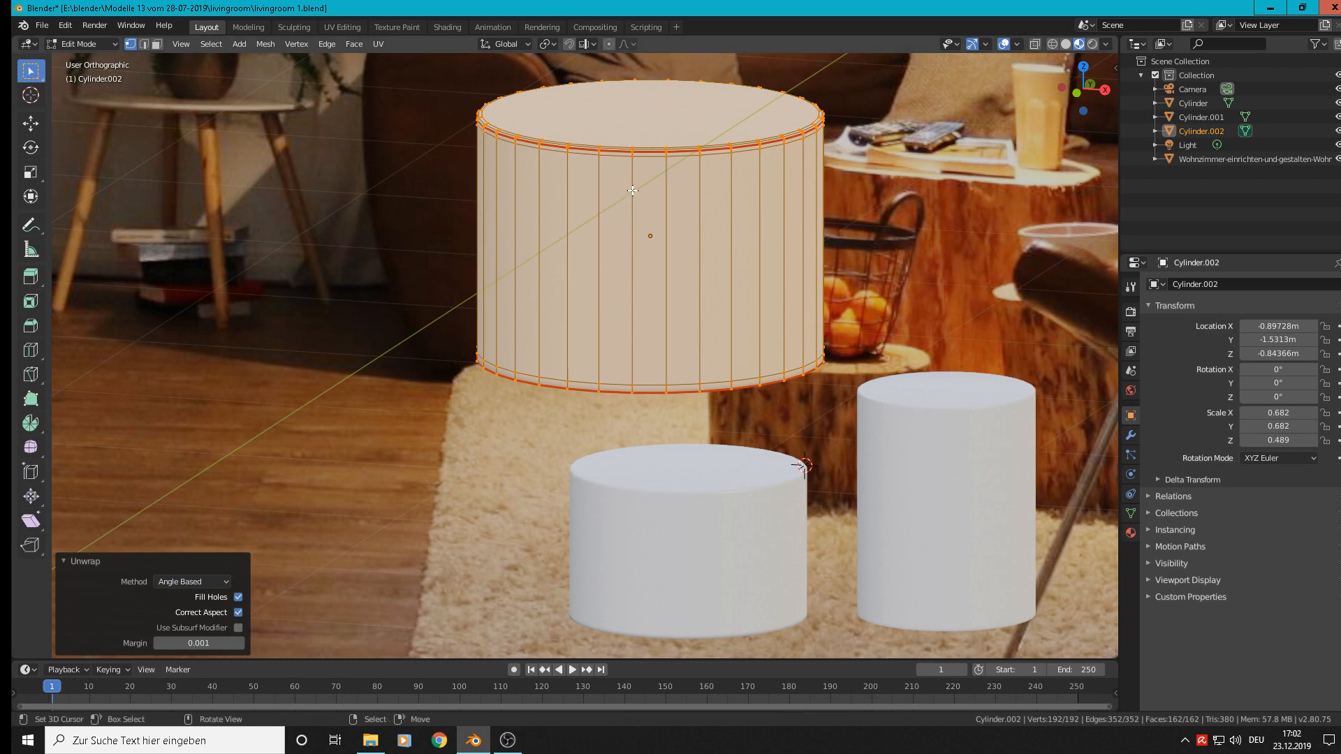
key(Tab)
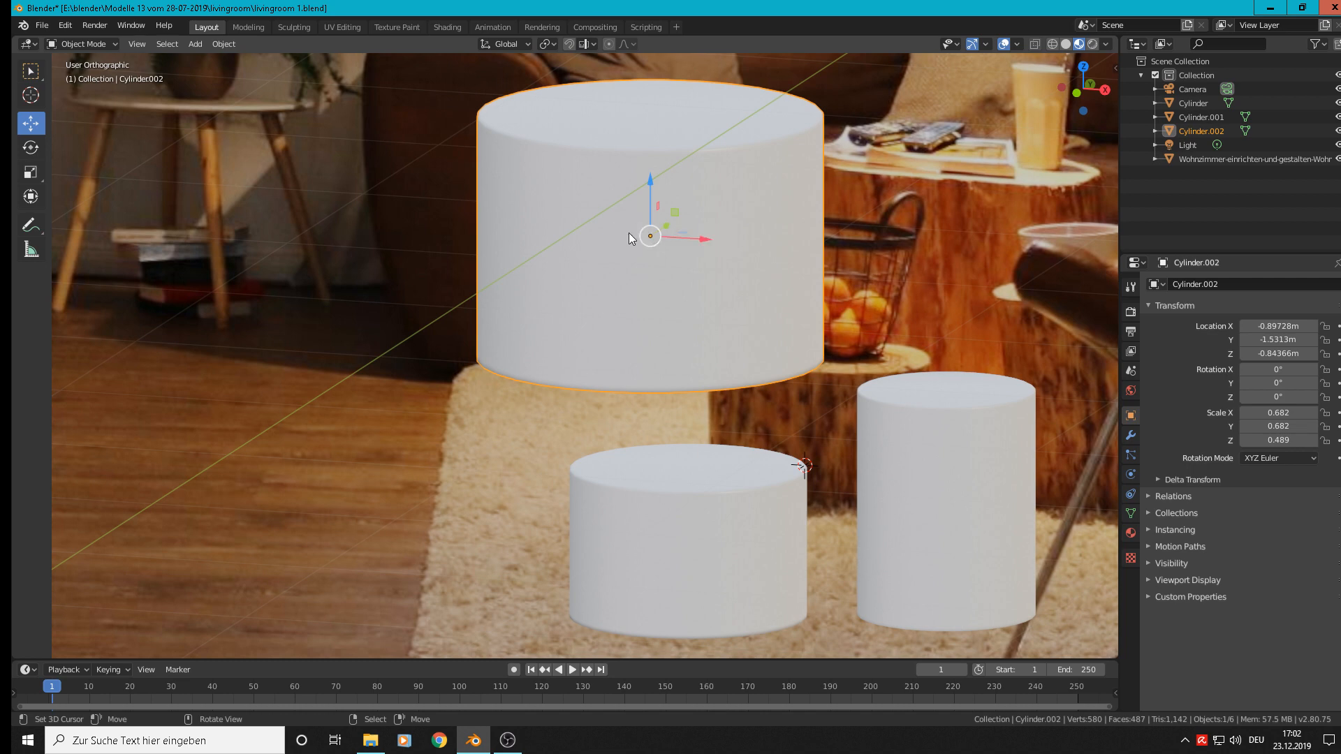
- Apply the scale of the large cylinder
click(215, 42)
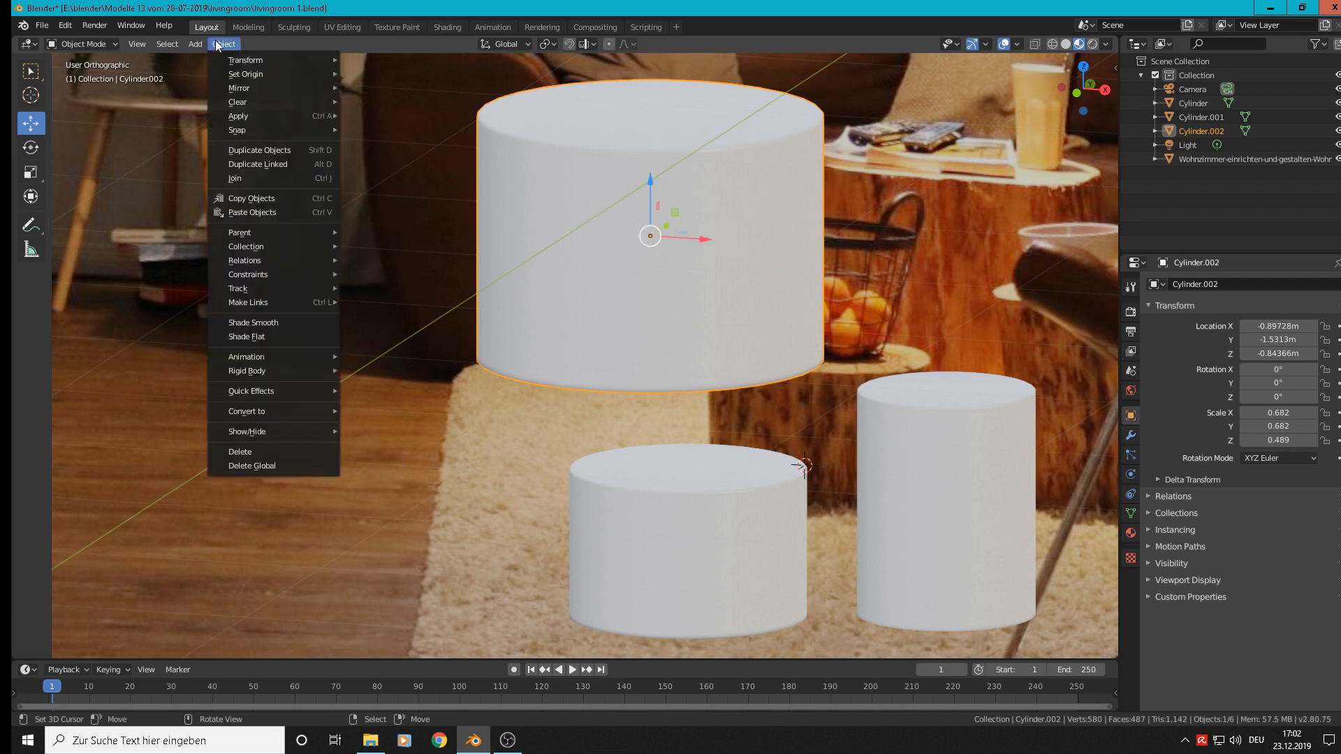
mouse_move(250, 119)
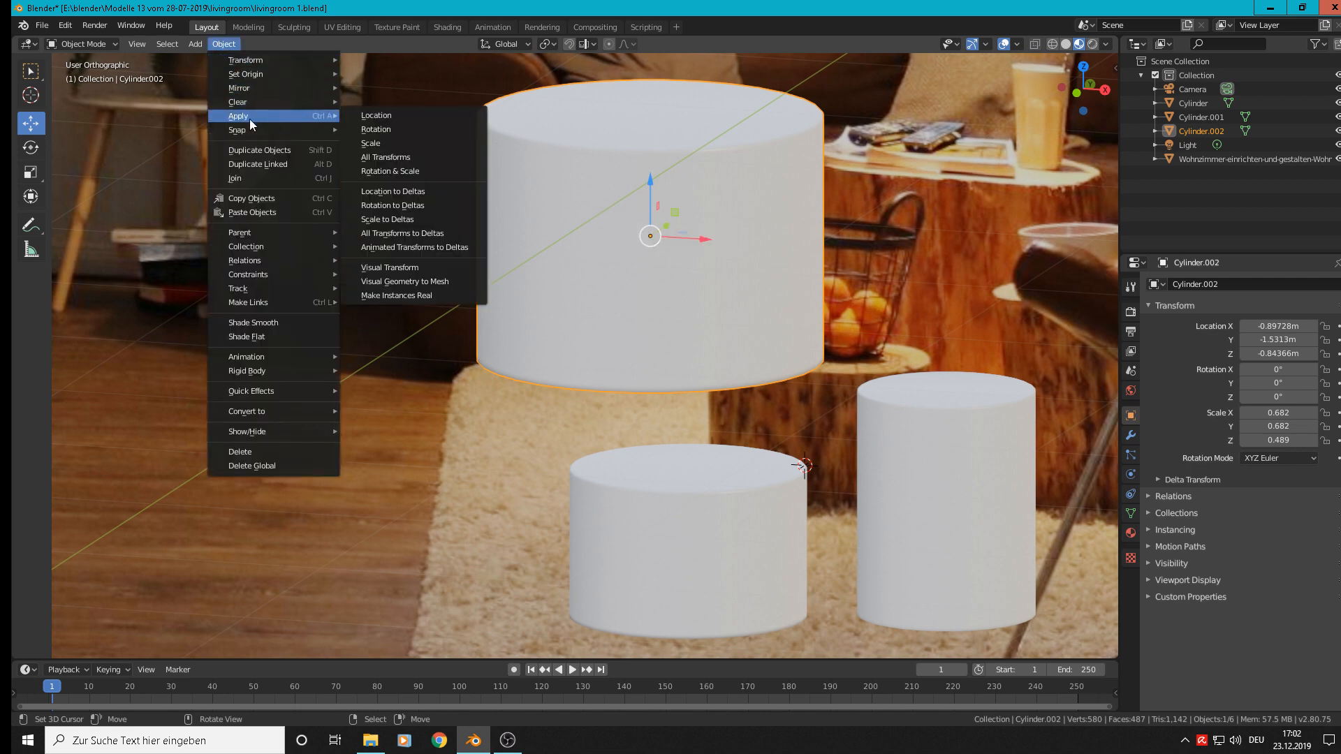
click(379, 144)
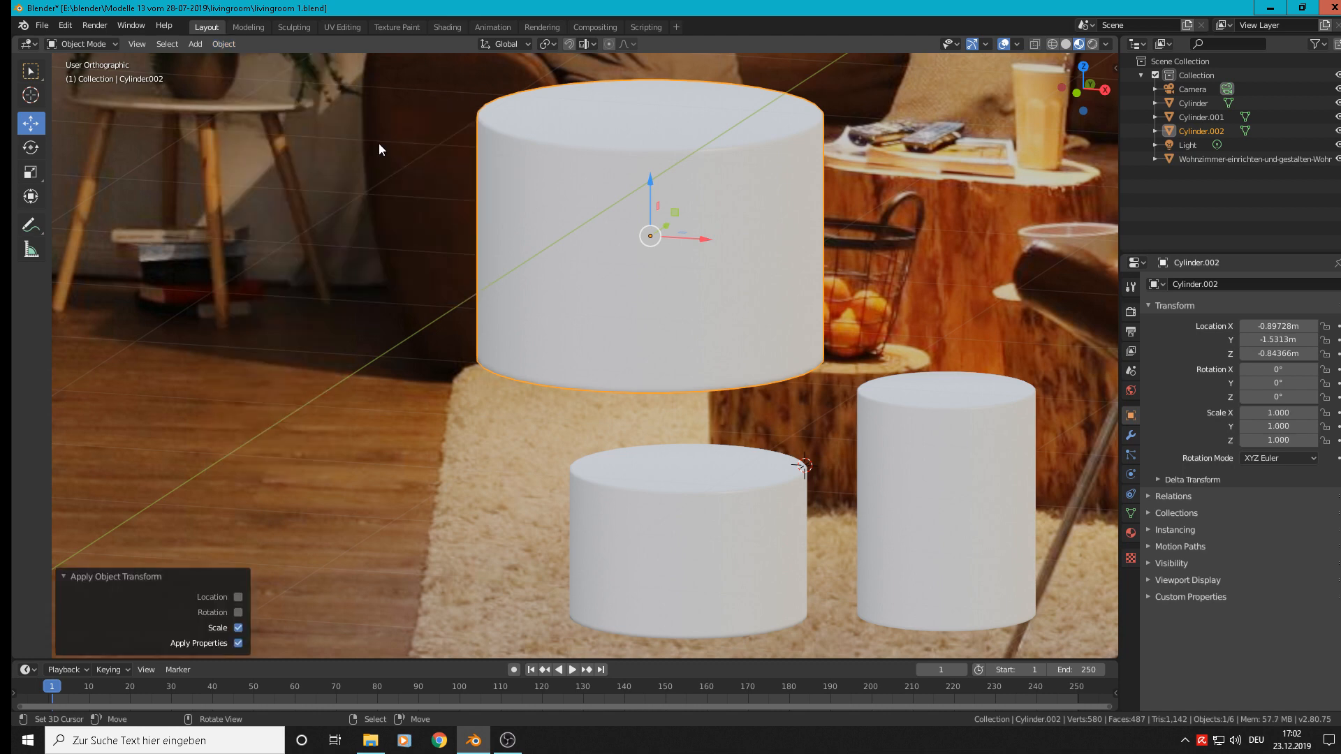
- Apply the scale of the short cylinder and of the tall cylinder, one after the other
click(672, 520)
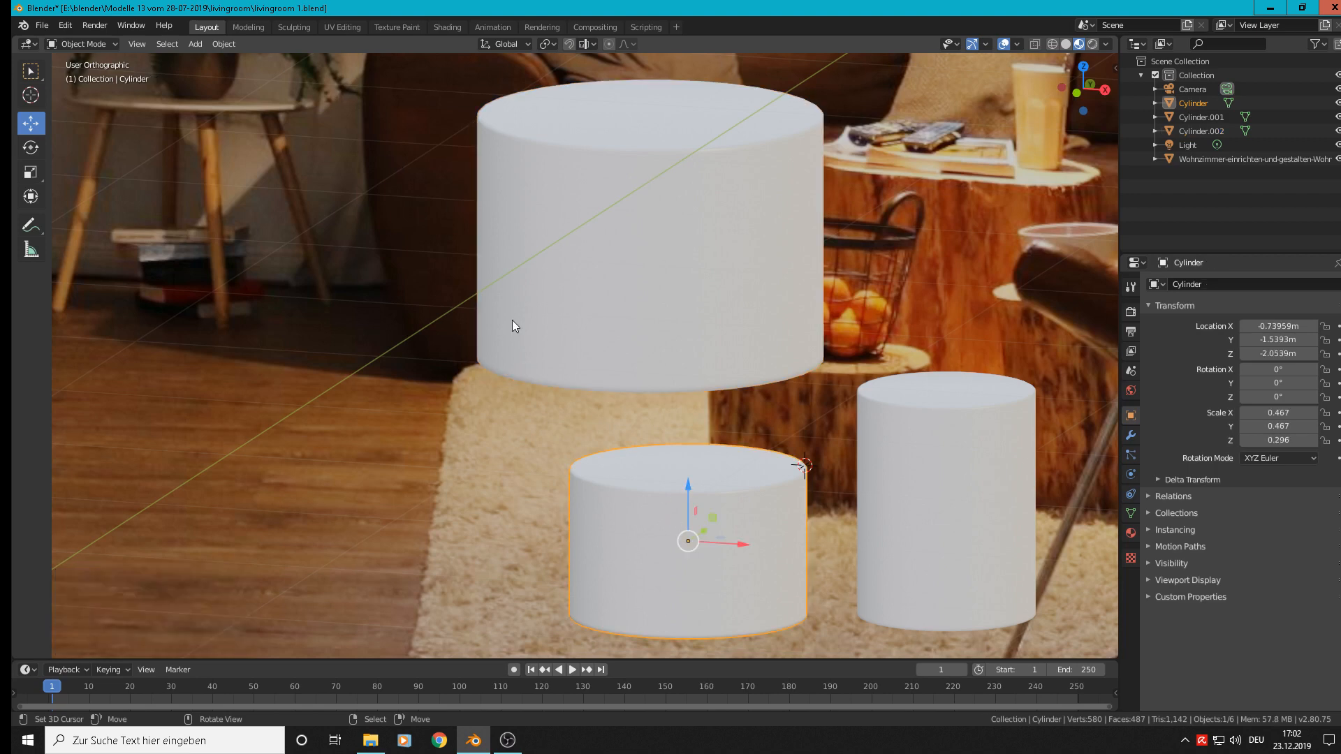
click(224, 44)
mouse_move(261, 116)
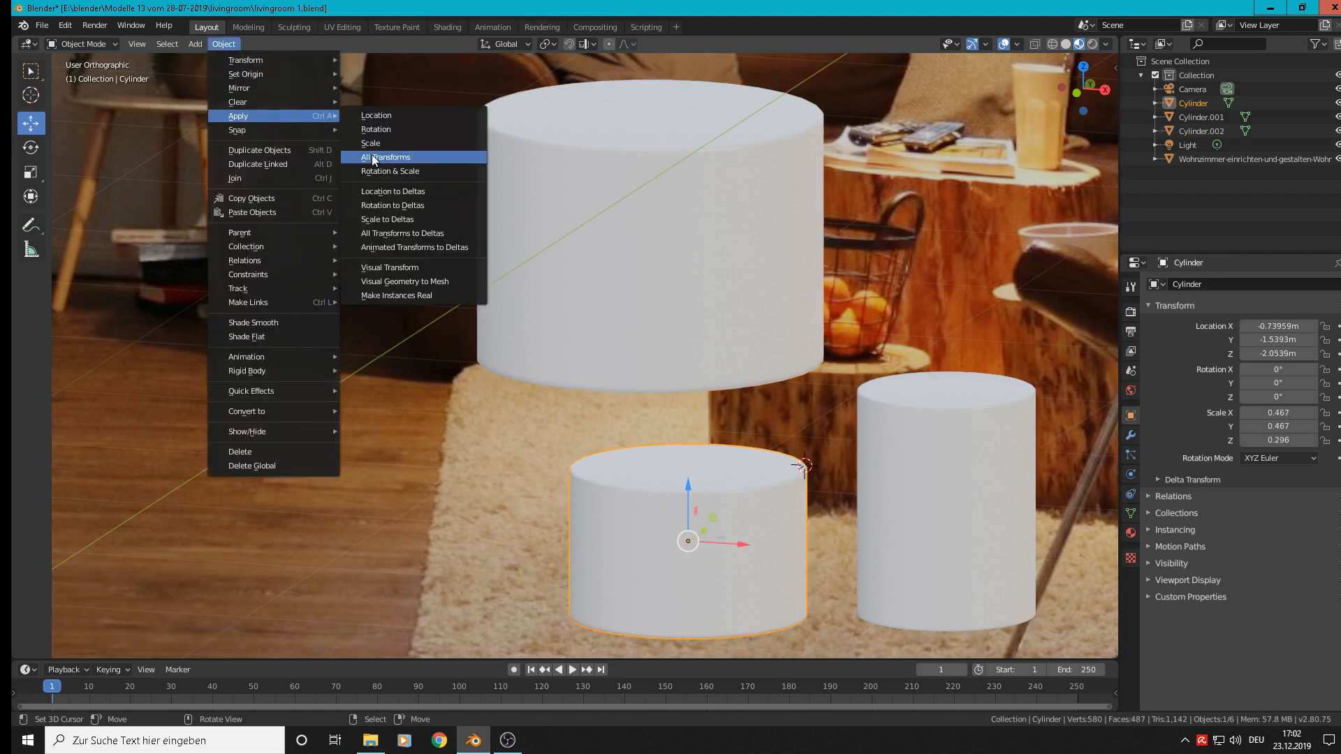
click(404, 145)
click(933, 495)
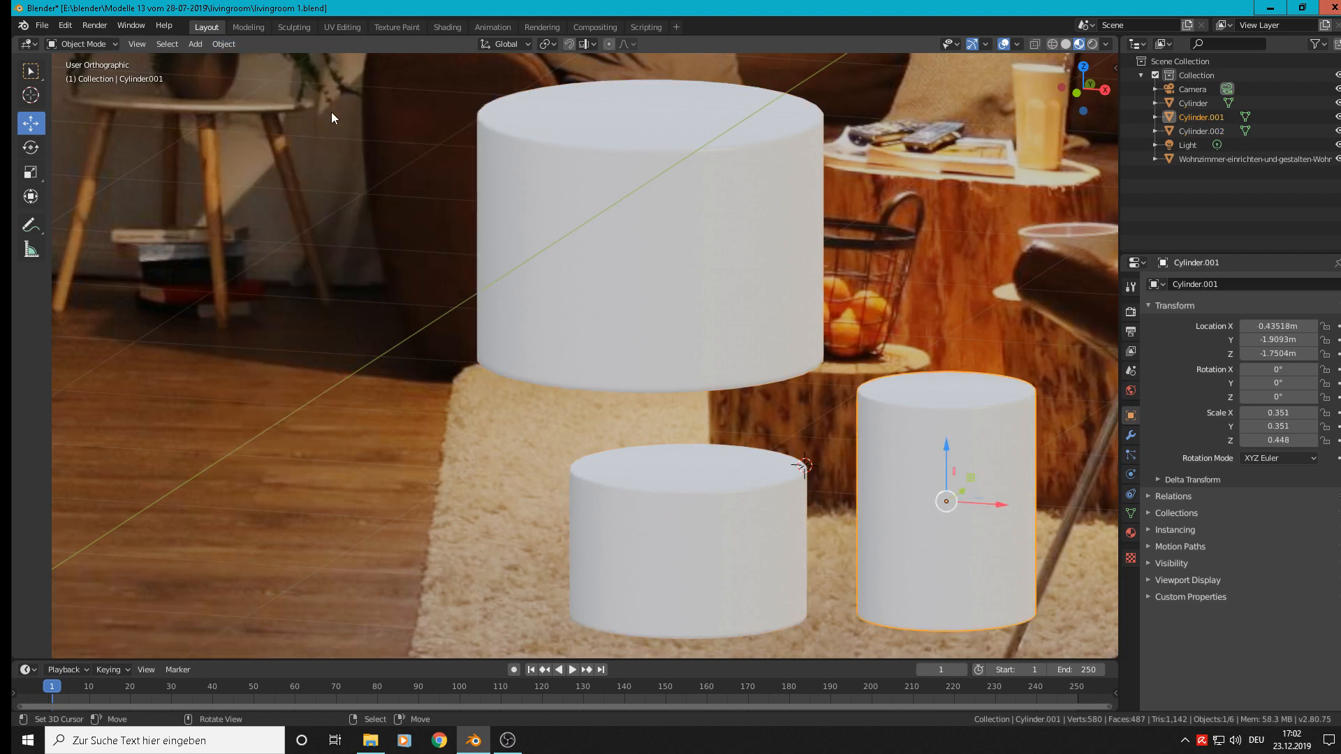
click(226, 44)
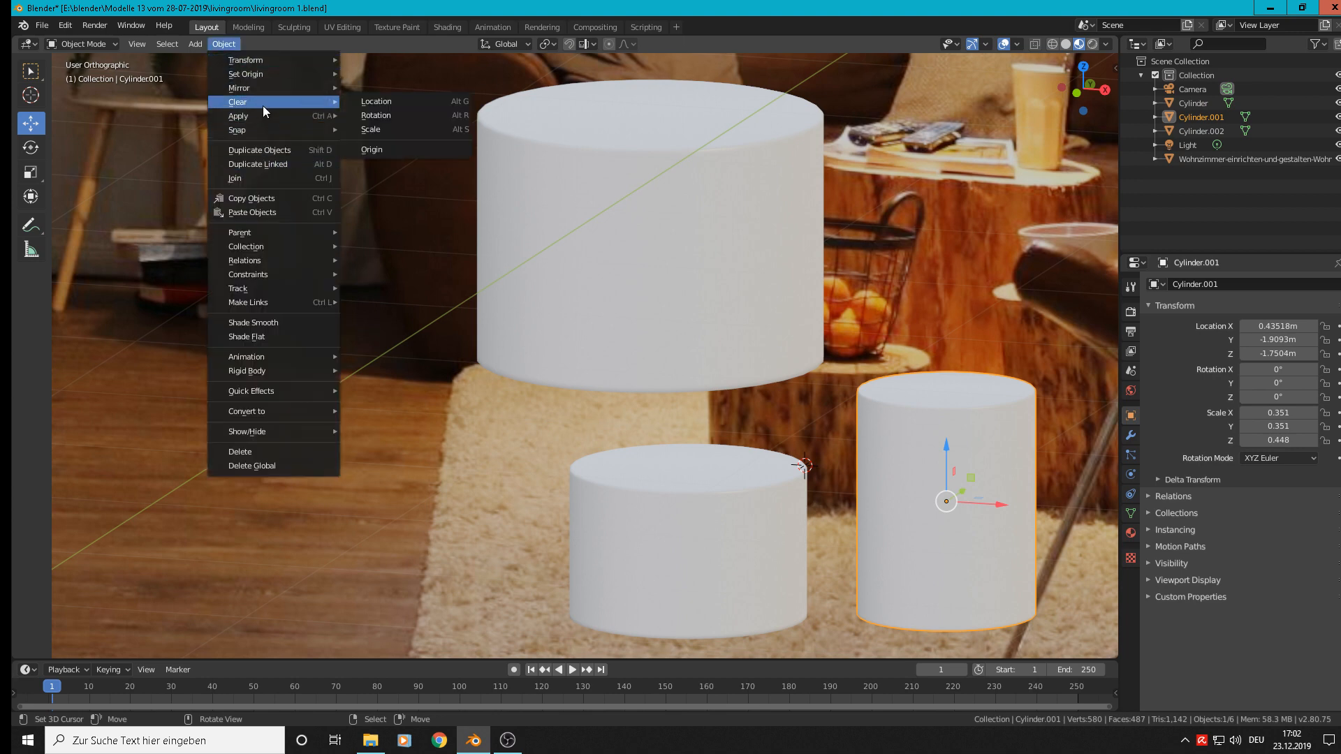
mouse_move(257, 113)
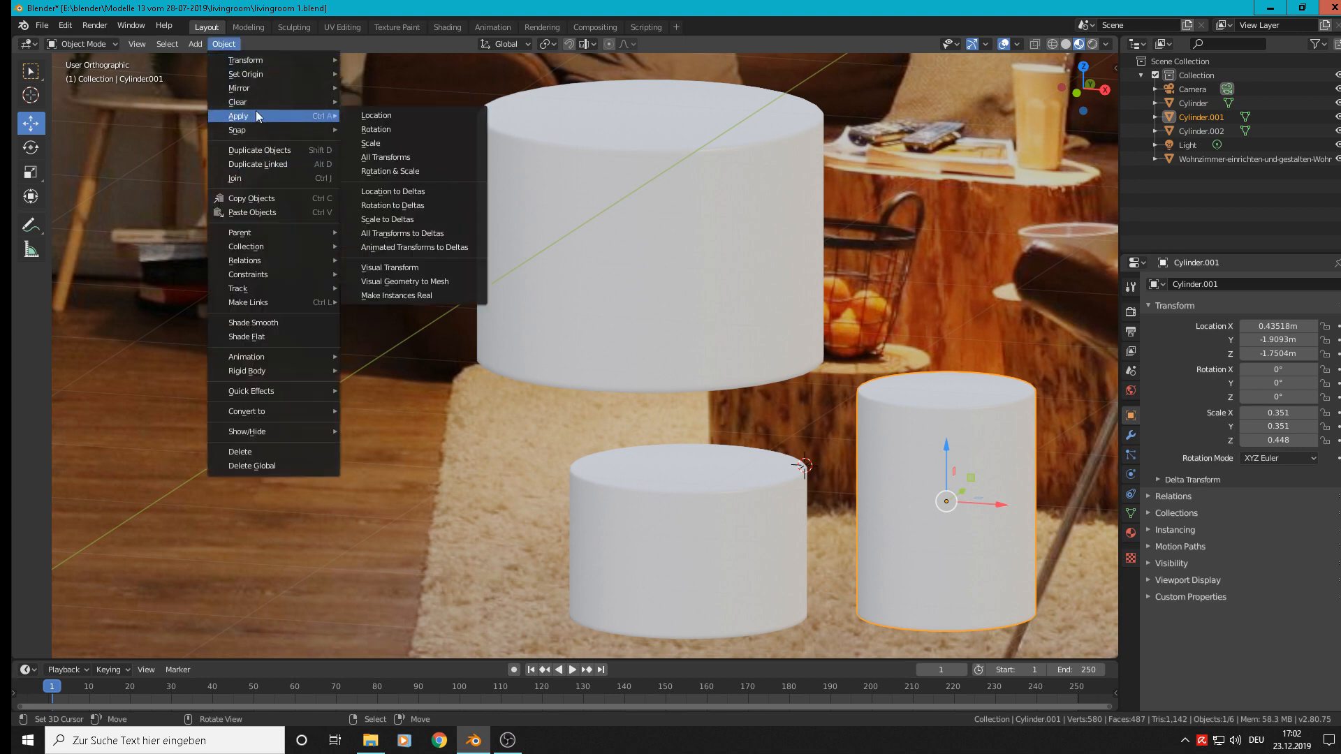
click(408, 145)
- Unwrap the large cylinder's whole mesh again in Edit Mode with the applied scale
click(660, 213)
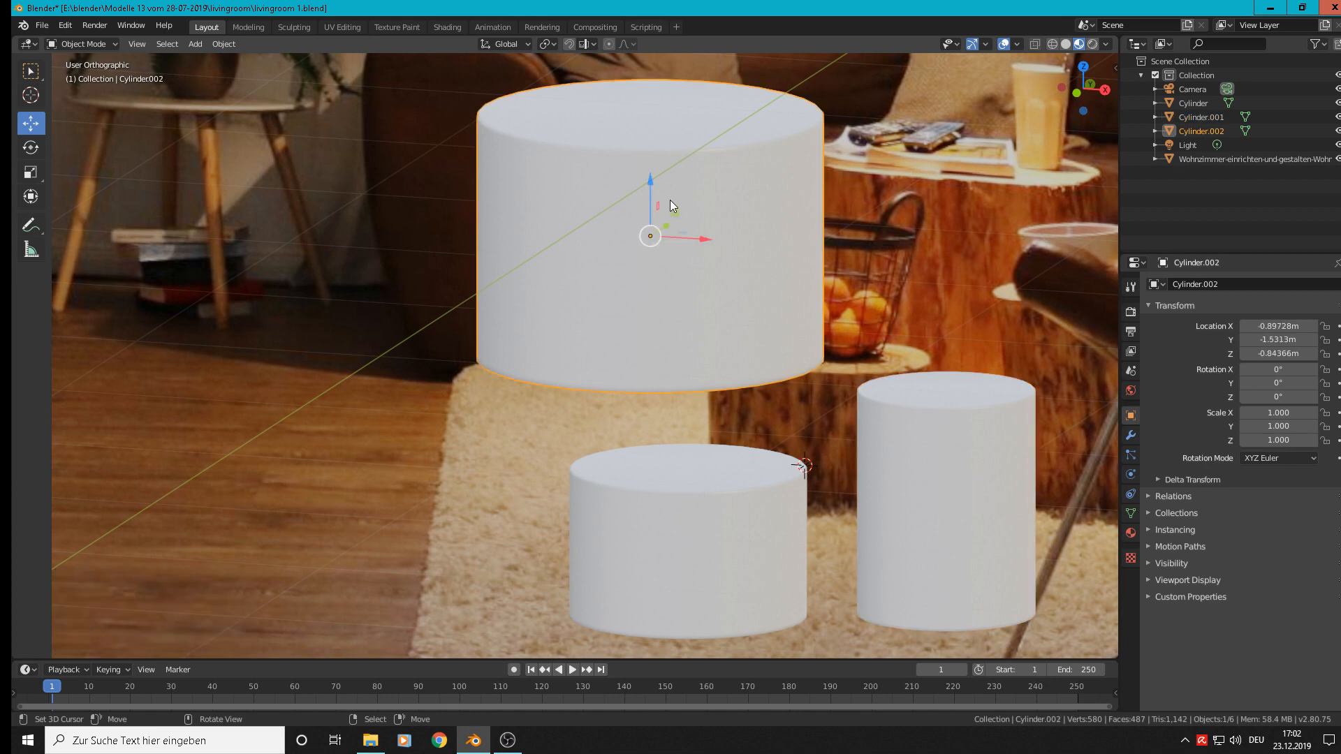
key(Tab)
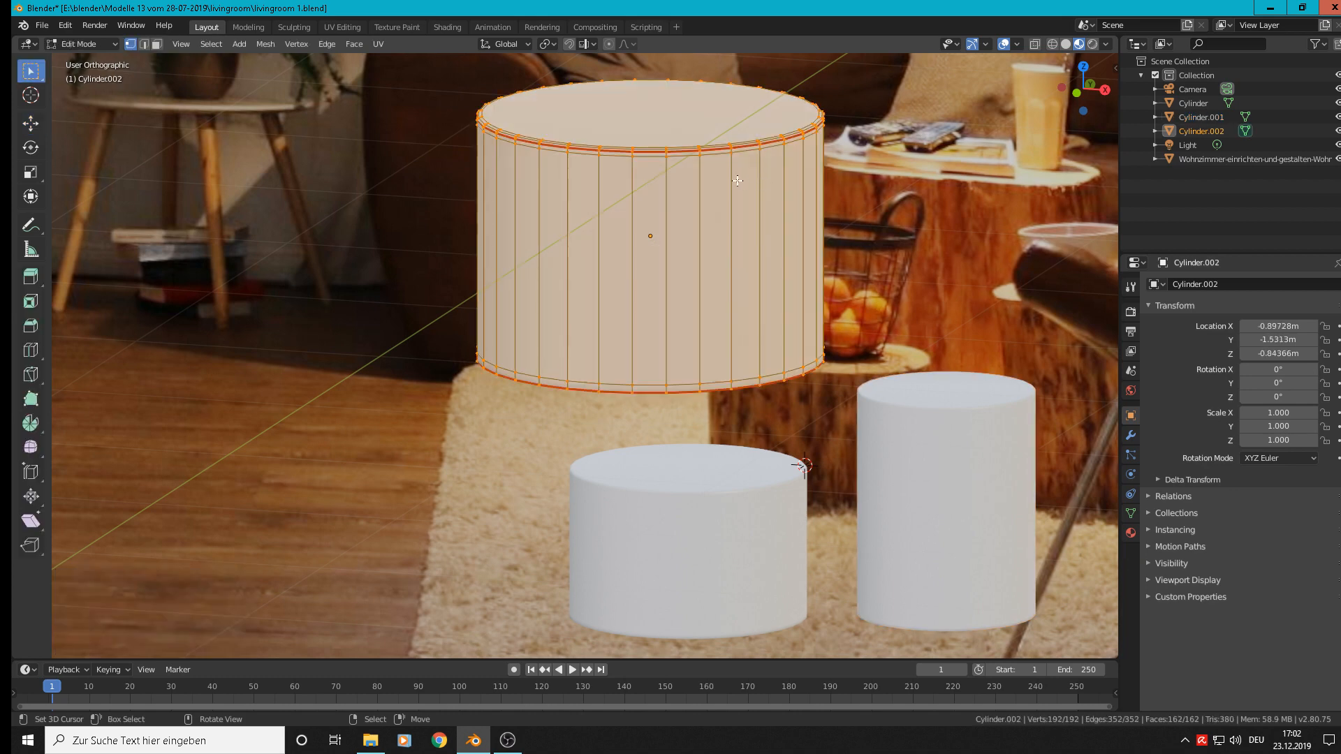
key(u)
click(734, 166)
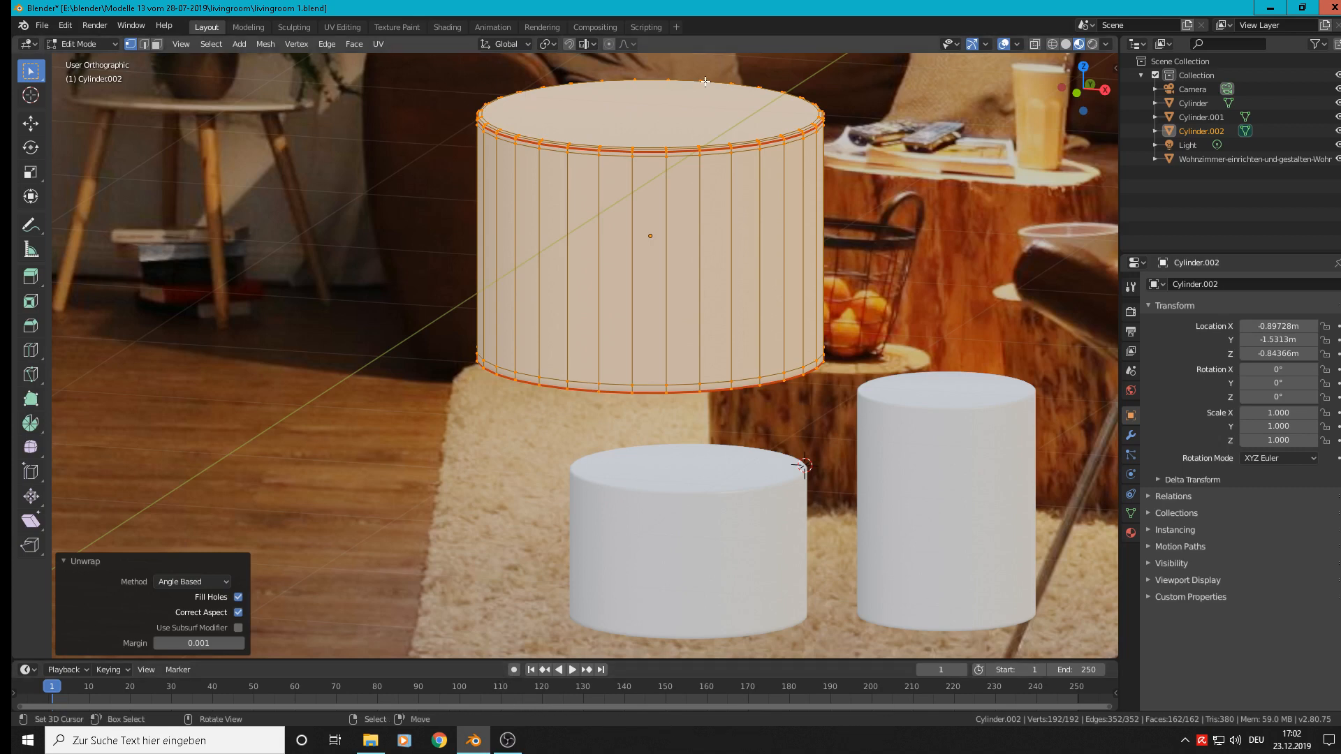
- Switch to the UV Editing workspace with the large cylinder close up beside its UV layout
click(350, 28)
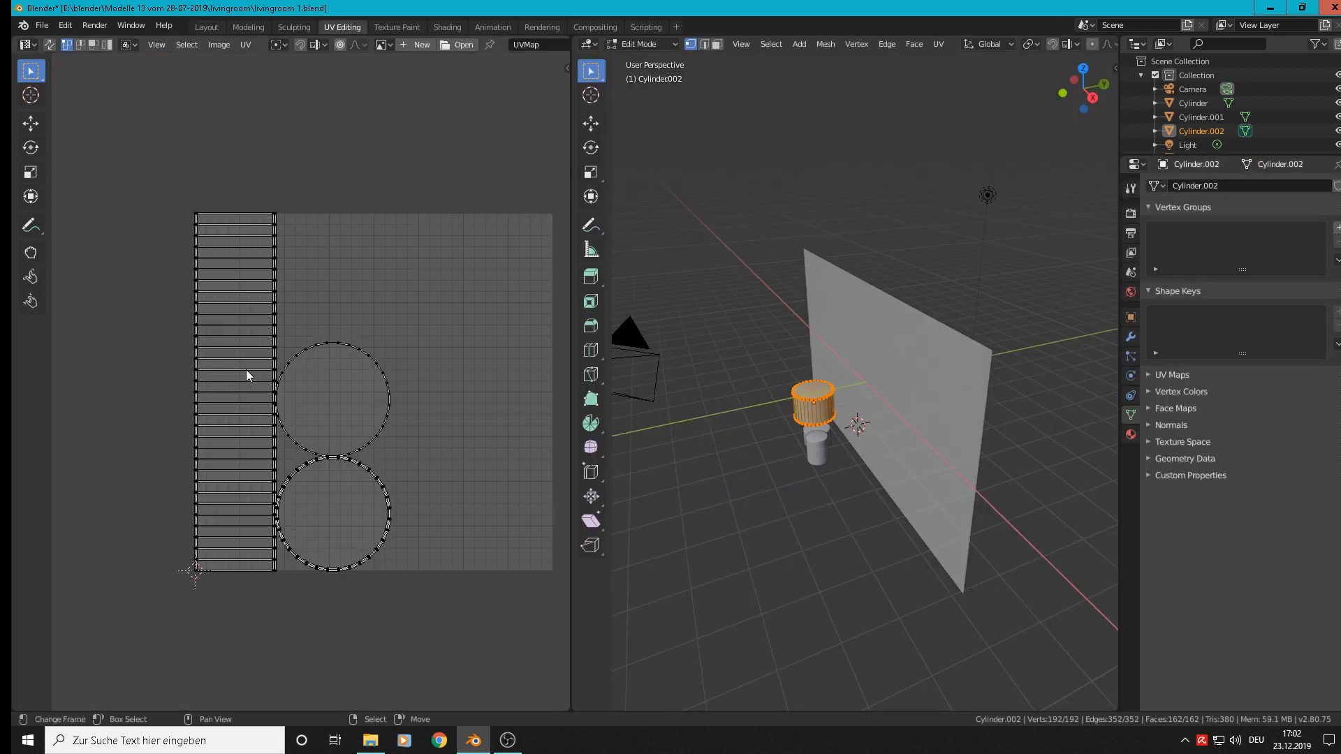
scroll(794, 380, up, 8)
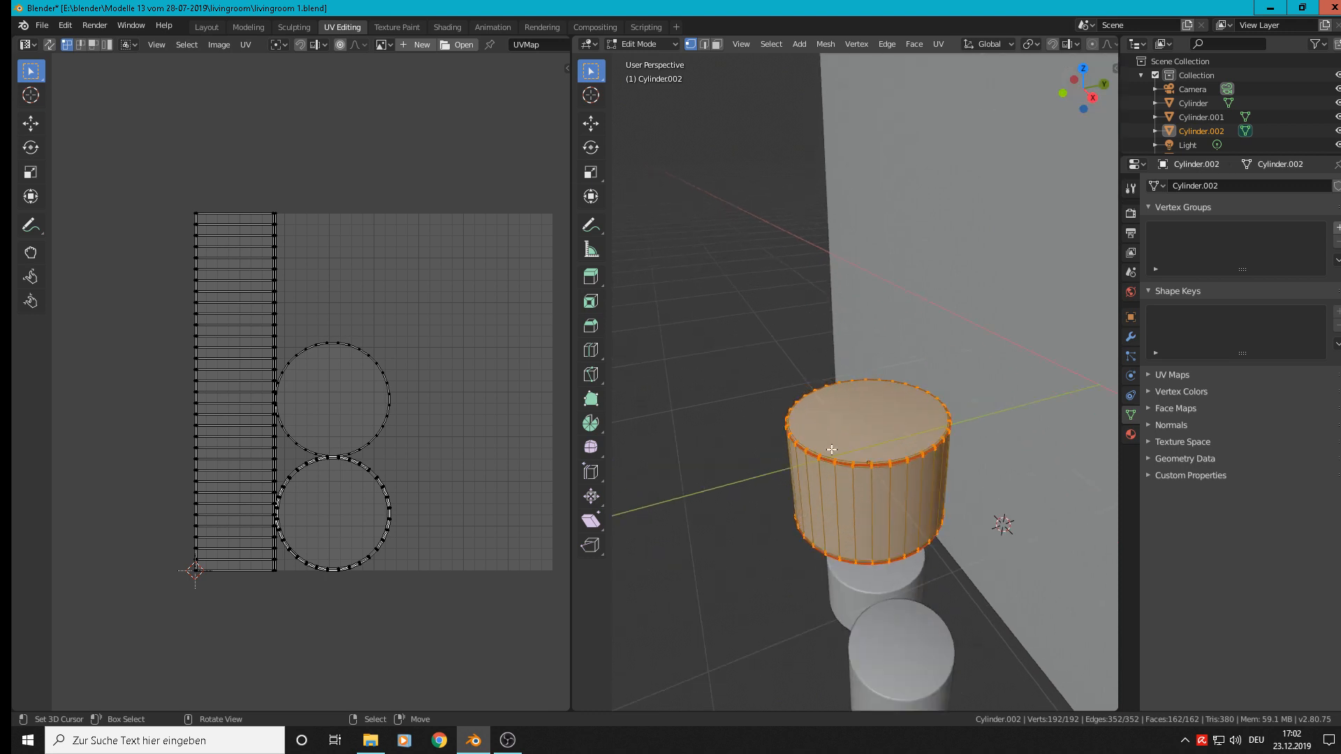
middle_drag(832, 455, 948, 482)
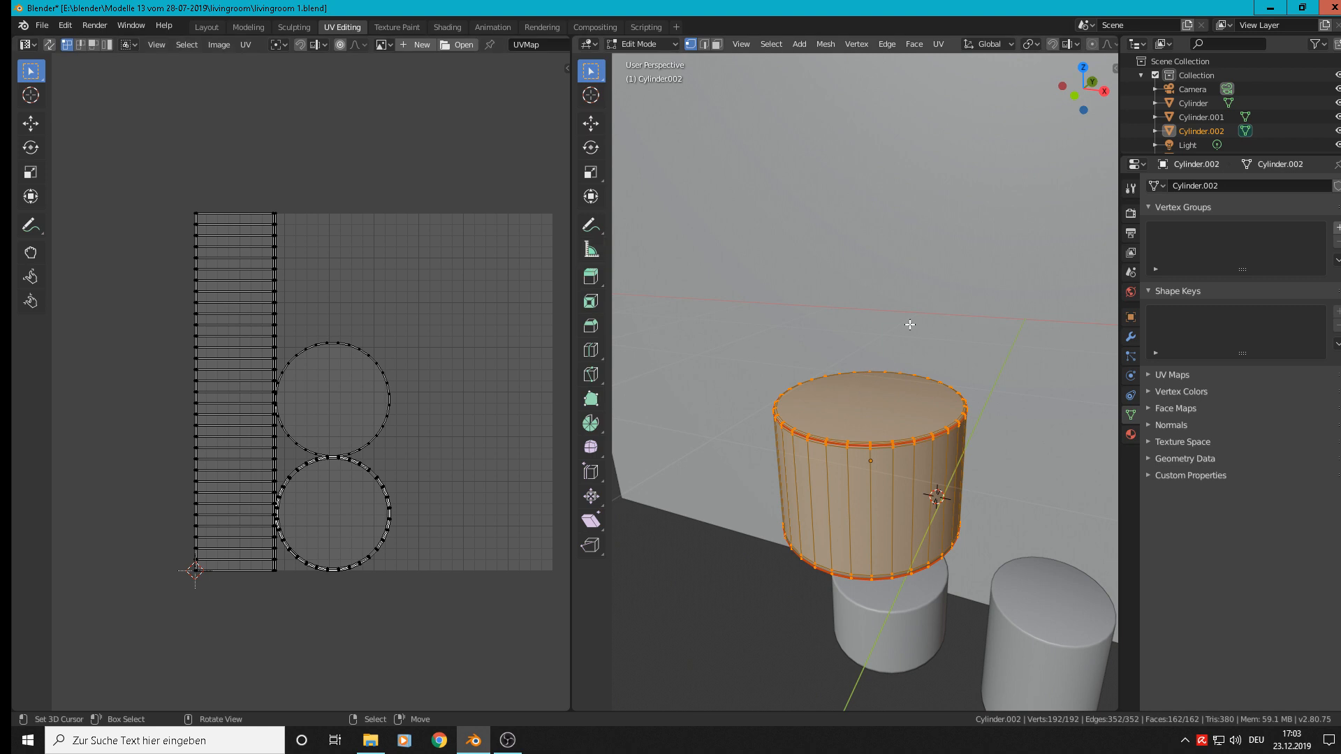
- Clear the selection and select only the large cylinder's top face in face select mode to isolate its UV island
key(alt+a)
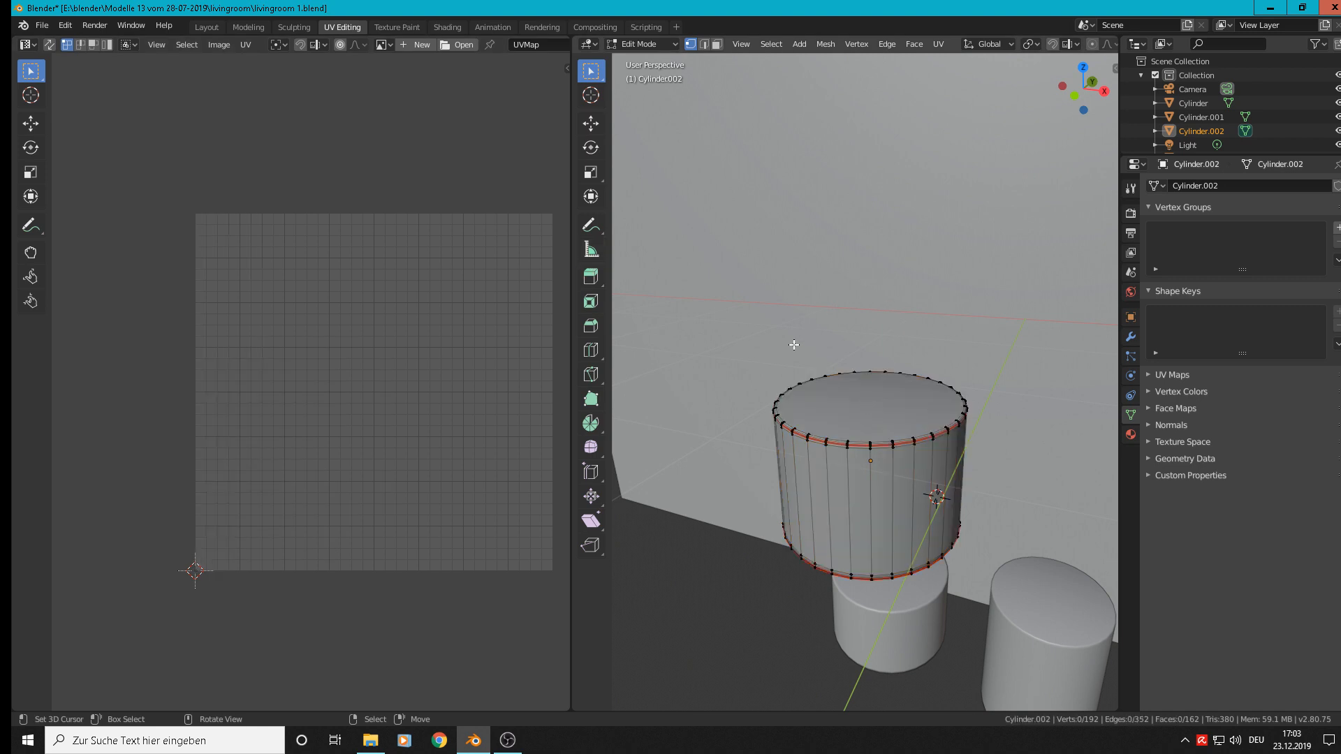
click(718, 47)
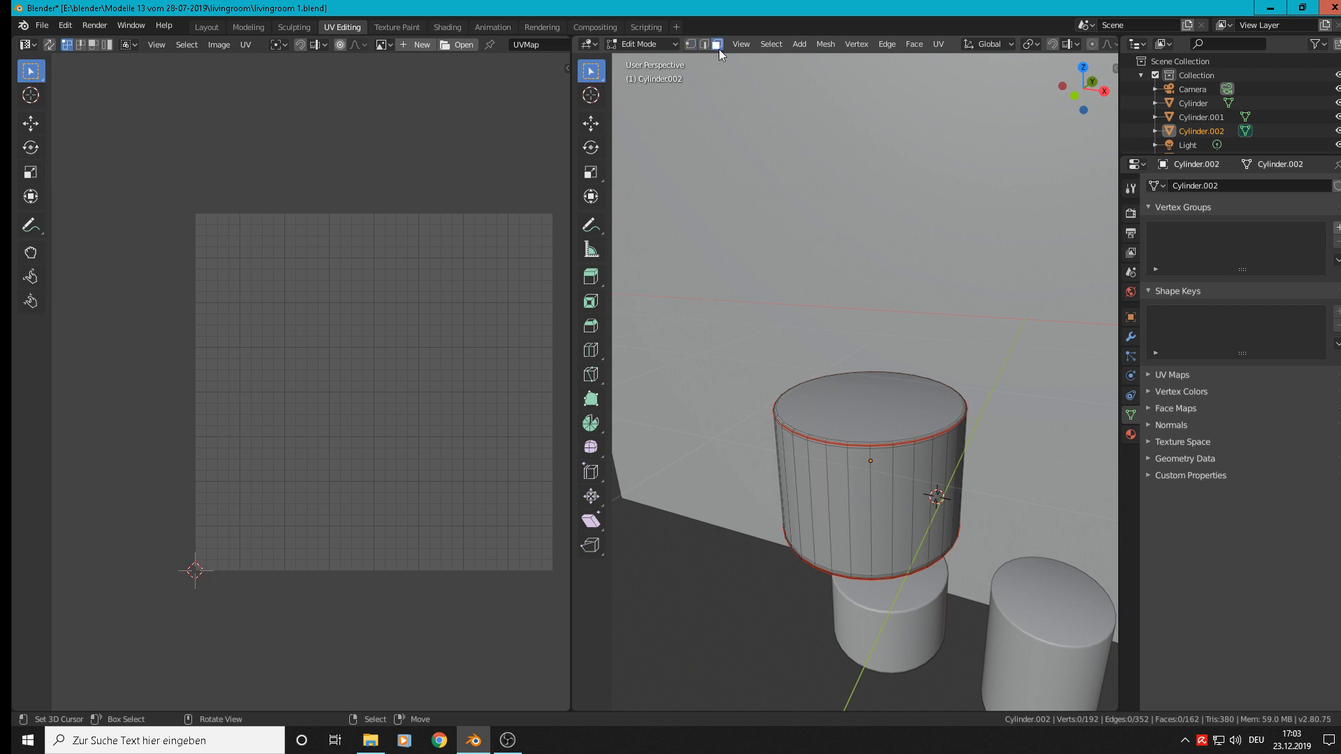
click(867, 402)
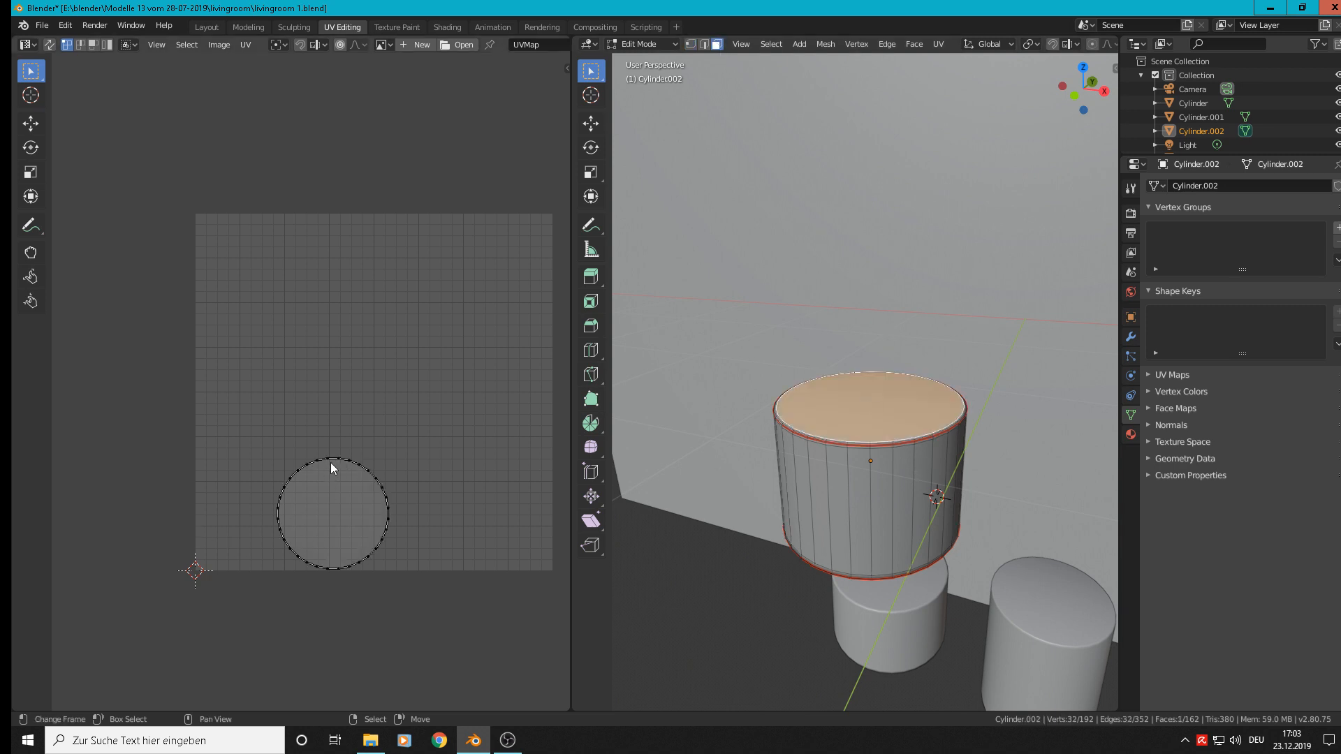
- Create a new material for the large cylinder and name it "table 1 top"
click(1130, 435)
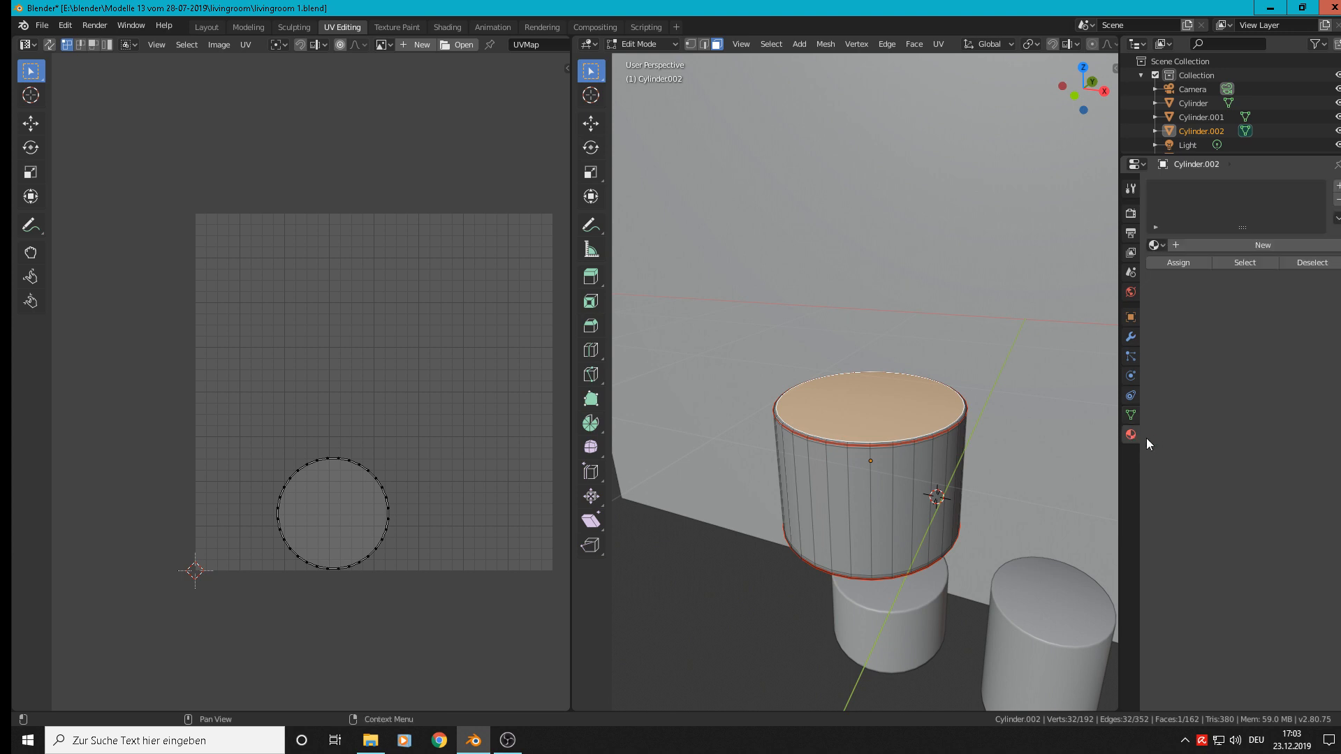
click(1250, 244)
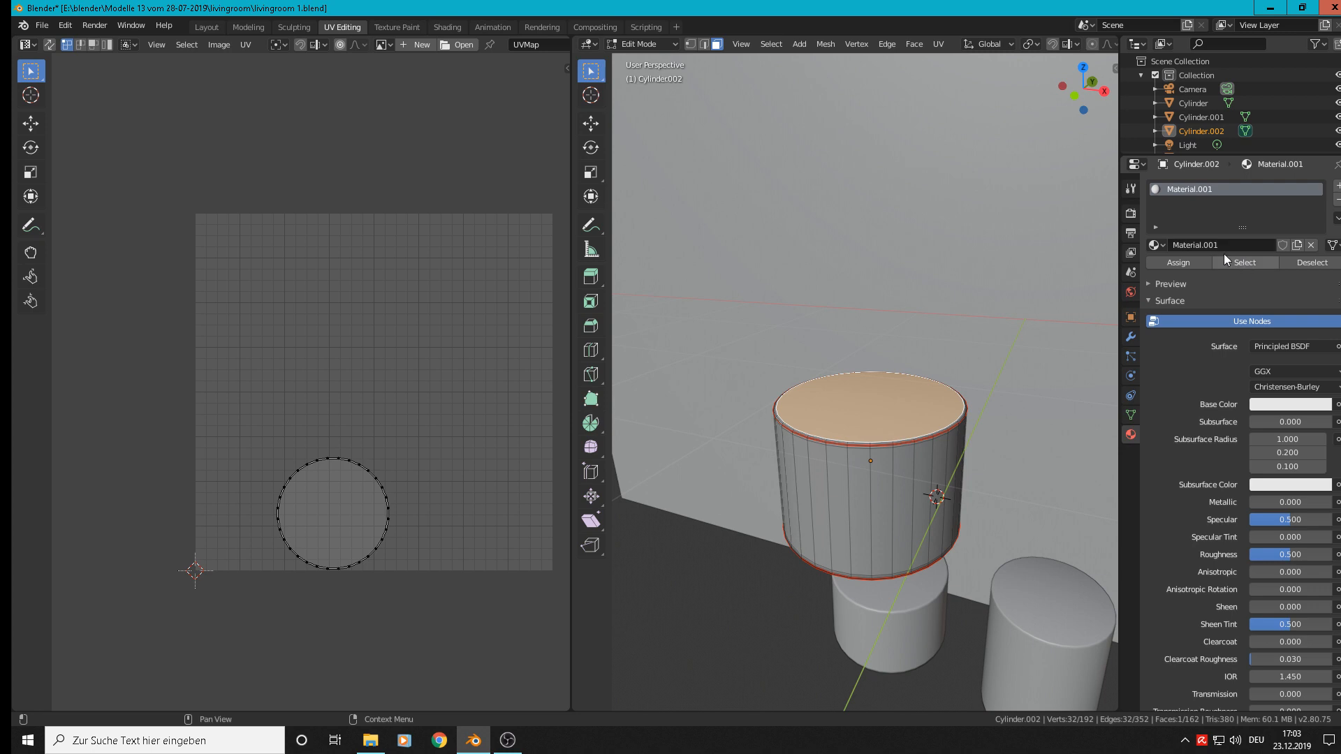
click(1214, 243)
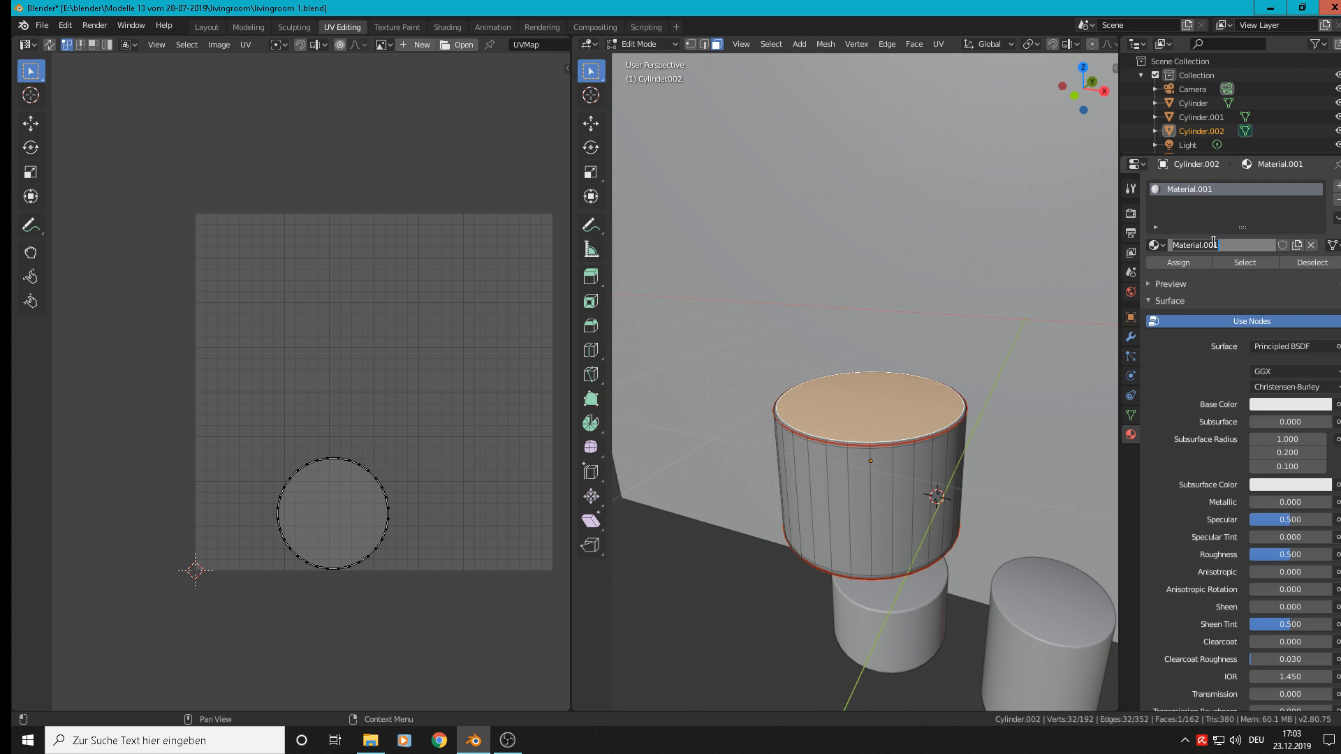
text(table 1 top)
key(Return)
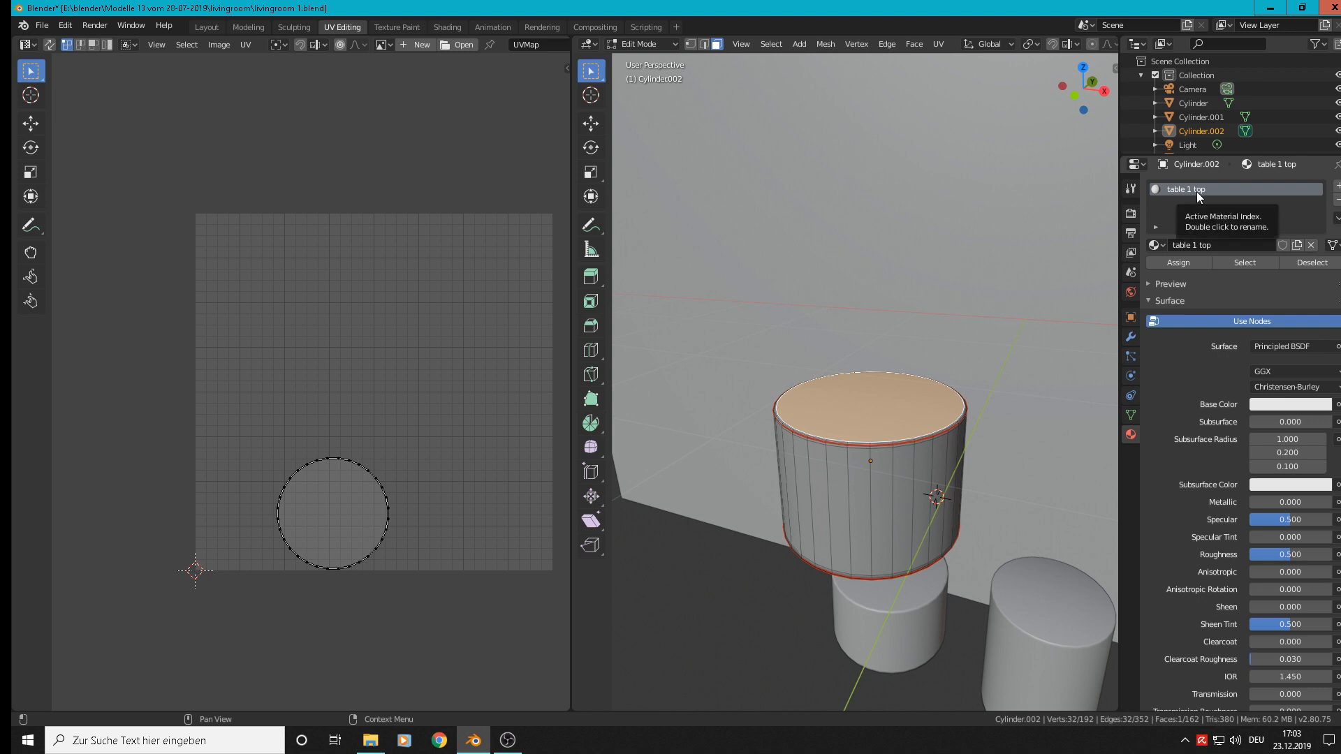
- Switch to the Shading workspace with the large cylinder framed close up and its material properties displayed
click(393, 25)
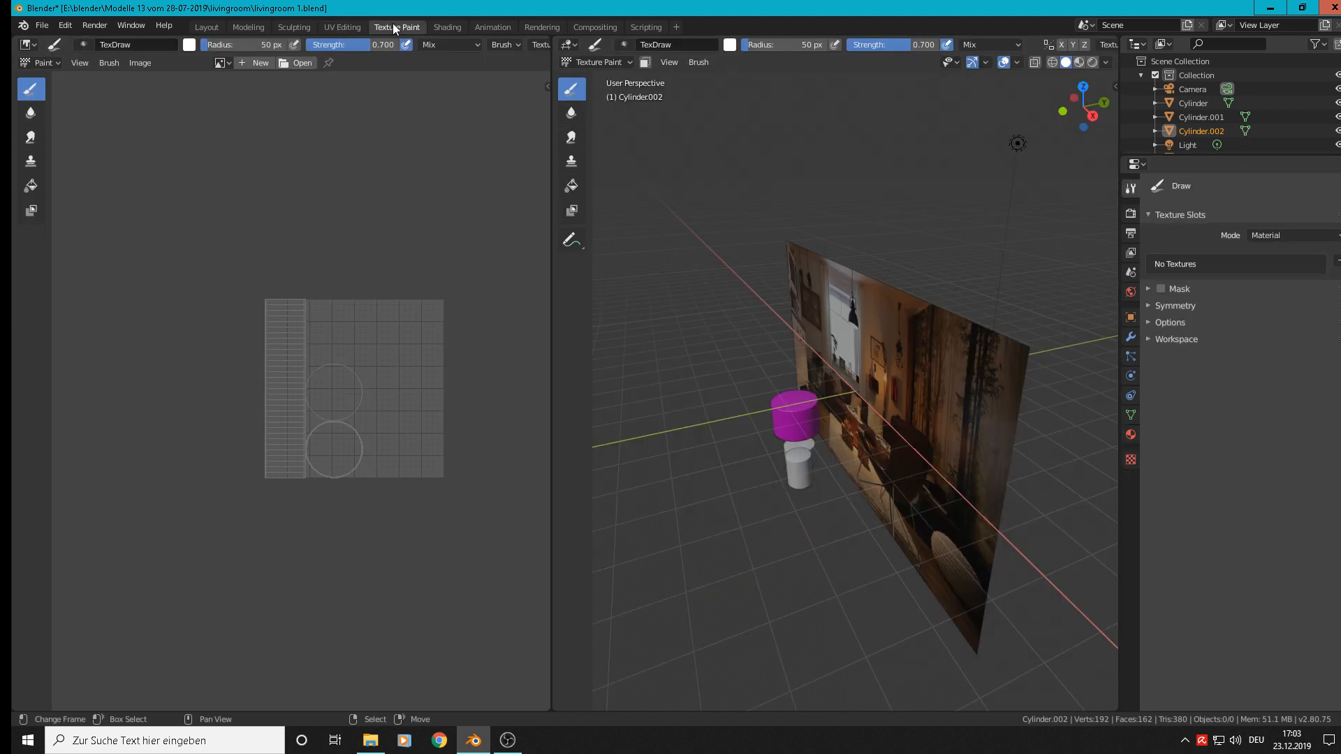
click(448, 27)
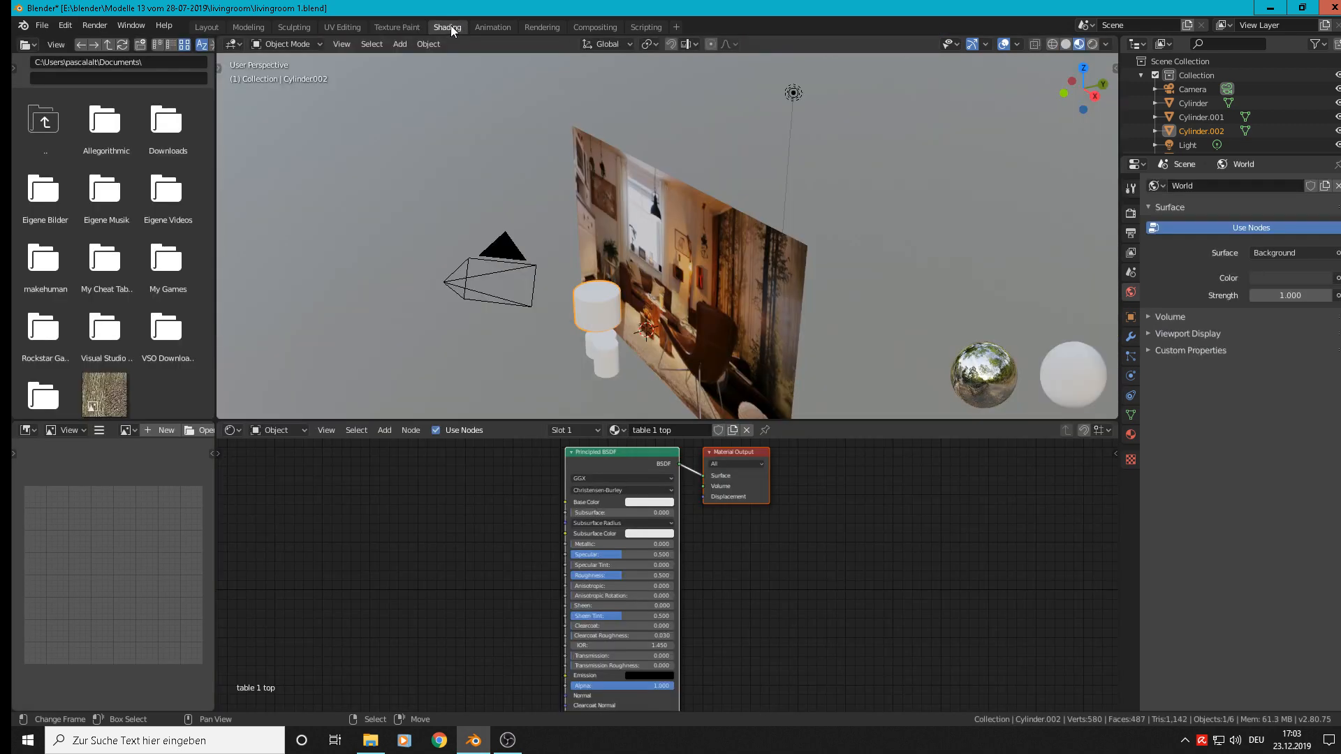
key(KP_Decimal)
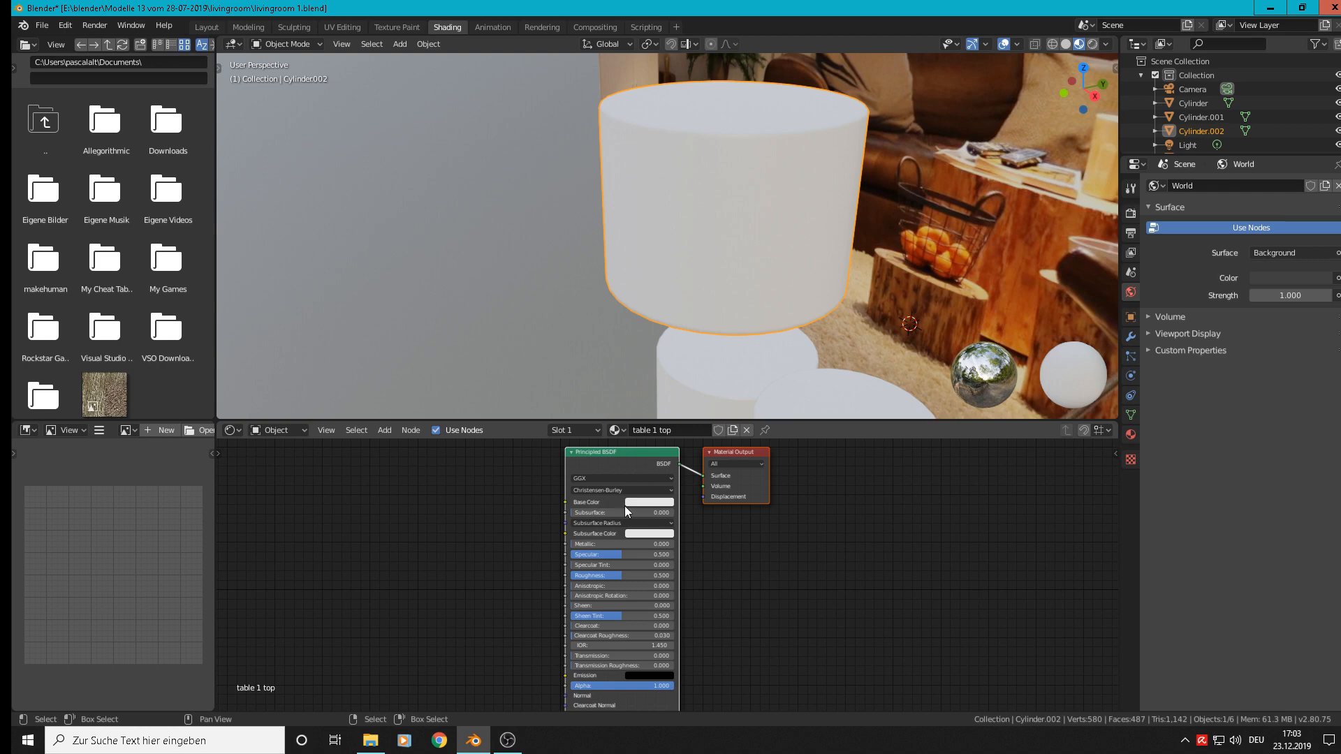
click(1129, 459)
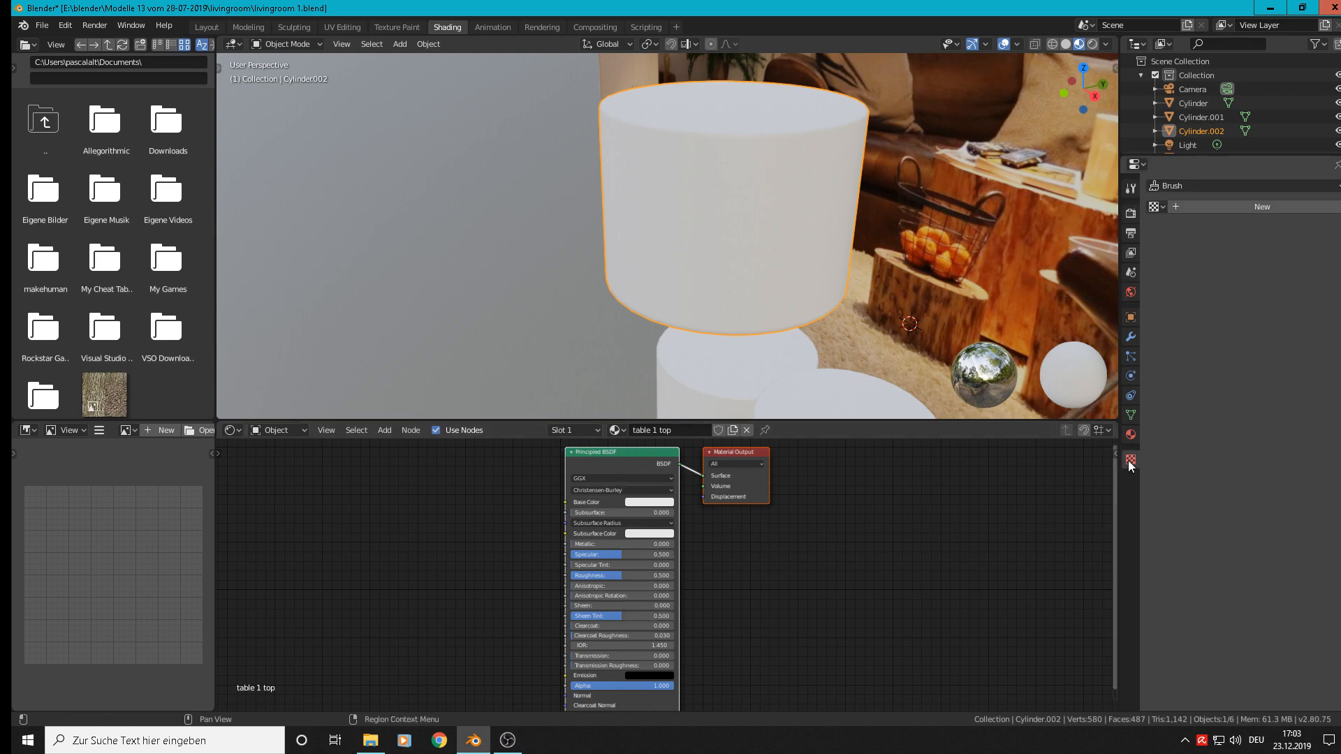
click(1130, 435)
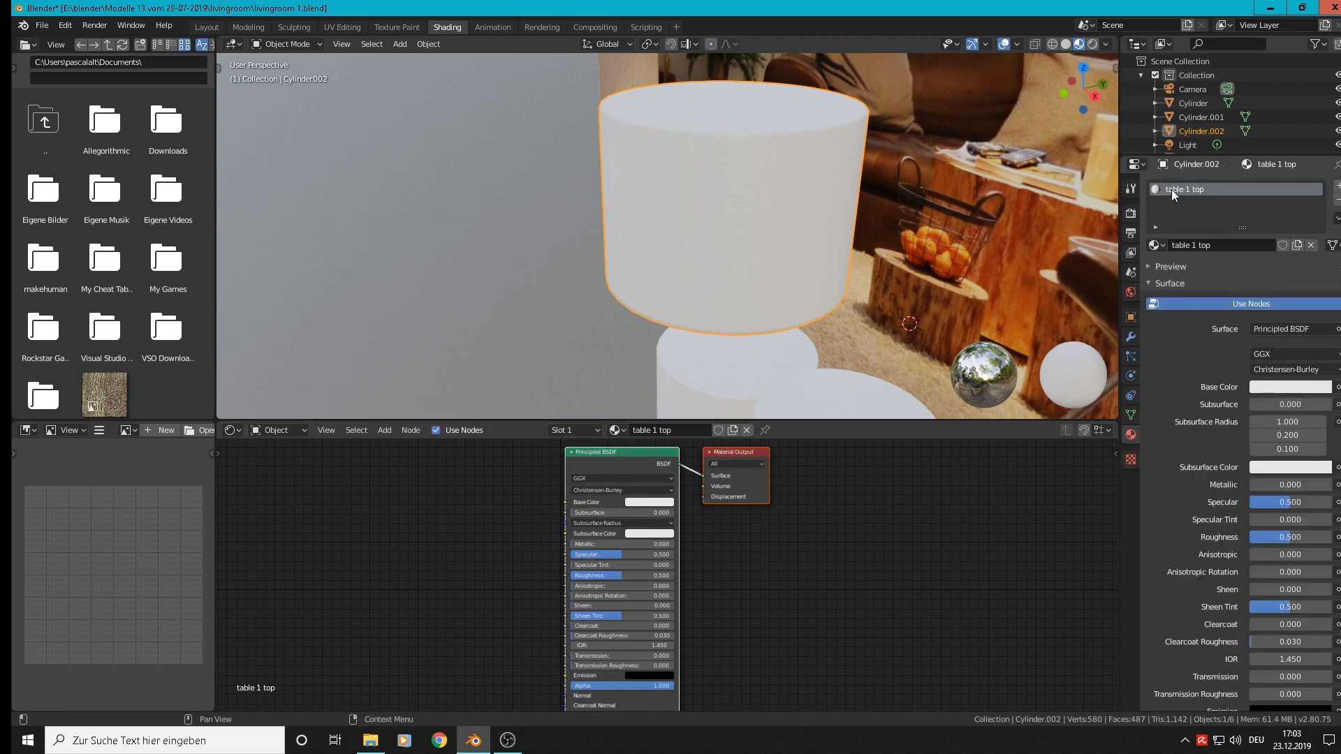
- Add an Image Texture node to the "table 1 top" material and connect its Color output to the Principled BSDF's Base Color
middle_drag(734, 585, 830, 581)
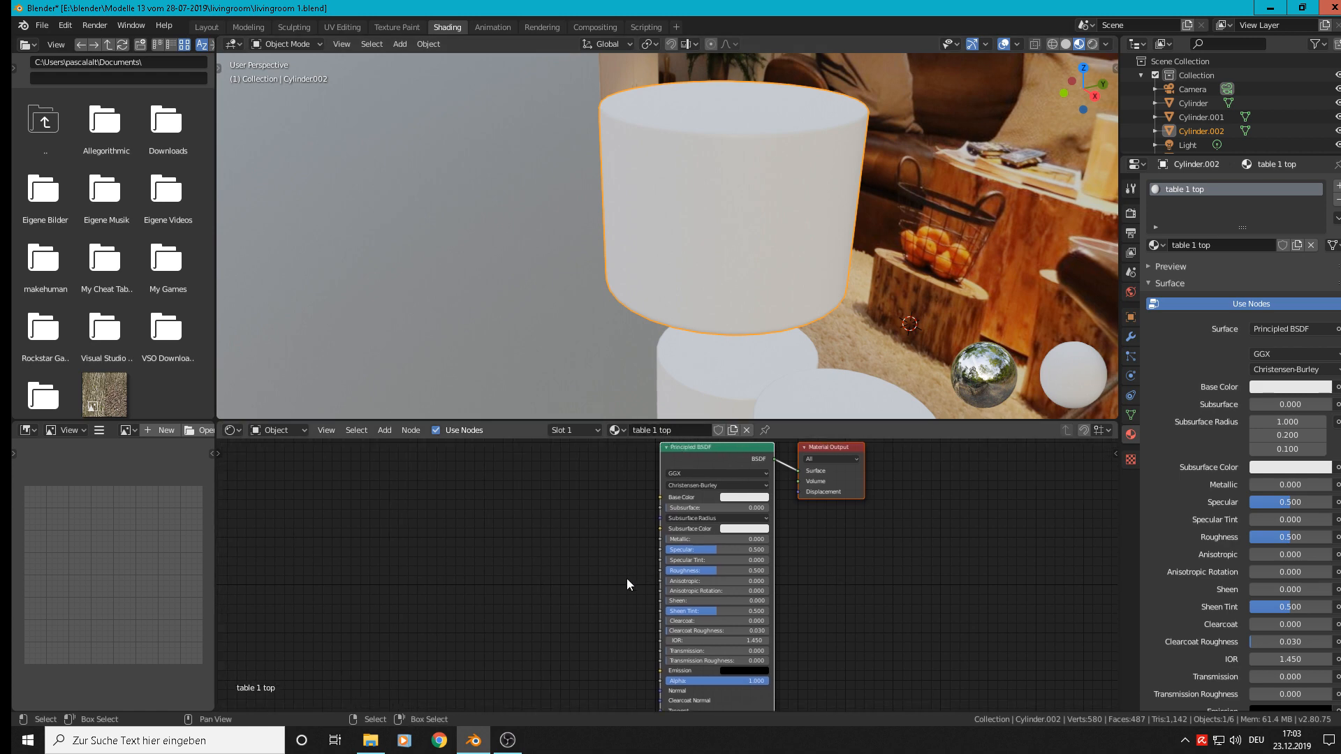
middle_drag(602, 536, 736, 569)
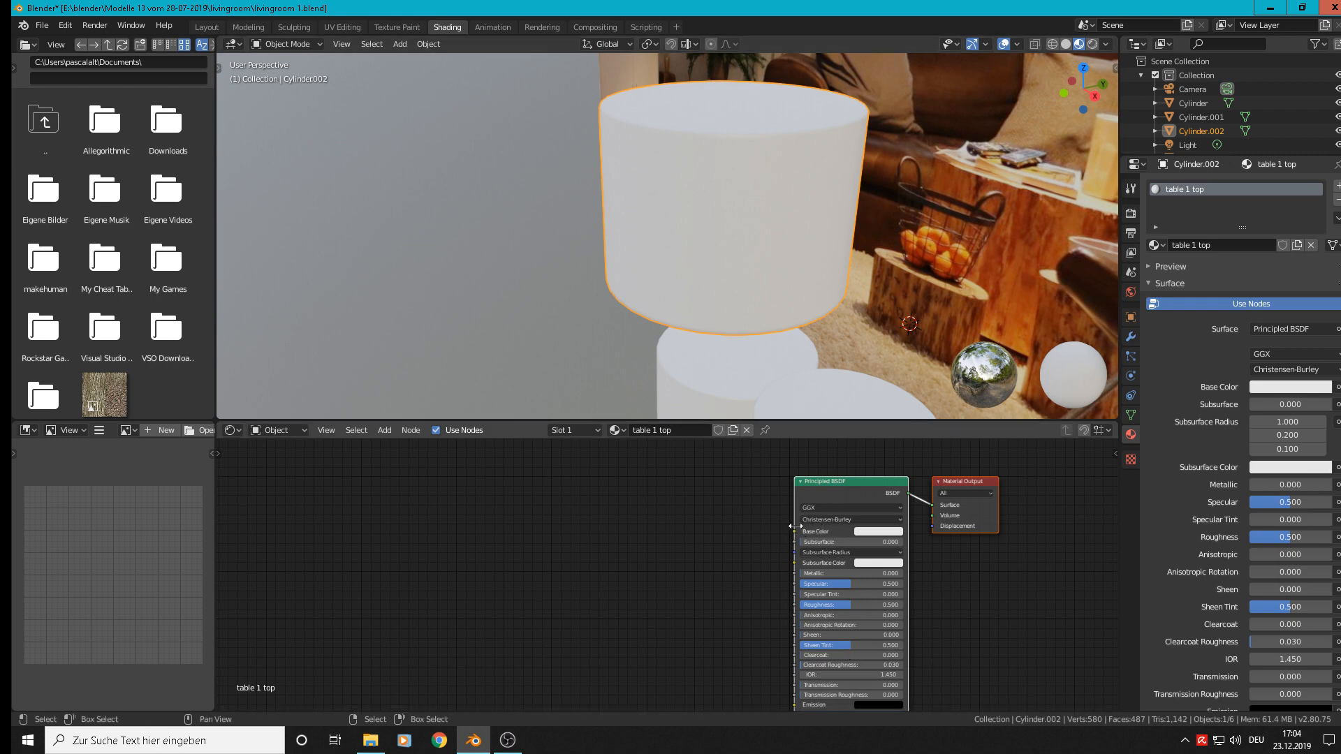
scroll(701, 569, up, 2)
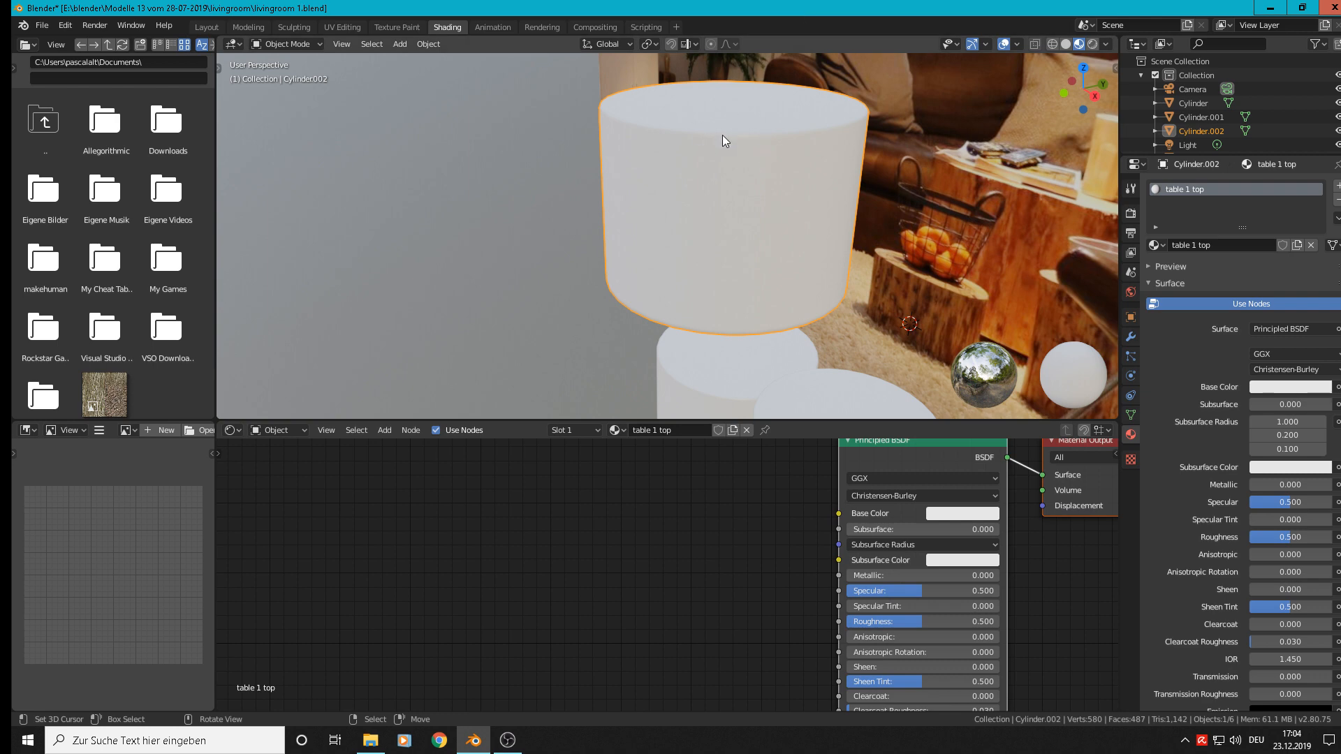
click(392, 431)
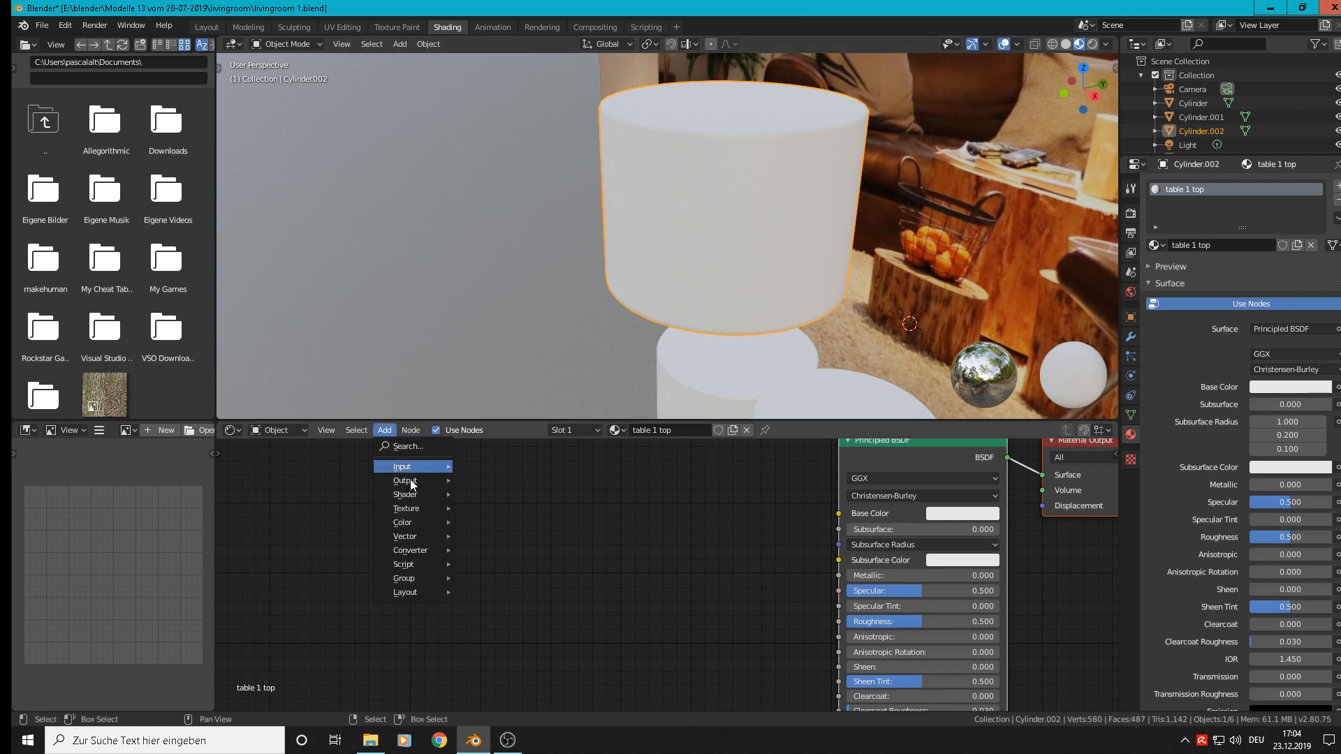
mouse_move(415, 507)
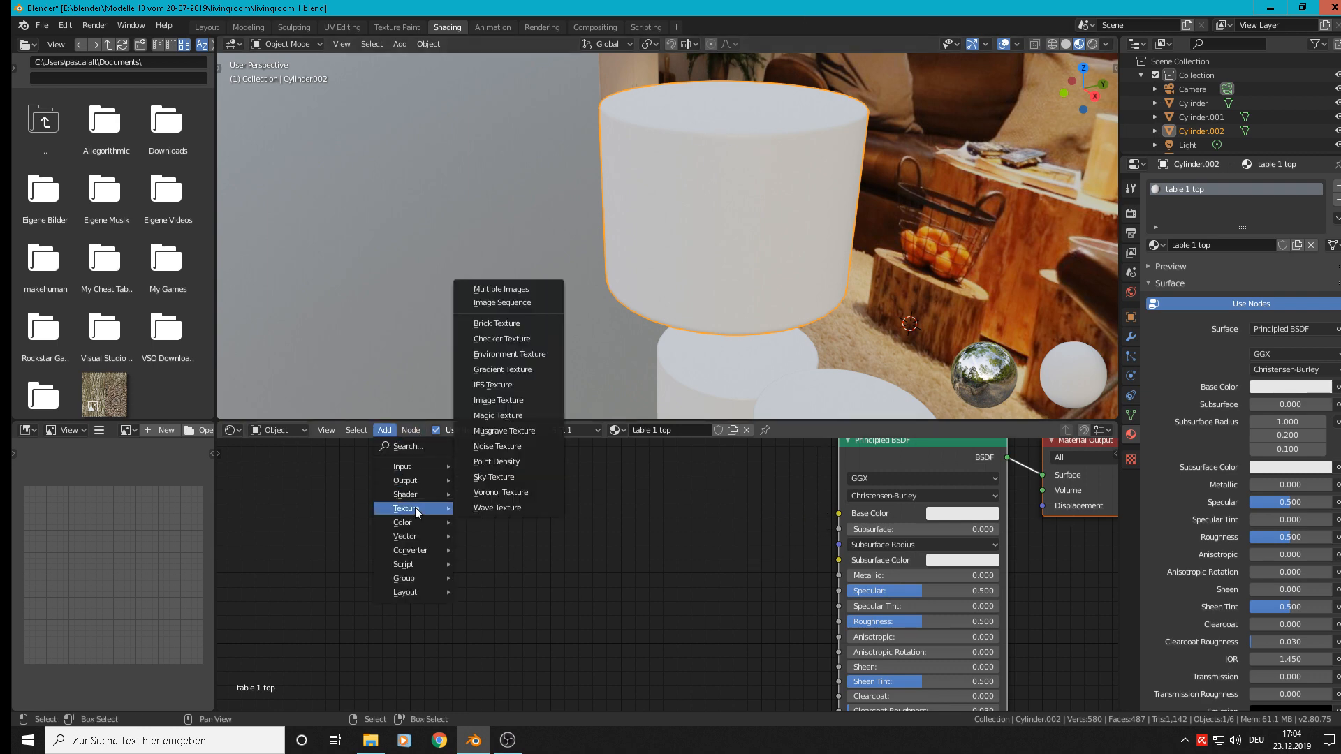
click(531, 399)
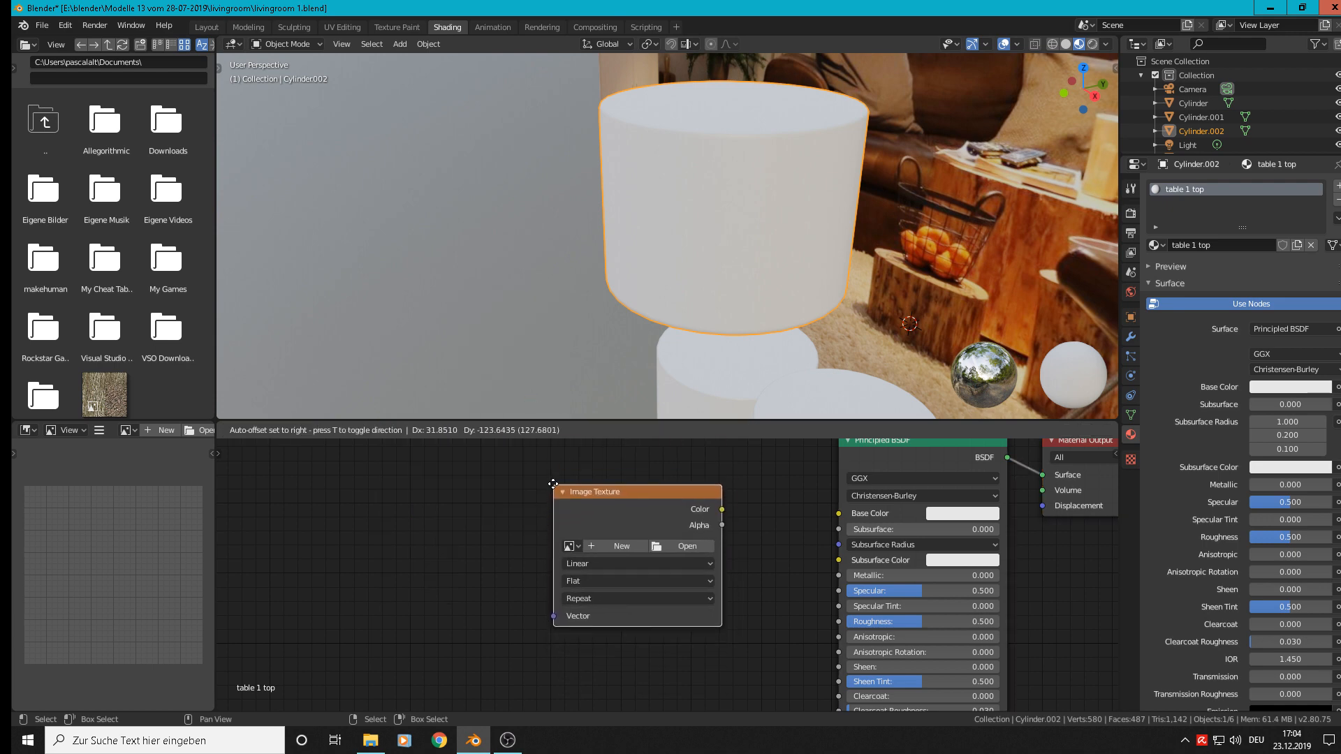
click(554, 482)
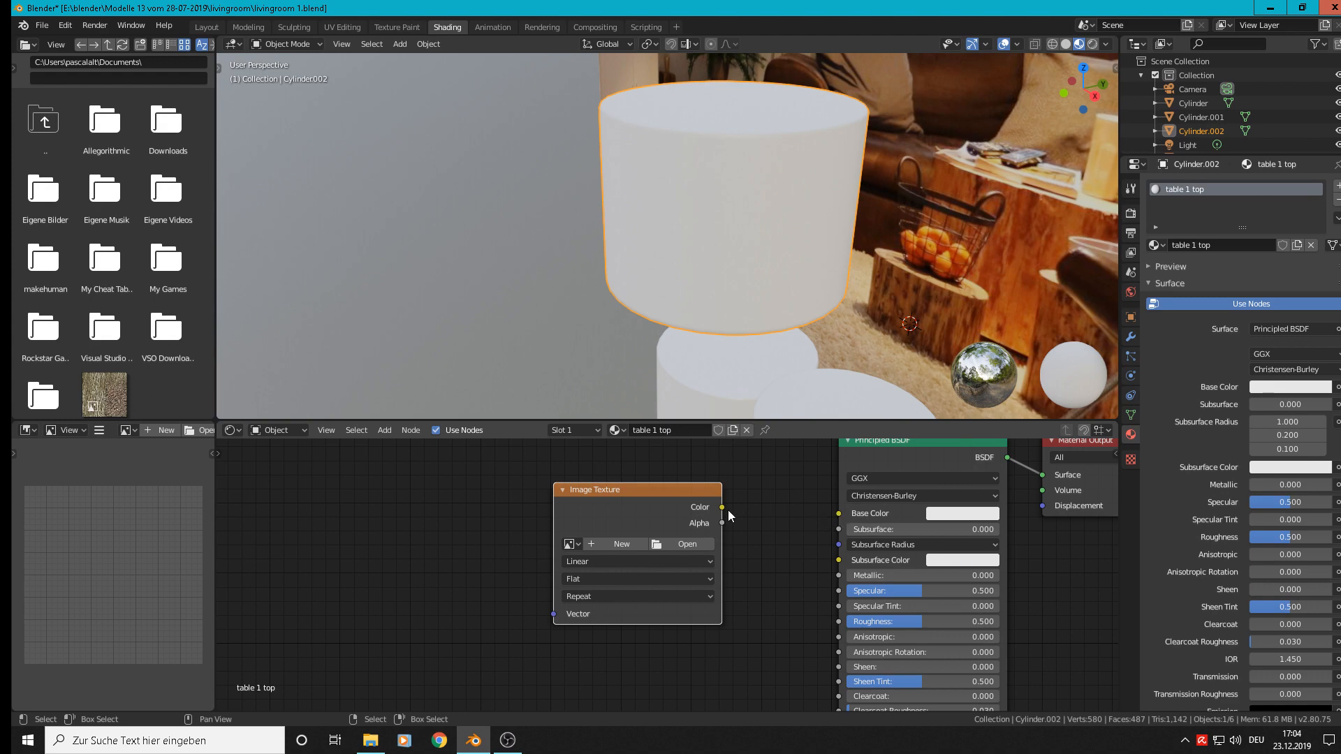
drag(723, 509, 851, 513)
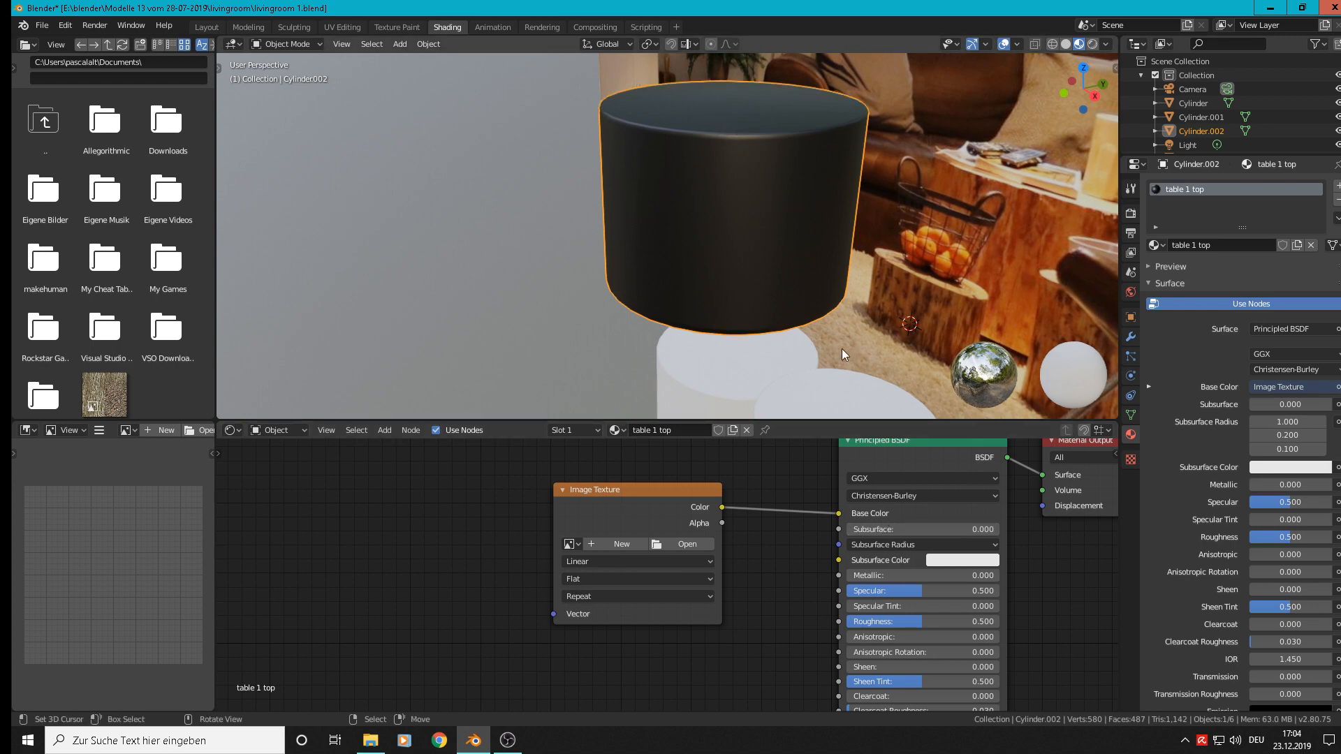
- Load baumscheibe1.png from the texturen folder into the Image Texture node, browsing the images as thumbnails
click(683, 545)
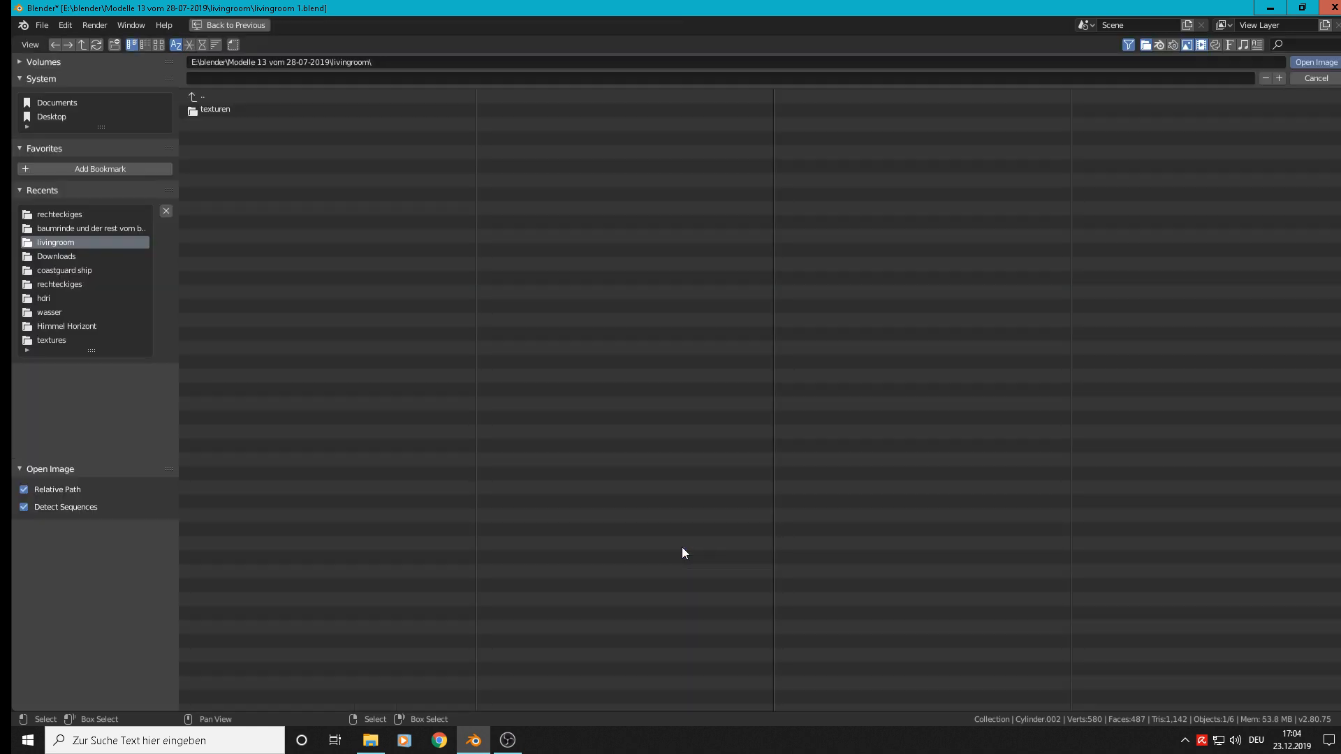
click(221, 109)
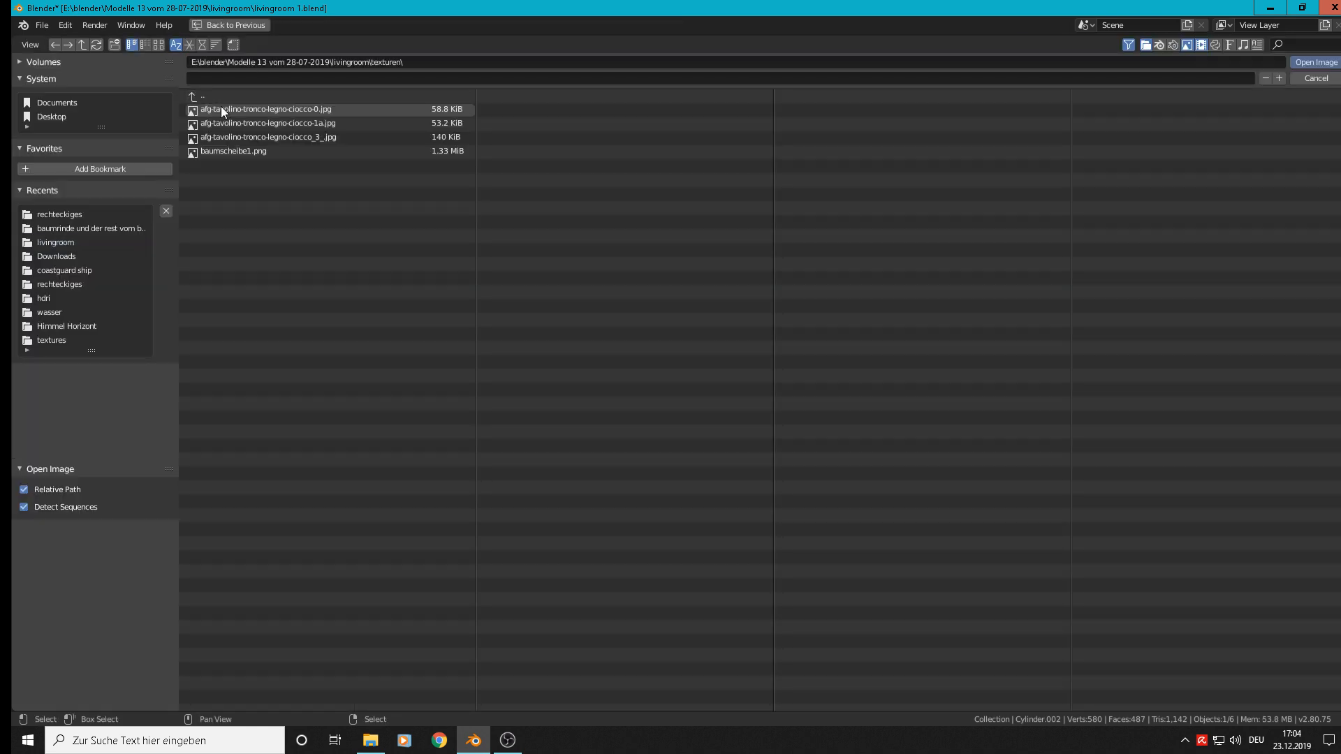
click(159, 44)
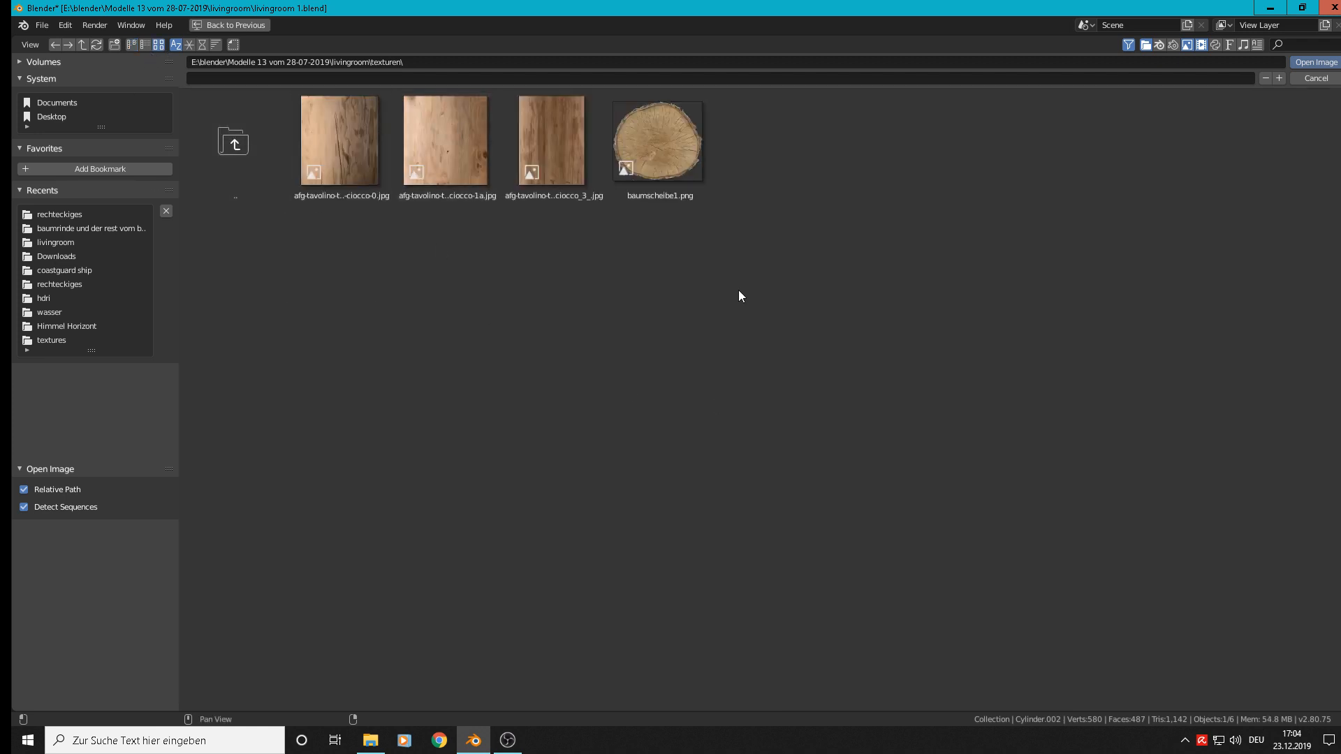
double_click(661, 141)
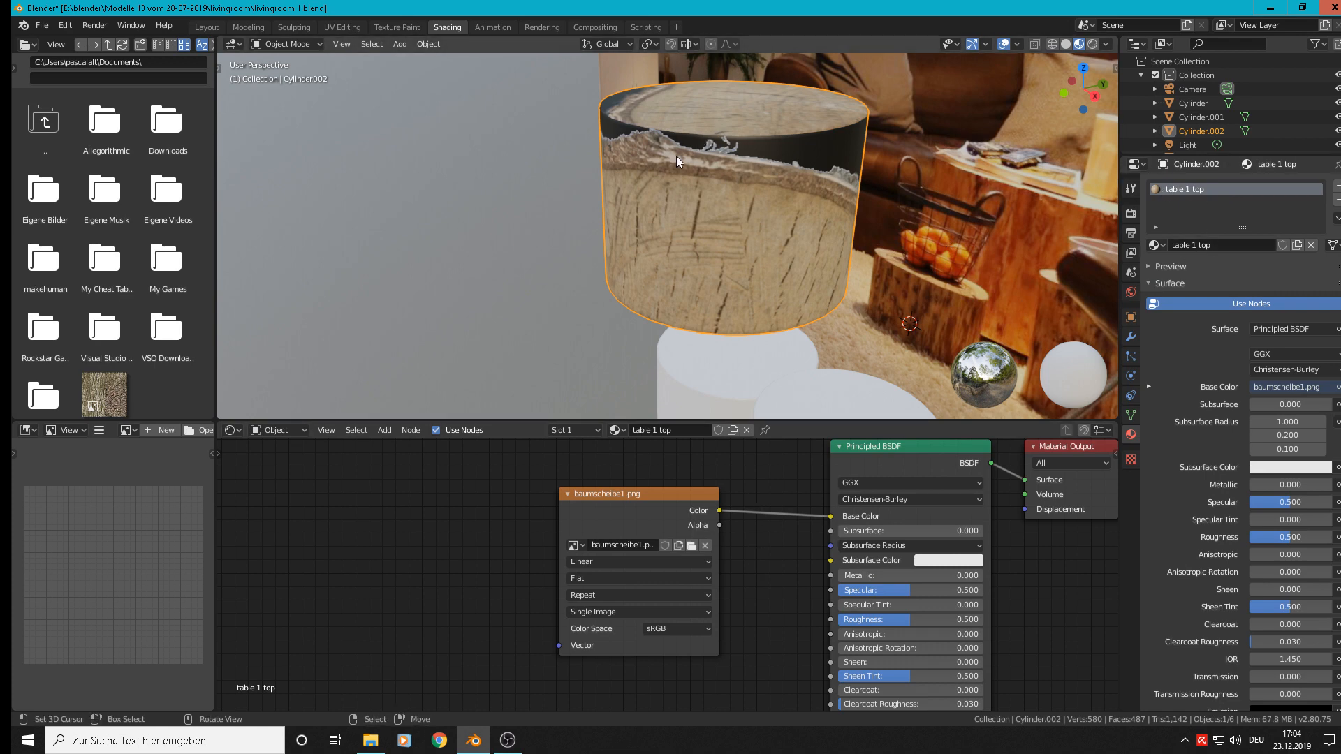
- In the UV Editing workspace, move the top face's UV island to the centre of the tree slice and scale it up about 2.7 times
click(337, 28)
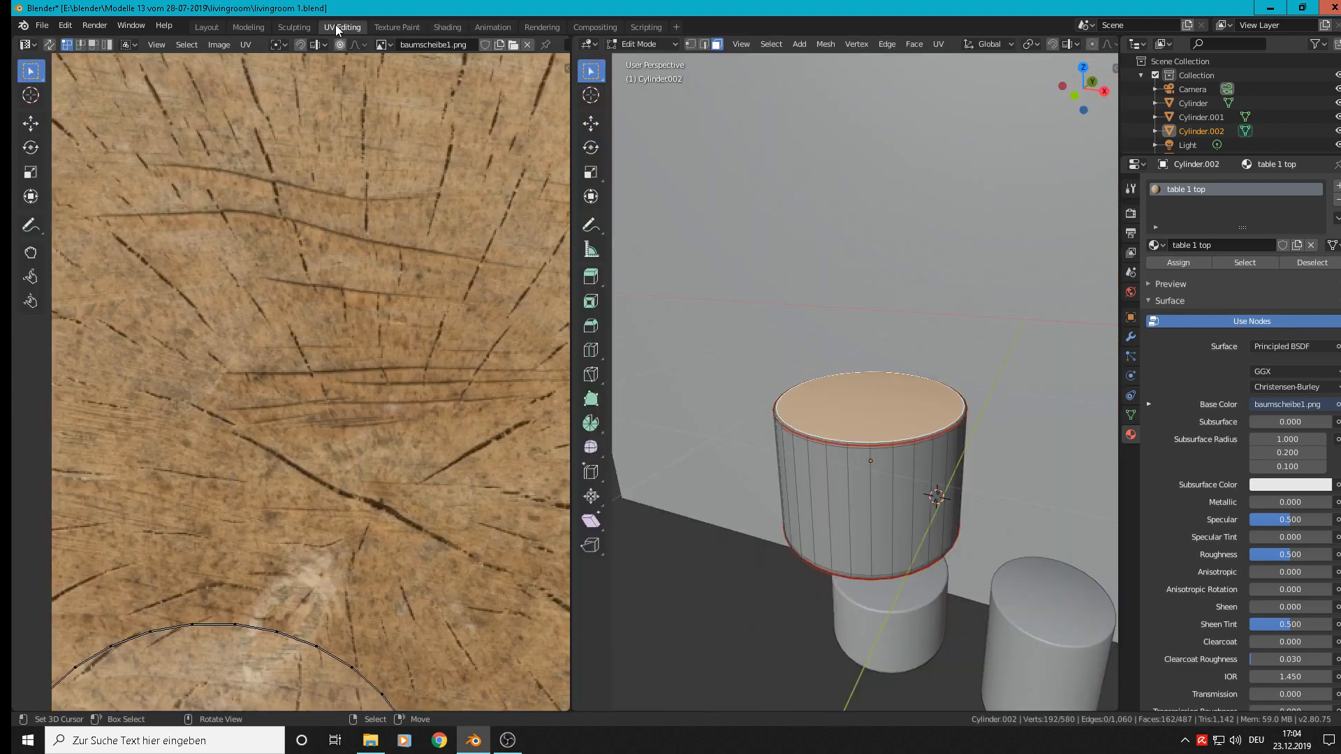
scroll(372, 300, down, 5)
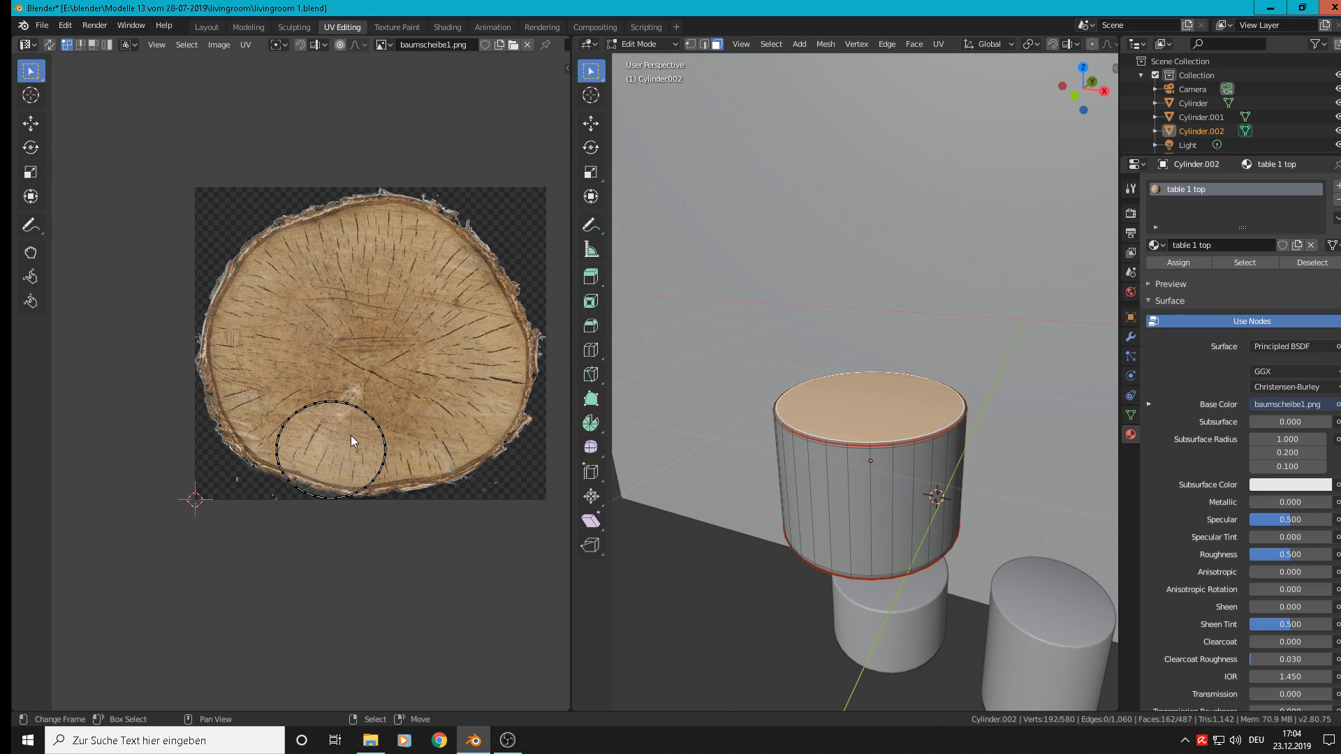
key(a)
key(g)
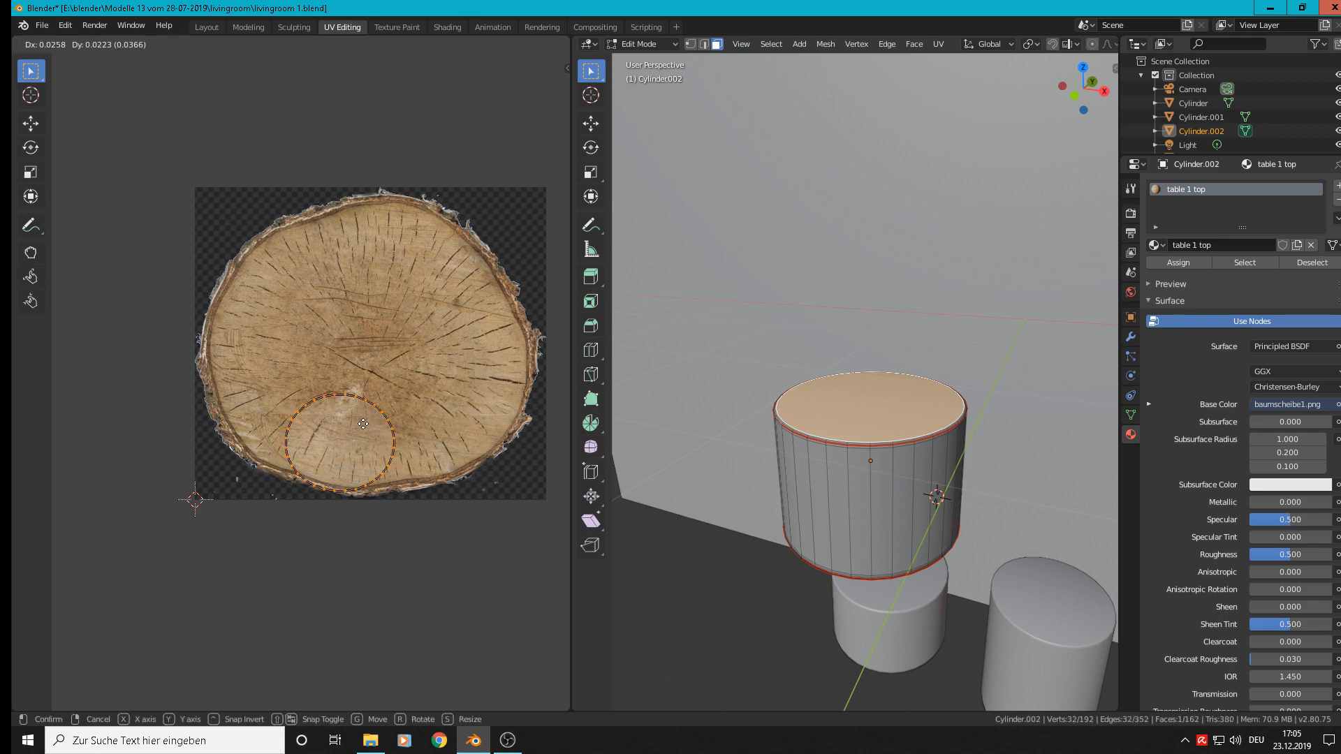
click(389, 342)
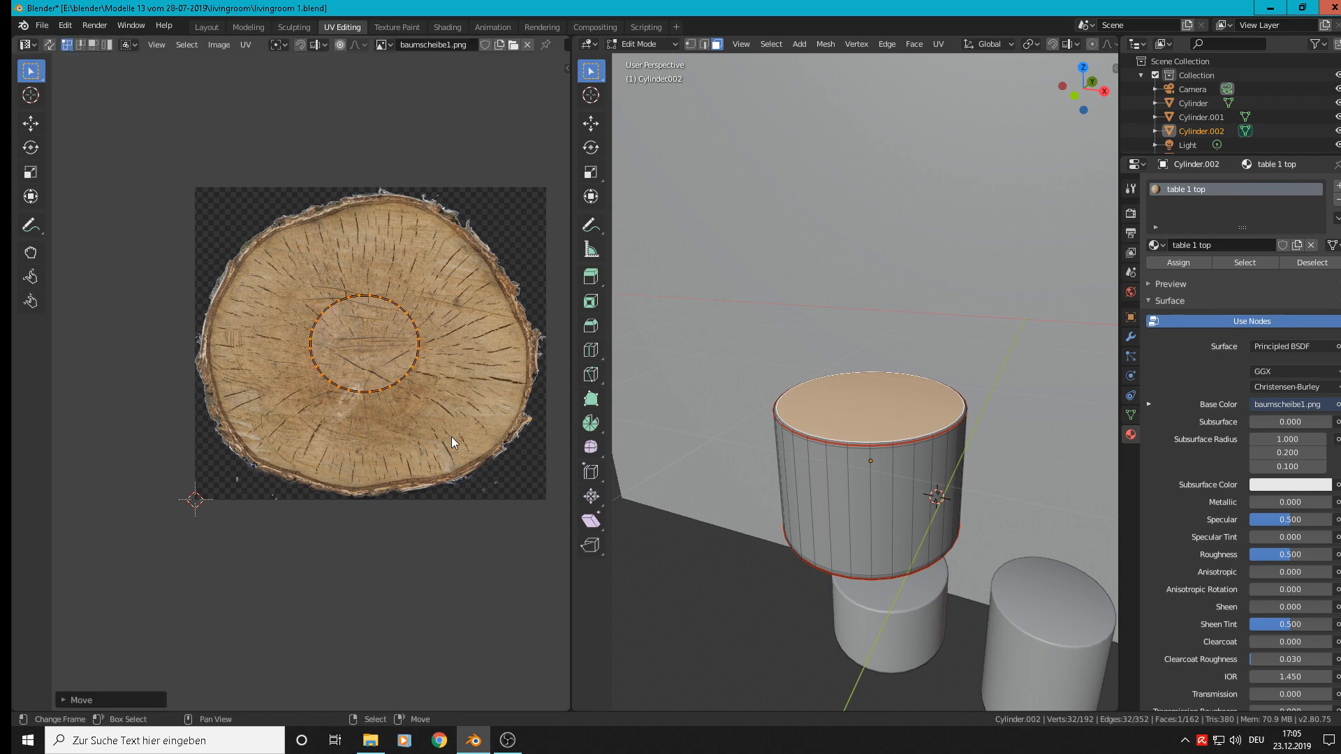
key(s)
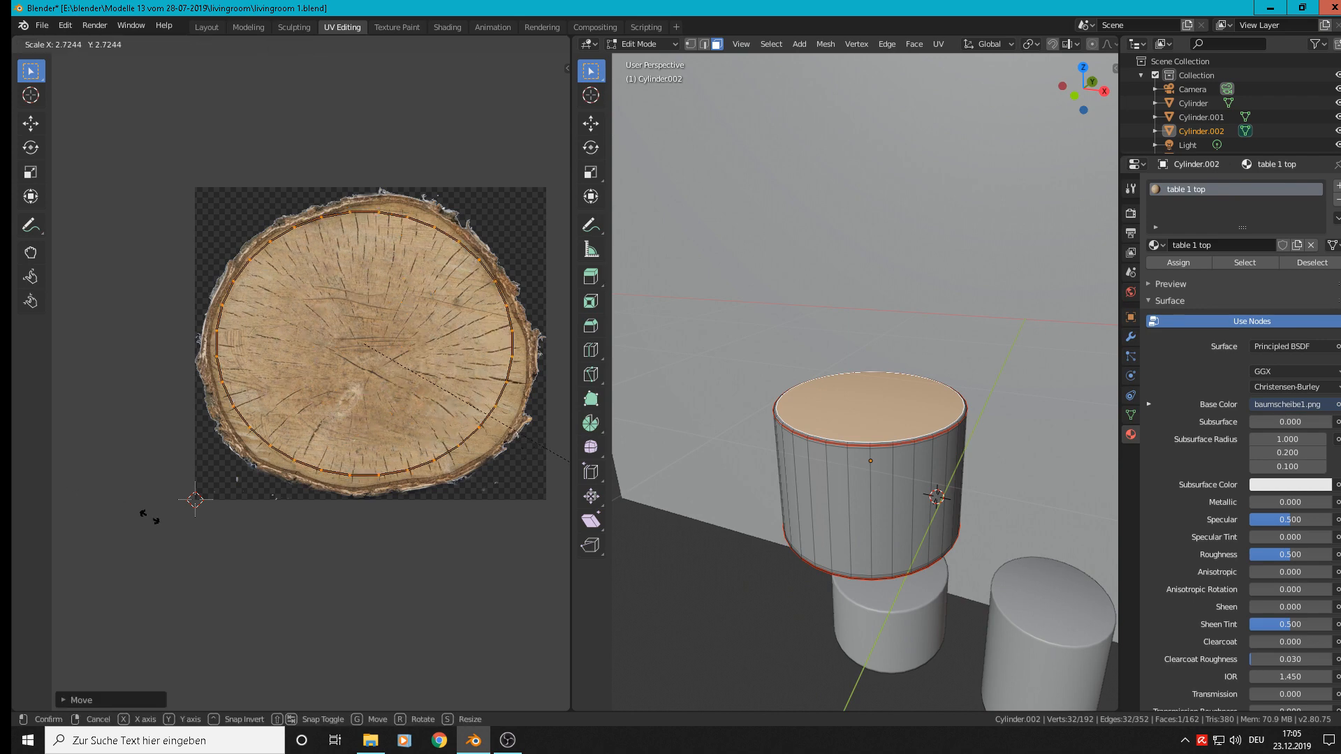
click(157, 516)
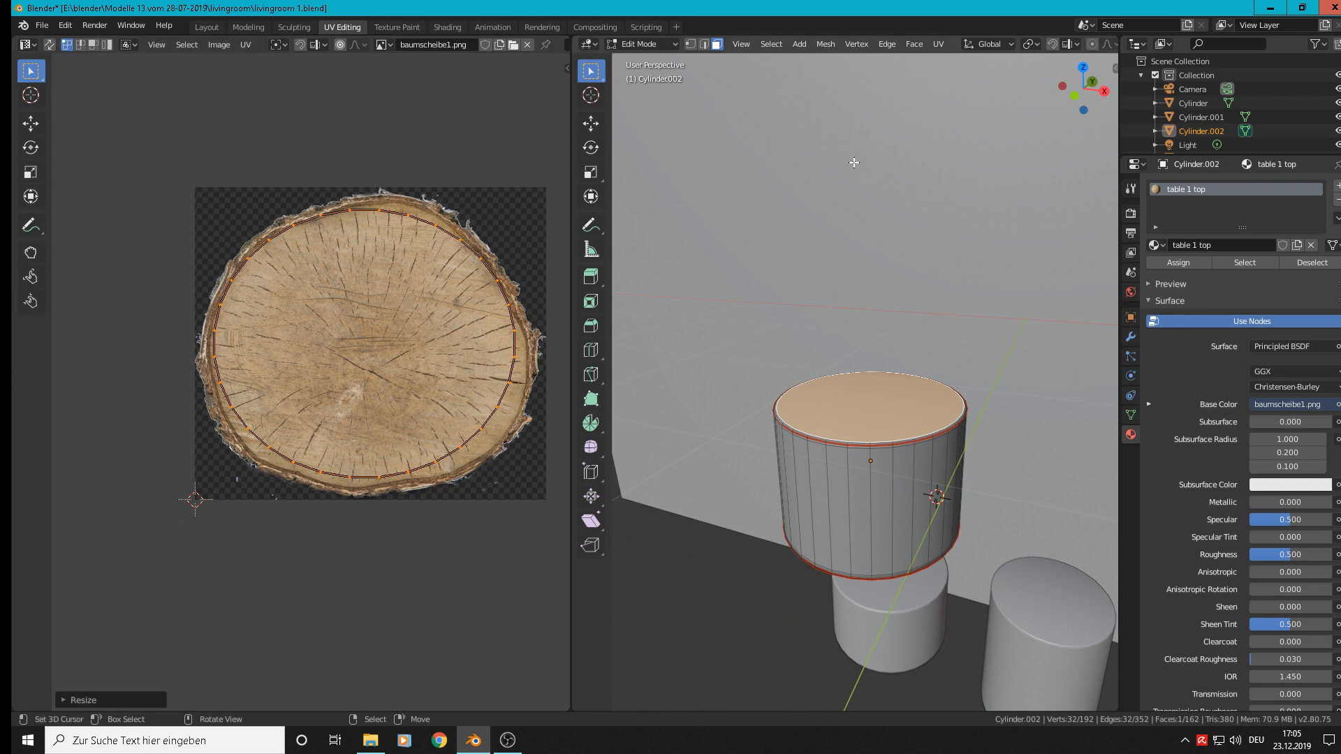
- Display the 3D viewport in LookDev shading to show the wood texture on the large cylinder
scroll(853, 162, up, 5)
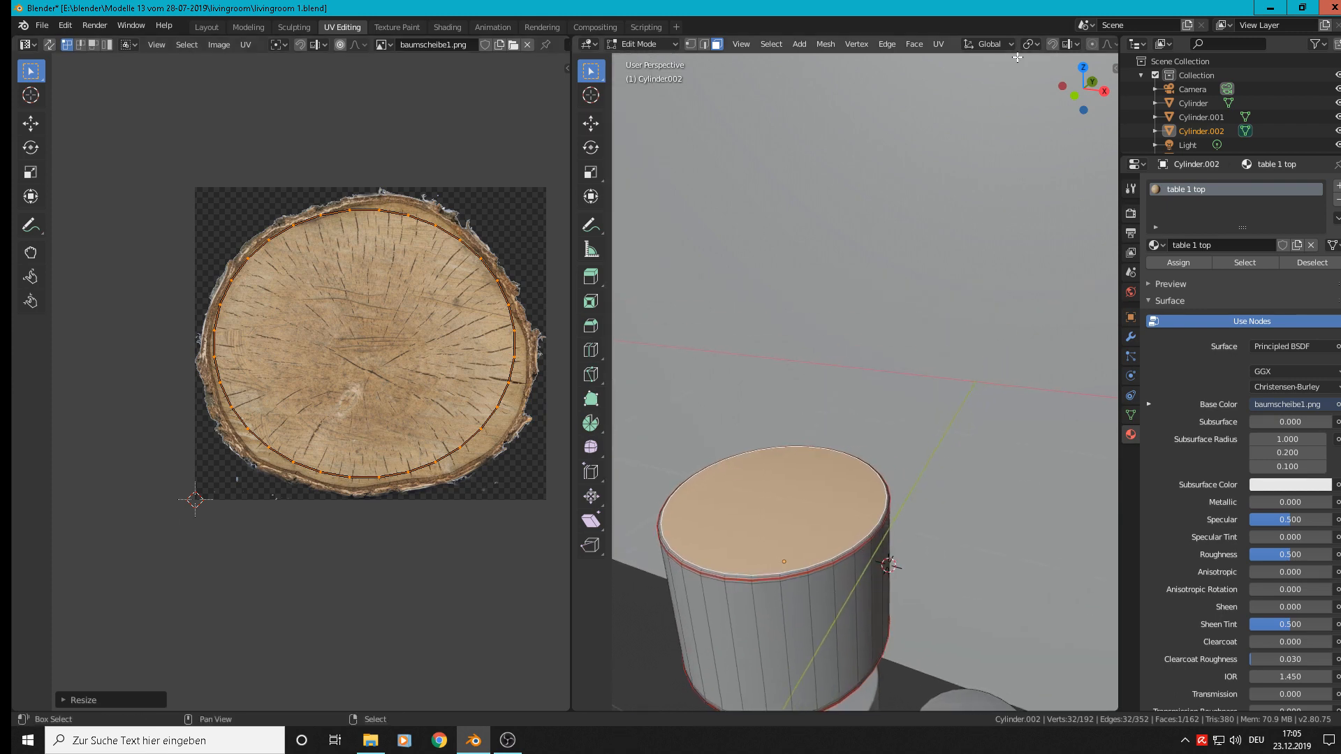
scroll(1023, 43, down, 6)
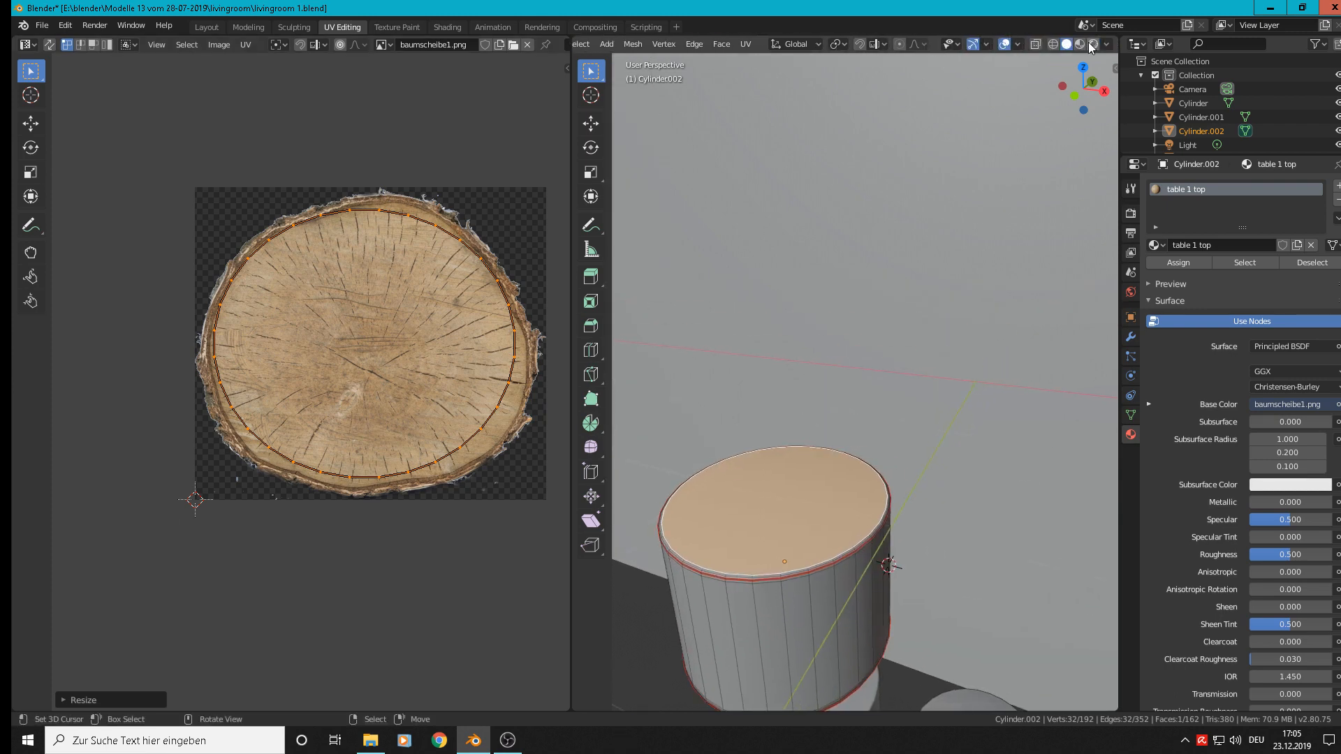
click(1080, 44)
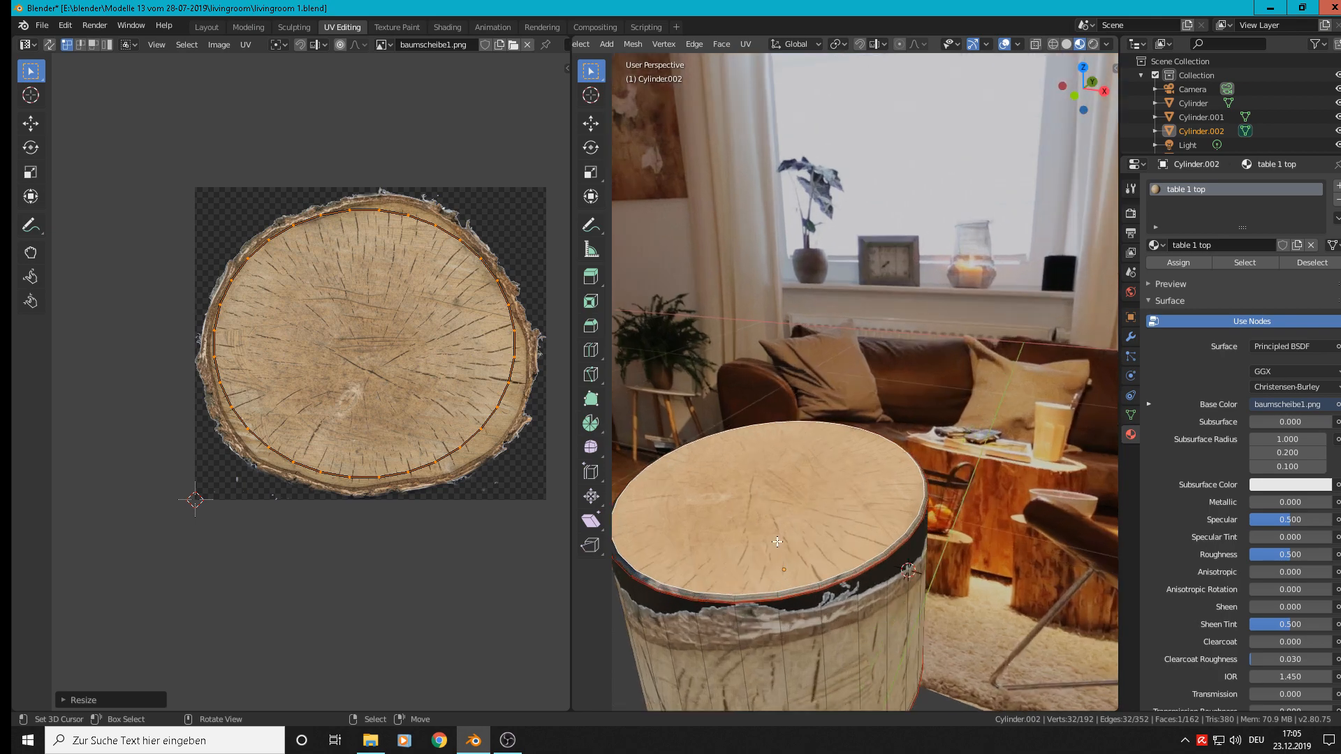
middle_drag(778, 542, 996, 395)
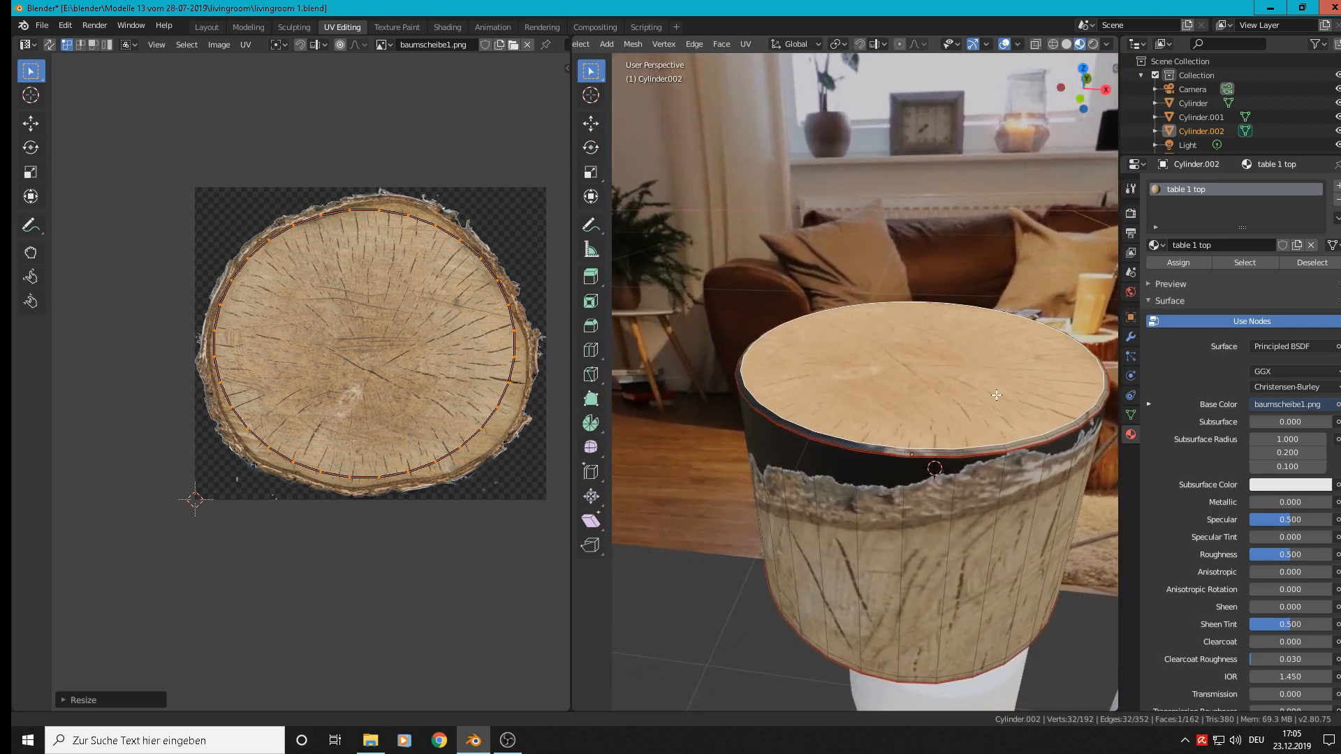
- Add the two bevel face loops around the large cylinder's upper rim to the top face selection
scroll(851, 472, up, 3)
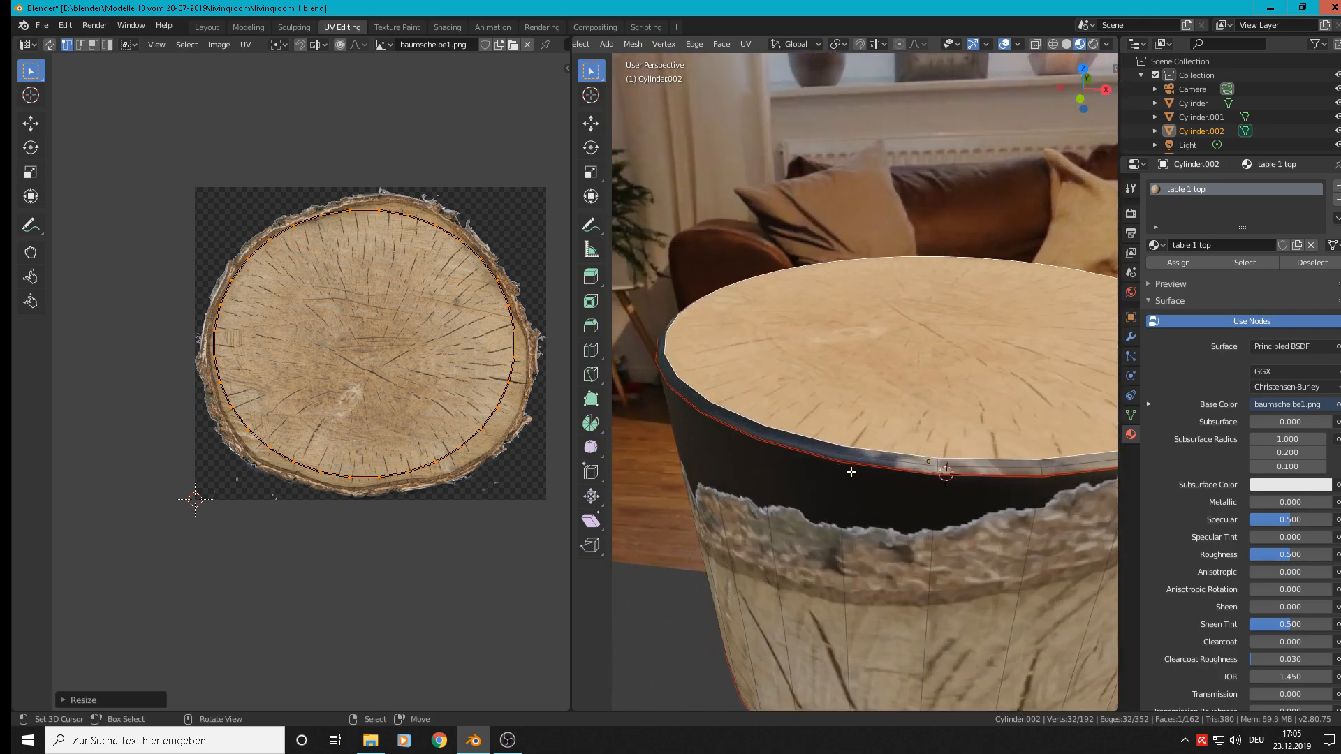
scroll(850, 472, up, 1)
alt+click(839, 445)
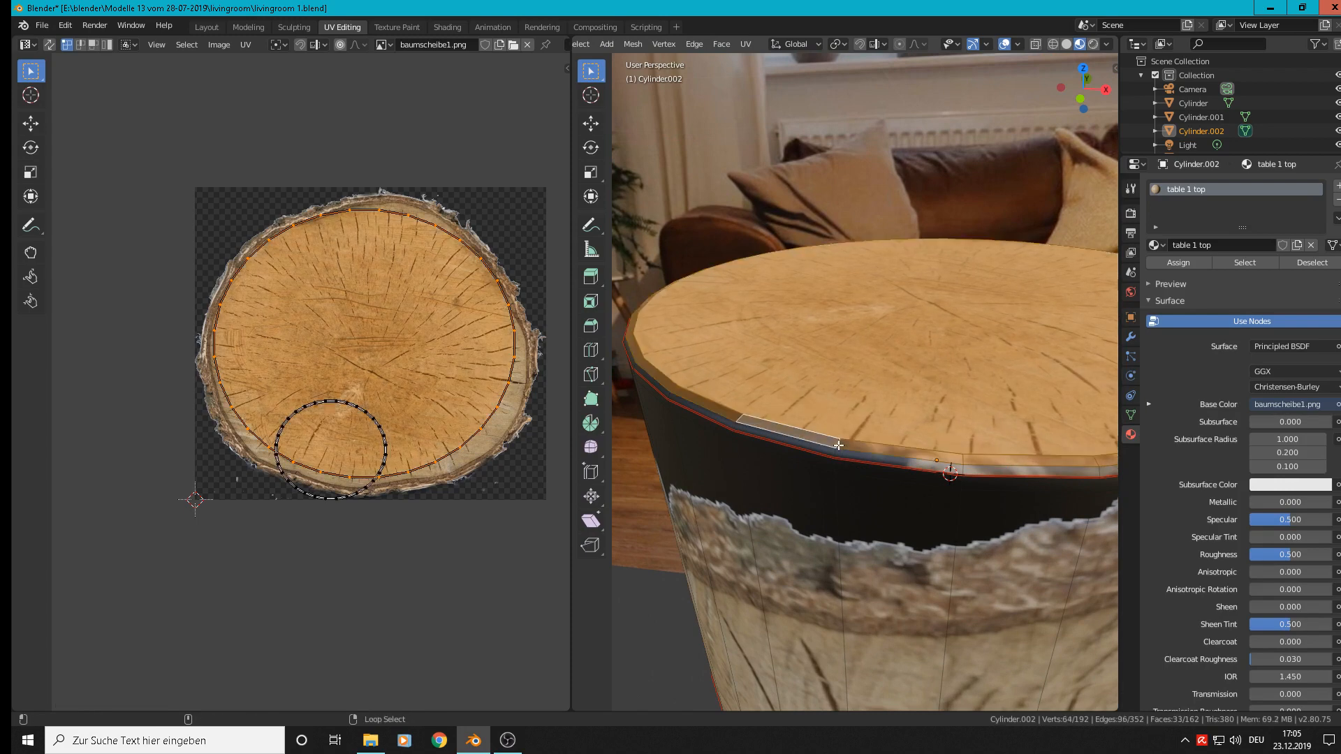
alt+shift+click(837, 452)
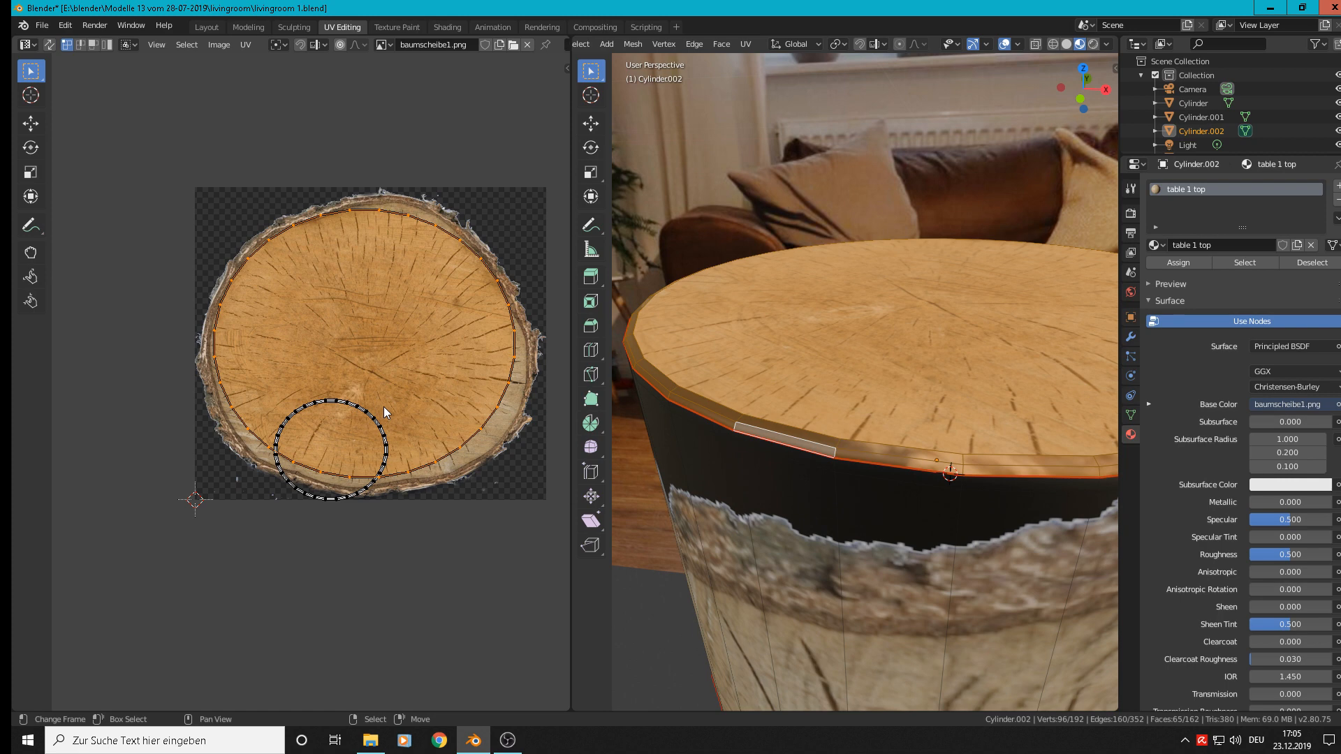
key(a)
key(g)
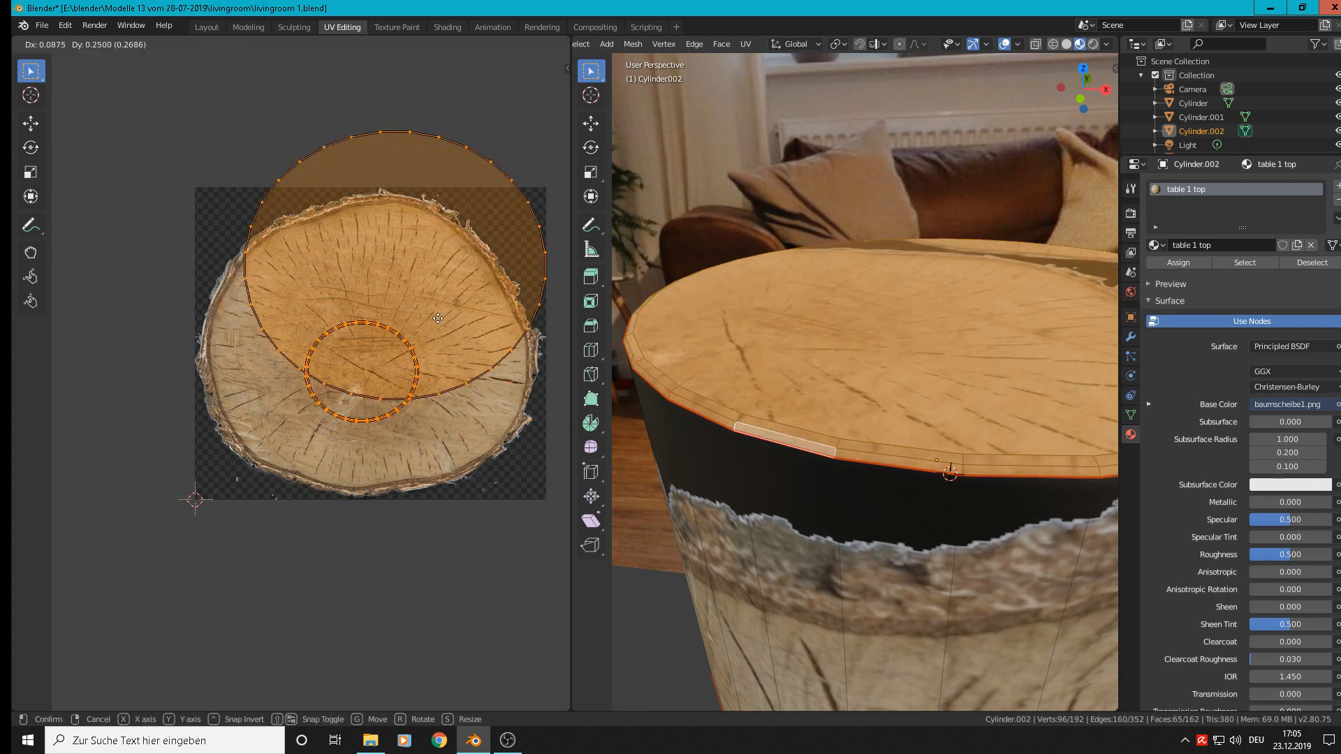
click(402, 403)
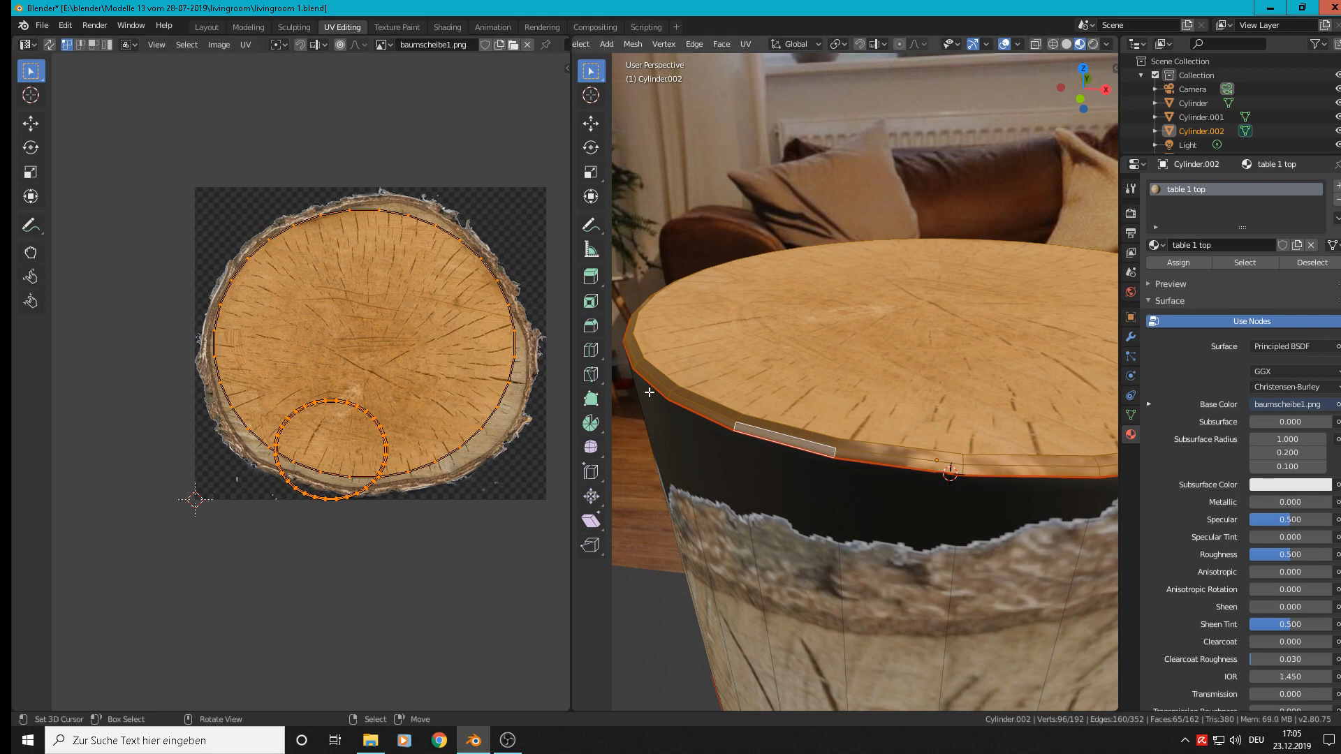
click(455, 405)
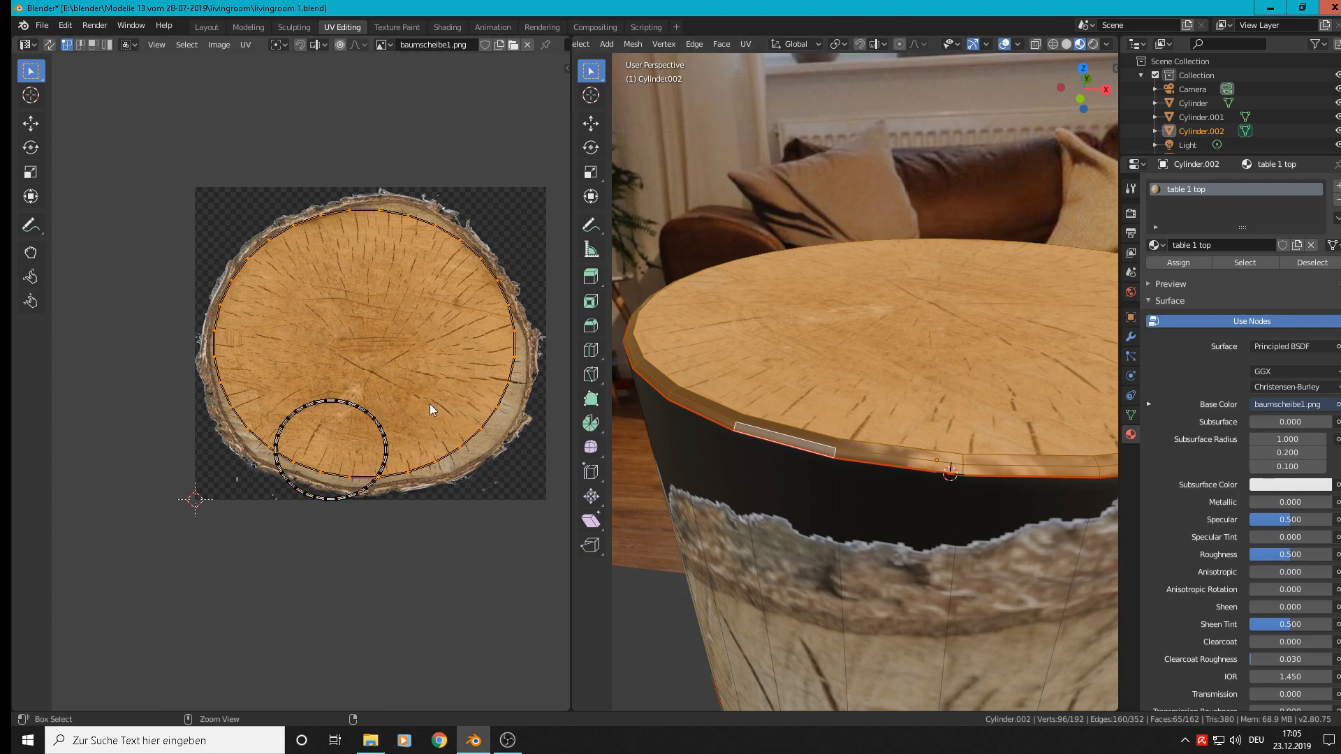
key(l)
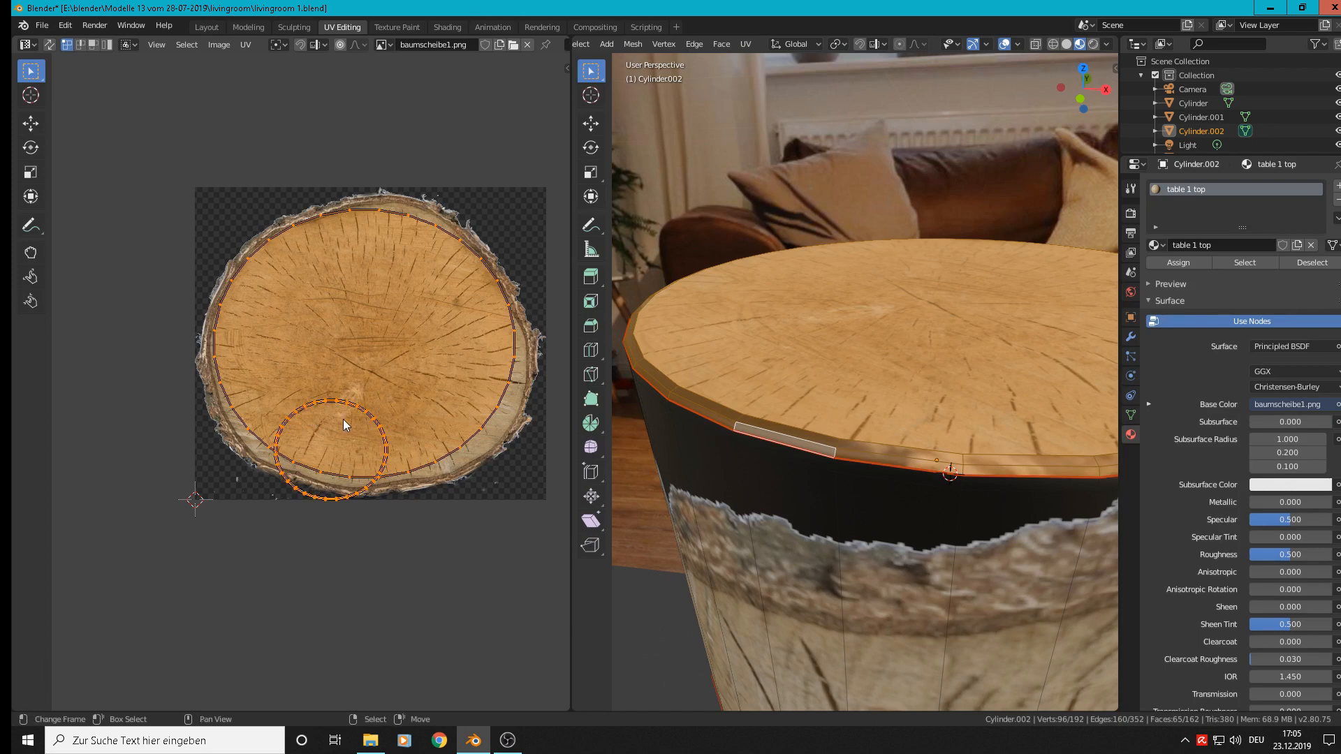
key(g)
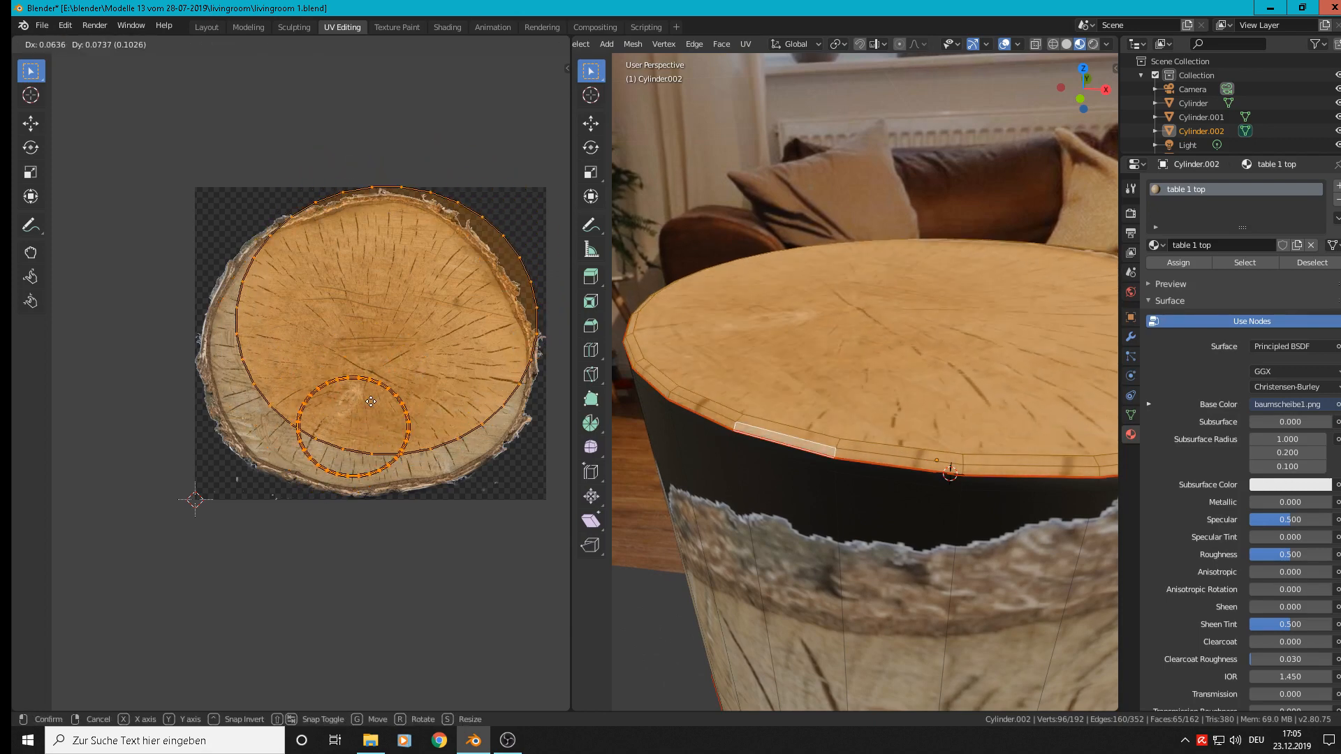
click(345, 425)
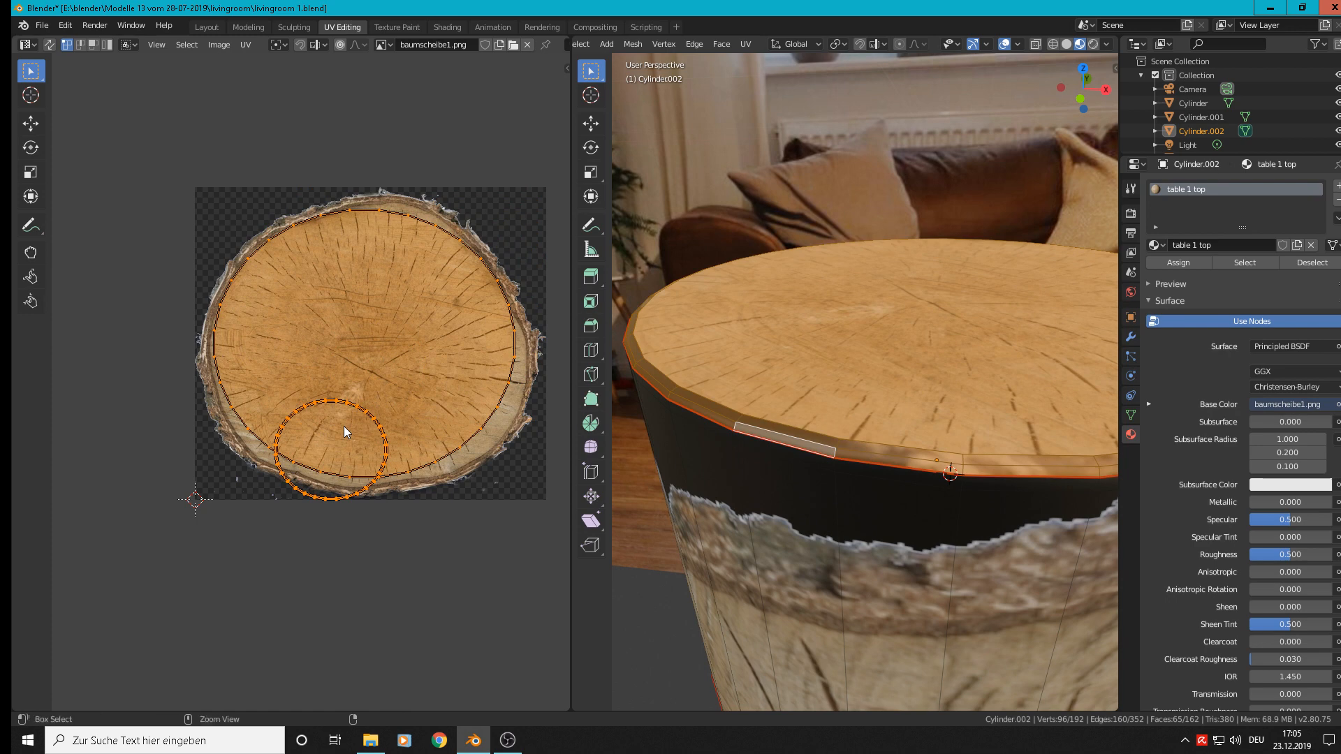
click(344, 426)
- Undo the added rim face selection and the scaling of the top face's UV island
key(ctrl+z)
key(ctrl+z)
key(ctrl+z)
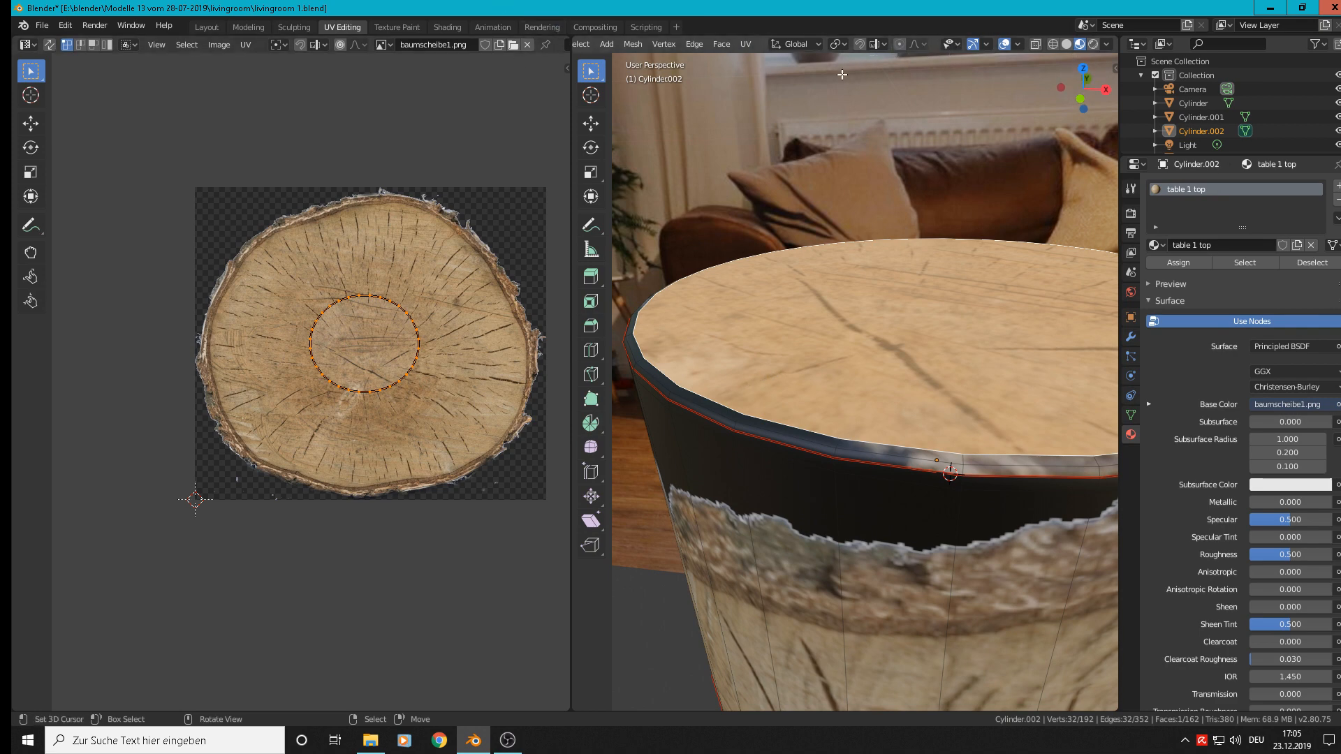
scroll(721, 43, up, 5)
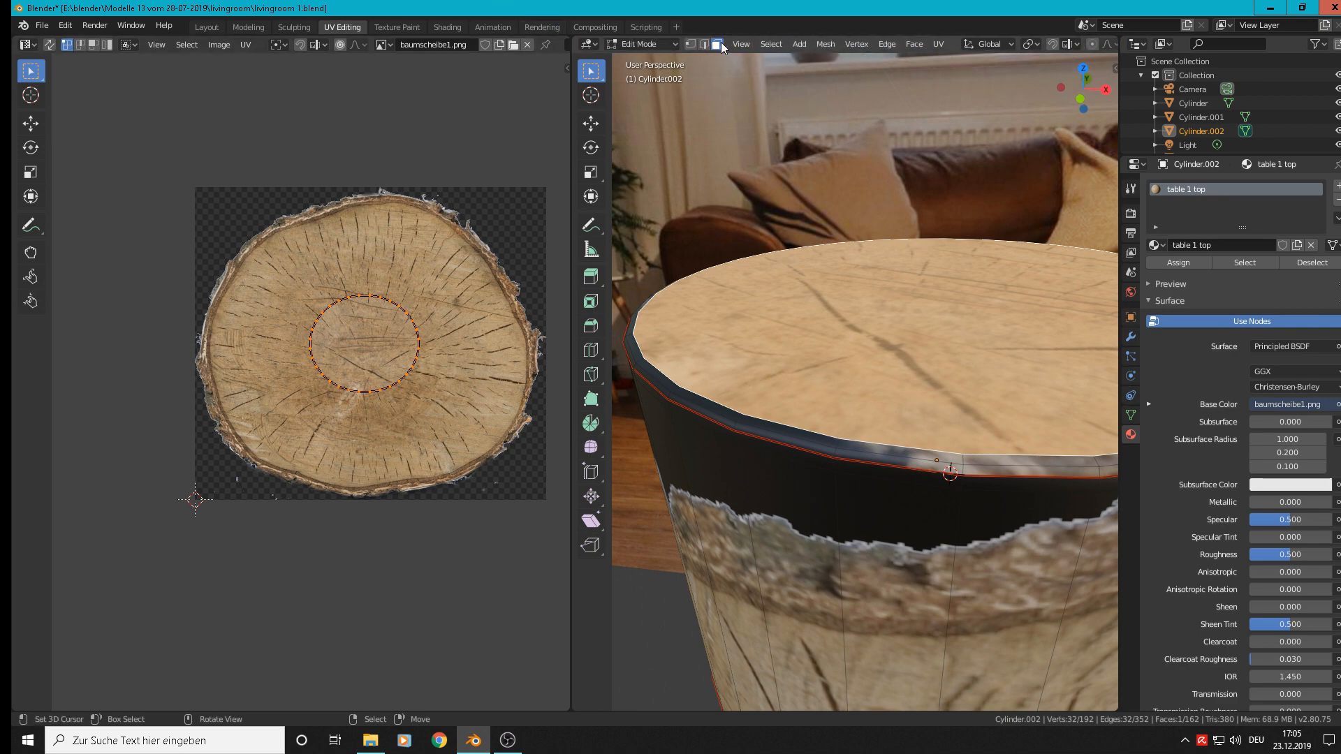
alt+click(739, 421)
alt+shift+click(738, 428)
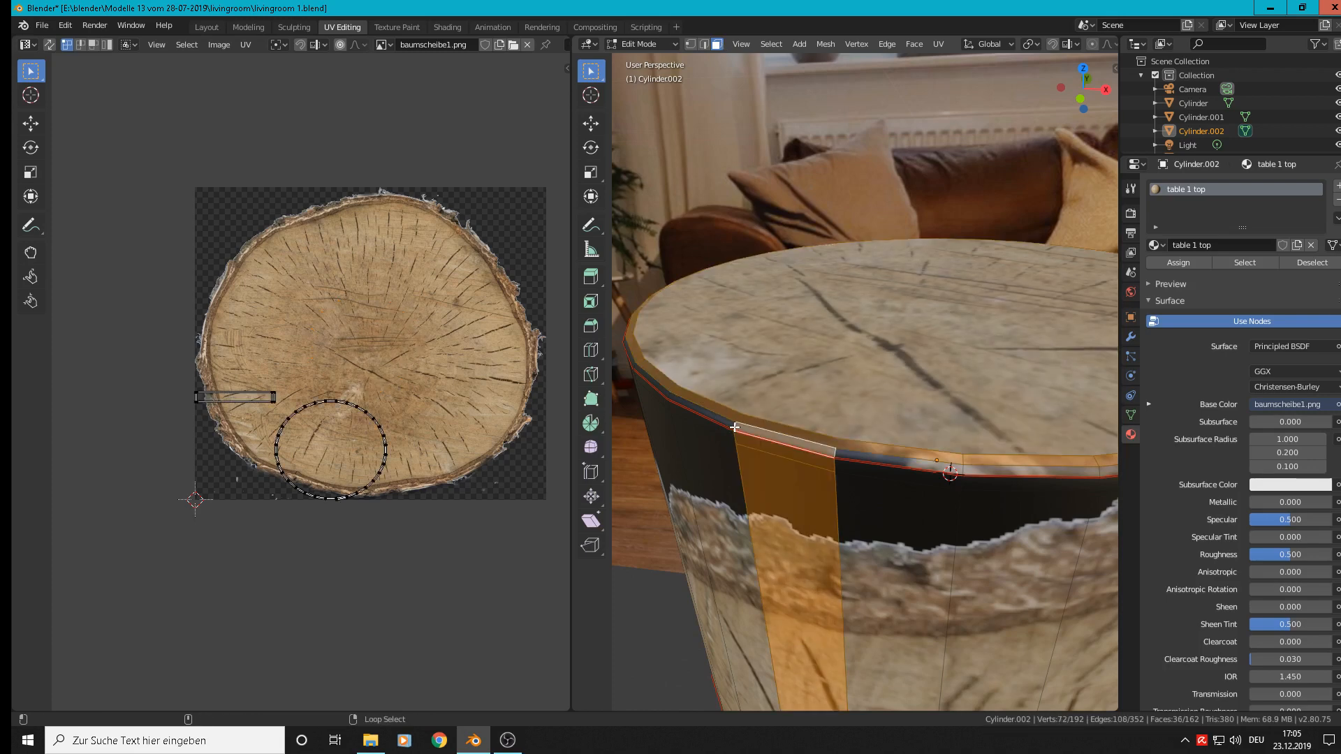
alt+click(735, 426)
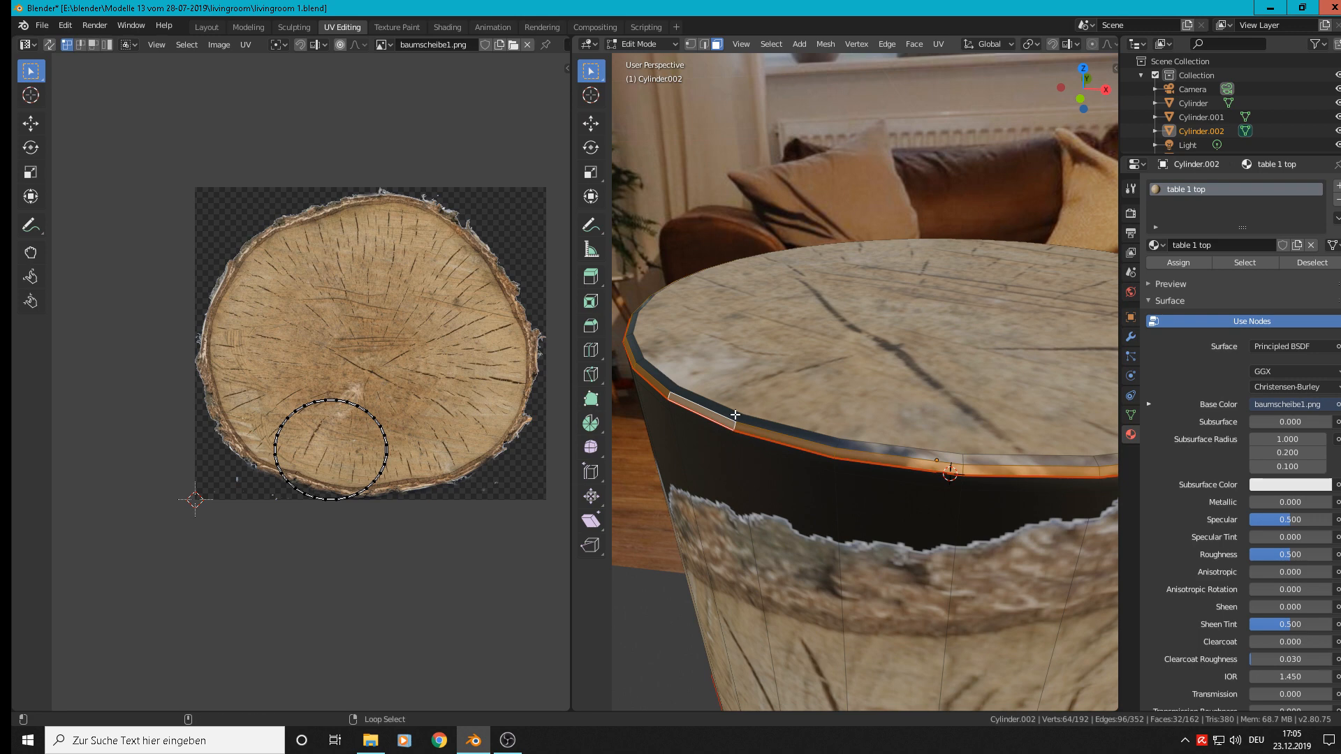
alt+shift+click(737, 417)
- Select the large cylinder's top face and grow the selection twice to include both bevel loops around the rim
click(936, 385)
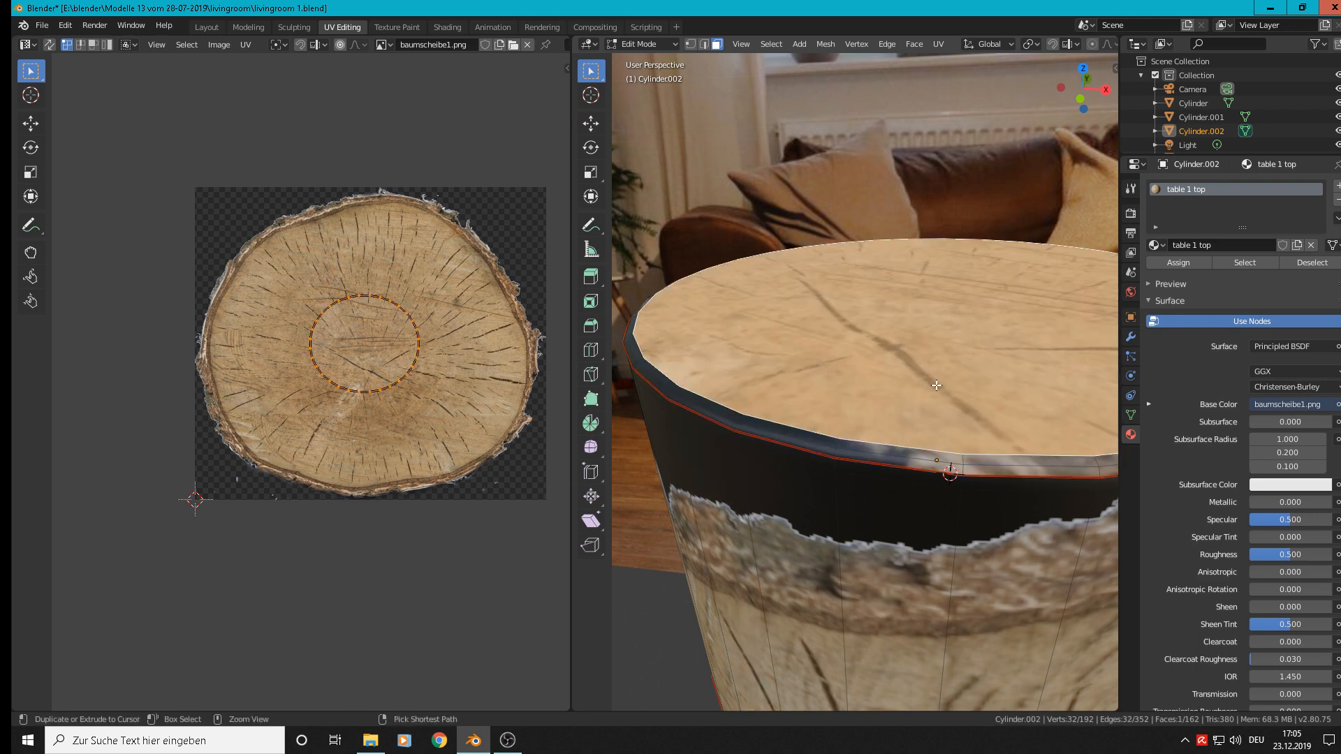
key(ctrl+KP_Add)
key(ctrl+KP_Add)
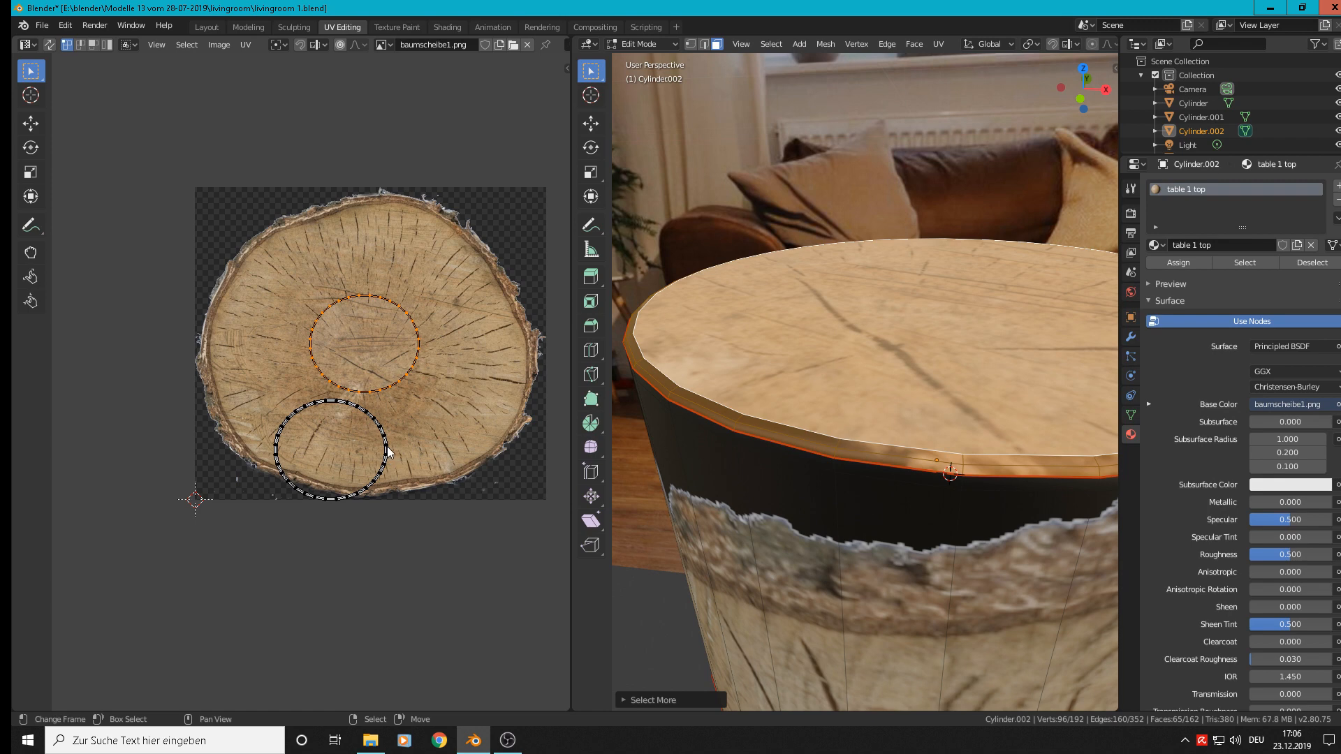
- Move the bevel rim's UV island to the centre of the tree slice and fit the top face's UV island inside it
key(l)
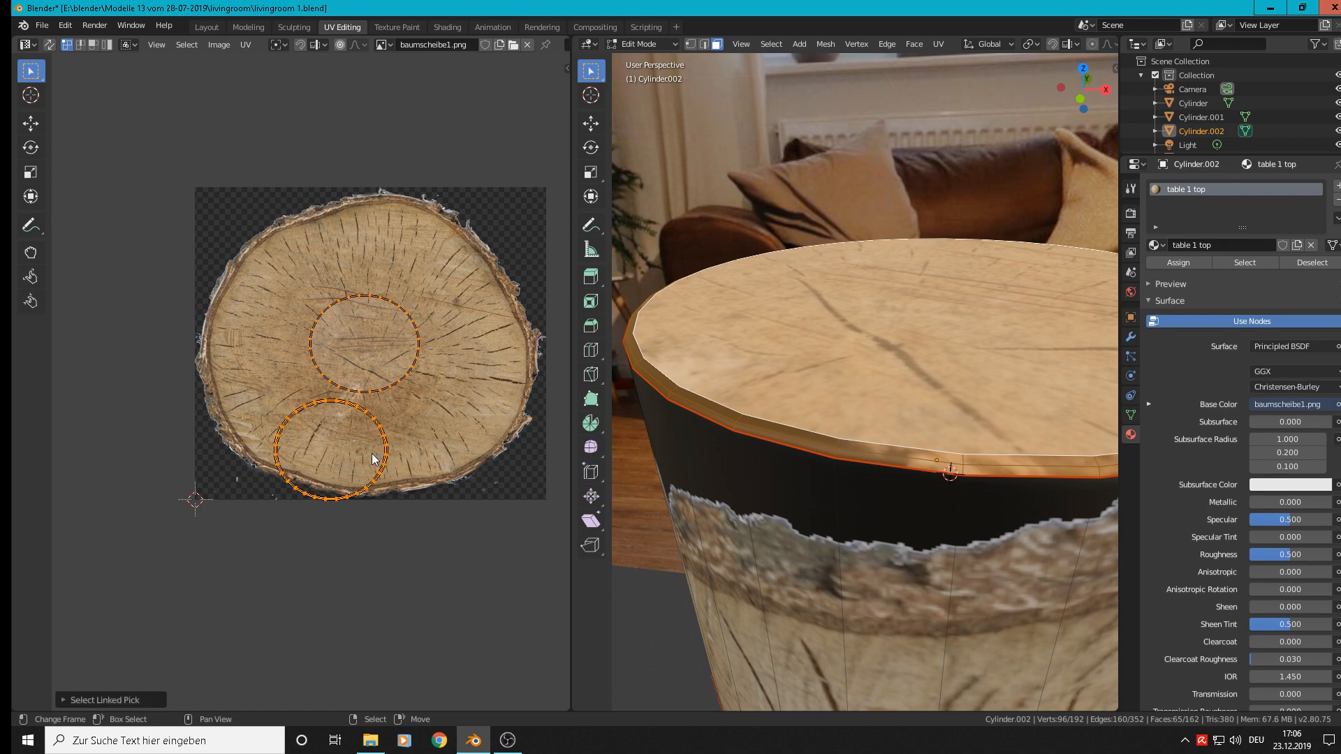
key(g)
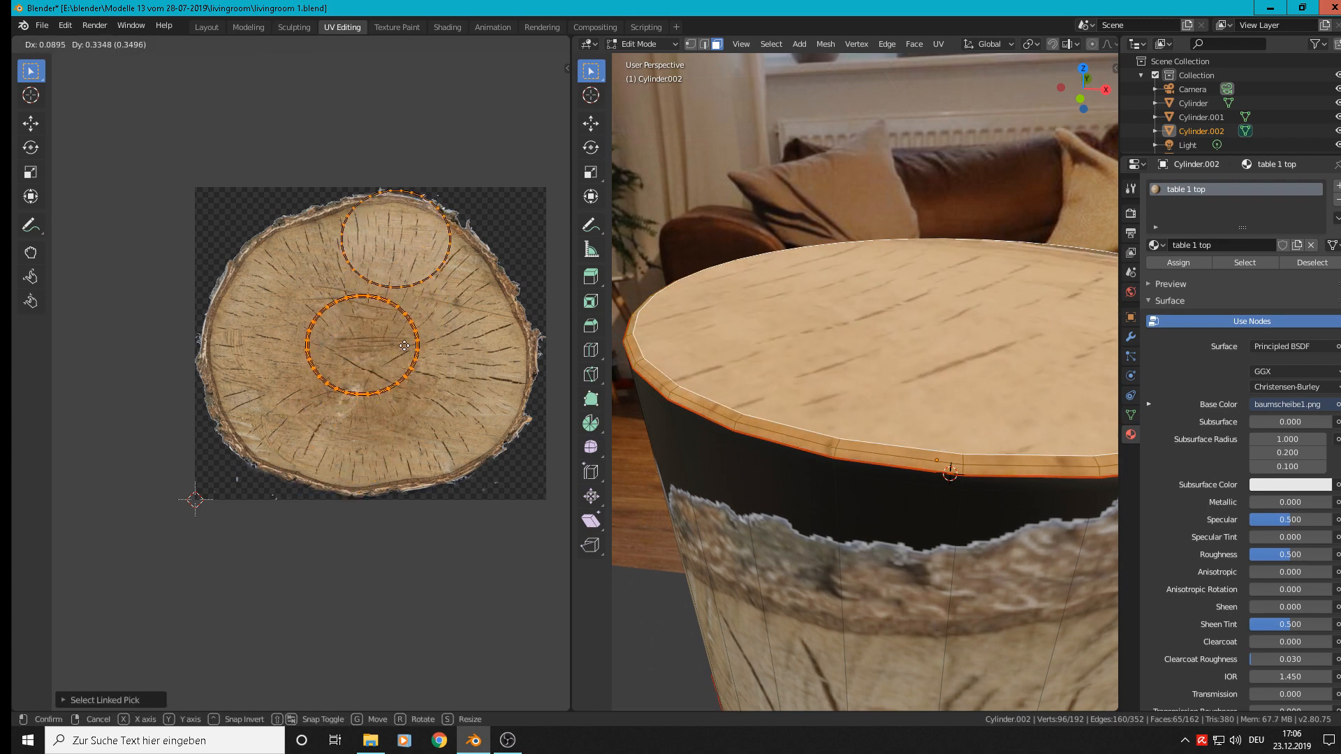
click(407, 357)
click(429, 283)
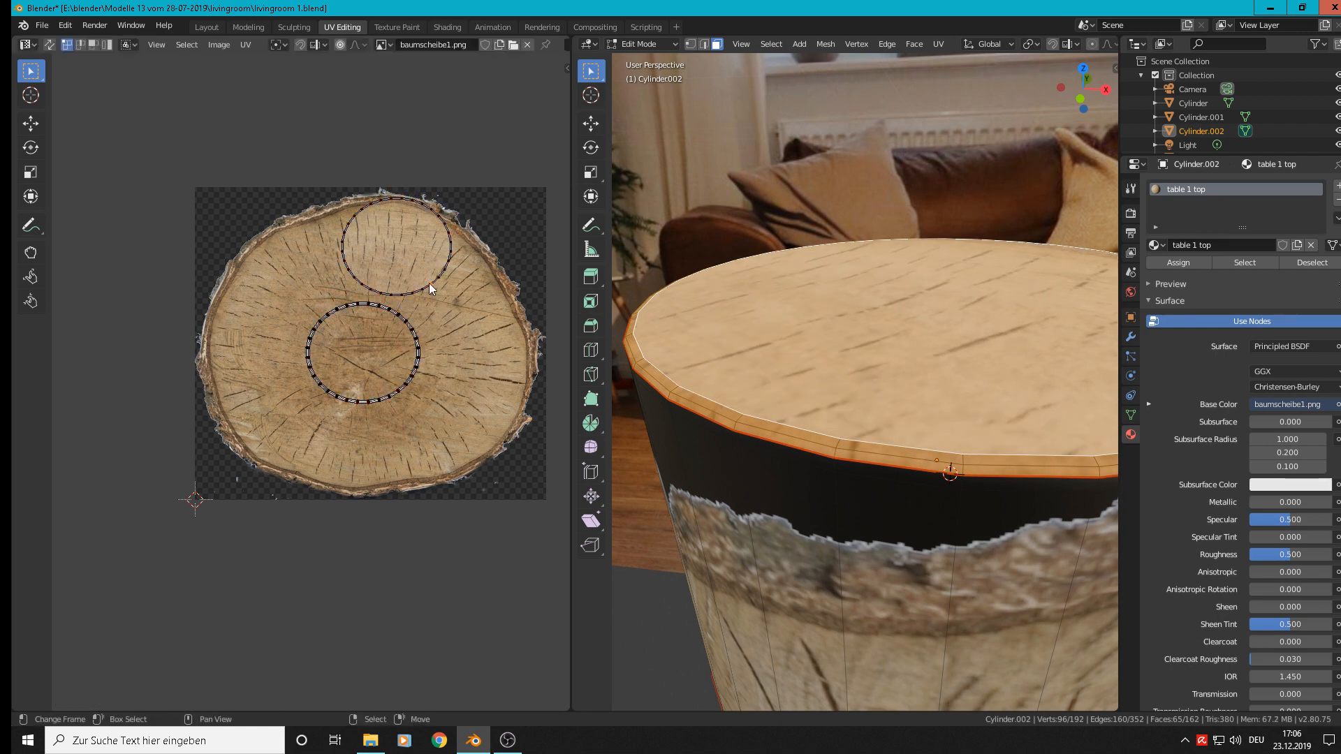
key(l)
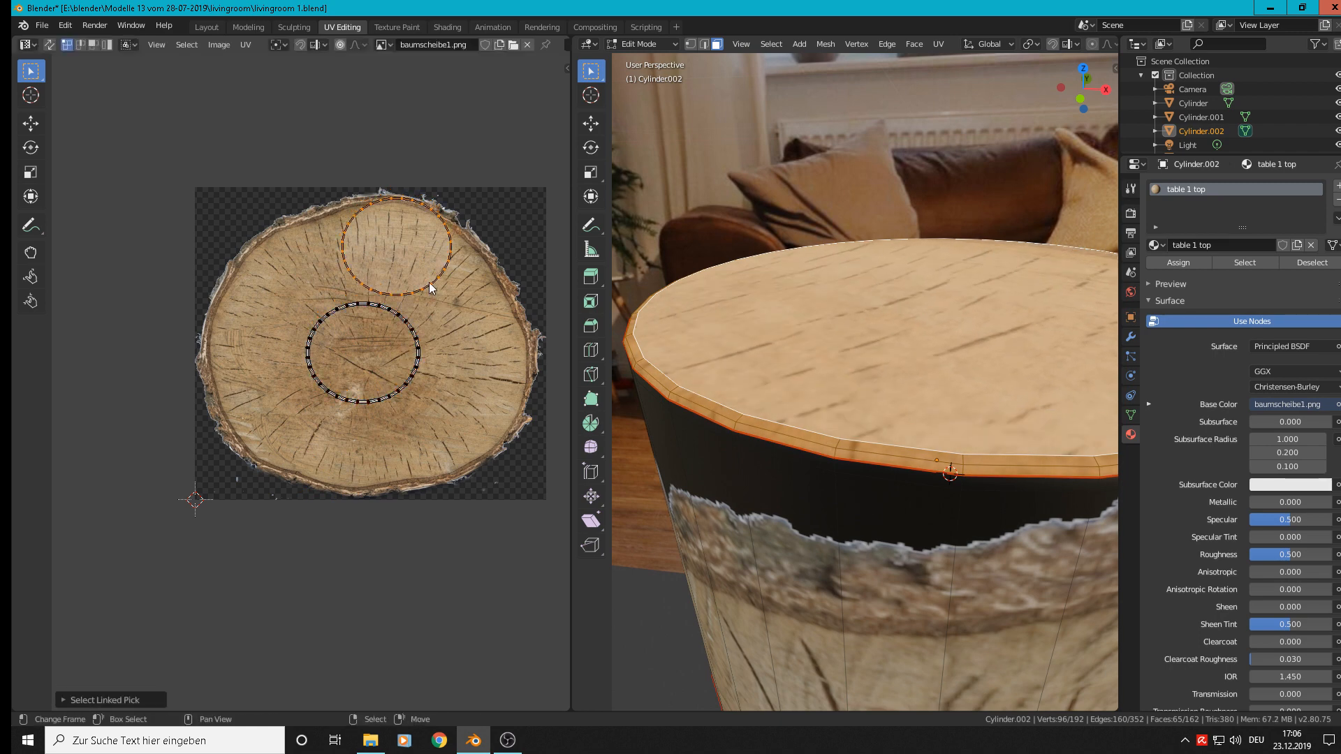
key(g)
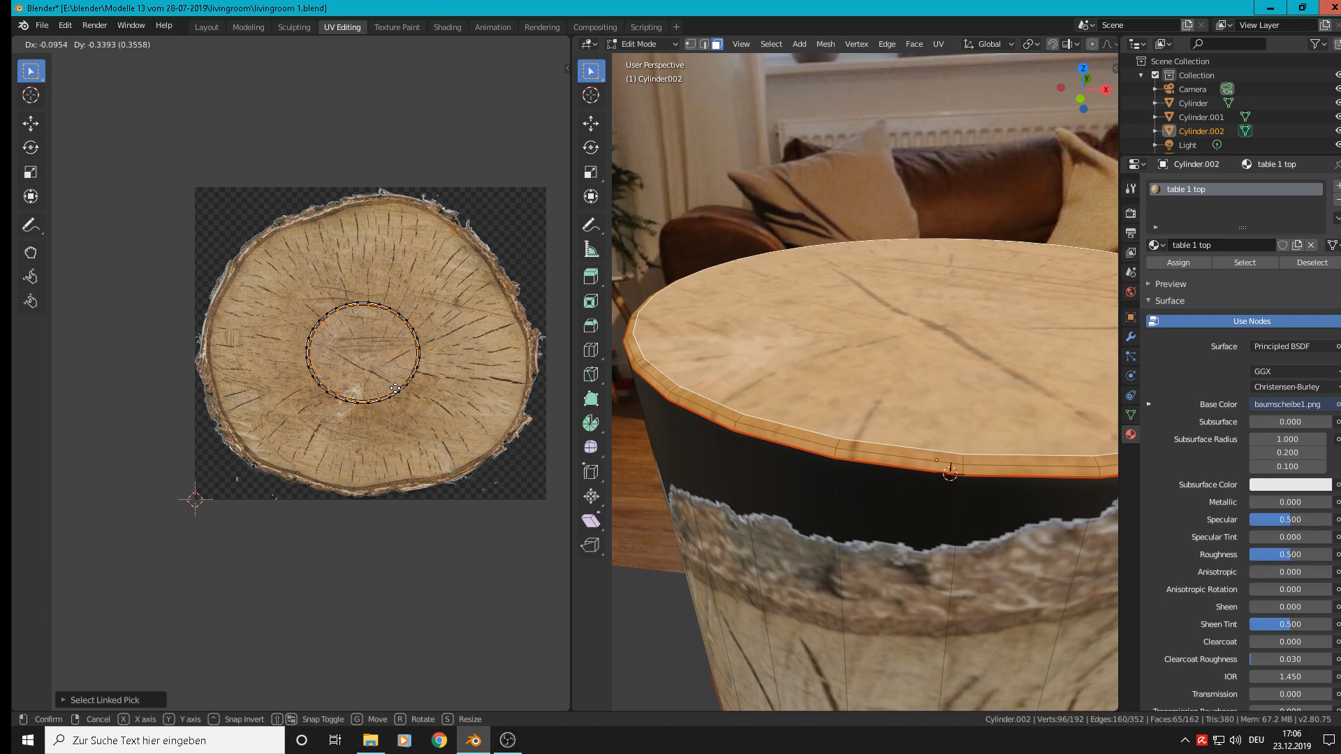
click(396, 387)
- Scale both UV islands together by about 2.7 times to cover the tree slice, and return to Object Mode
key(a)
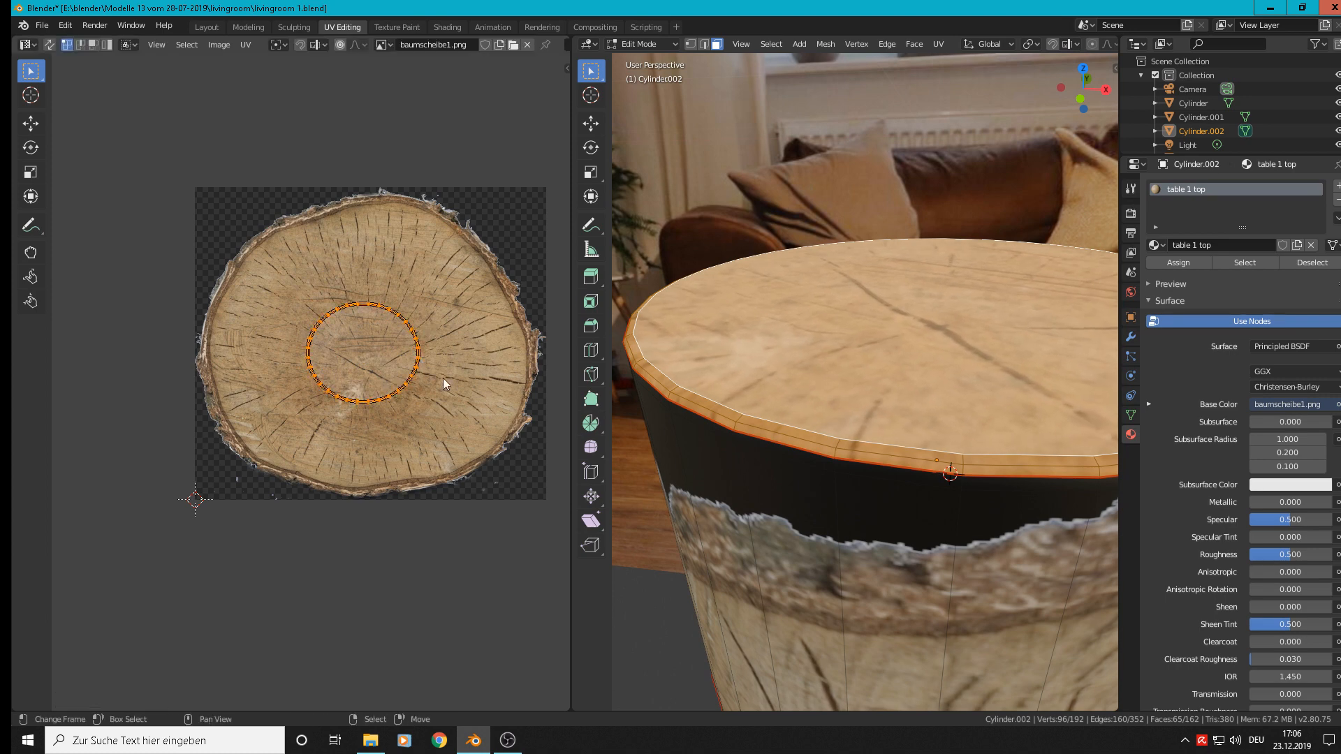
key(s)
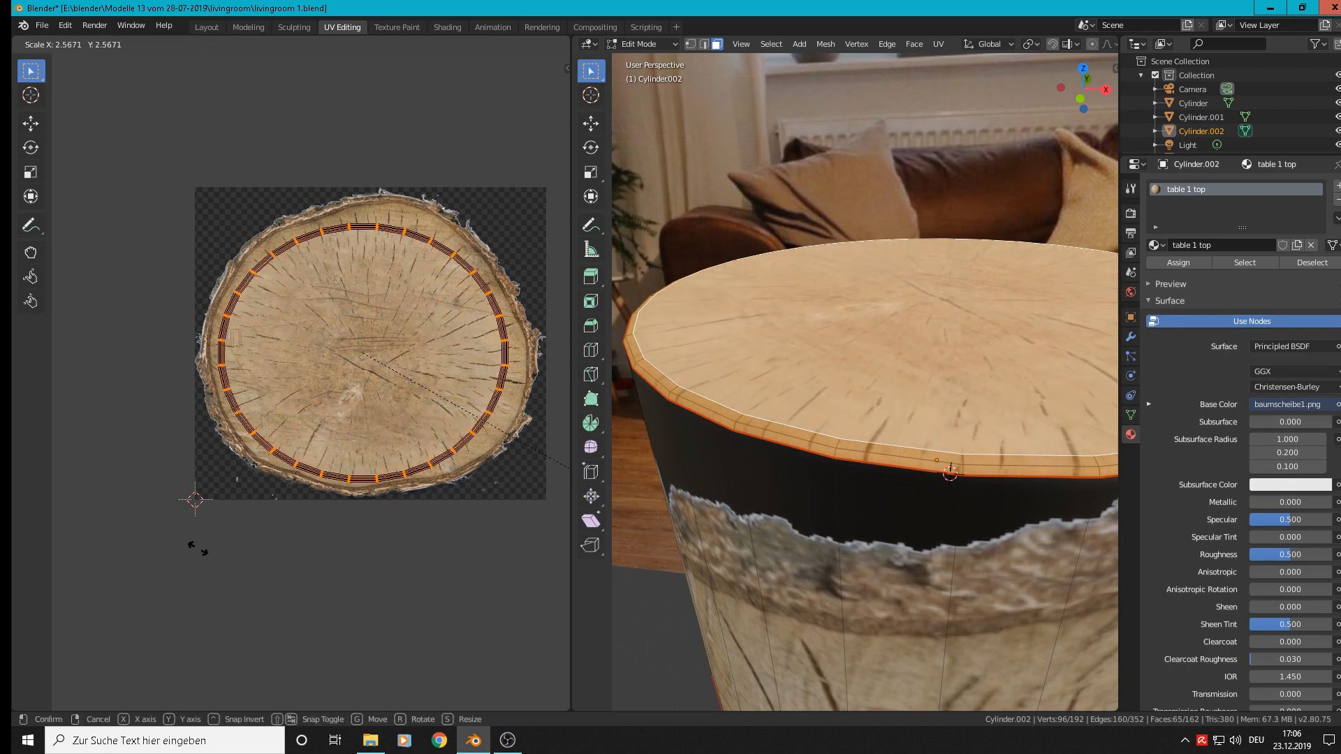
click(215, 560)
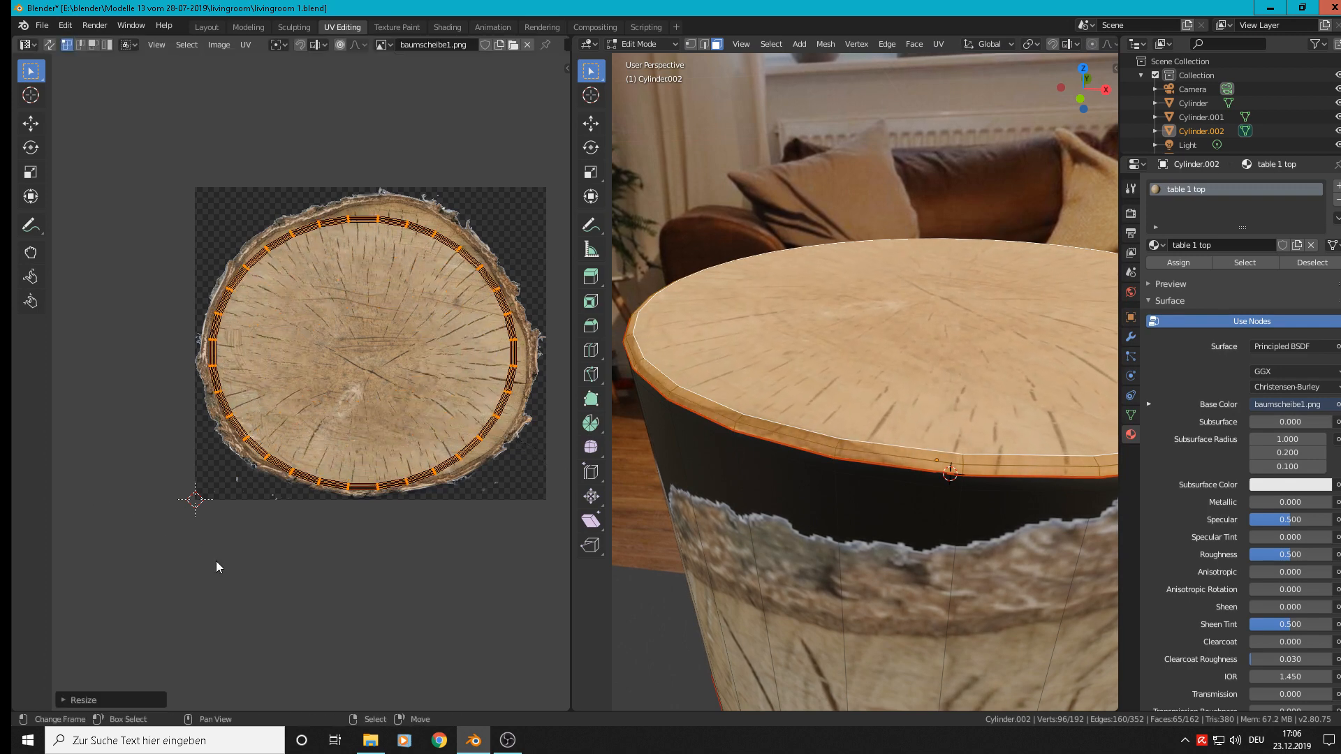
scroll(950, 417, down, 3)
key(Tab)
- Add a second material slot with a new material named "table 1 side" to the large cylinder and disable its Use Nodes option
middle_drag(934, 401, 845, 307)
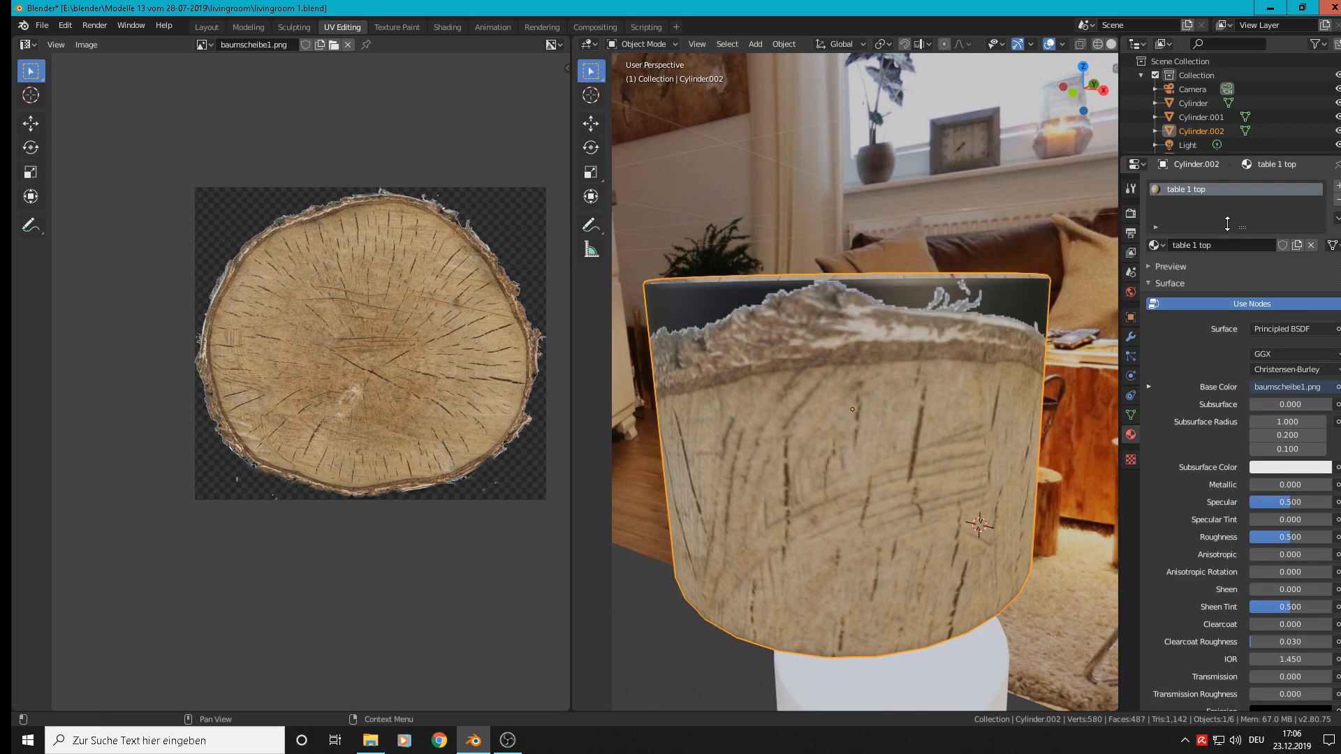
middle_drag(778, 363, 749, 450)
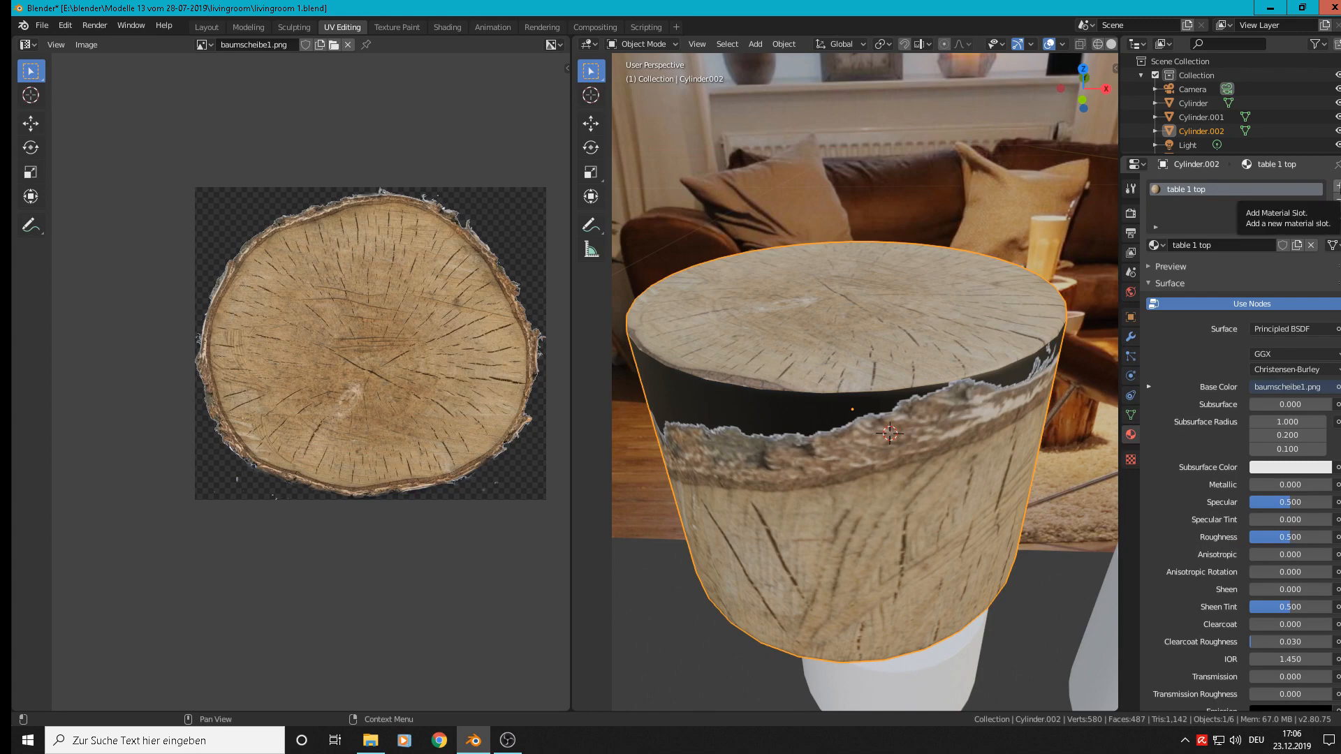
click(1336, 185)
click(1240, 271)
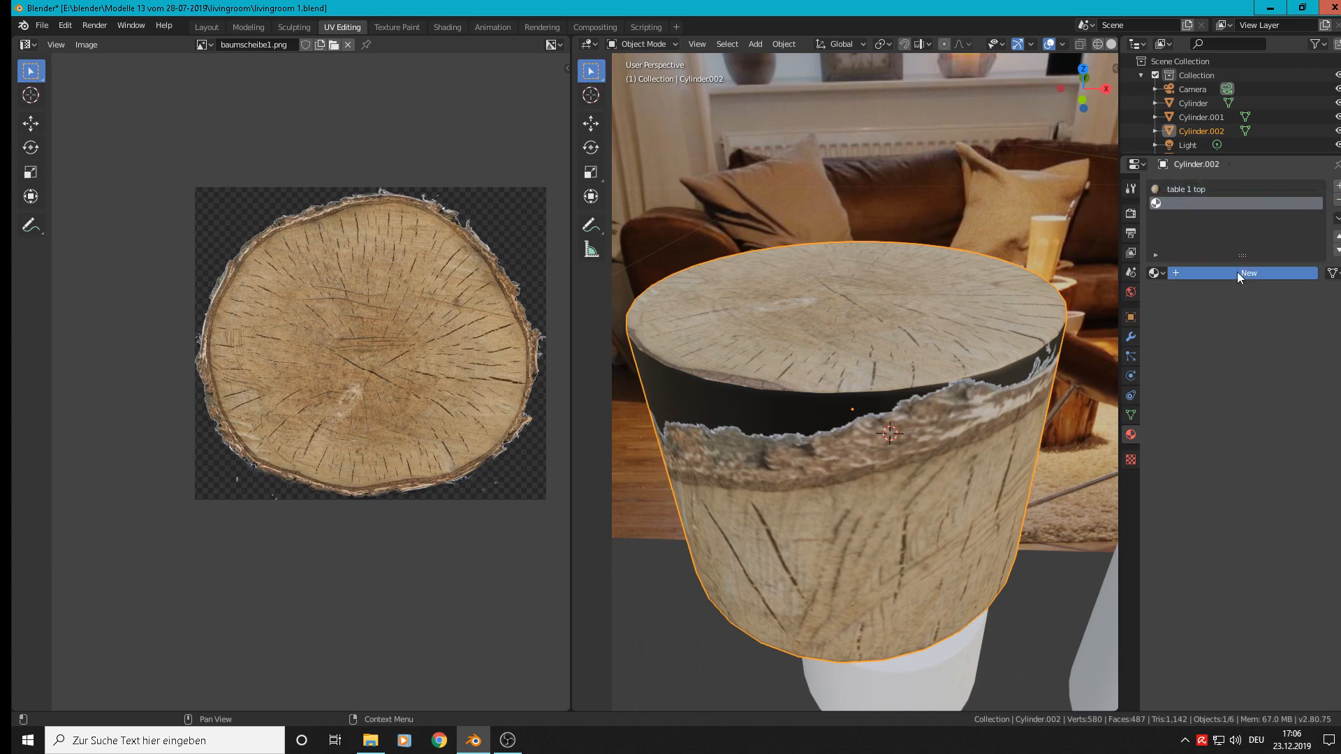
double_click(1222, 279)
text(ta)
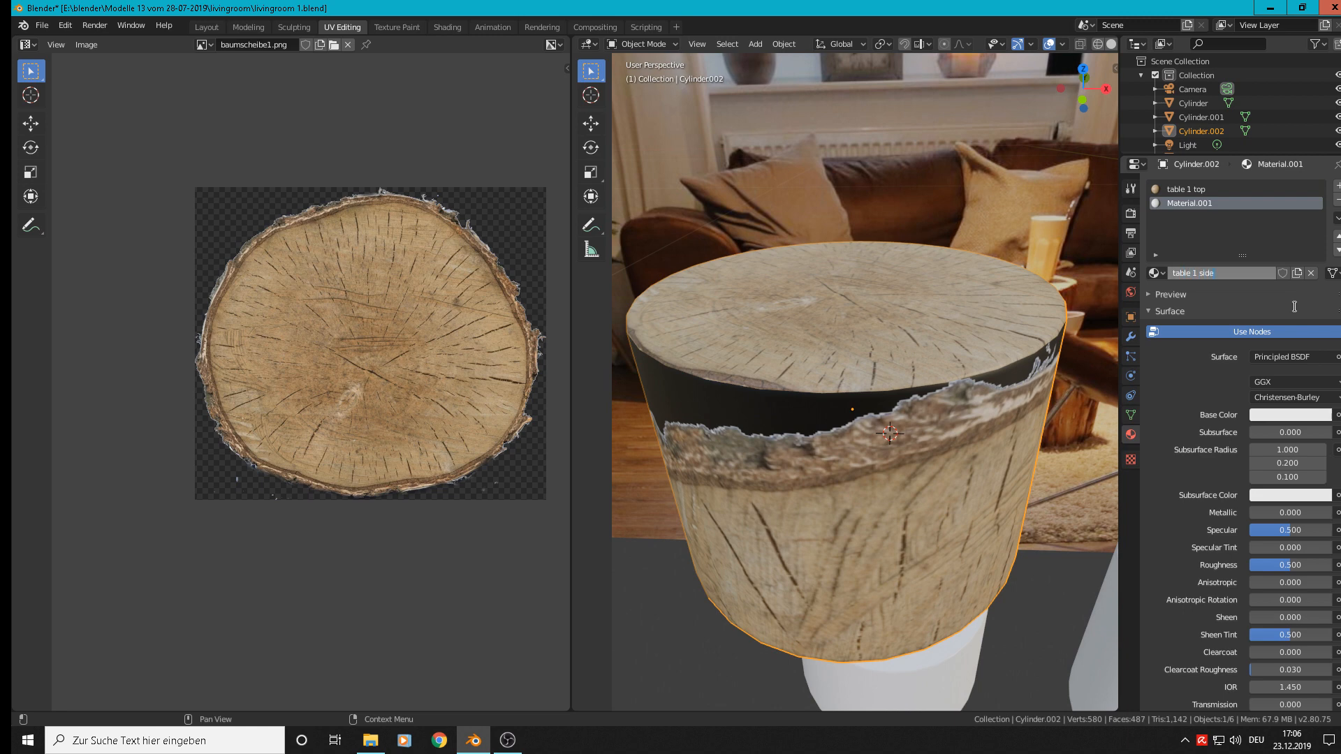
text(ble 1 side)
key(Return)
click(1282, 337)
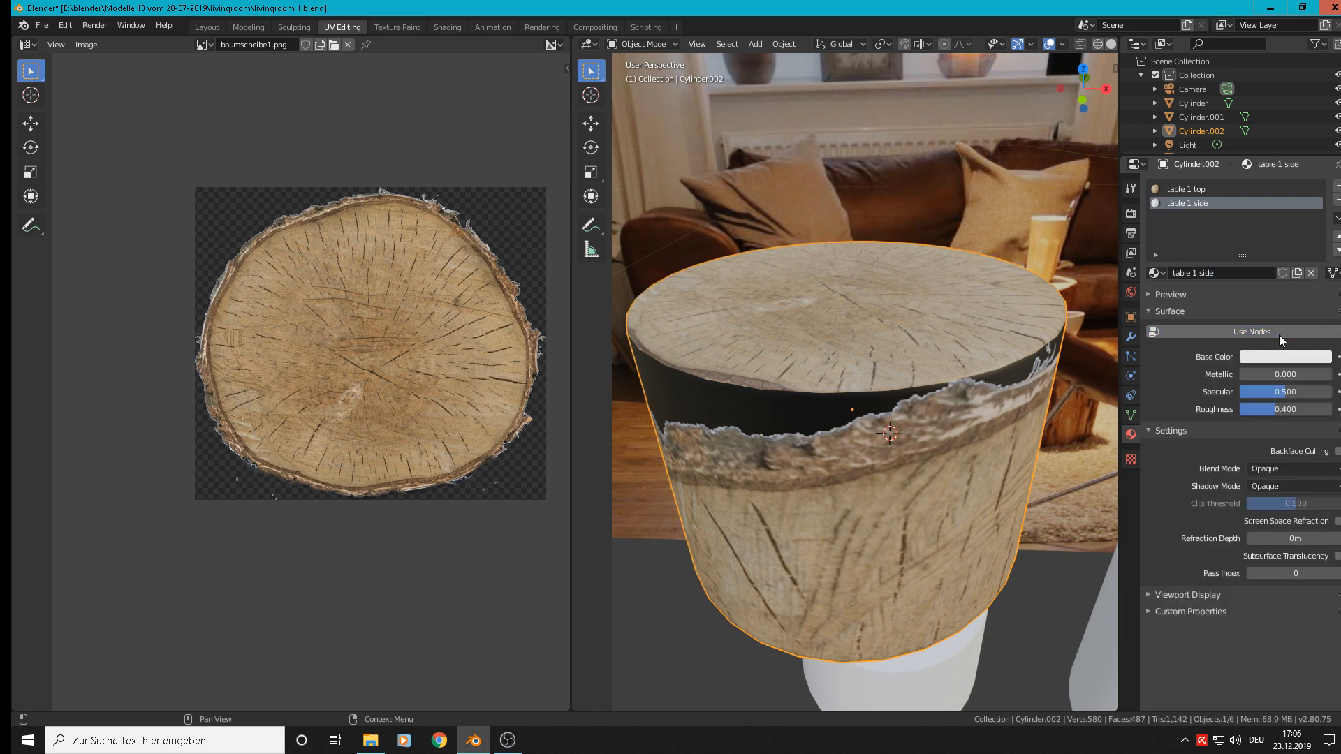
- In the Shading workspace, select the large cylinder's side, lower bevel and bottom faces and assign the table 1 side material to them
click(447, 27)
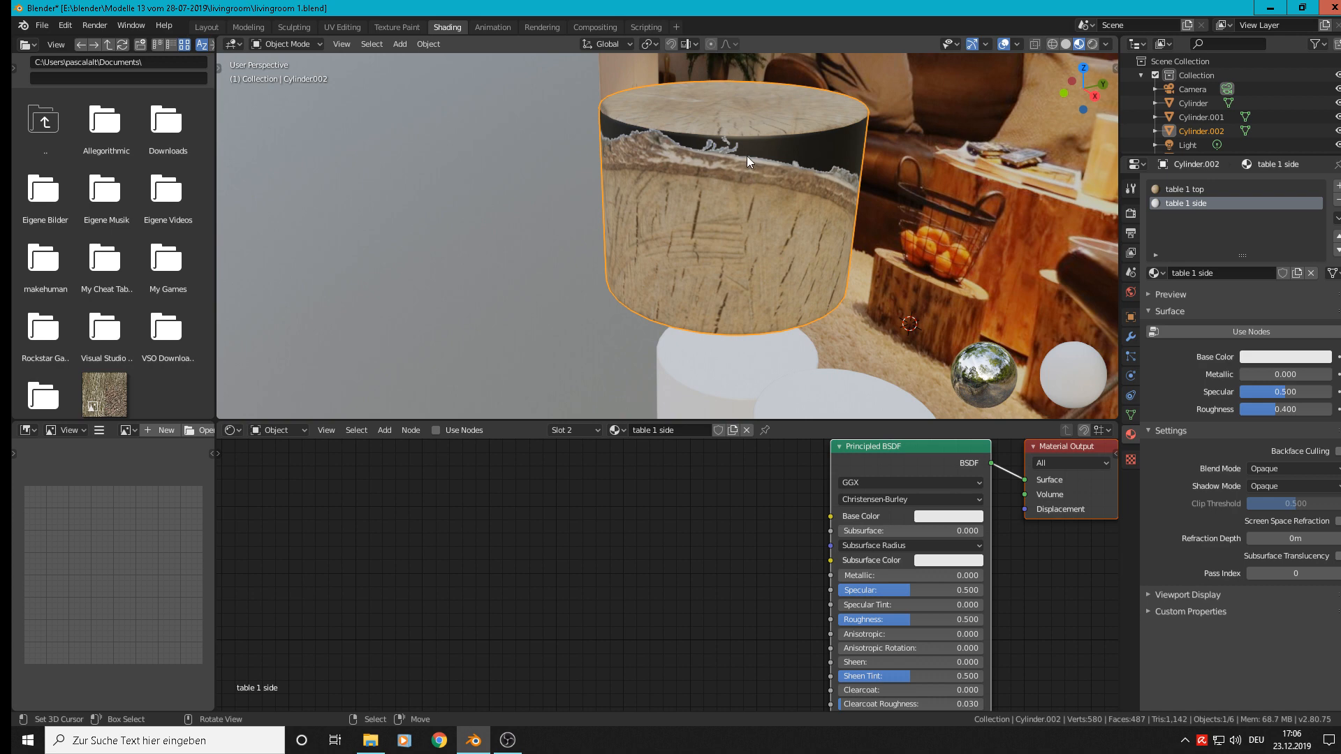
key(Tab)
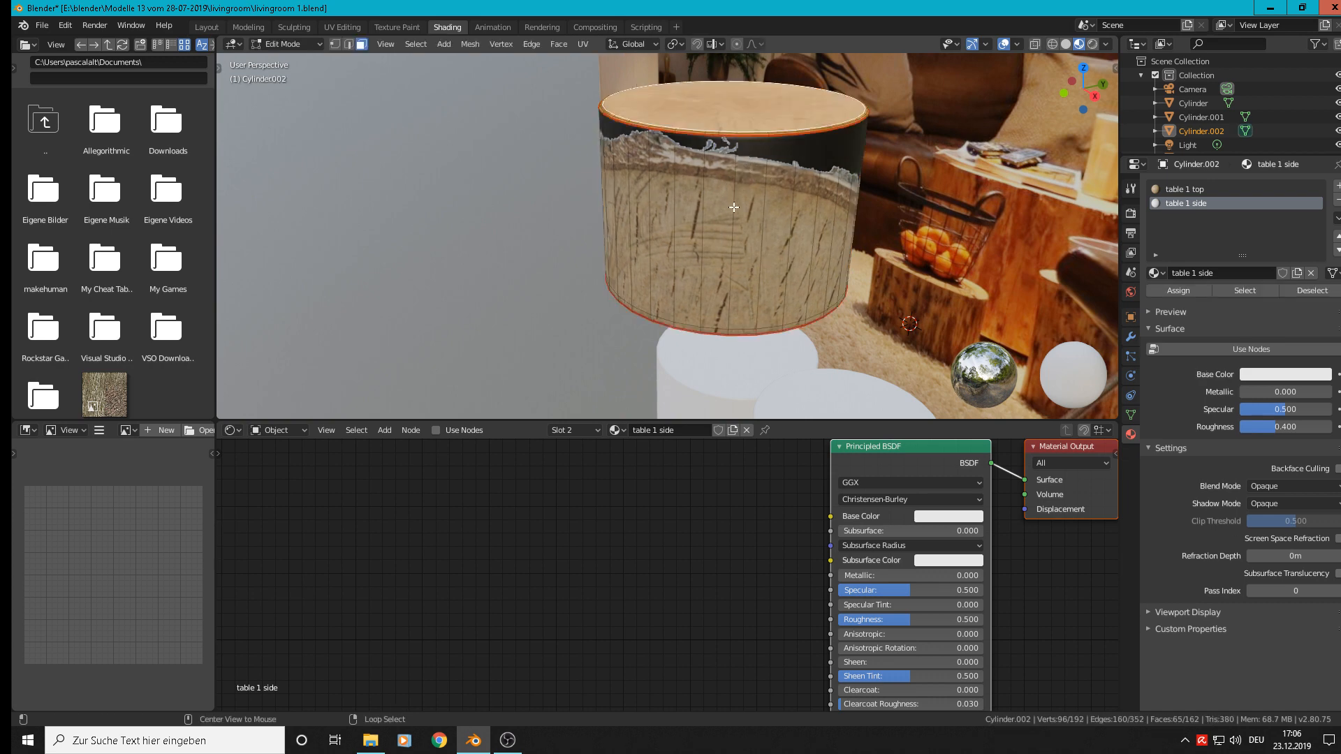
alt+click(730, 333)
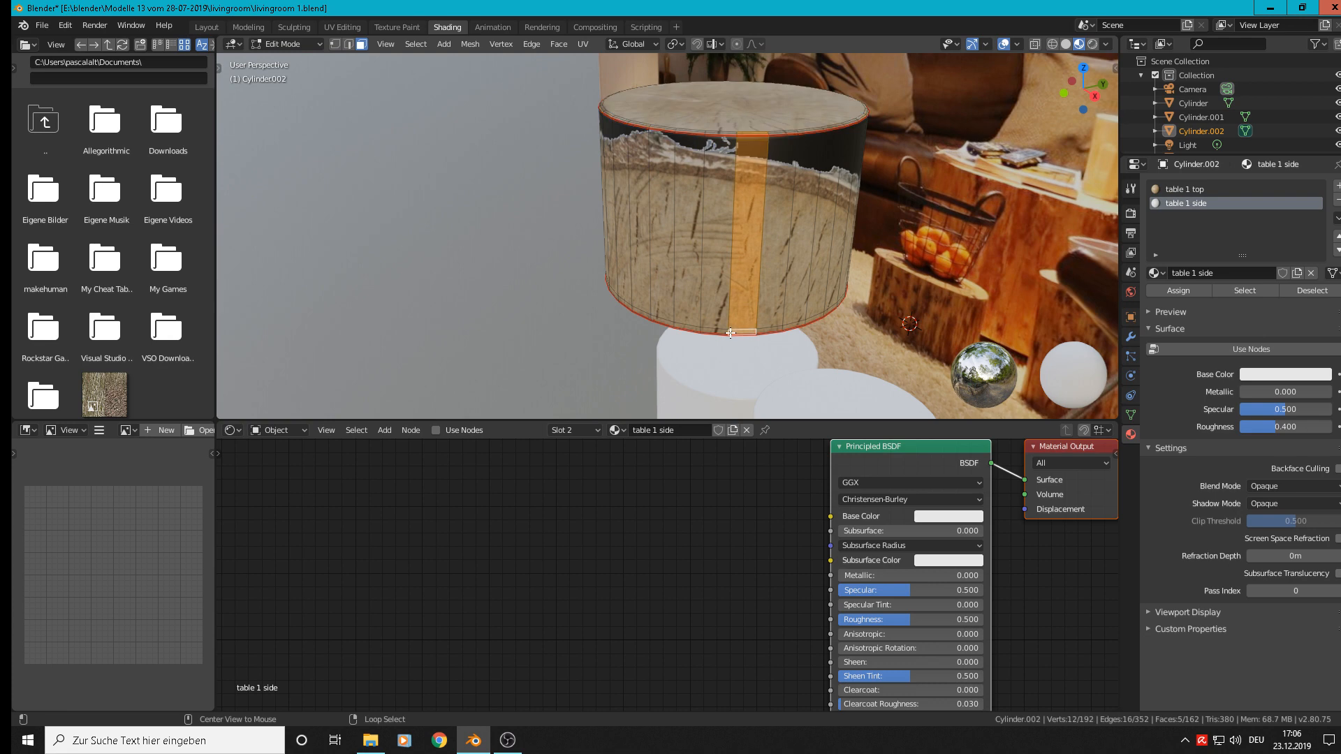
alt+click(732, 330)
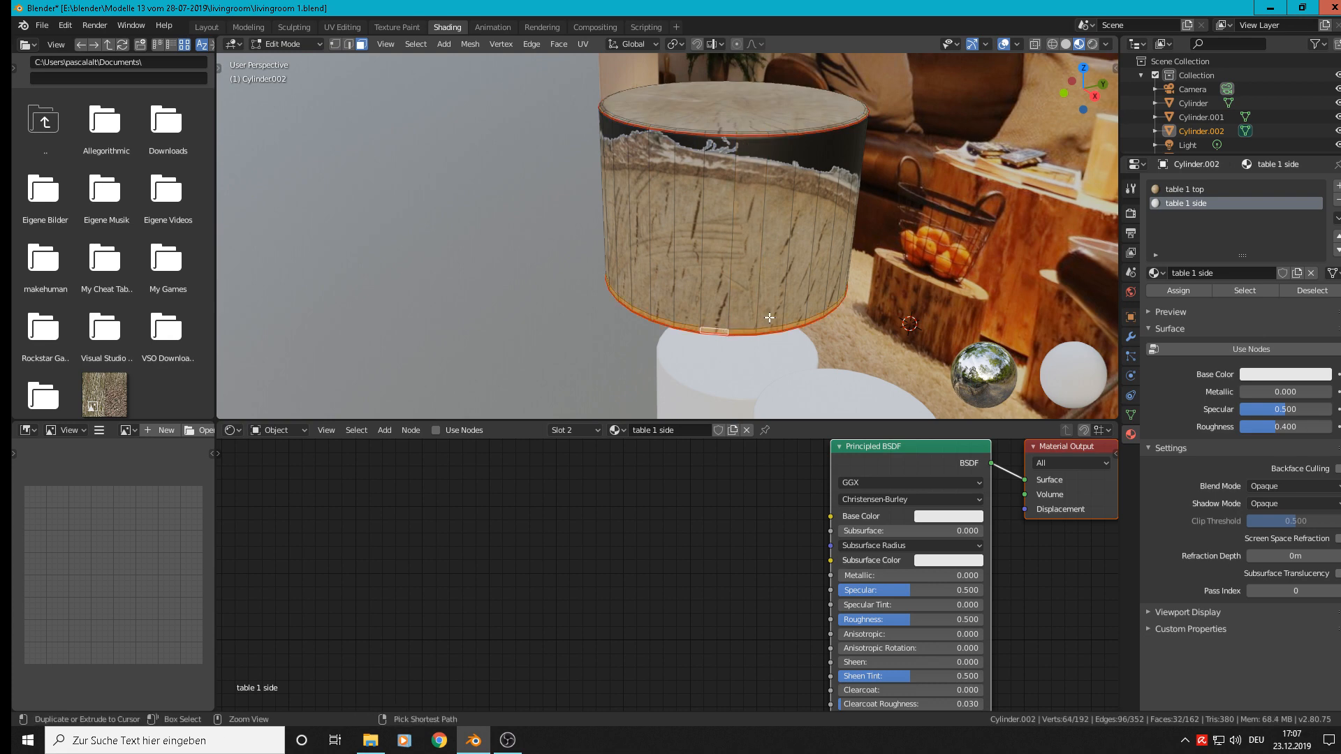
key(ctrl+KP_Add)
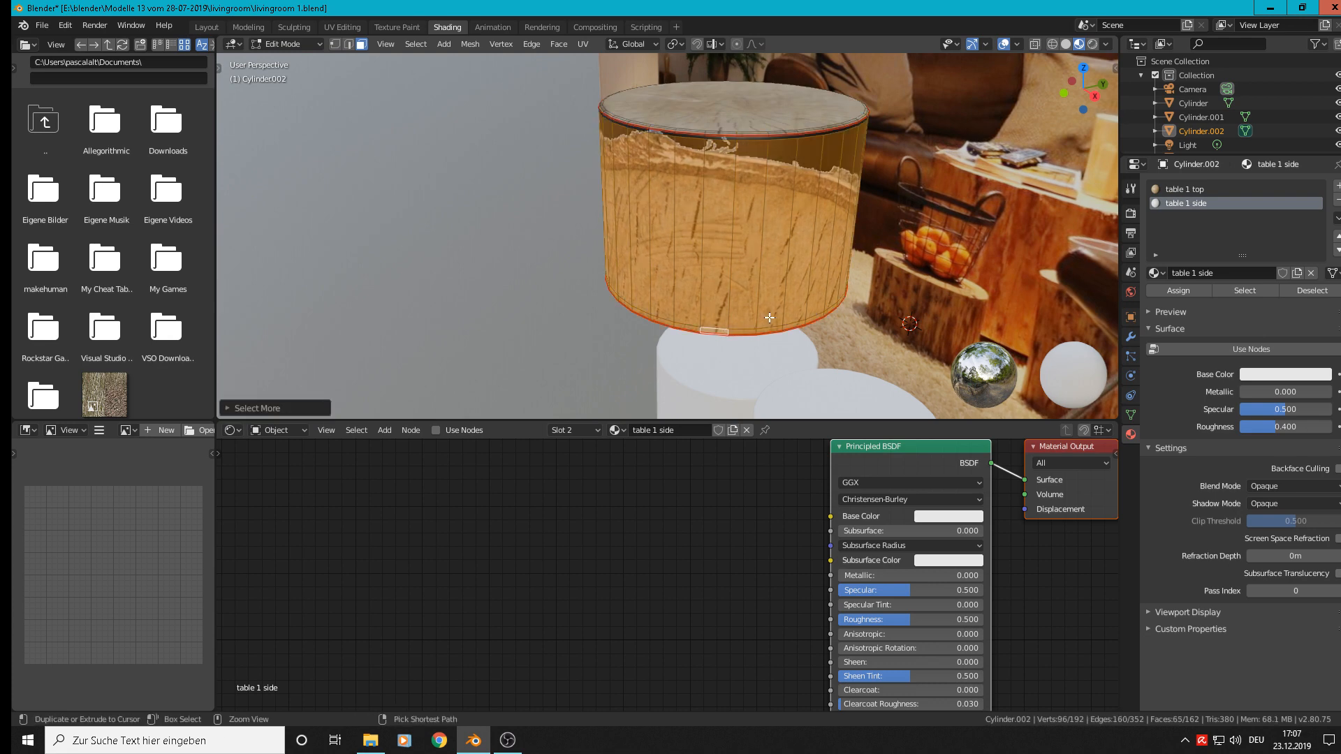
key(ctrl+KP_Add)
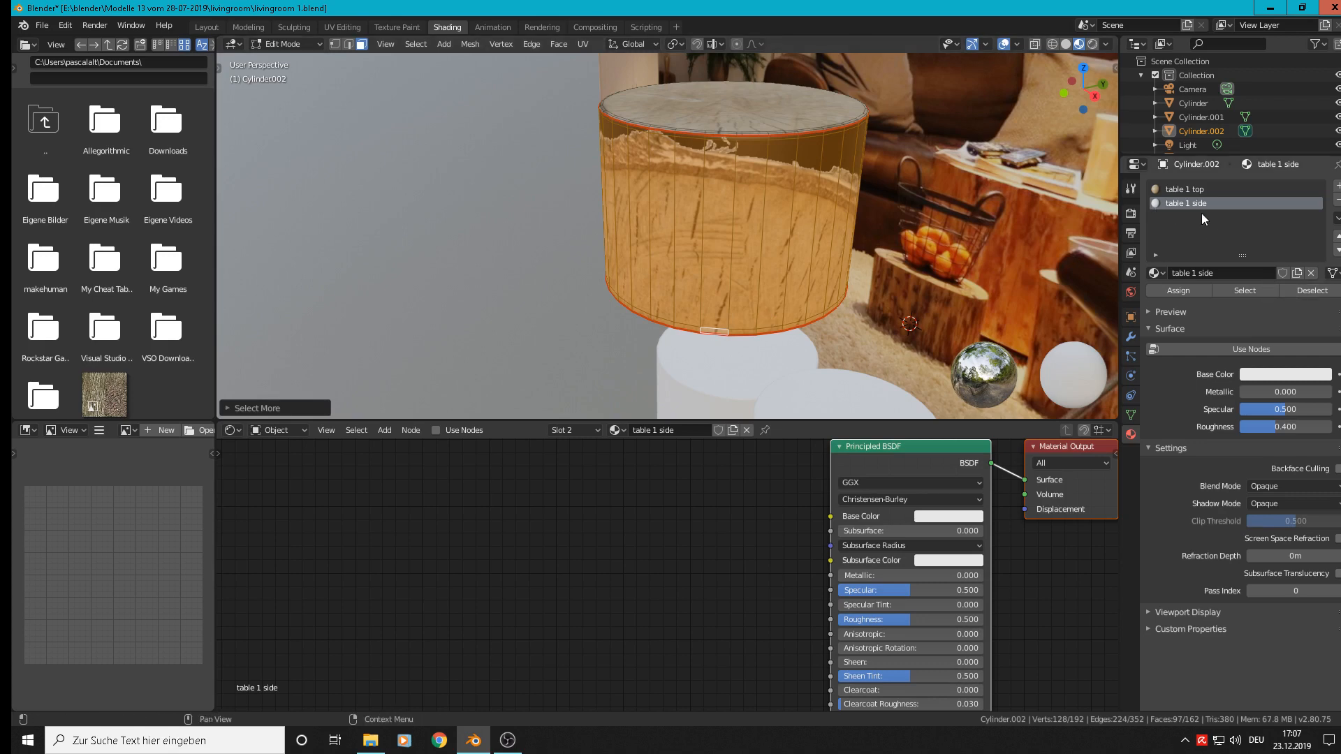
click(1184, 292)
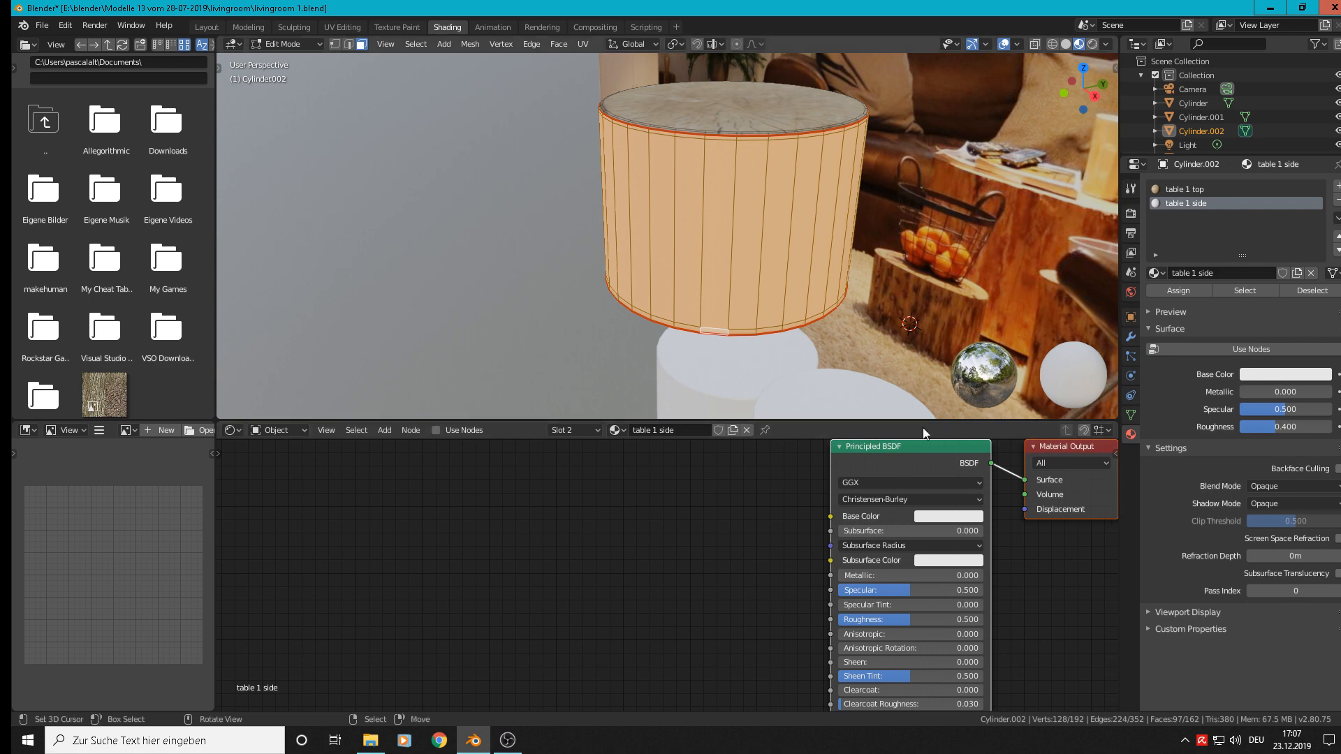
- Add an Image Texture node to the table 1 side material and connect its Color output to the Principled BSDF's Base Color
middle_drag(688, 273, 643, 273)
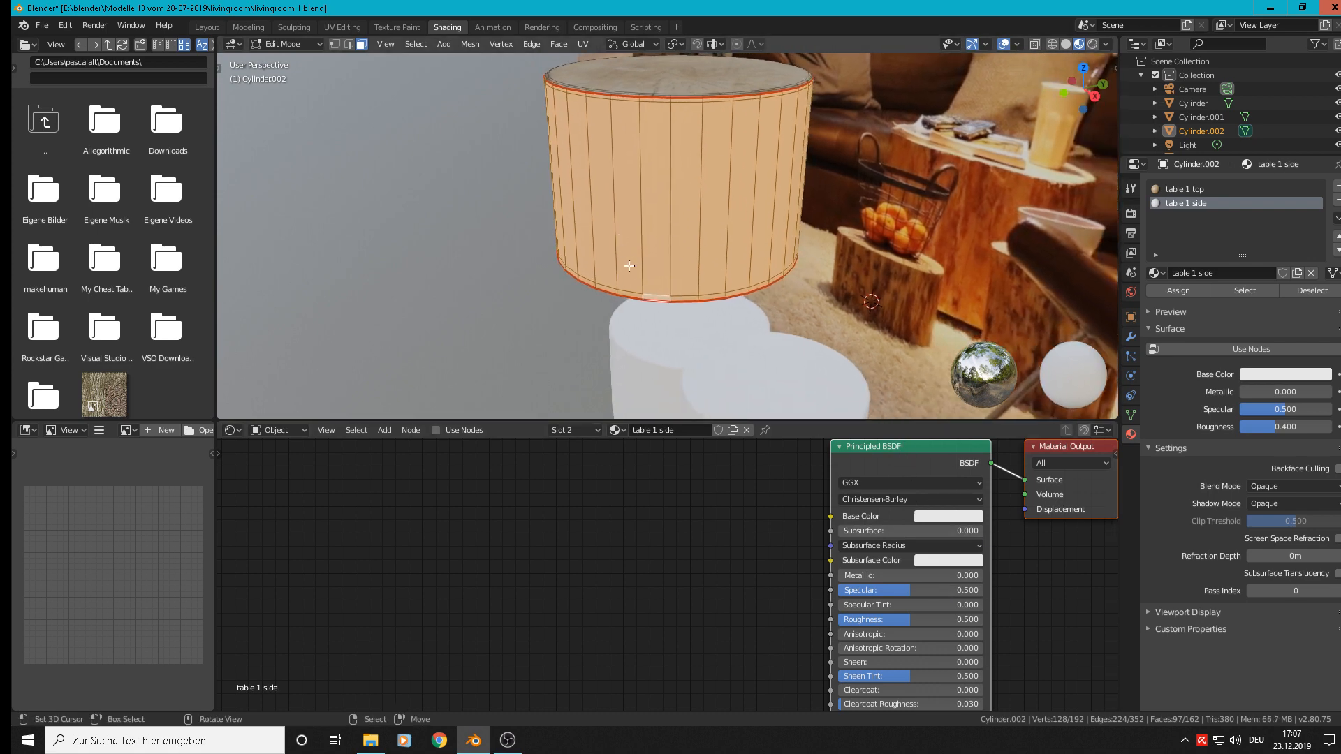
scroll(906, 546, up, 1)
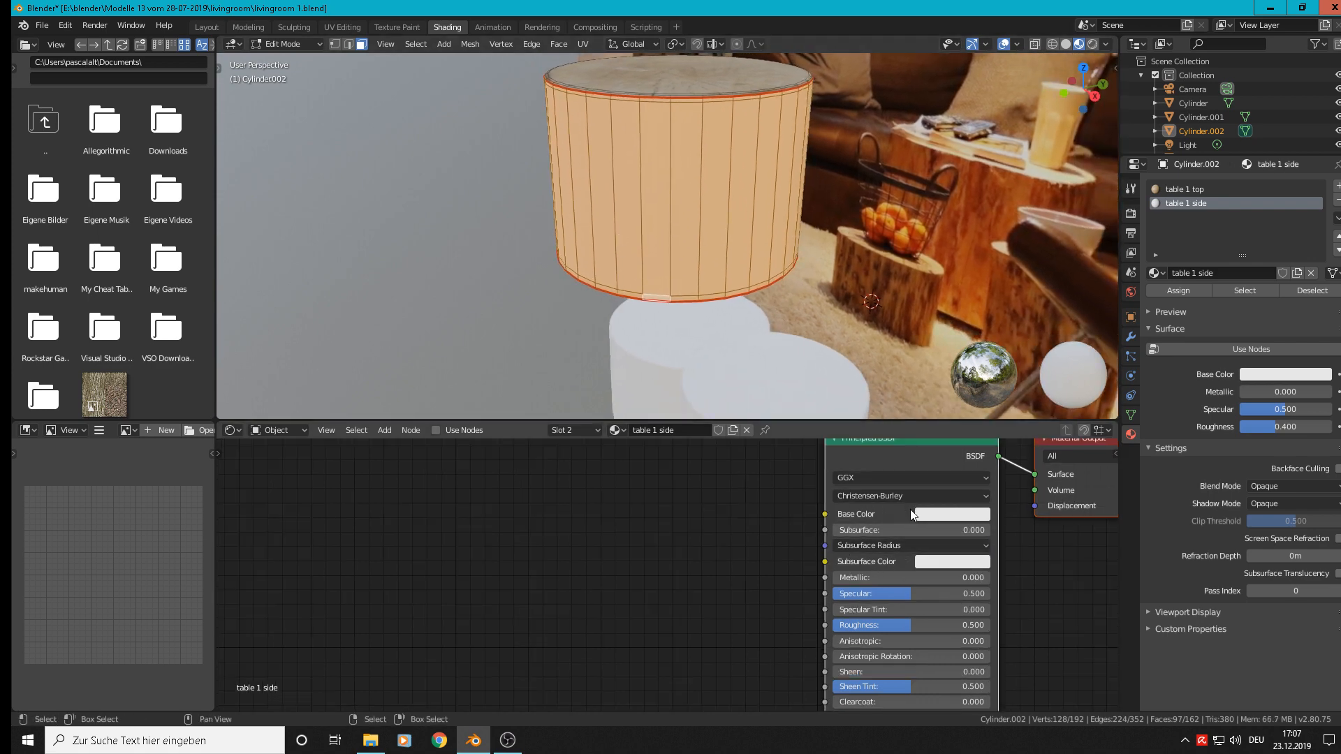
middle_drag(911, 509, 873, 543)
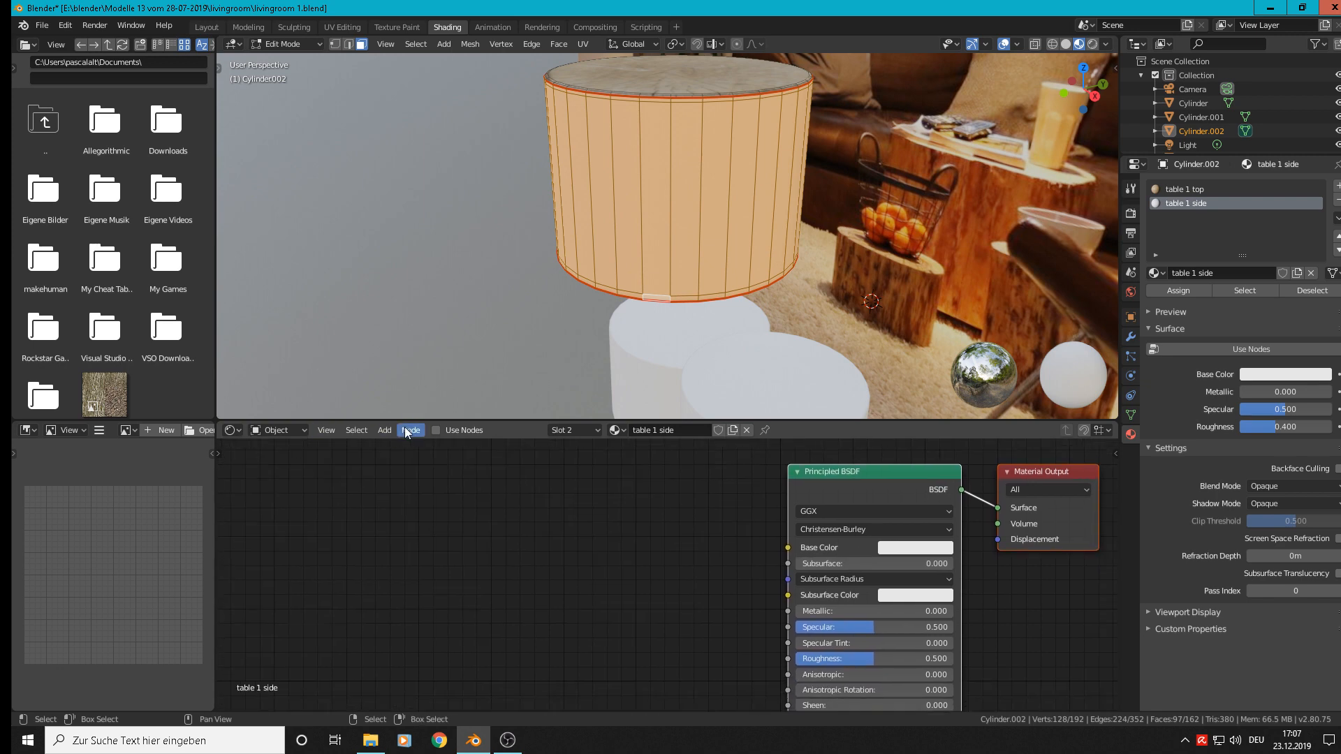
click(384, 430)
mouse_move(402, 545)
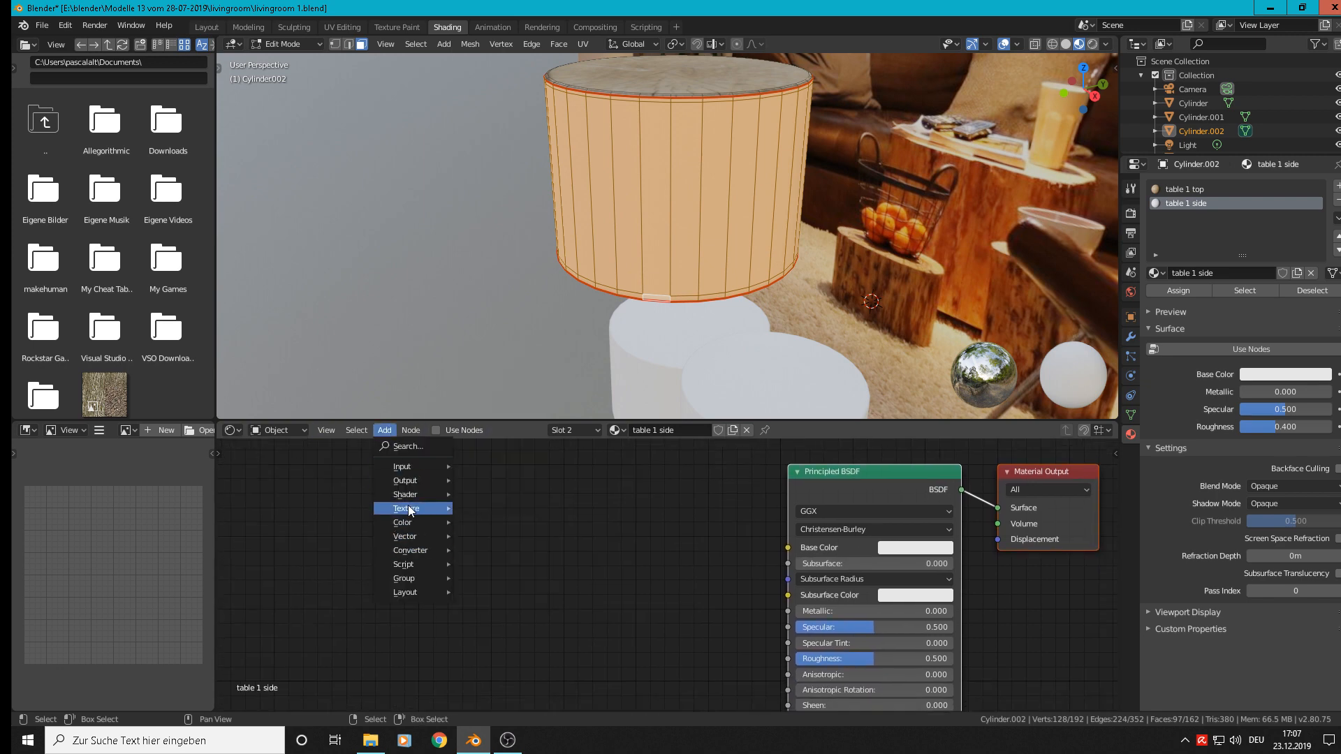
mouse_move(412, 507)
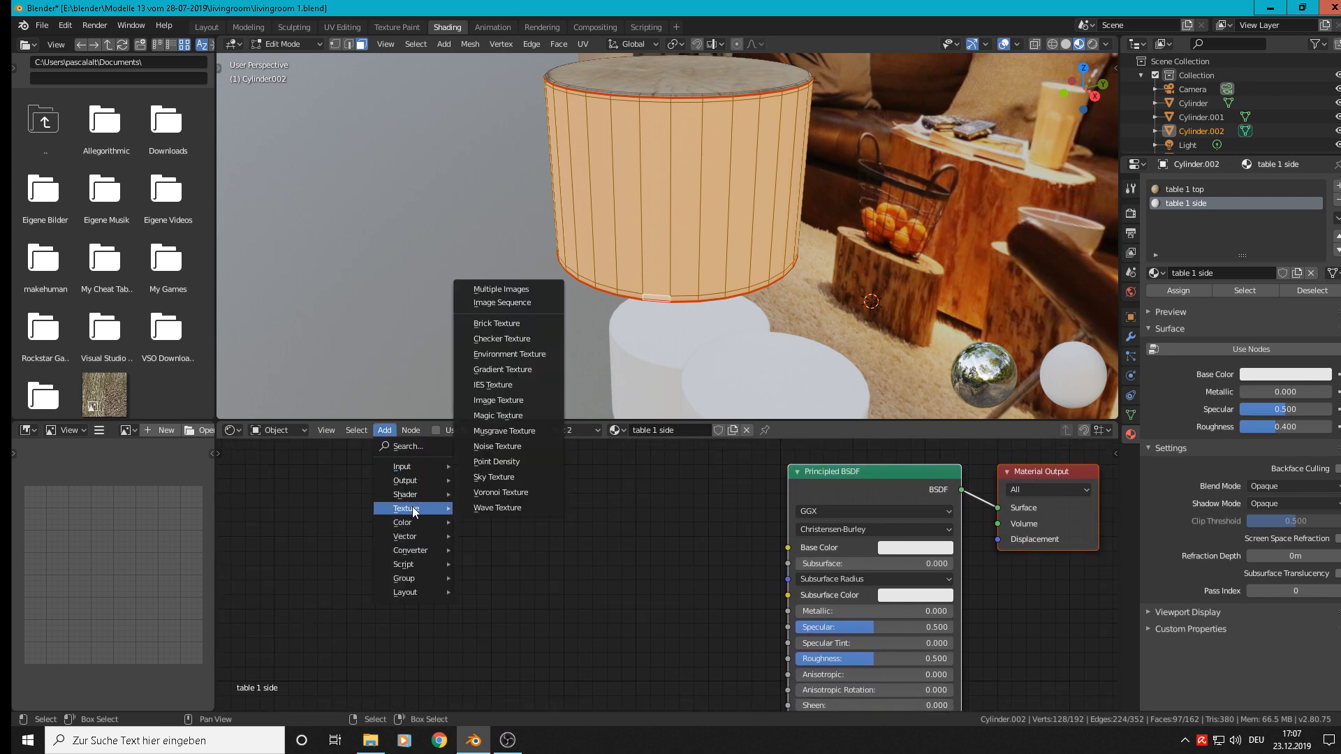
click(518, 400)
click(701, 572)
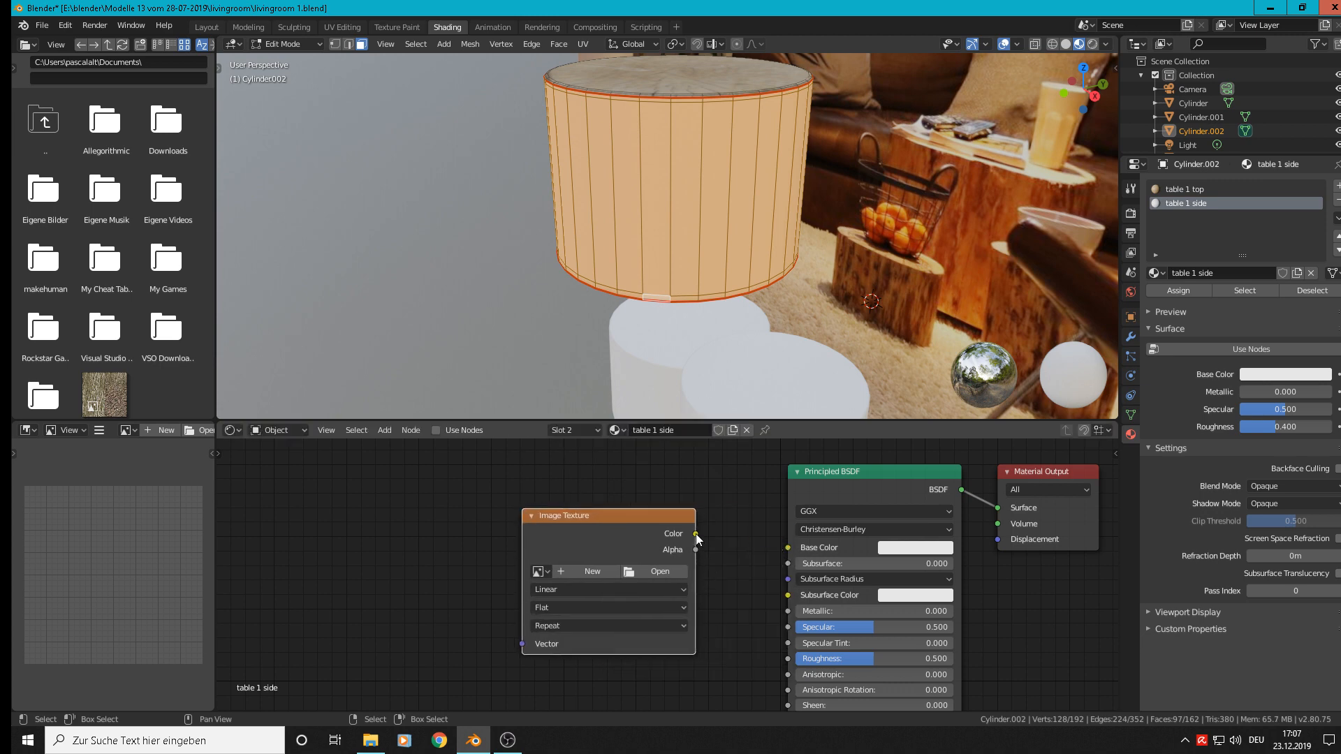
drag(697, 535, 795, 543)
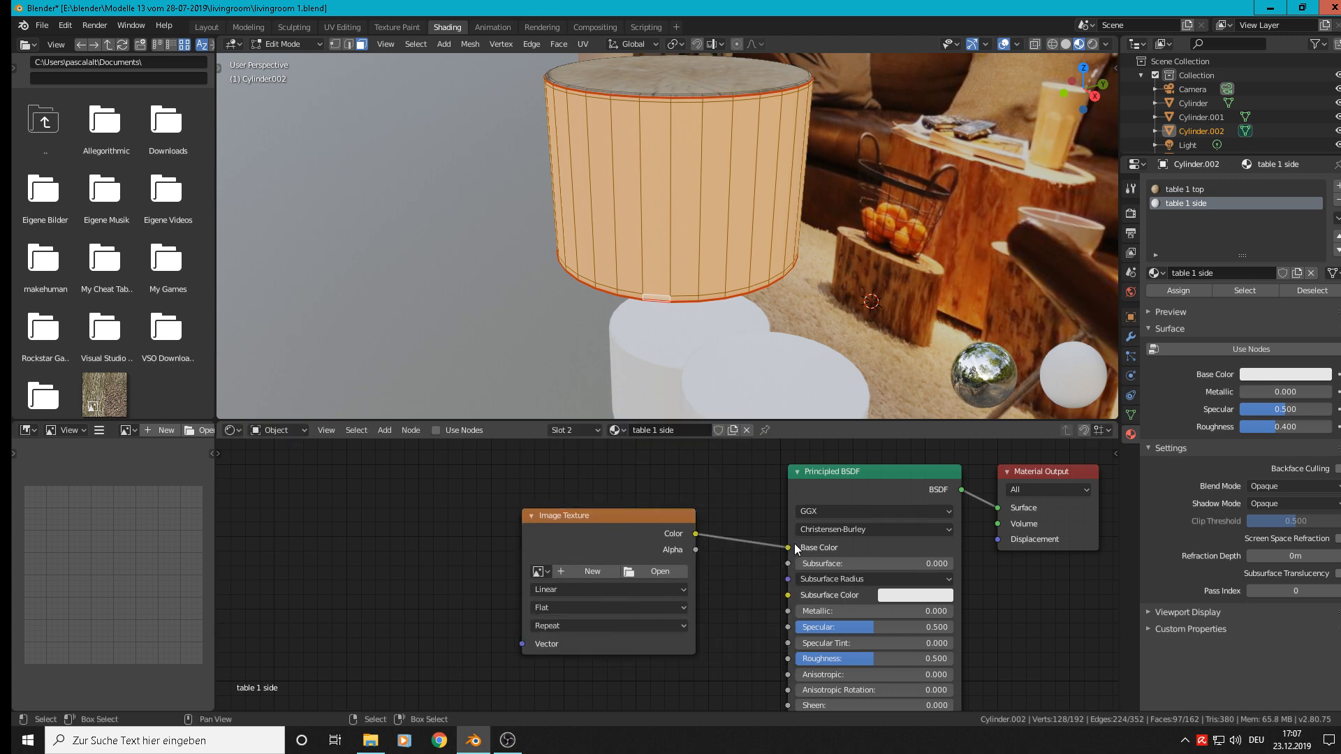
- Load afg-tavolino-tronco-legno-ciocco-1a.jpg from the texturen folder into the Image Texture node, space the node further out, and reassign table 1 side to the selected faces
click(630, 572)
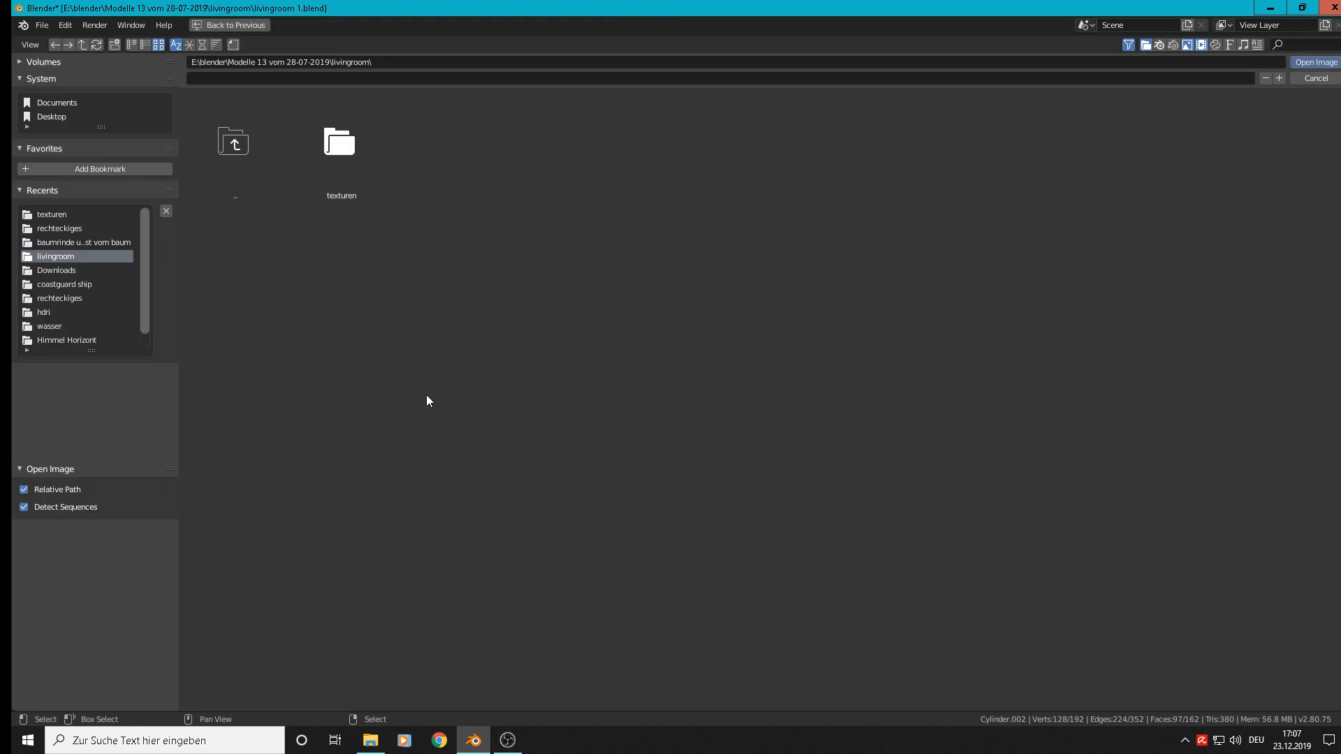
click(346, 138)
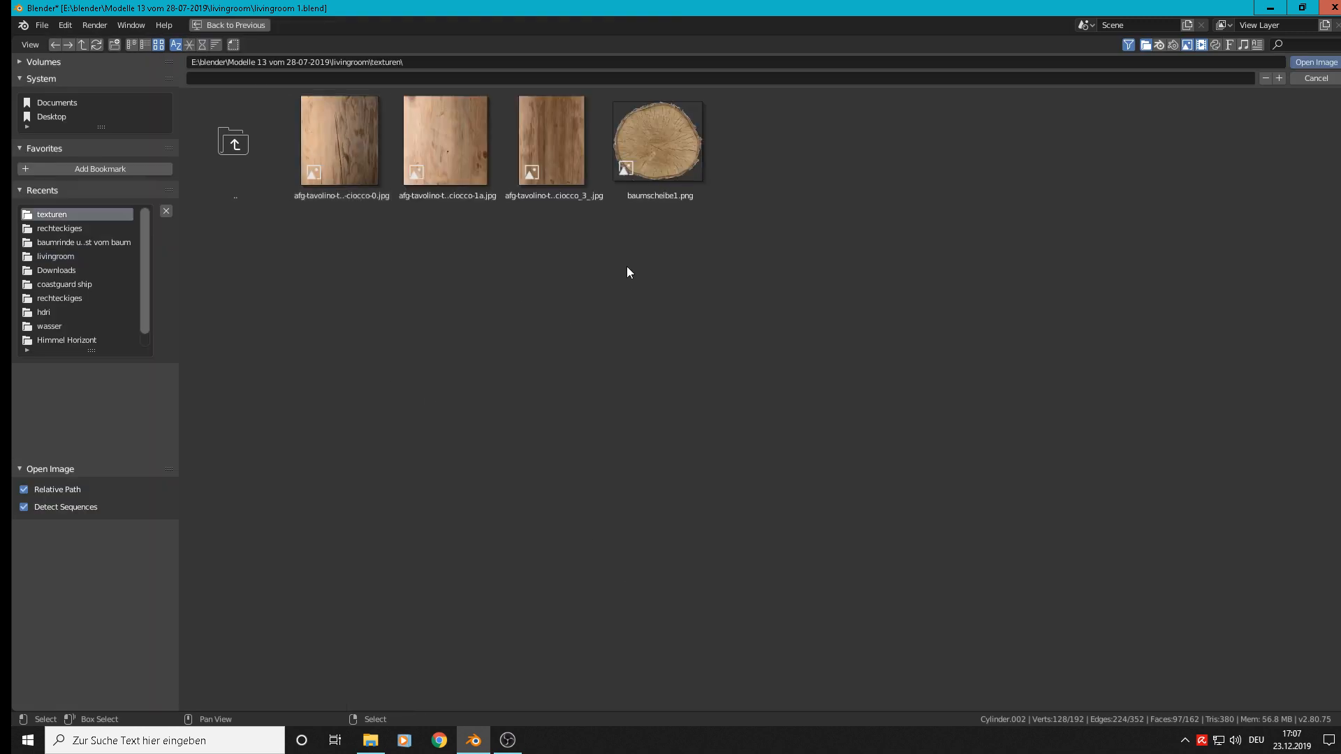
double_click(459, 152)
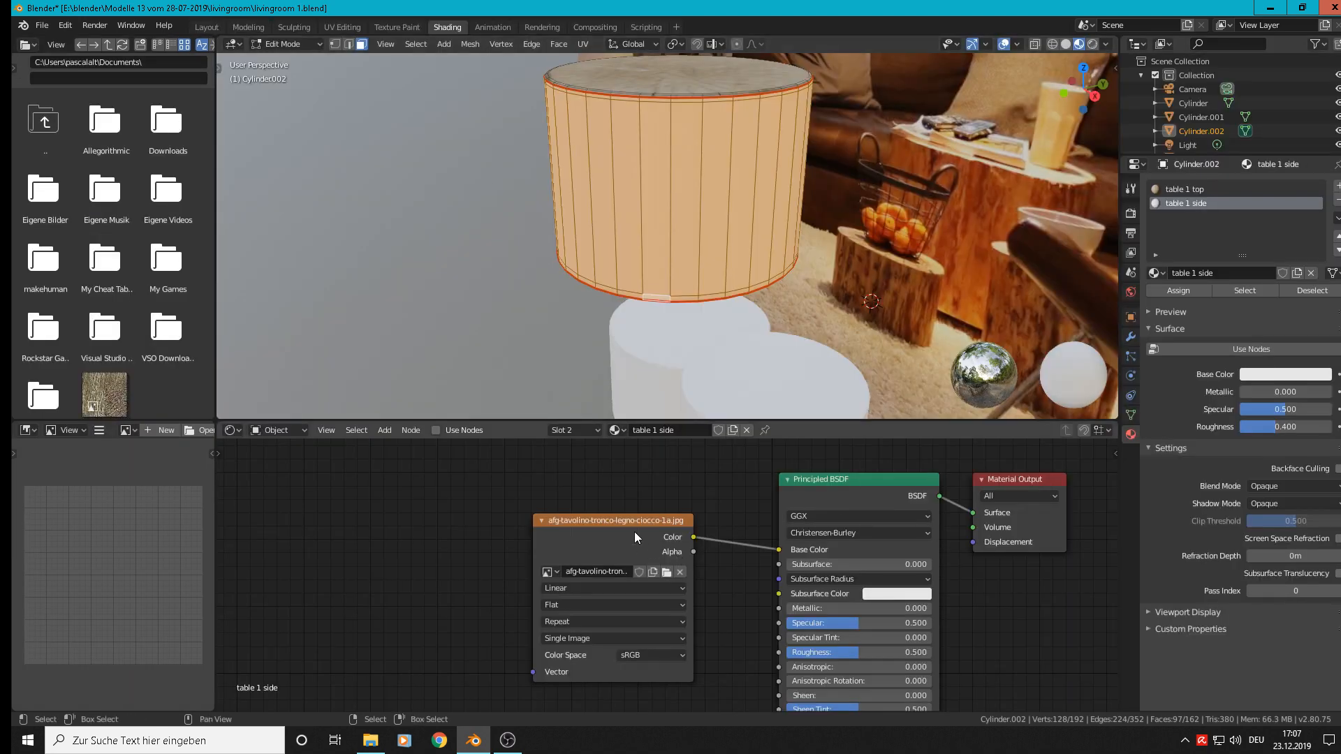
drag(620, 521, 526, 530)
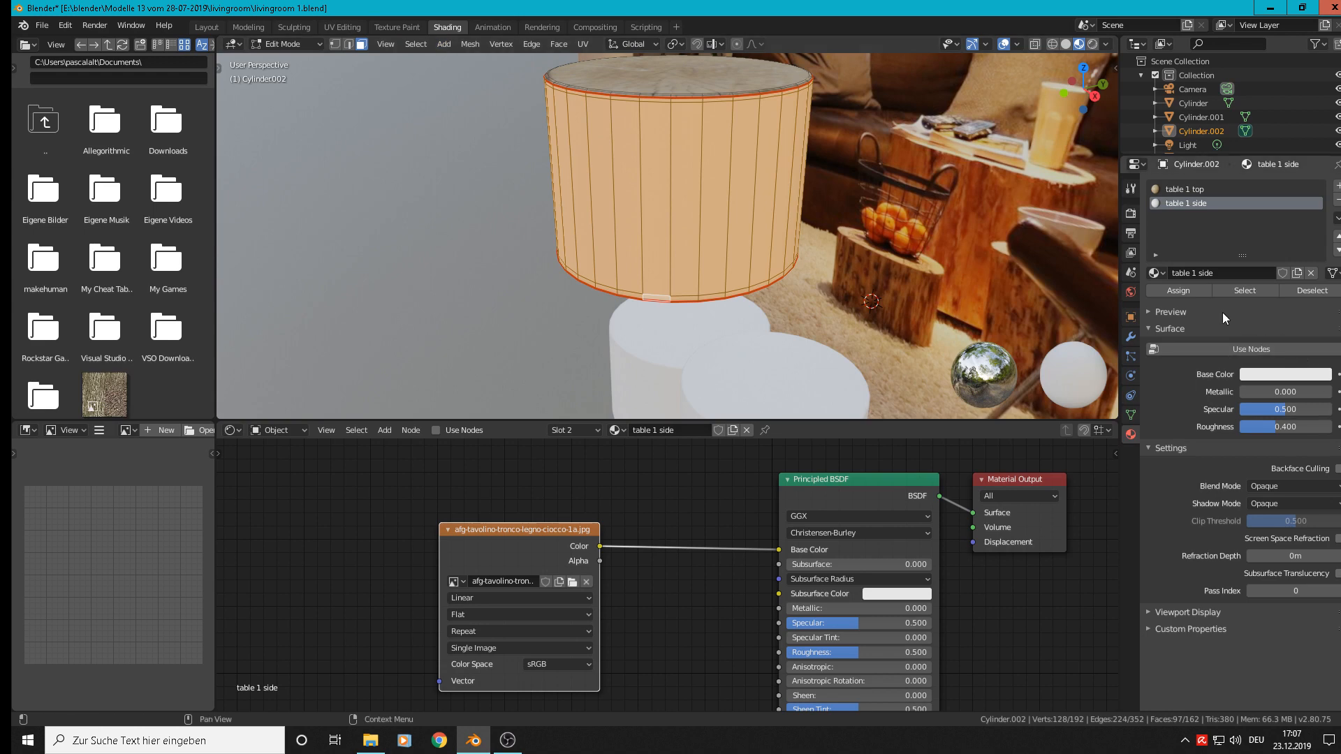
click(1179, 290)
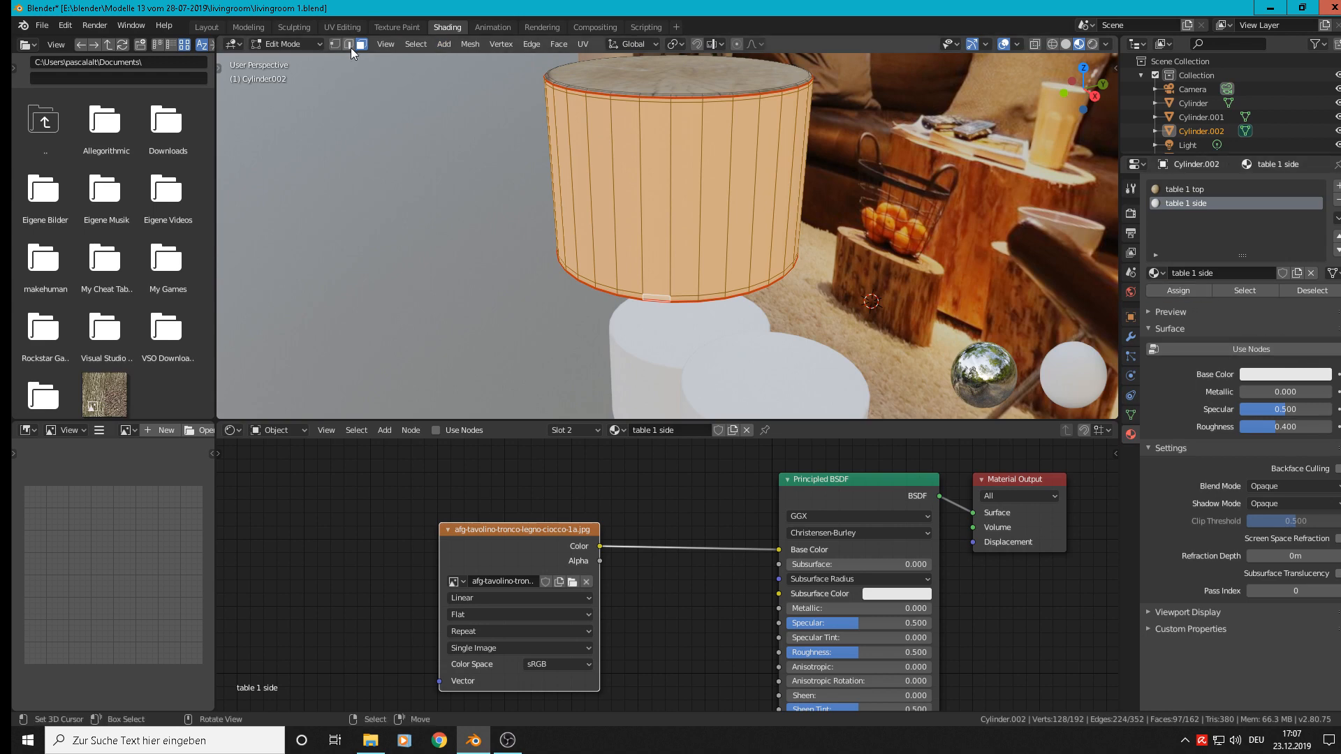
- In the UV Editing workspace, display afg-tavolino-tronco-legno-ciocco-1a.jpg behind the UVs and select the cylinder side's whole UV island
click(342, 26)
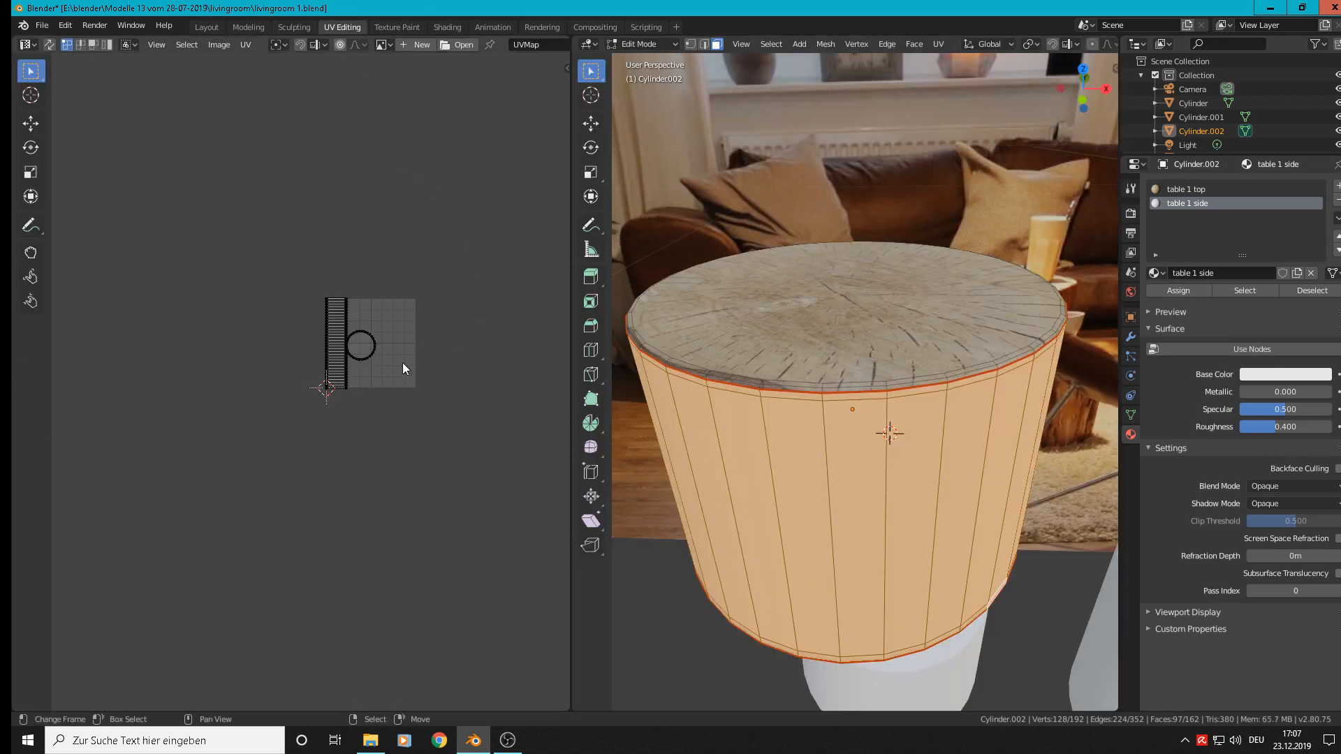
scroll(383, 388, up, 5)
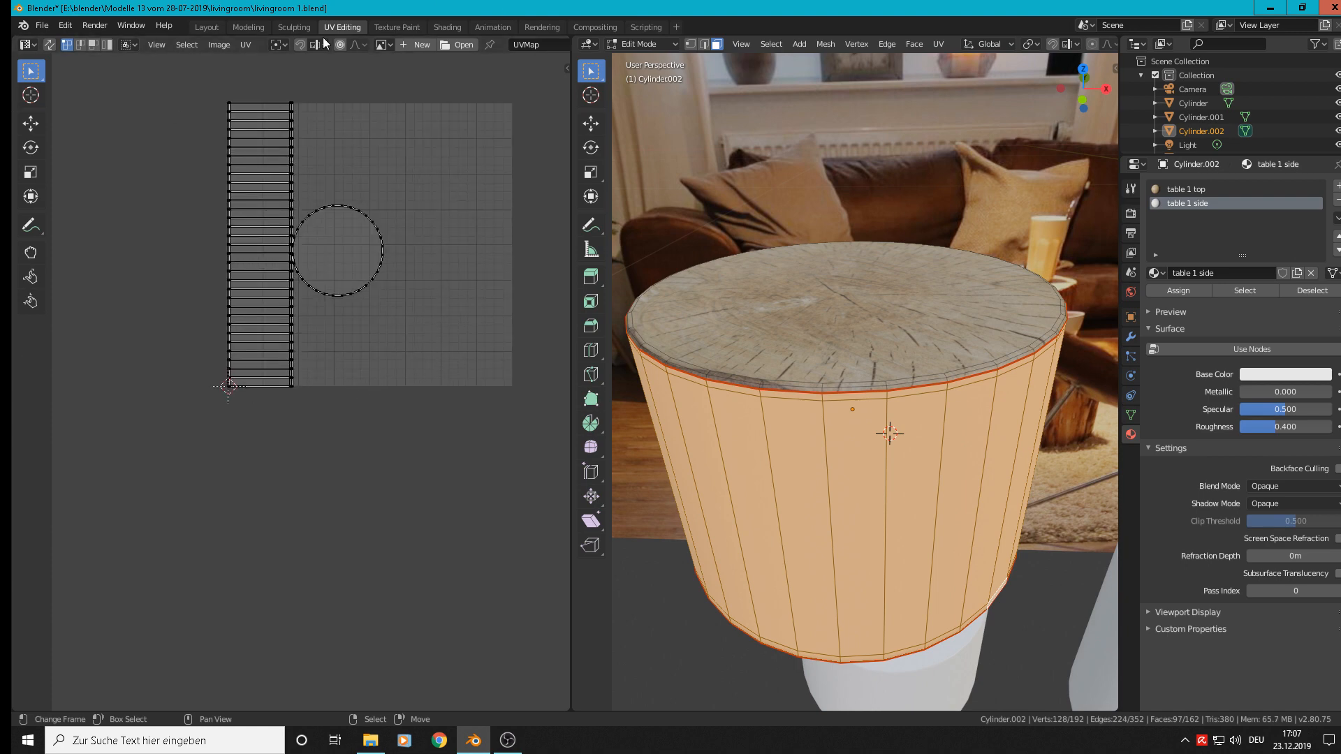
click(381, 44)
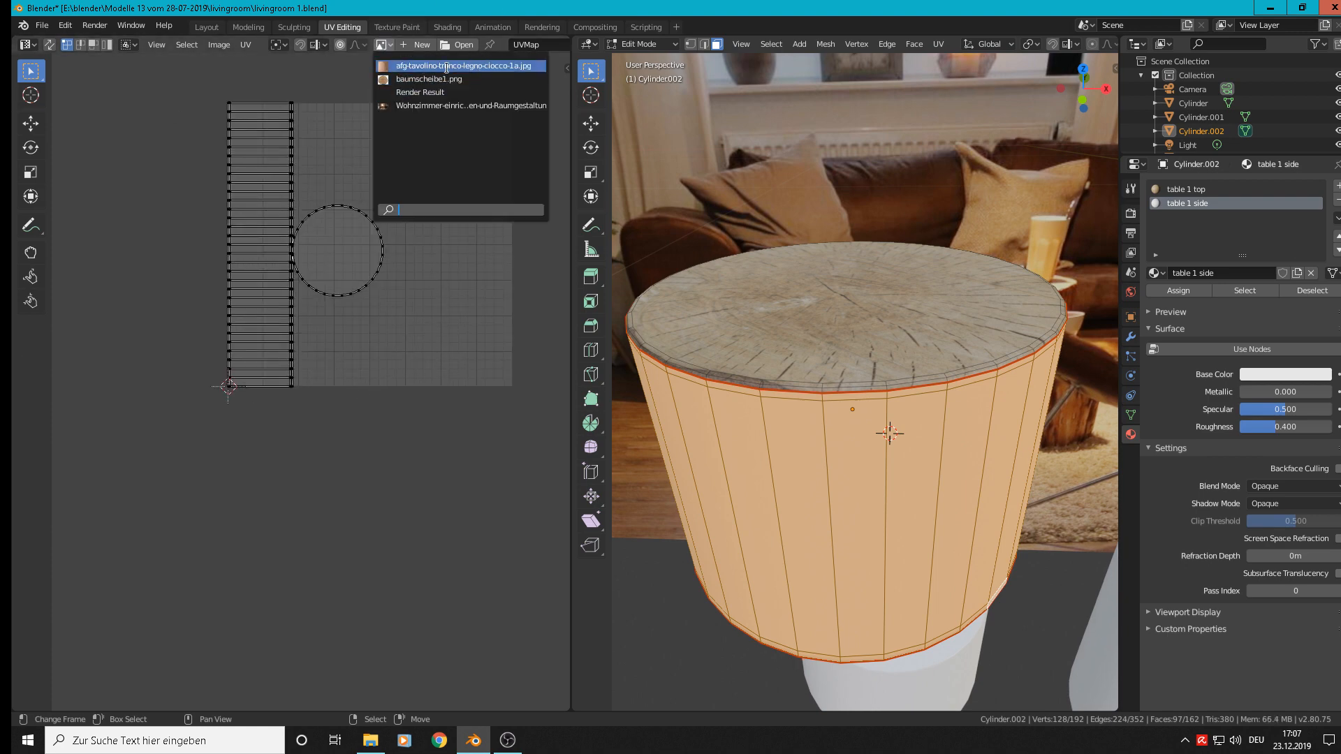
click(470, 66)
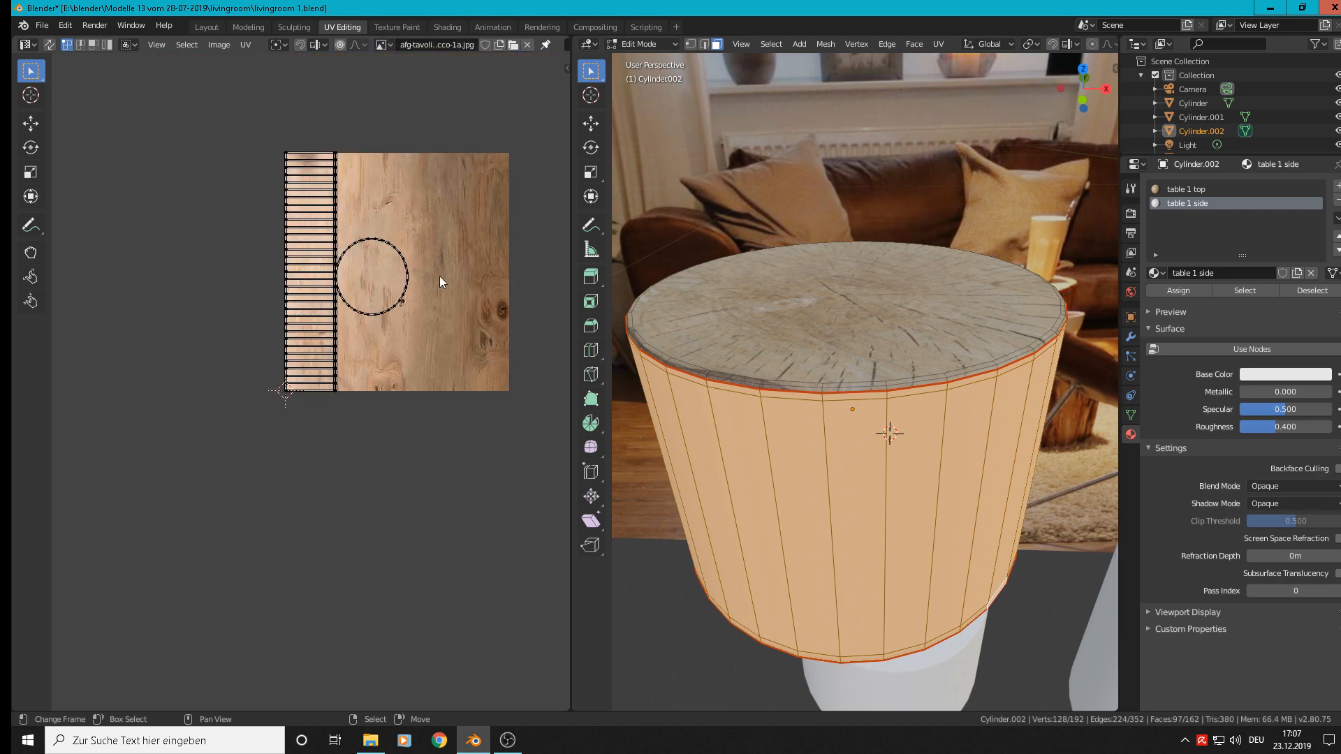
scroll(428, 280, up, 2)
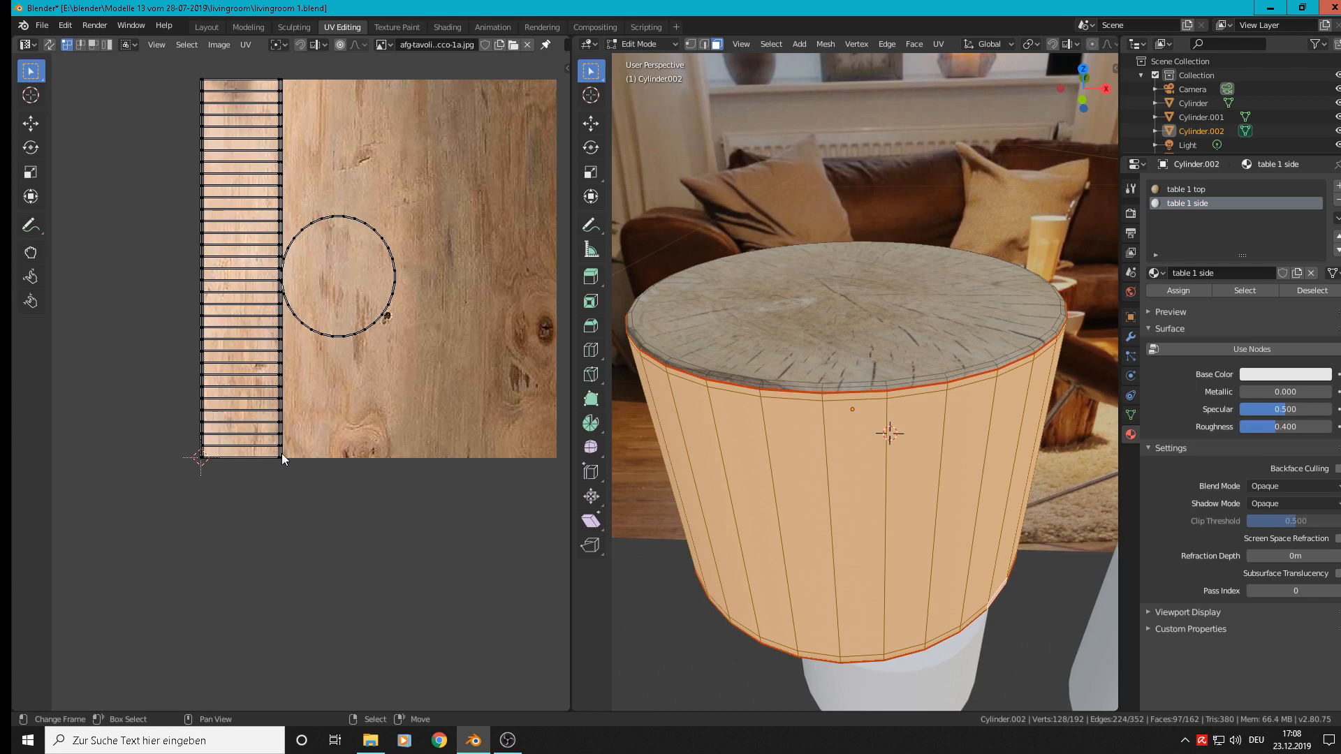
key(l)
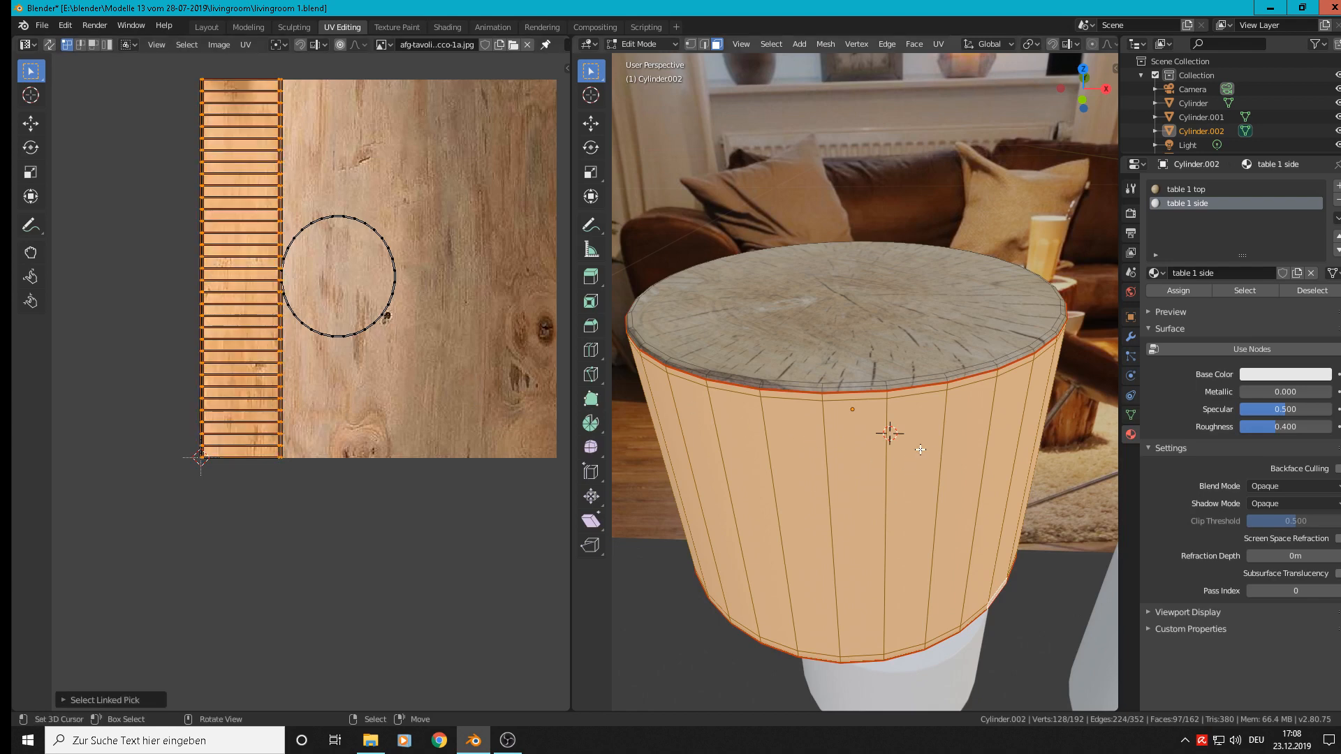
- Return to the Shading workspace and enable Use Nodes for the table 1 side material
click(445, 26)
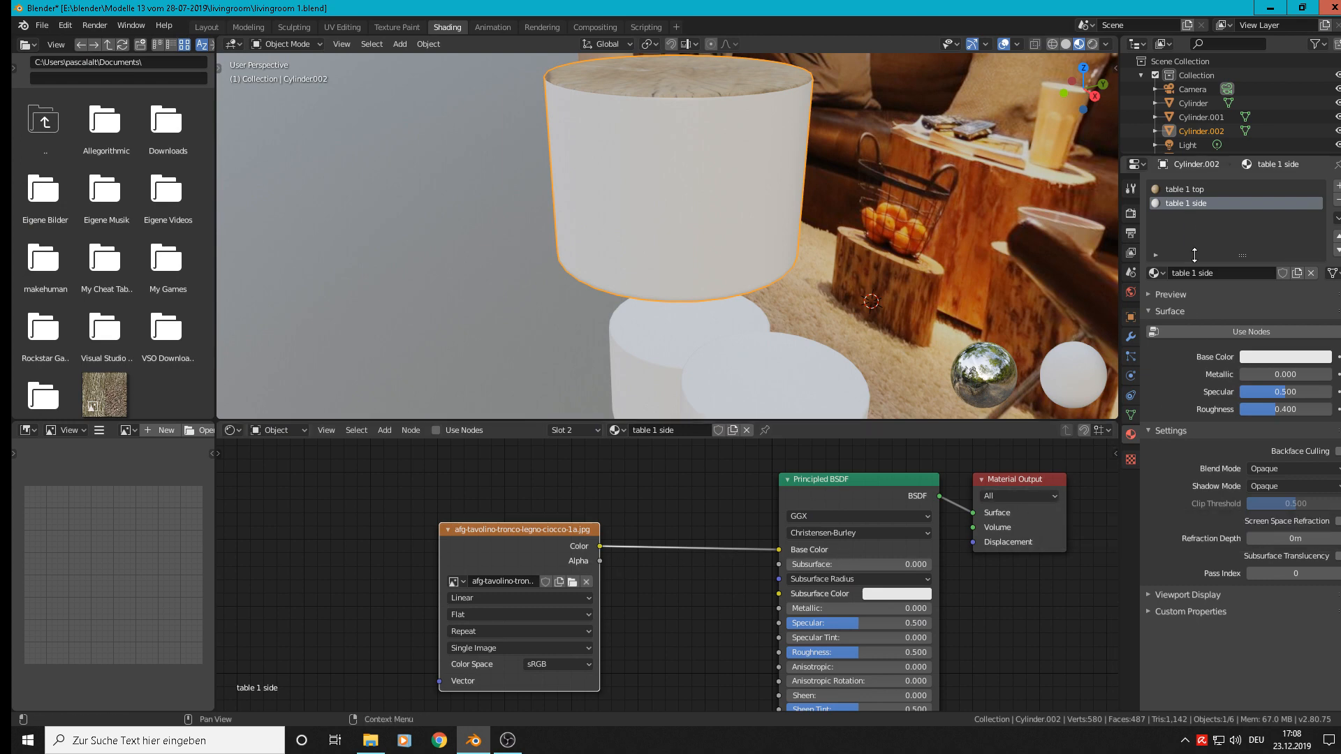
click(1196, 331)
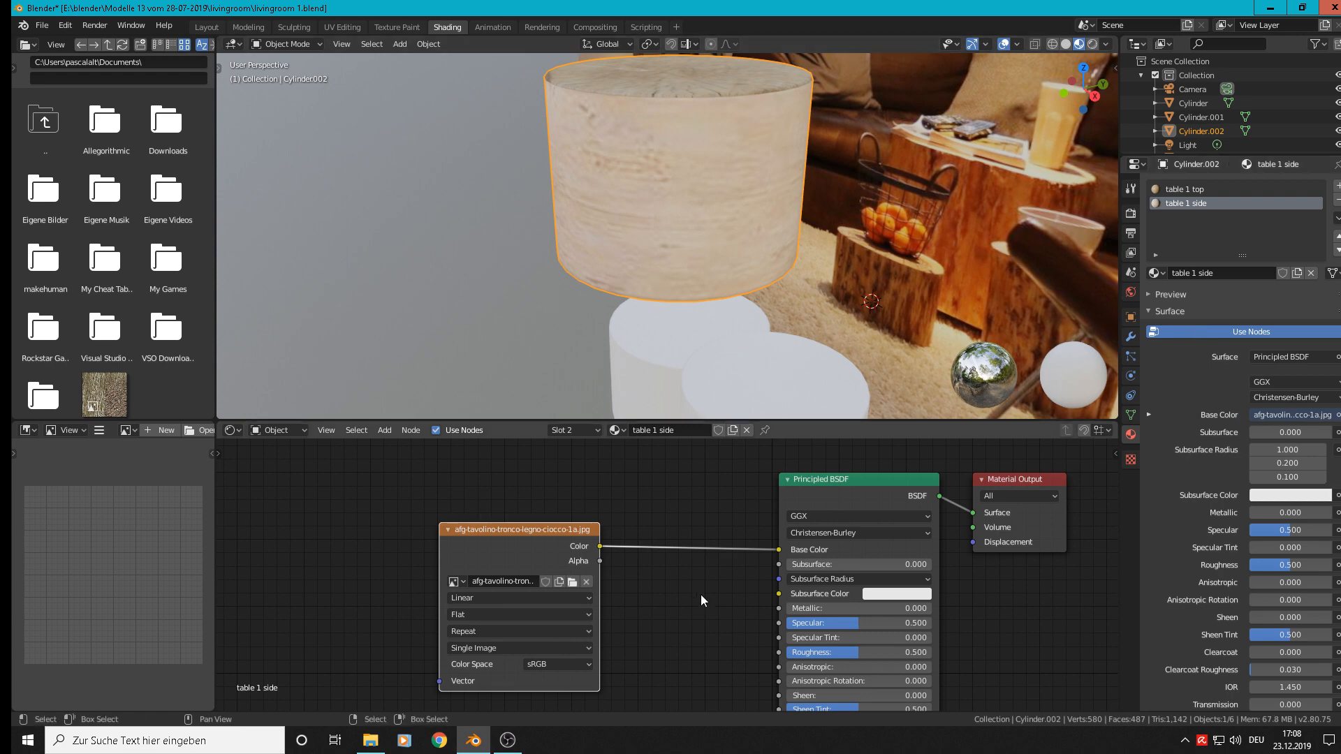
- Back in the UV Editing workspace, rotate the side's UV island by 90 degrees and move it horizontally across the middle of the wood image
click(351, 27)
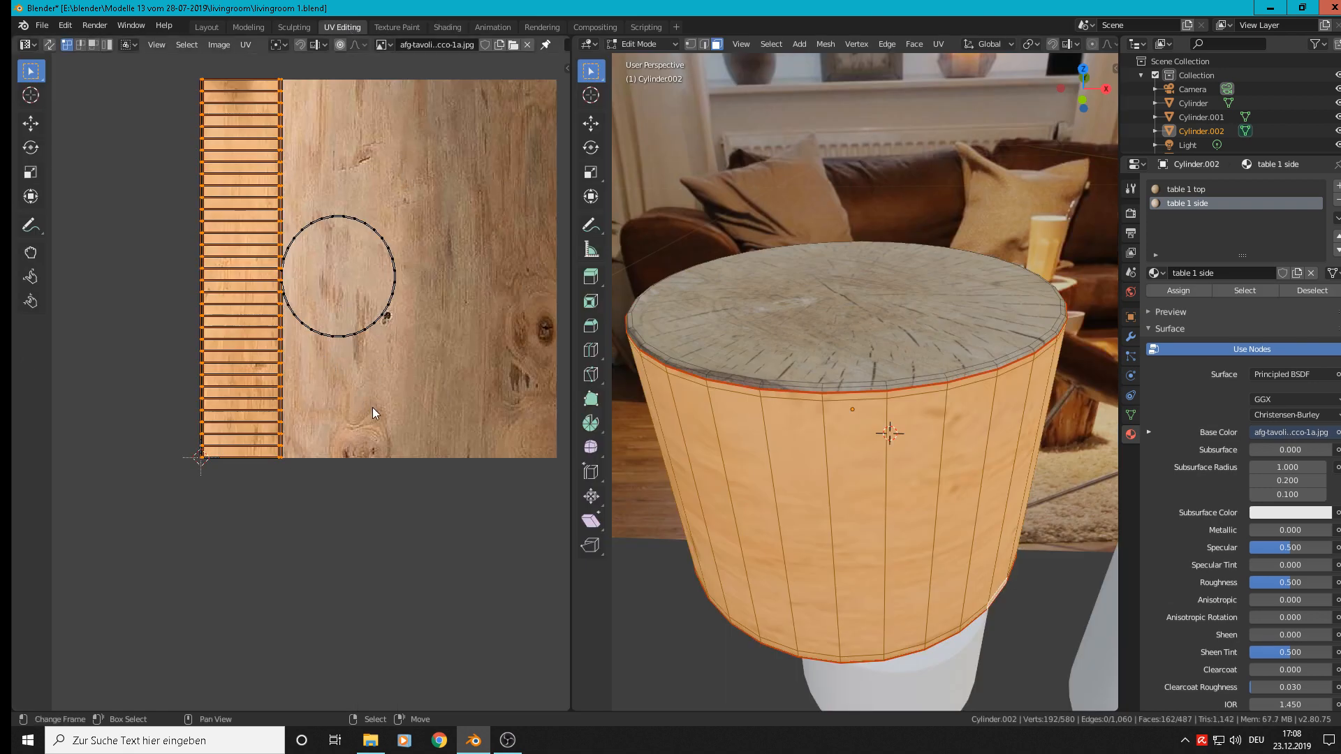
text(r90)
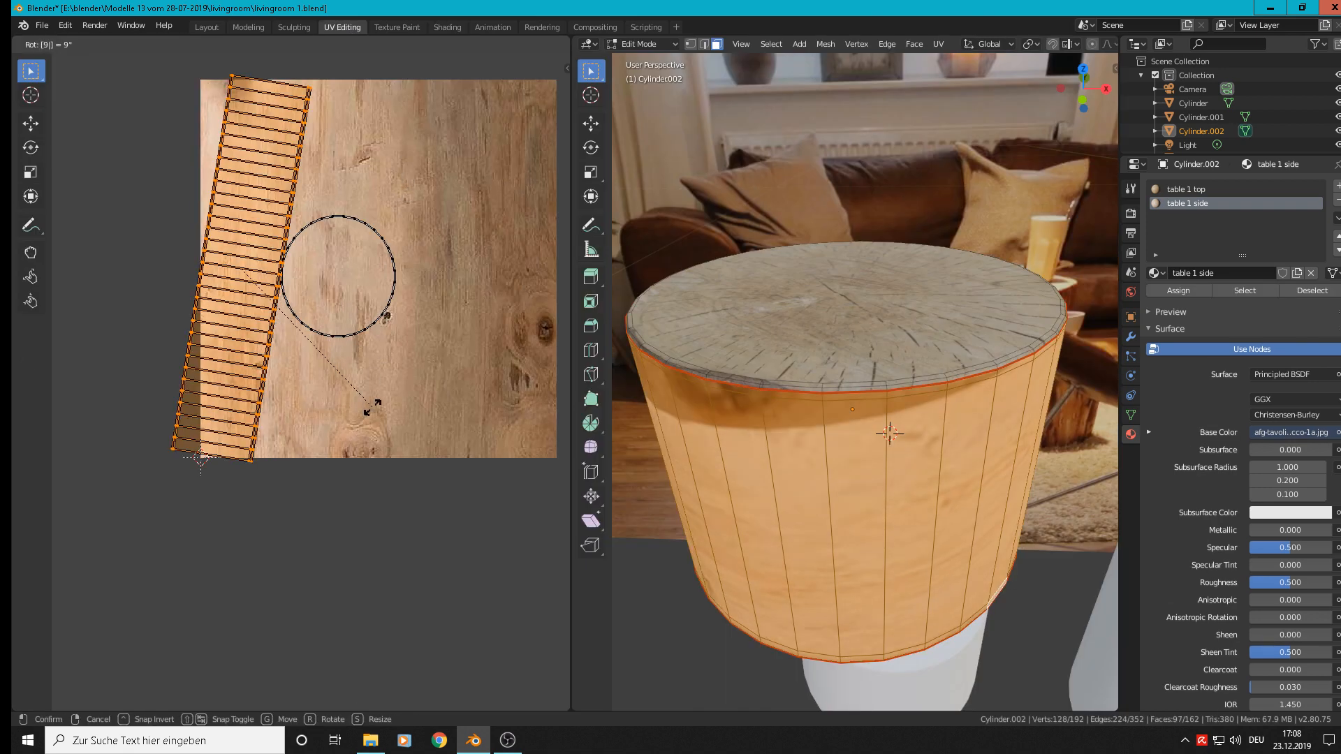
key(Return)
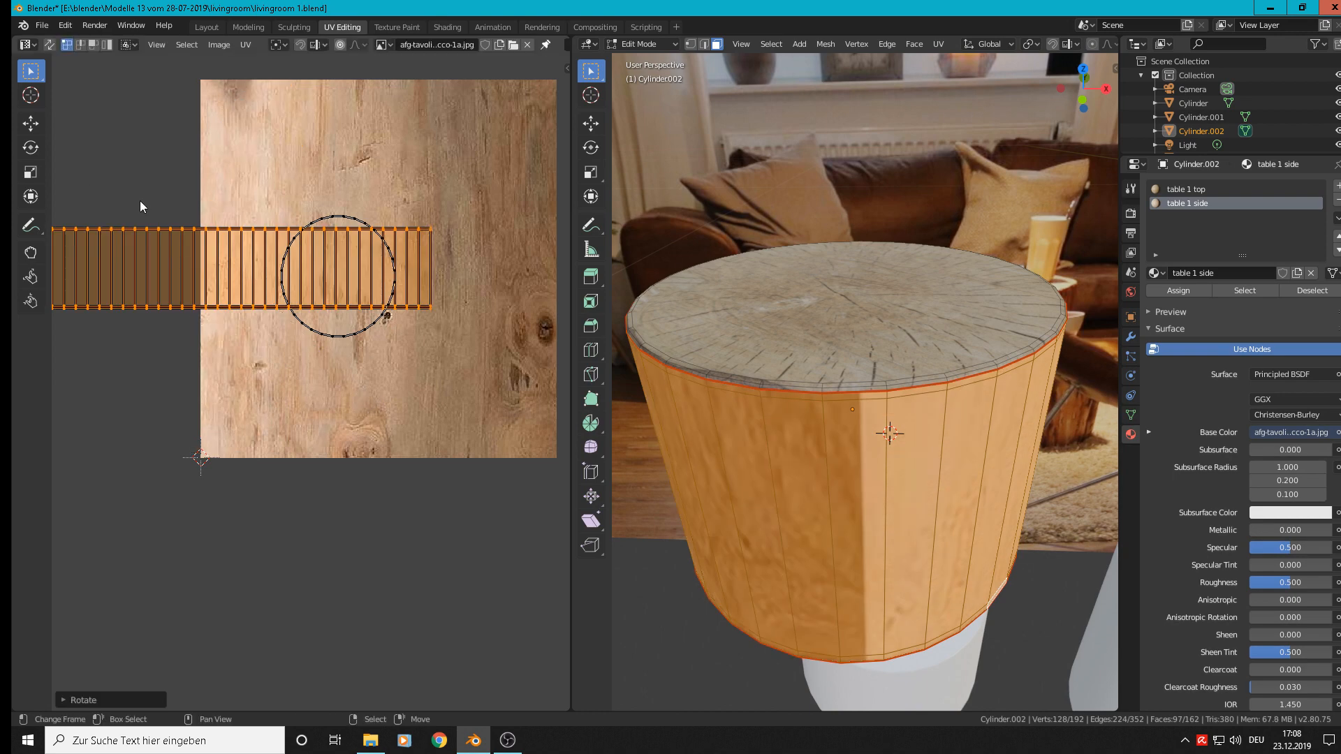
scroll(388, 333, down, 2)
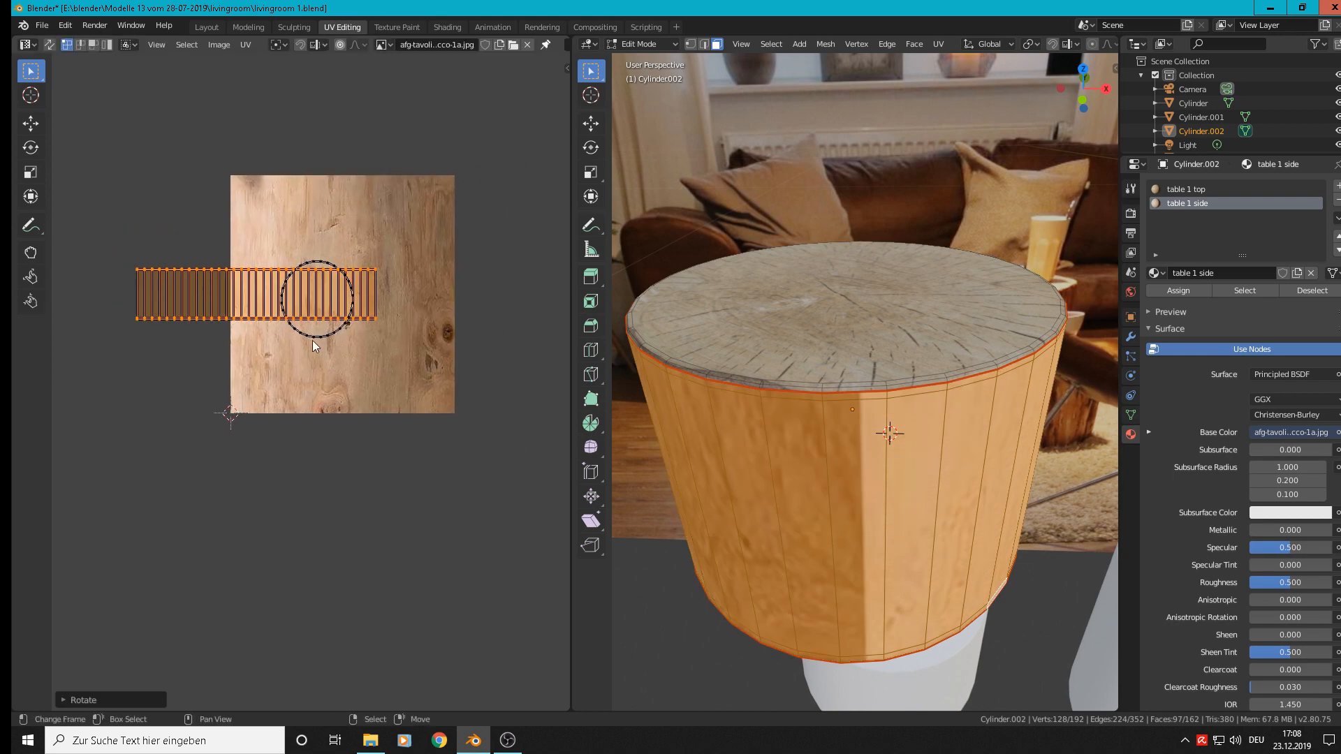
key(g)
click(397, 338)
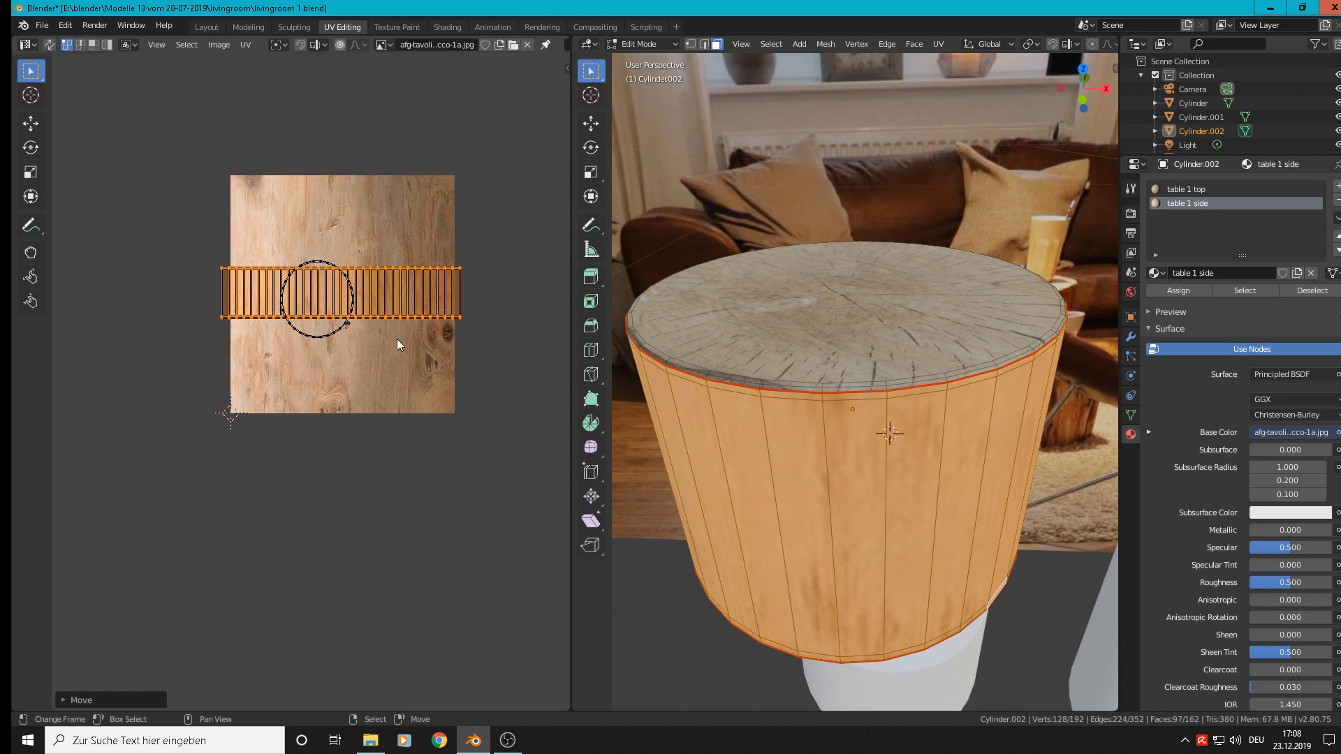
- Scale the side faces' UV strip down uniformly to about 0.9 so it fits within the texture's width
key(s)
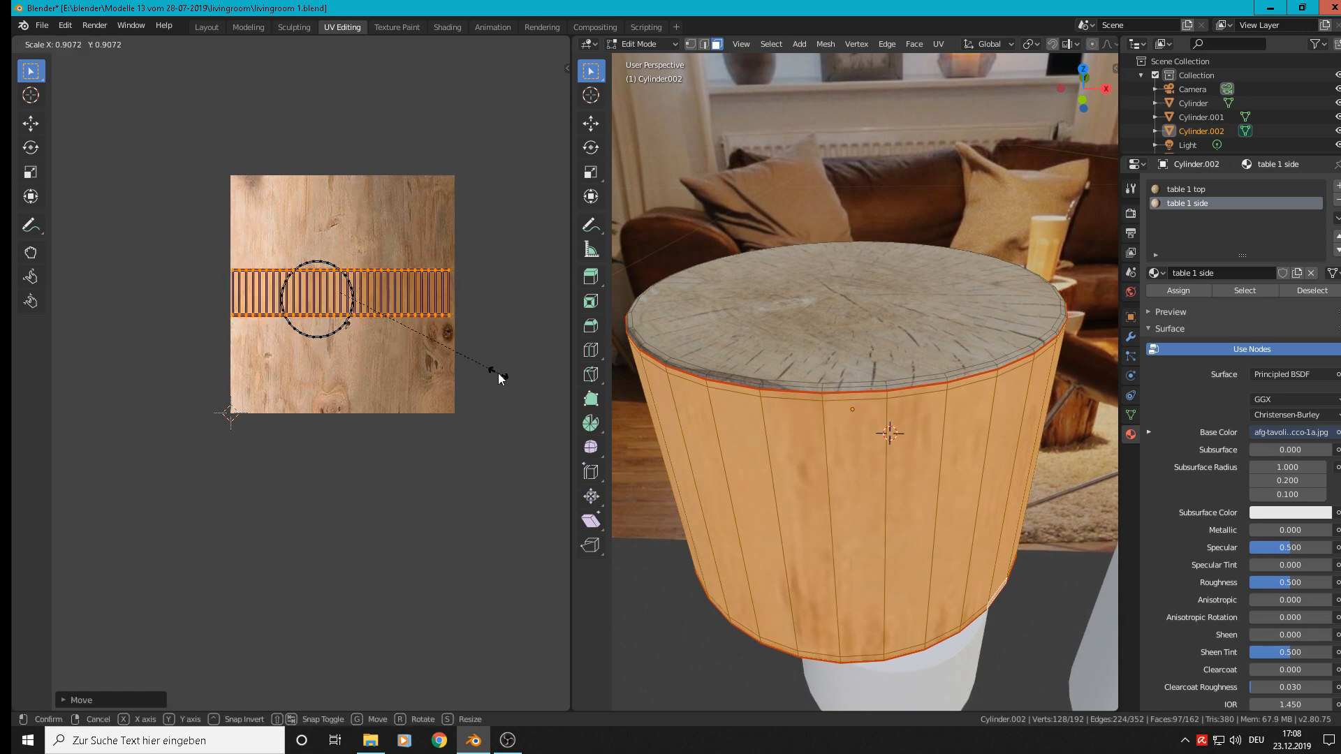
click(500, 378)
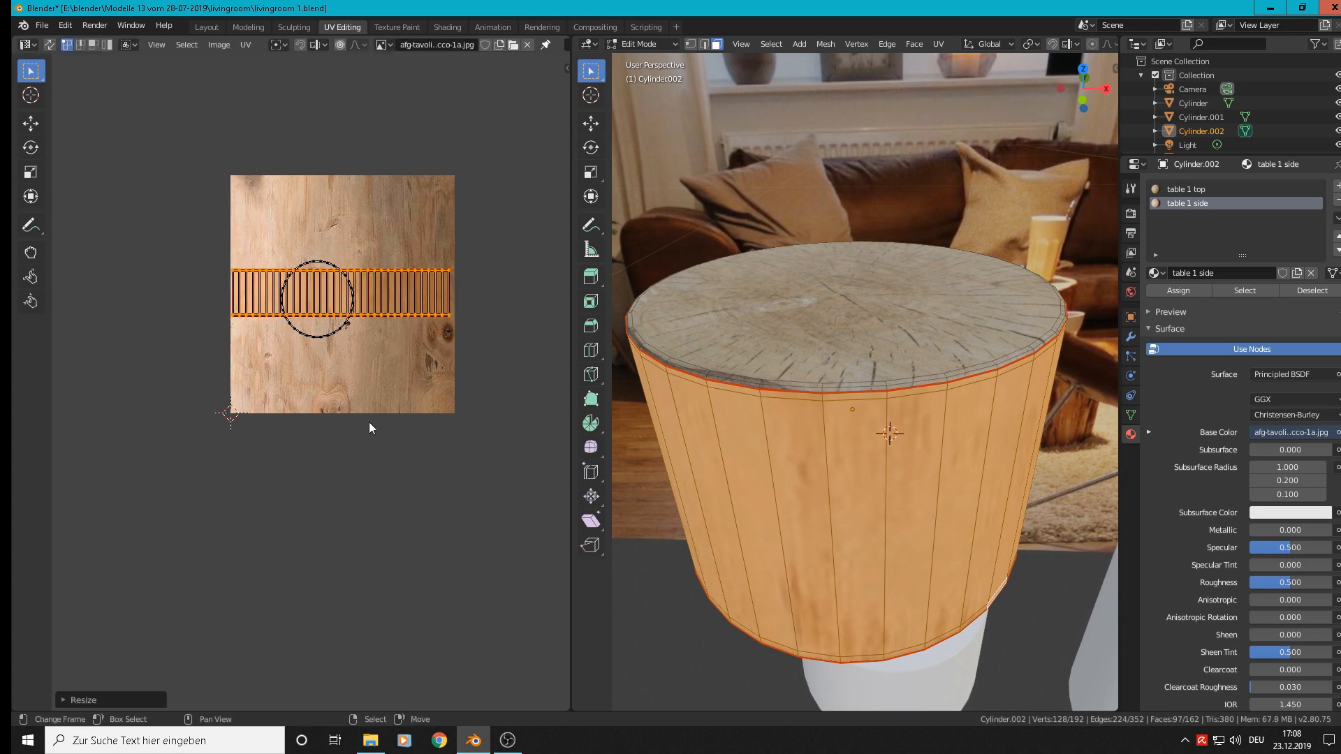
key(s)
right_click(366, 456)
- Stretch the side UV strip along Y to nearly the full texture height and inspect the wood around the cylinder in Object Mode
key(s)
key(y)
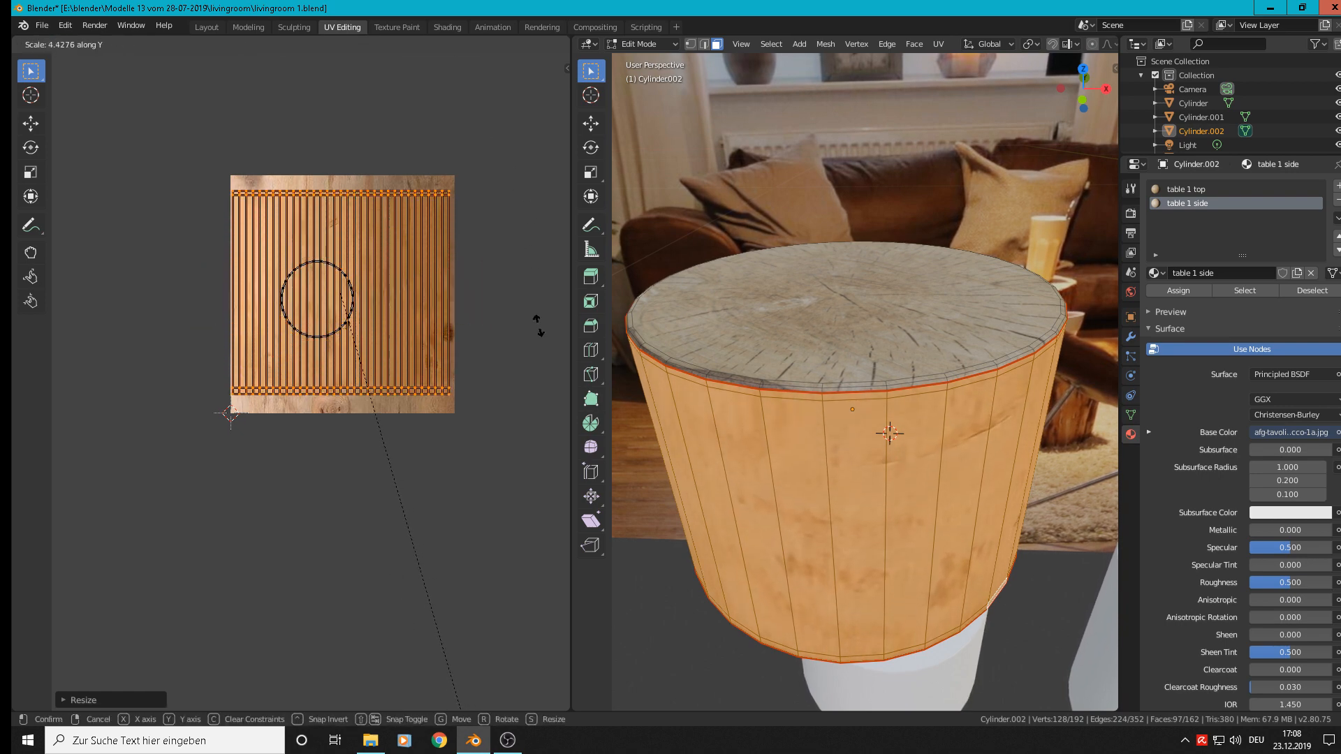
click(94, 397)
key(Tab)
middle_drag(859, 447, 838, 391)
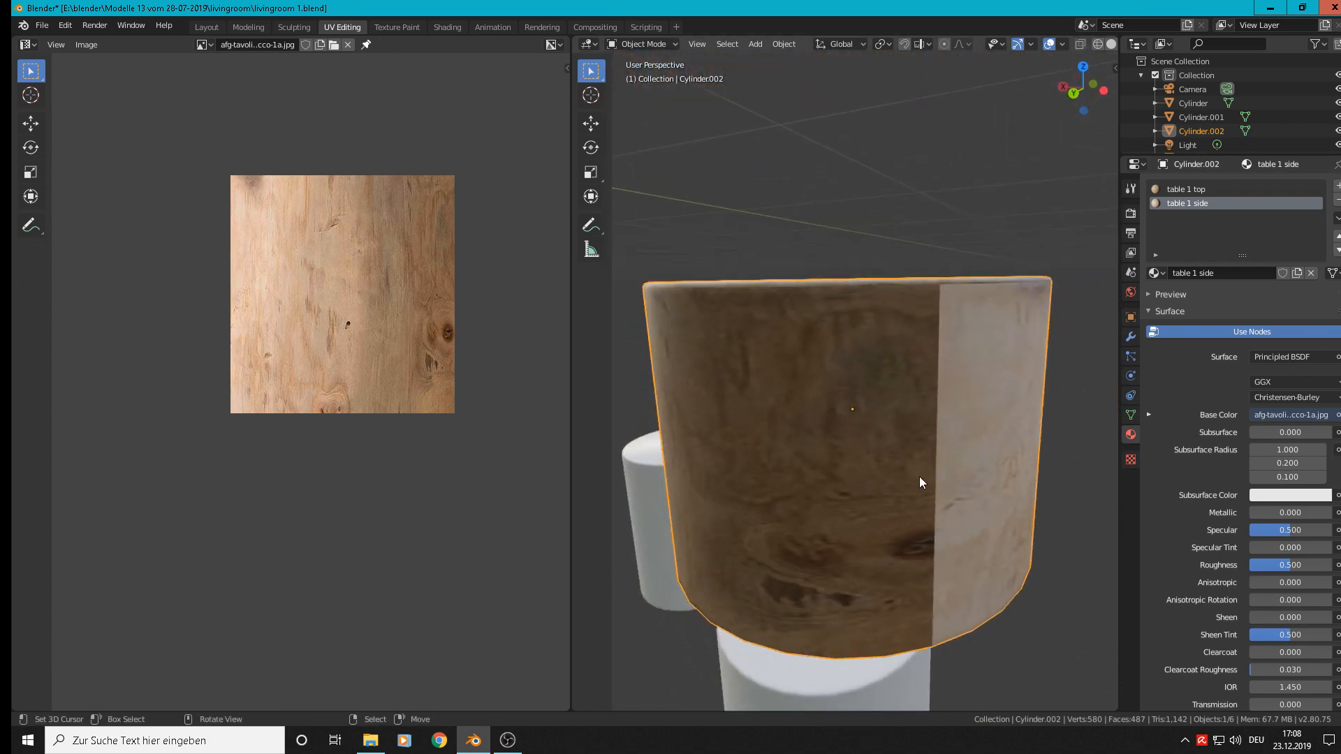
middle_drag(929, 491, 769, 430)
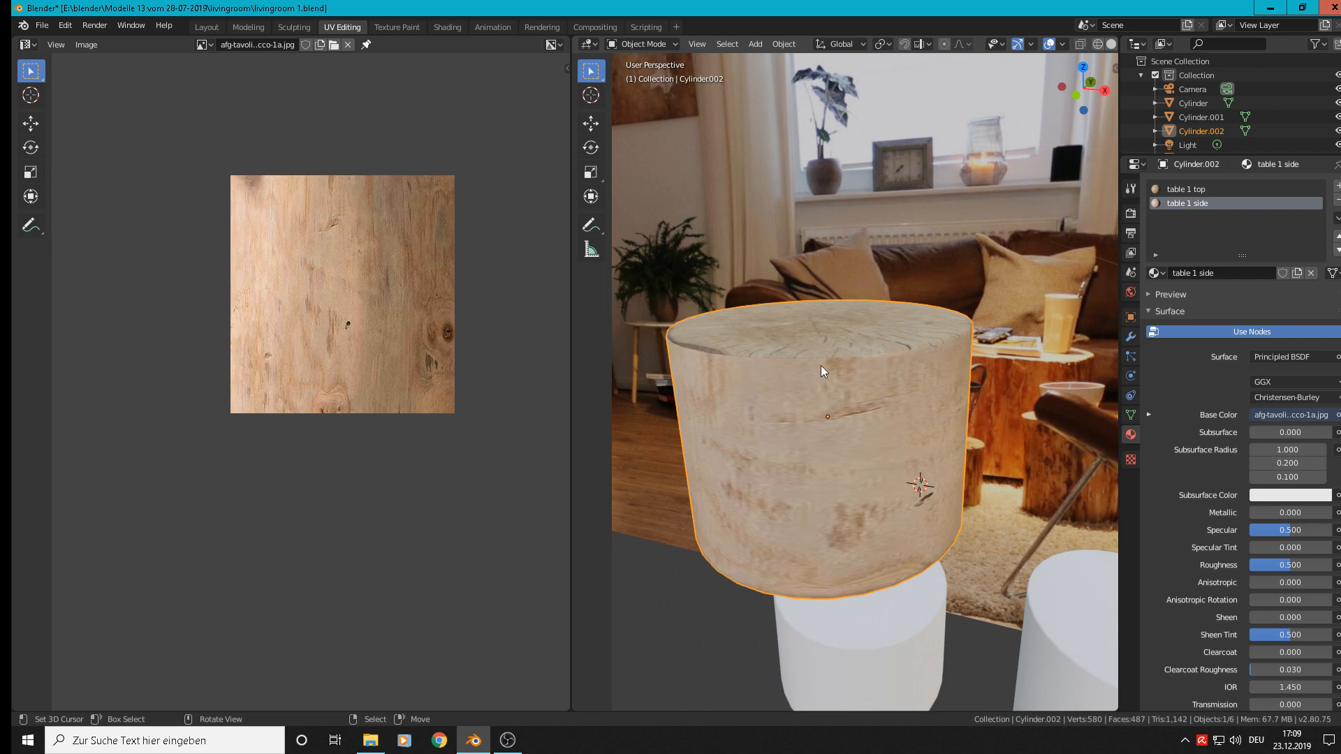
- Stretch the side UVs along X well past both edges of the texture and check the grain on the cylinder
key(Tab)
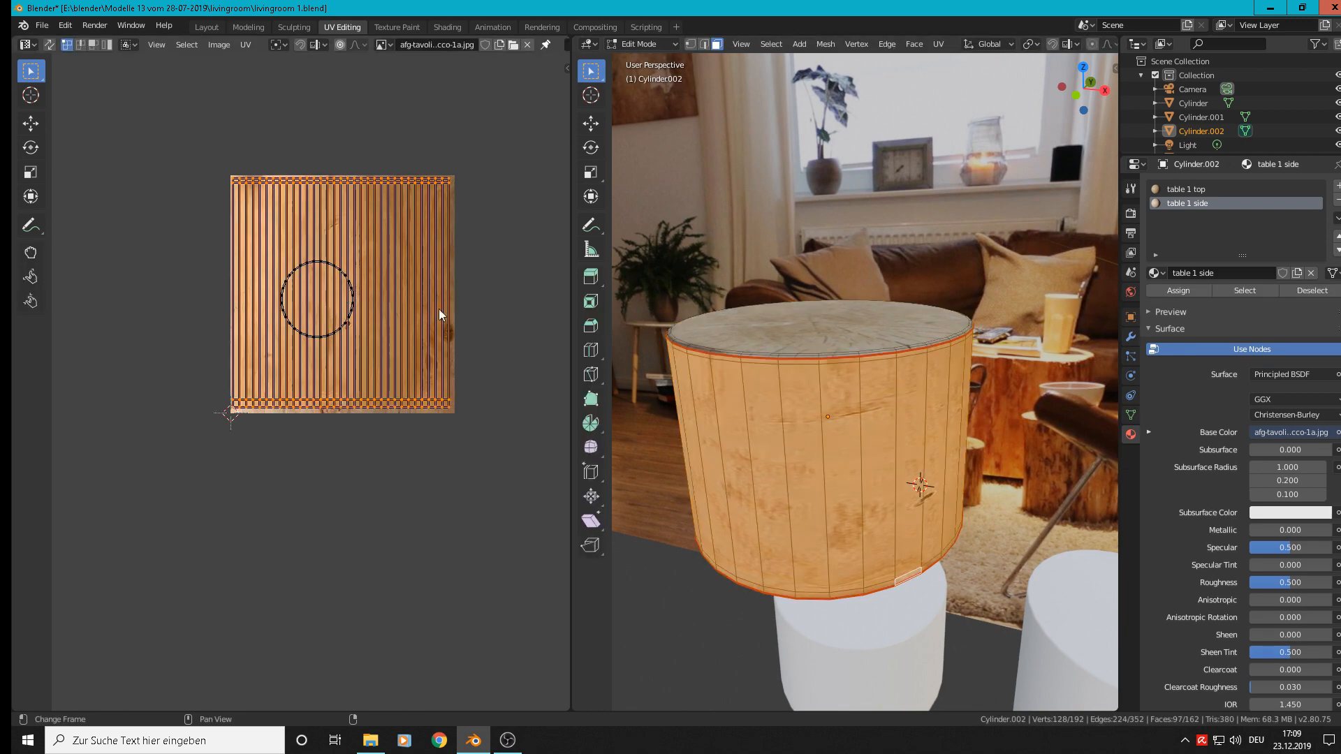
key(s)
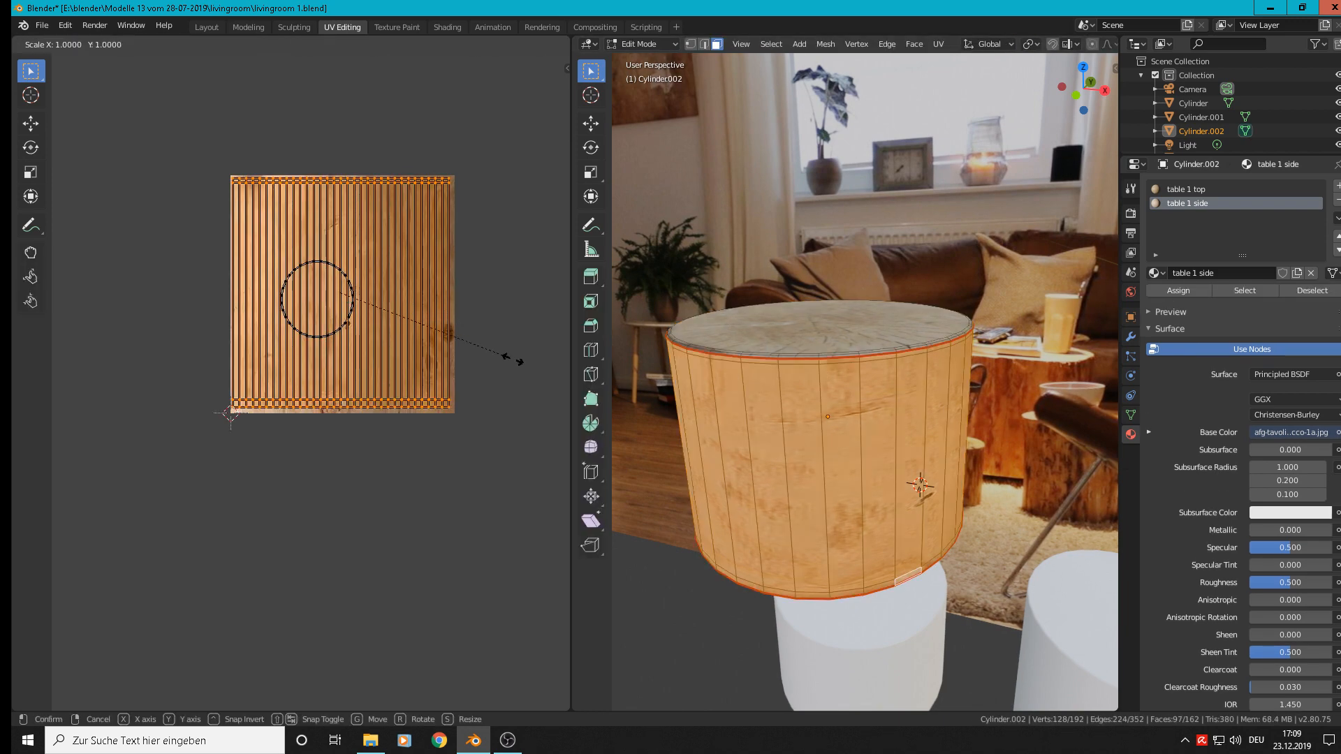
key(x)
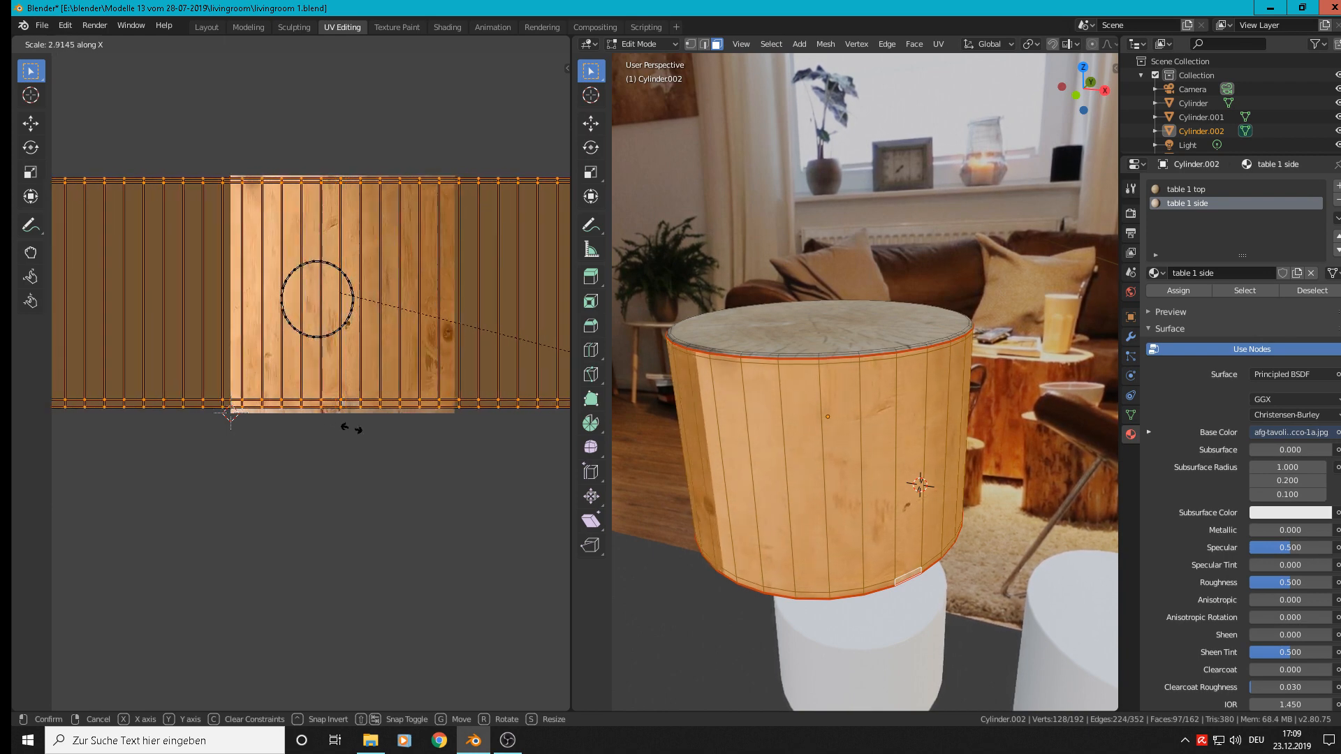
click(484, 453)
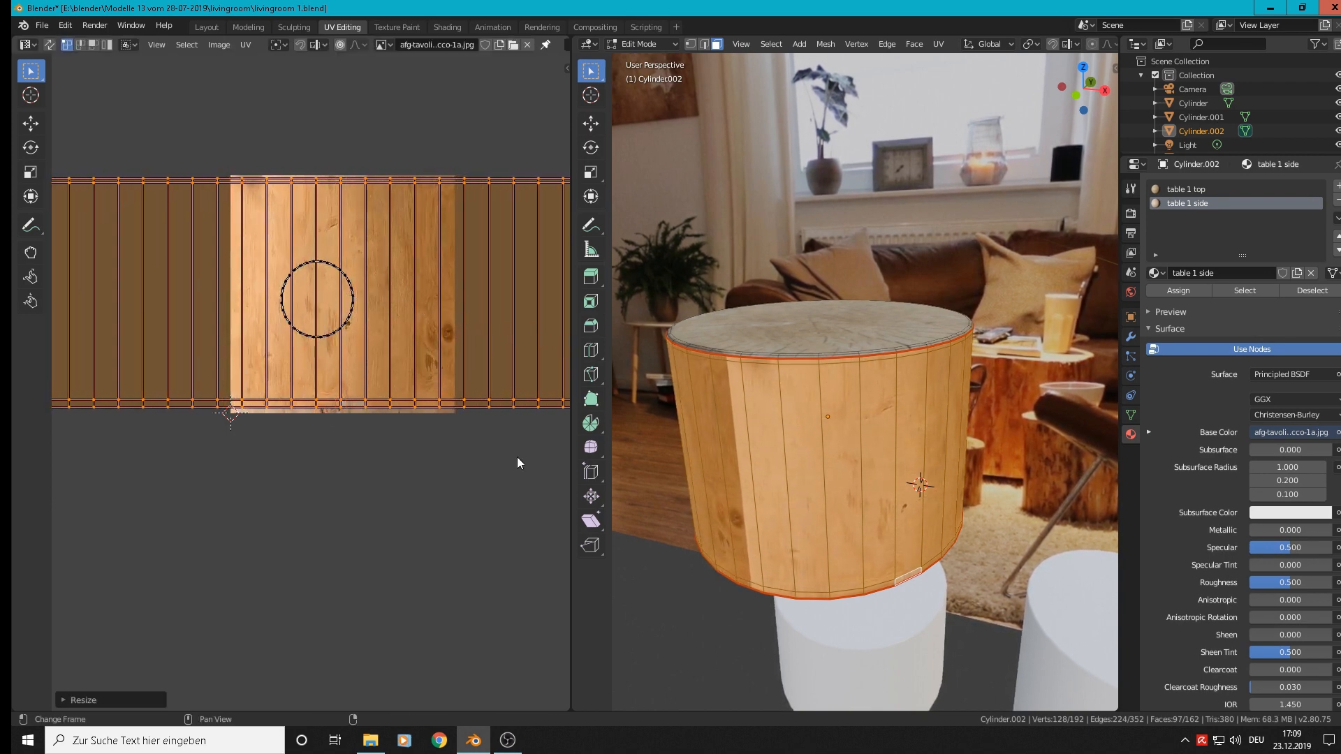
key(Tab)
mouse_move(895, 479)
middle_down()
mouse_move(819, 466)
mouse_move(872, 466)
mouse_move(858, 463)
mouse_move(701, 467)
mouse_move(767, 488)
mouse_move(922, 475)
mouse_move(887, 467)
middle_up()
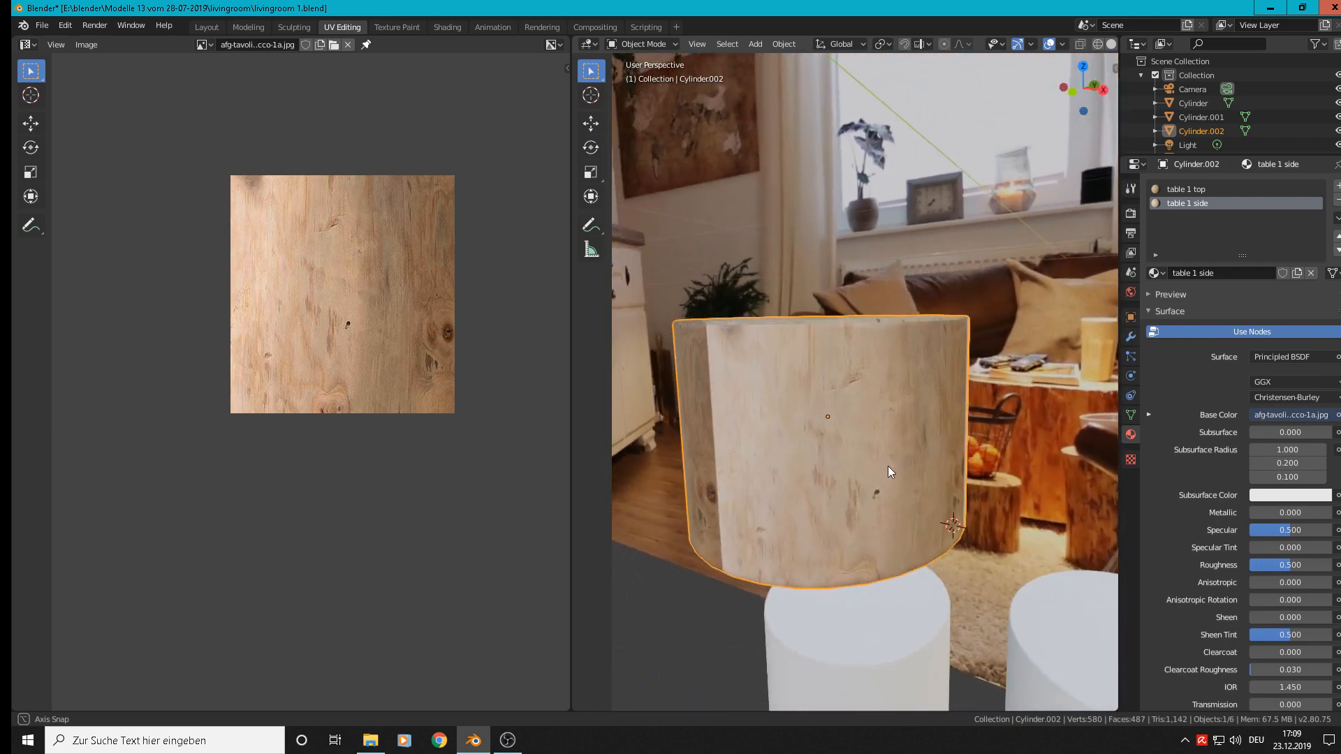
- Narrow the side UVs along X to about 1.6 times the texture width and inspect the cylinder in Object Mode
key(Tab)
key(s)
key(x)
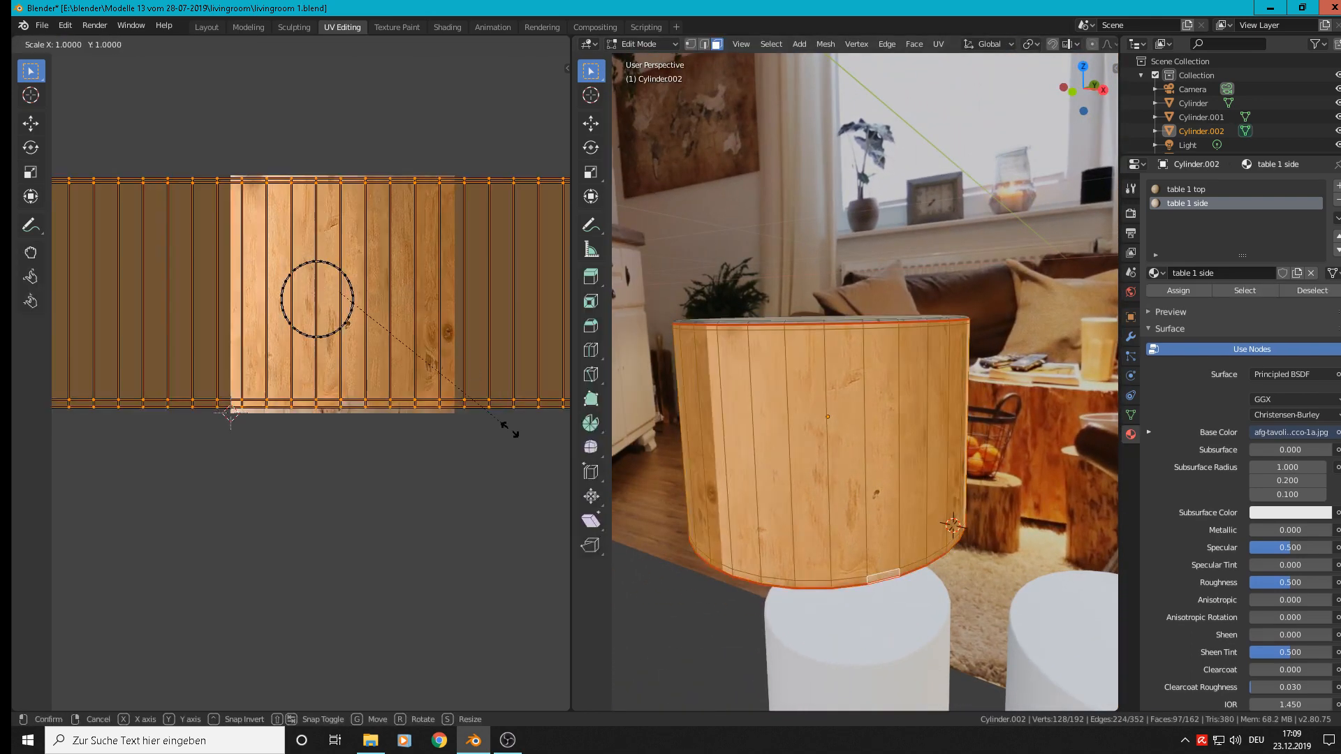
click(399, 370)
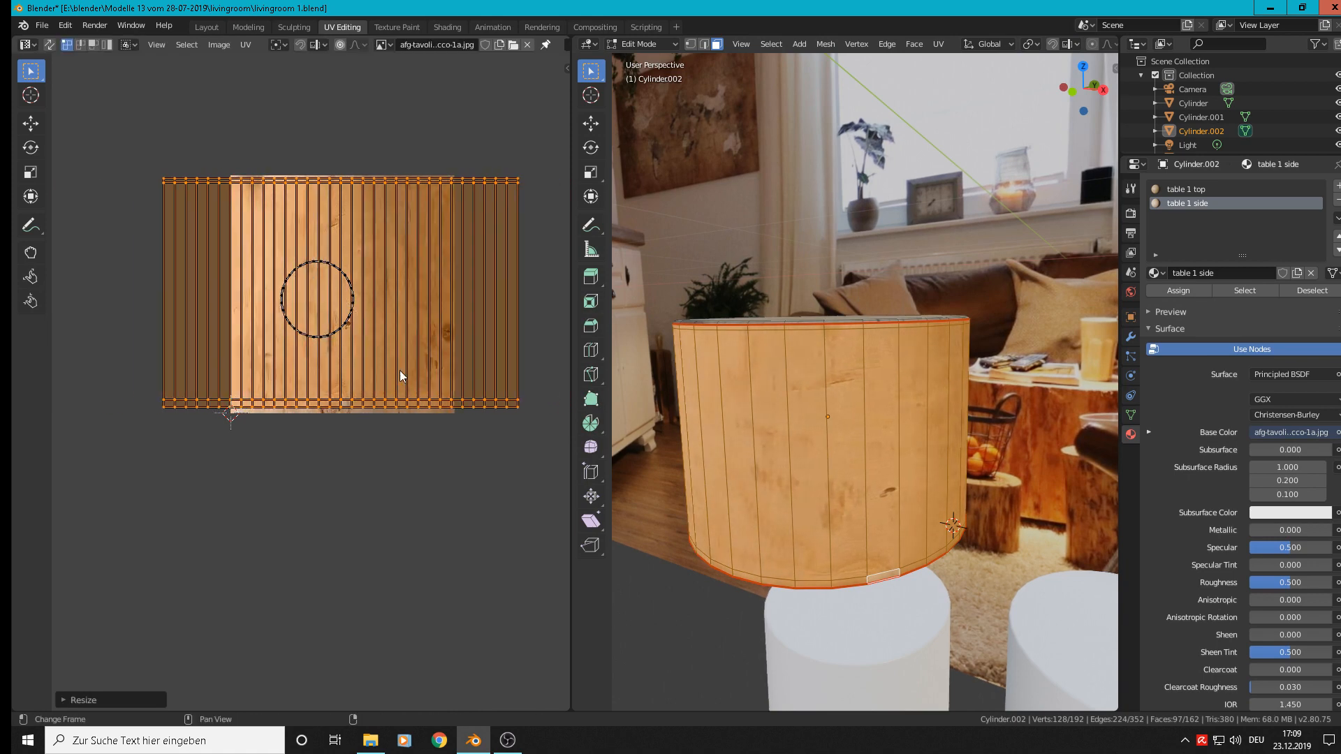
middle_drag(706, 380, 850, 453)
key(Tab)
scroll(812, 404, down, 2)
scroll(835, 405, up, 3)
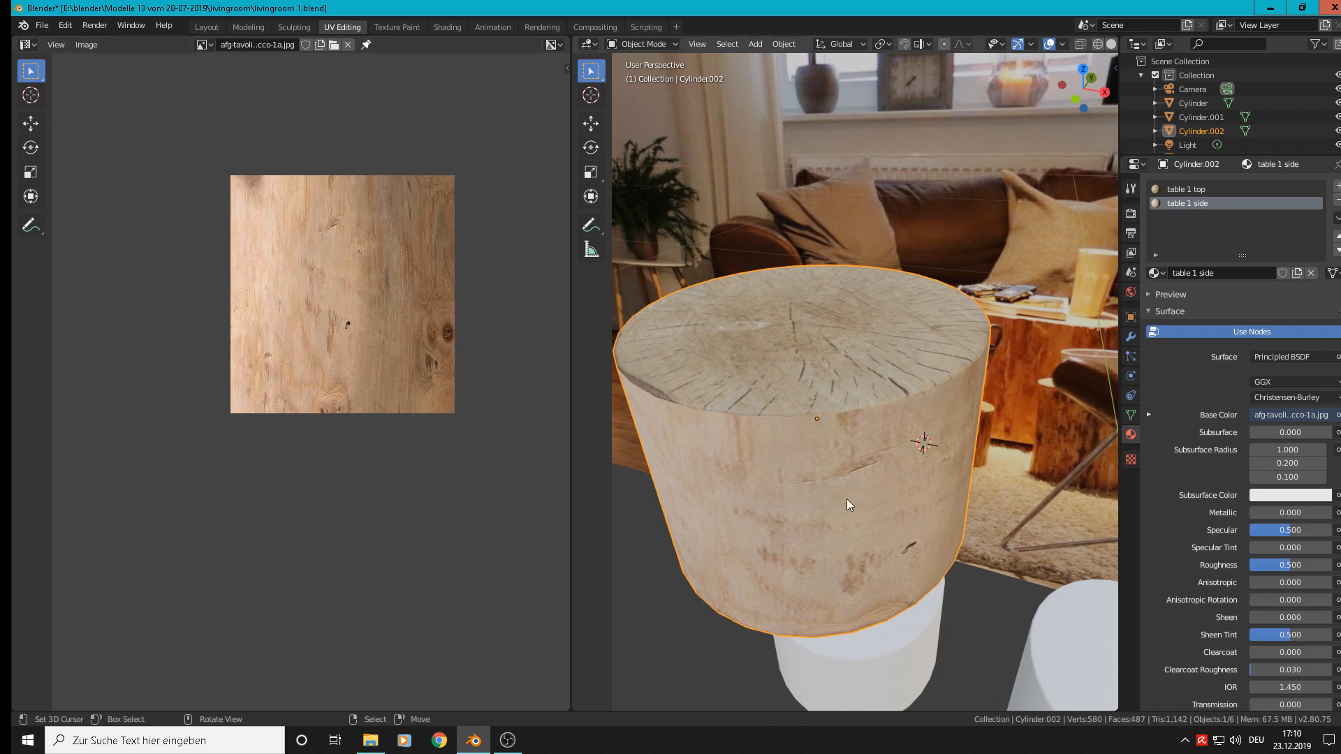
- Rotate the side UVs by 90° and a further 180° so the wood grain runs around the cylinder
key(Tab)
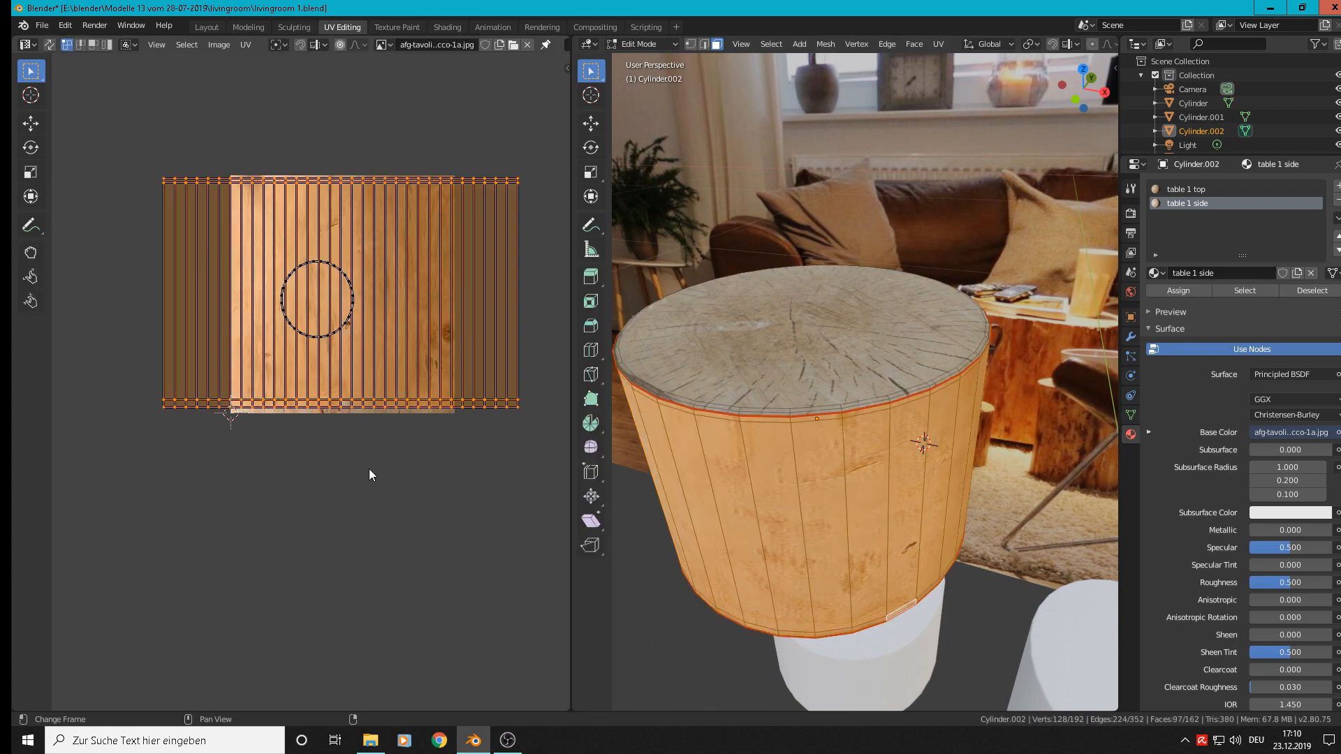
text(r)
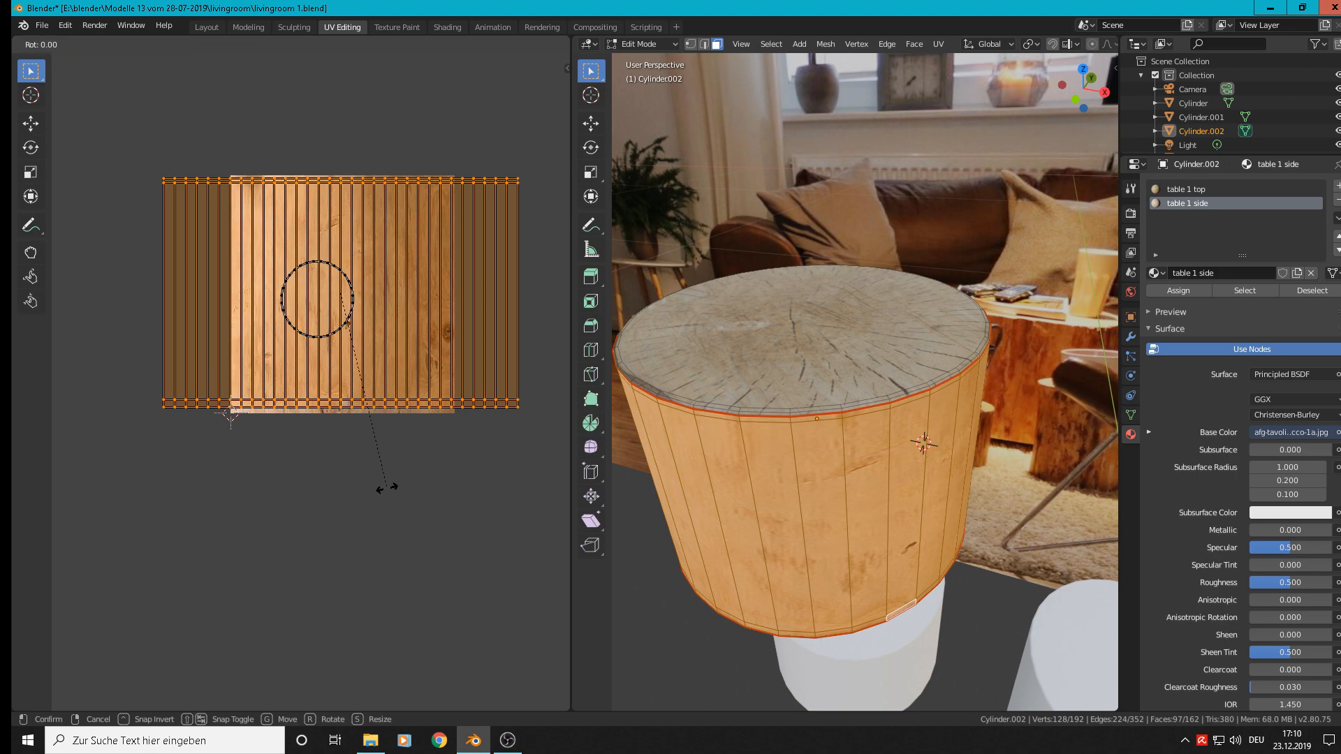
text(90)
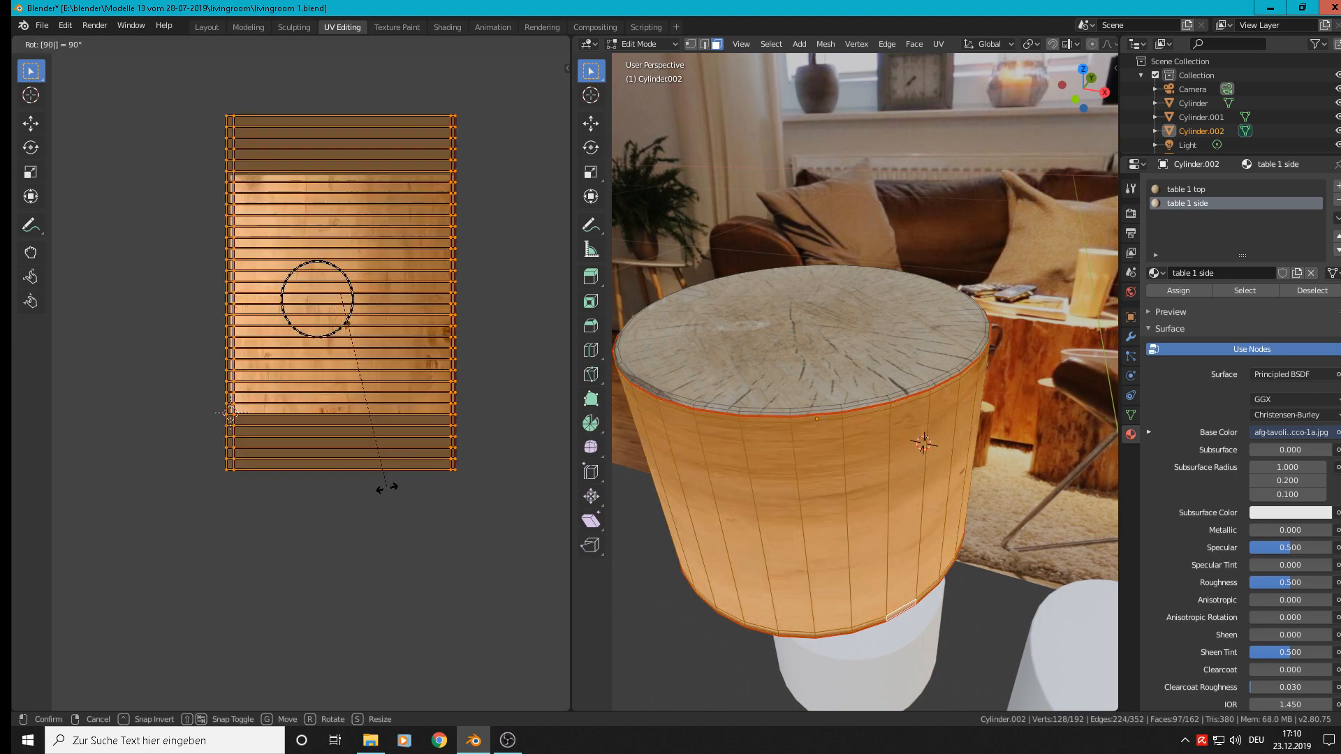
key(BackSpace)
key(BackSpace)
text(18)
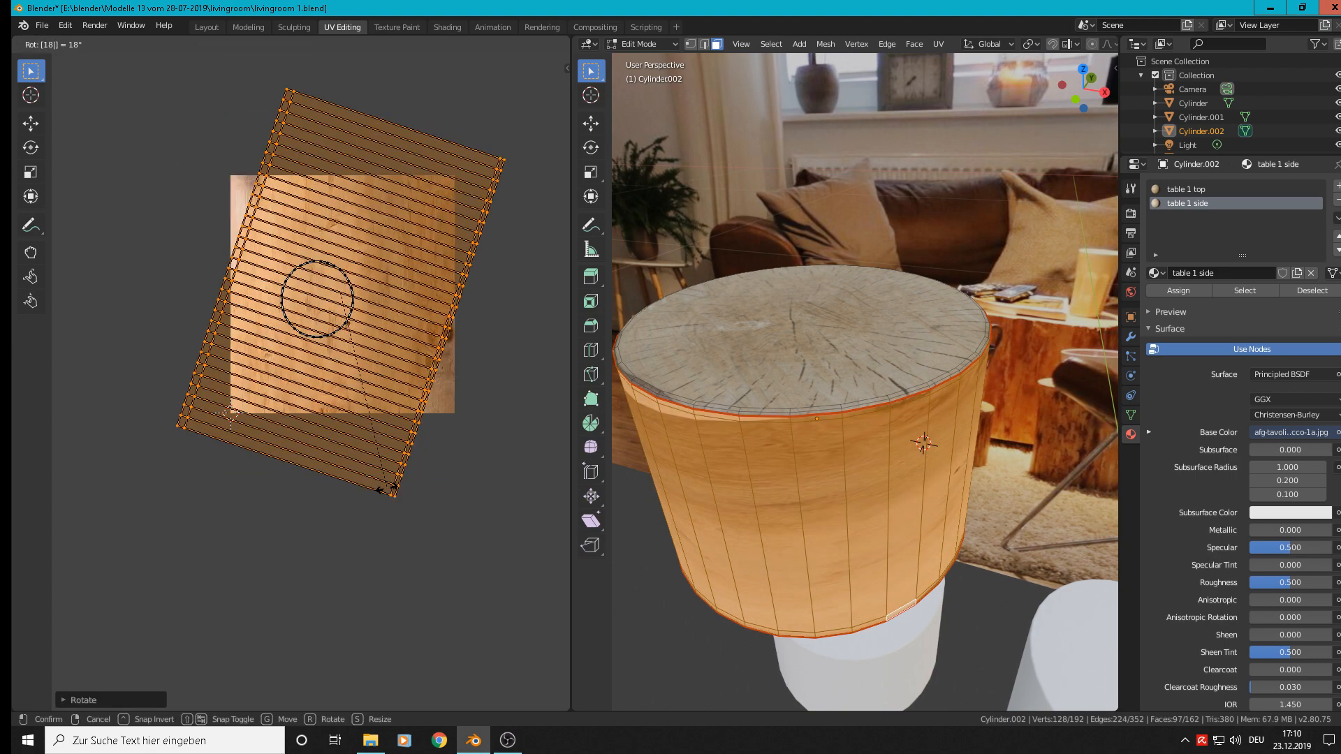
text(0)
key(Return)
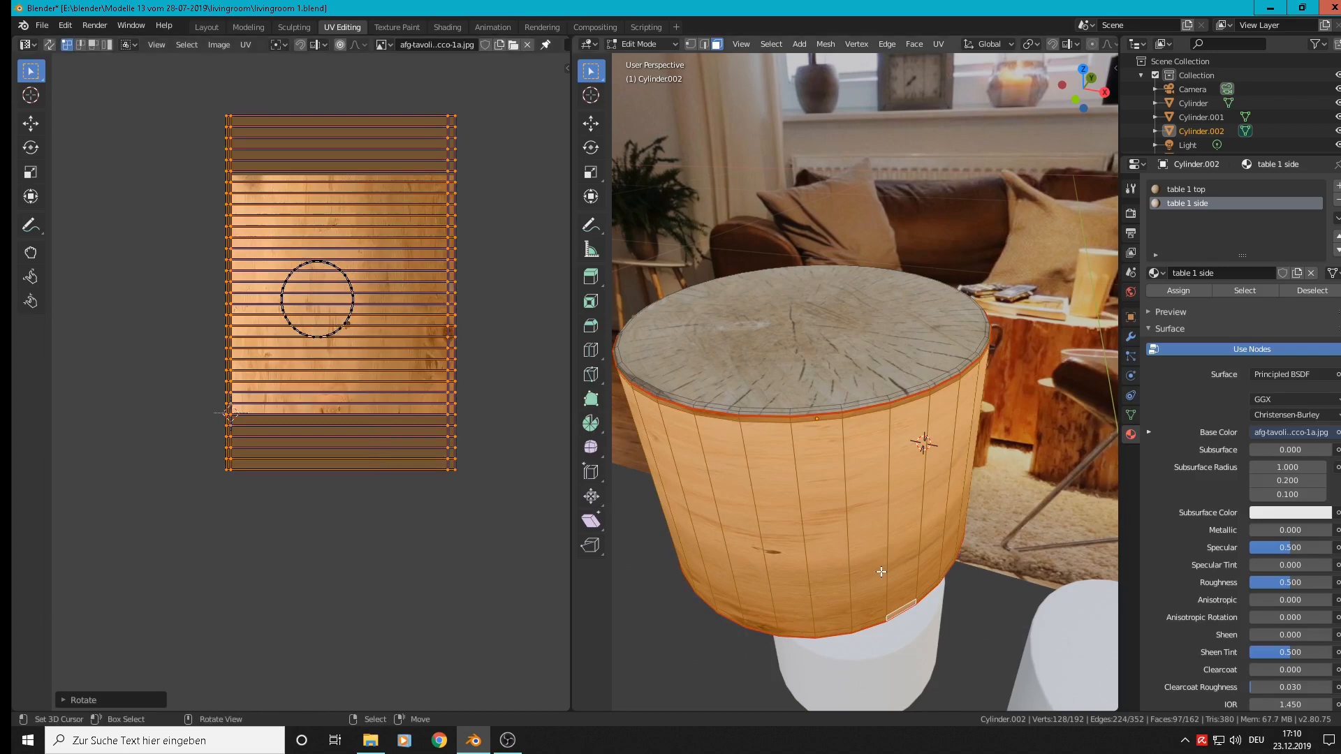
key(Tab)
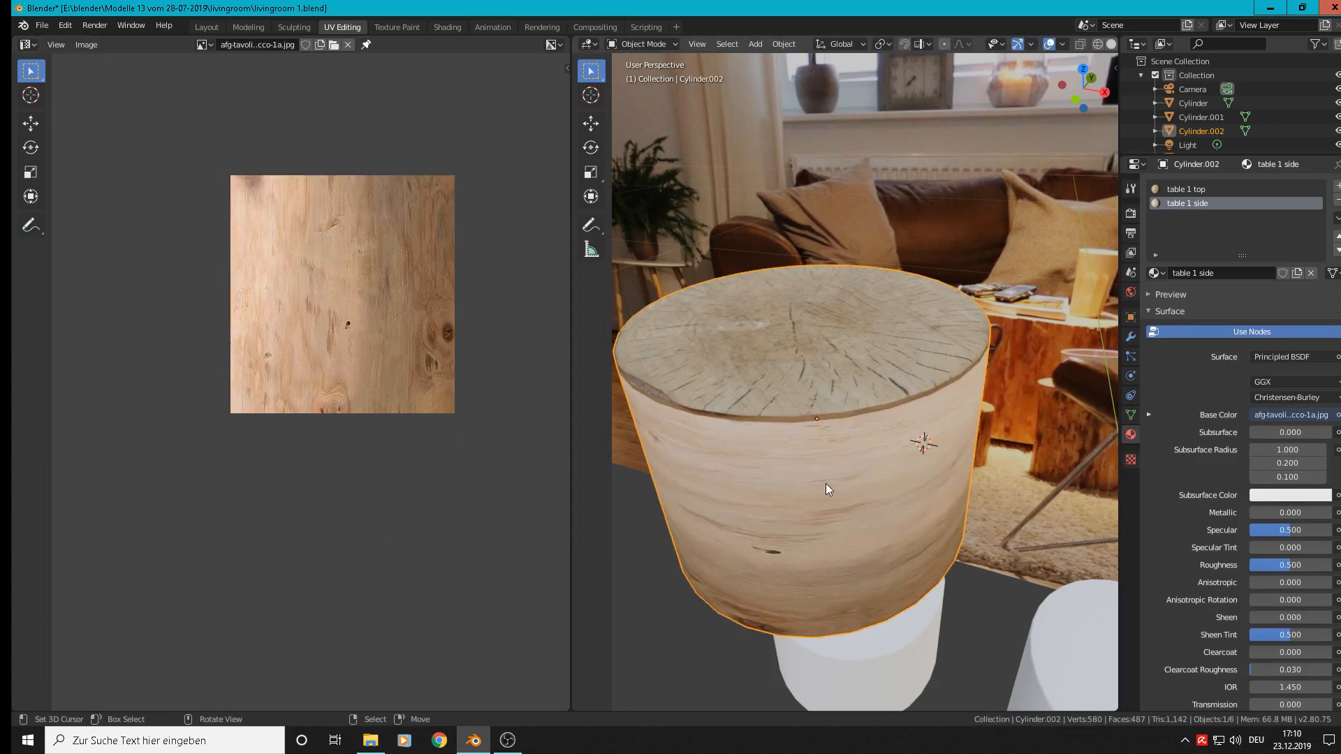
- Stretch the rotated side UVs along Y by about 1.5 and inspect the grain on the cylinder in Object Mode
key(Tab)
key(s)
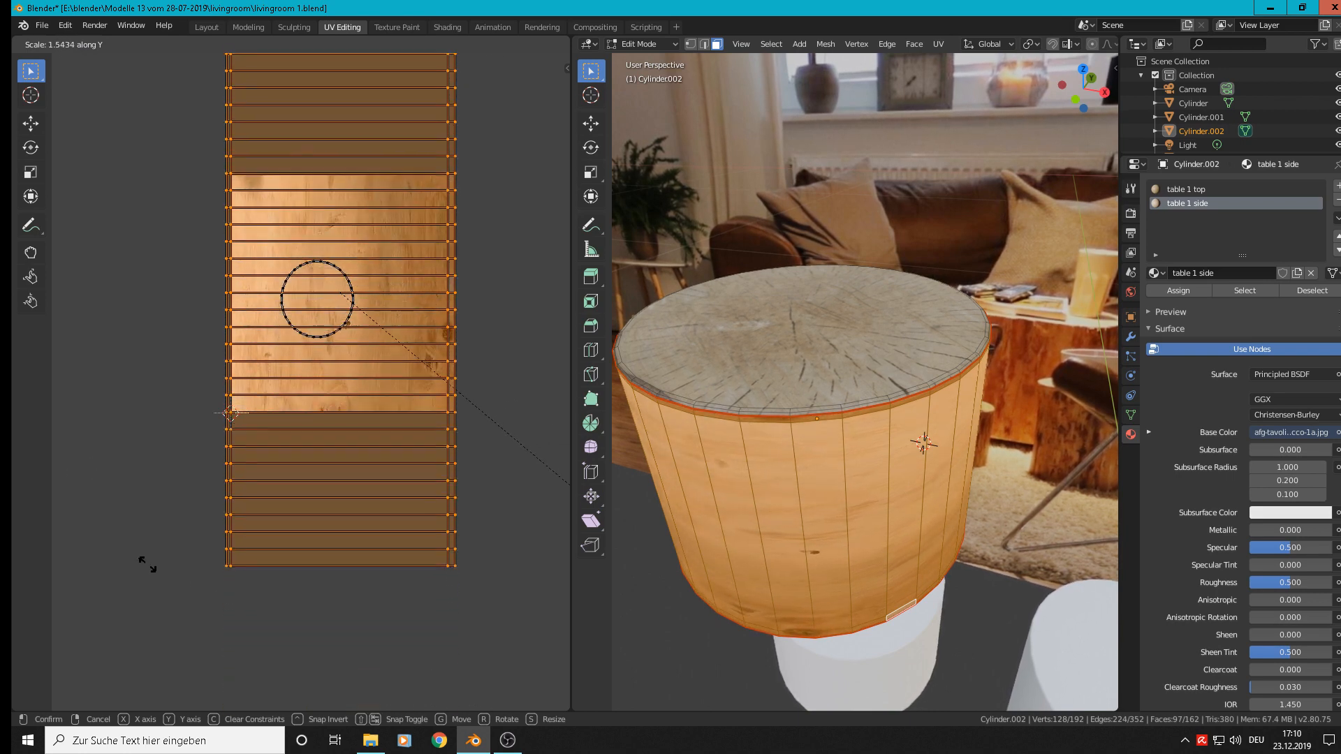
click(126, 548)
key(Tab)
mouse_move(933, 480)
middle_down()
mouse_move(862, 435)
mouse_move(995, 469)
mouse_move(831, 463)
mouse_move(862, 447)
mouse_move(861, 472)
middle_up()
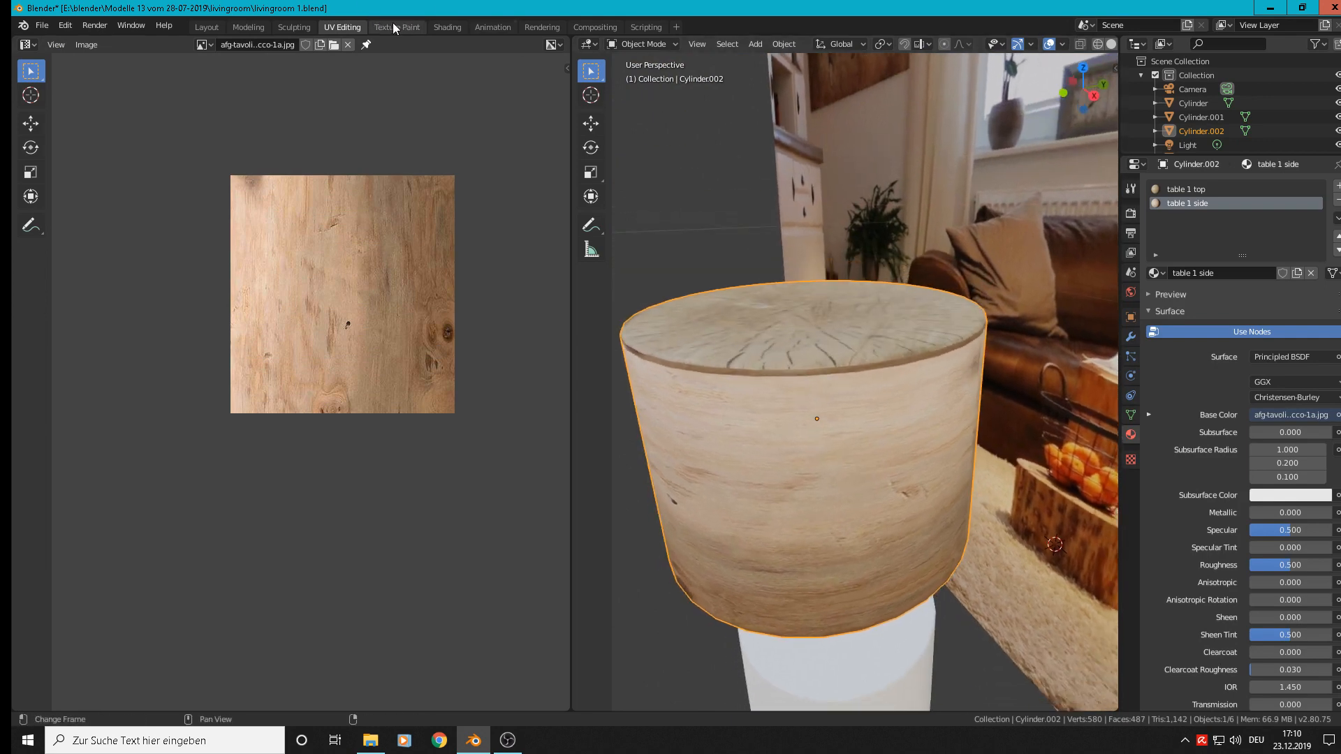
- Switch to the Shading workspace and show the nodes of the "table 1 top" material
click(437, 25)
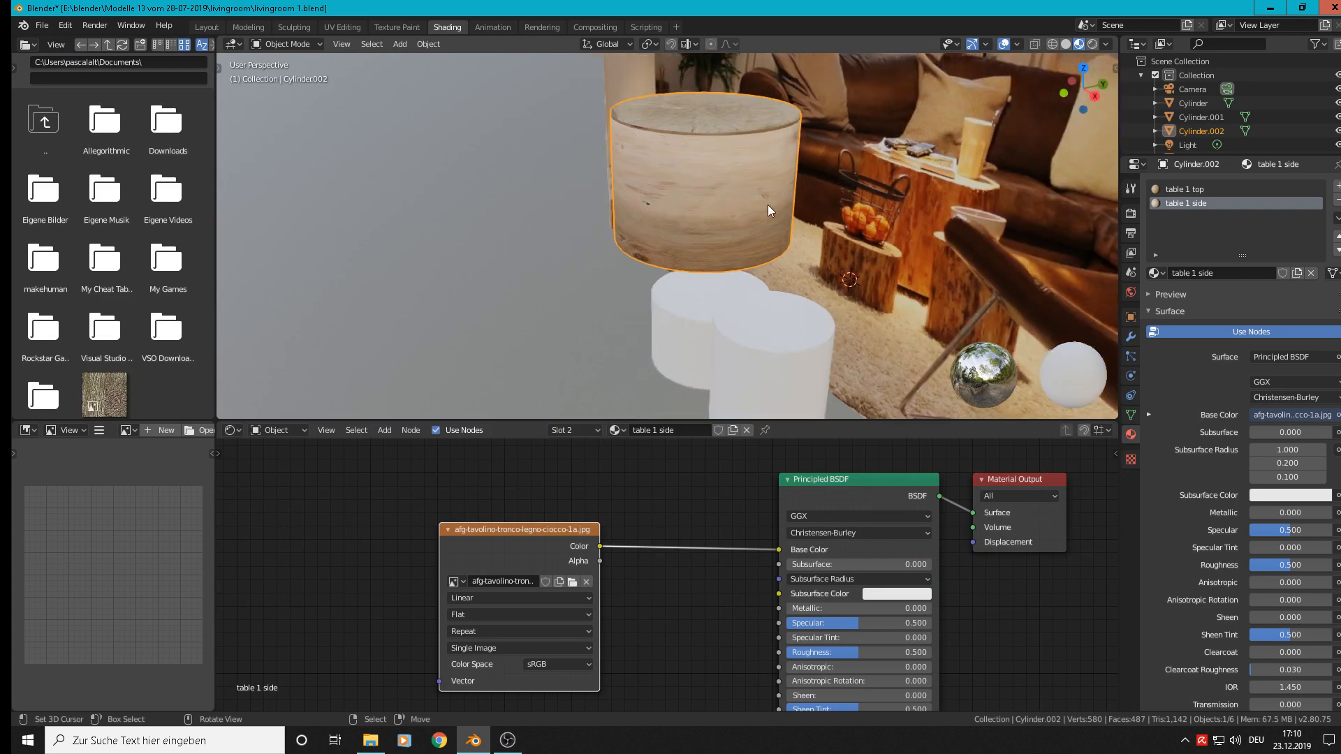
mouse_move(768, 204)
middle_down()
mouse_move(735, 144)
mouse_move(710, 341)
mouse_move(710, 258)
middle_up()
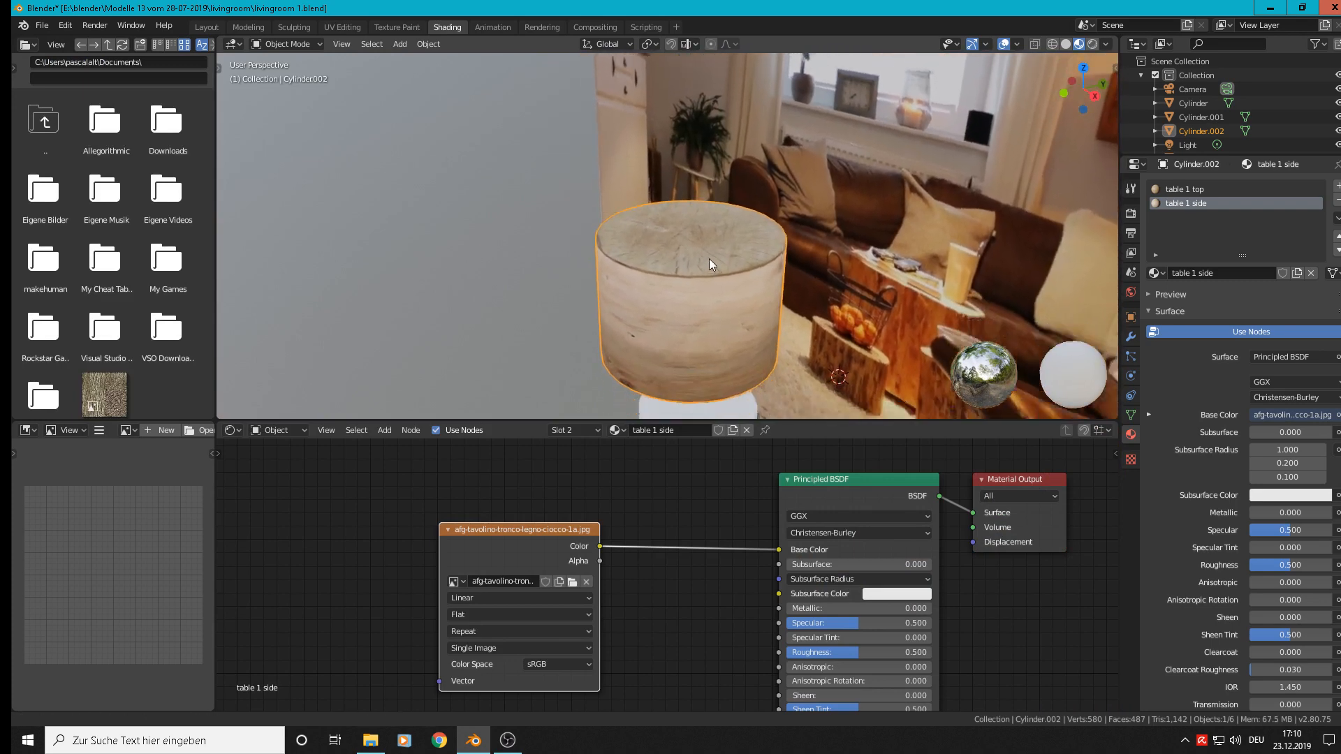
scroll(706, 200, up, 6)
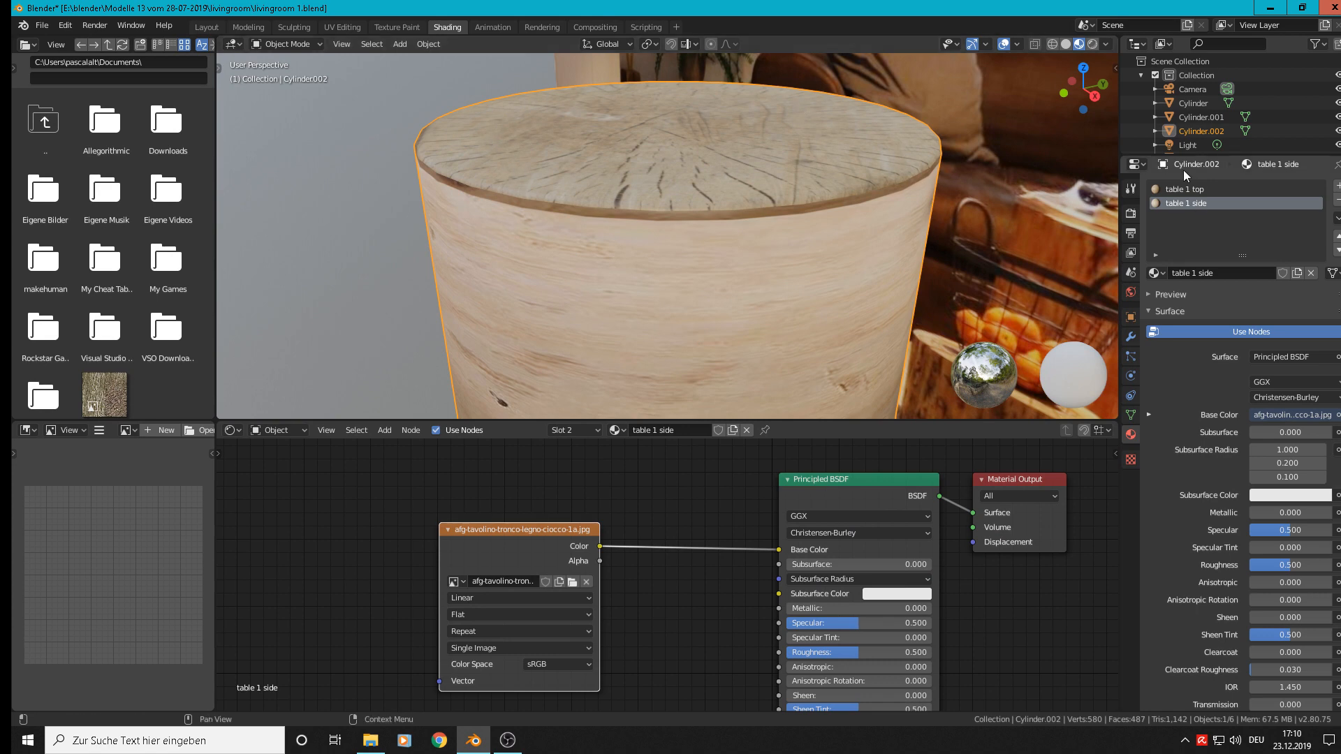
click(1183, 190)
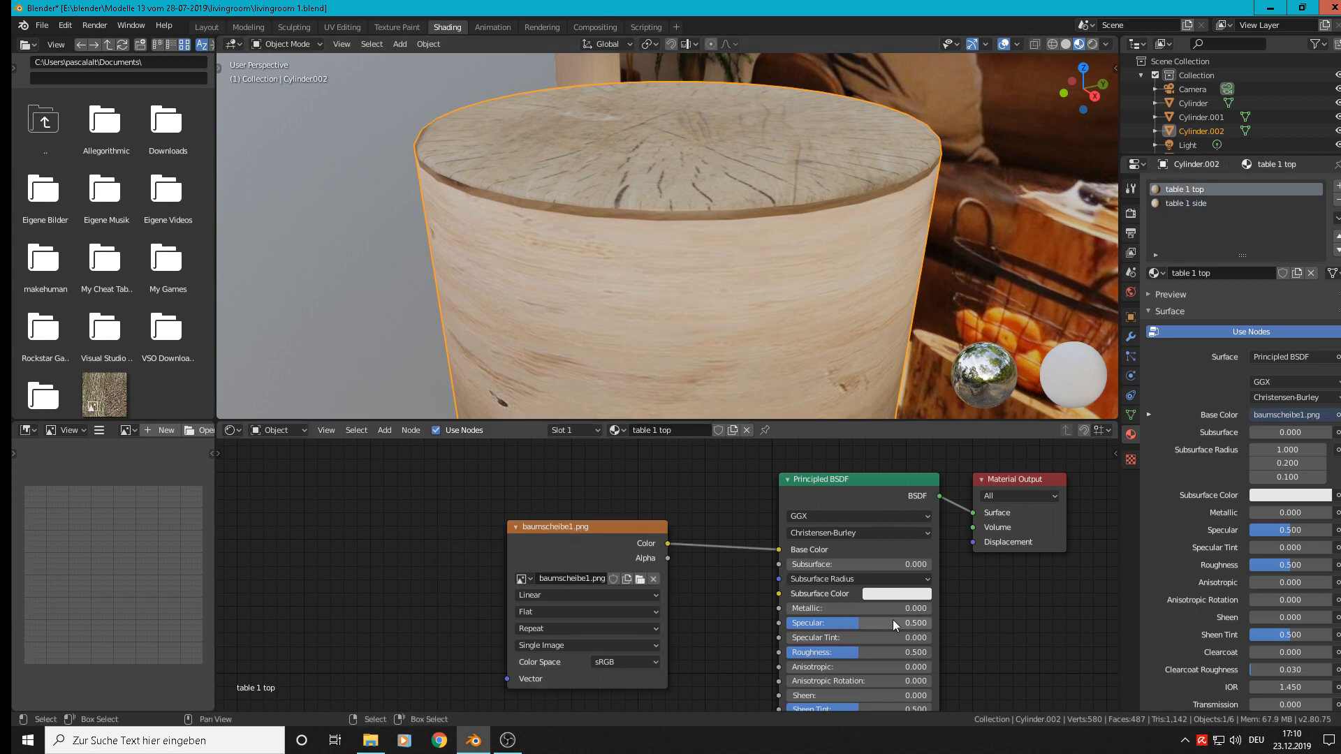
middle_drag(1024, 631, 1054, 590)
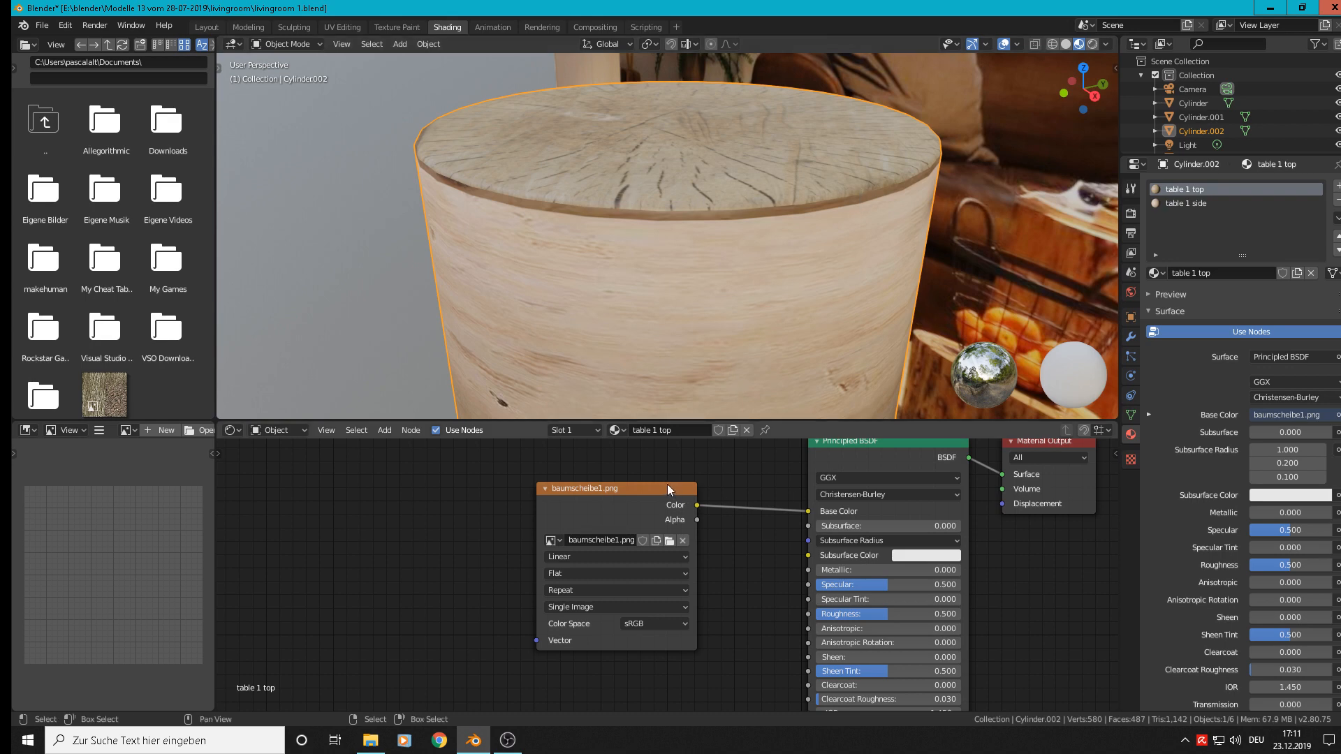
- Move the baumscheibe1.png texture node away from the Principled BSDF, link its Color to Roughness, and inspect the tabletop
drag(654, 488, 807, 615)
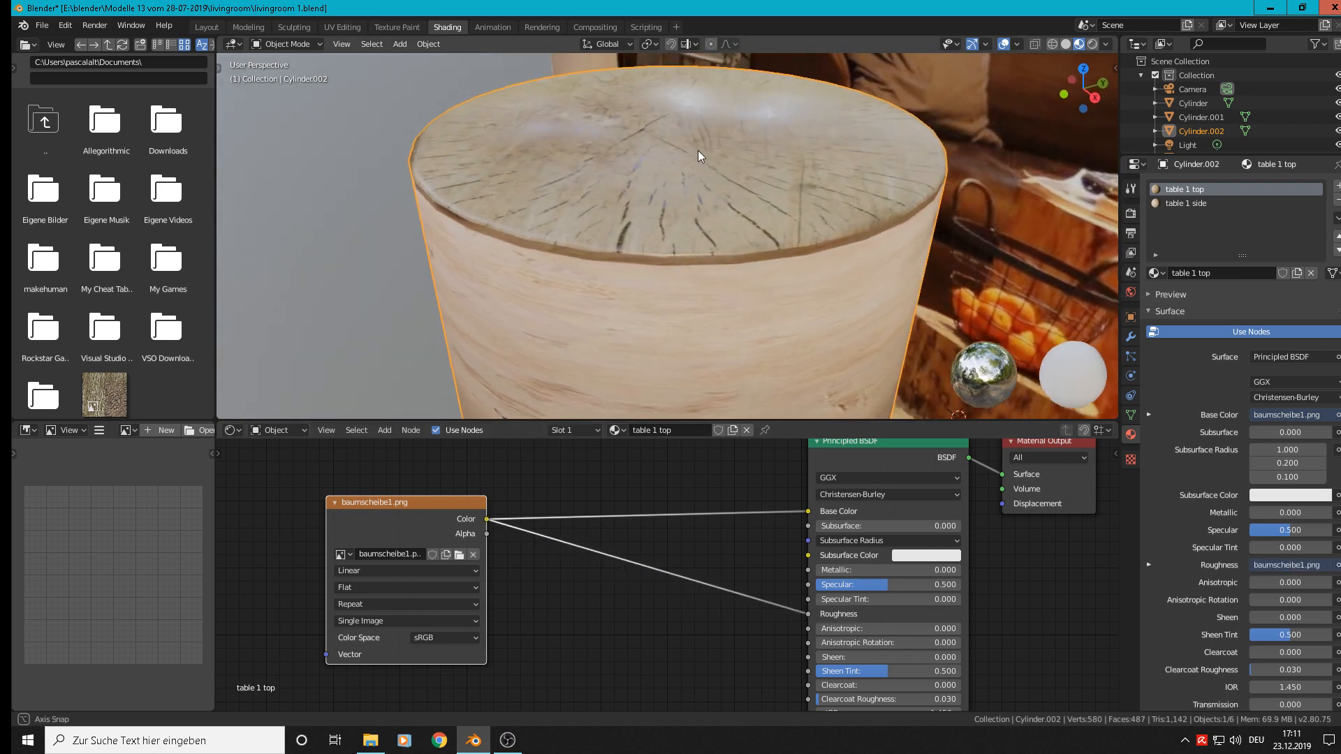
scroll(697, 150, up, 5)
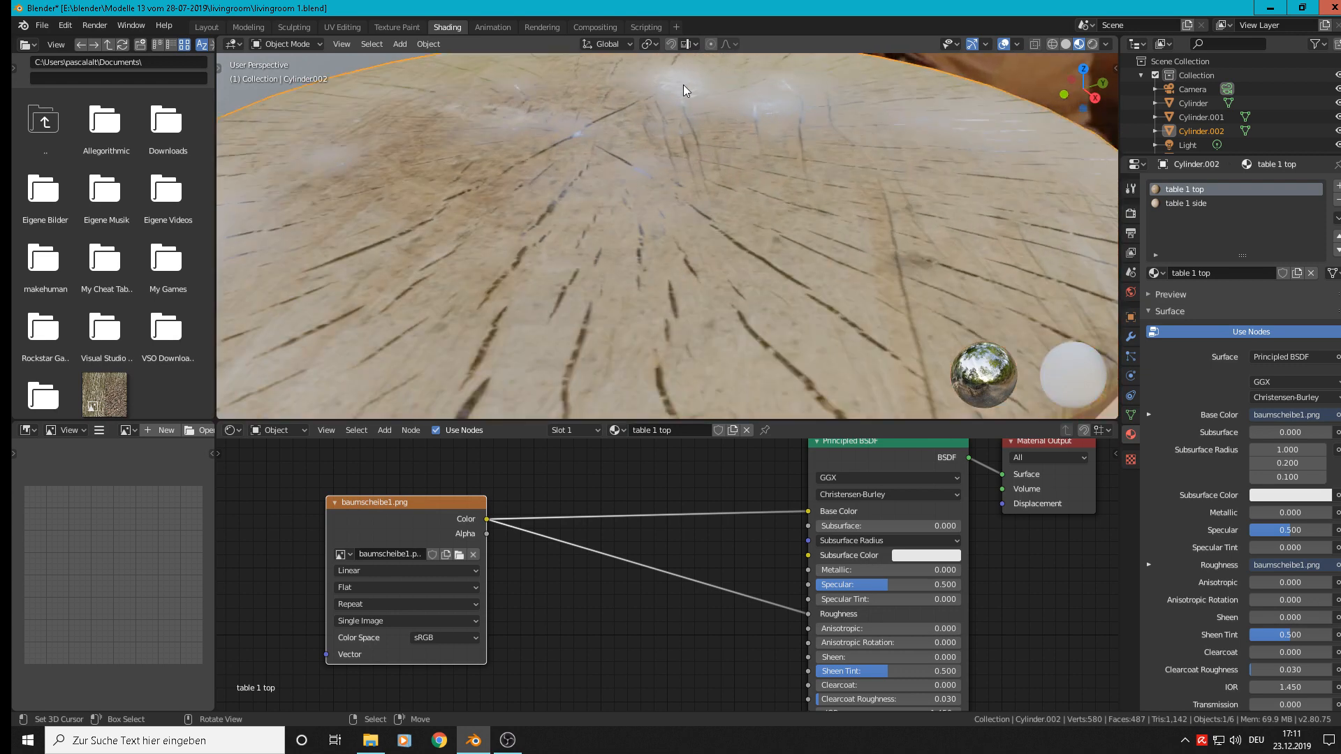
middle_drag(756, 118, 782, 112)
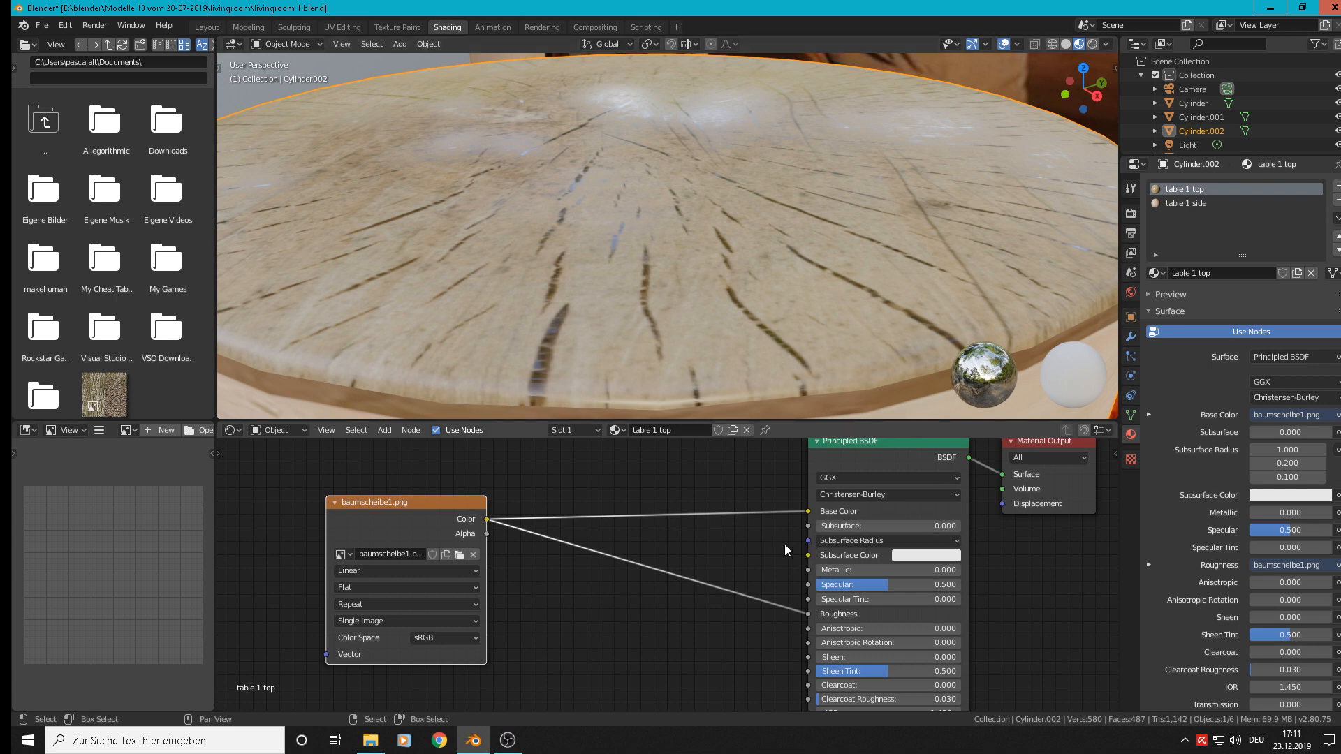
- Link the baumscheibe1.png Color output to the Material Output's Displacement and rearrange the nodes to leave space before the output
middle_drag(781, 540, 641, 567)
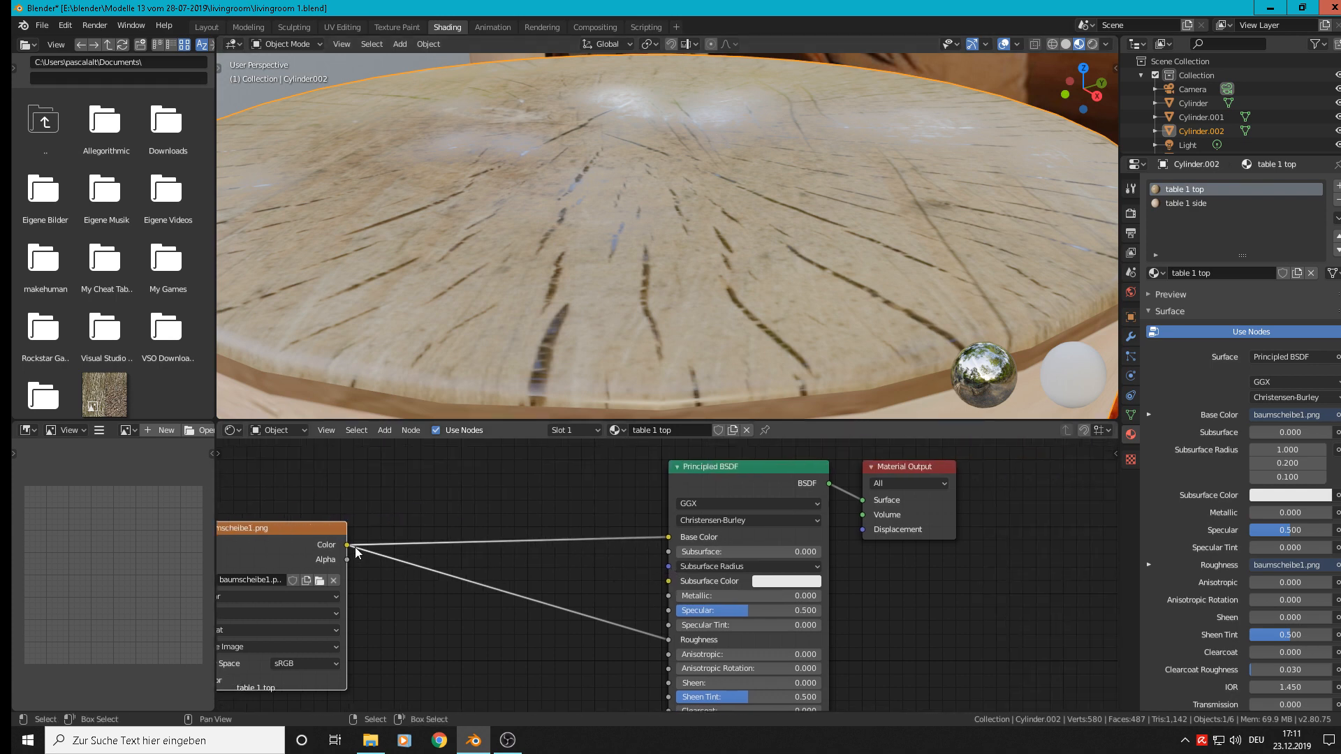
drag(351, 547, 874, 532)
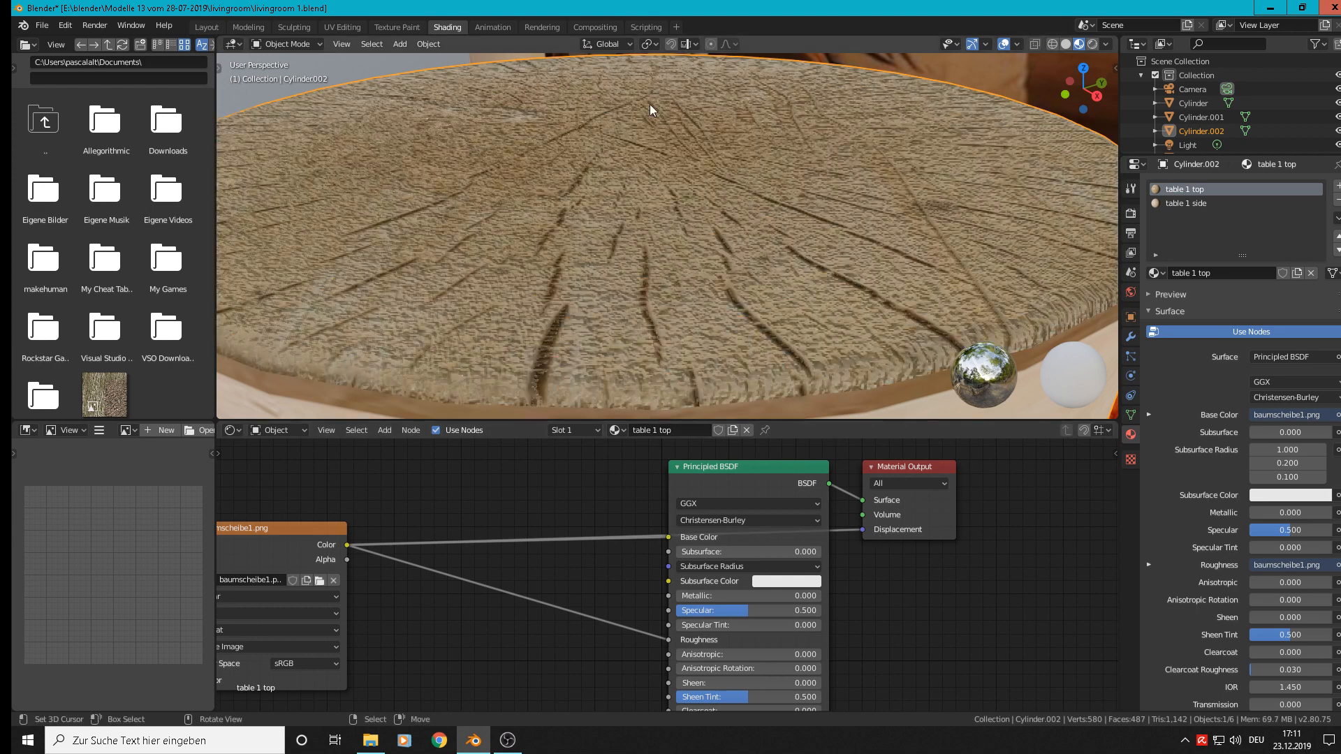
drag(923, 467, 1079, 479)
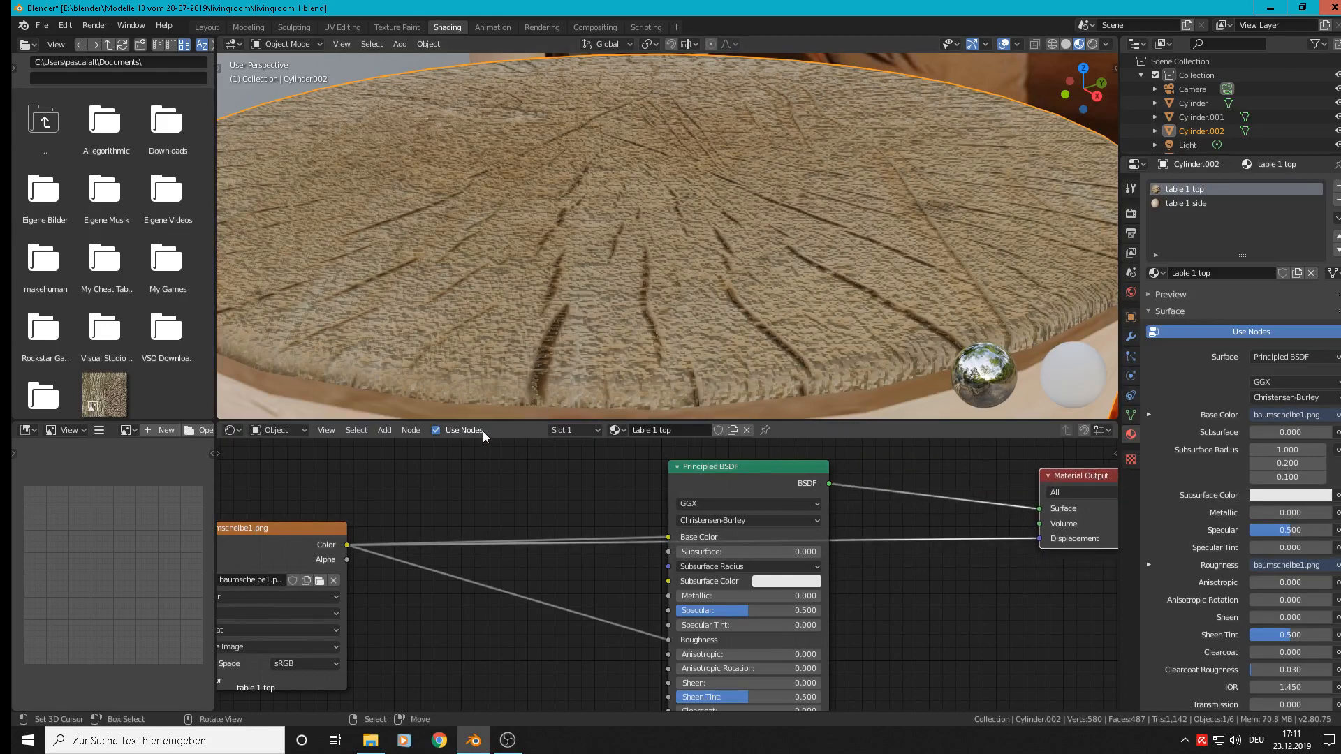
drag(307, 529, 546, 494)
middle_drag(973, 593, 663, 561)
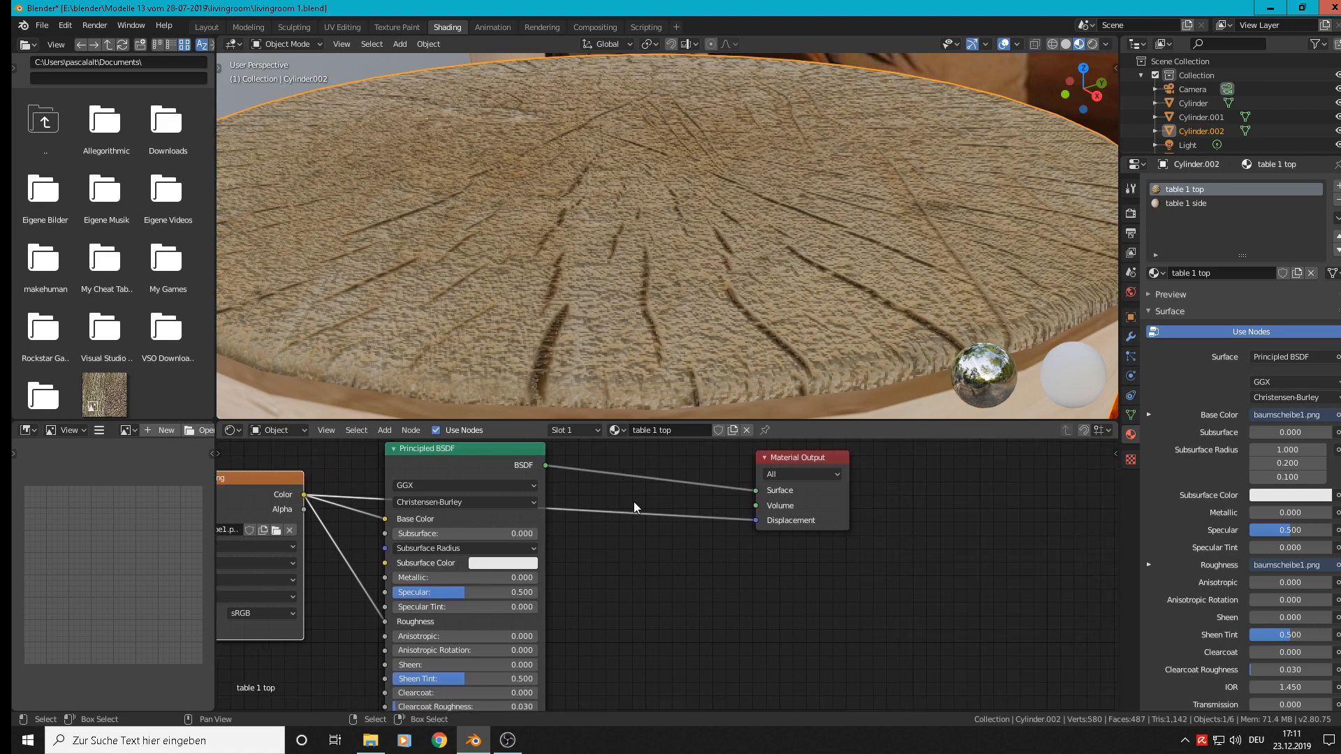
- Insert a Math node into the link from the baumscheibe1.png Color output to the Material Output's Displacement
click(382, 437)
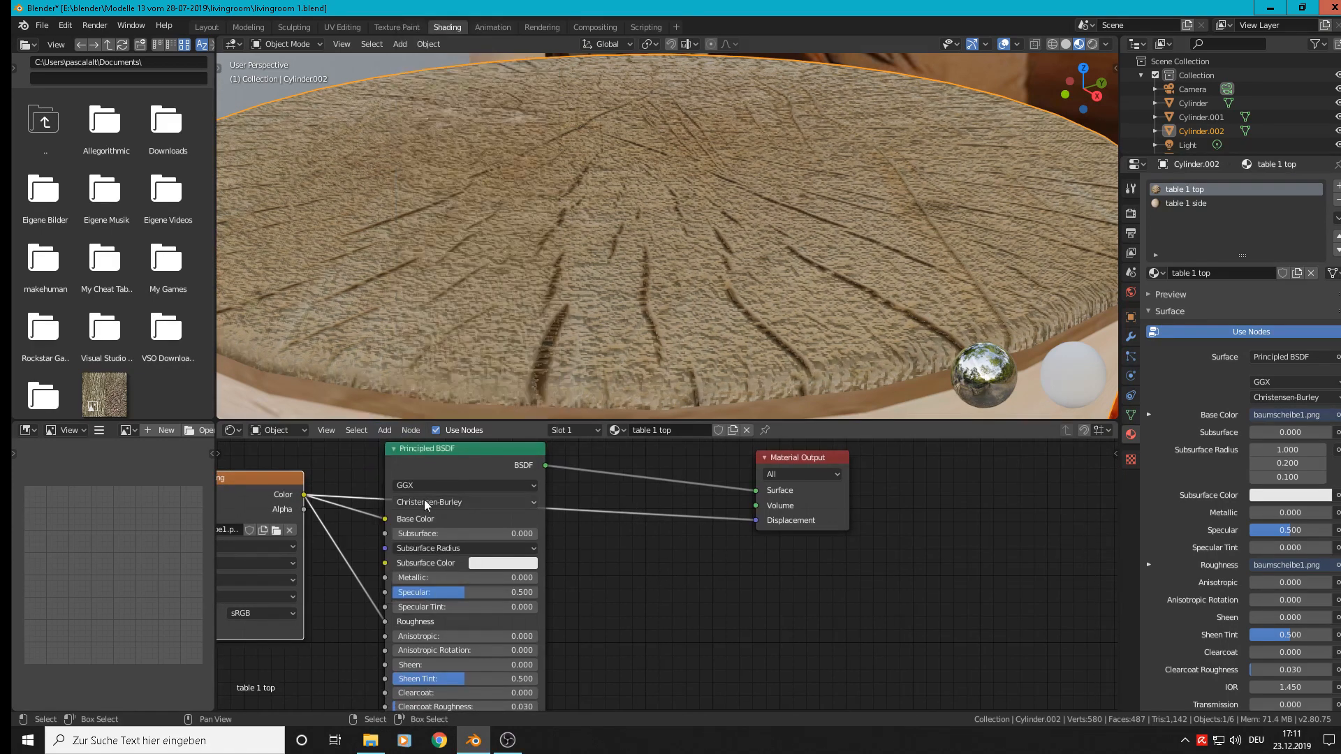
click(385, 432)
click(387, 431)
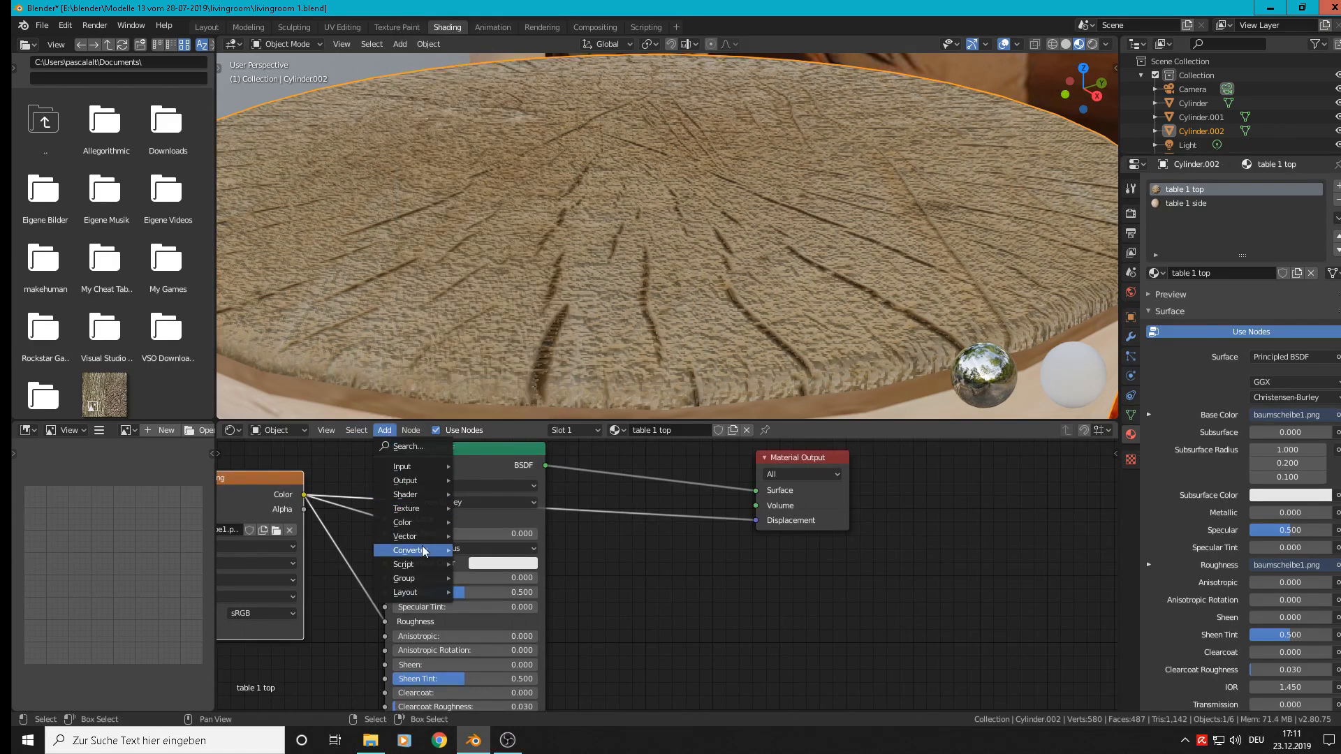
mouse_move(422, 549)
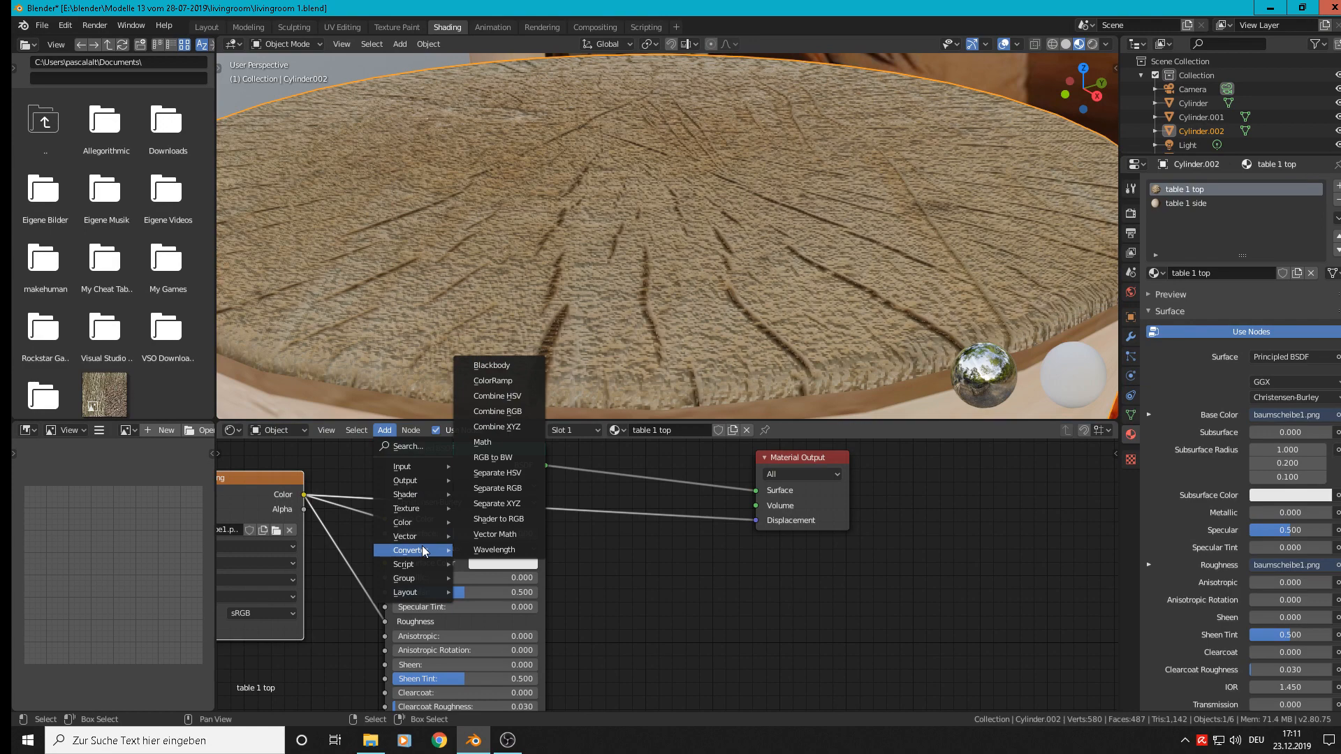
click(495, 442)
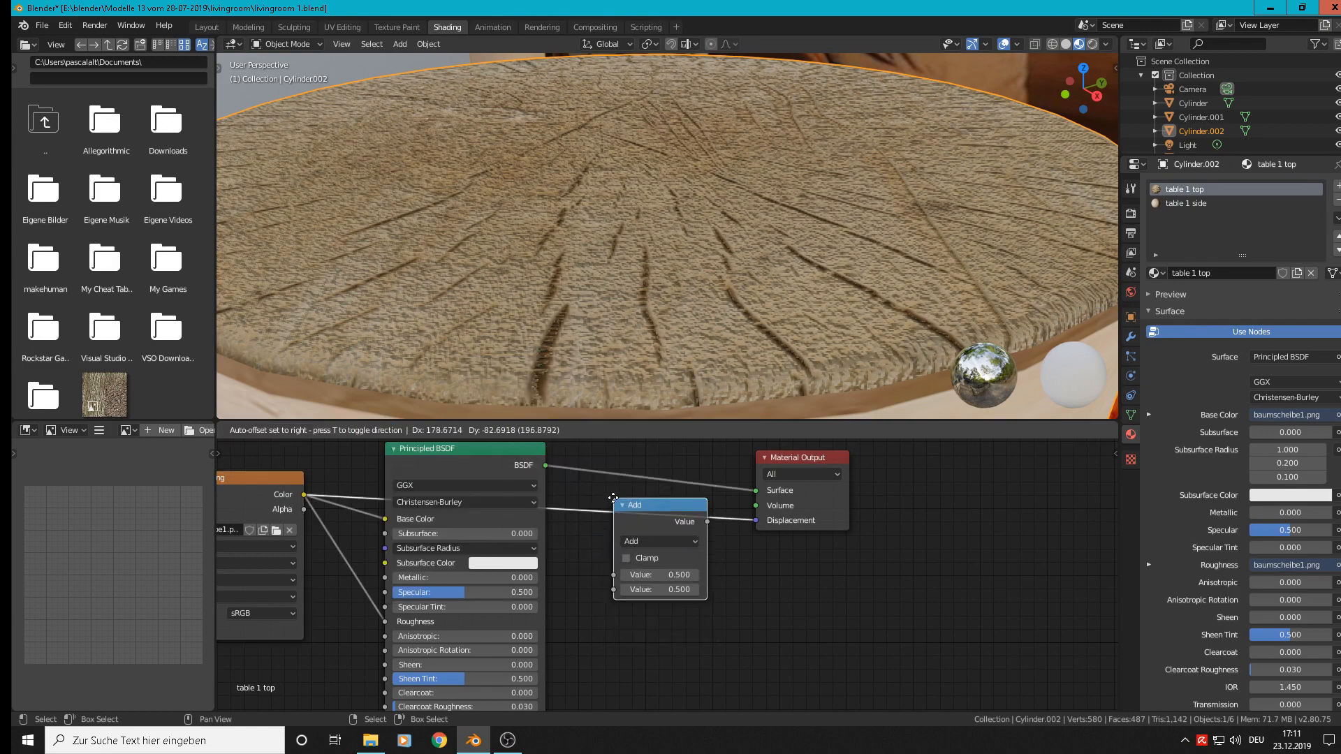
click(613, 498)
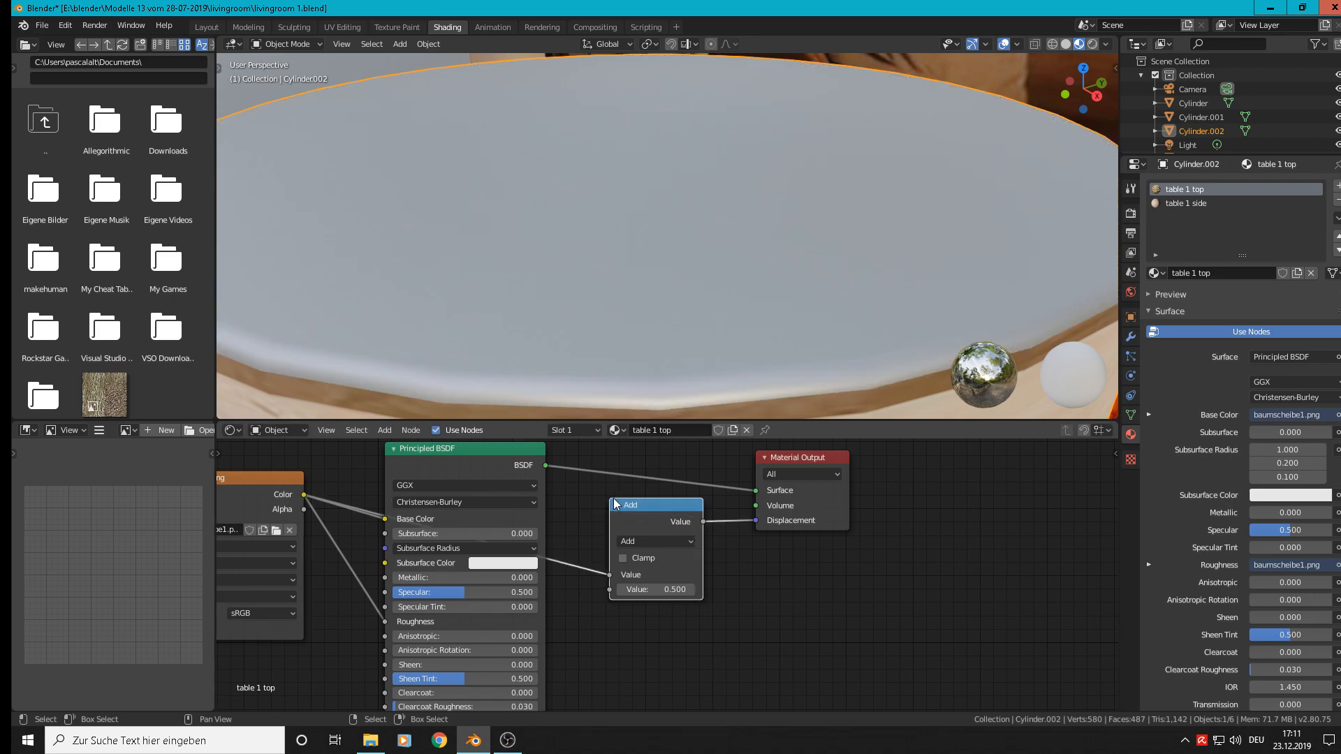
- Set the inserted Math node's operation to Multiply
middle_drag(849, 580, 971, 573)
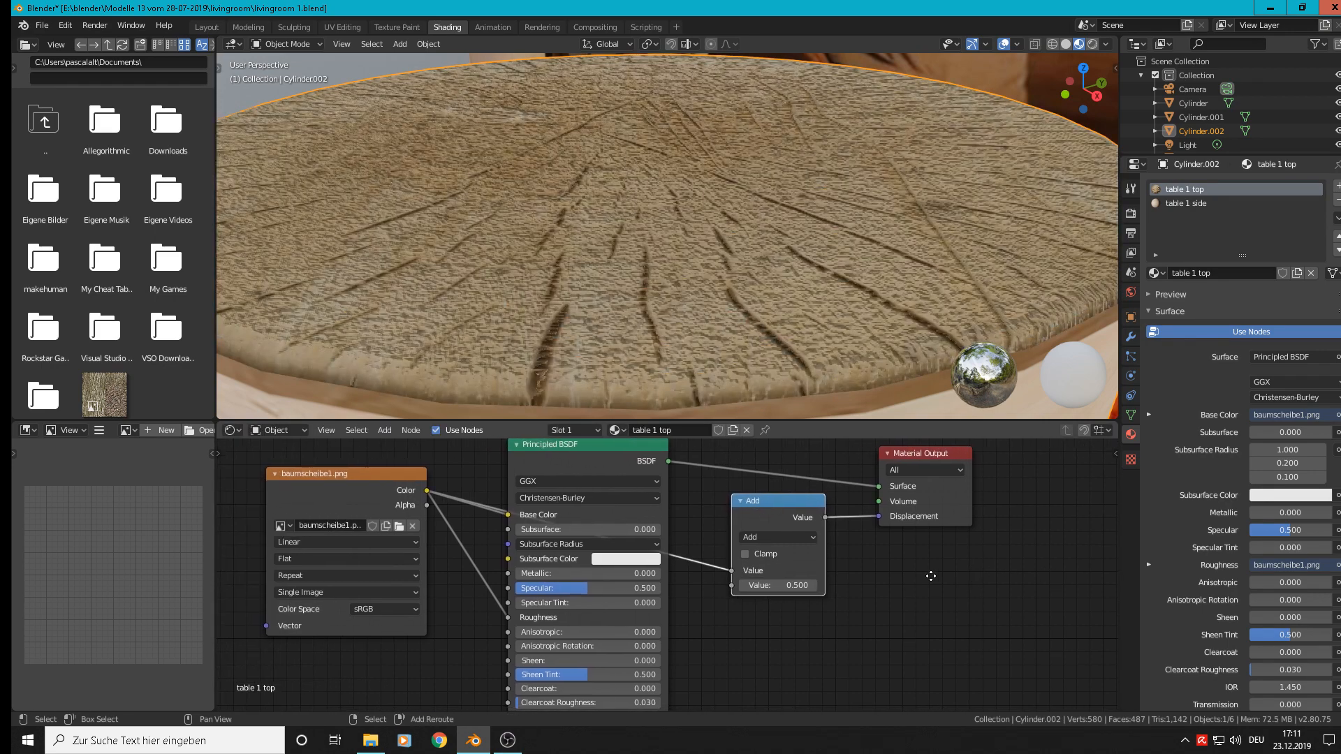
middle_drag(740, 593, 482, 609)
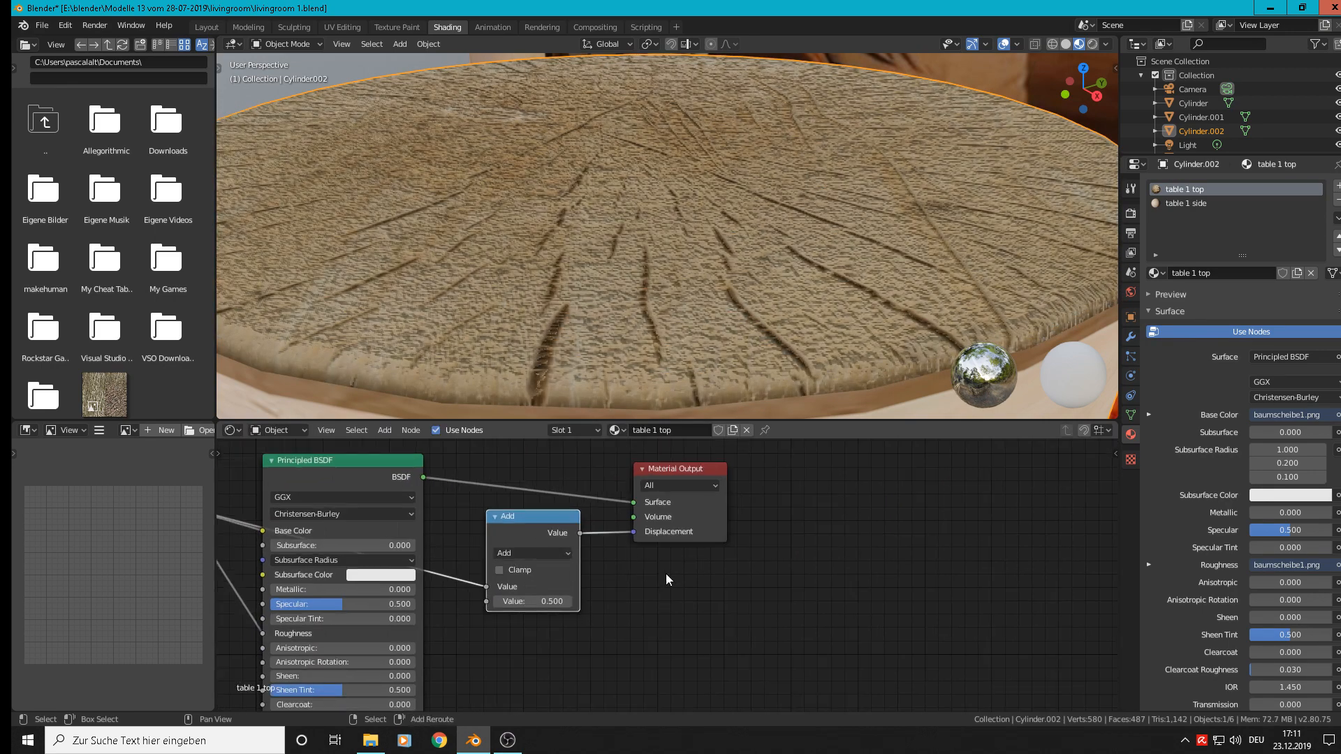
middle_drag(534, 559, 860, 550)
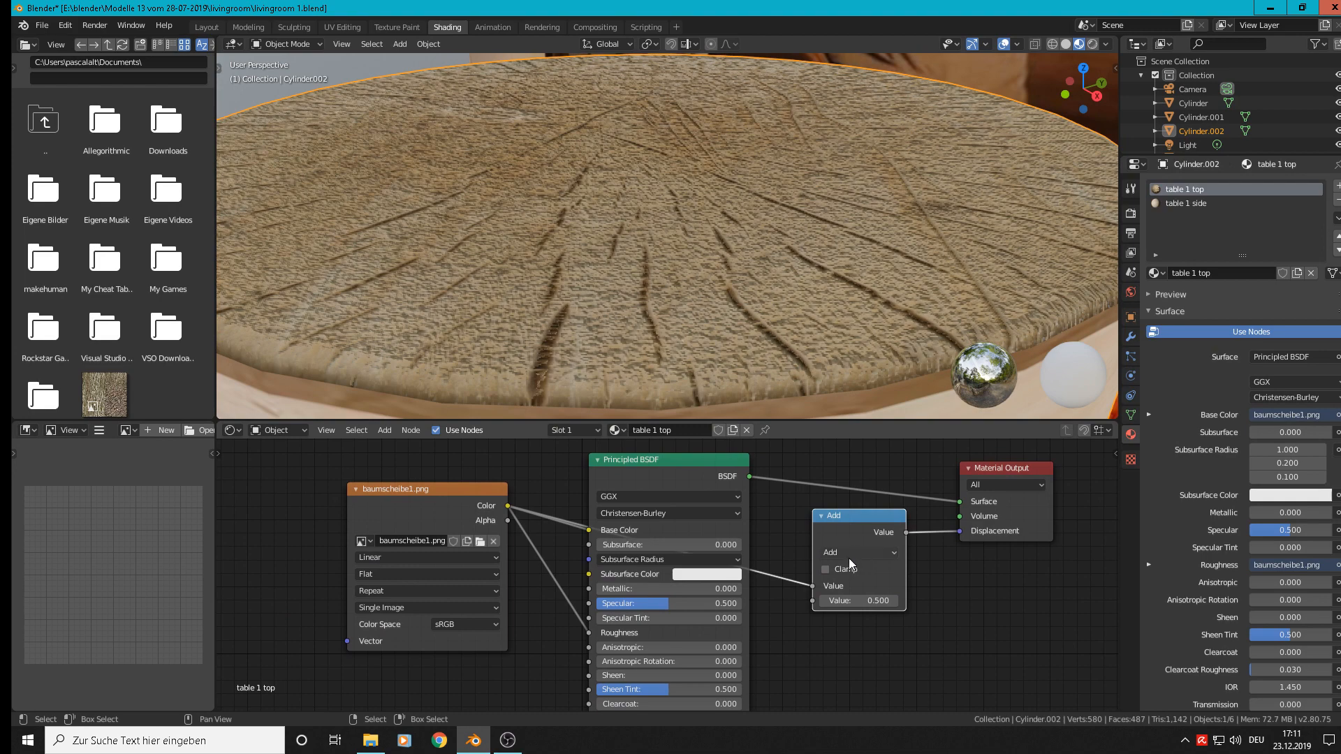
click(849, 552)
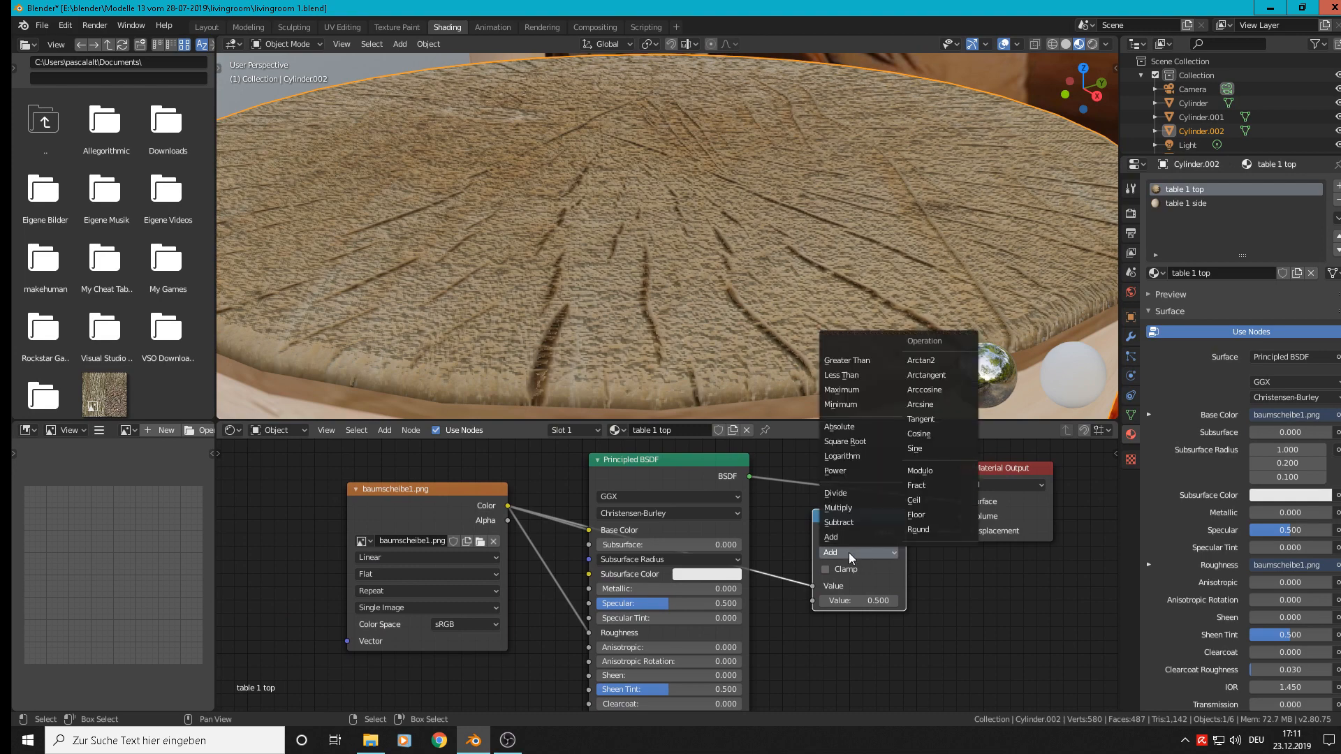
click(853, 508)
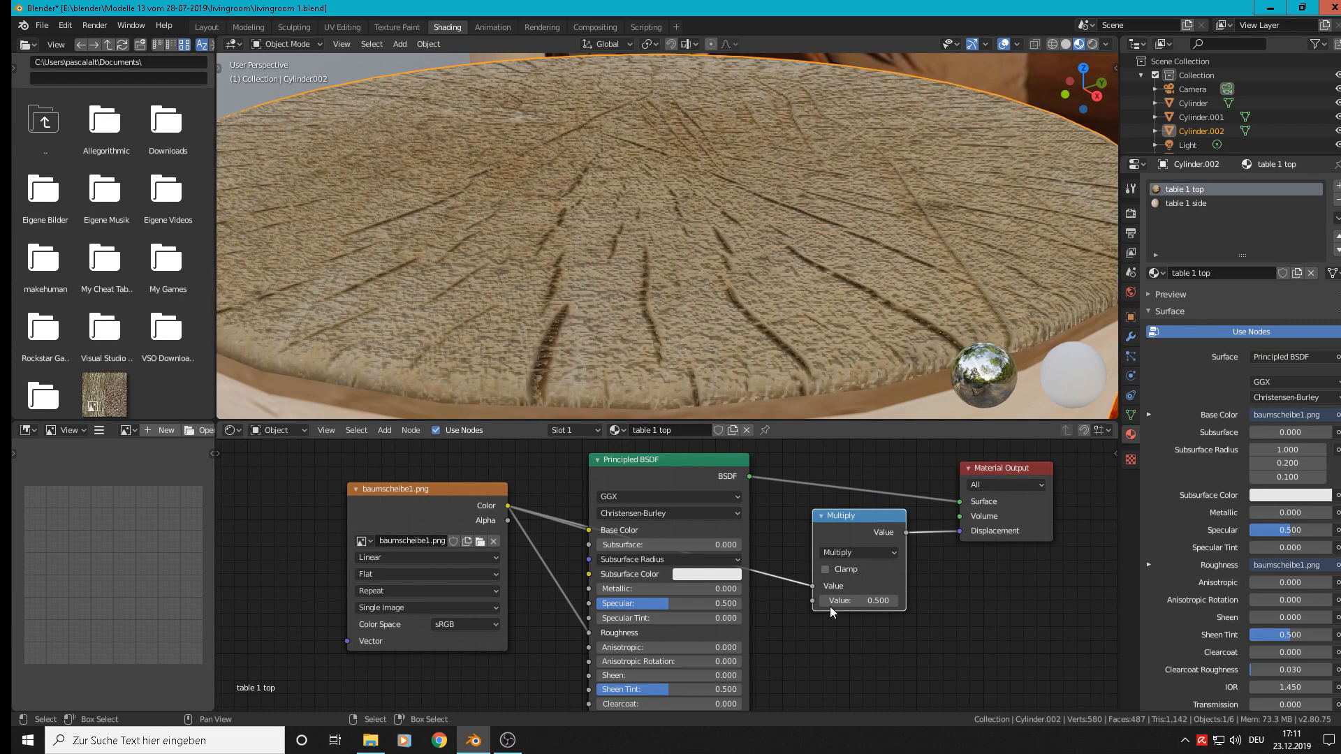
- Try Multiply values of 0.4 and stepwise down to 0 to compare the displacement strength on the tabletop
click(872, 605)
text(0.4)
key(Return)
click(823, 601)
click(822, 601)
click(823, 602)
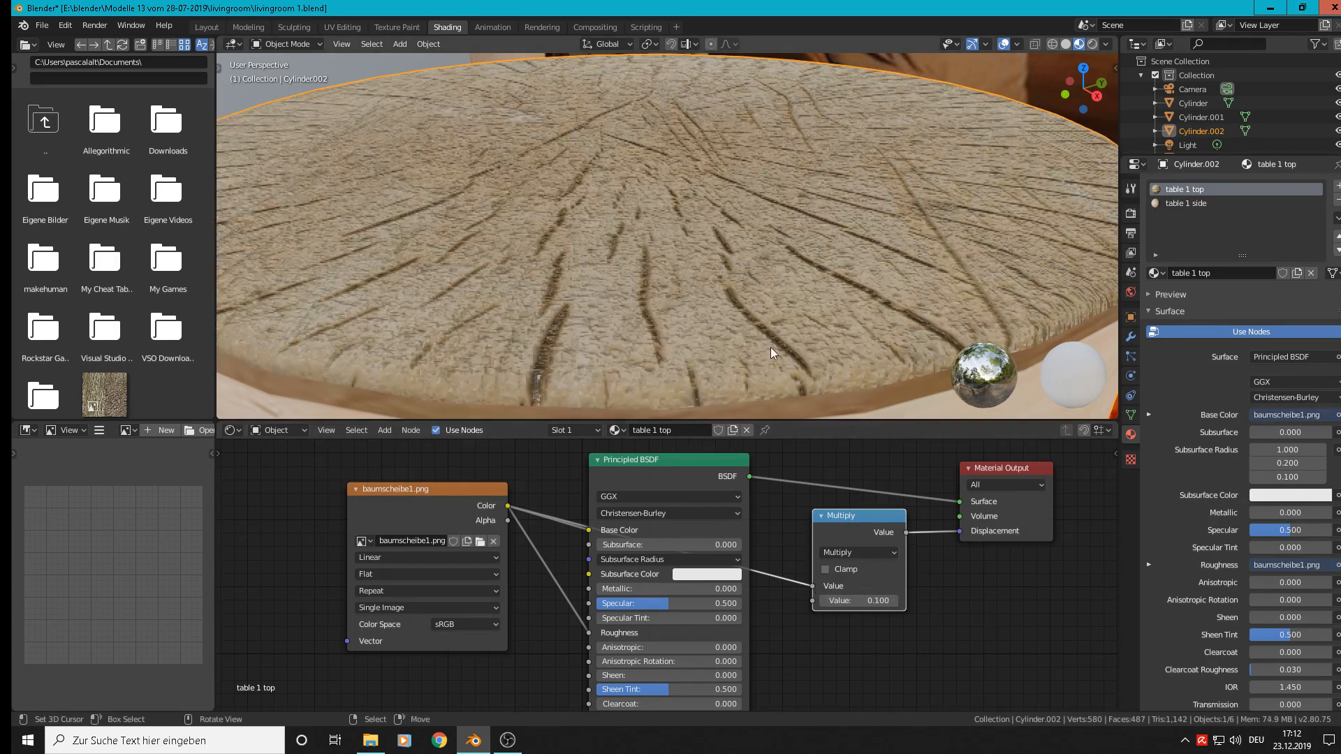
click(823, 601)
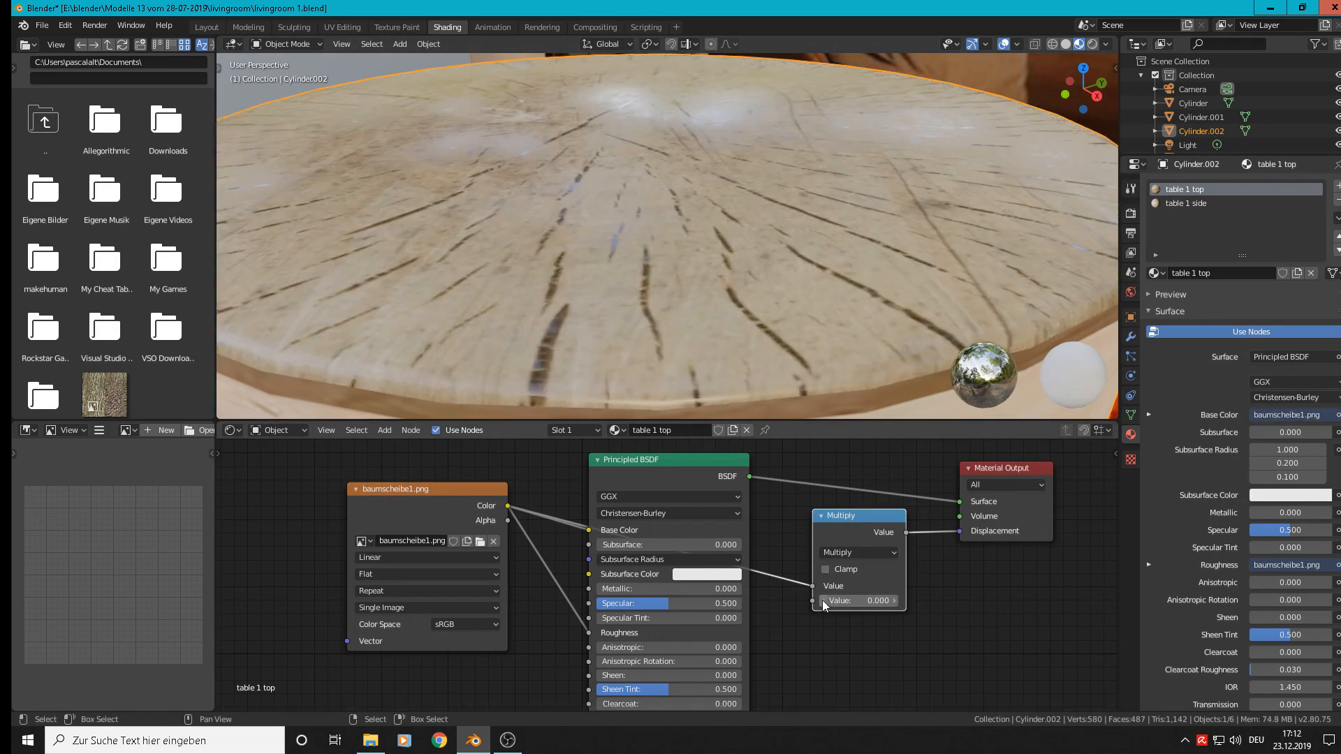
- Try a Multiply value of 0.03 and inspect the tabletop's cracks from several angles
click(869, 601)
text(0.03)
key(Return)
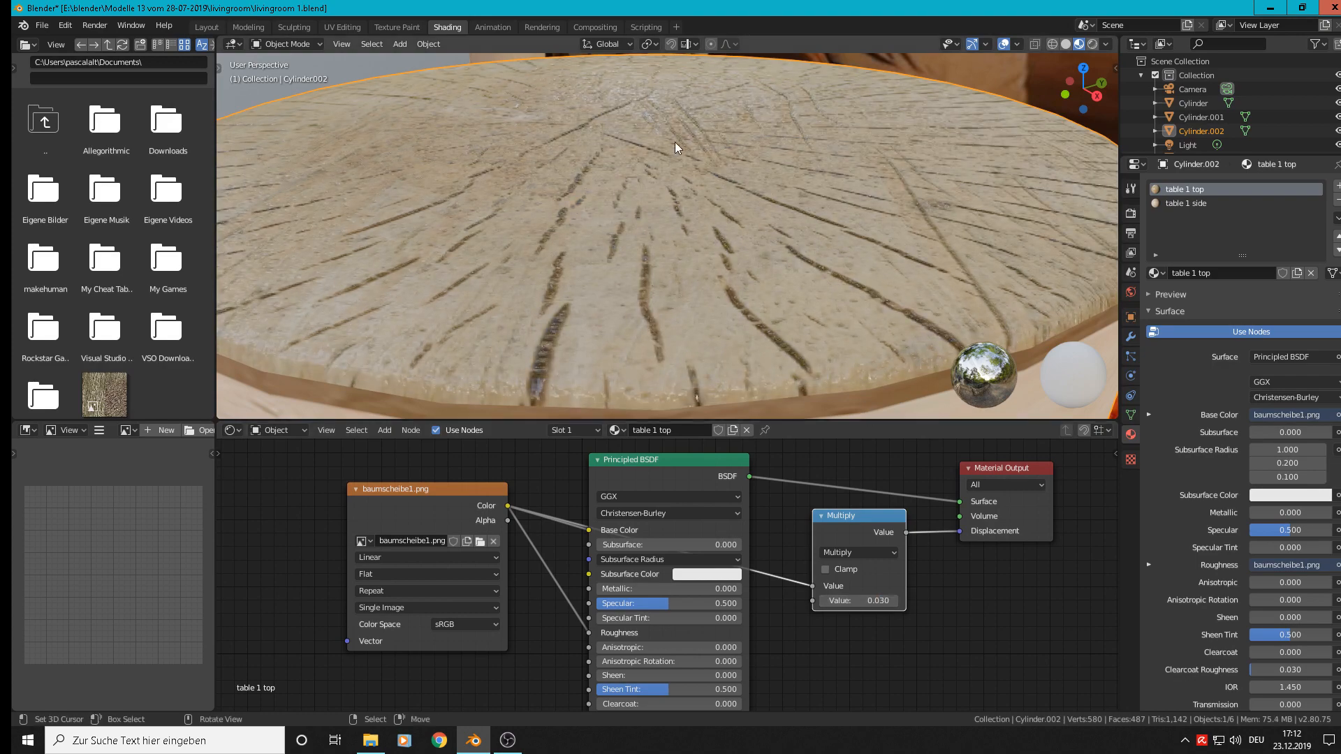
middle_drag(675, 141, 655, 137)
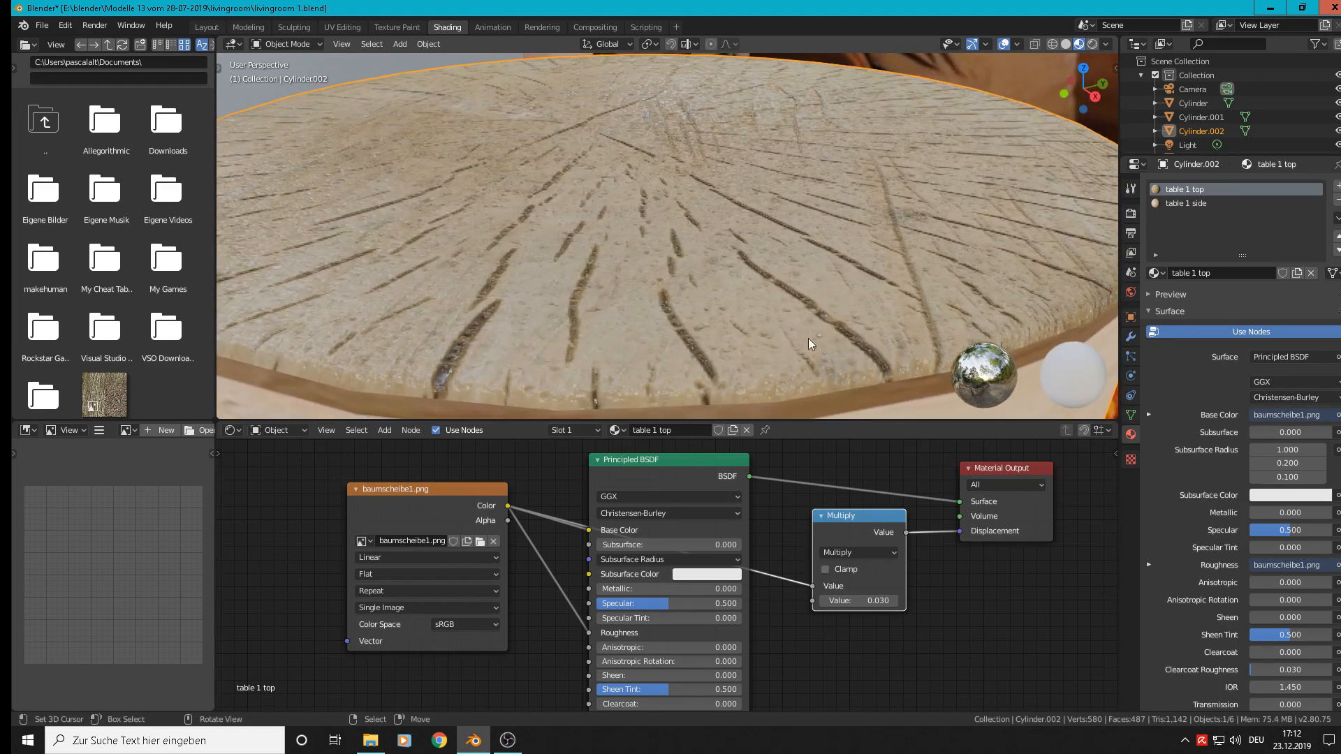
scroll(732, 160, up, 3)
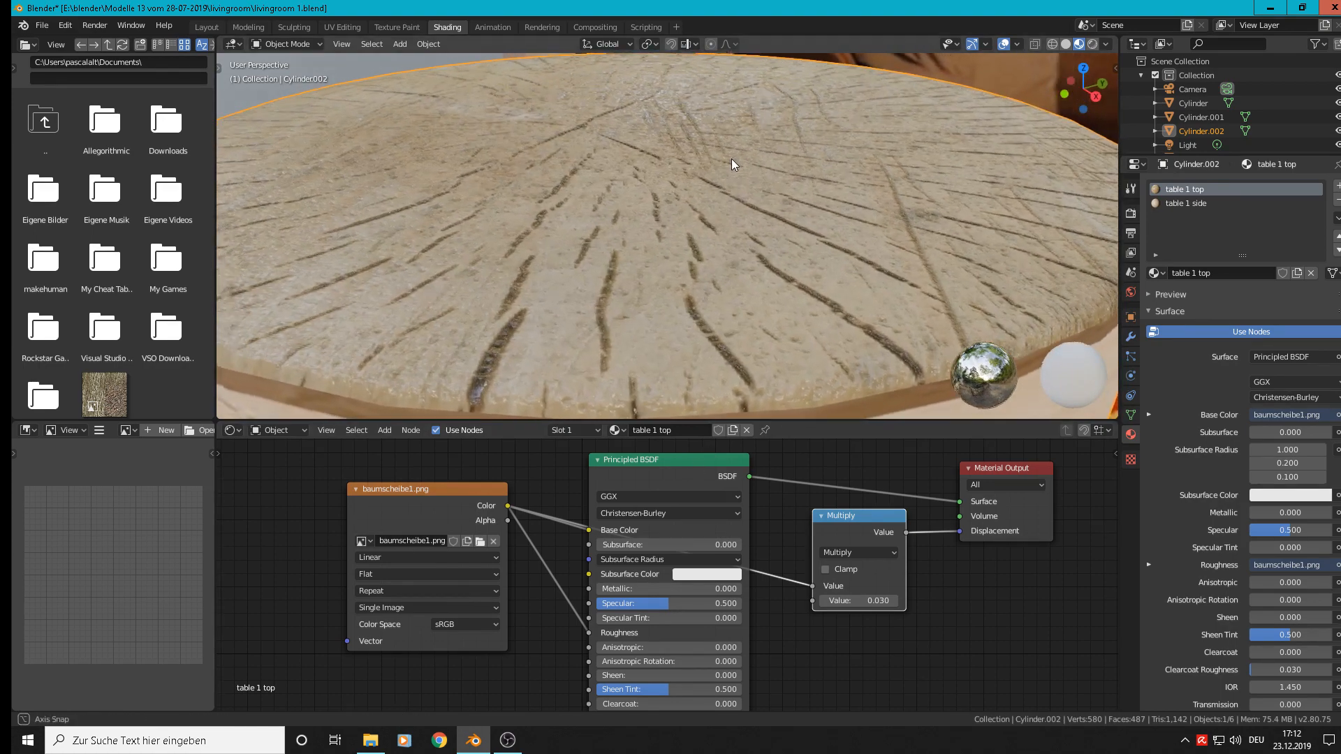
scroll(720, 154, down, 2)
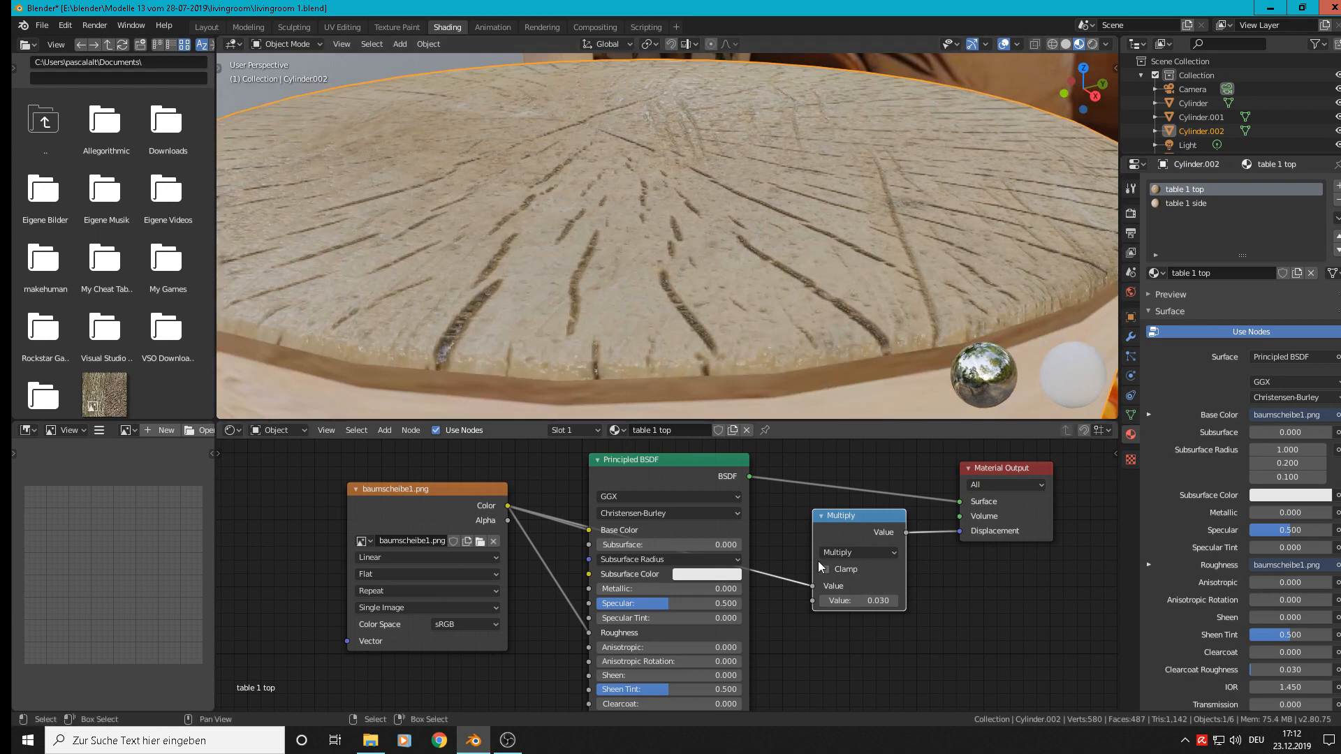
- Set the Multiply node's value to 0.01 and inspect the displacement on the tabletop
click(846, 599)
text(1)
key(Return)
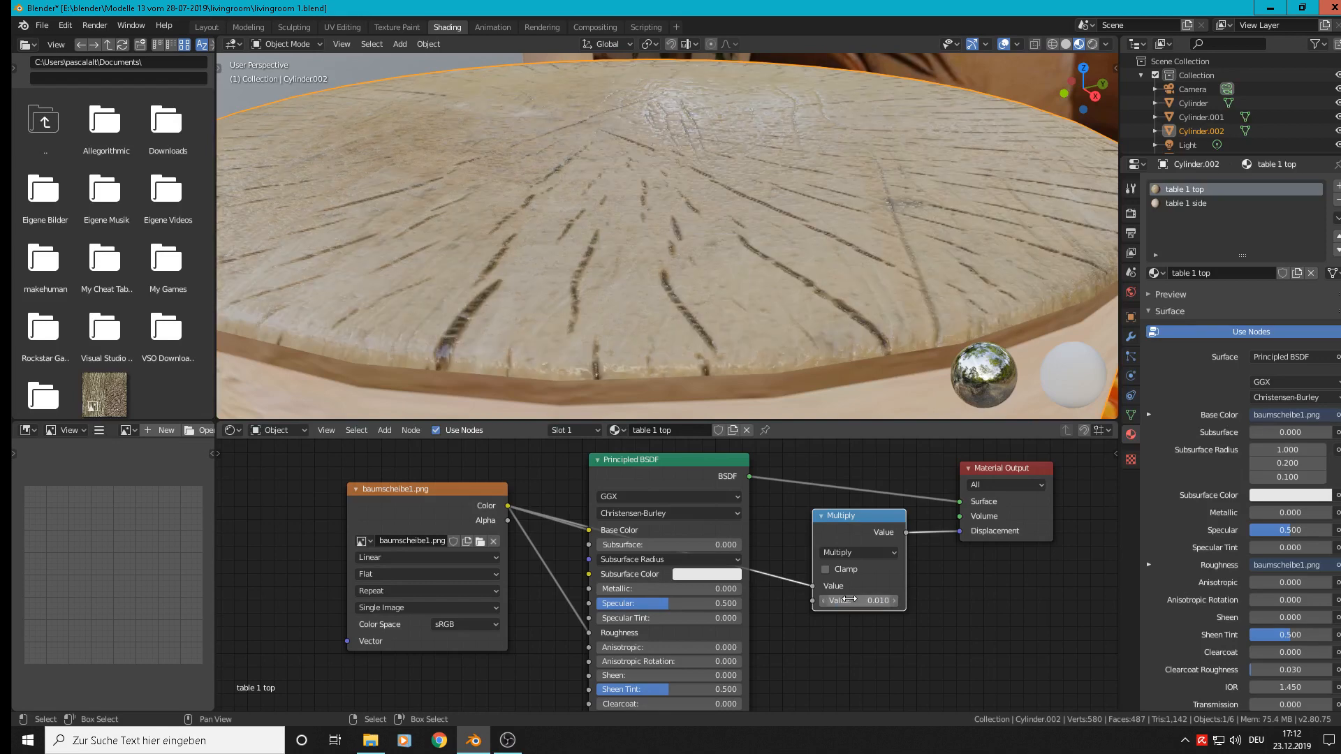
middle_drag(602, 212, 643, 188)
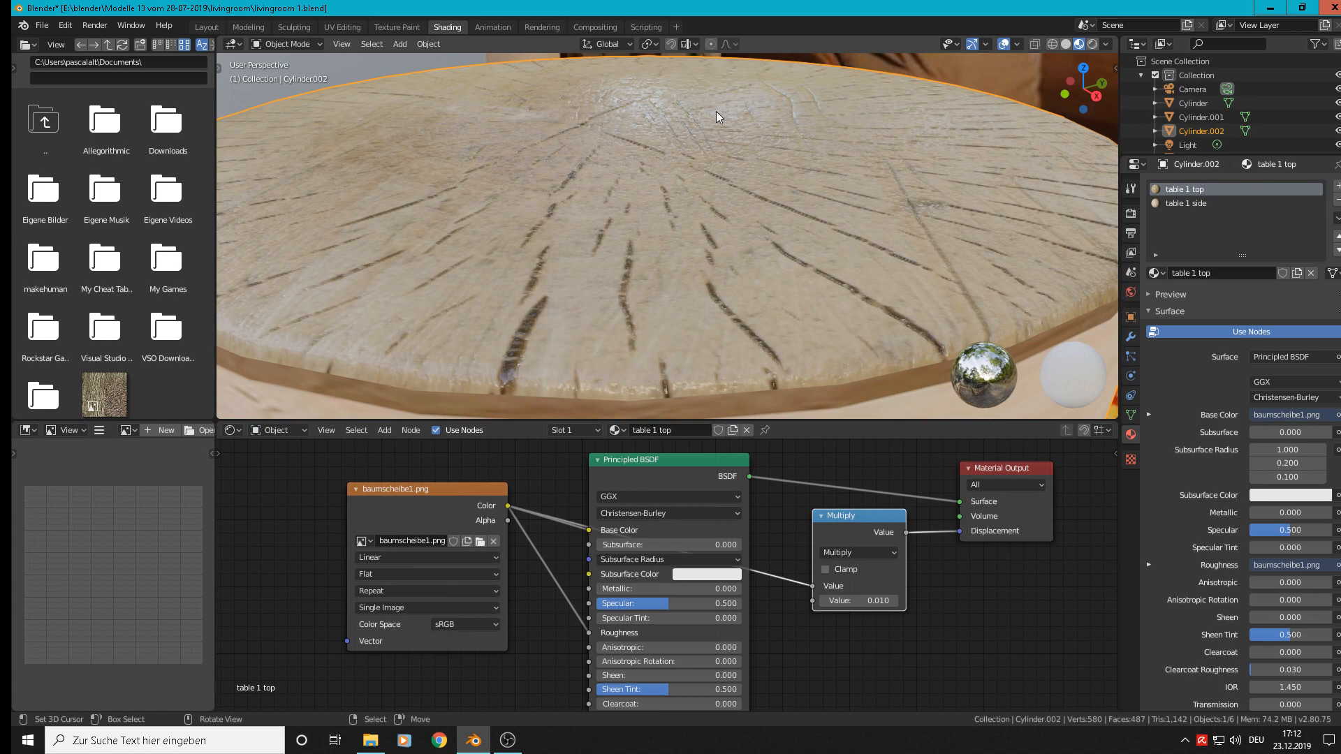
- Move the baumscheibe1.png texture node farther from the Principled BSDF and insert a ColorRamp node into its link to Roughness
drag(391, 514, 1076, 584)
middle_drag(849, 624, 955, 543)
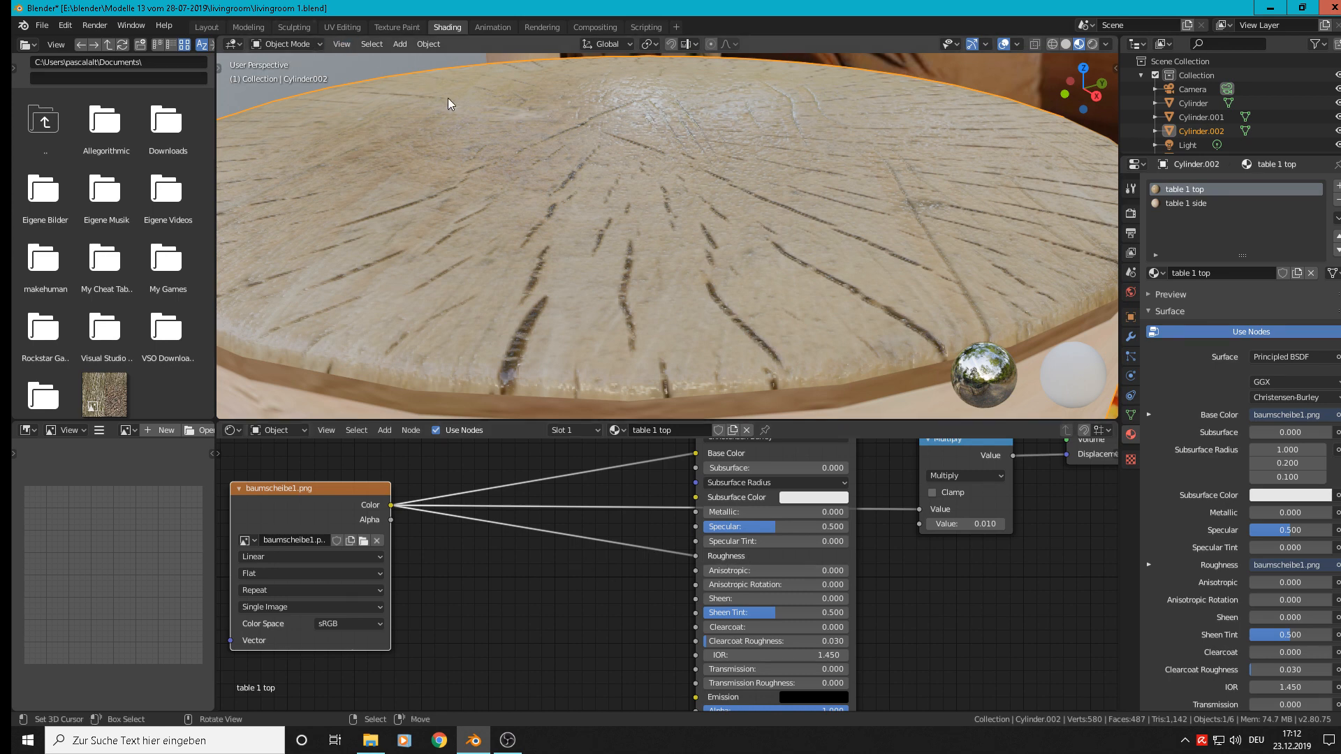
click(395, 44)
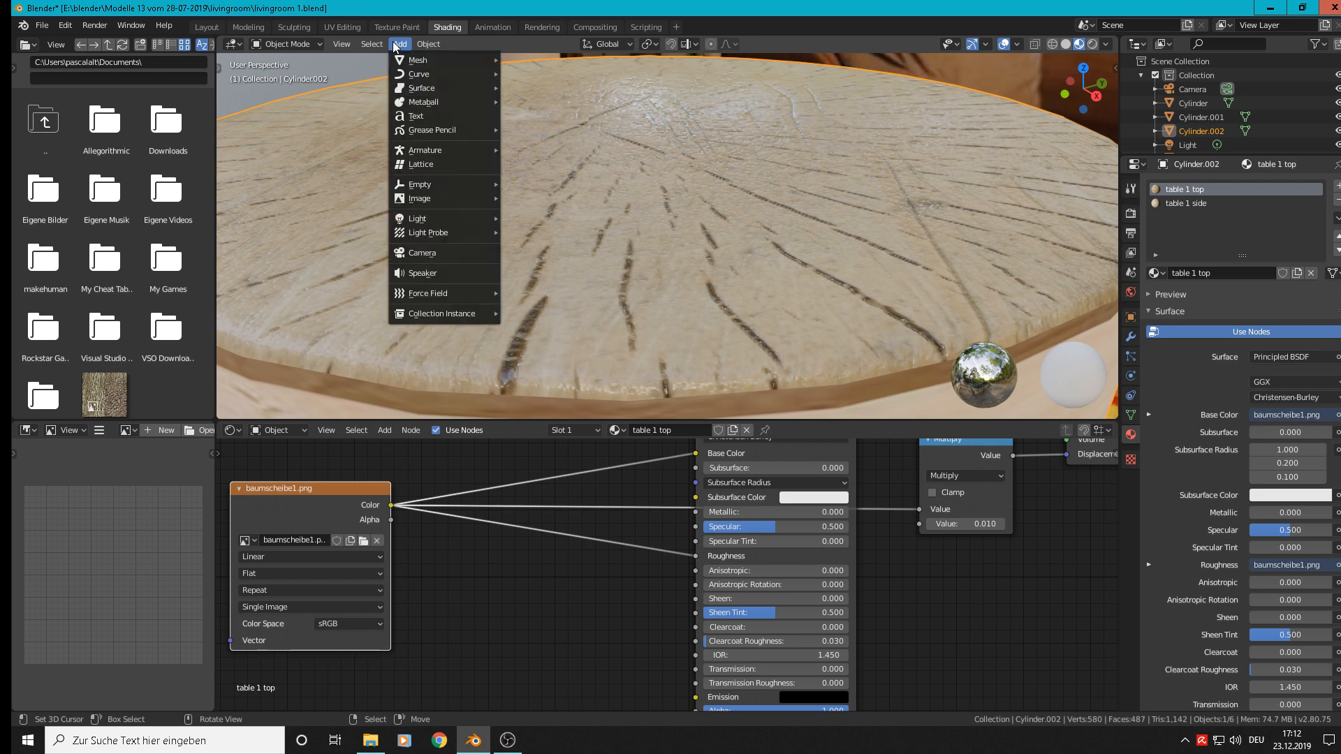
click(383, 431)
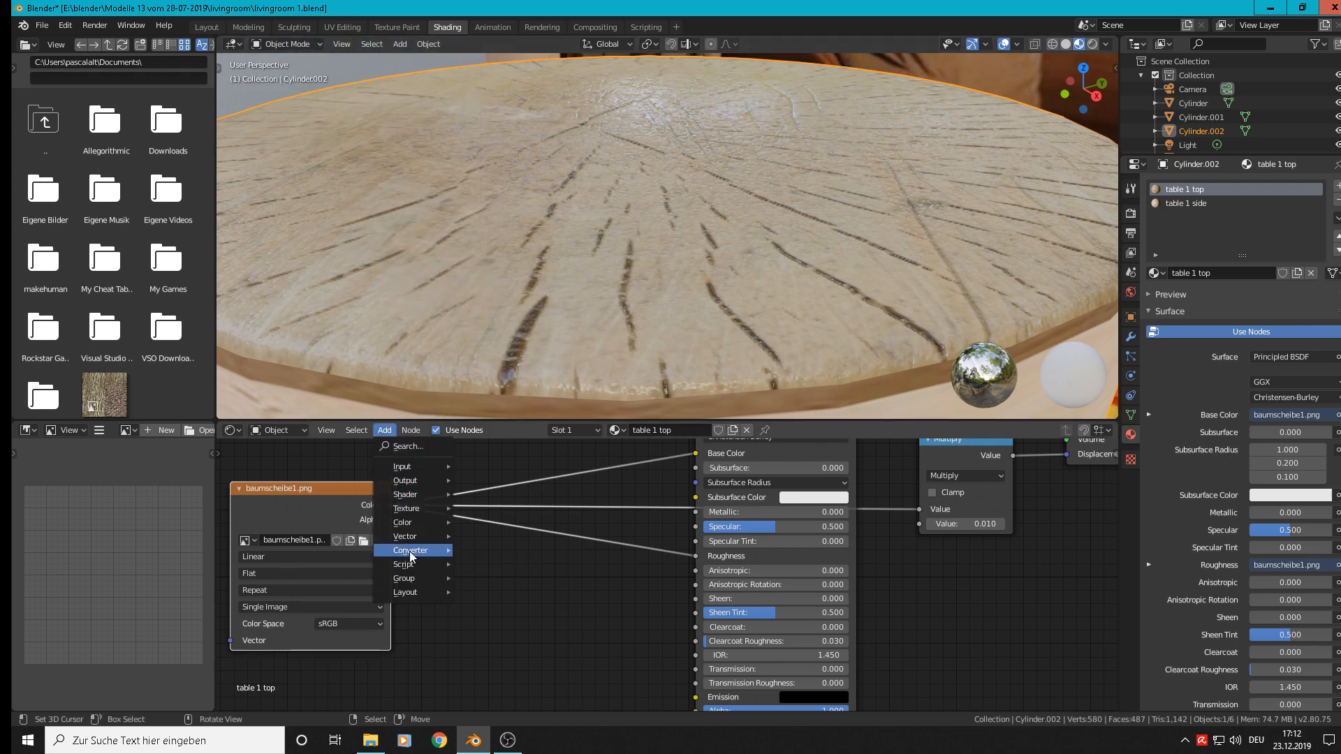
mouse_move(410, 555)
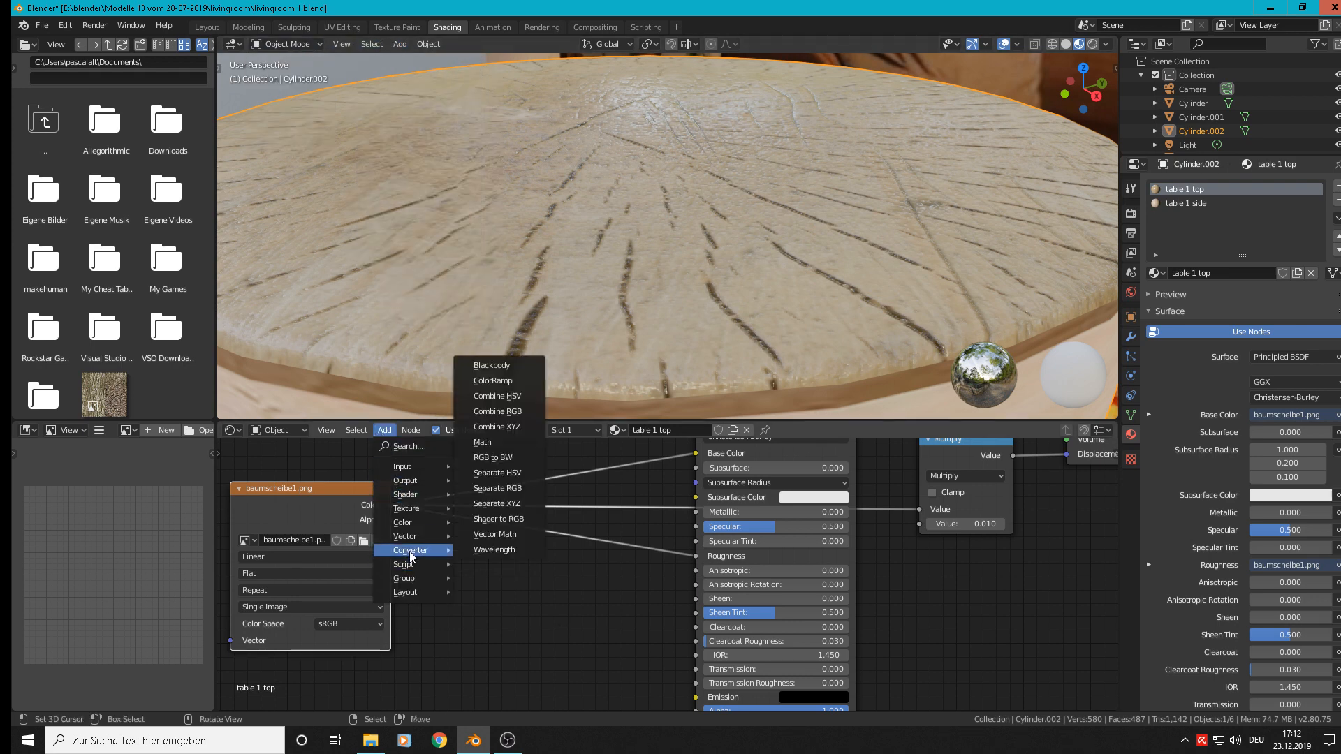
click(510, 388)
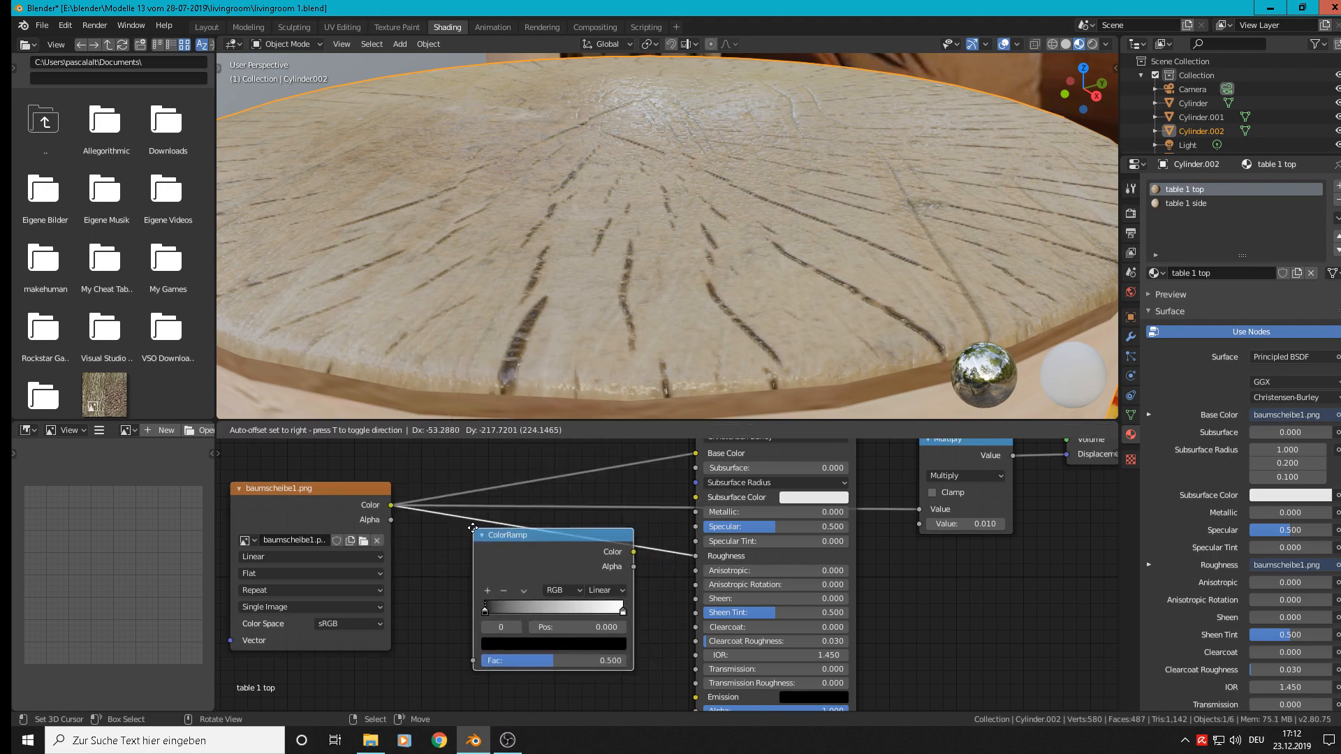
click(472, 528)
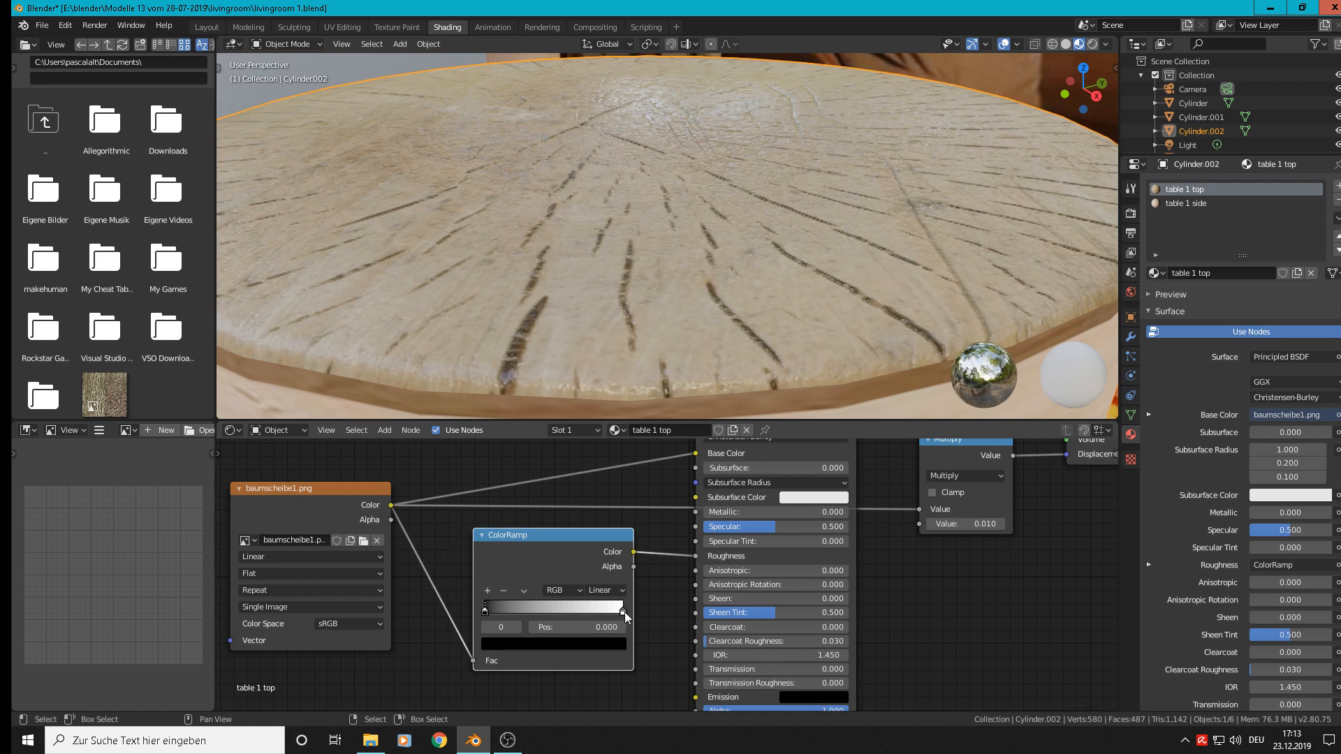
- Move the ColorRamp's white stop to position 0.727 and inspect the tabletop and the side of the trunk
drag(624, 611, 585, 616)
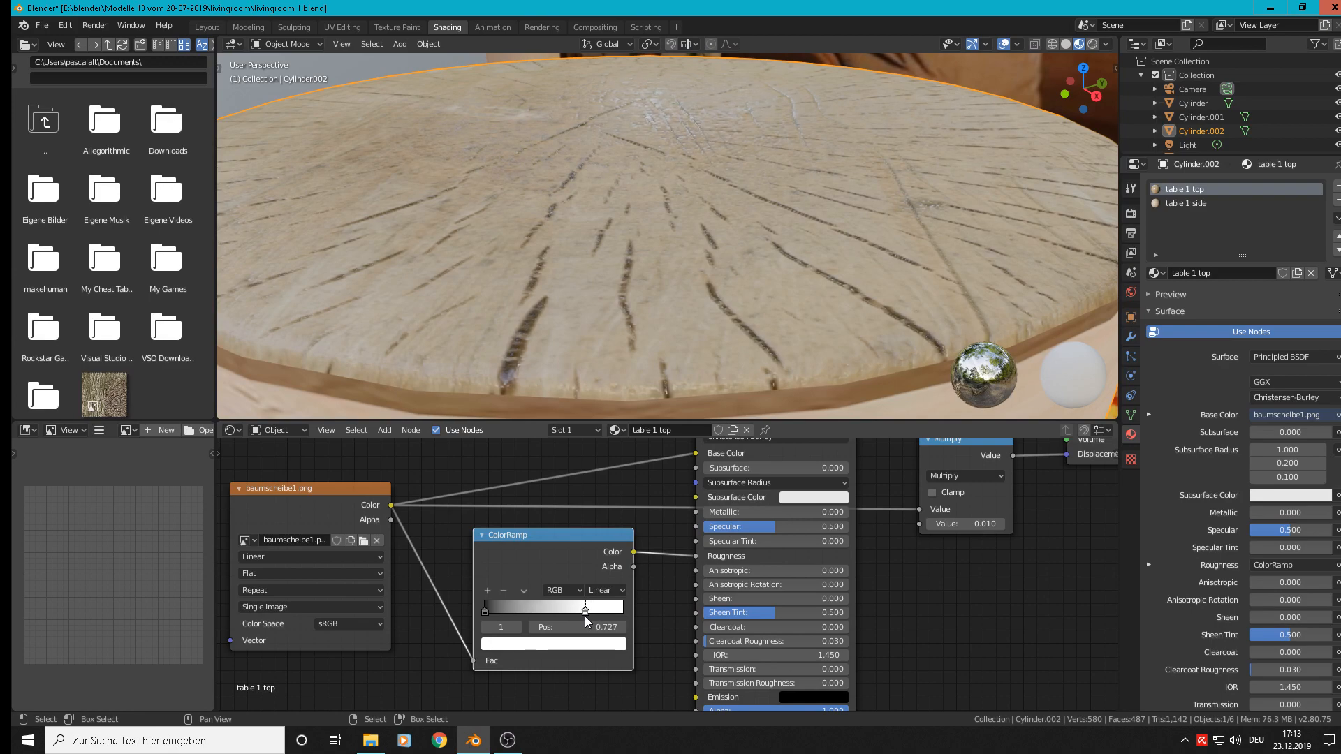
middle_drag(648, 283, 688, 231)
scroll(692, 266, down, 3)
mouse_move(693, 292)
middle_down()
mouse_move(698, 314)
mouse_move(698, 299)
middle_up()
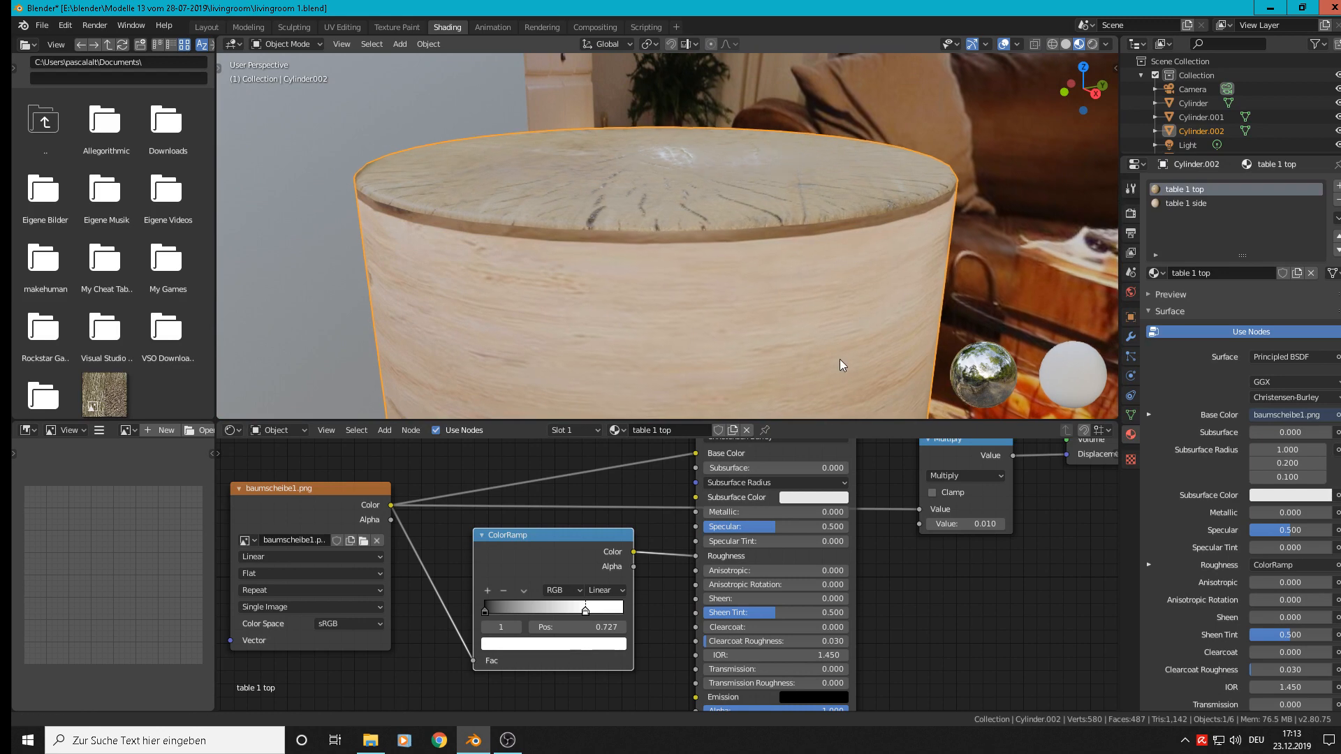
scroll(840, 359, up, 5)
middle_drag(837, 202, 689, 223)
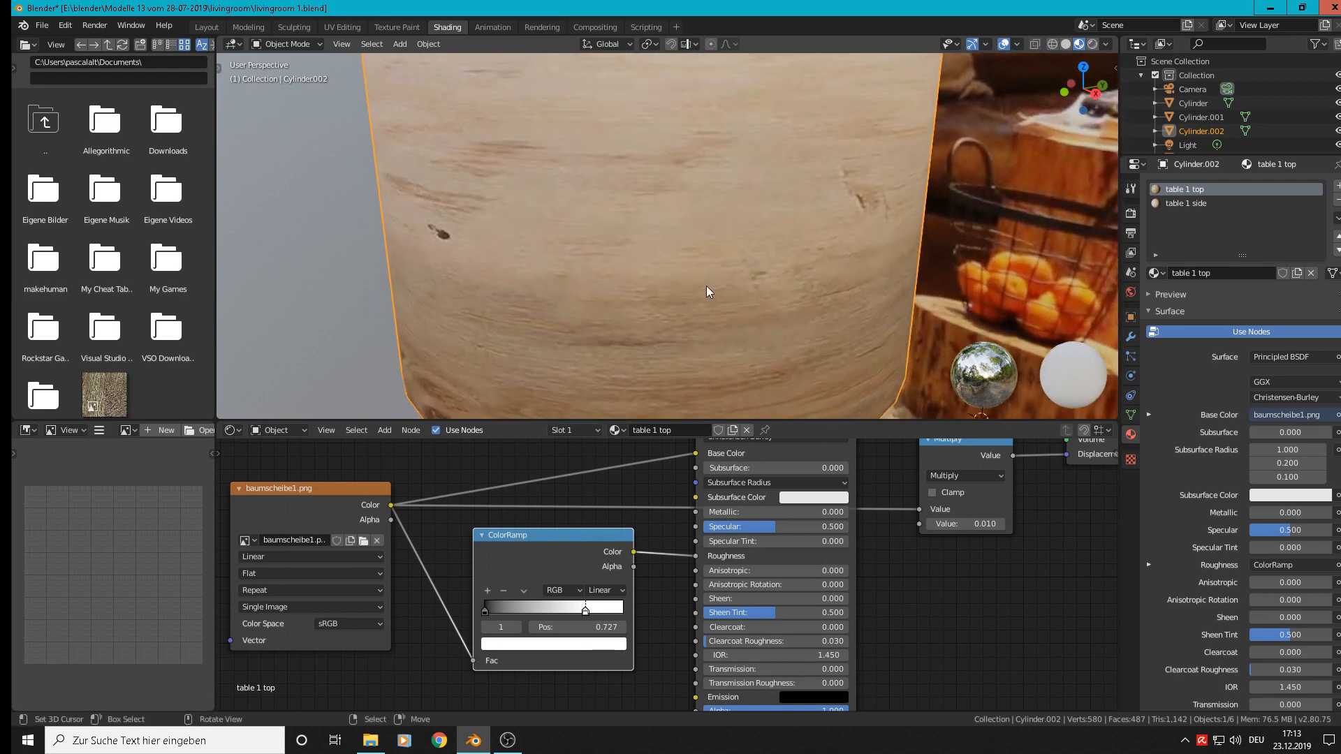
scroll(706, 286, down, 5)
scroll(932, 570, down, 1)
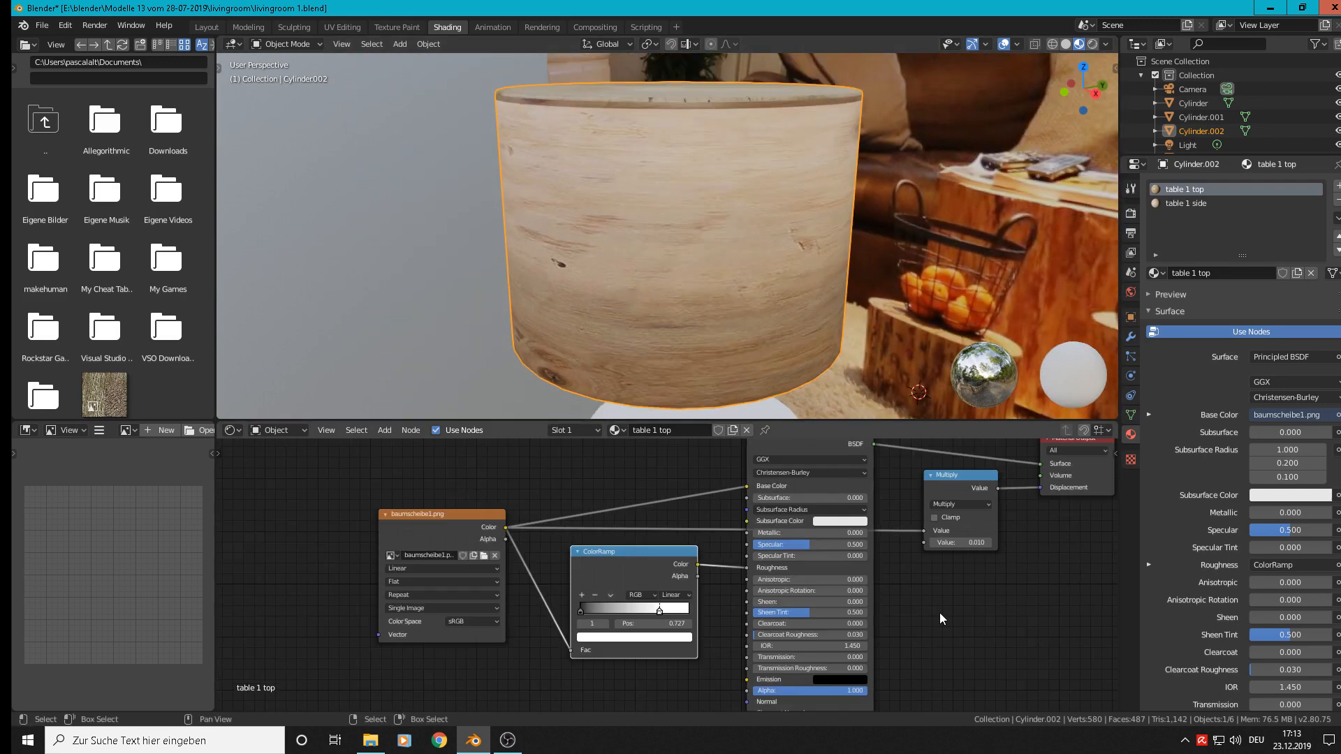
- Copy the ColorRamp and Multiply nodes from the "table 1 top" material and paste them into "table 1 side"
scroll(941, 662, down, 2)
middle_drag(939, 662, 992, 588)
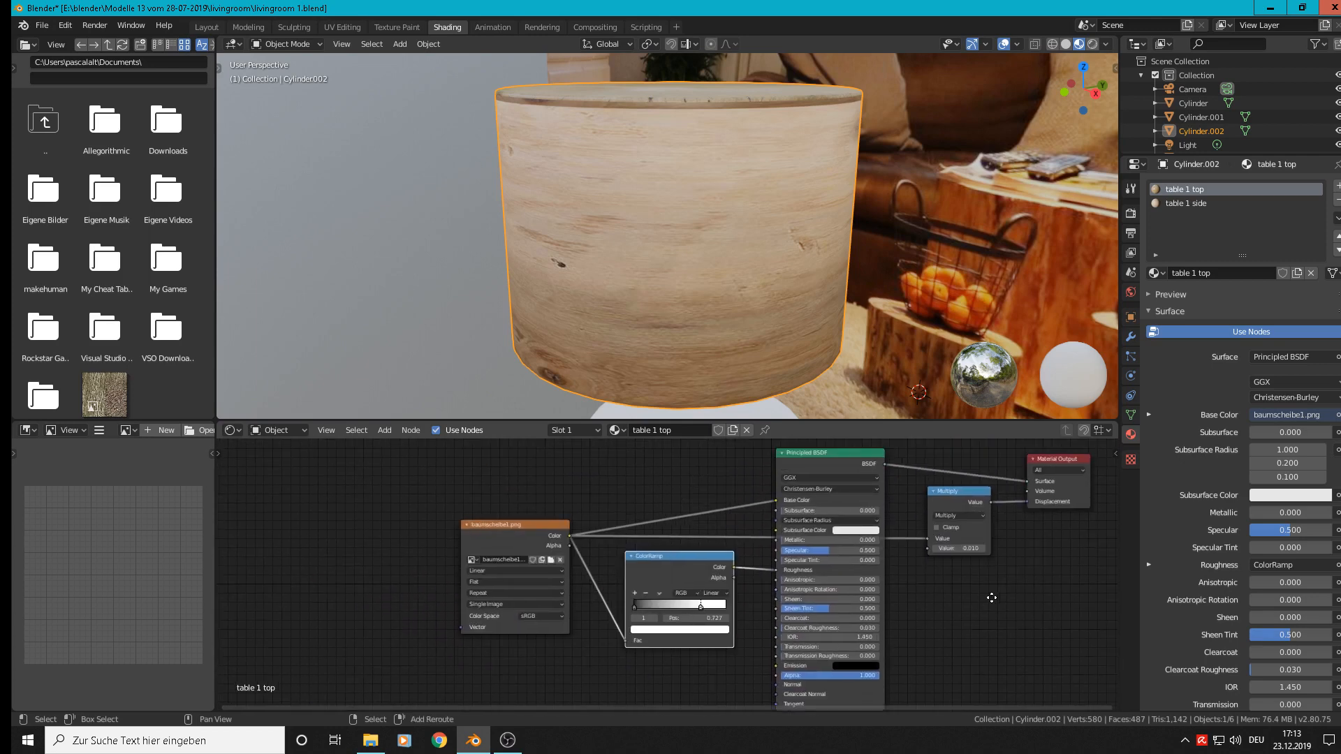
scroll(958, 580, down, 1)
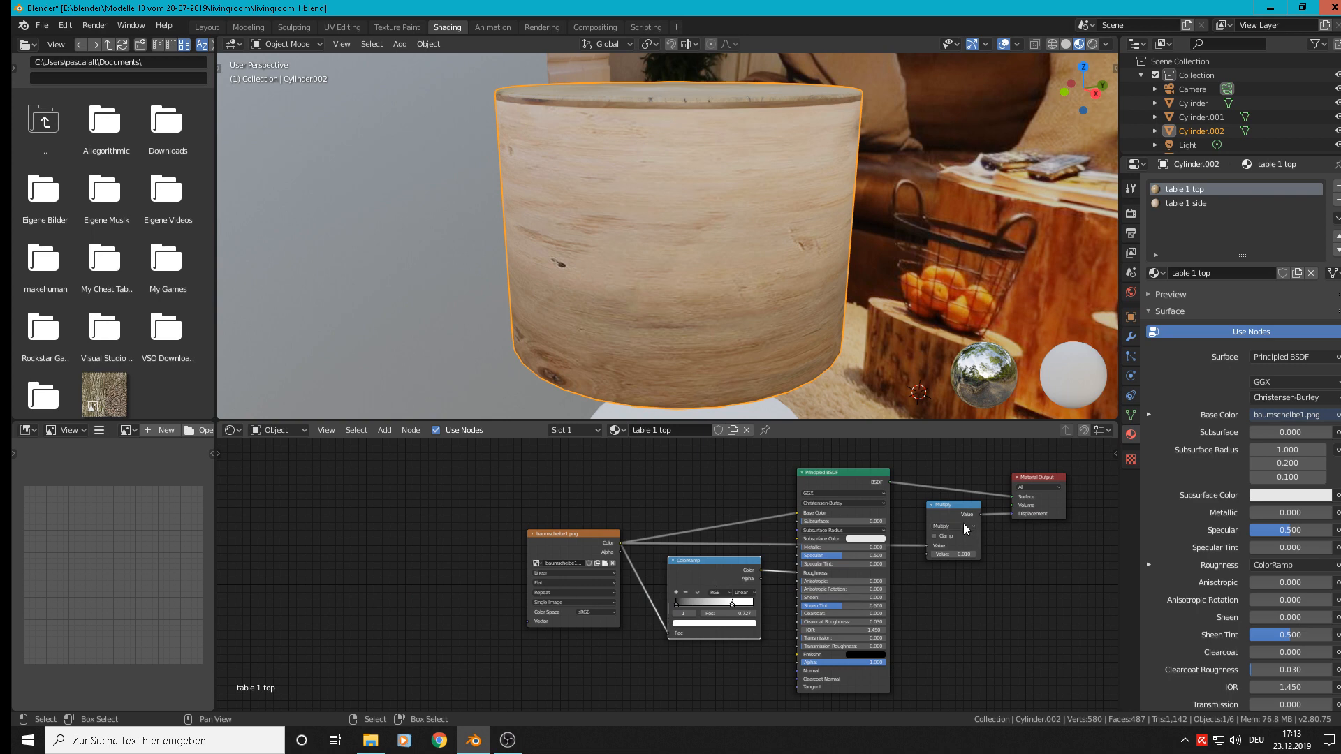
click(950, 505)
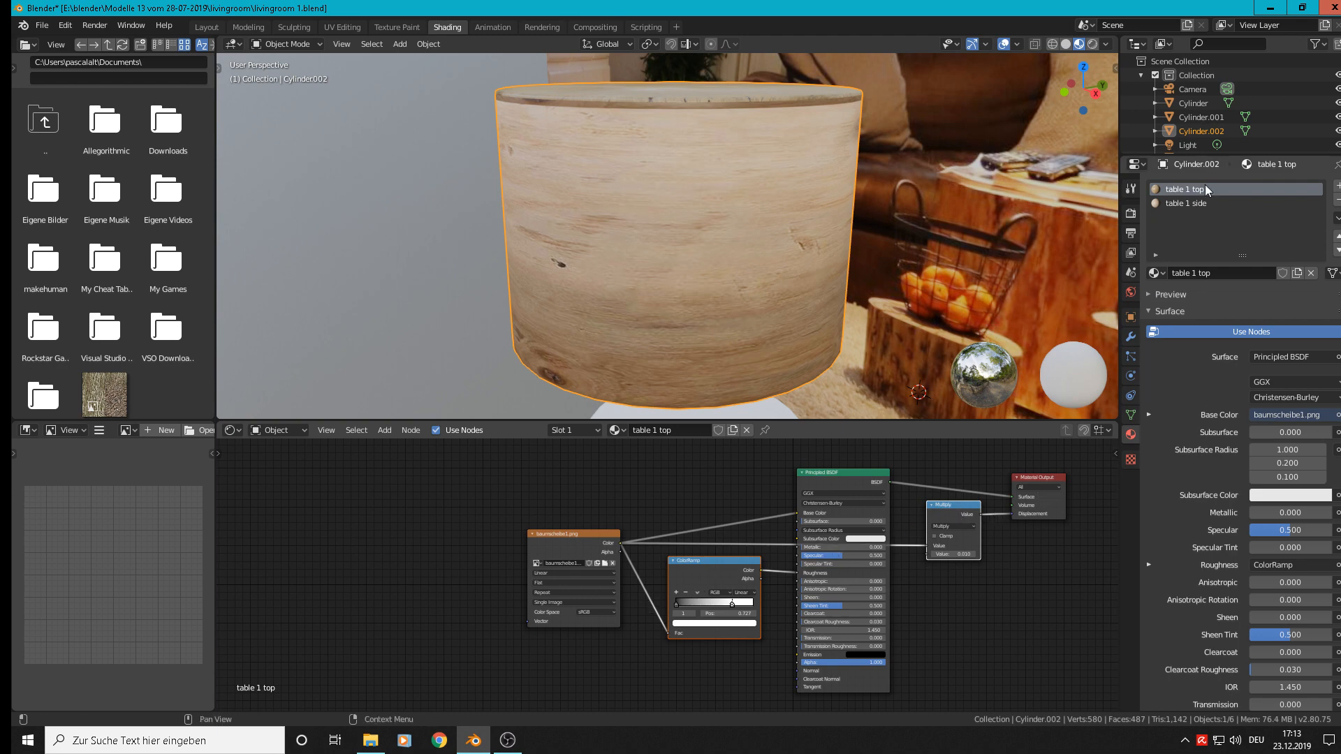
click(1179, 204)
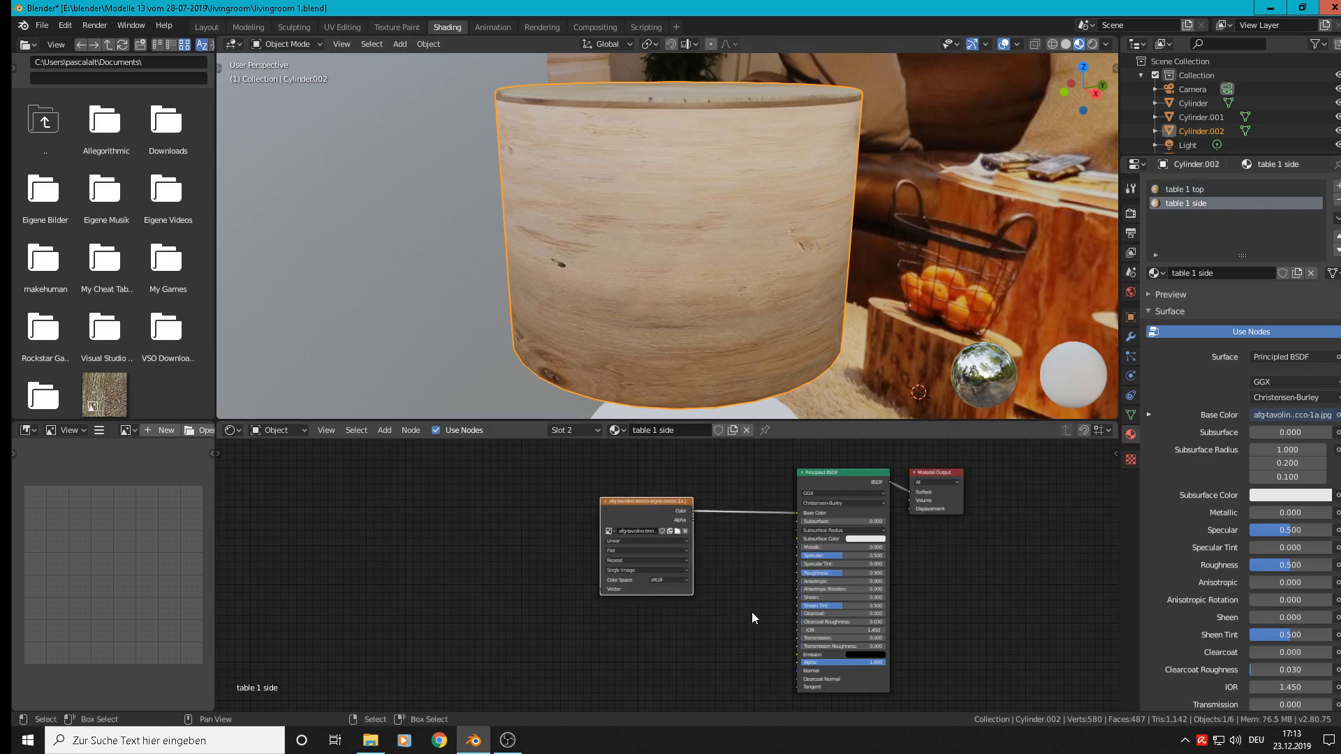
key(ctrl+v)
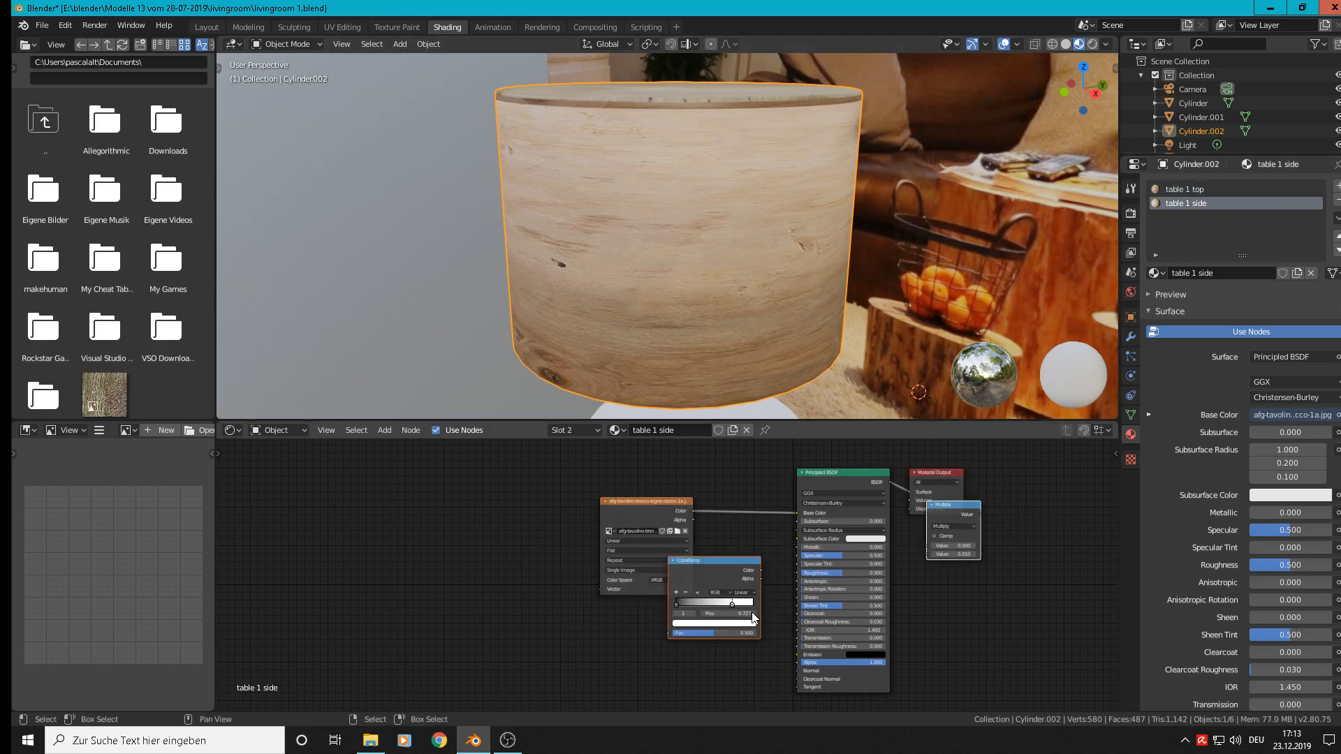
- Move the side material's image texture and Material Output nodes clear of the pasted ColorRamp and Multiply nodes
drag(637, 505, 597, 457)
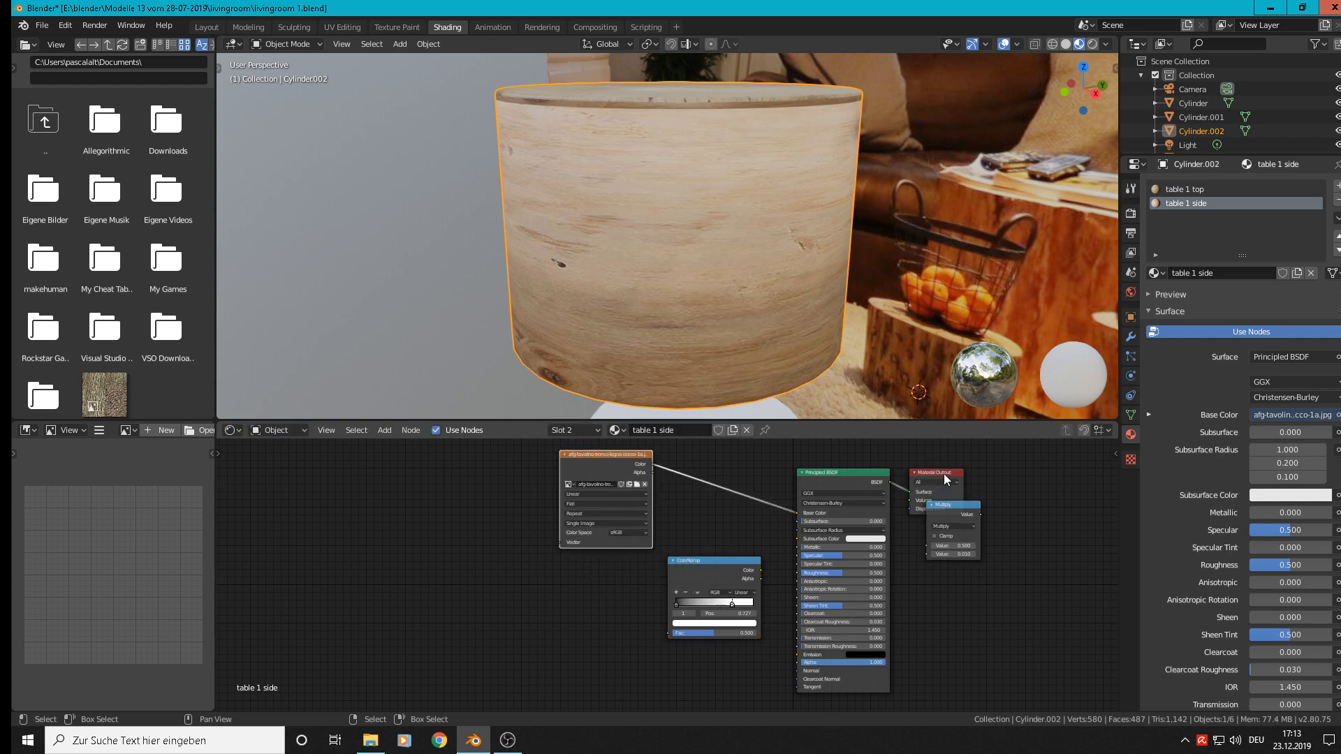
drag(944, 473, 1058, 464)
scroll(774, 540, up, 1)
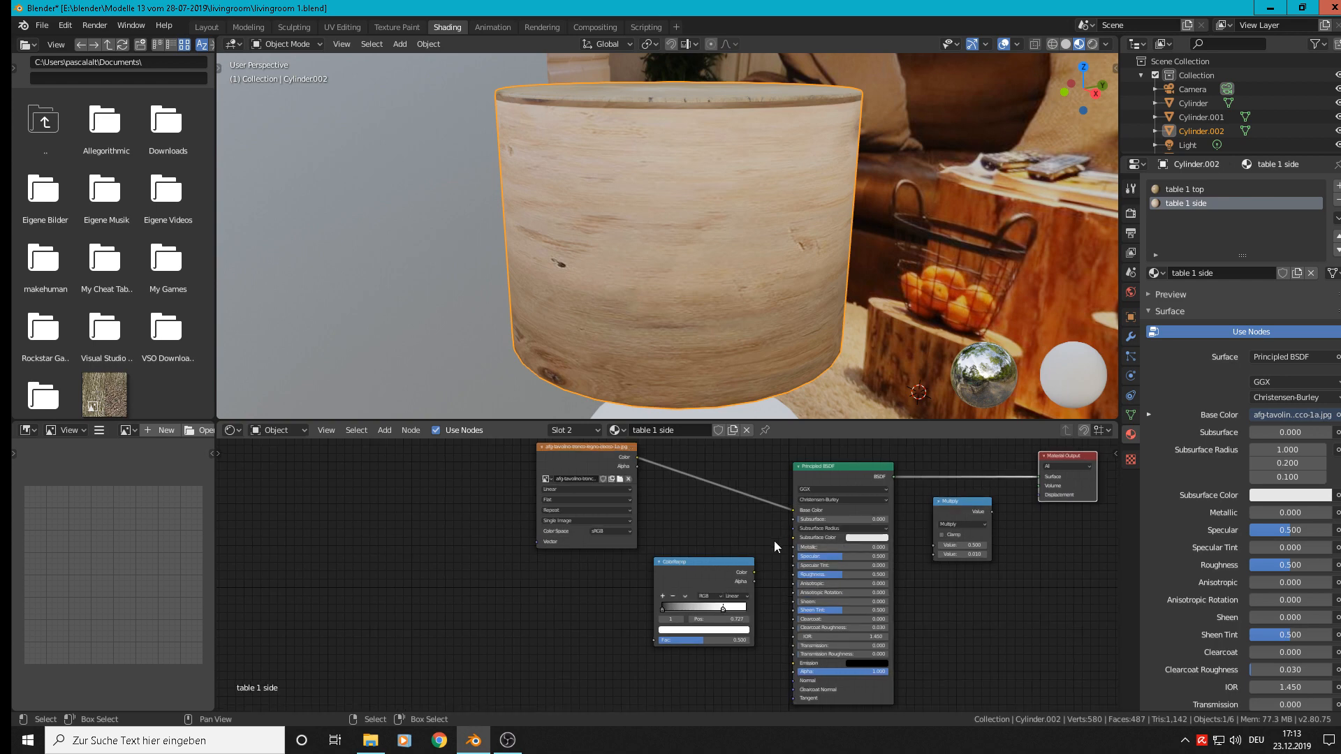
- Move the side material's image texture farther from the Principled BSDF and place the ColorRamp between the two nodes
middle_drag(682, 517, 589, 562)
scroll(570, 542, up, 1)
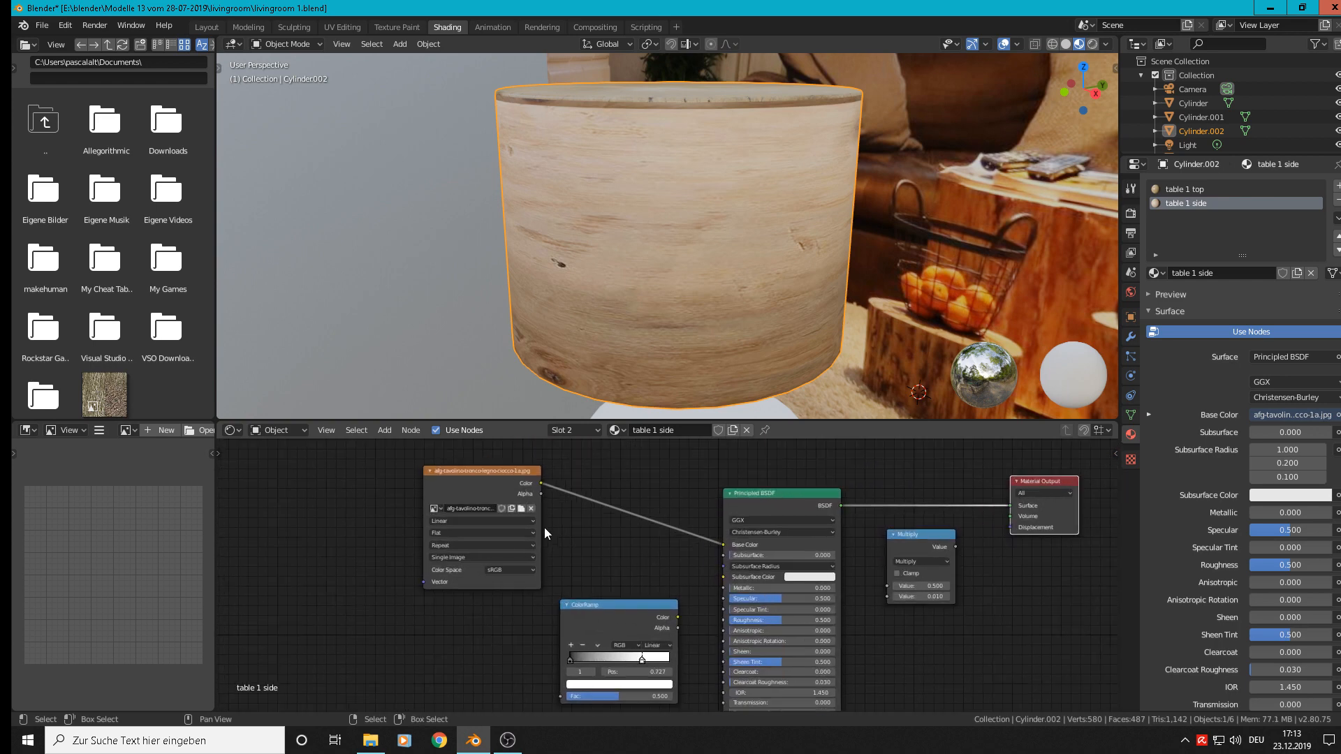
drag(517, 487, 447, 506)
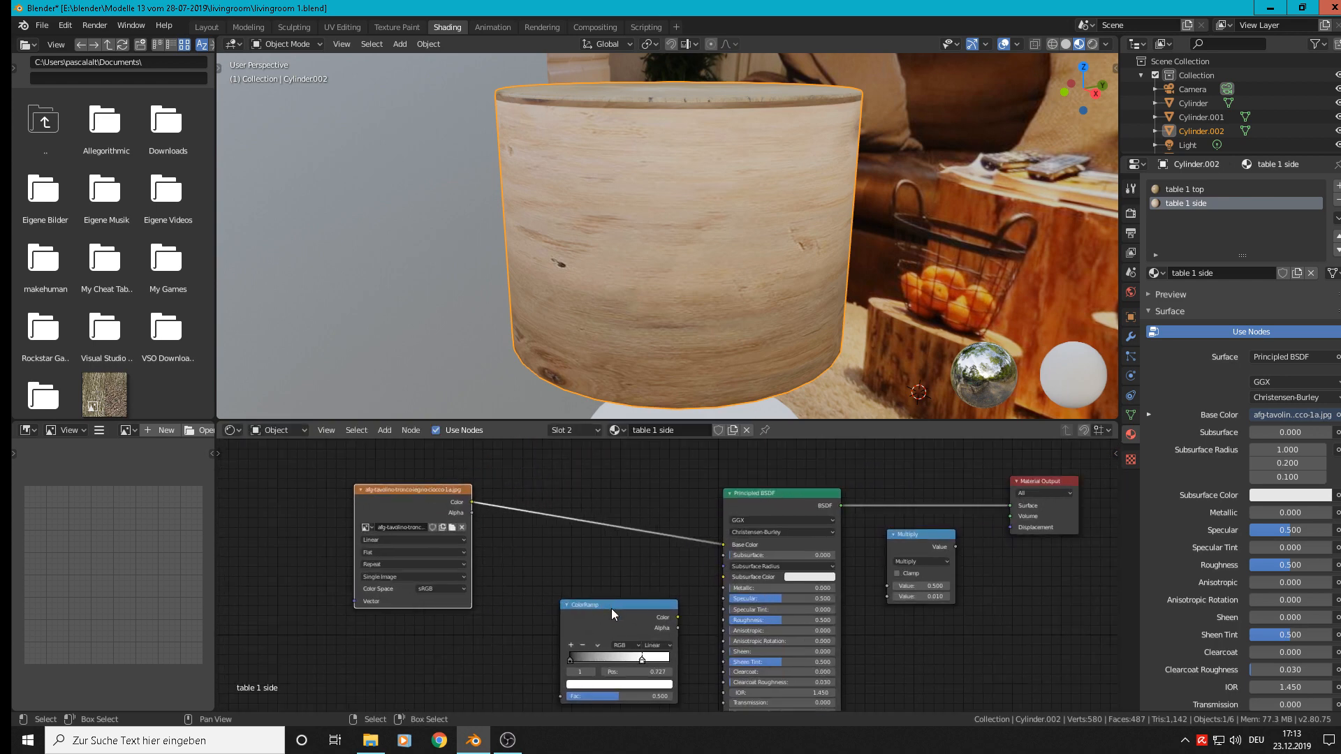
drag(611, 613, 598, 575)
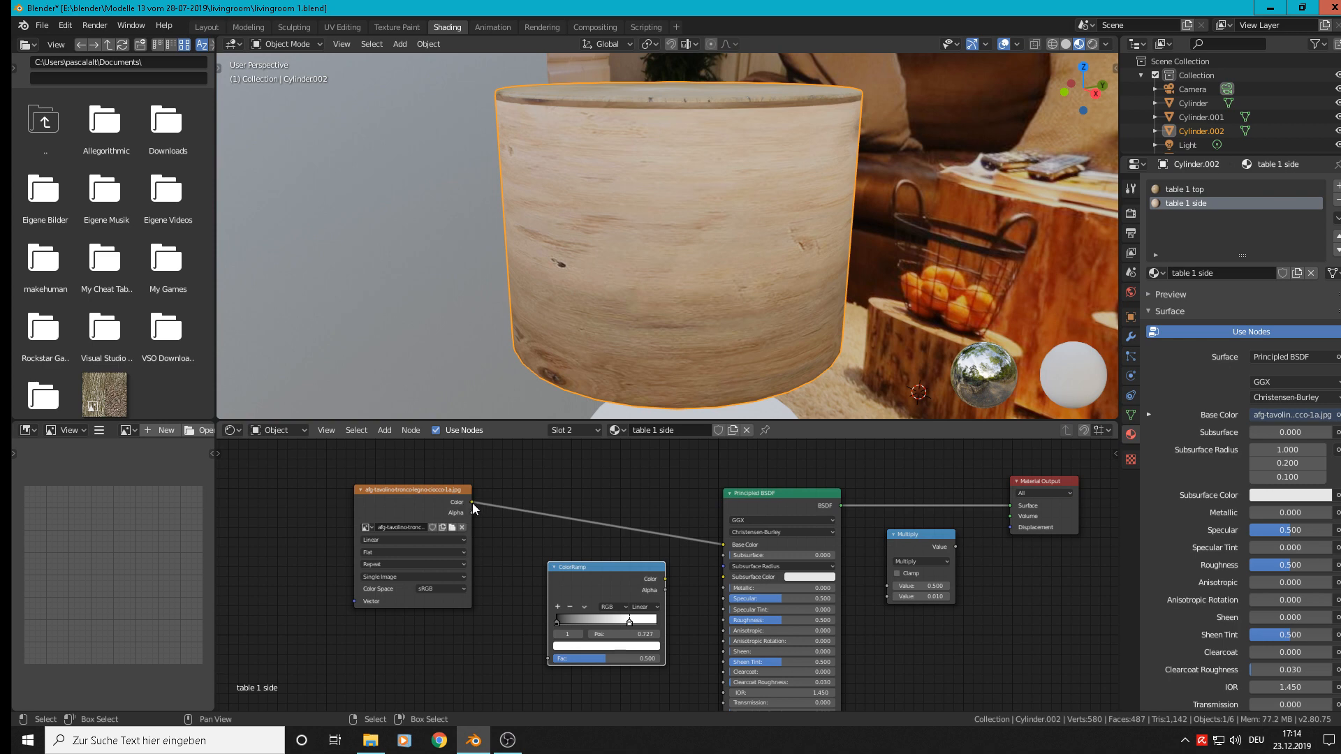
- Link the image texture's Color to the Multiply node's first Value and the Multiply output to the Material Output's Displacement
drag(472, 502, 890, 587)
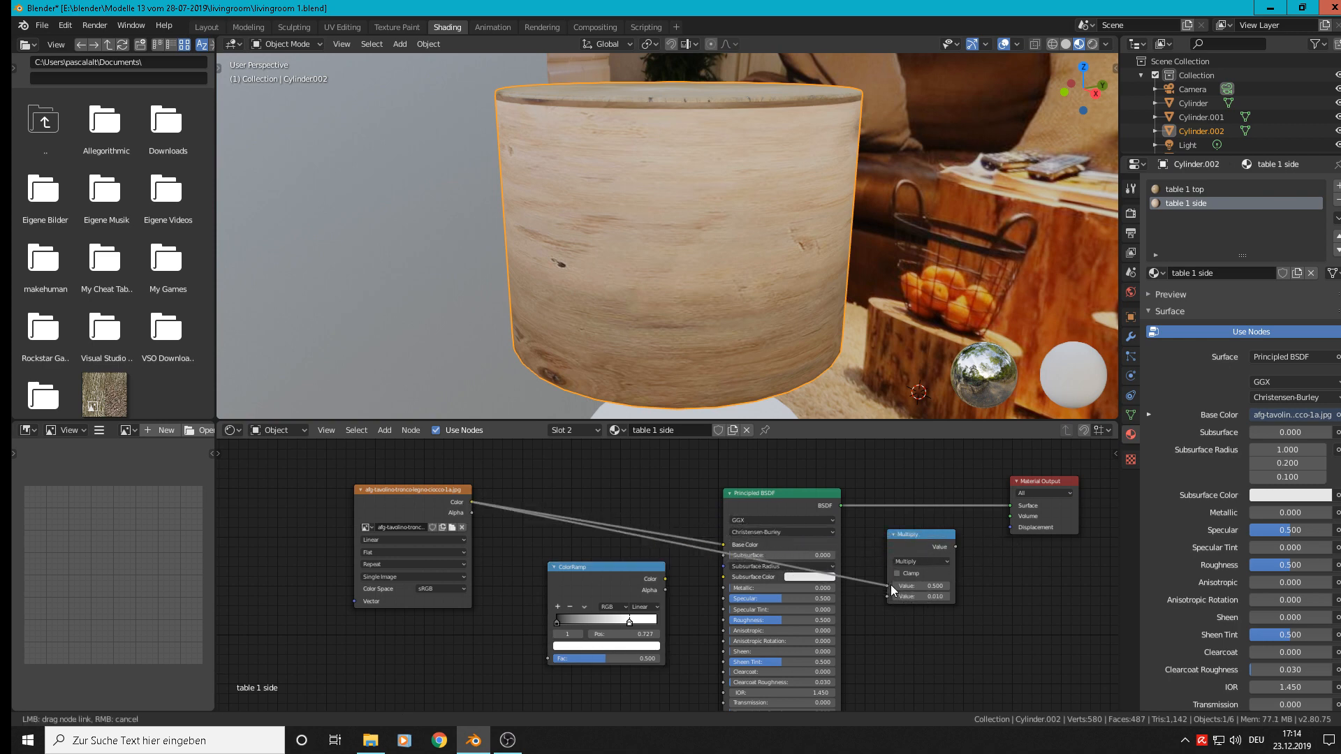
drag(956, 547, 1017, 525)
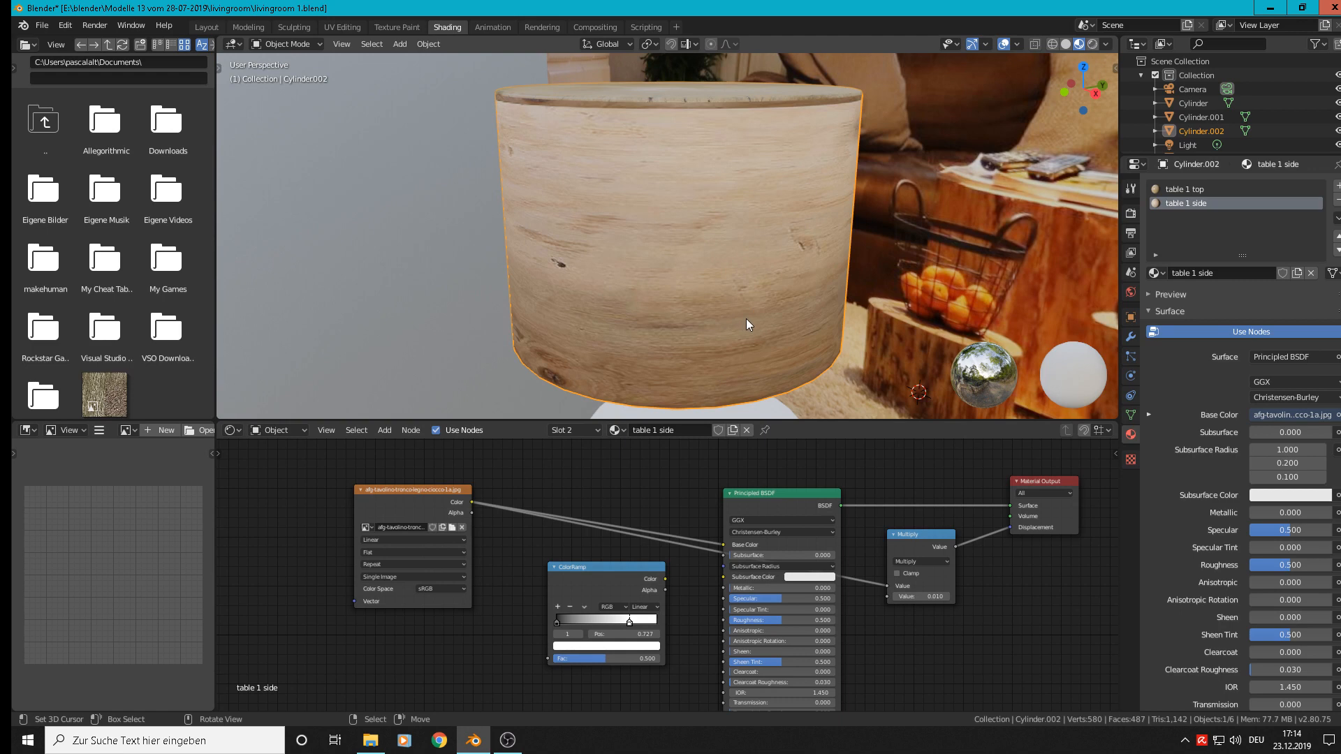
scroll(746, 318, up, 4)
middle_drag(734, 374, 720, 300)
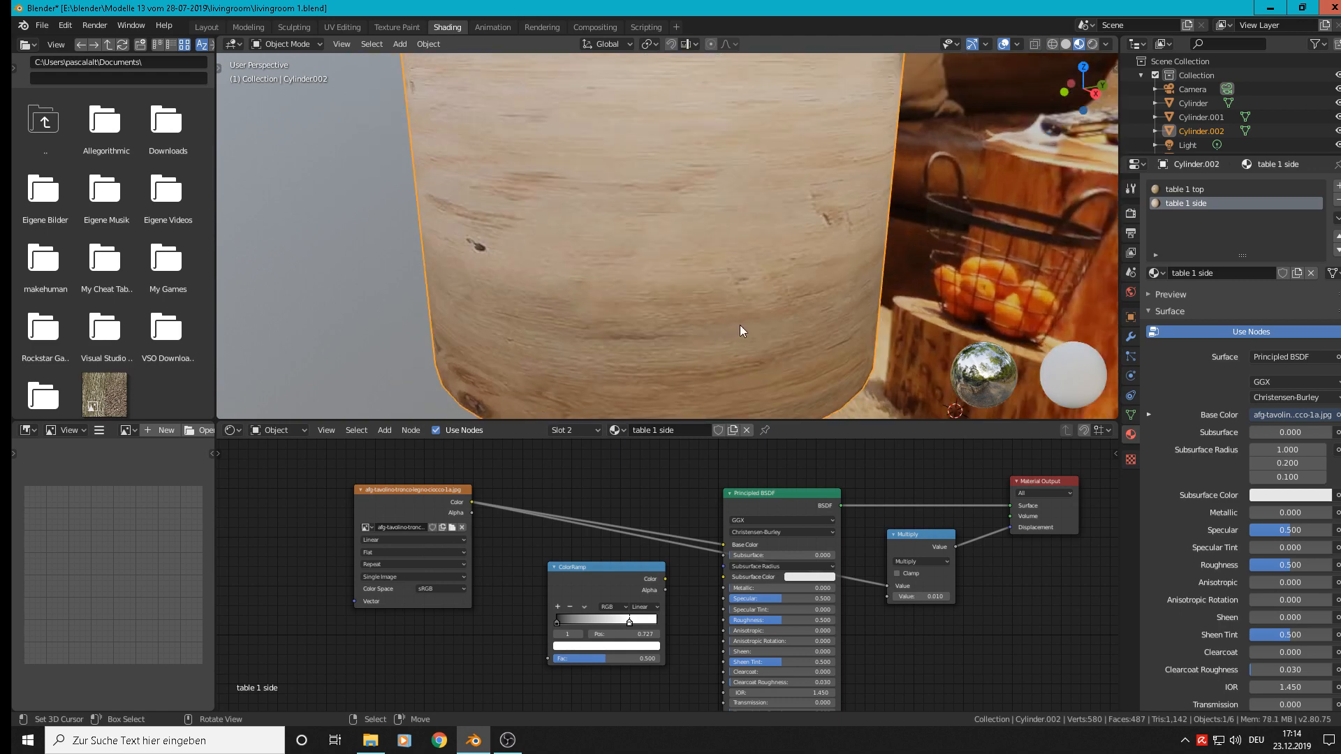
key(KP_Decimal)
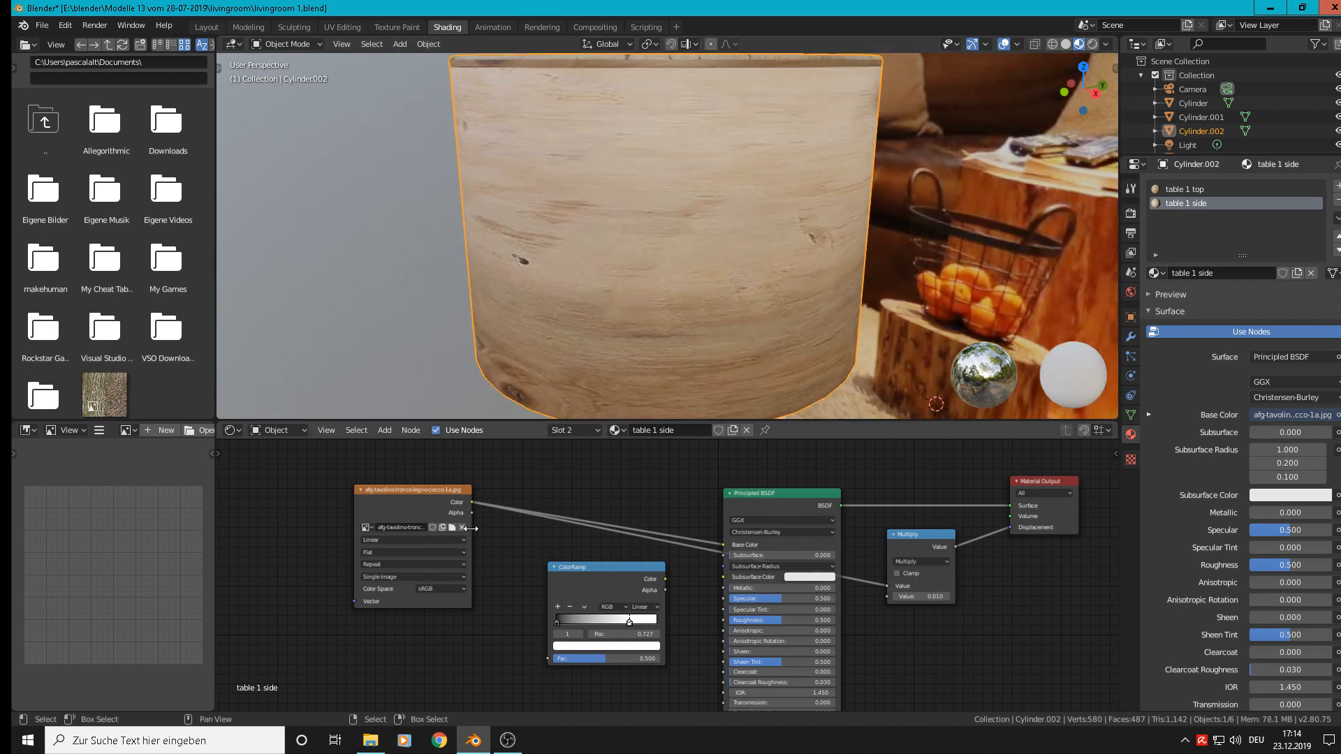
- Route the image texture's Color through the ColorRamp into Roughness and shift the Principled BSDF node upward
drag(475, 504, 552, 661)
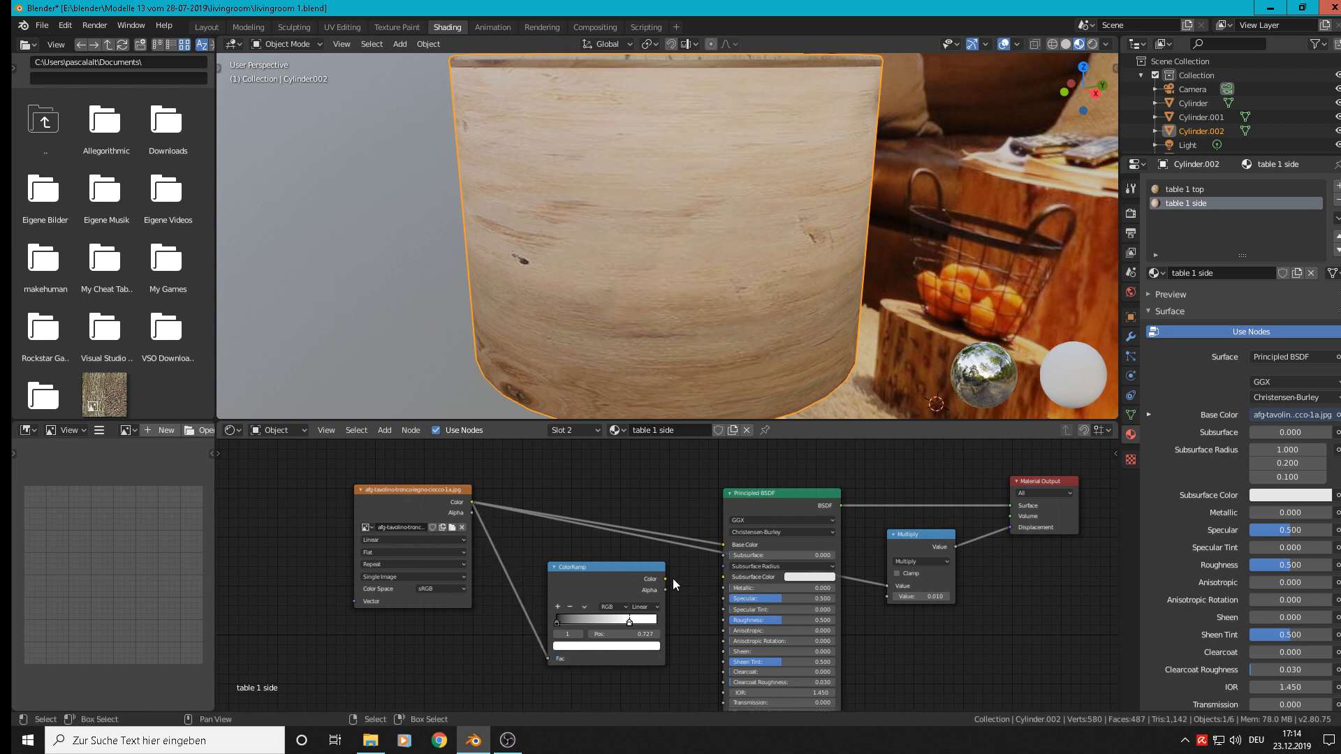
drag(673, 578, 728, 618)
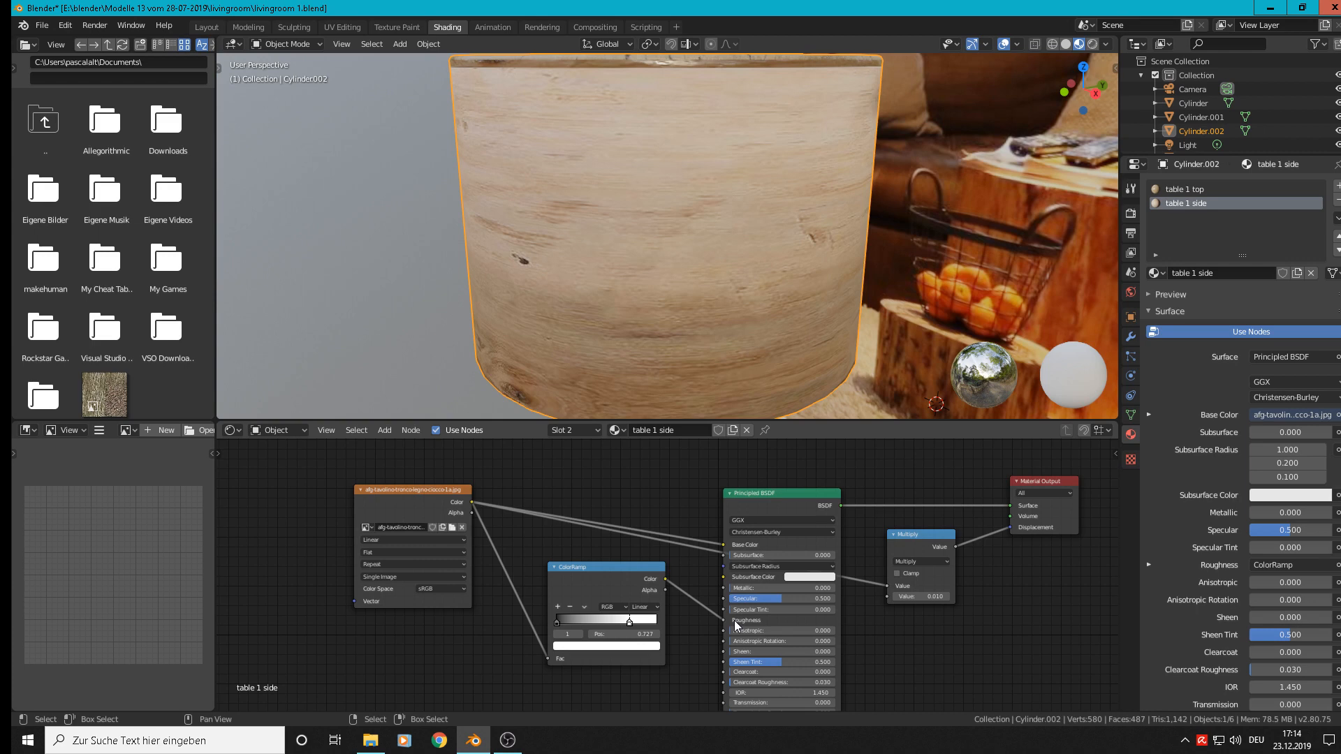
middle_drag(752, 406, 841, 218)
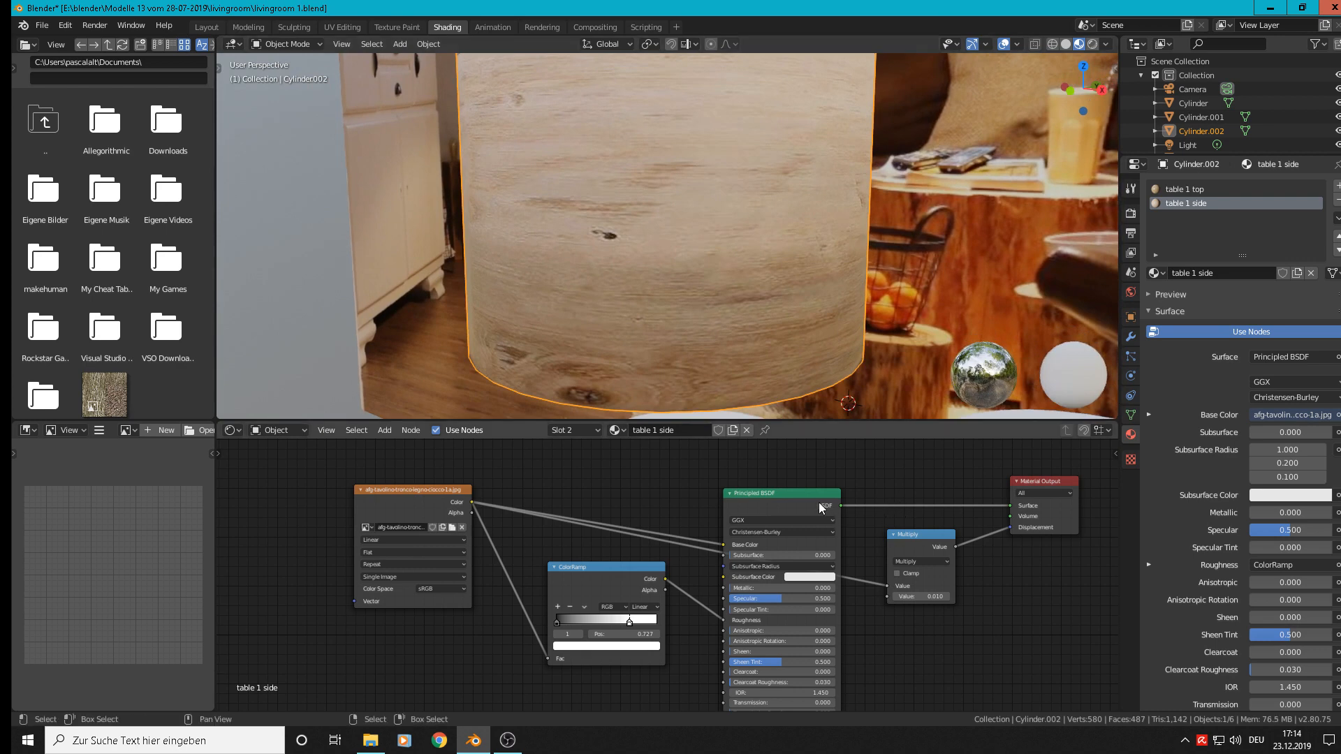
drag(819, 501, 820, 464)
- Move the side material's ColorRamp white stop to position 0.405 and inspect the gloss on the trunk's side
scroll(845, 539, down, 1)
scroll(802, 276, down, 2)
middle_drag(802, 272, 777, 243)
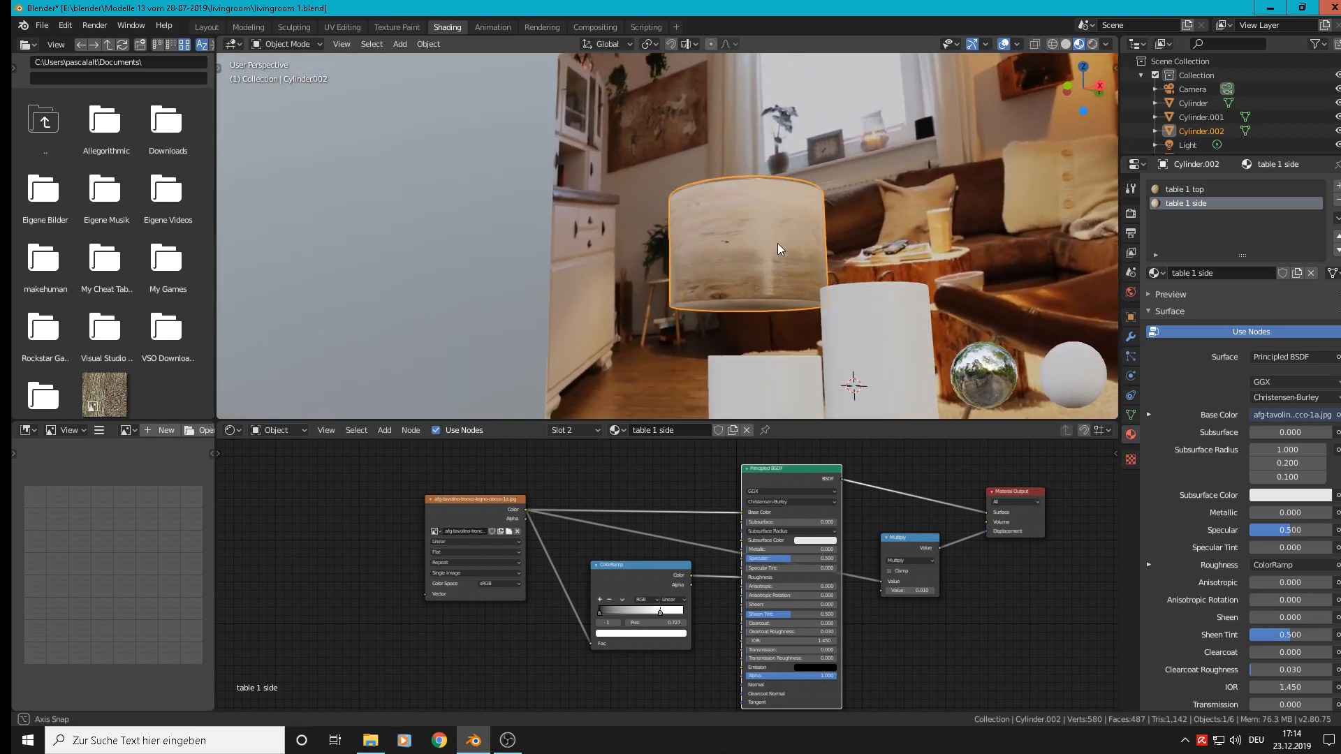
scroll(777, 243, up, 6)
scroll(747, 241, down, 5)
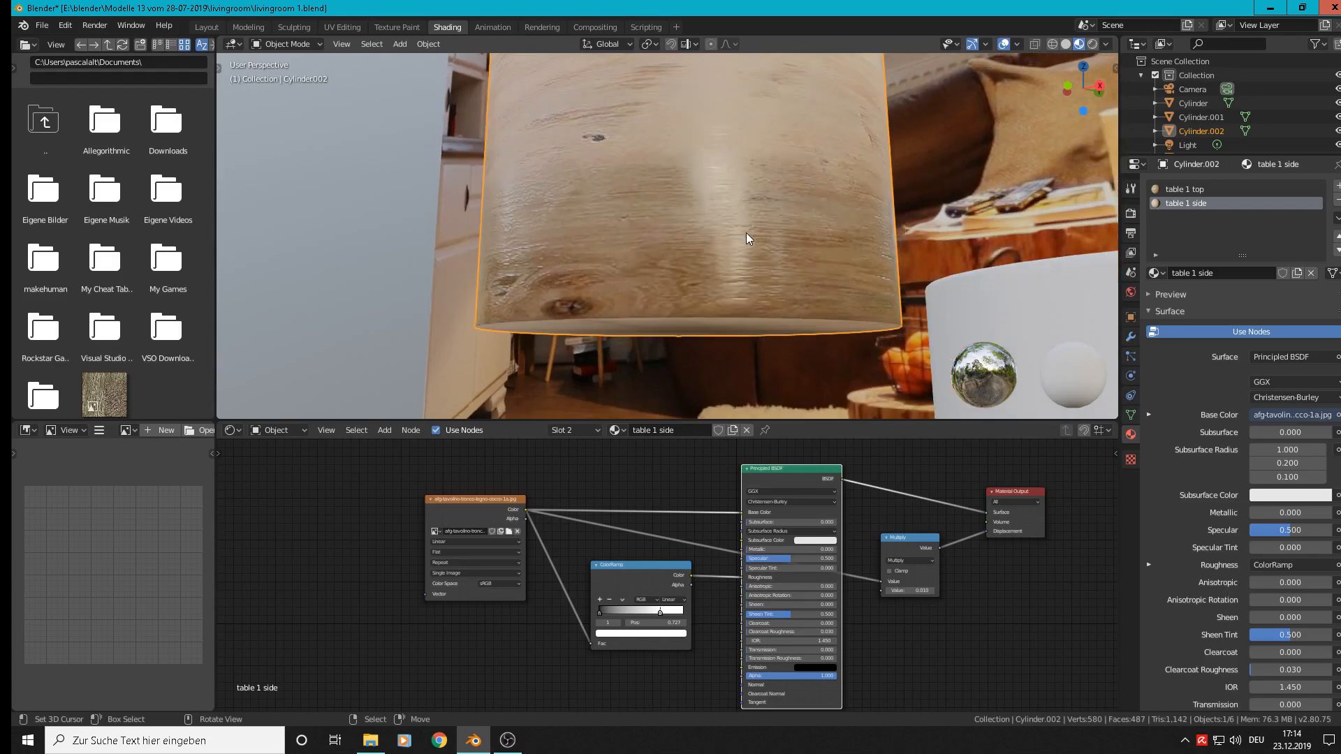
mouse_move(690, 277)
middle_down()
mouse_move(706, 277)
mouse_move(684, 279)
mouse_move(696, 291)
mouse_move(682, 264)
middle_up()
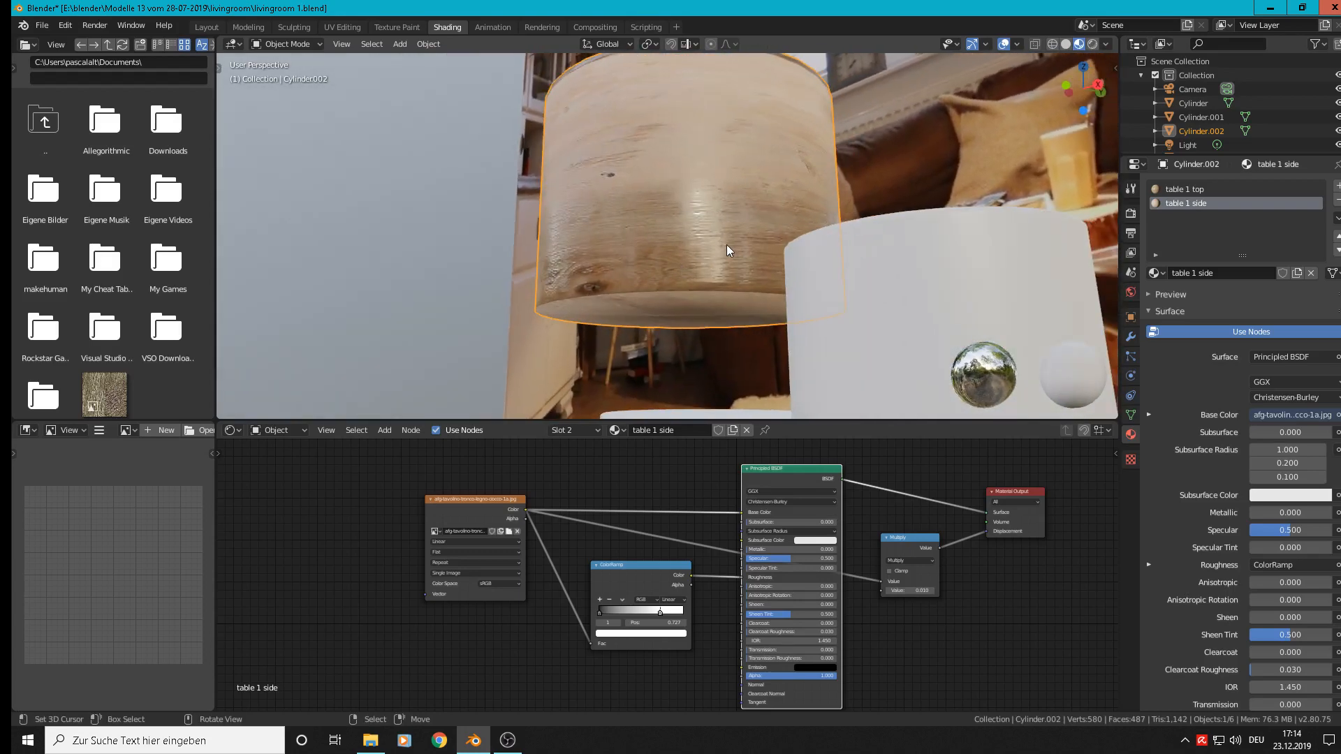
scroll(668, 616, up, 2)
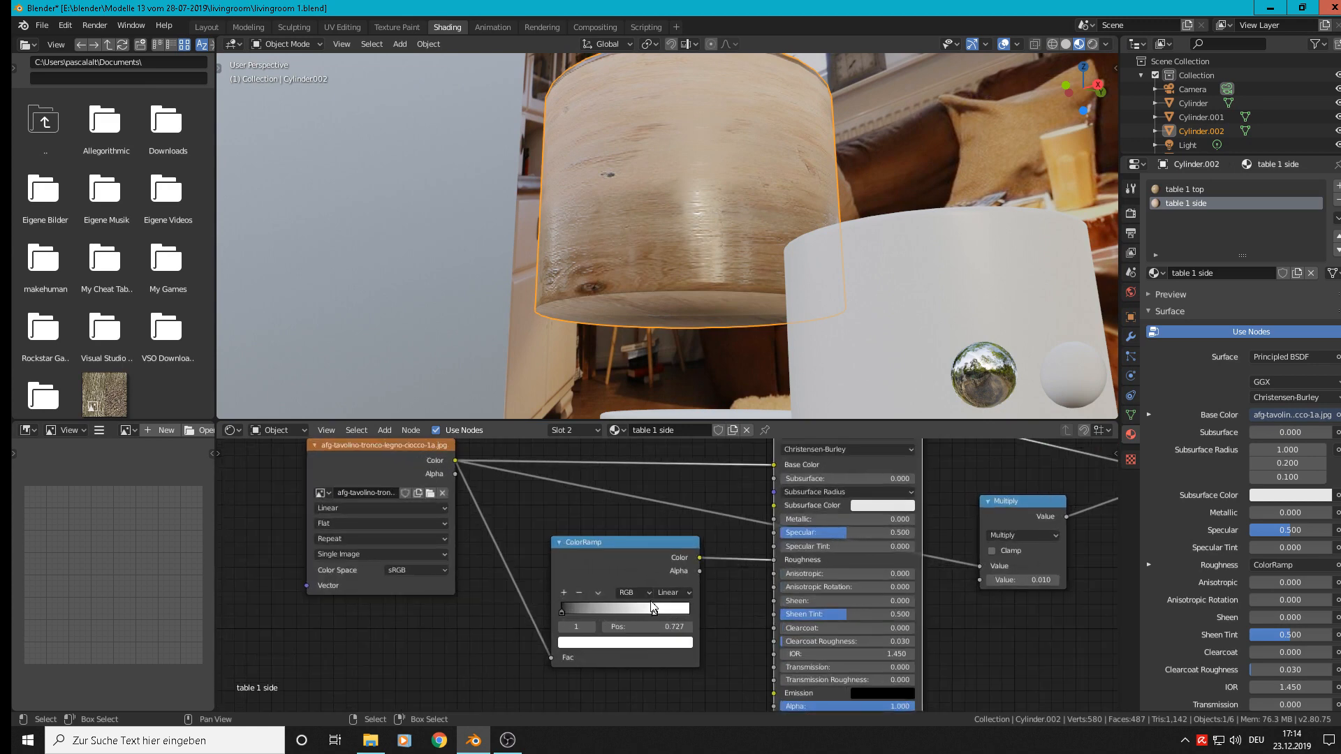
drag(657, 613, 612, 608)
scroll(625, 274, up, 3)
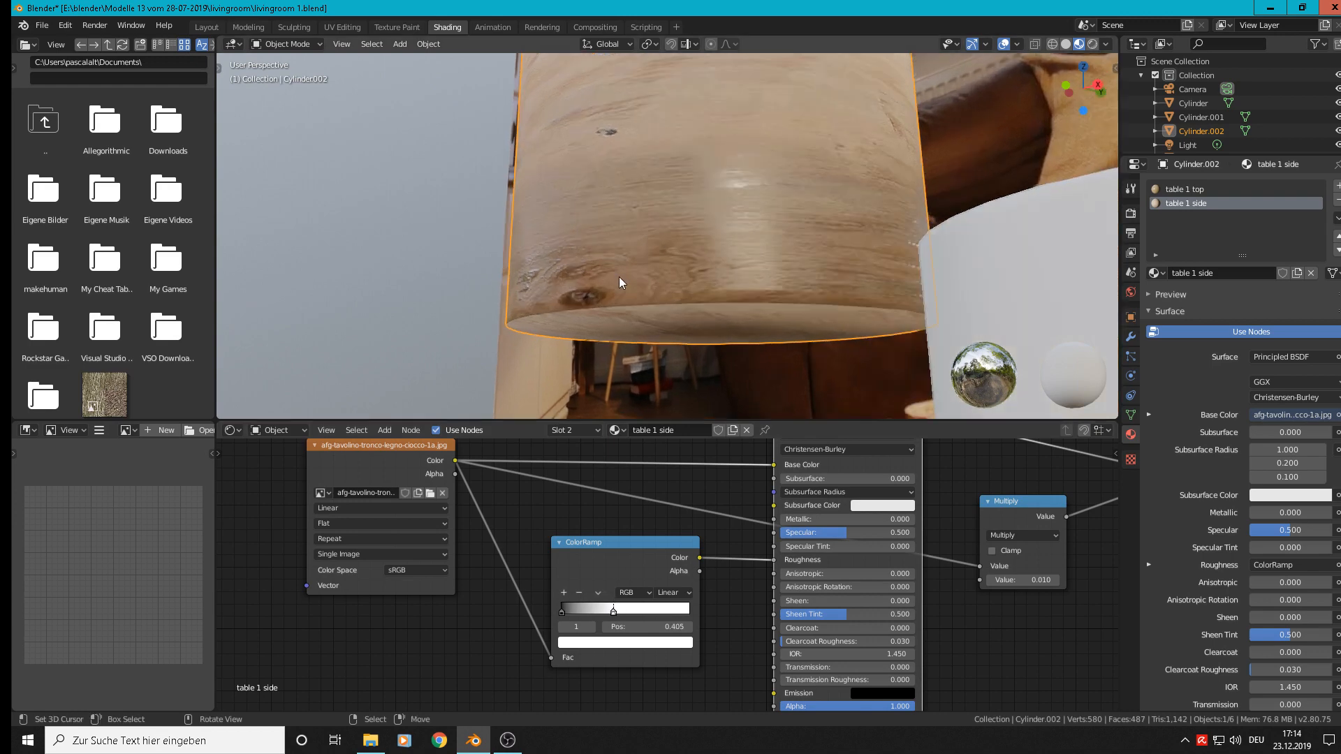
scroll(584, 298, down, 5)
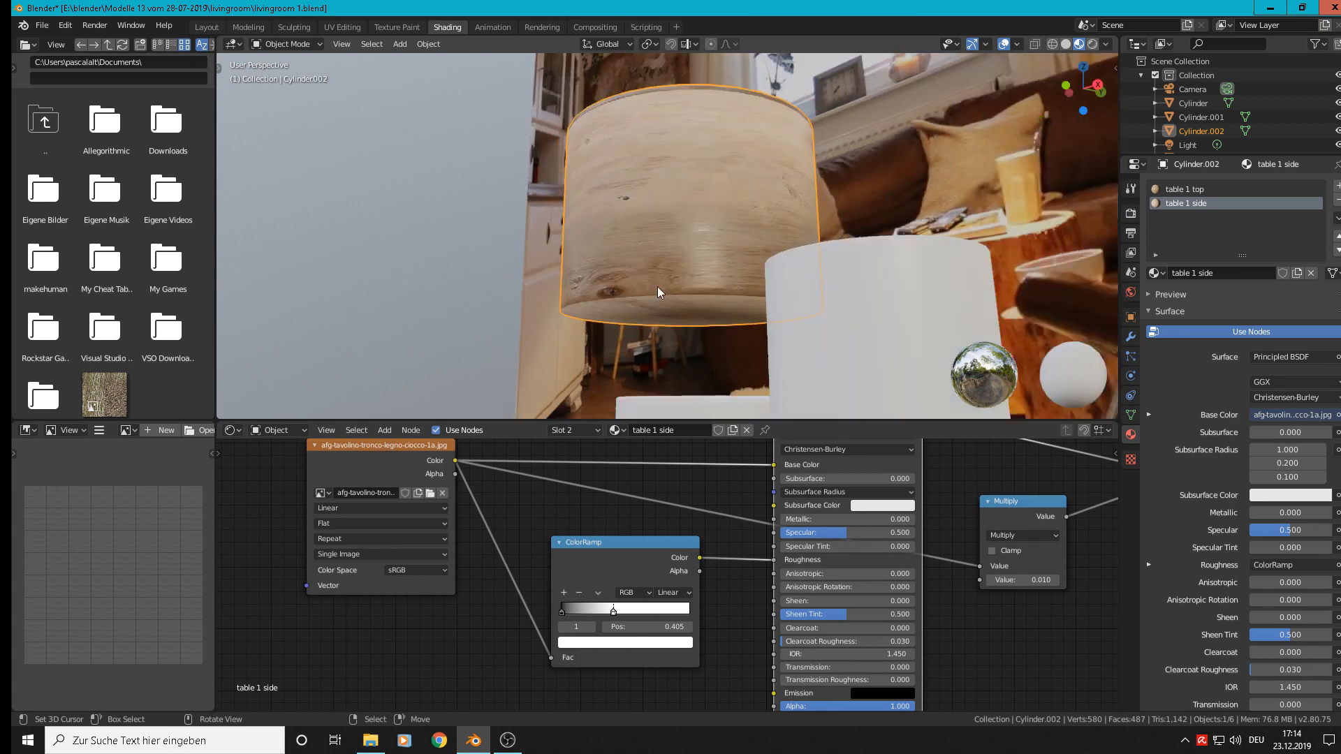
middle_drag(686, 282, 691, 307)
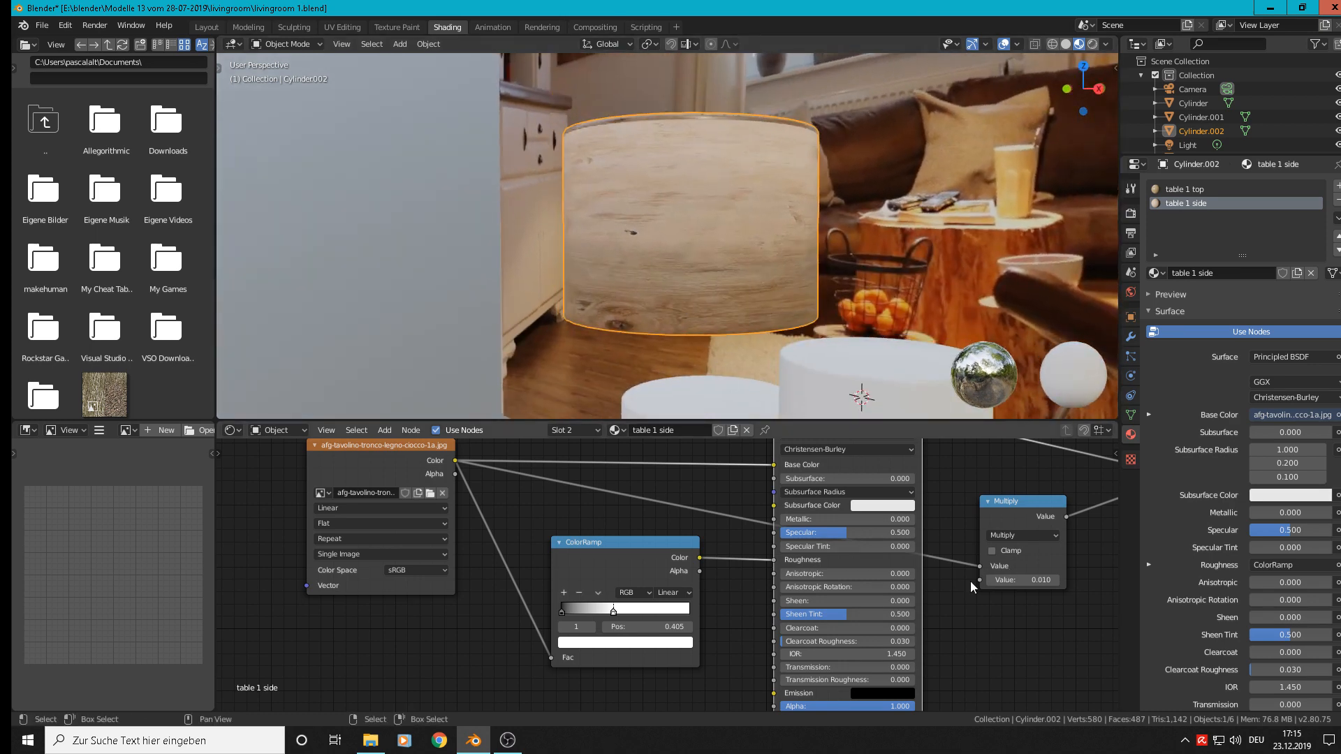
- Set the side material's Multiply value to 0.05 and check the relief on the trunk
click(1058, 579)
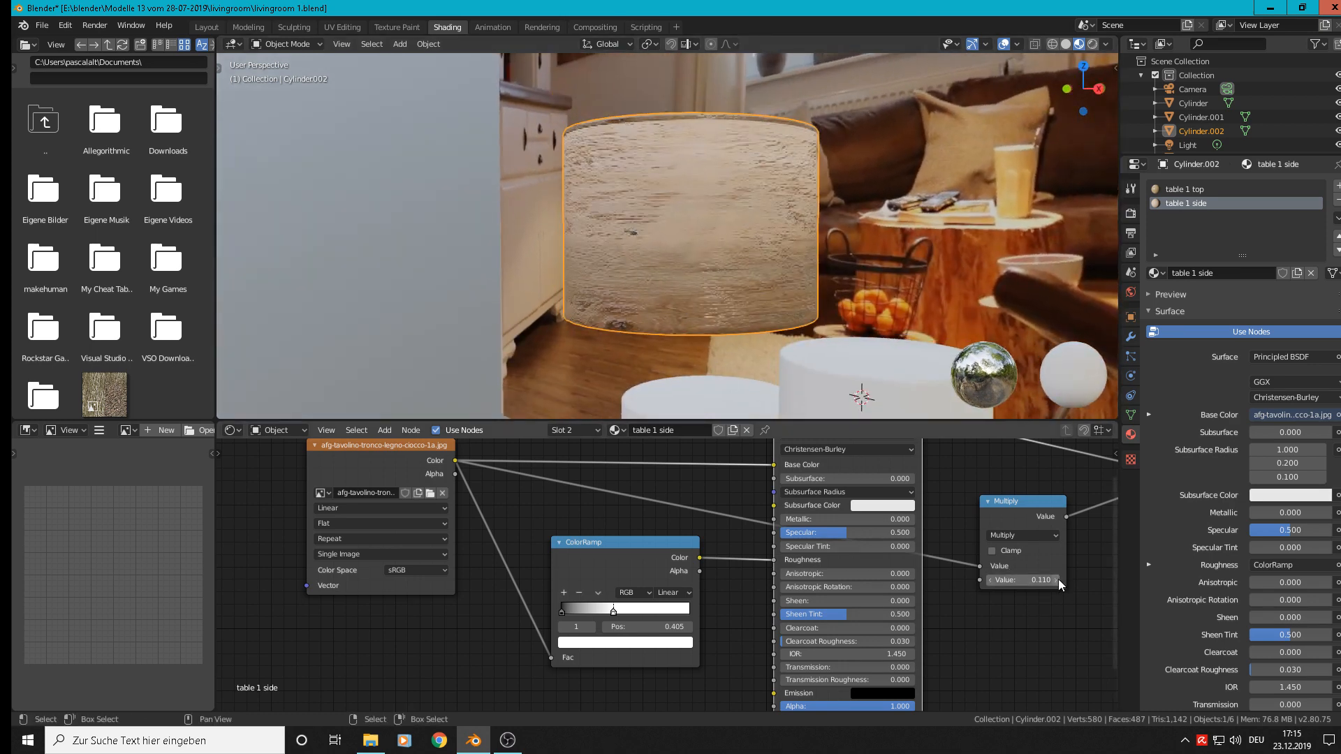
click(1041, 584)
text(0.05)
key(Return)
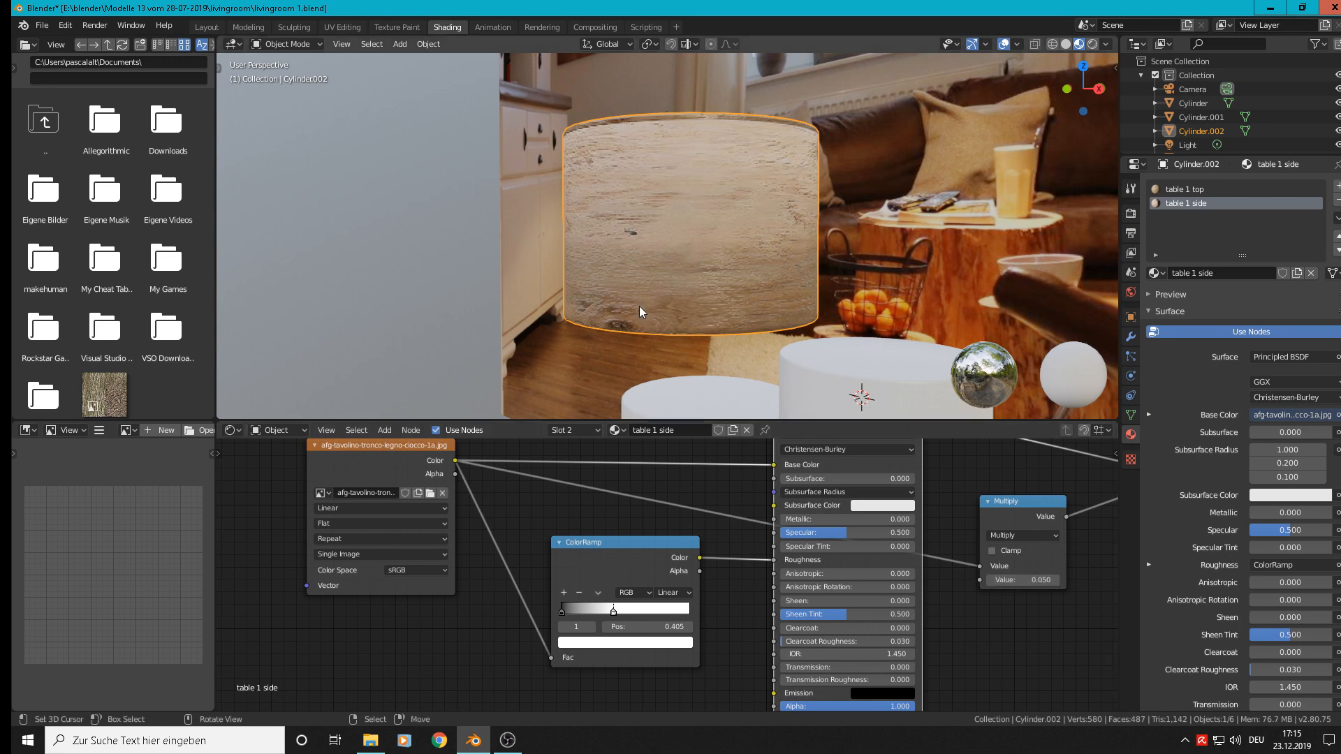
middle_drag(719, 253, 739, 286)
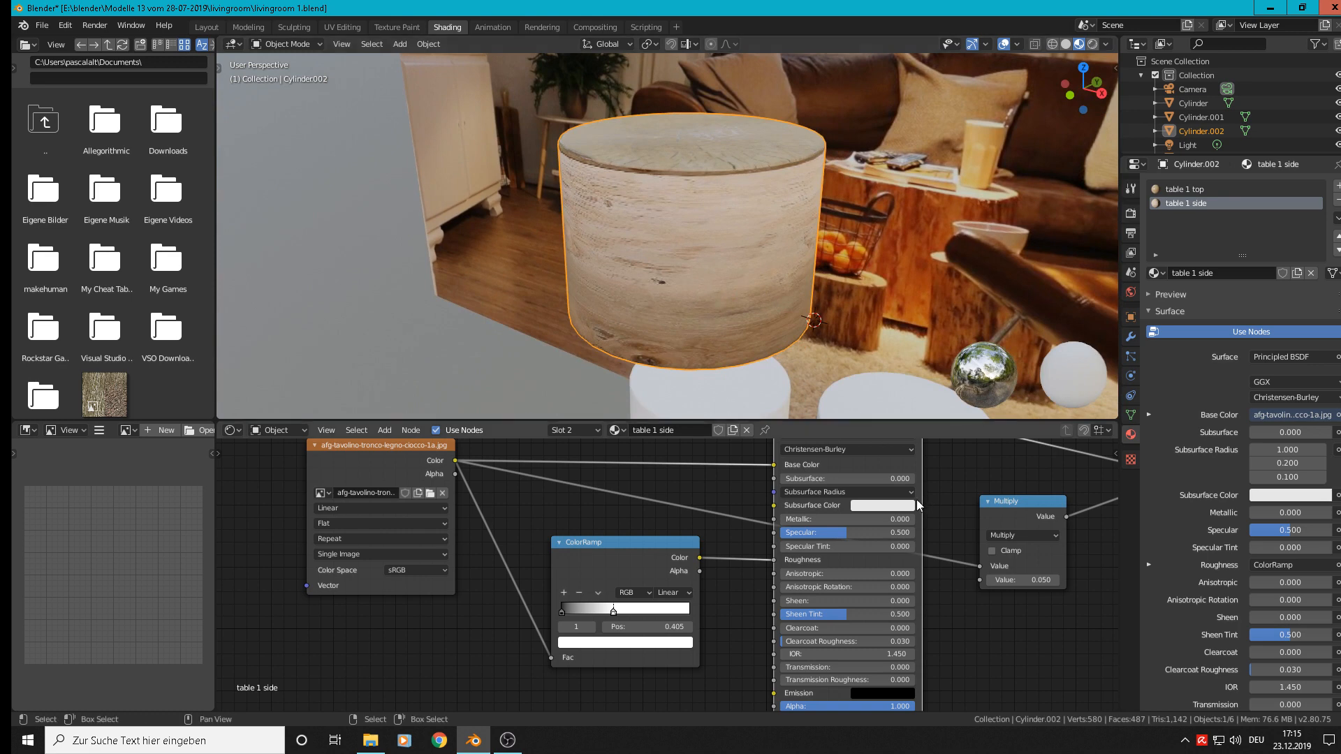
- Set the side material's Multiply value to 0.02 and view the trunk within the room
click(1024, 580)
text(0.05)
key(BackSpace)
text(2)
key(Return)
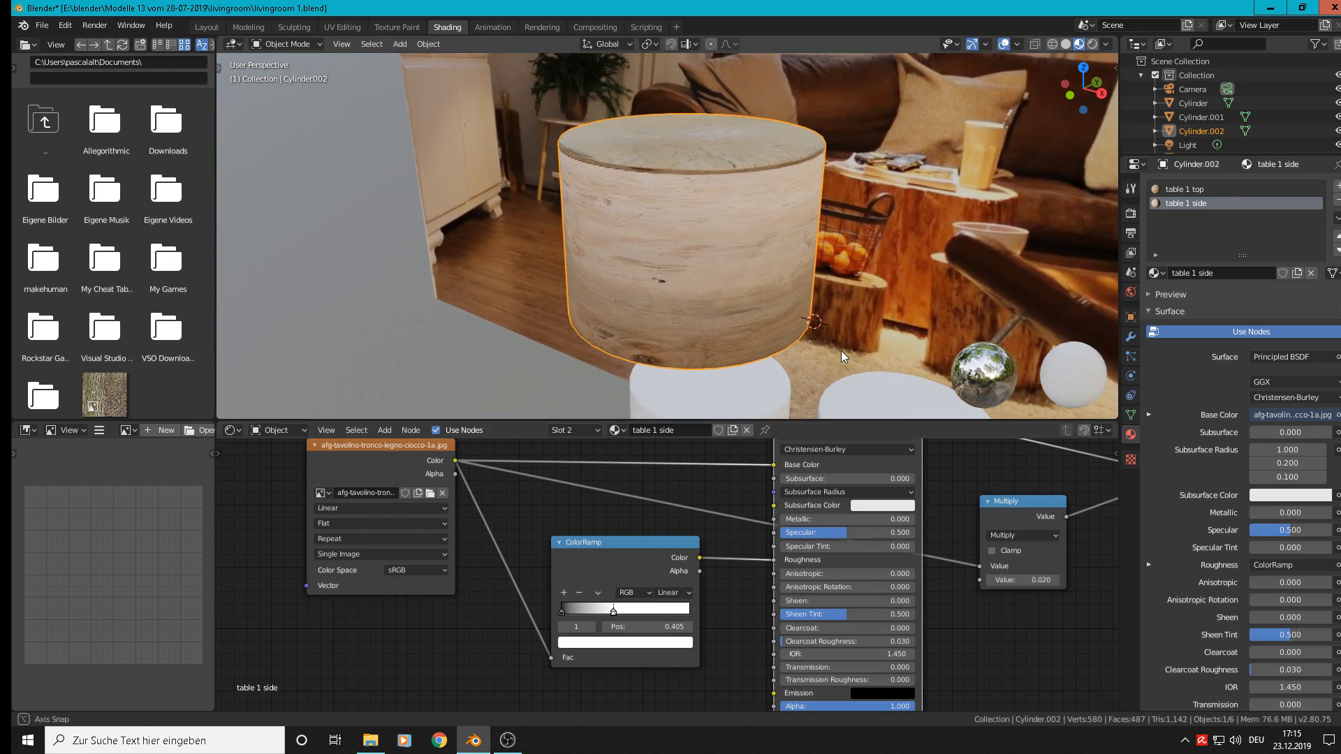
middle_drag(841, 351, 781, 256)
scroll(715, 288, down, 8)
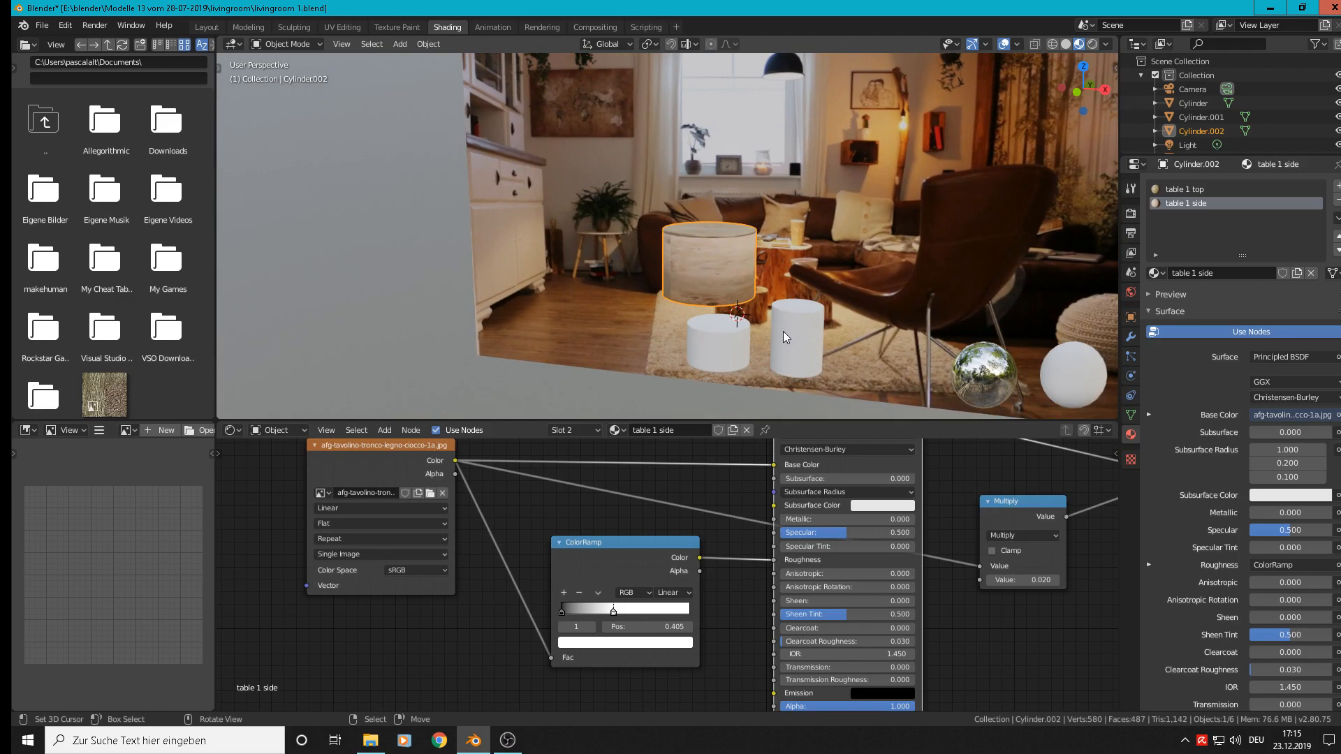
- Rotate the textured trunk cylinder slightly and view it against the living room background
key(r)
click(755, 350)
scroll(757, 338, up, 3)
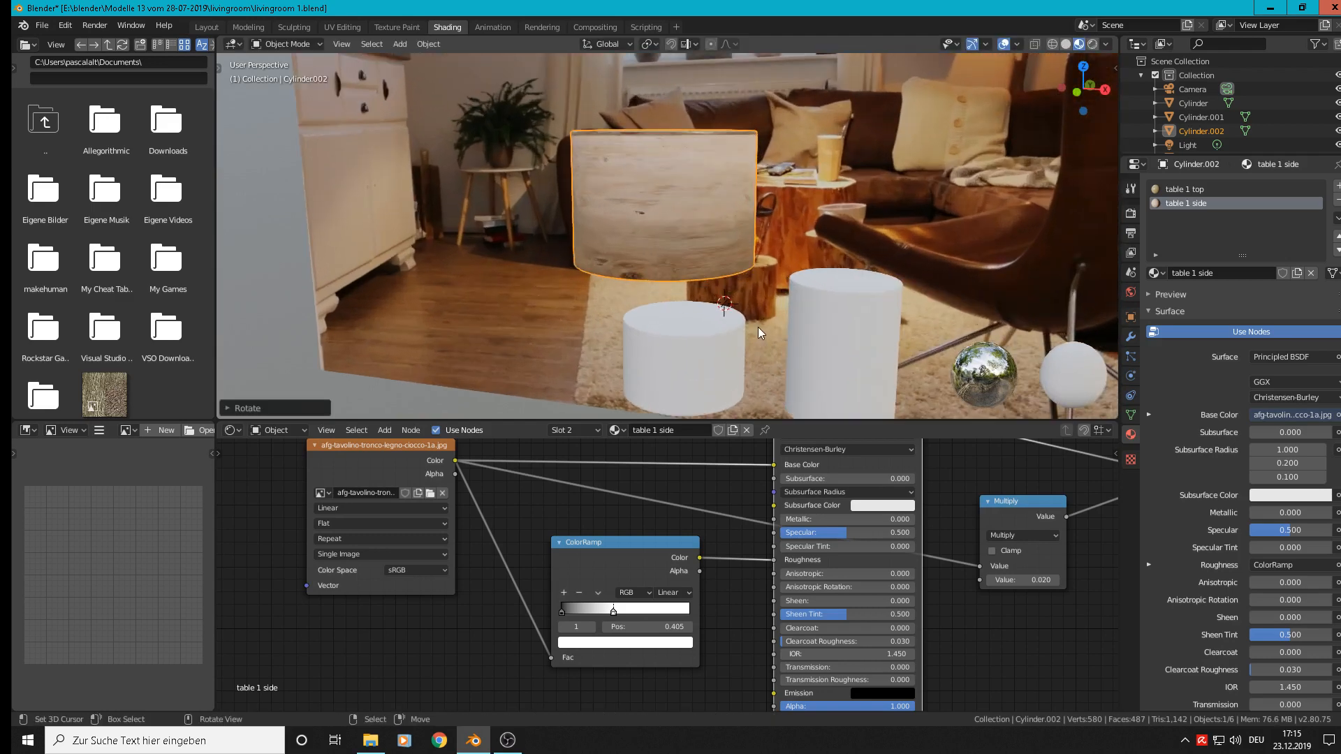
middle_drag(757, 326, 710, 330)
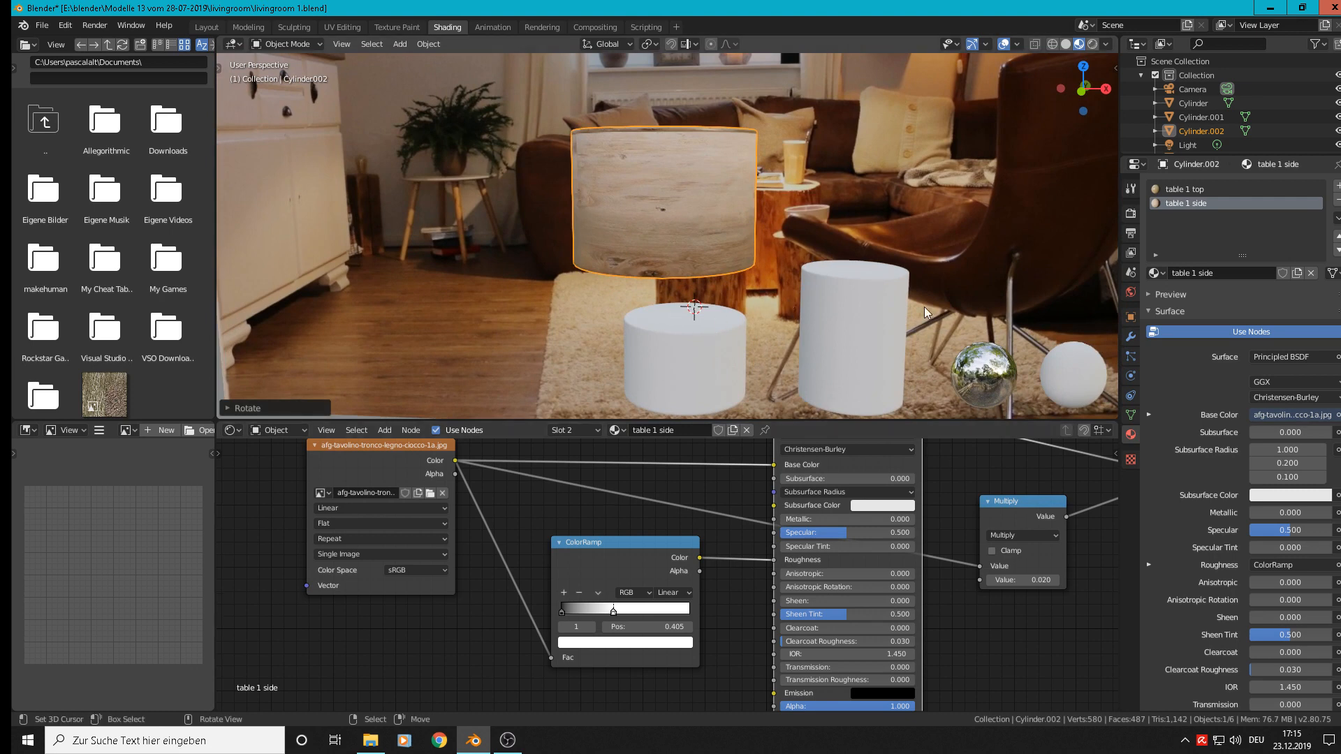
- Assign the "table 1 top" material to the short white cylinder and make it an independent copy
click(687, 356)
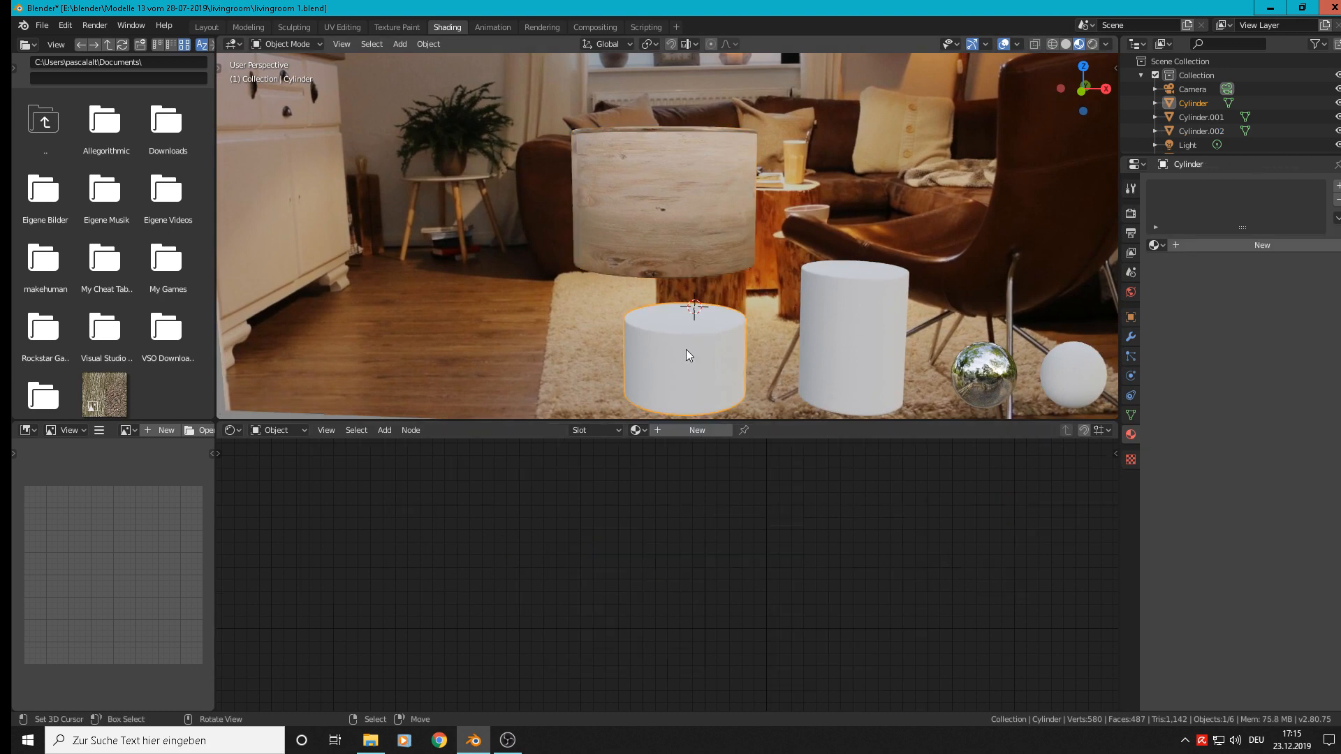
click(686, 225)
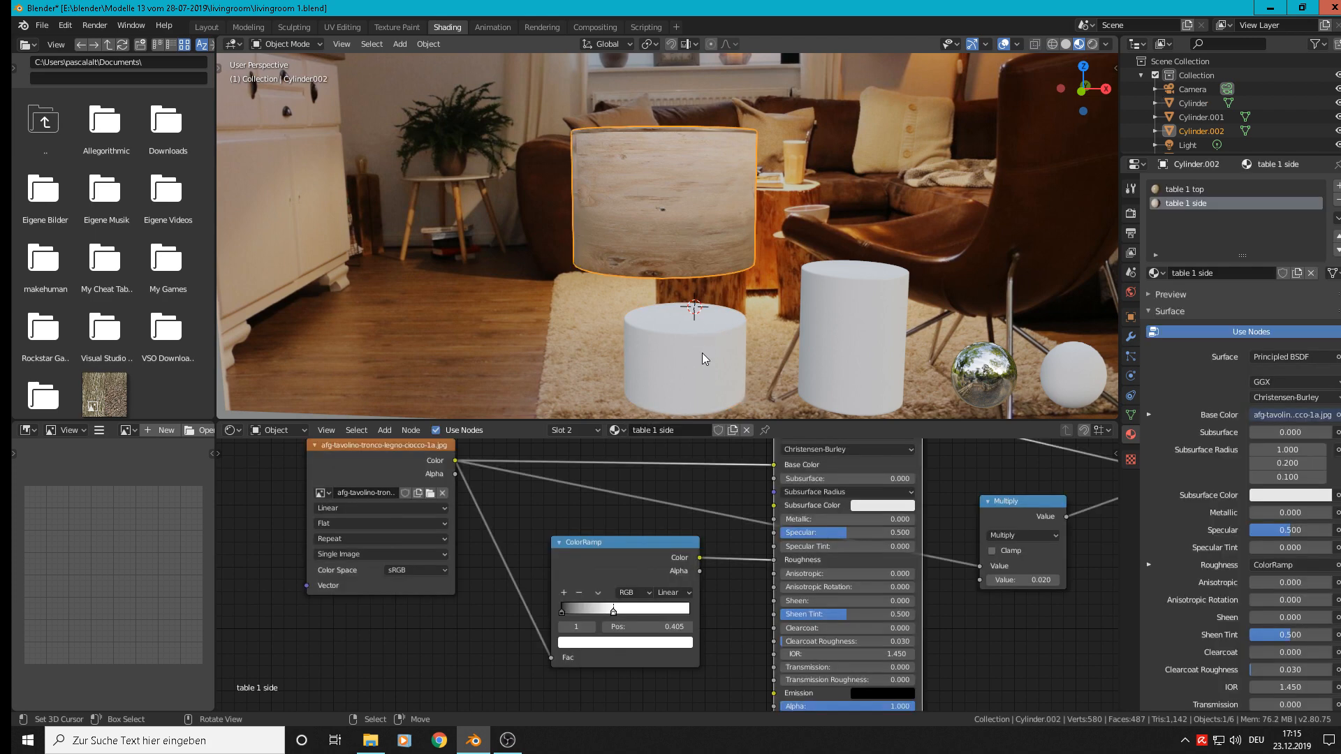
click(712, 330)
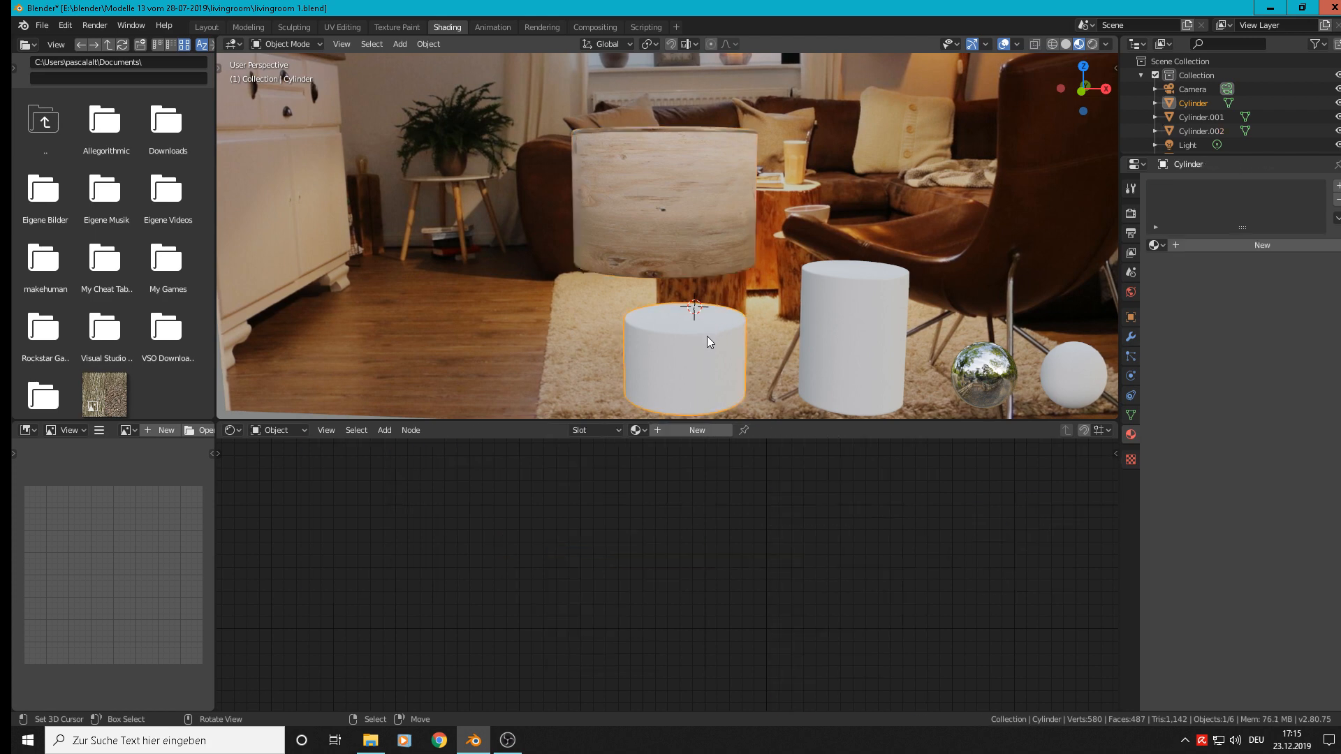
click(1154, 245)
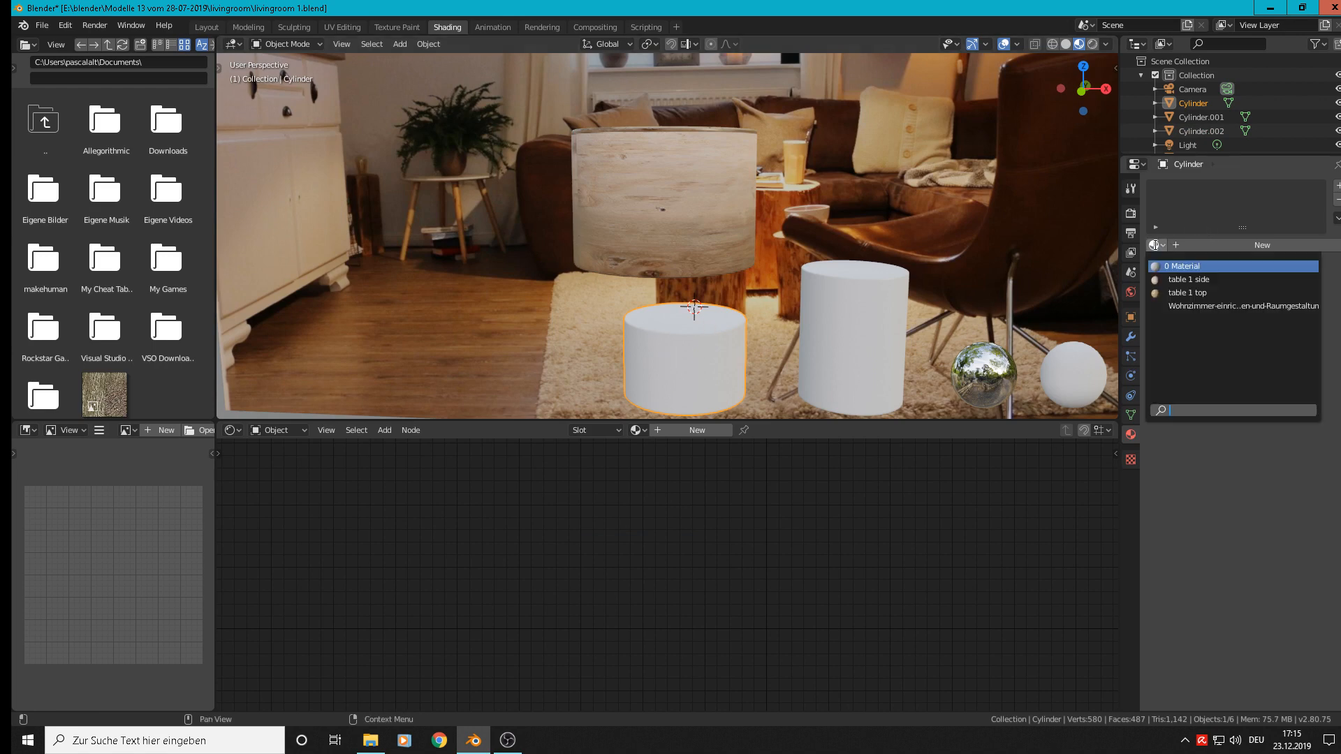
click(1205, 294)
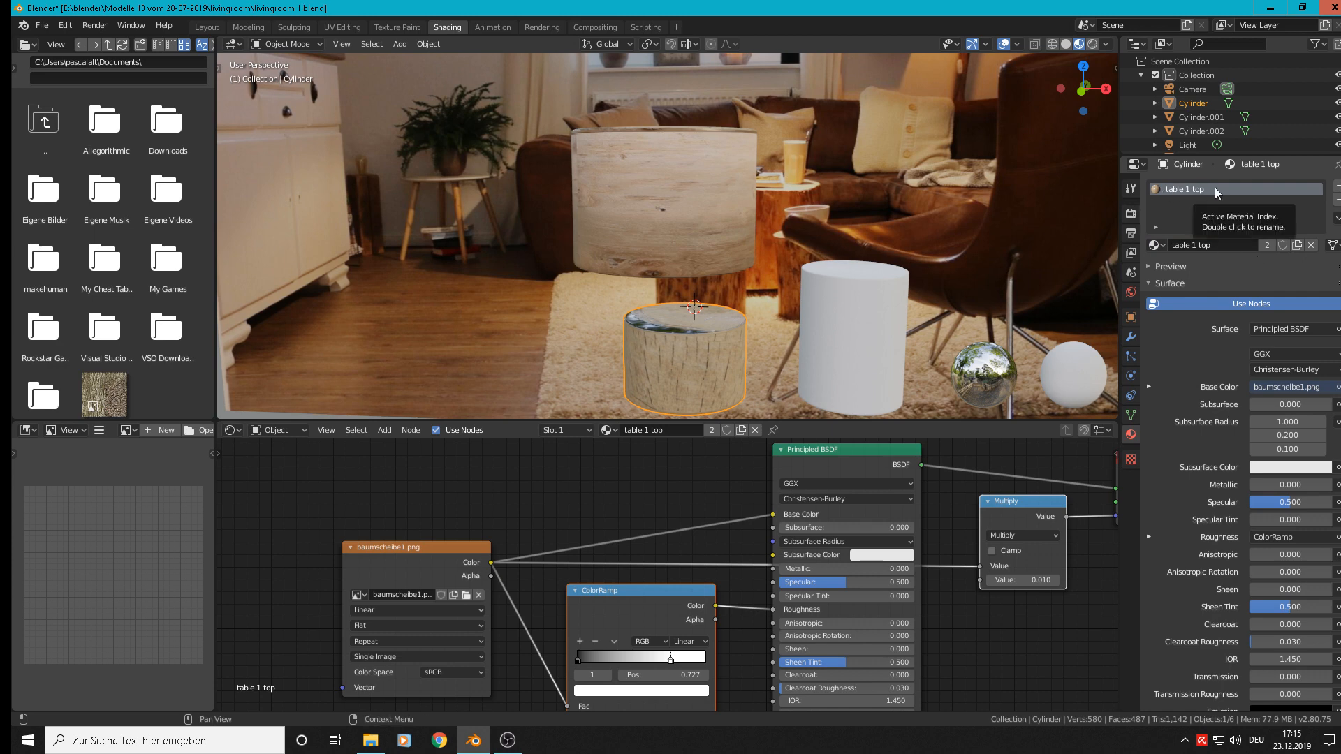
click(1267, 246)
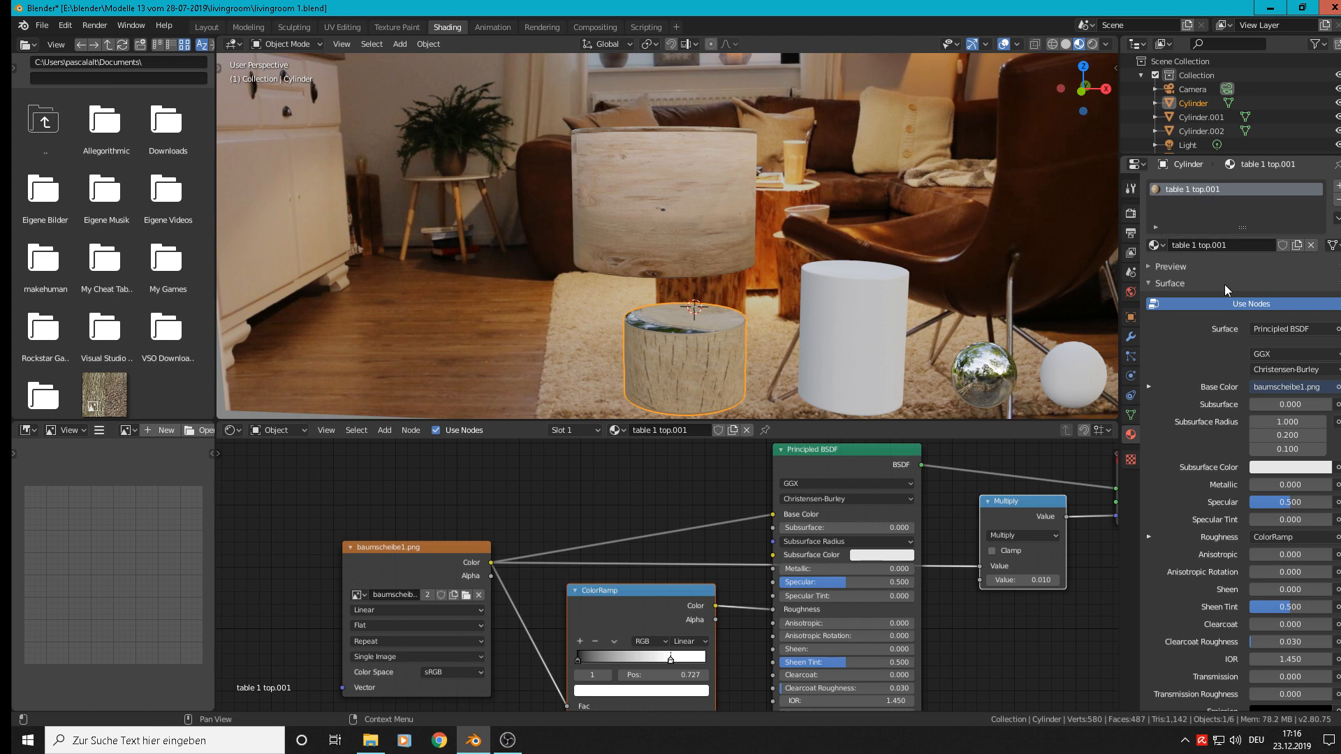
- Rename the short cylinder's copied top material to "table 2 top"
click(1234, 246)
key(BackSpace)
key(BackSpace)
key(BackSpace)
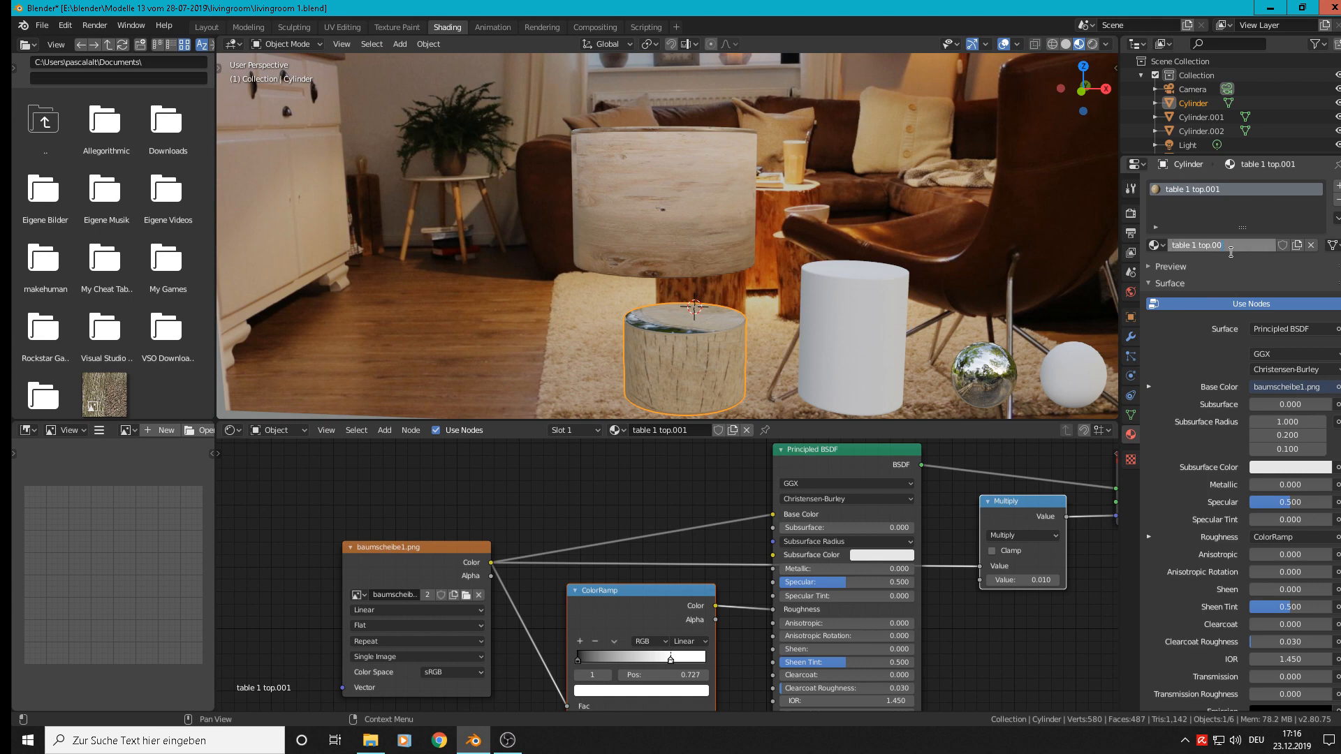
key(BackSpace)
key(Return)
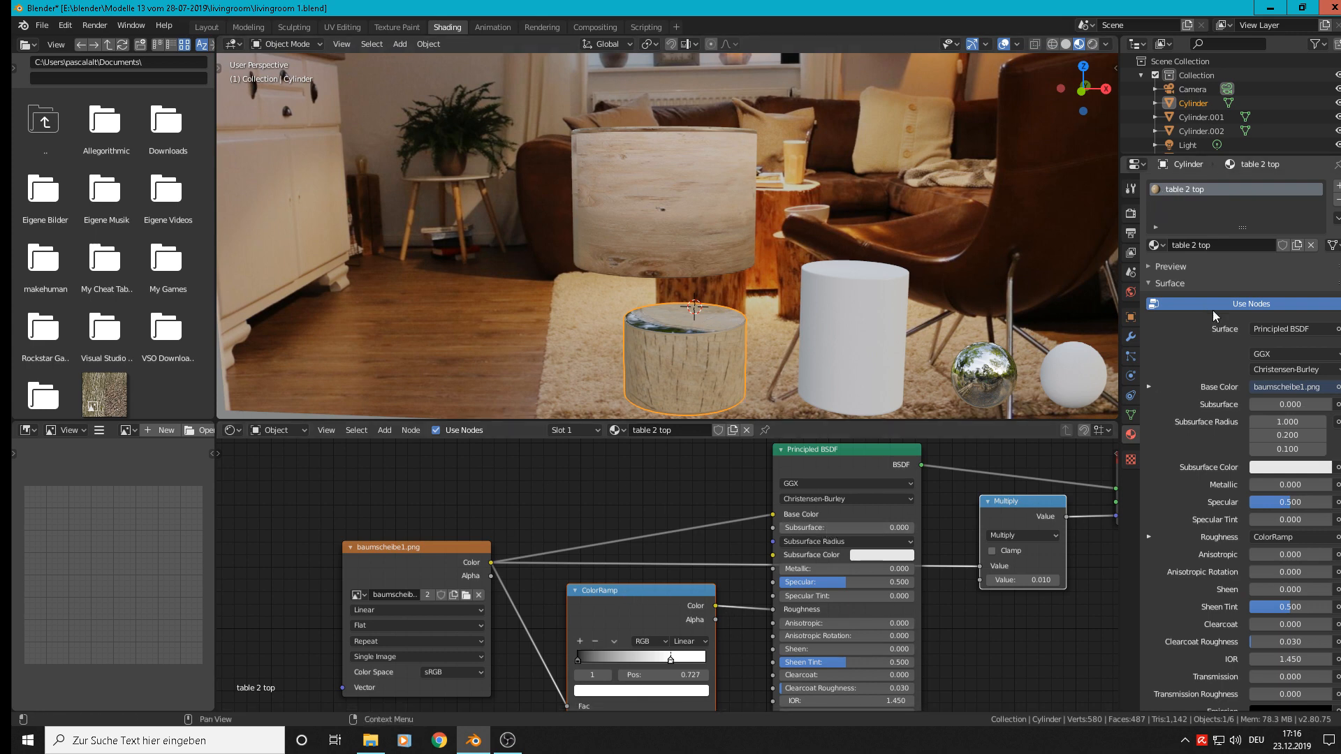
- Replace the short cylinder's material with "table 1 side" and make that an independent copy
click(1153, 245)
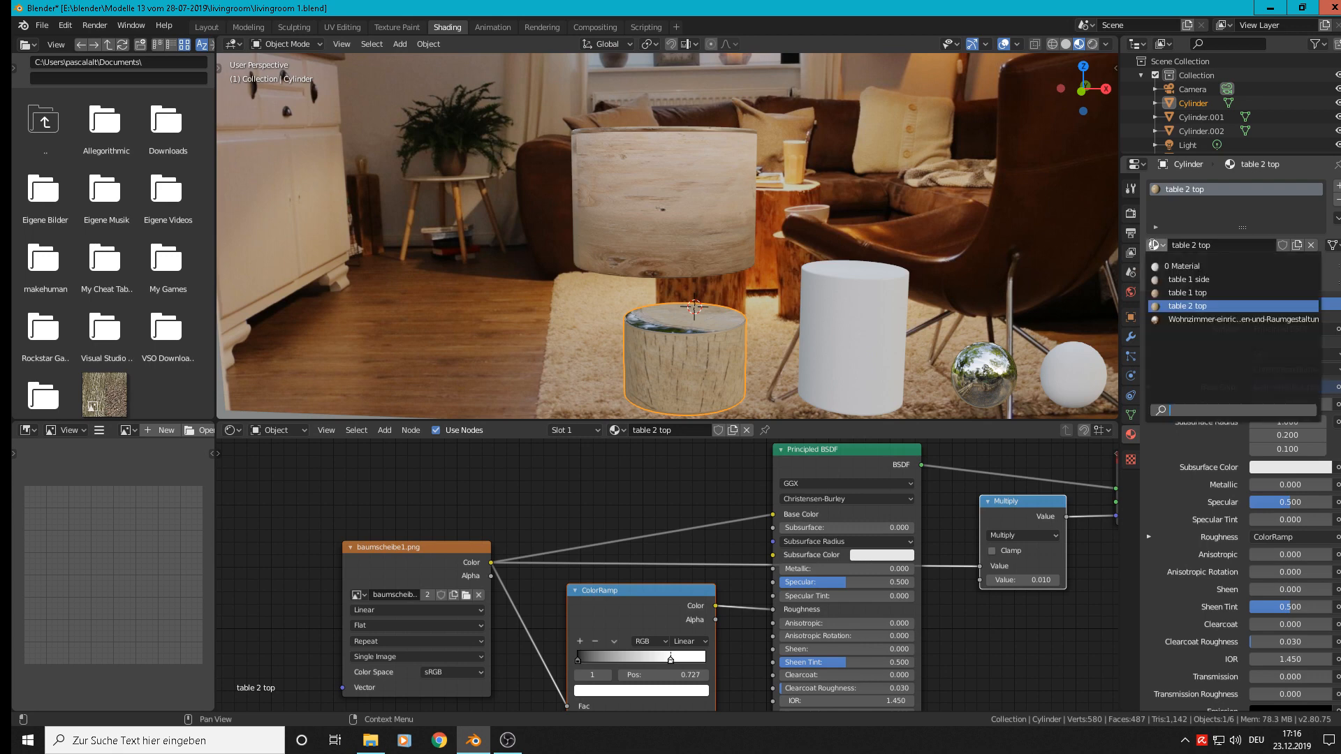
click(1217, 281)
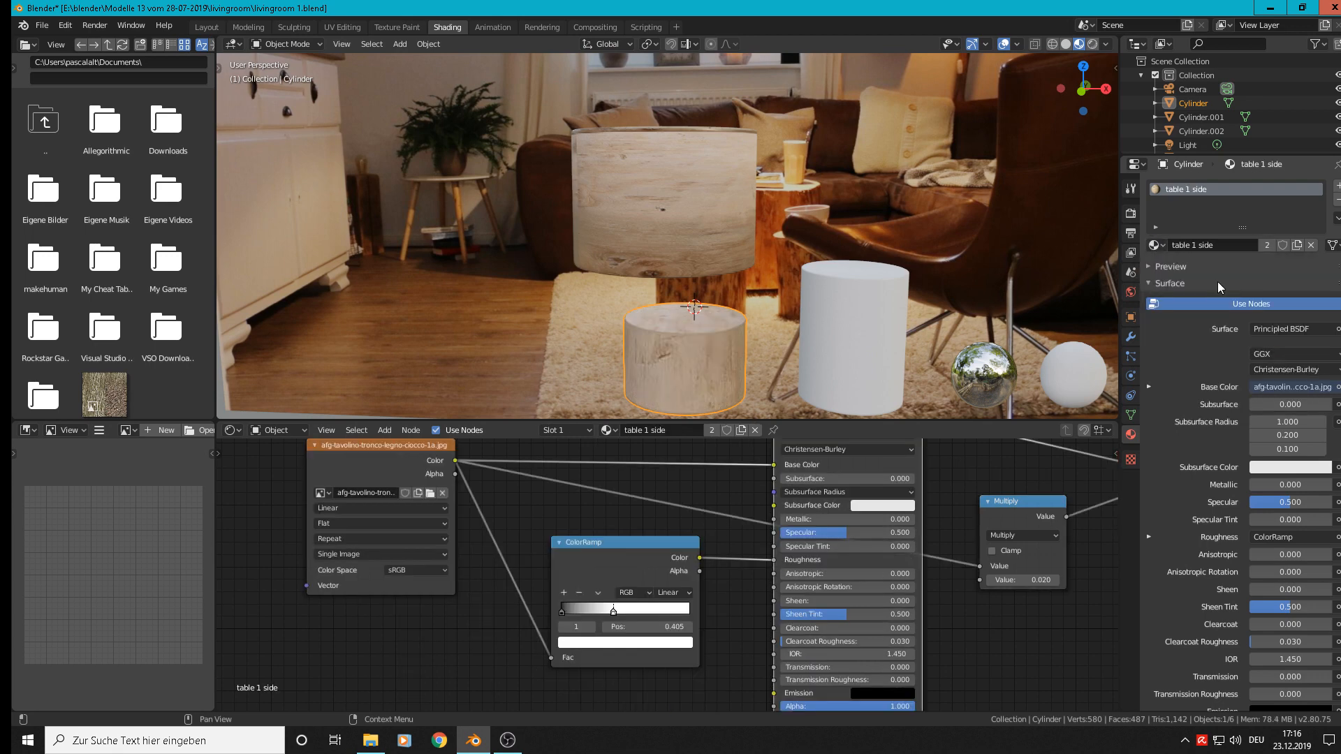
click(1266, 245)
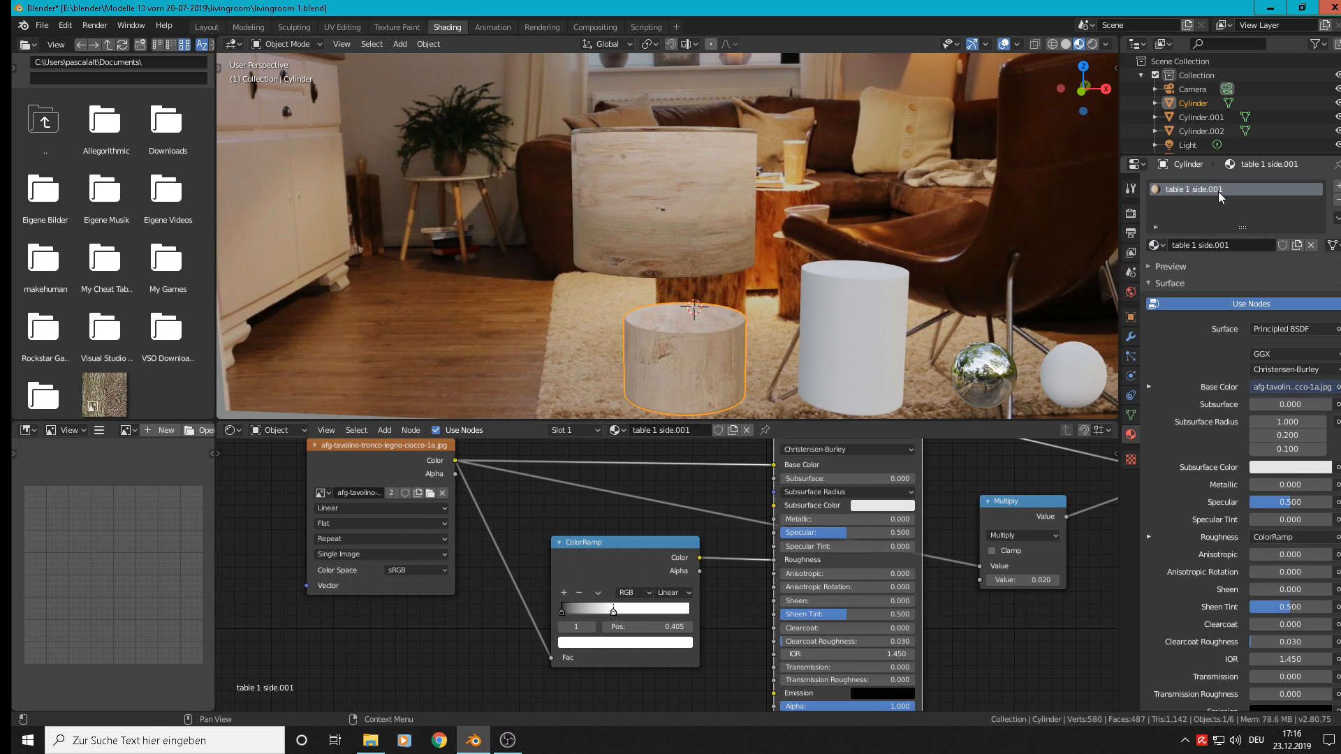
- Rename the short cylinder's copied side material to "table 2 side"
click(1243, 245)
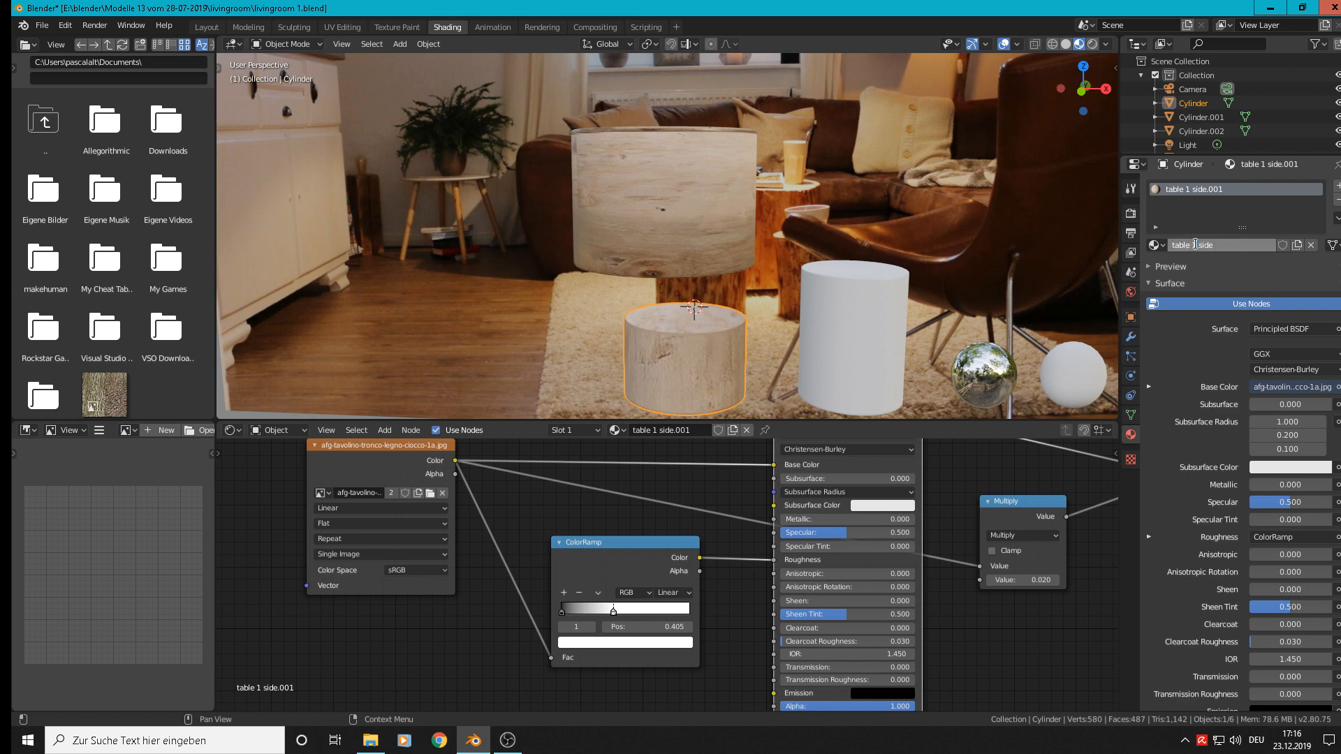
key(BackSpace)
text(2)
key(Return)
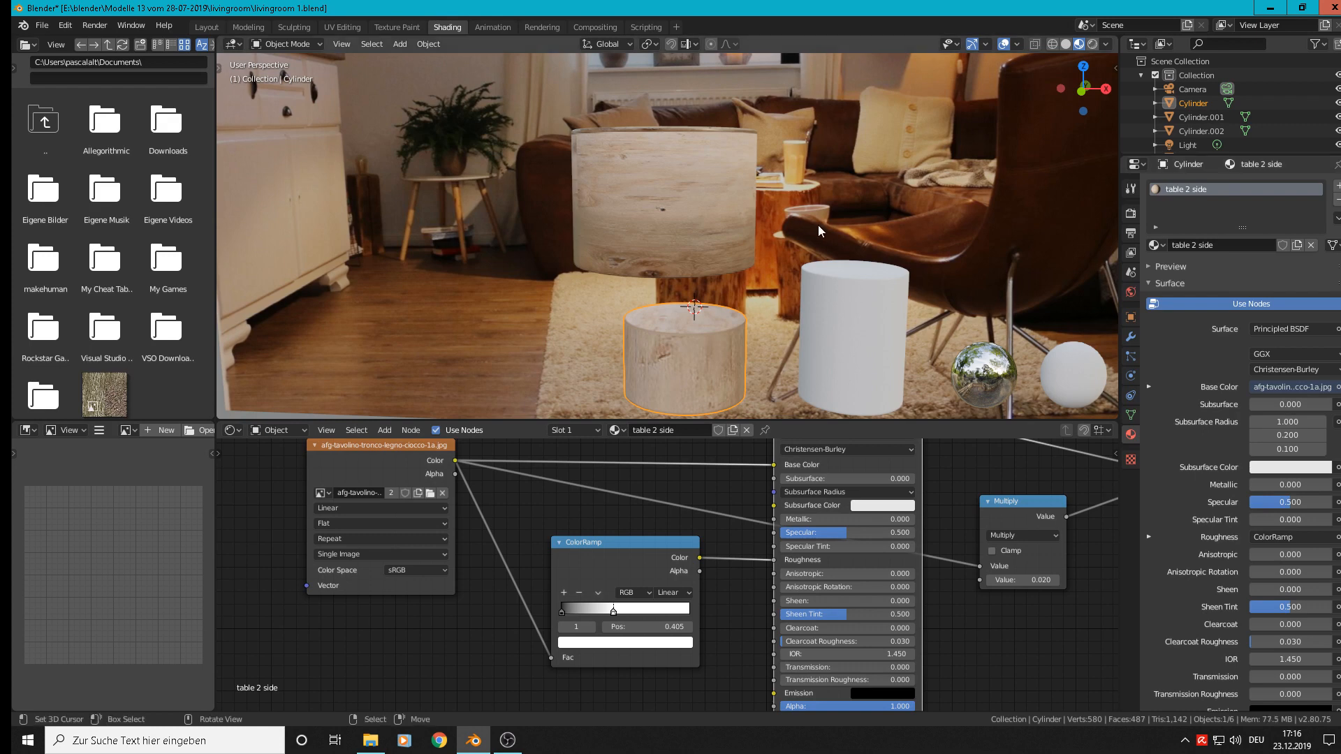
- Add a second material slot holding "table 2 top" and assign it to the short cylinder's top face and surrounding rim faces
scroll(704, 359, up, 1)
middle_drag(704, 353, 677, 170)
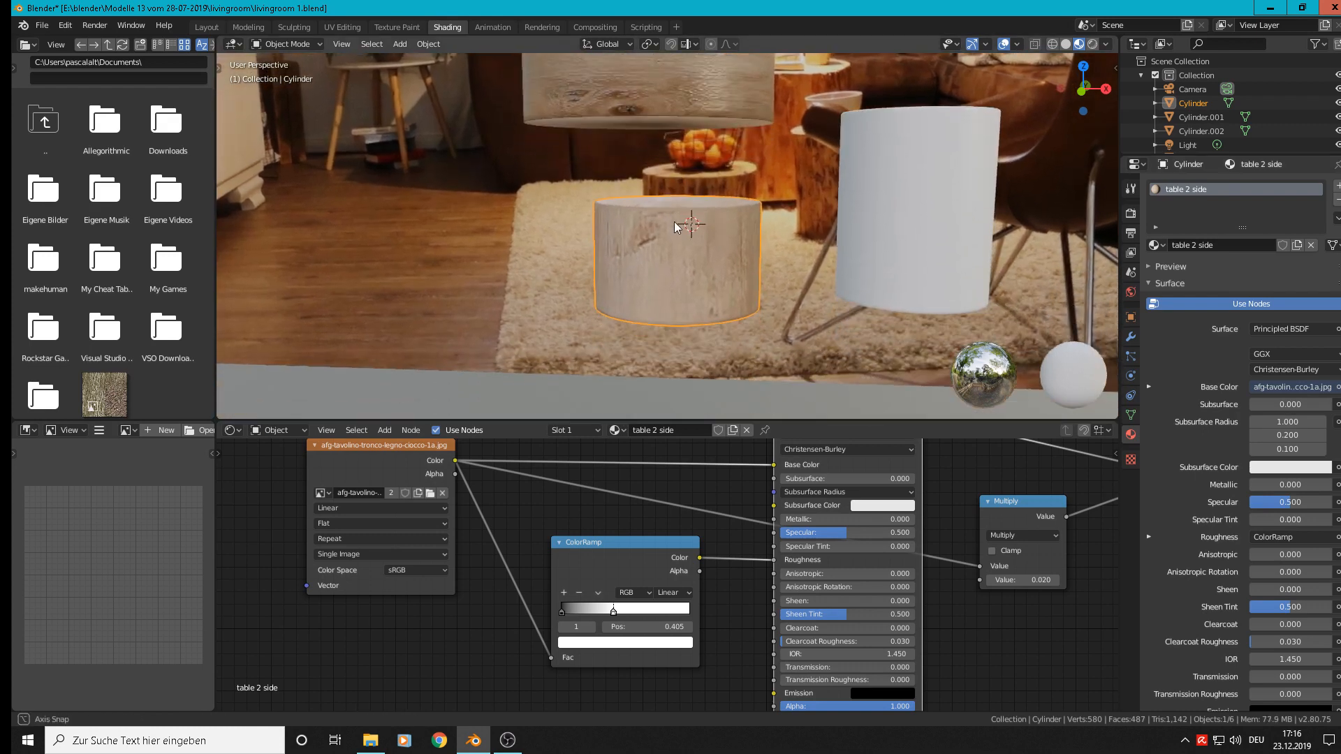
scroll(672, 249, up, 2)
scroll(672, 248, up, 3)
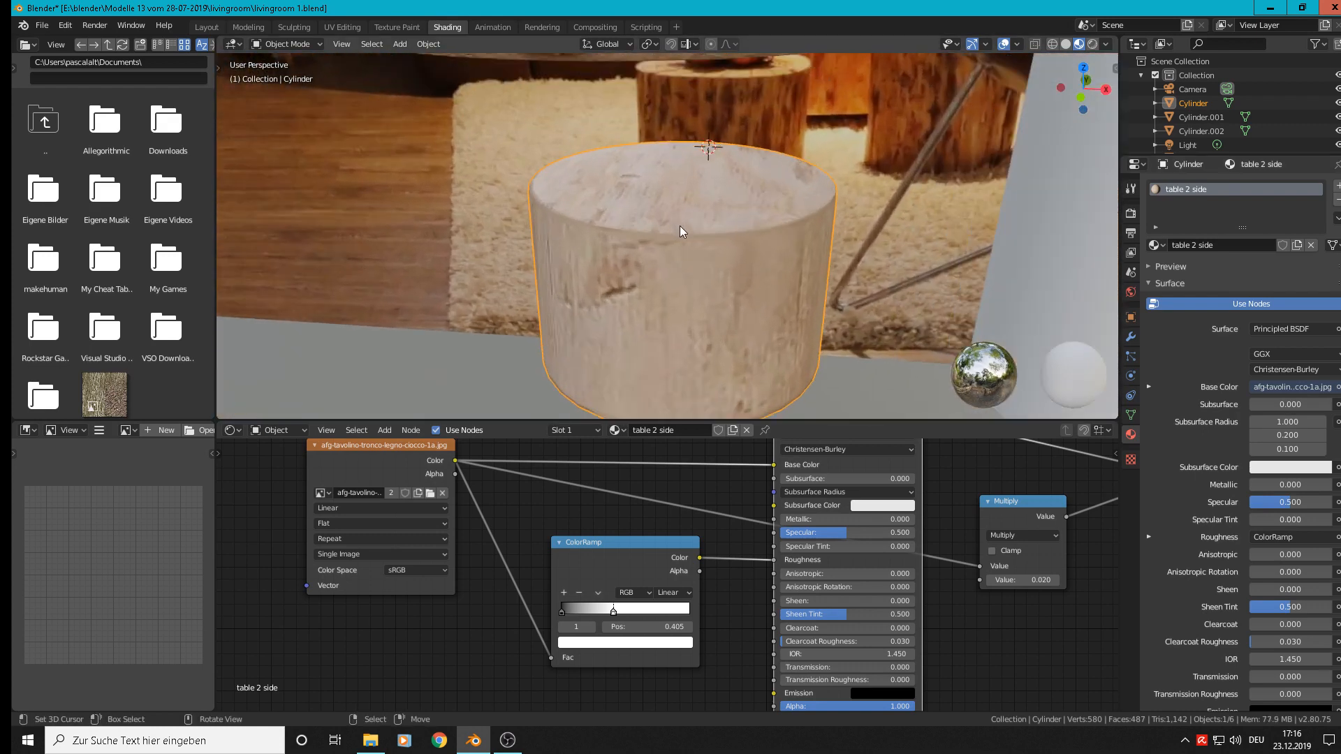
key(Tab)
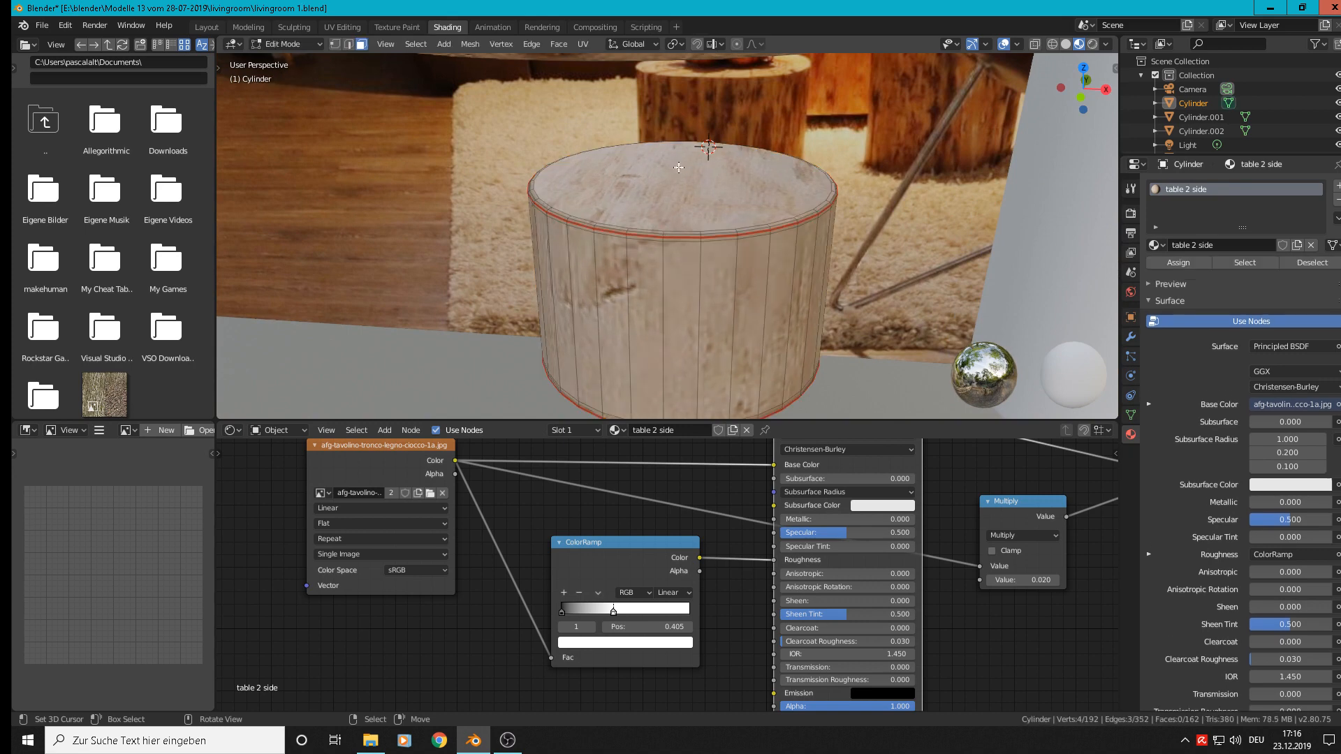
click(647, 180)
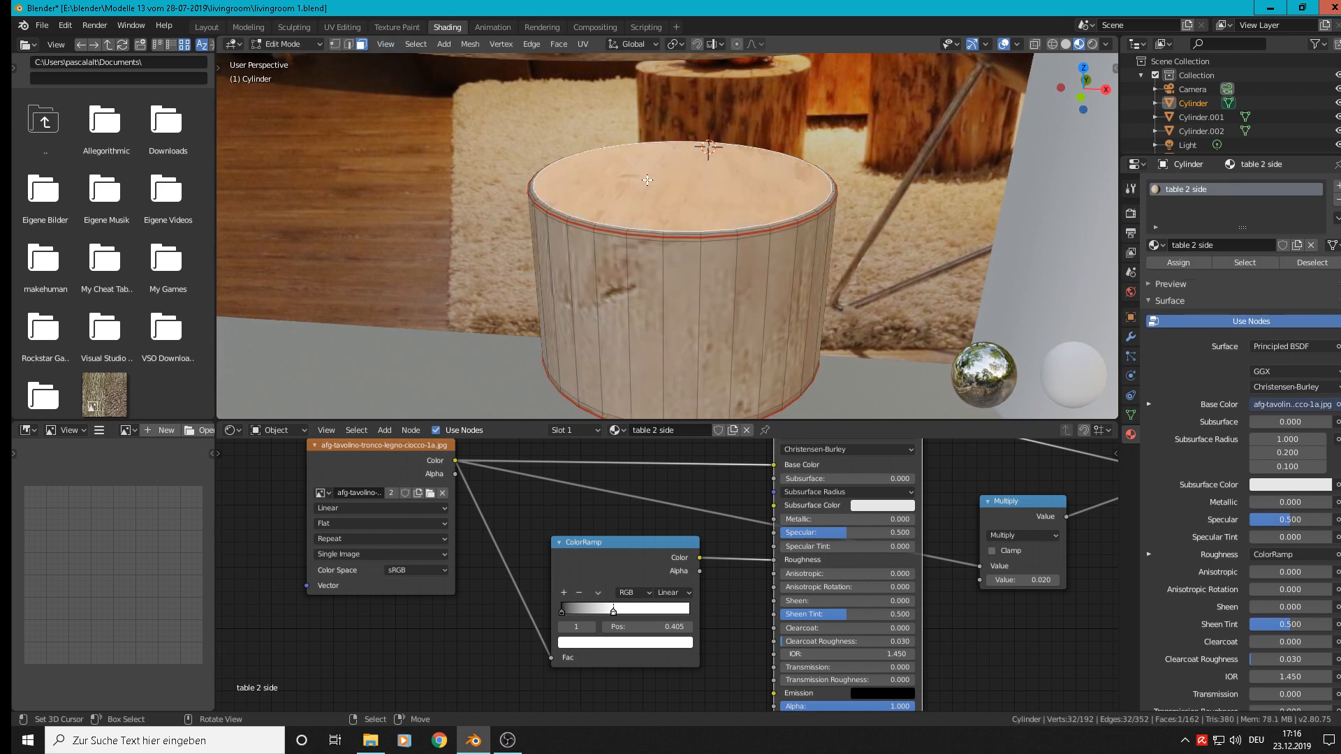
key(ctrl+KP_Add)
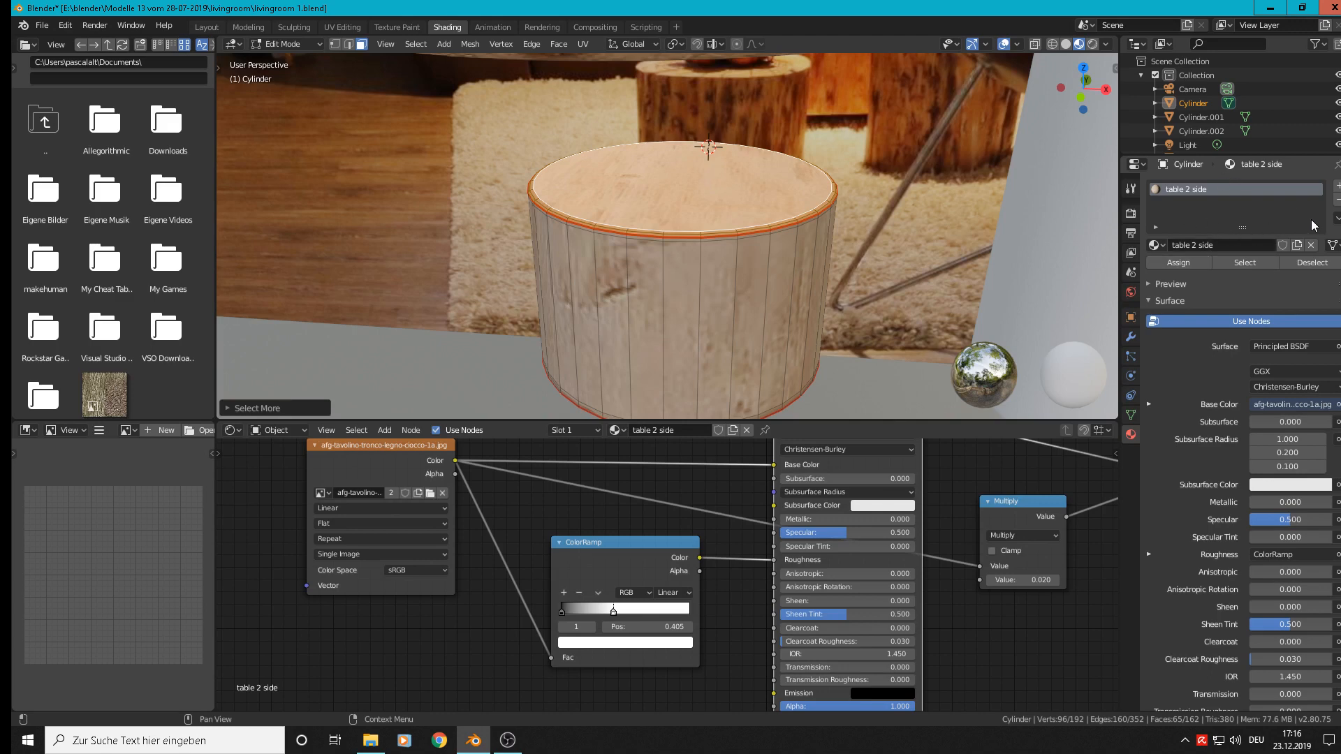
click(1156, 245)
click(1336, 186)
click(1152, 273)
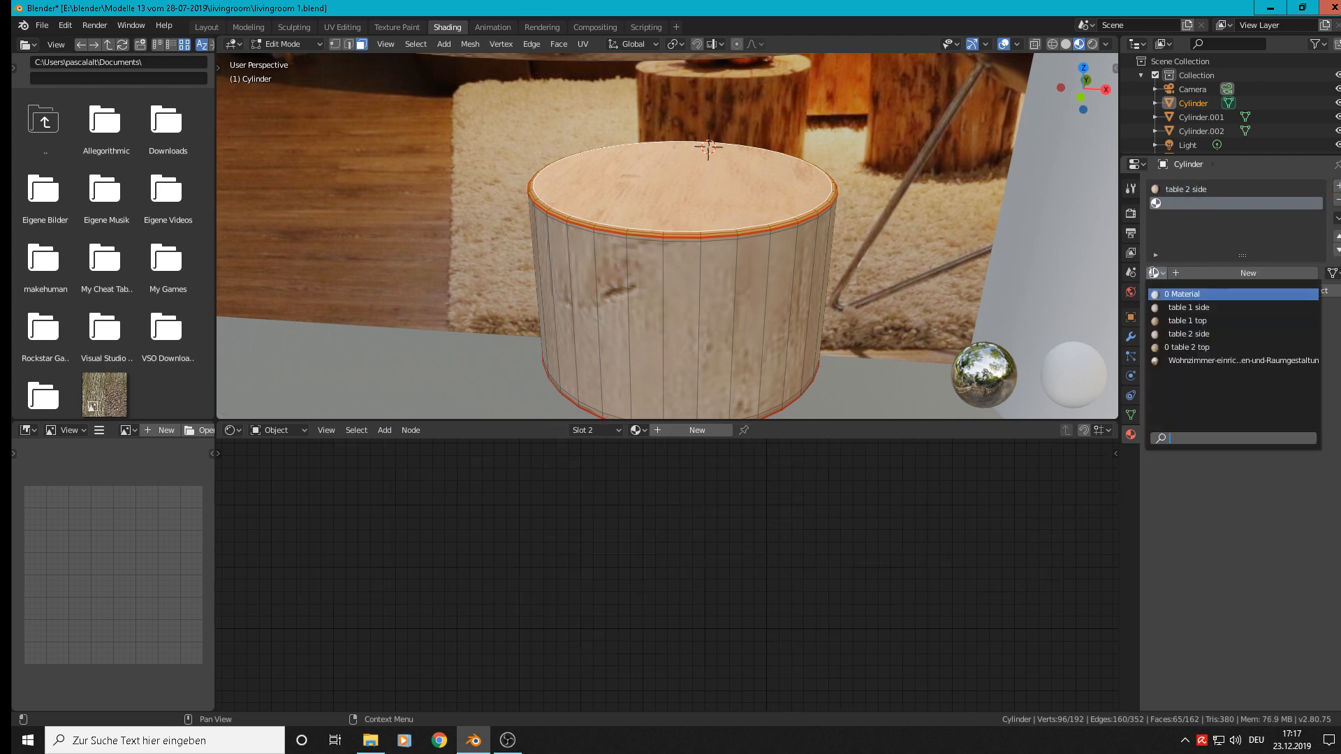
click(1219, 346)
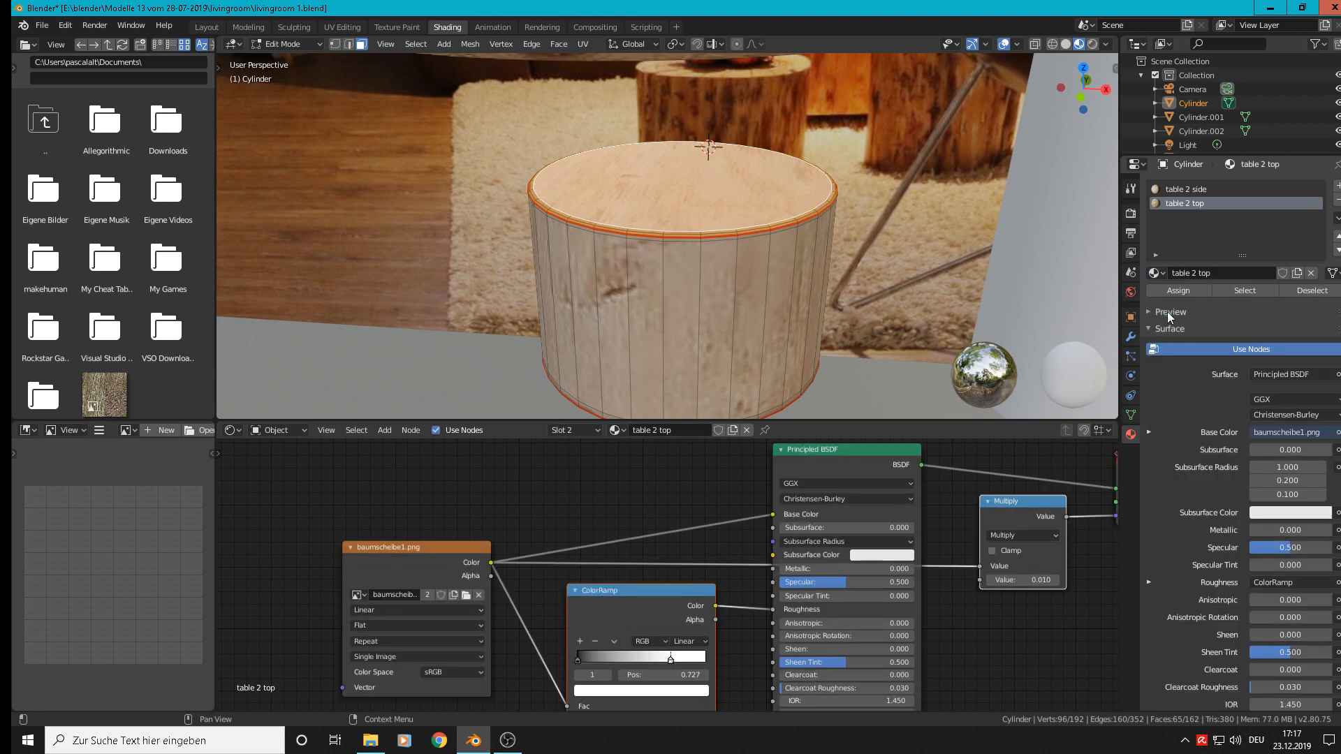
click(1179, 292)
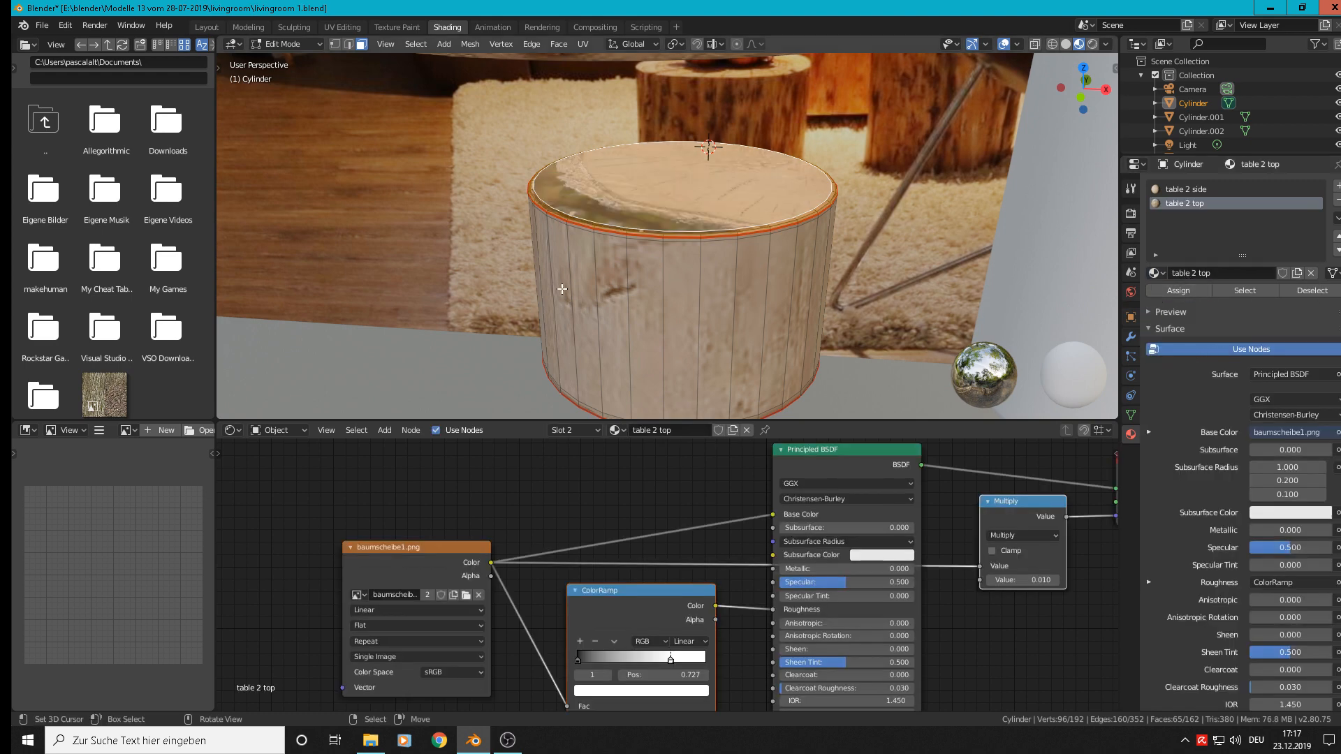
- Switch to UV editing and display baumscheibe1.png behind the short cylinder's UVs
scroll(560, 266, down, 4)
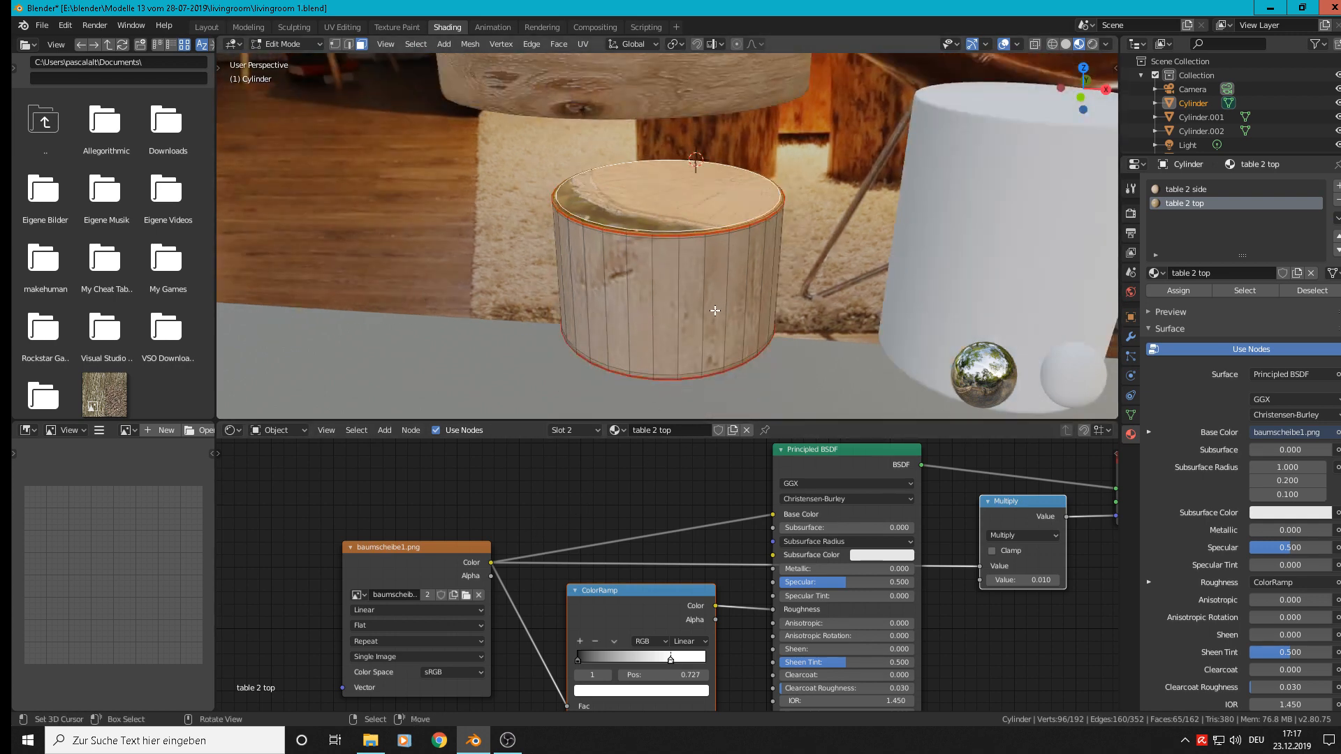
middle_drag(605, 514, 605, 507)
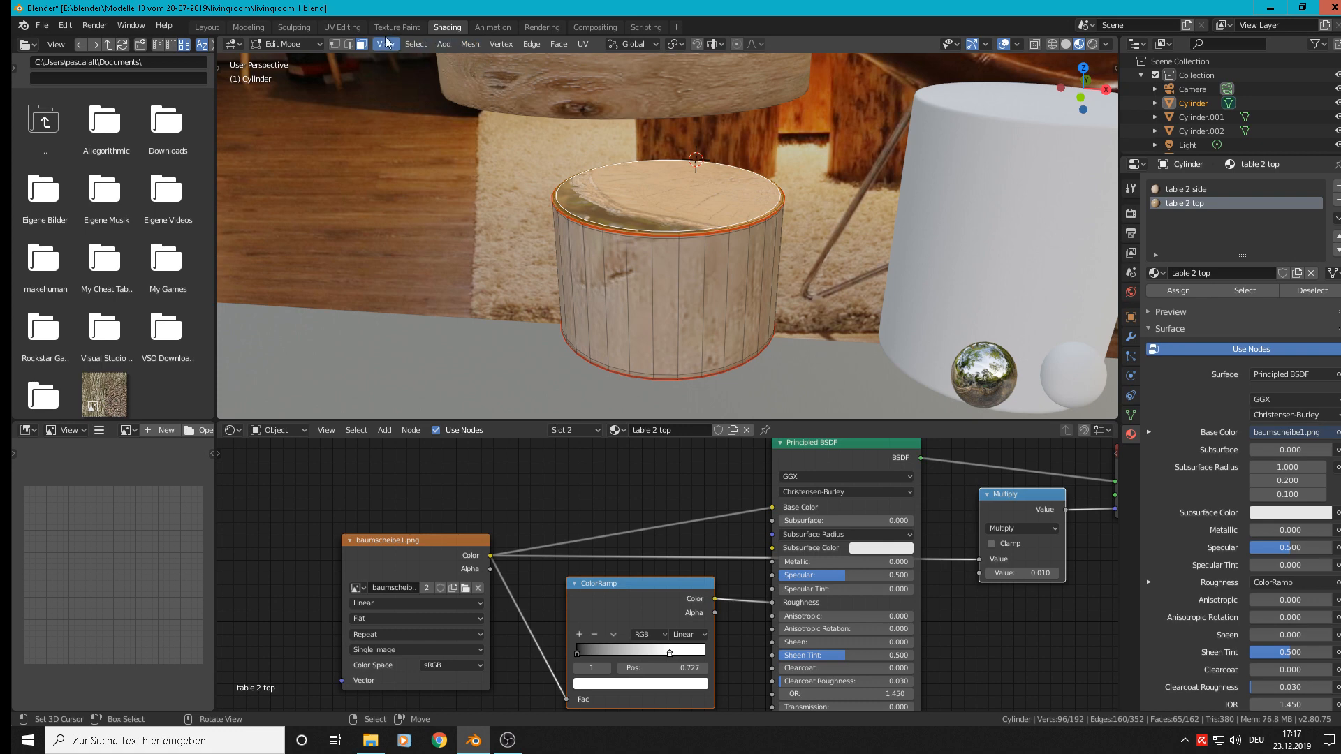
click(348, 26)
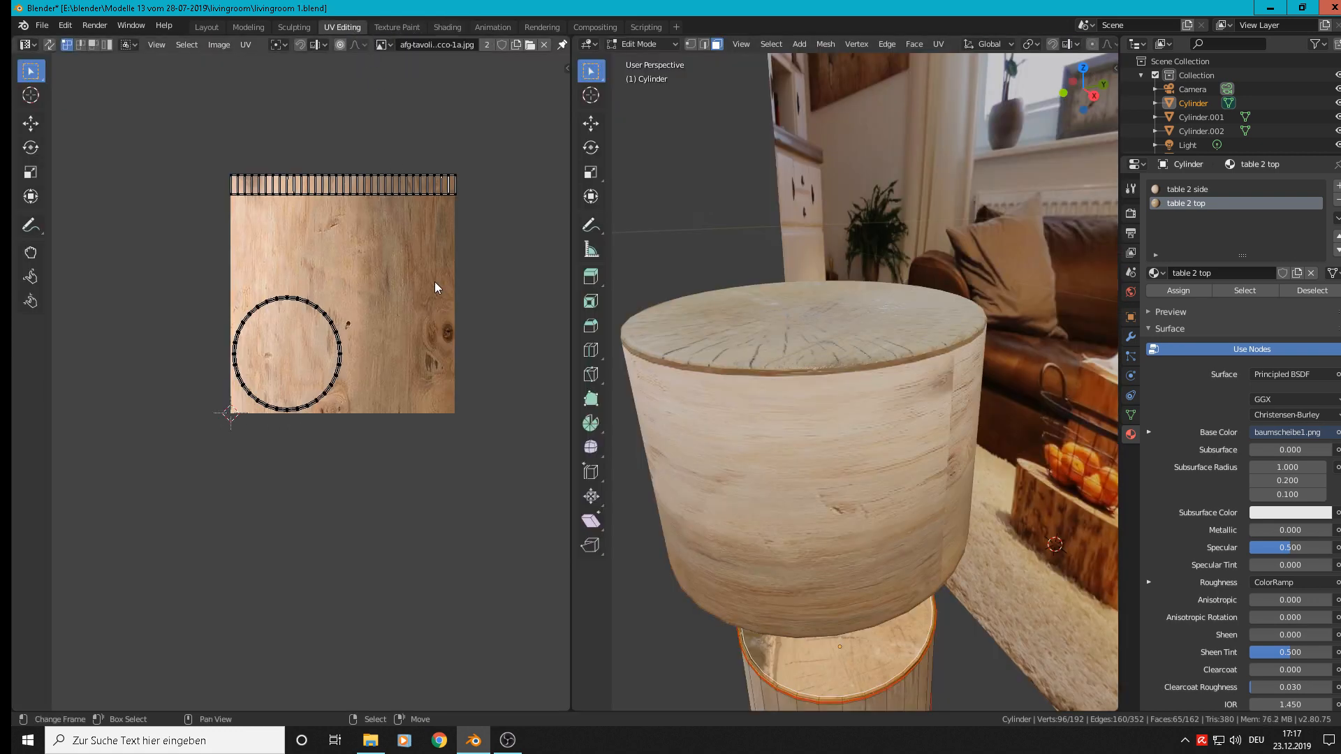
click(383, 44)
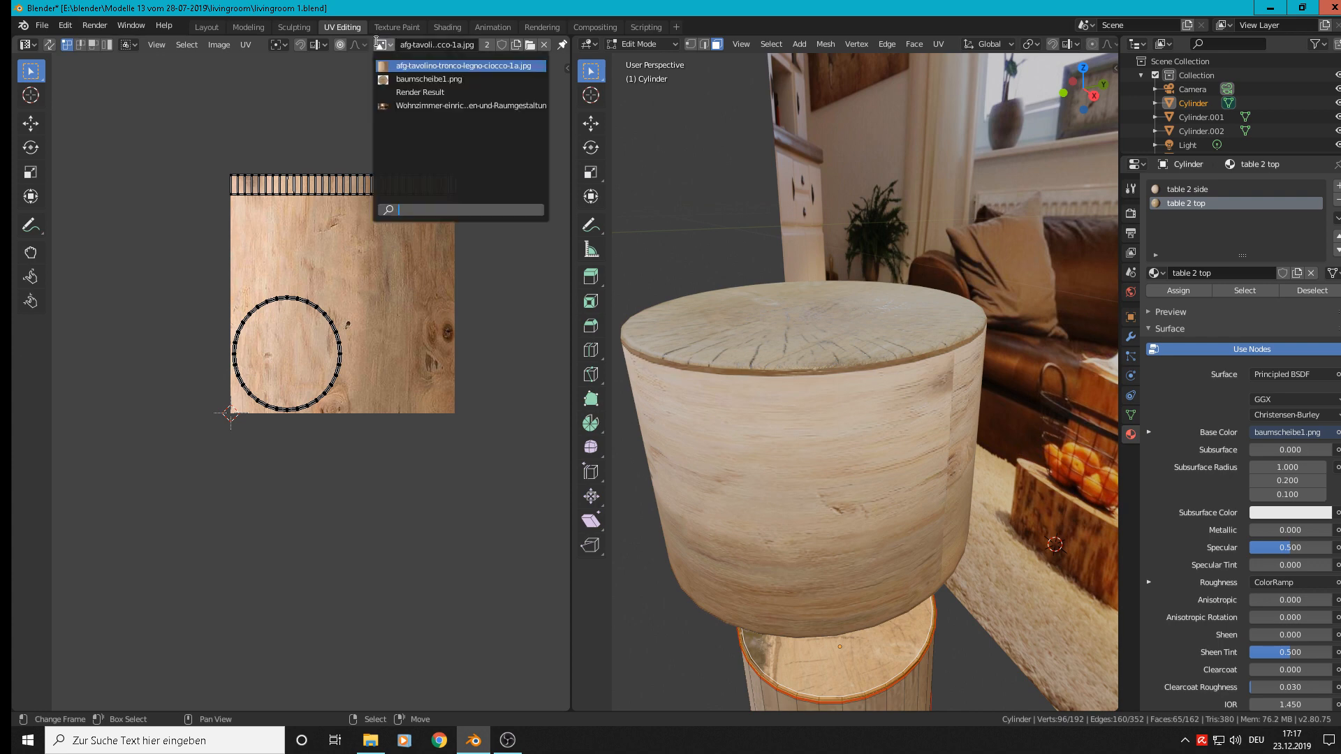
click(401, 78)
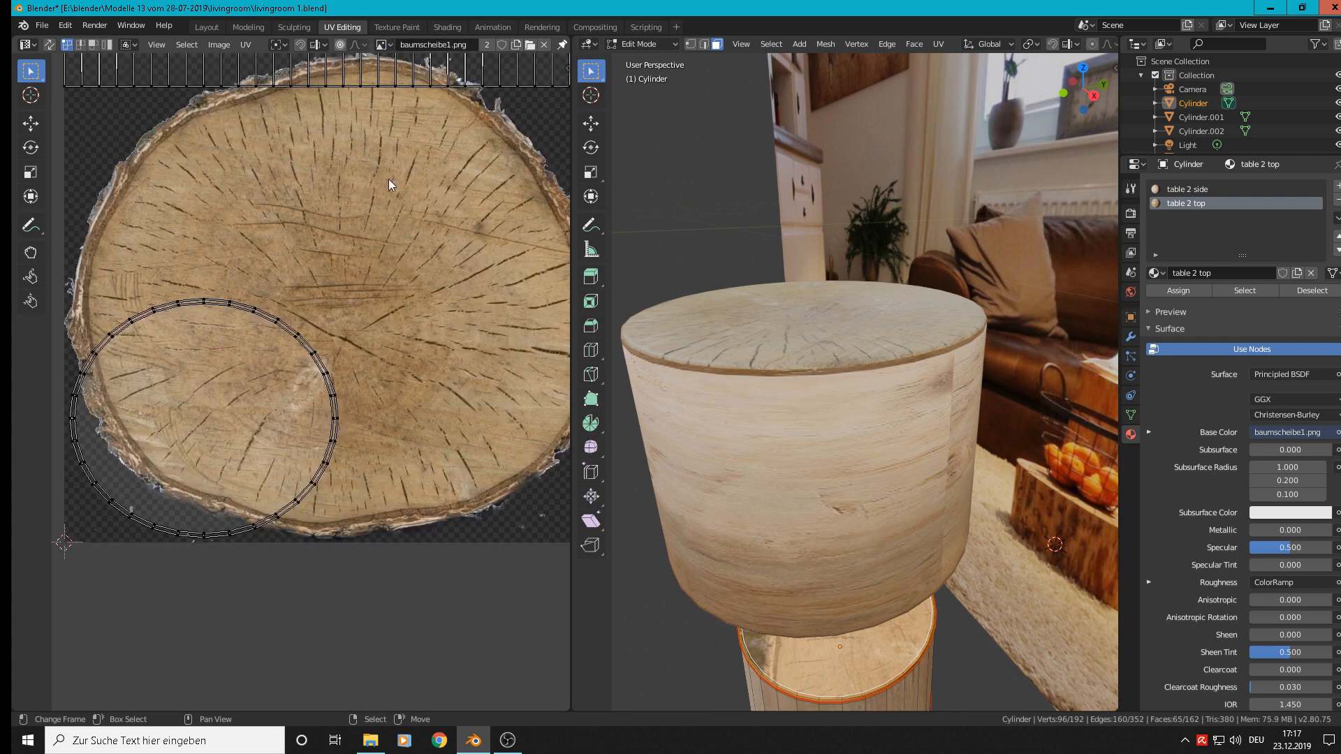
scroll(293, 329, down, 3)
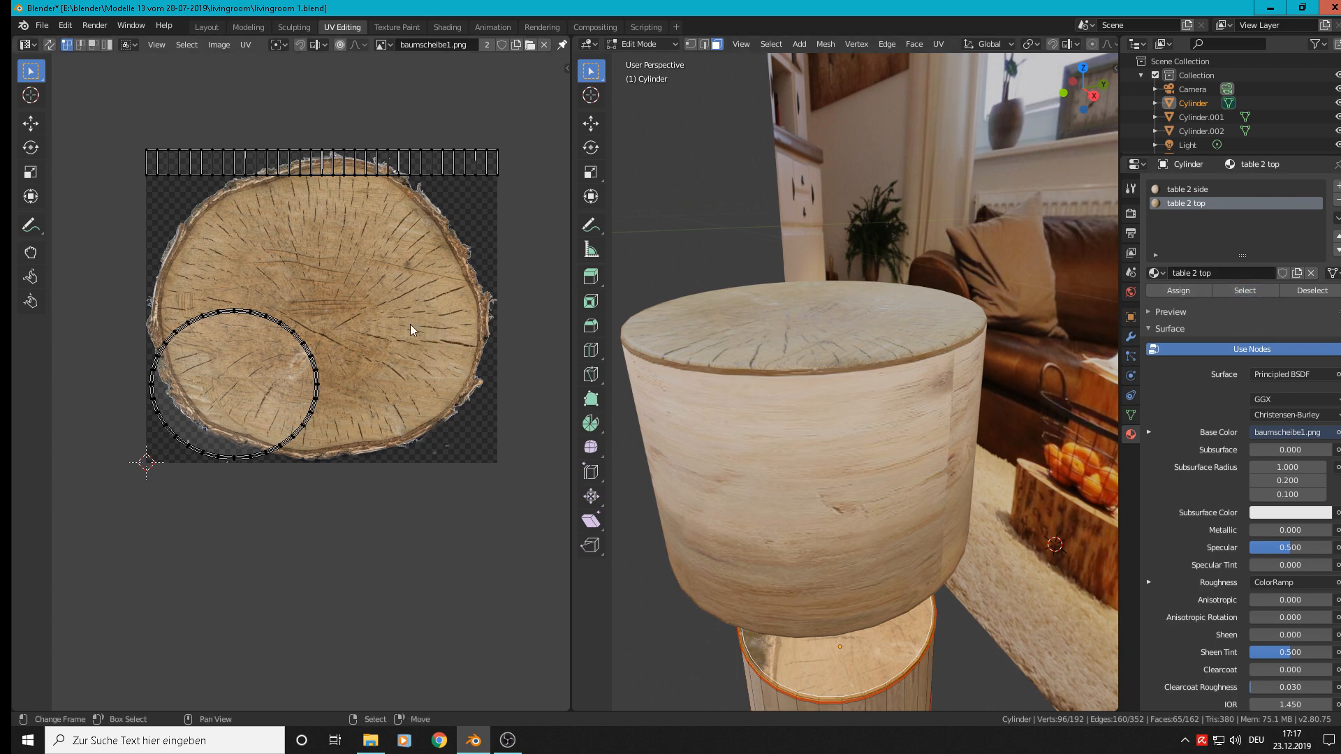
- Move the circular top UV island by about 0.26 horizontally and 0.22 vertically to the centre of the tree-slice image
key(b)
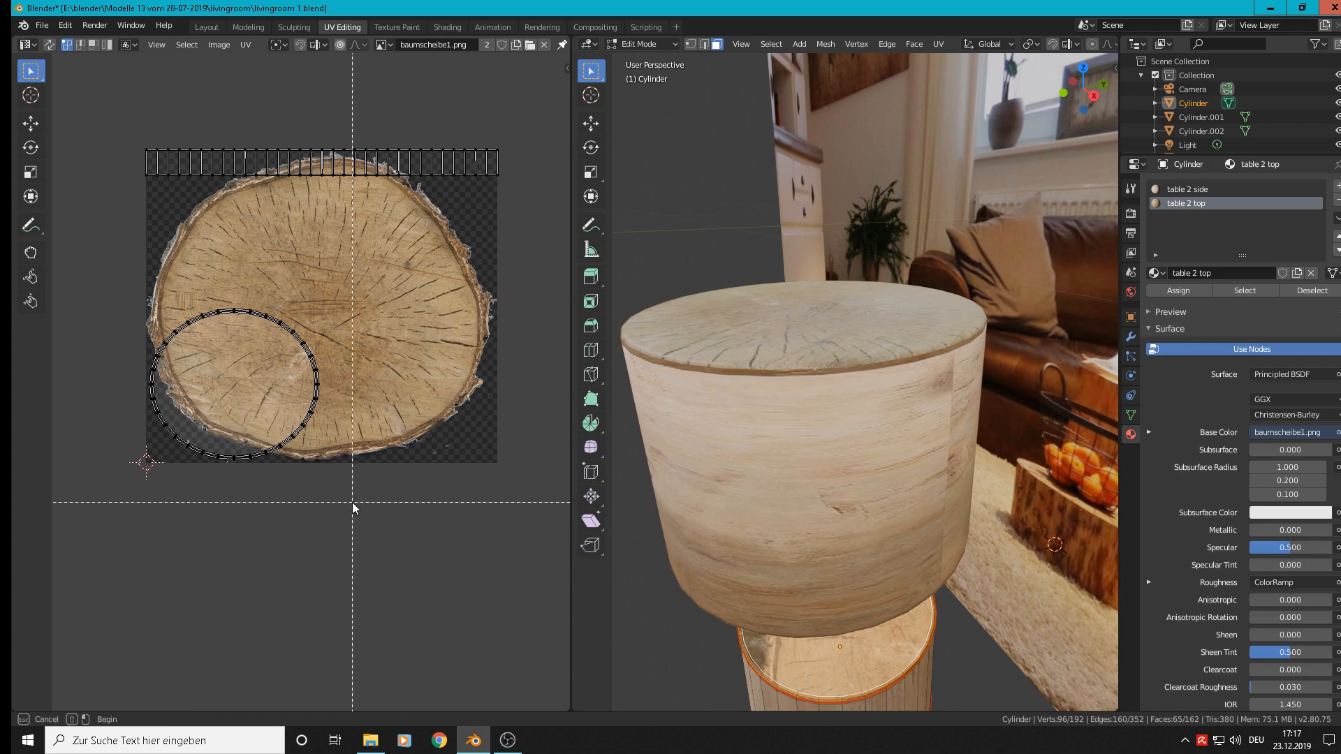
drag(352, 501, 75, 278)
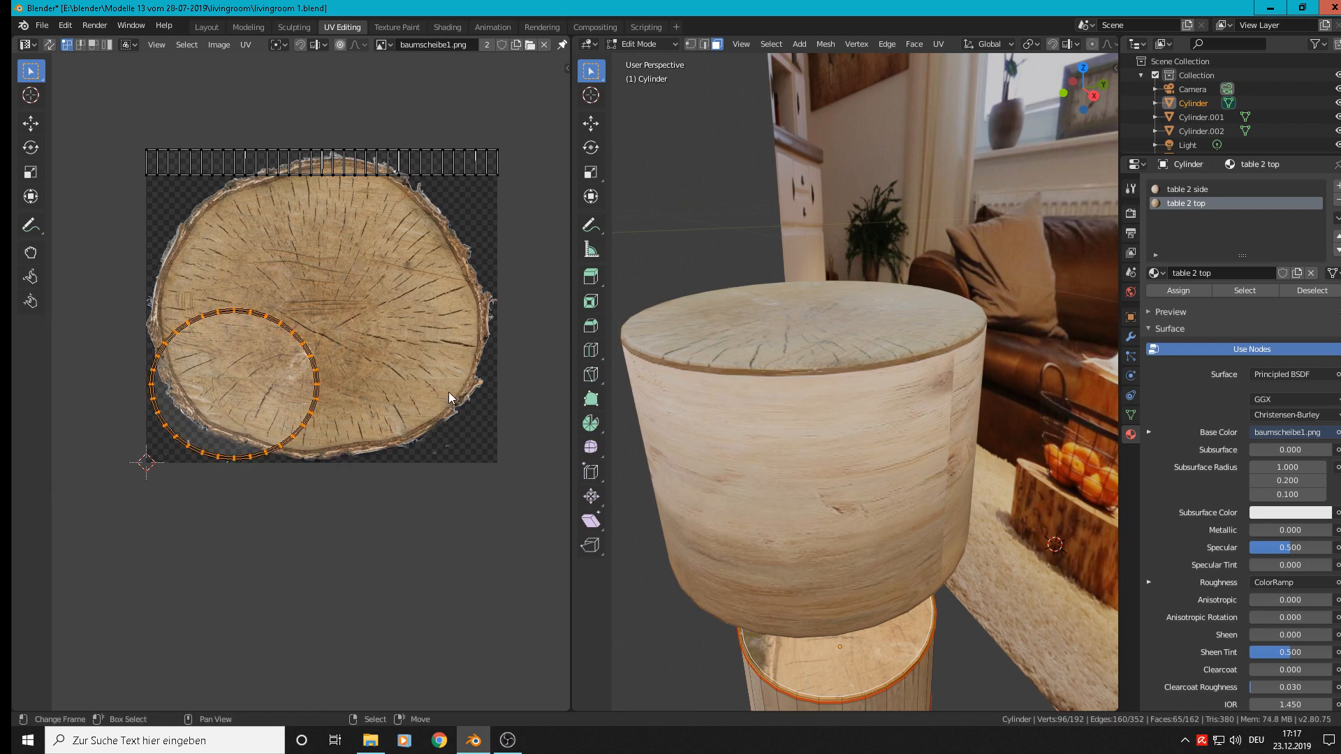
key(g)
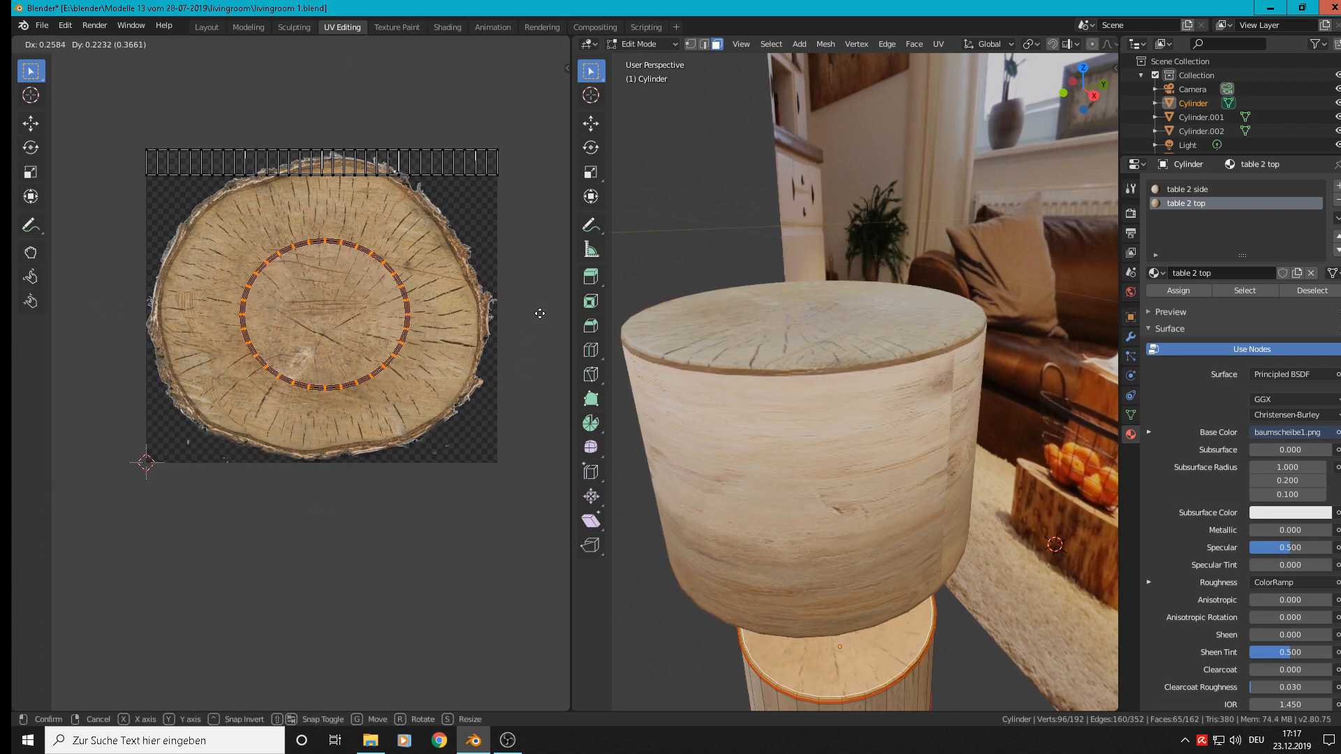
click(540, 313)
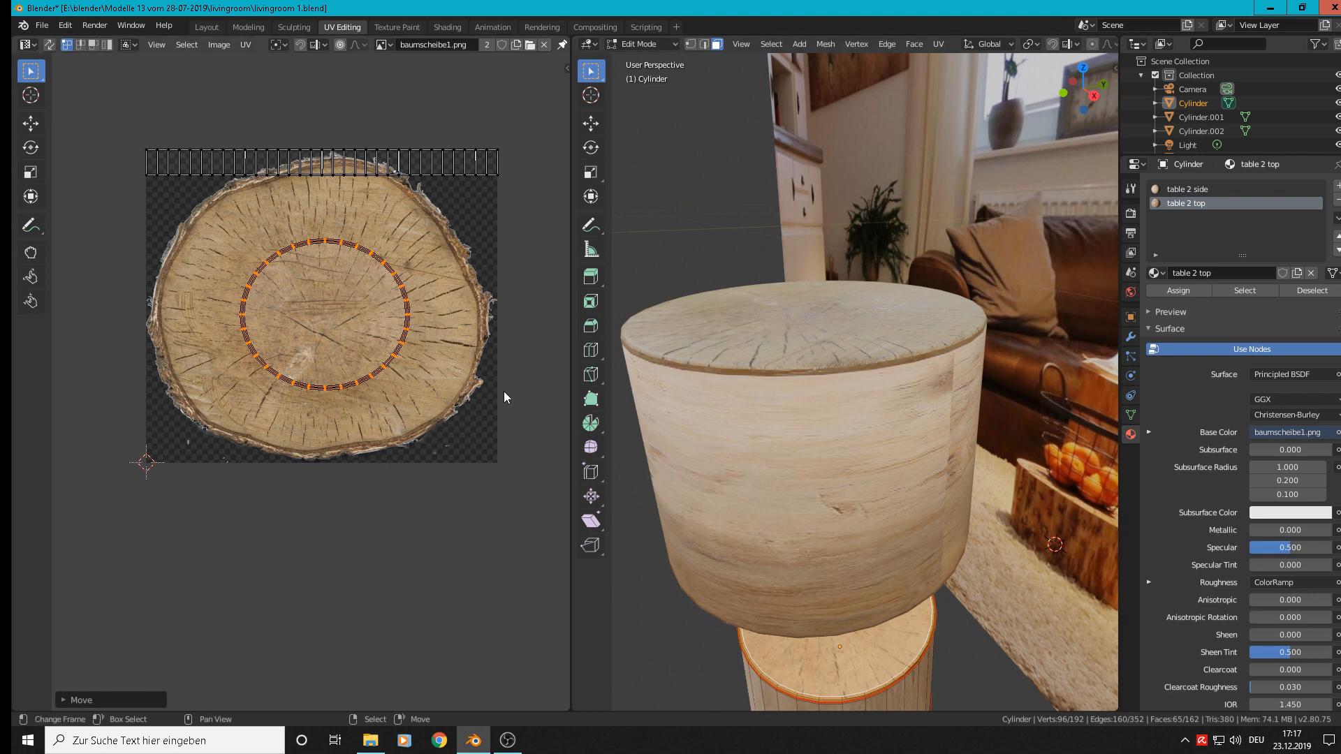
- Scale the top UV island by about 1.75, nudge it to fit just inside the slice's bark, and leave mesh editing
shift+middle_drag(879, 509, 898, 338)
scroll(899, 338, up, 3)
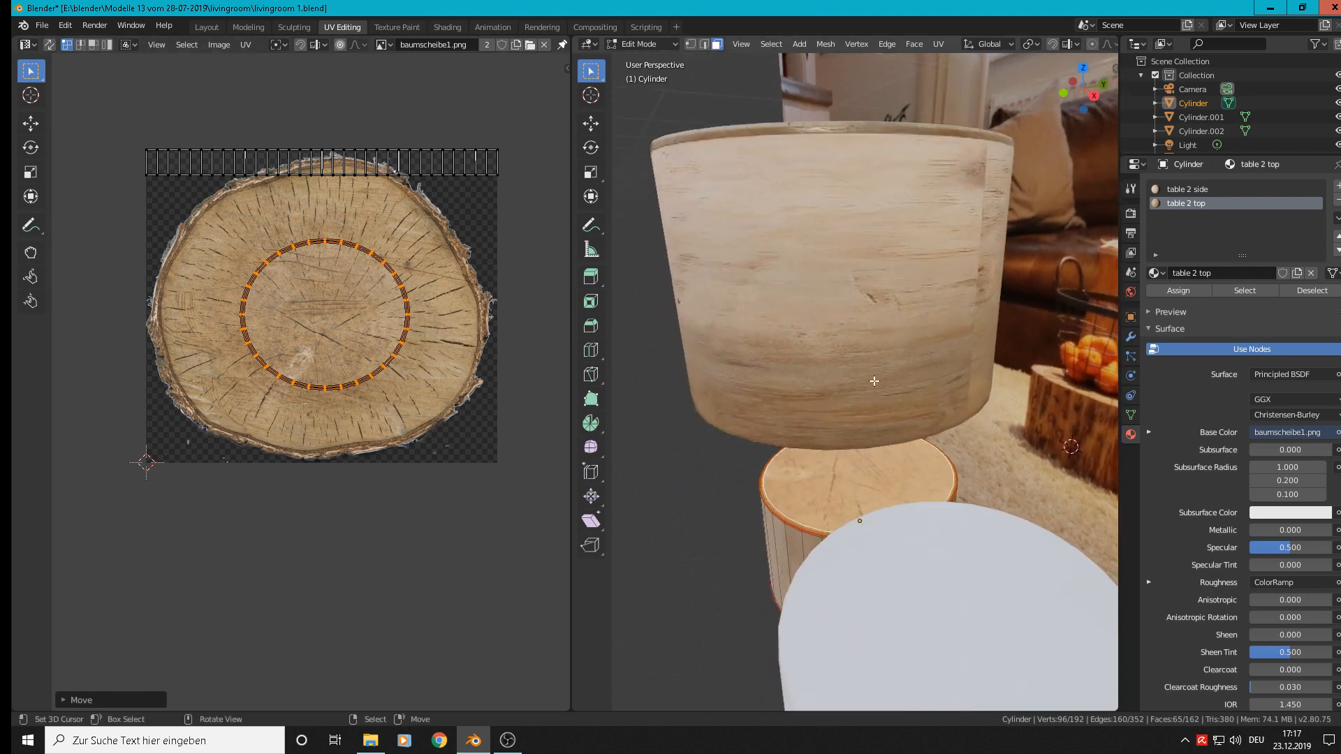
key(s)
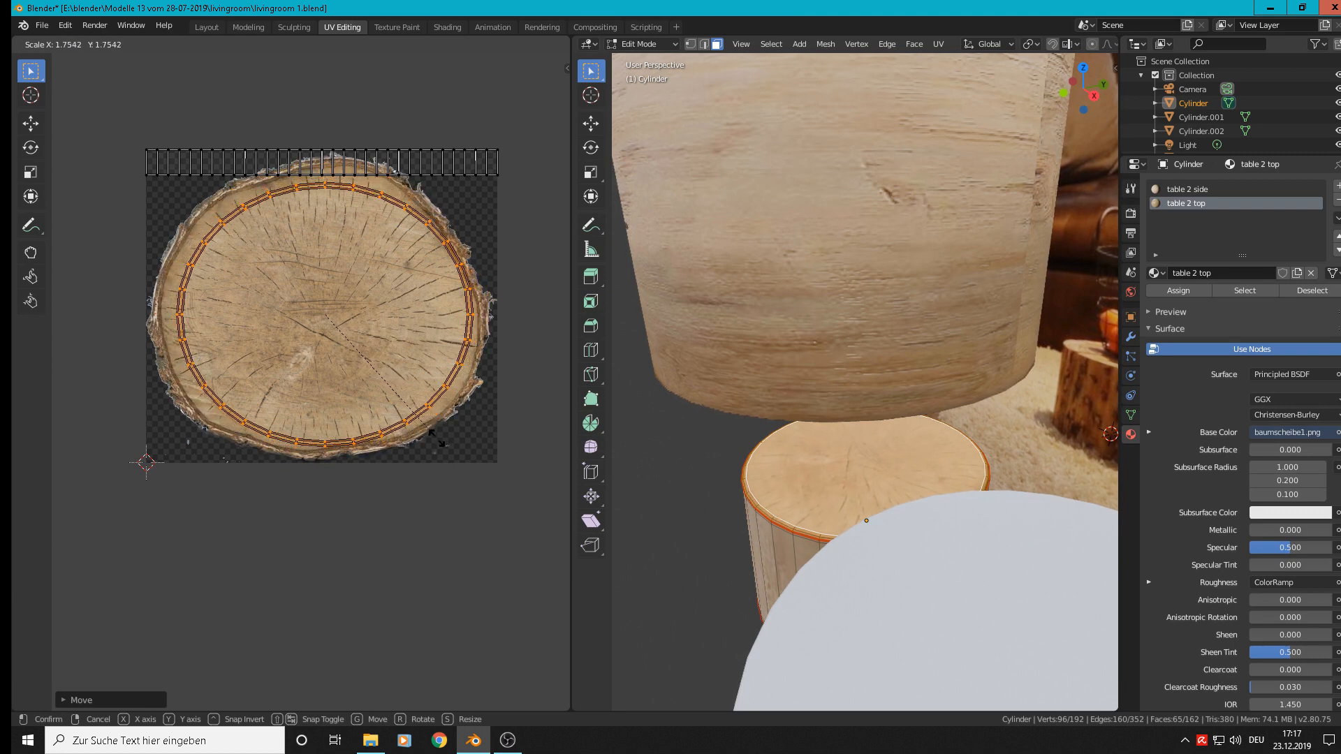
click(437, 439)
key(g)
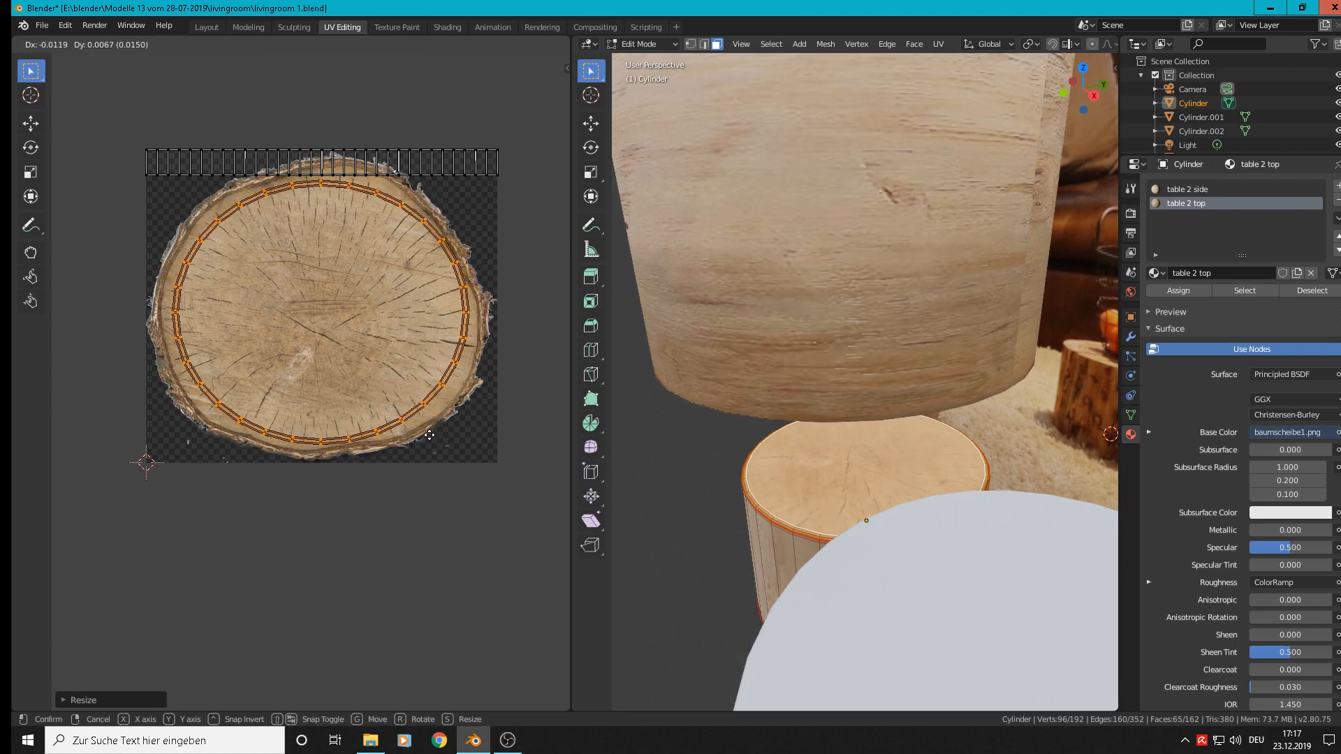
click(431, 437)
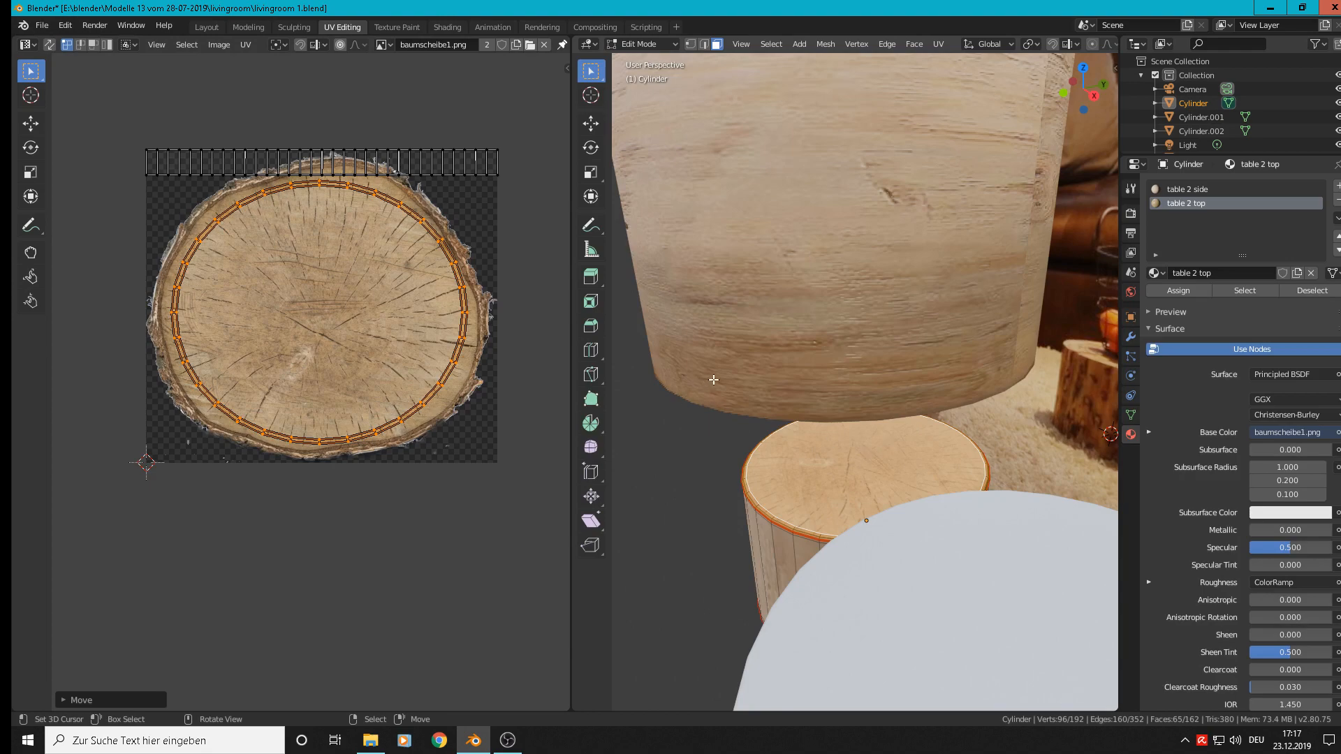
middle_drag(714, 379, 869, 576)
key(Tab)
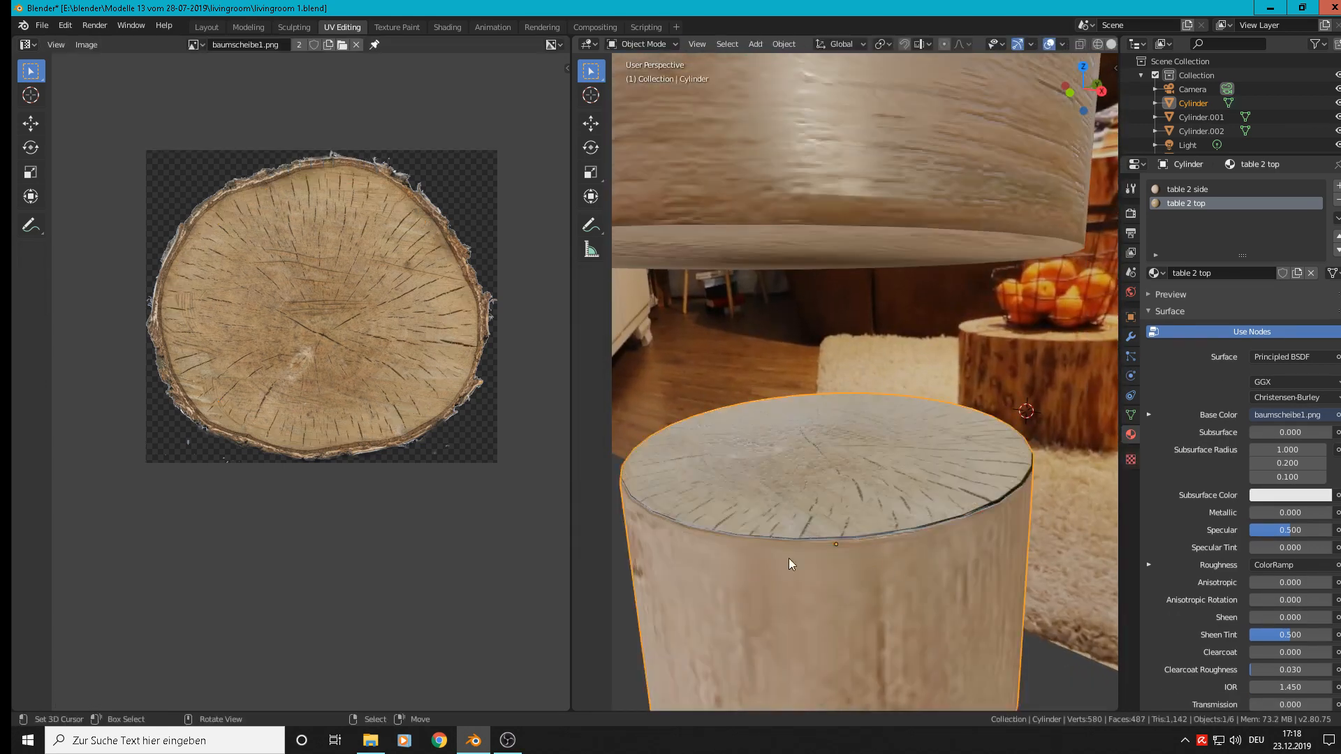
- Select the short cylinder's side faces together with its lower rim and underside faces
key(Tab)
click(810, 626)
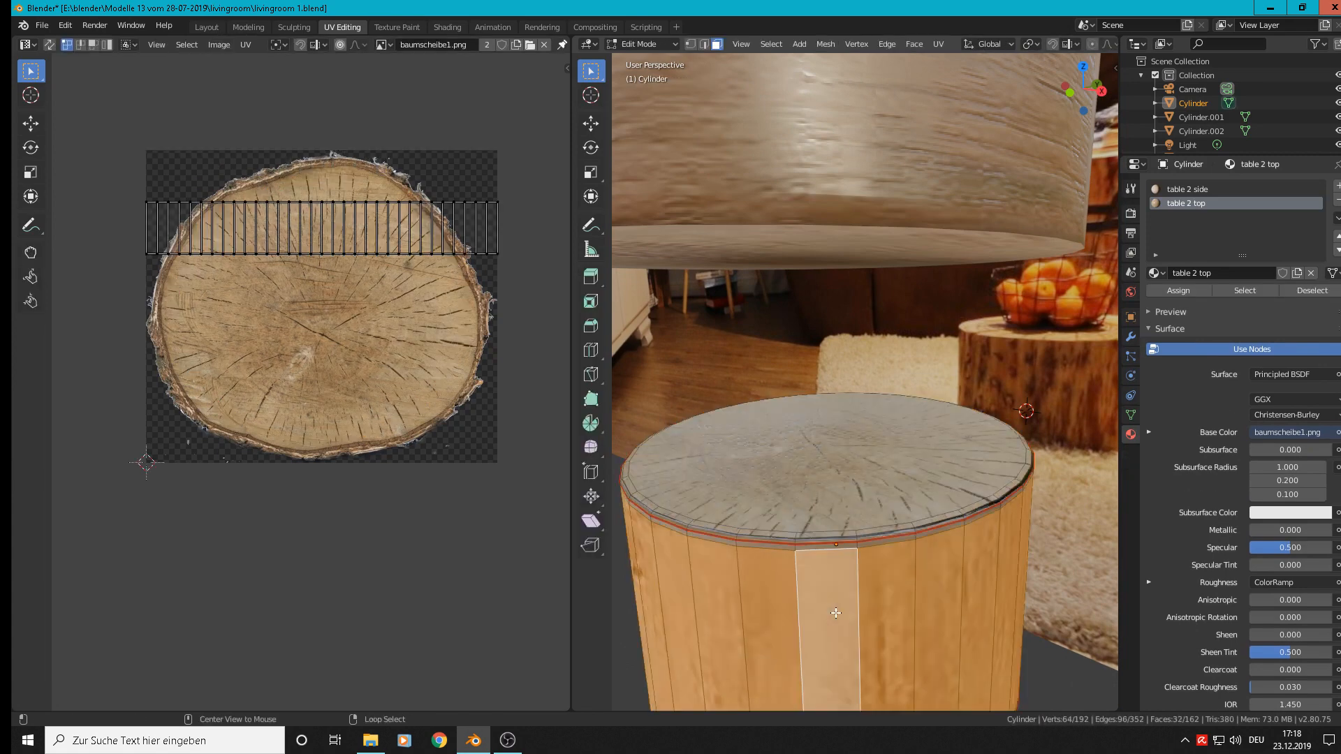
middle_drag(810, 627, 957, 385)
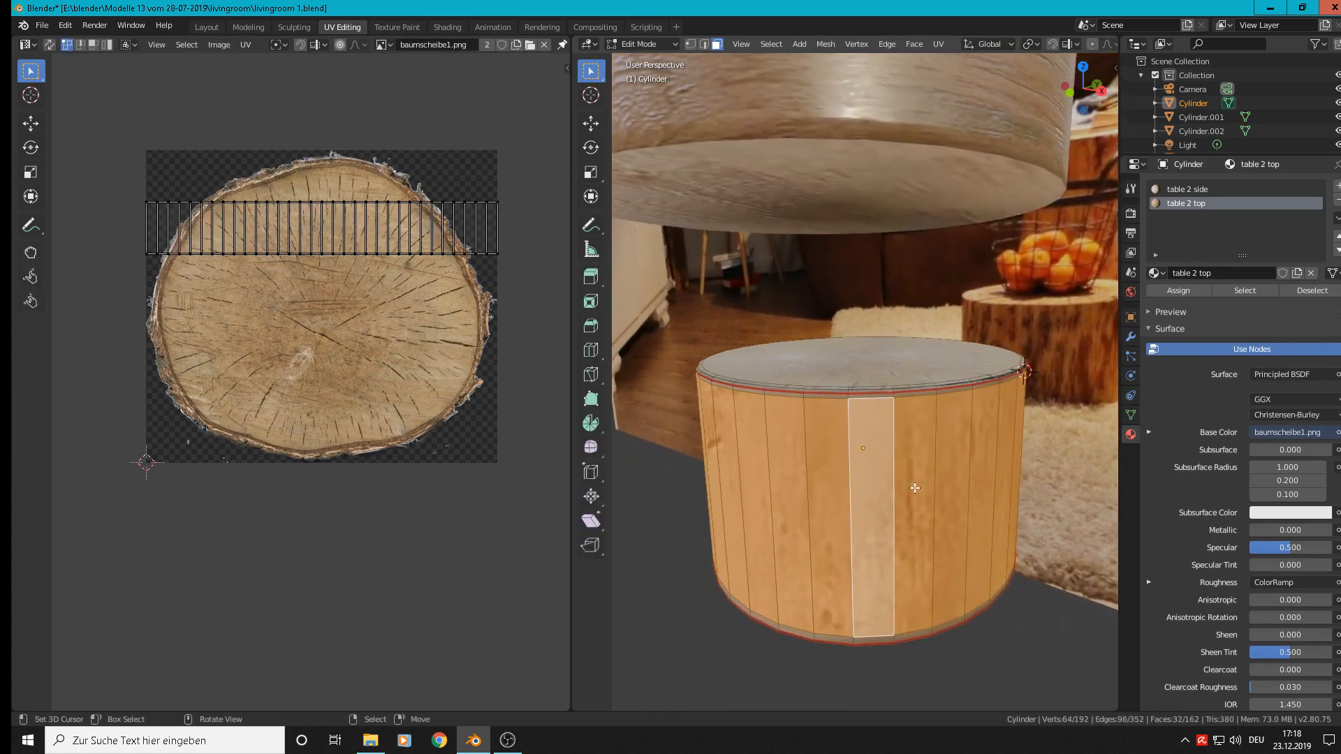
alt+click(852, 642)
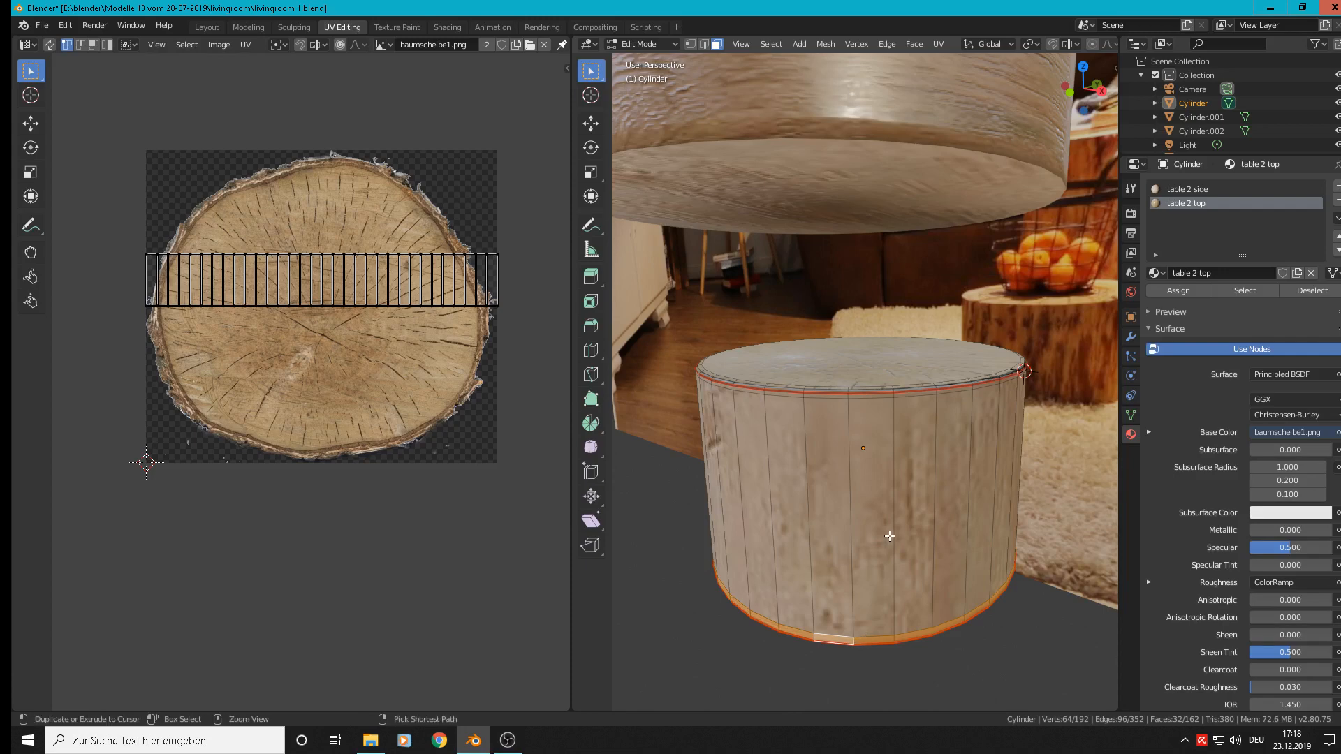
key(ctrl+KP_Add)
key(ctrl+KP_Add)
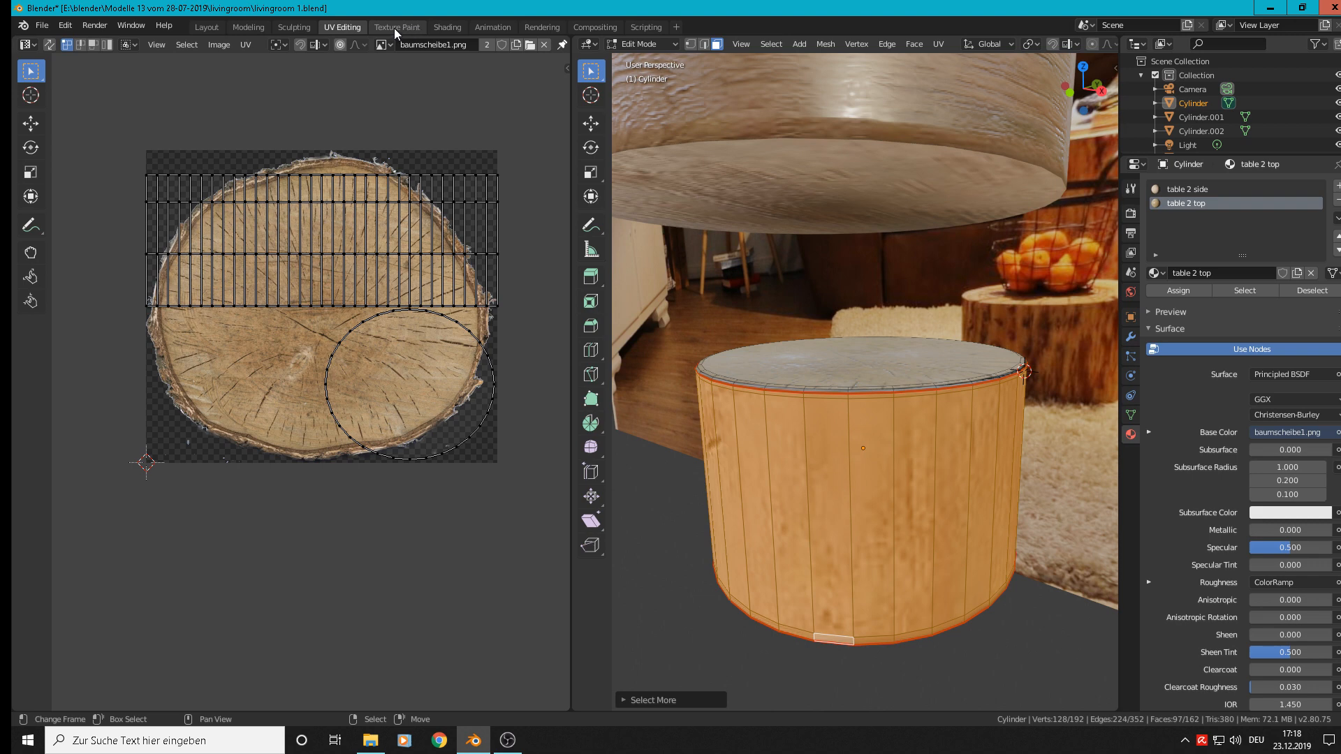
- Replace the "table 2 side" material's image texture with afg-tavolino-tronco-legno-ciocco-0.jpg in the shading workspace
click(447, 26)
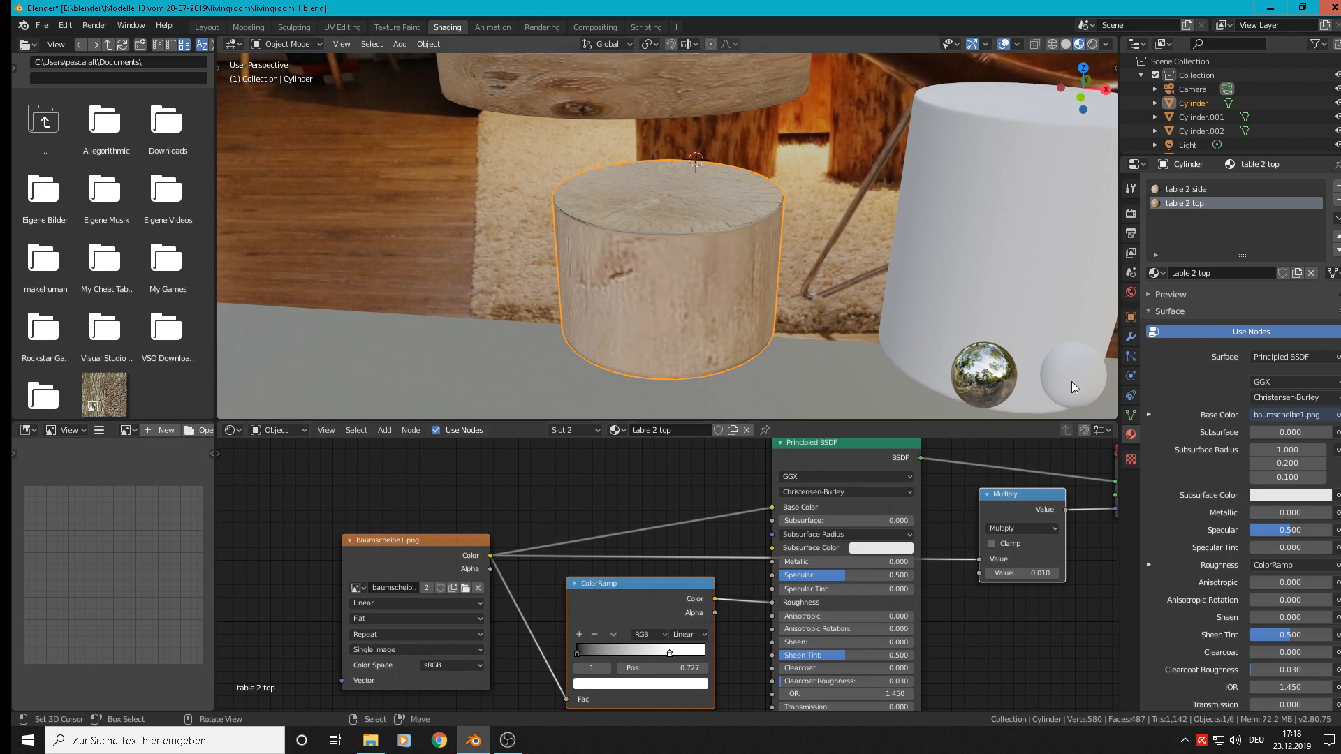
click(1187, 187)
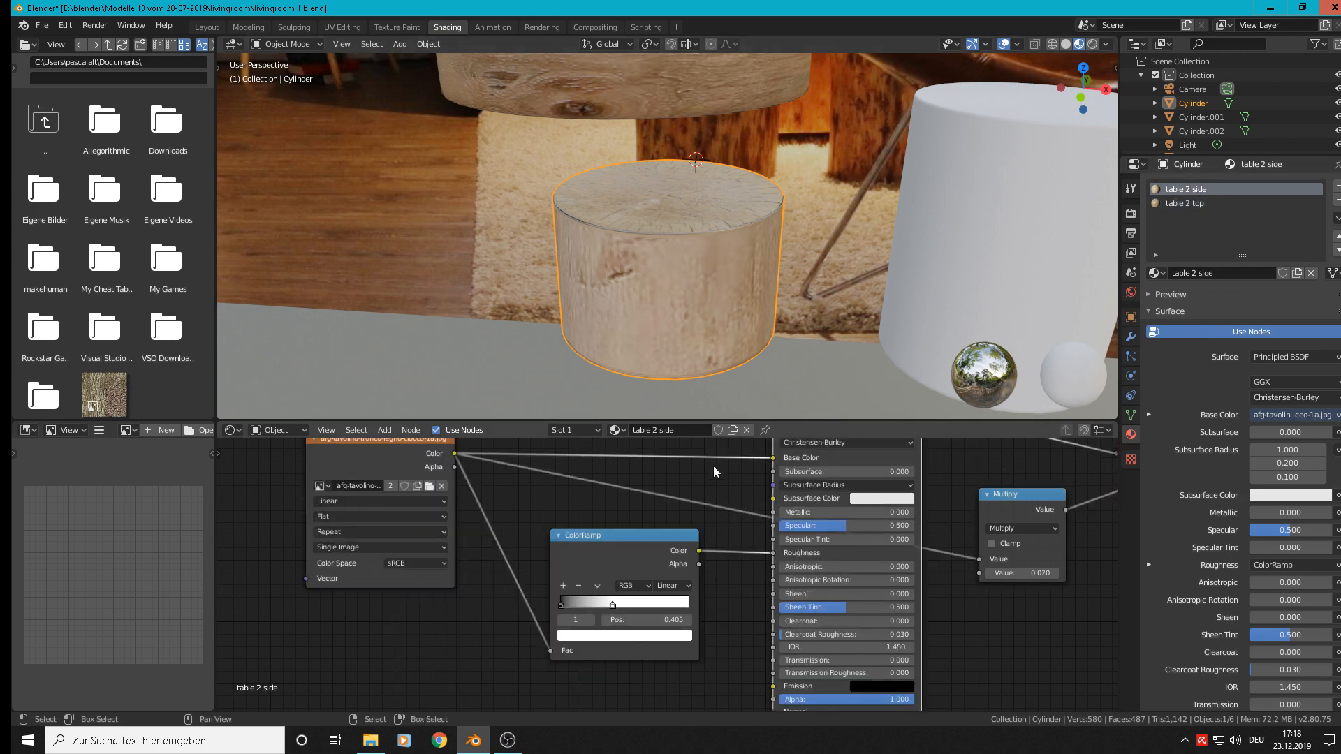
scroll(466, 548, up, 1)
scroll(466, 548, up, 1)
middle_drag(467, 548, 644, 619)
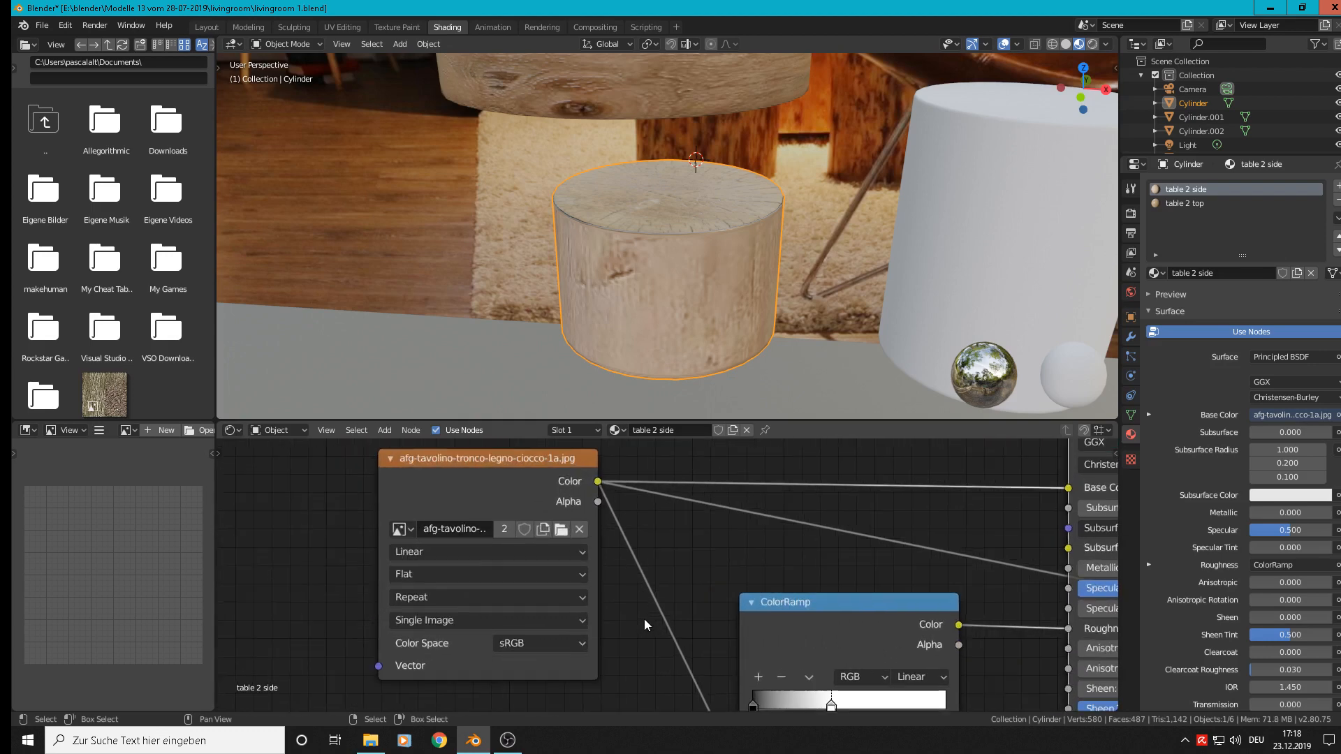
click(560, 530)
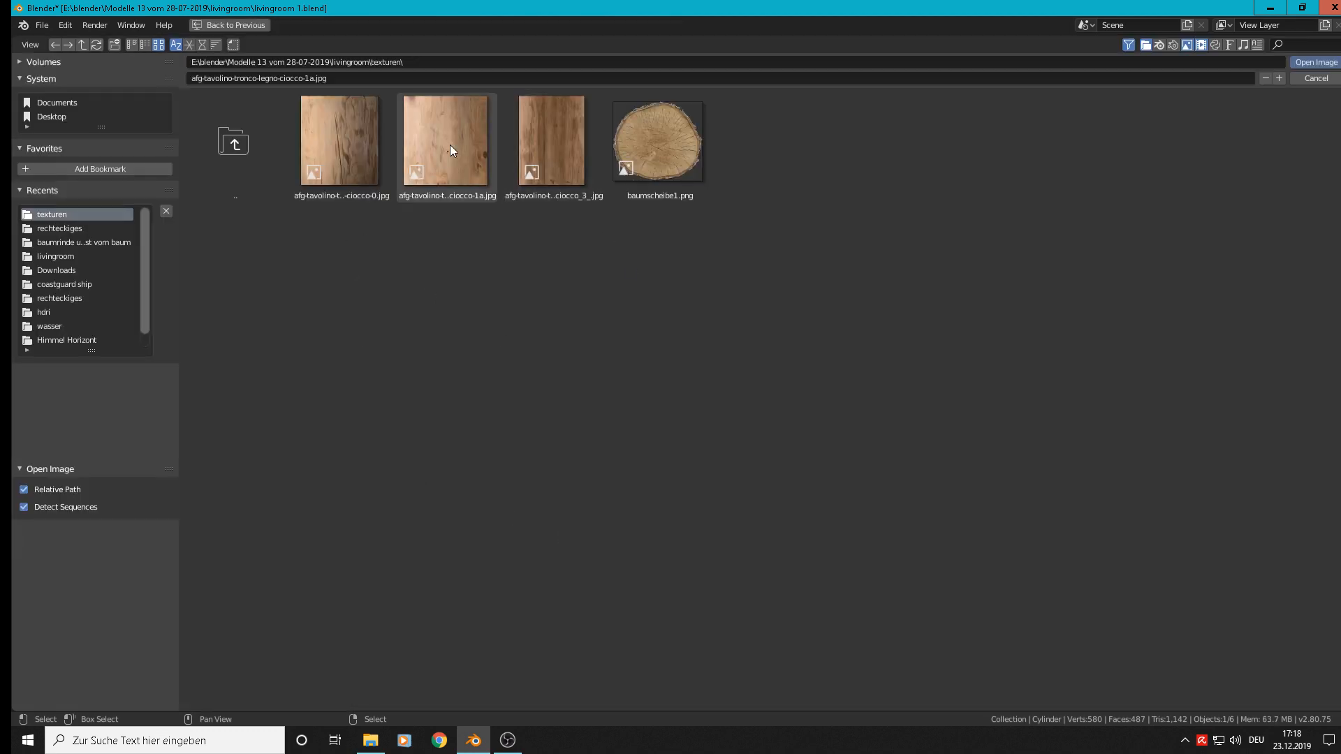
double_click(337, 144)
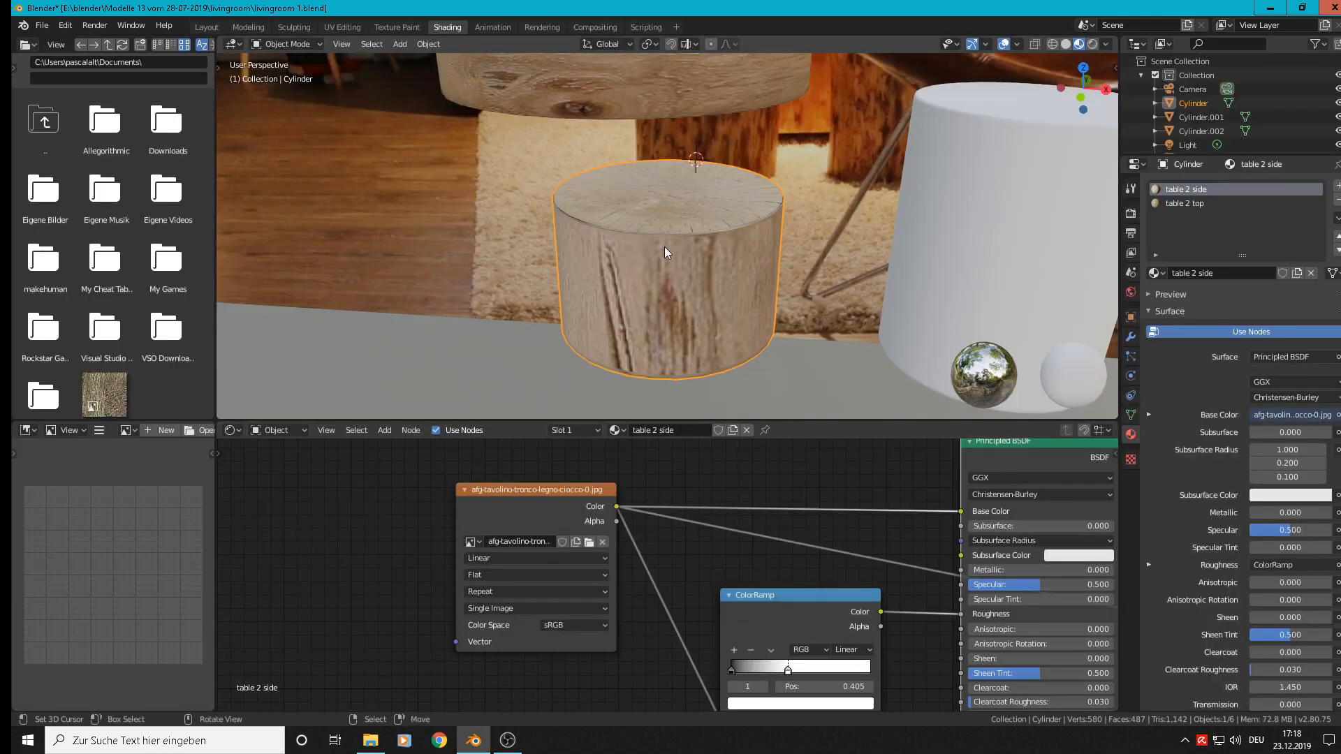
middle_drag(668, 312, 669, 242)
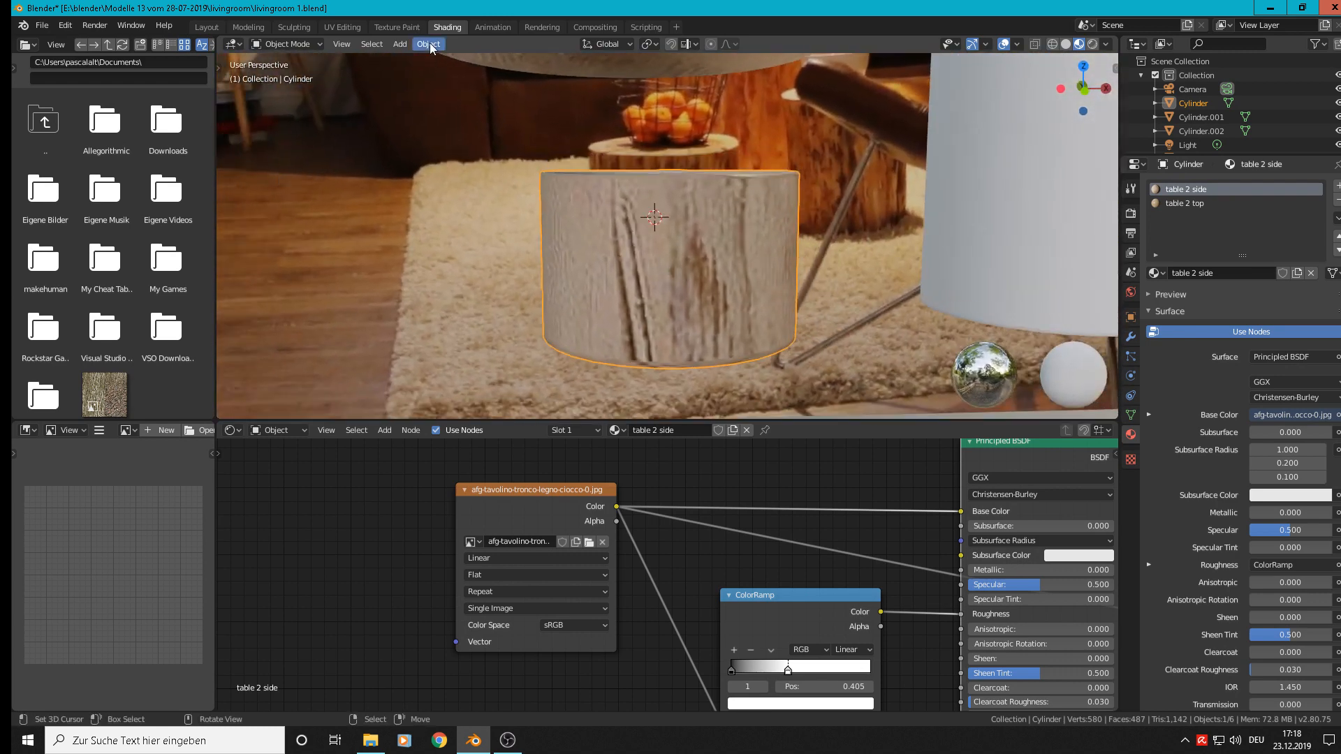
- In the UV editing workspace, select the short cylinder's side UV island and display afg-tavolino-tronco-legno-ciocco-0.jpg behind the UVs
click(345, 28)
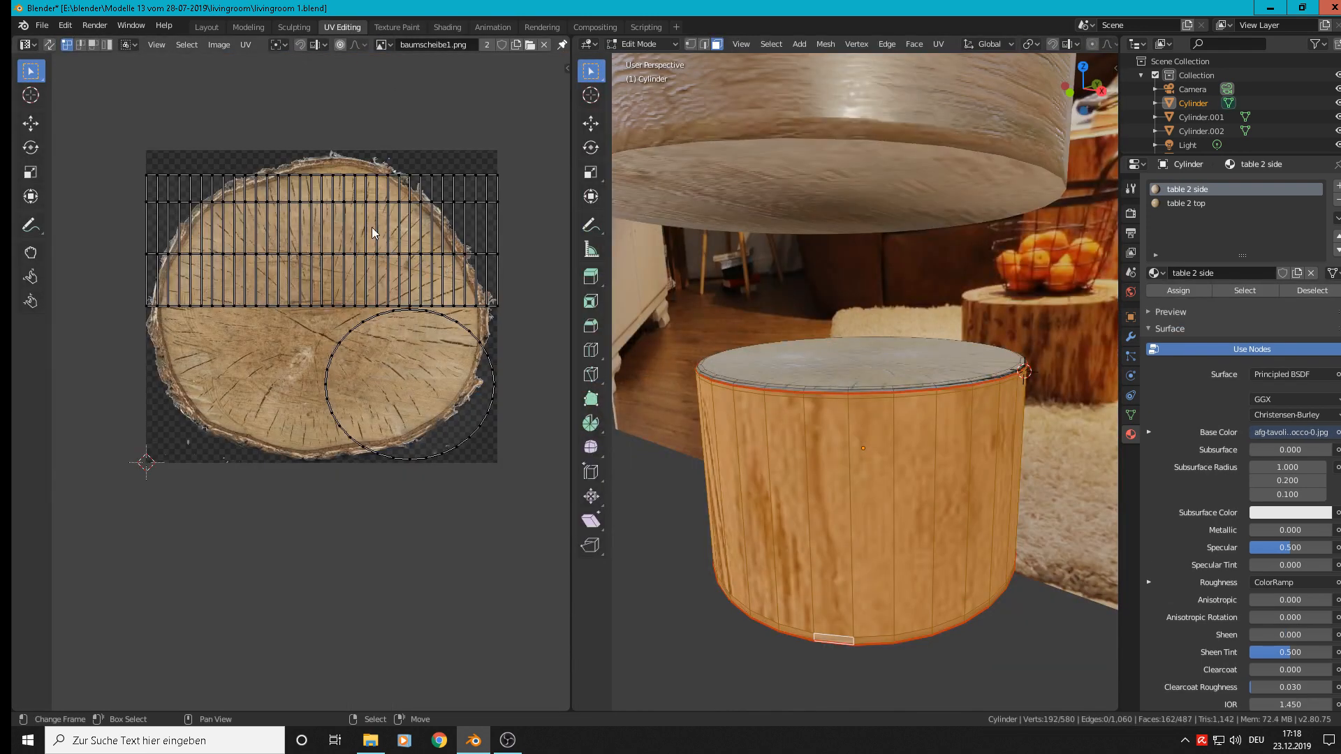
key(l)
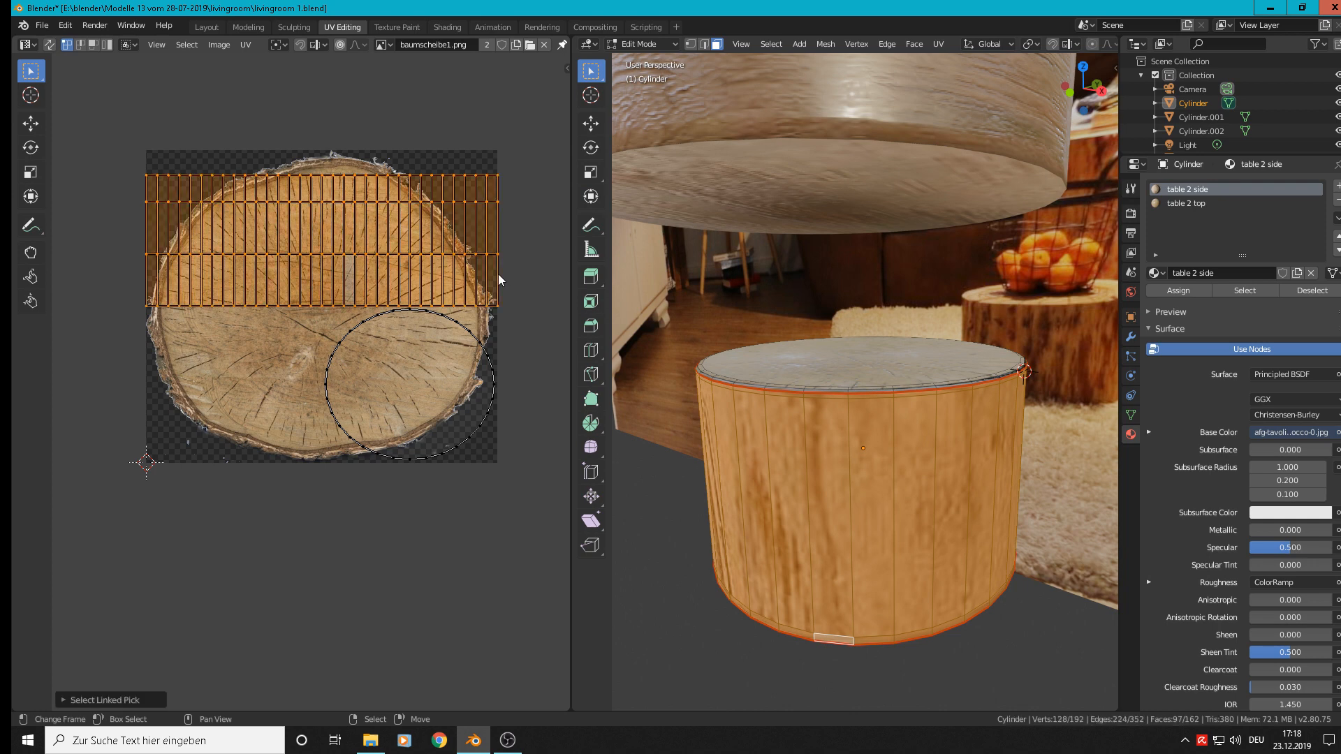
click(384, 45)
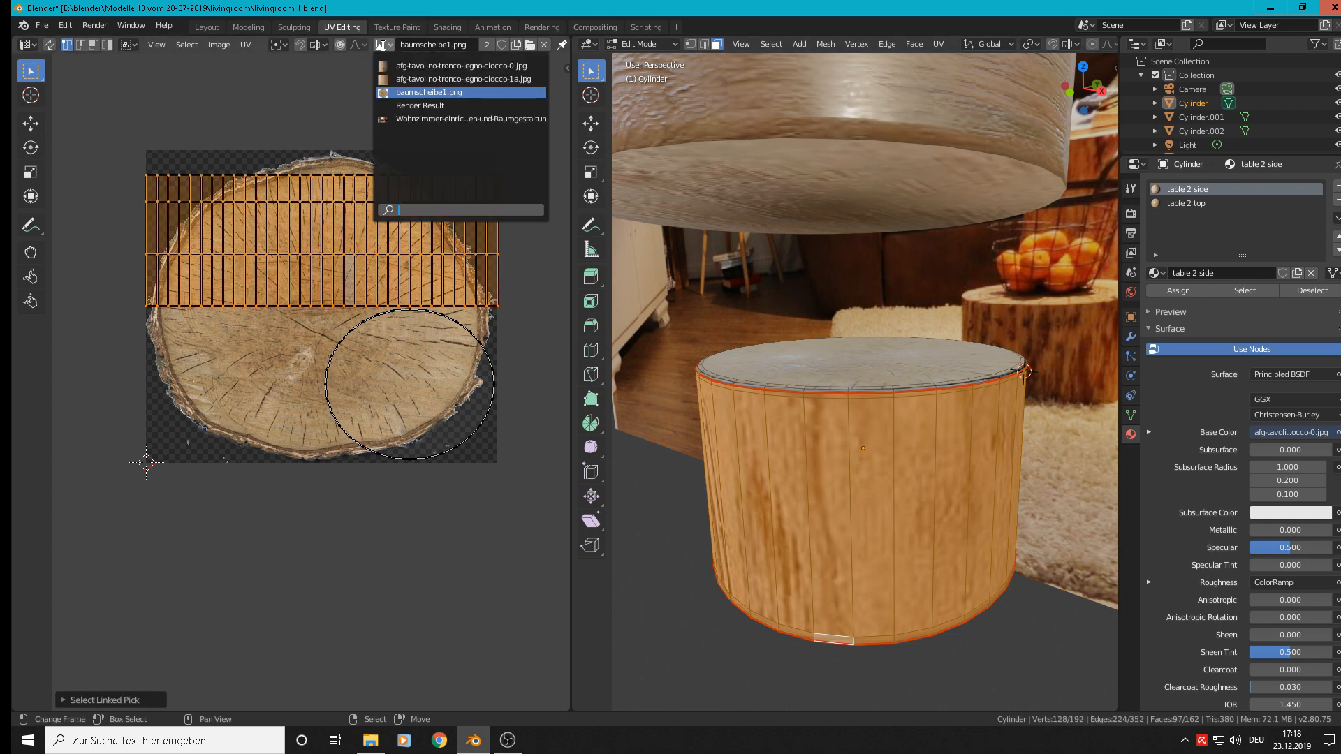
click(417, 65)
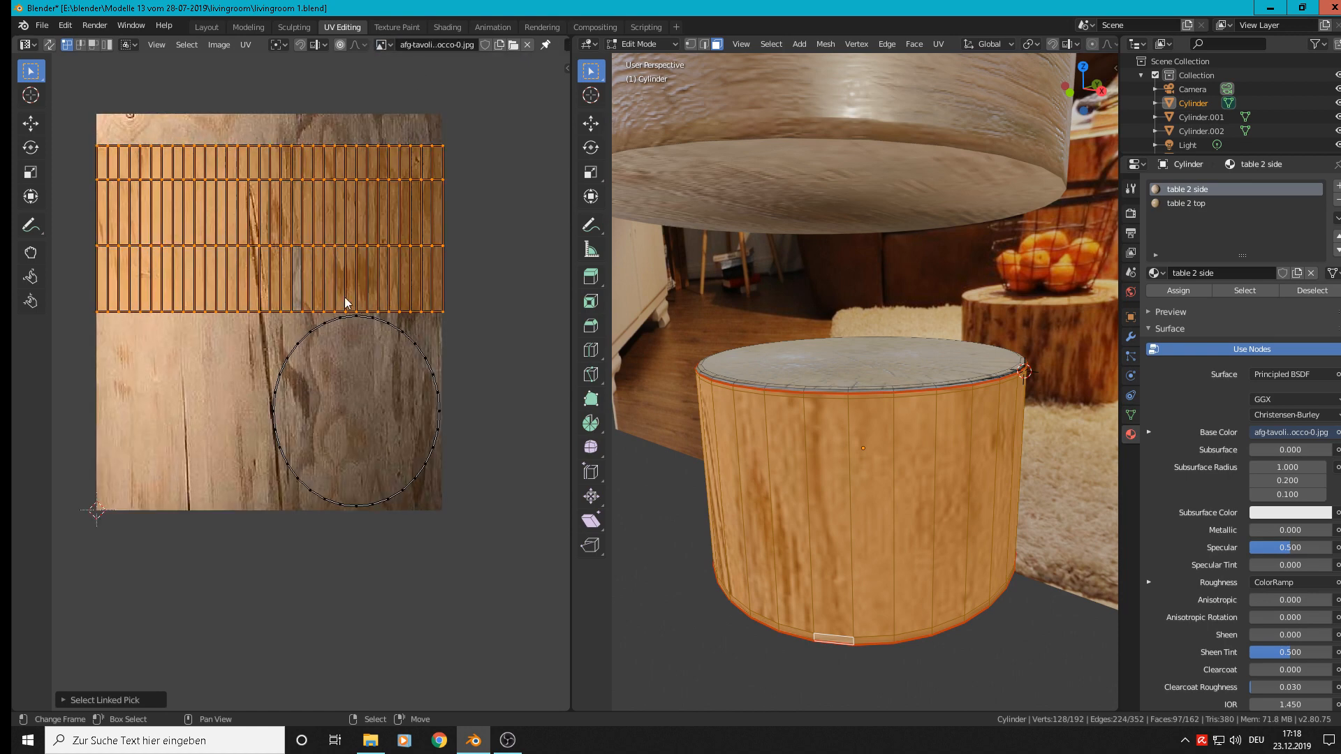
- Stretch the side UV island horizontally to nearly four times its width, well beyond the wood image's edges
key(s)
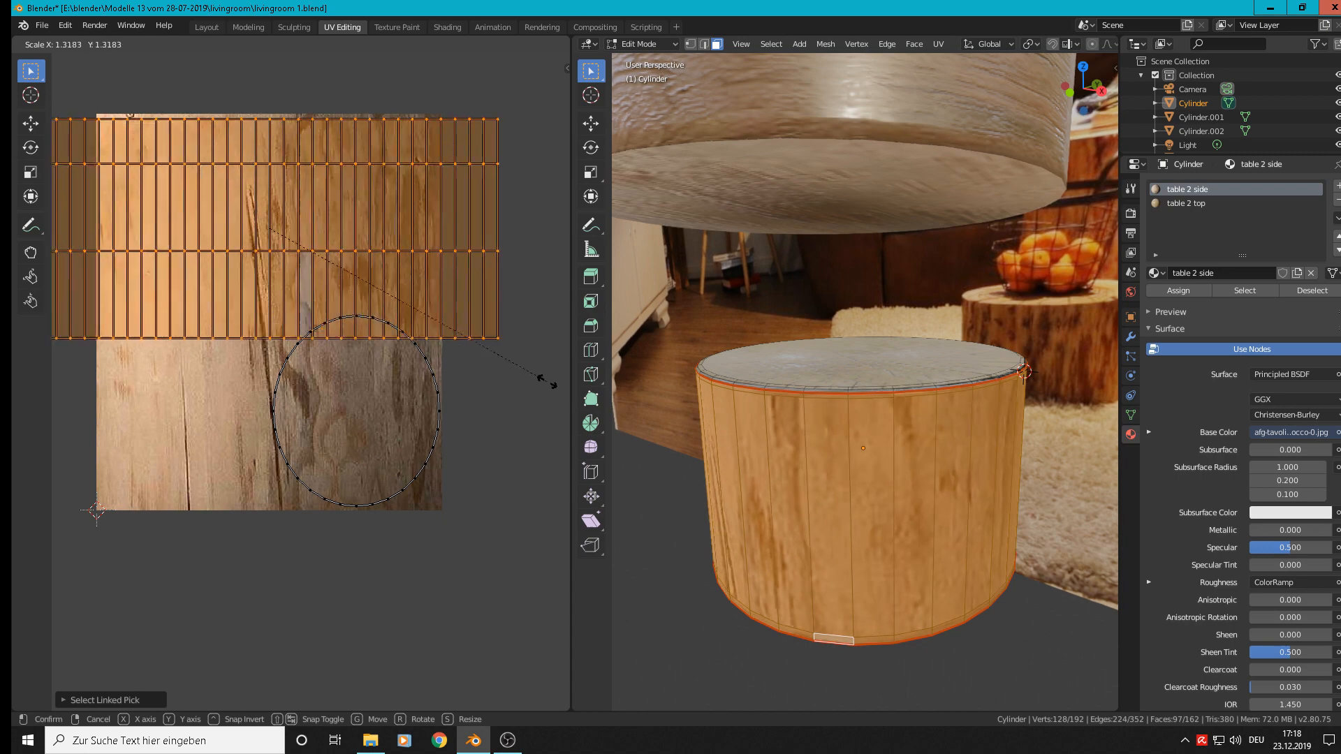
key(x)
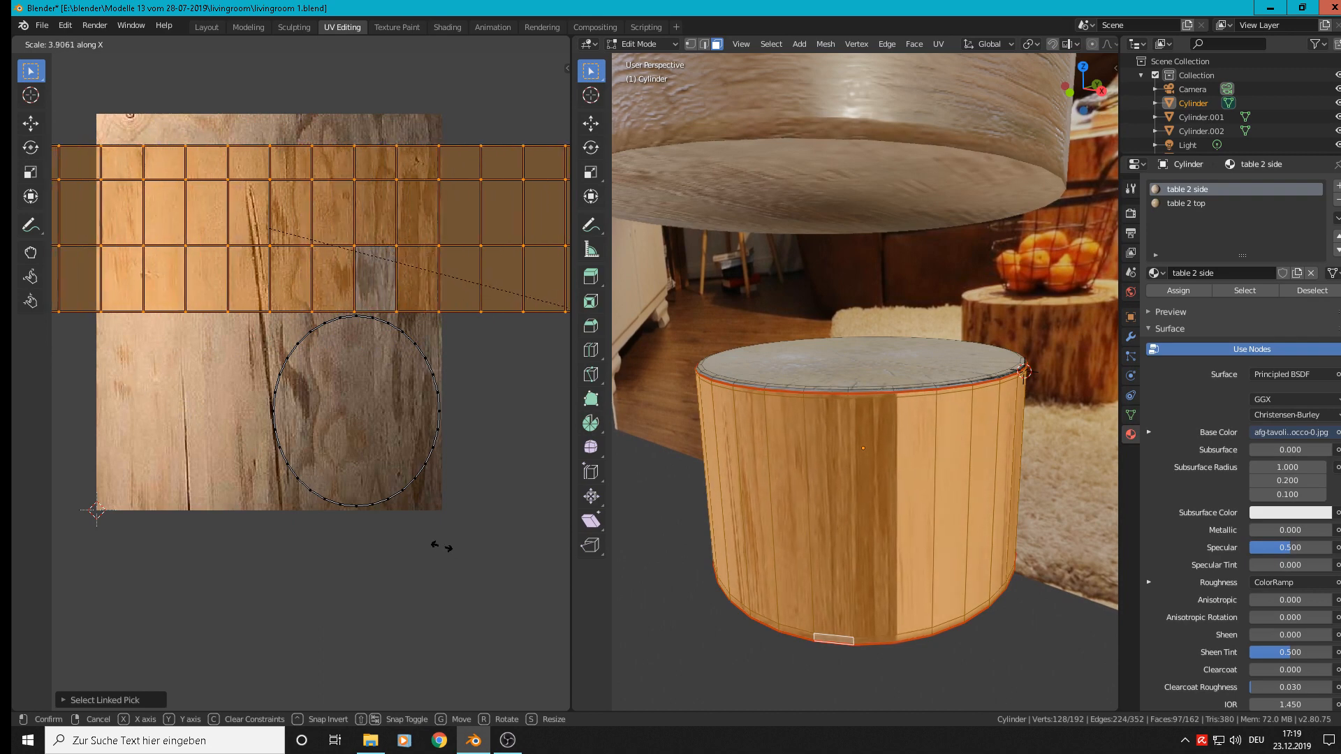
click(386, 510)
- Scale the side UV island vertically by about 2.37 and move it down to just below the wood image's lower edge
key(s)
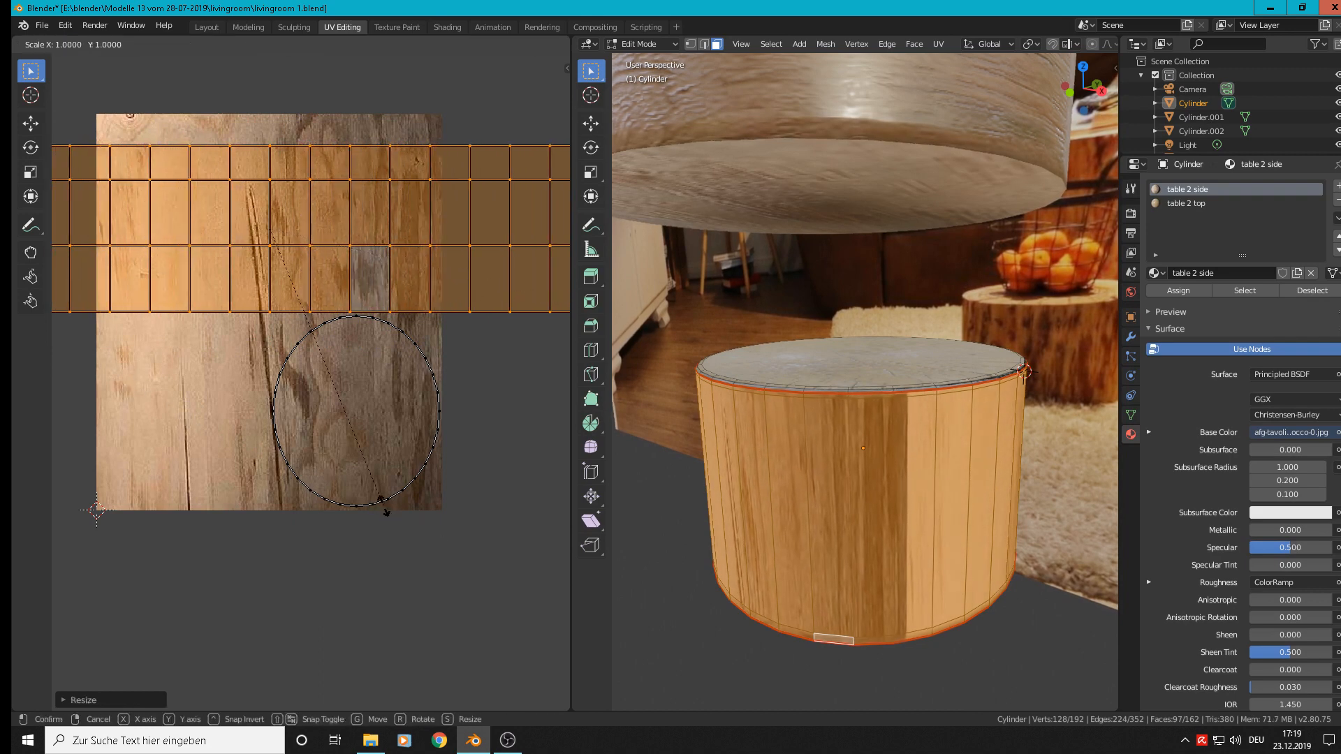
key(y)
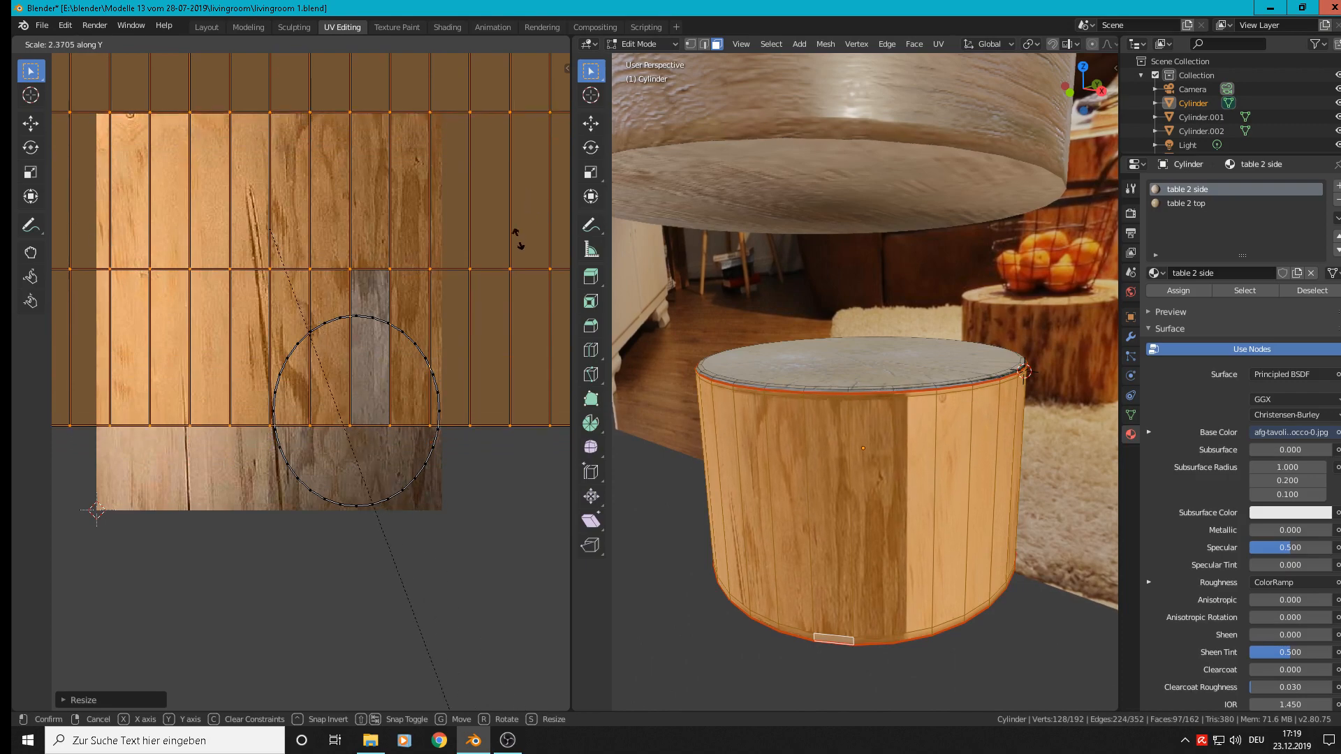
click(517, 269)
key(g)
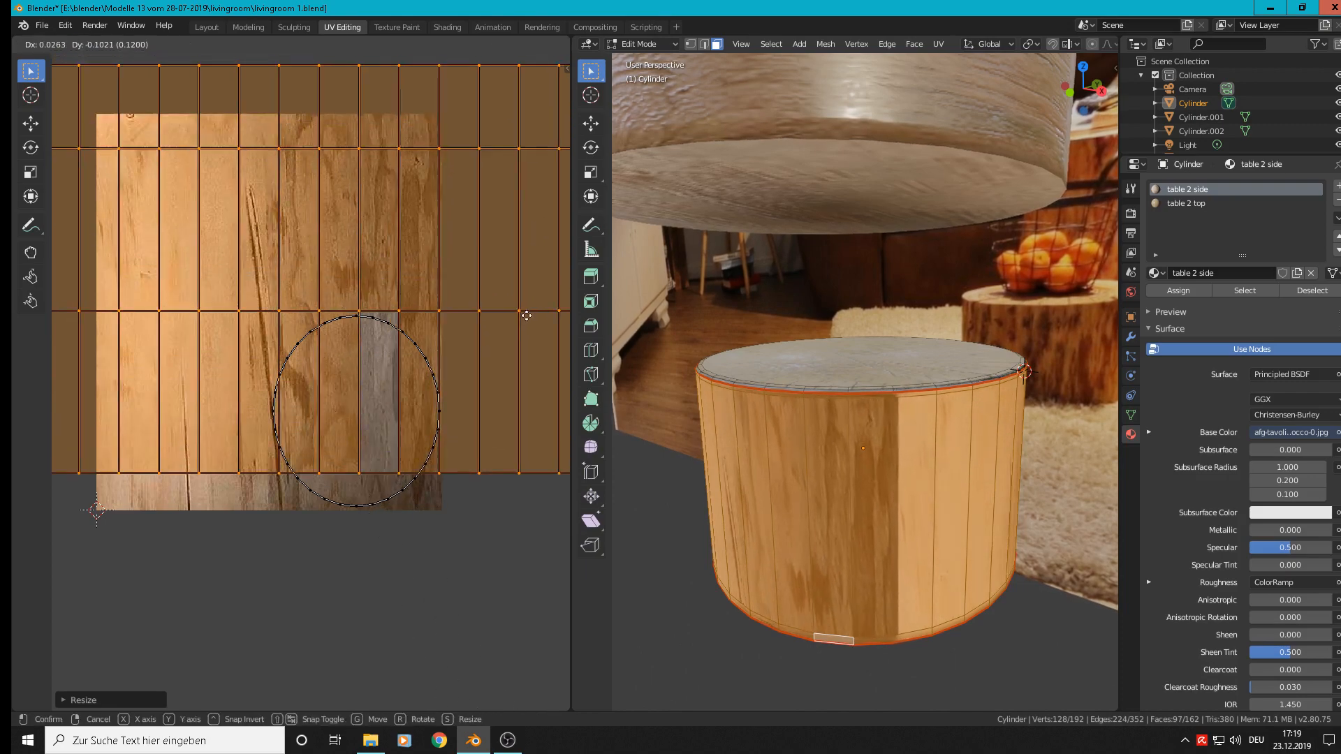
click(535, 354)
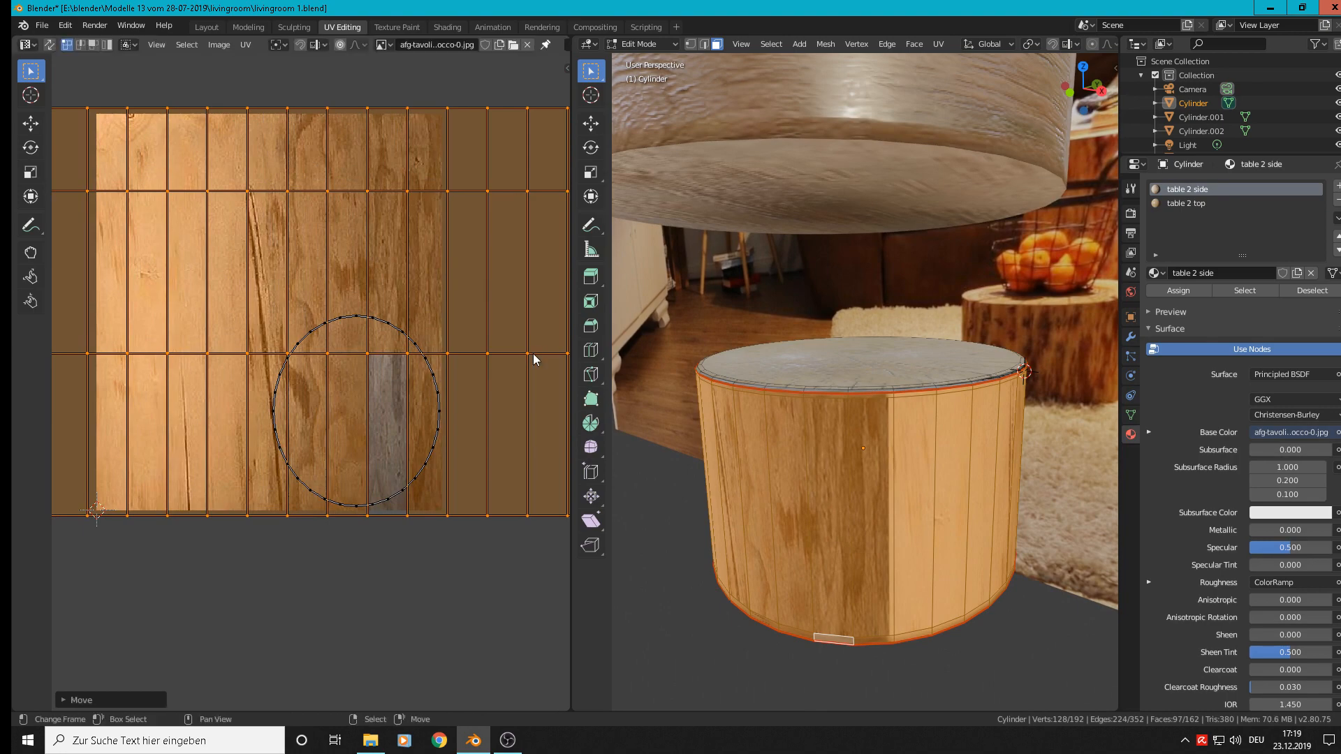
- Scale the side UV island vertically by about 1.6 so it extends well beyond the wood image
middle_drag(894, 538, 943, 542)
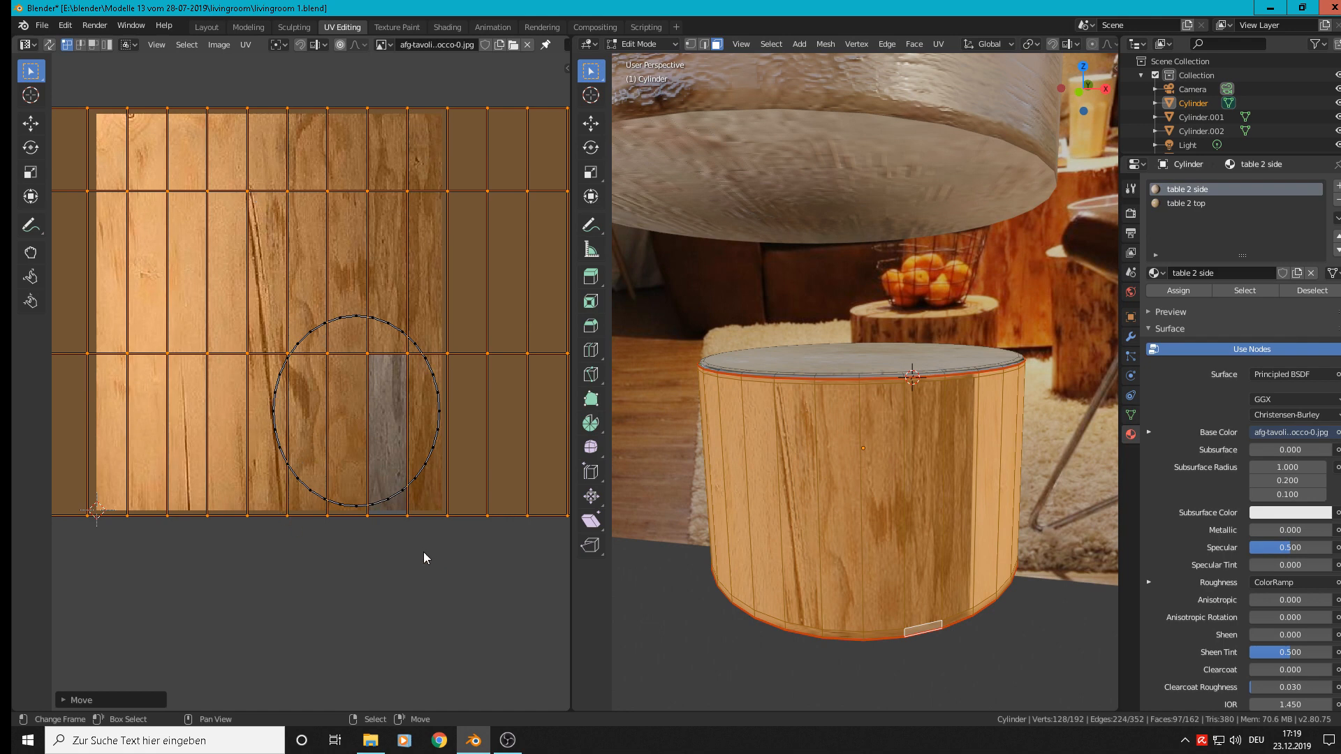
key(s)
key(y)
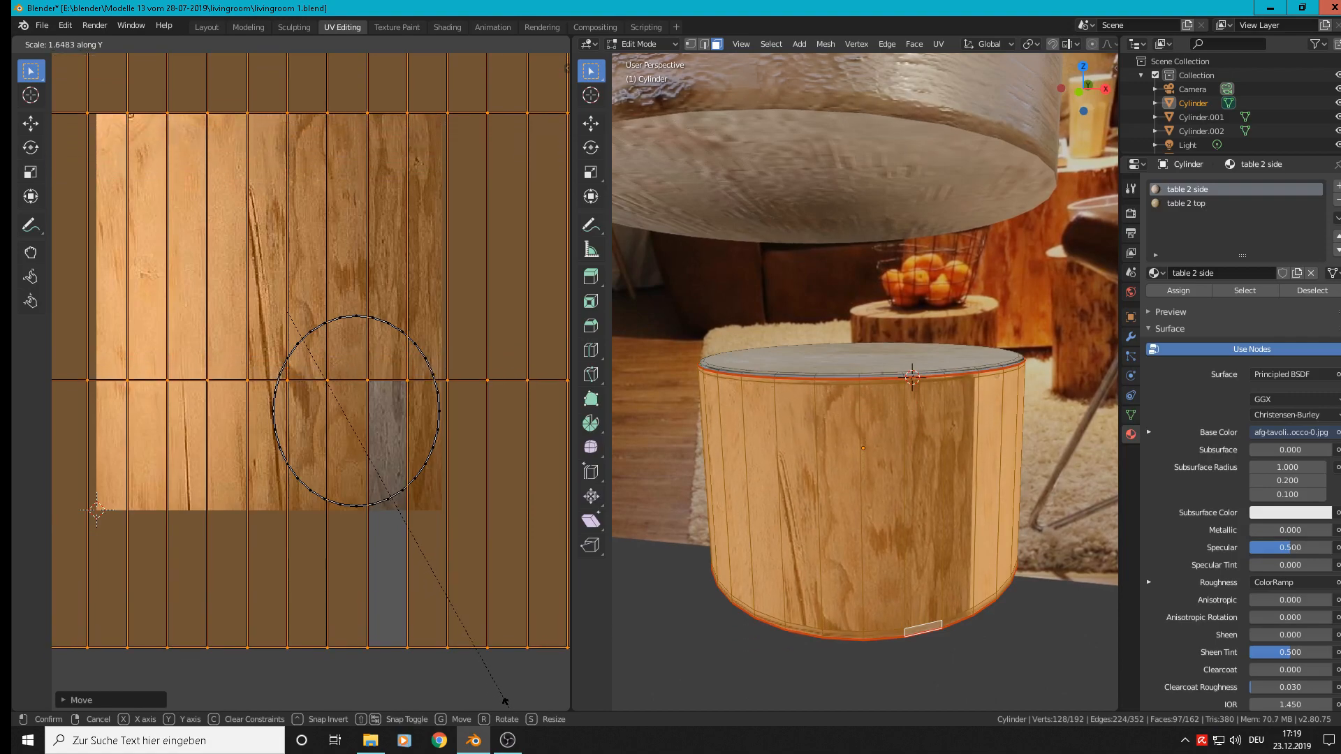
key(Return)
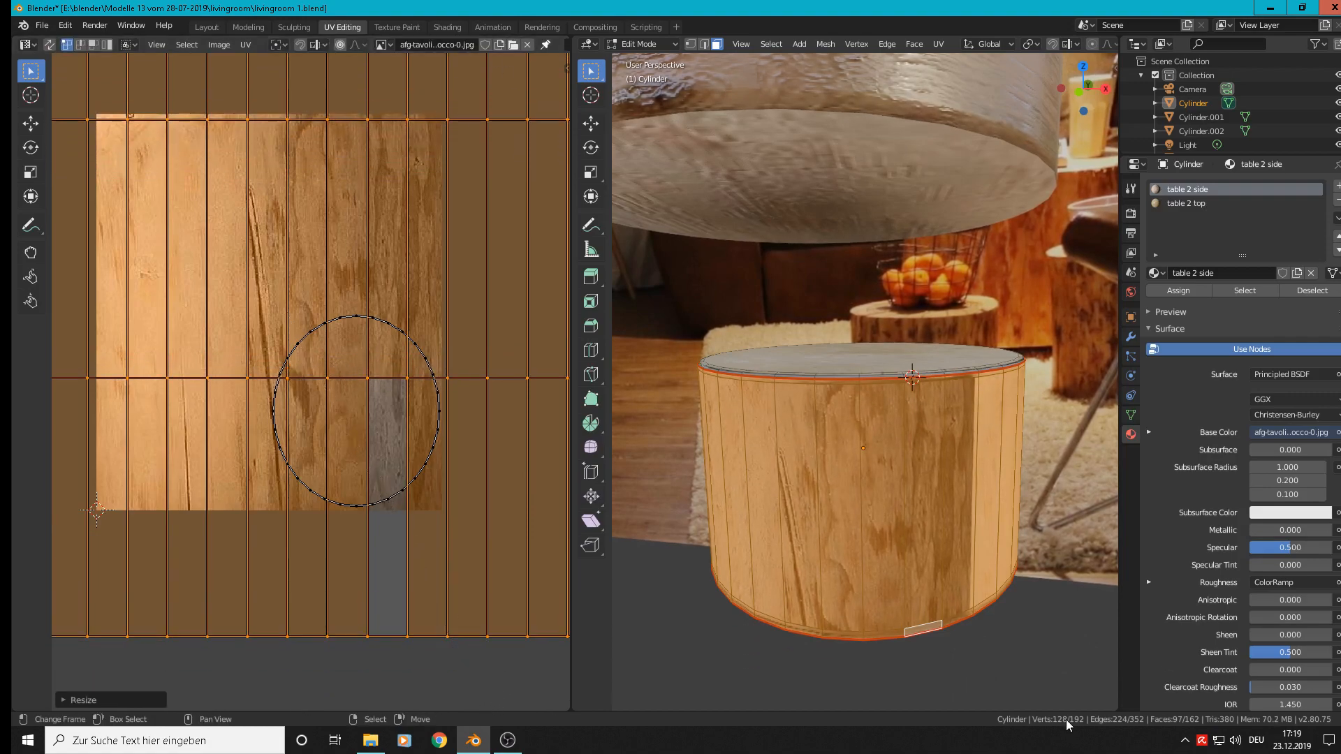
- Check the short cylinder's side for a texture seam, narrow its side UV island horizontally to under half its width, and leave mesh editing
middle_drag(856, 497, 717, 501)
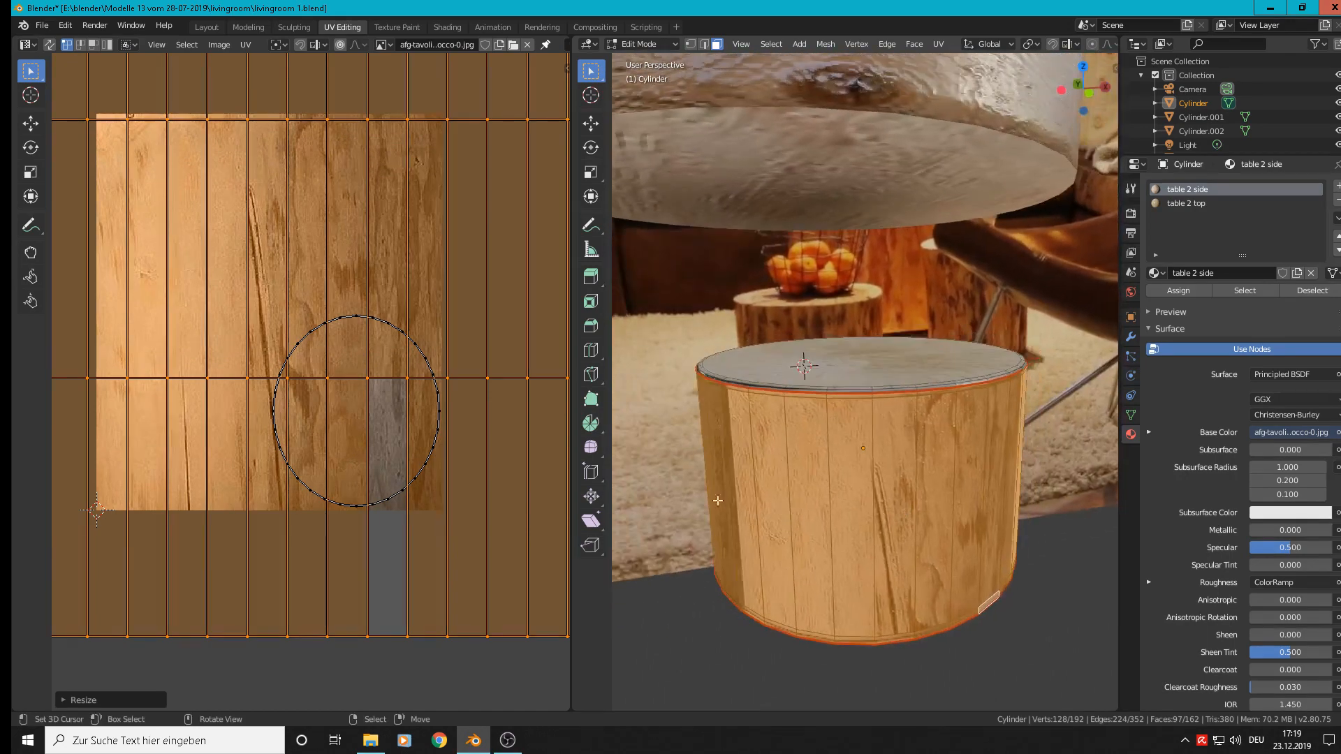
middle_drag(734, 441, 800, 482)
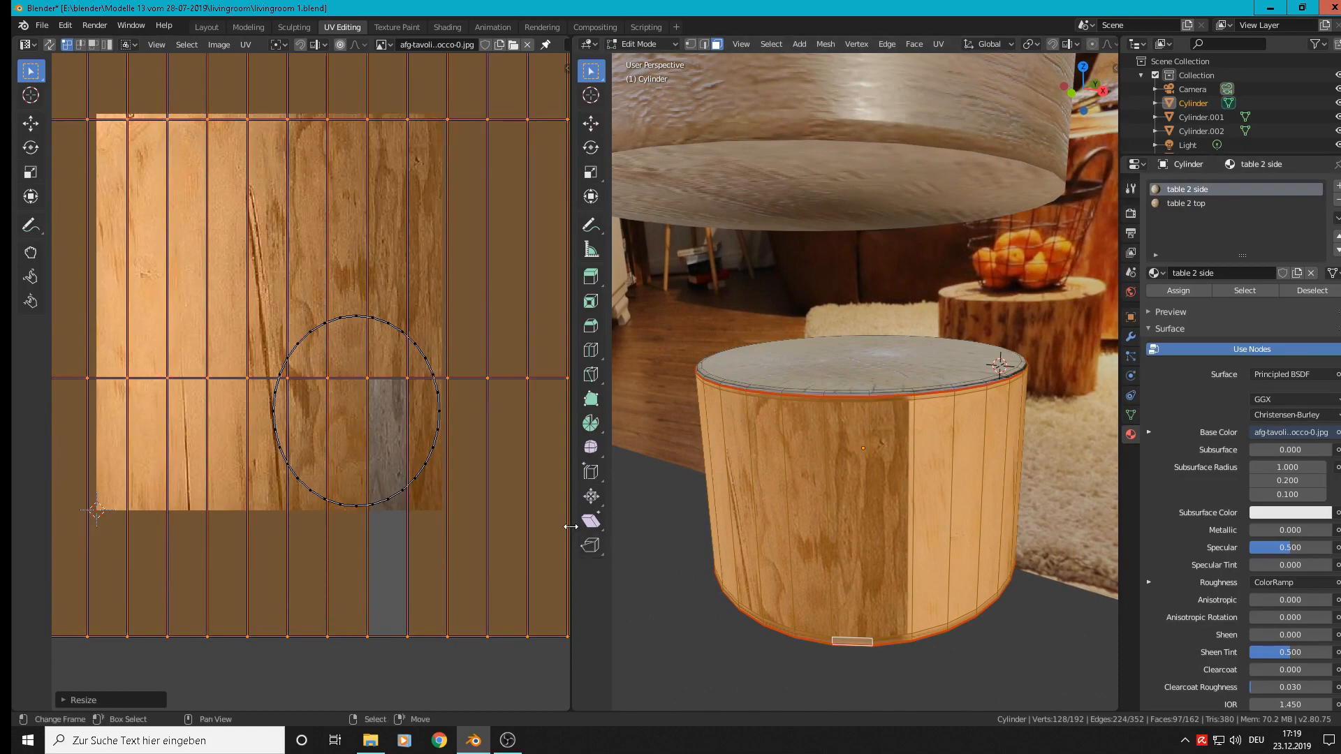
middle_drag(950, 419, 1006, 489)
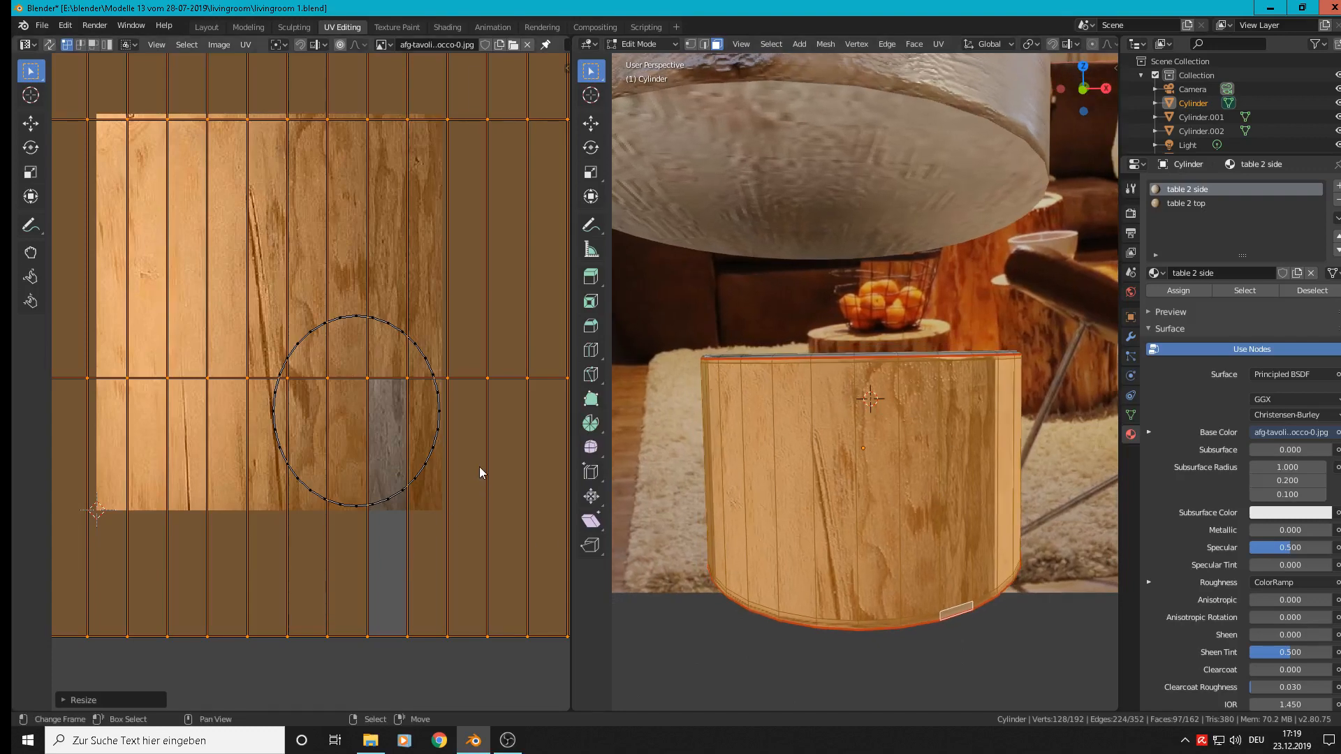
key(s)
key(x)
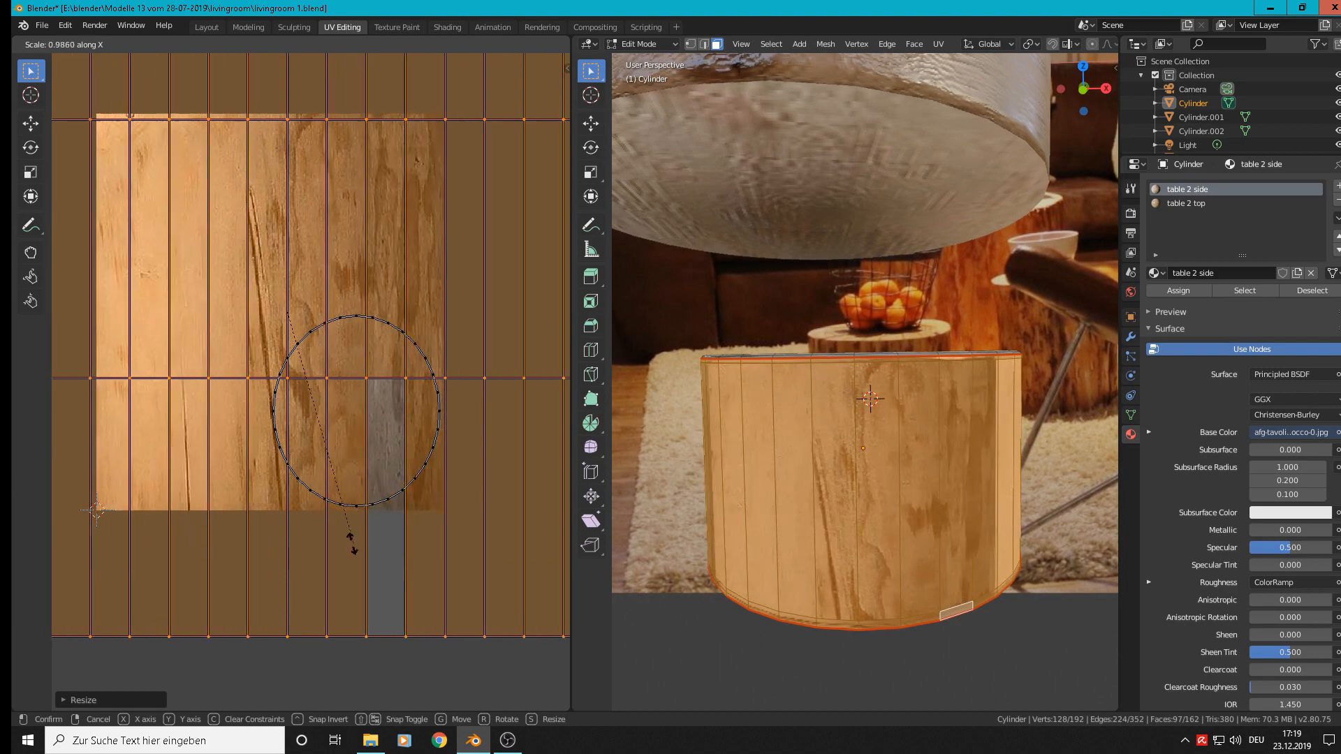
click(316, 424)
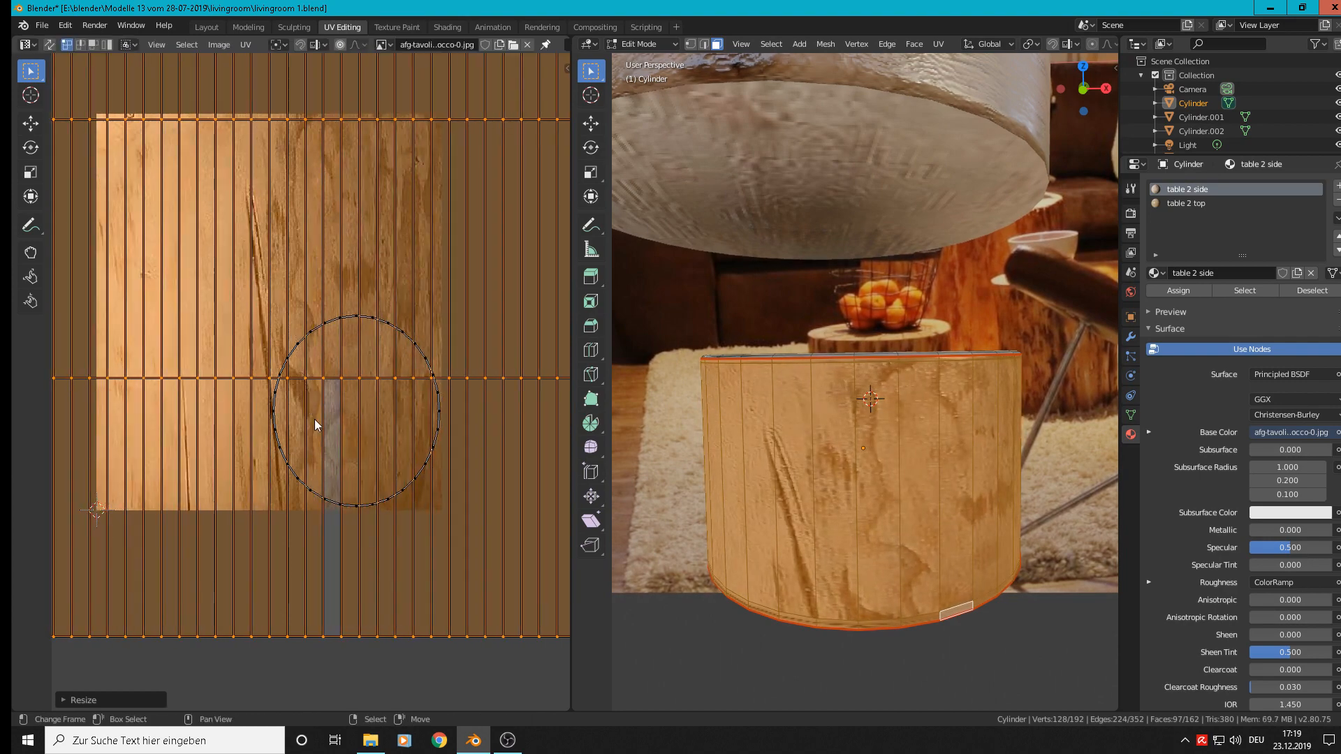
scroll(927, 498, down, 2)
middle_drag(925, 504, 766, 485)
key(Tab)
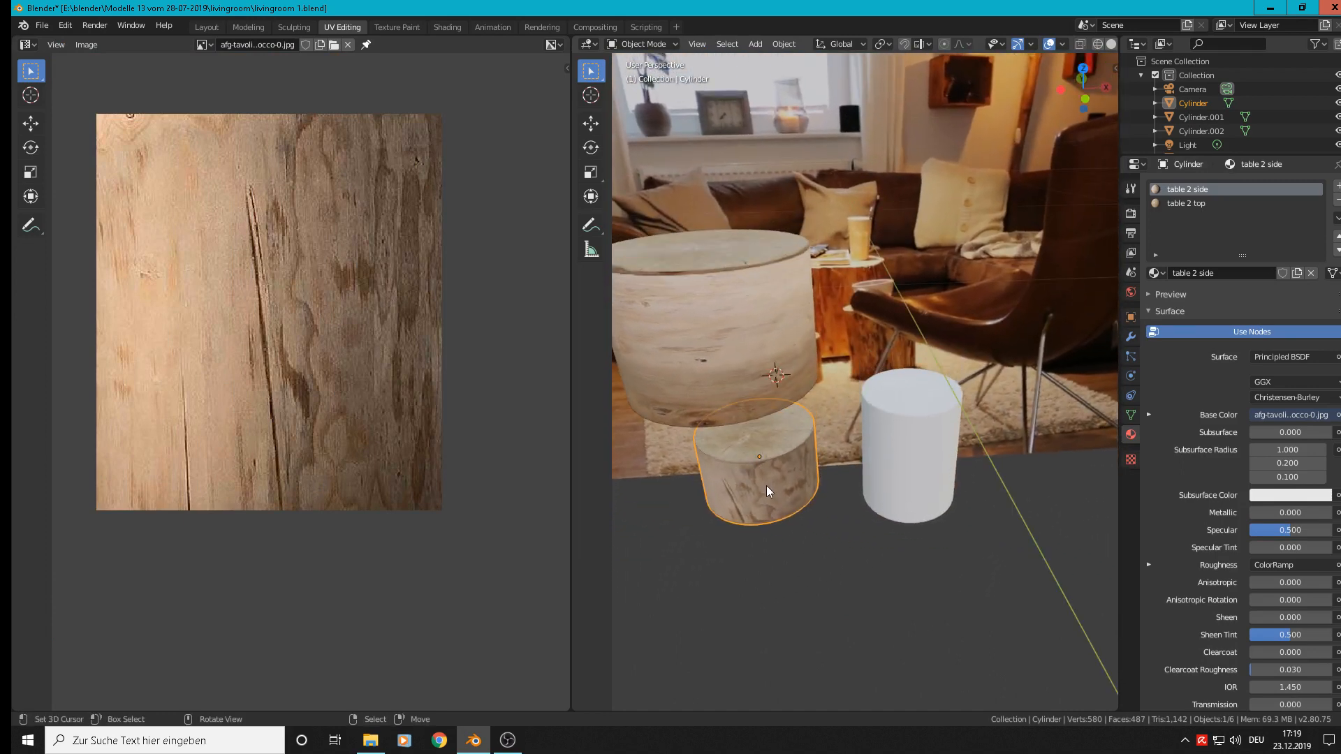
- Give the untextured tall cylinder its own copy of the "table 2 top" material and name it "table 3 top"
scroll(767, 484, up, 2)
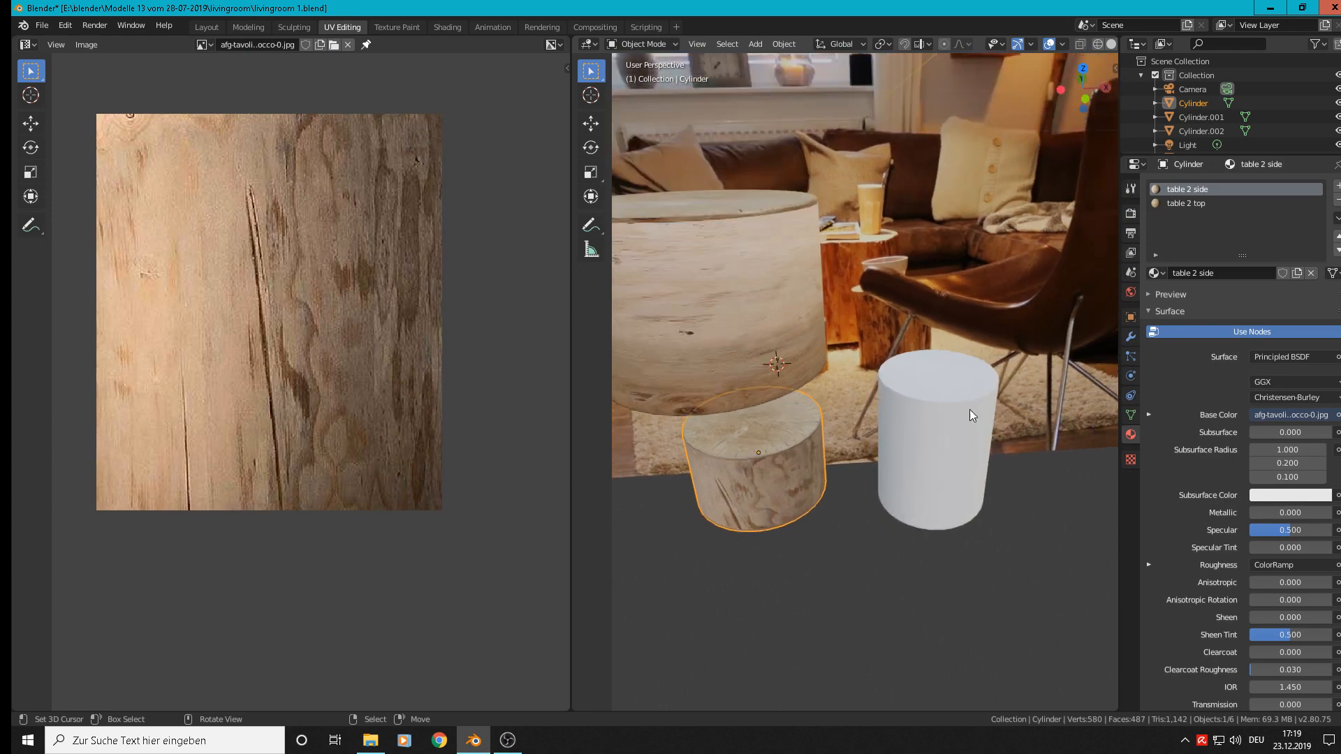
click(971, 447)
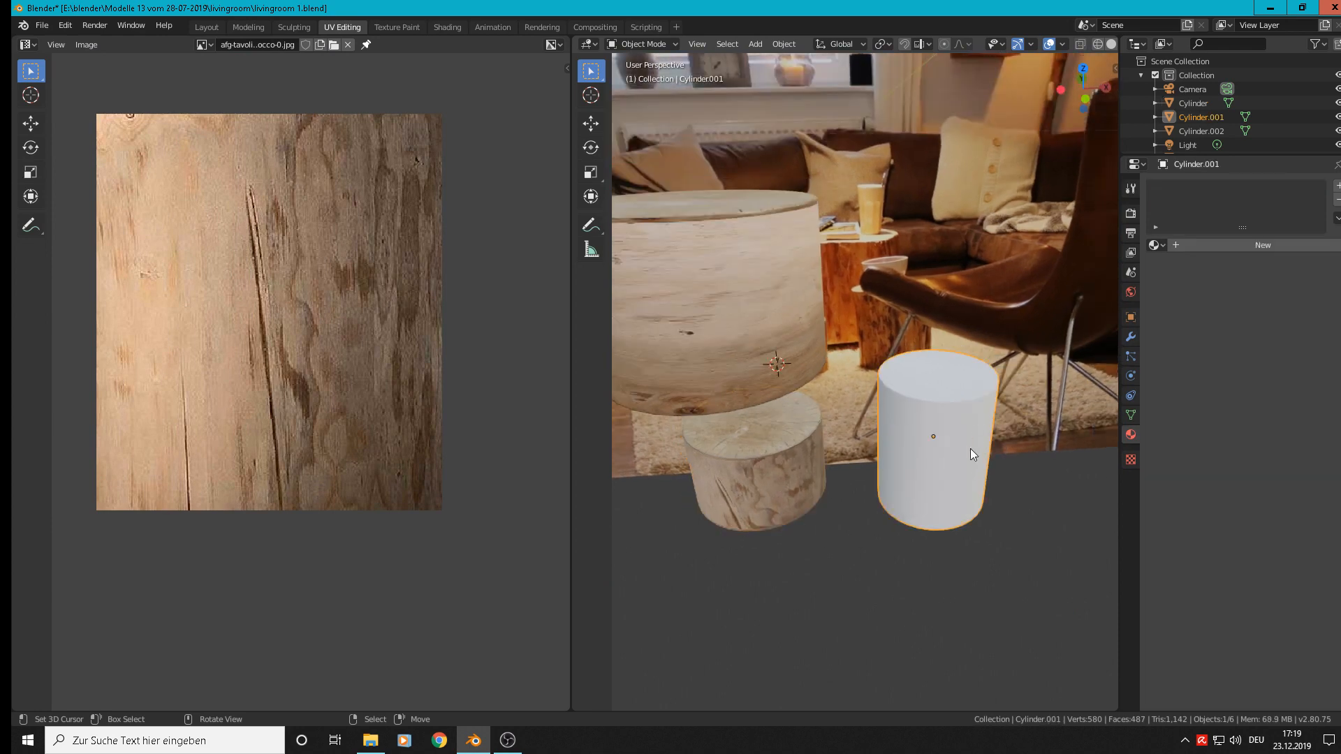
click(1156, 246)
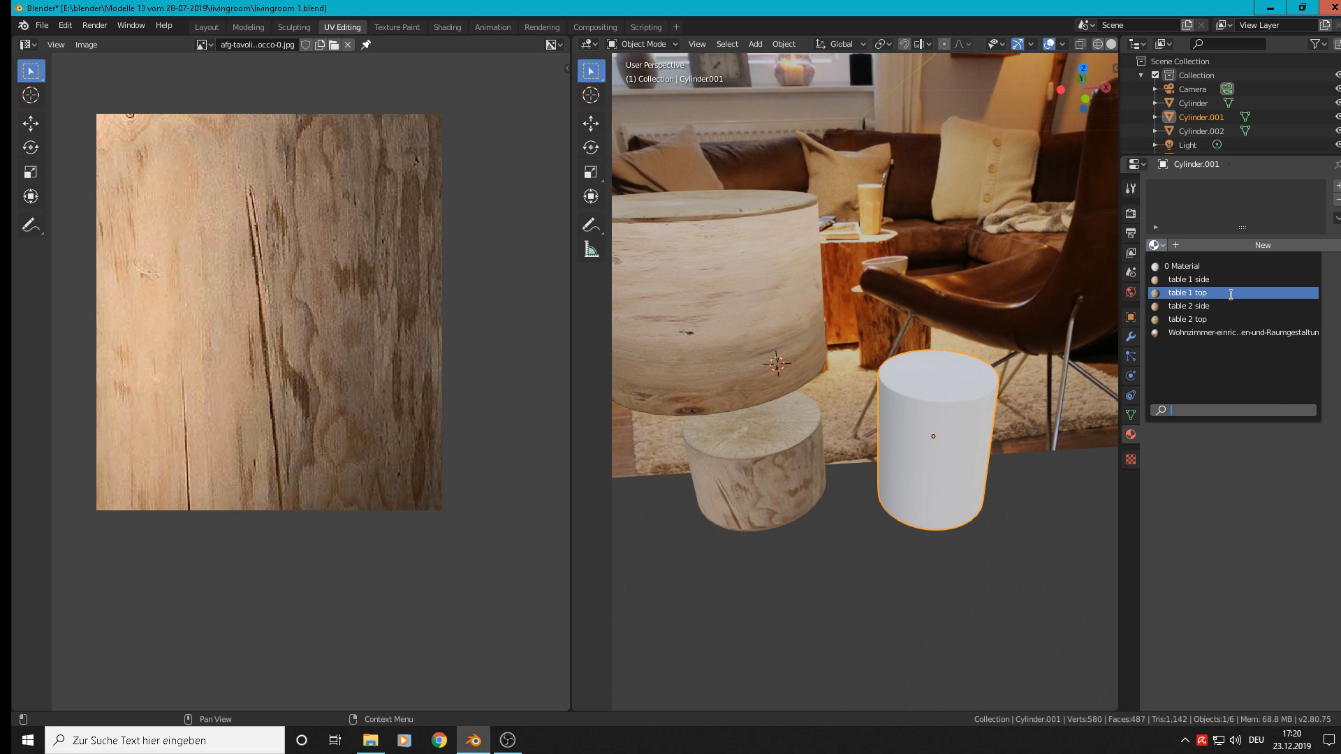
click(1213, 320)
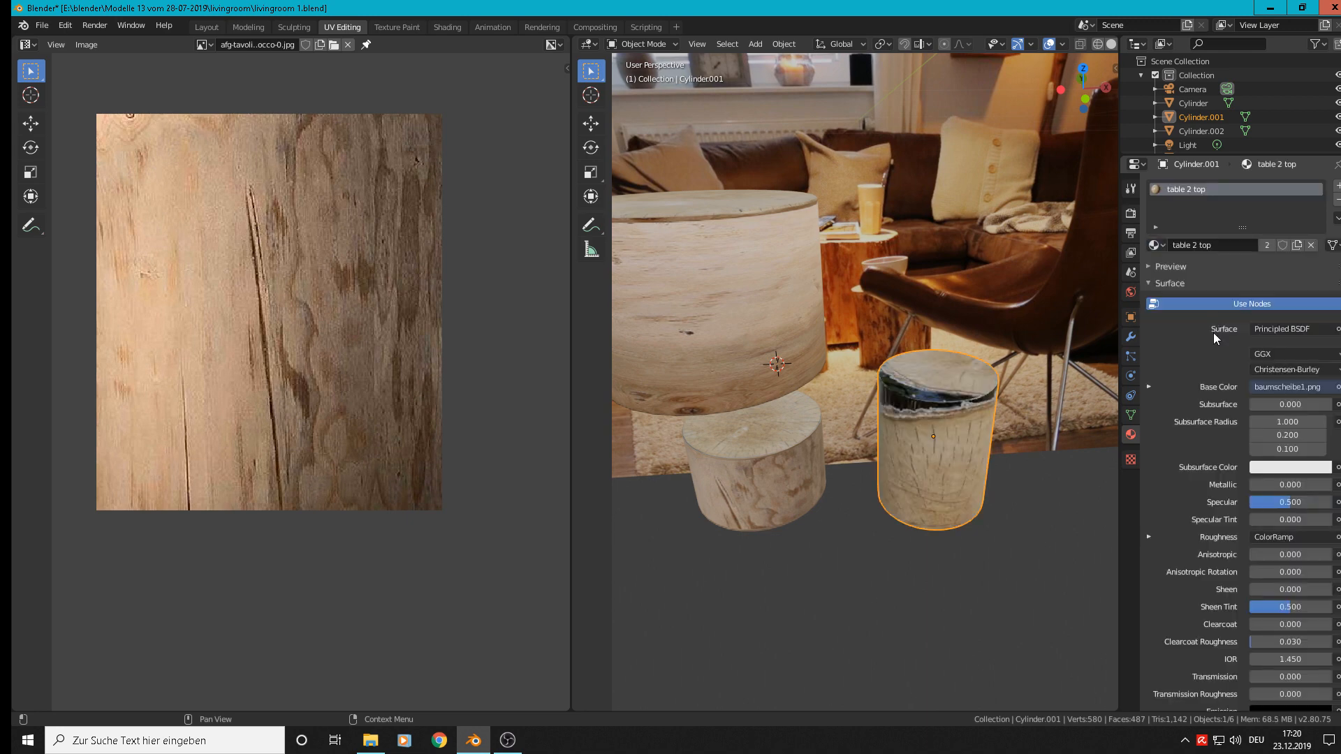
click(1268, 245)
click(1229, 246)
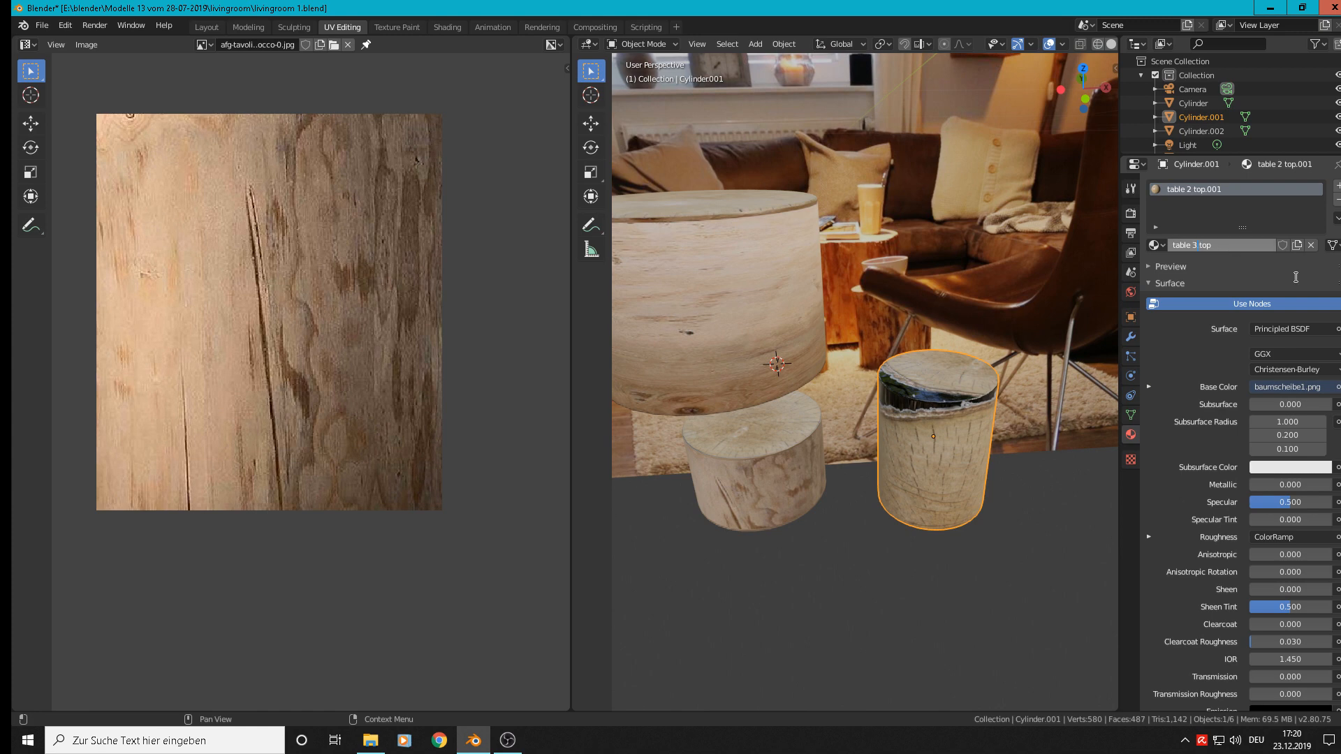
key(Return)
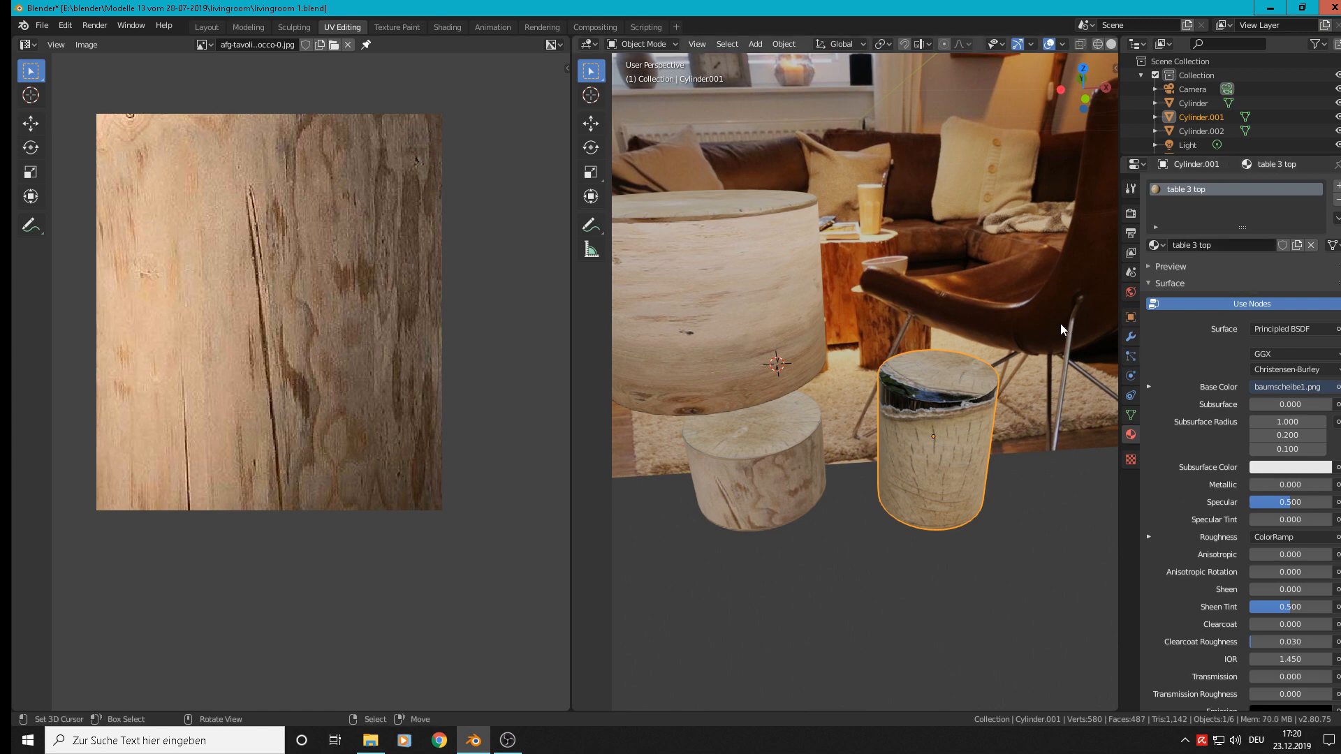
- Add a second material slot holding an independent copy of "table 2 side" and name it "table 3 side"
click(1337, 186)
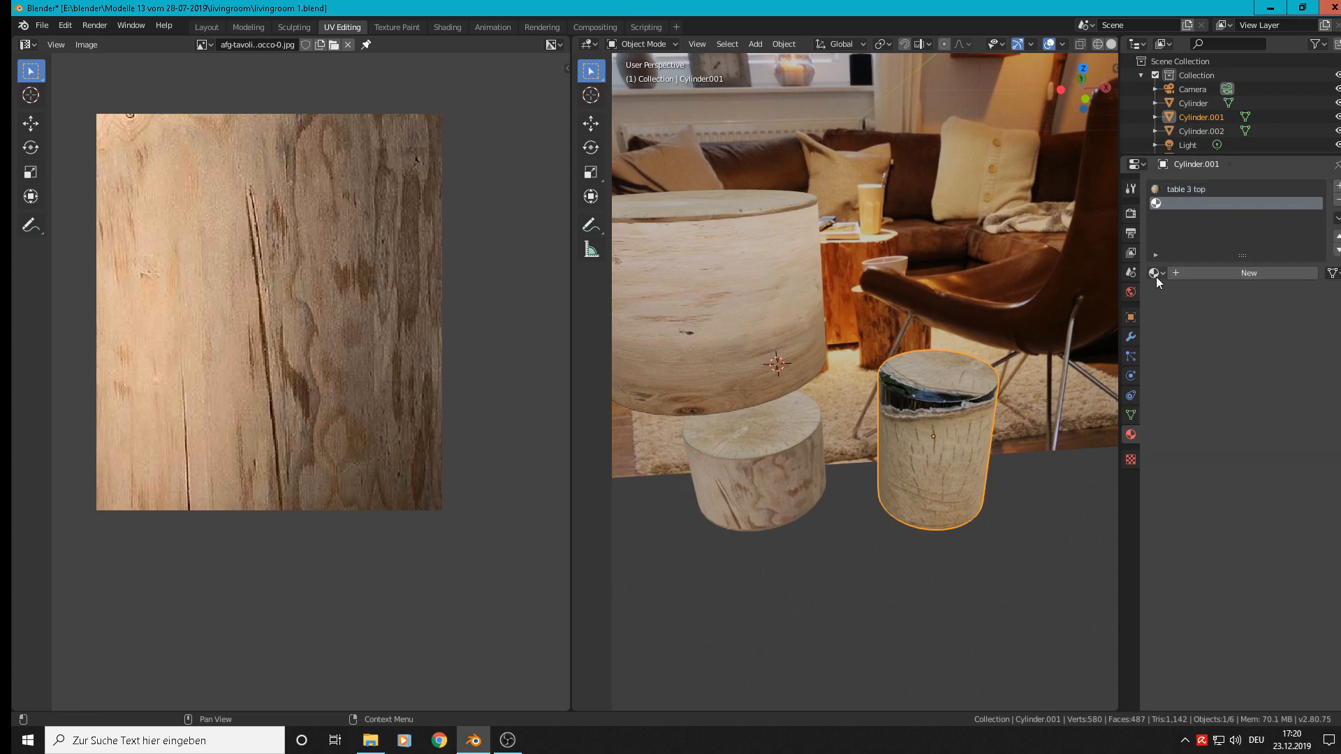
click(1154, 274)
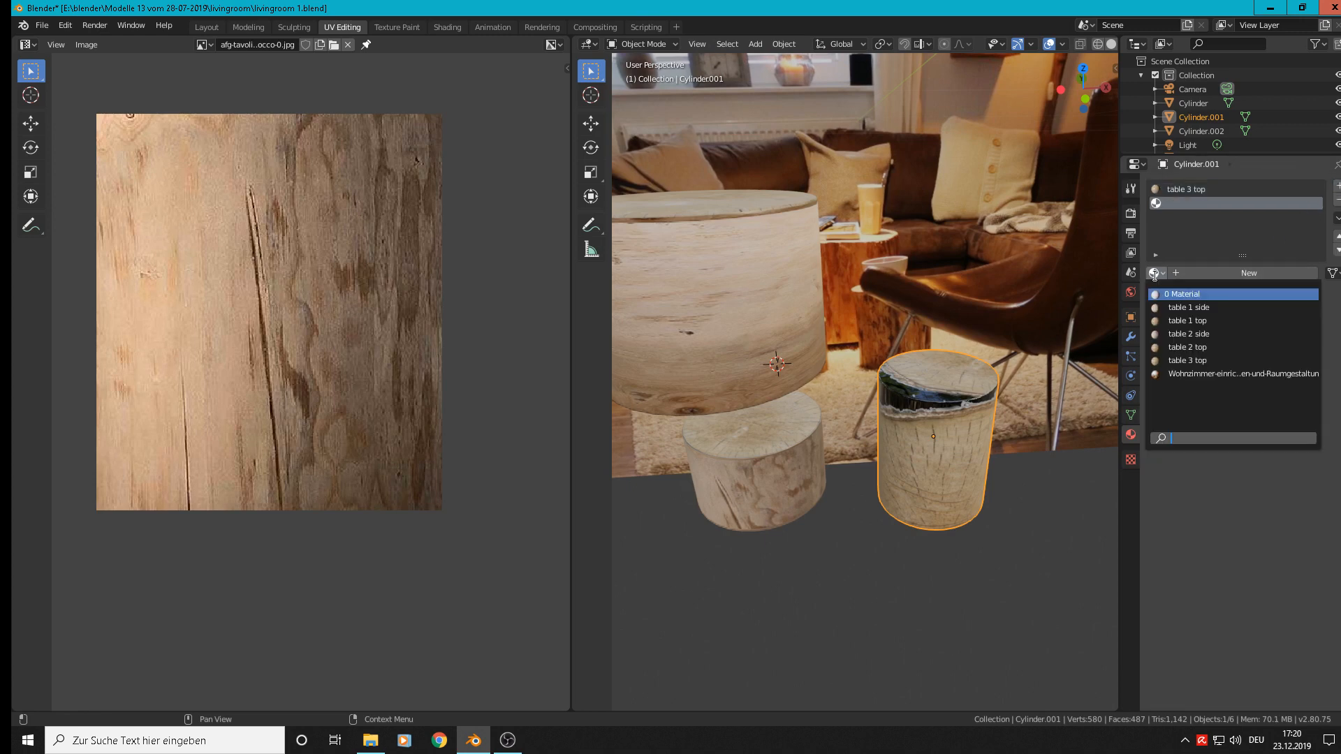
click(1216, 336)
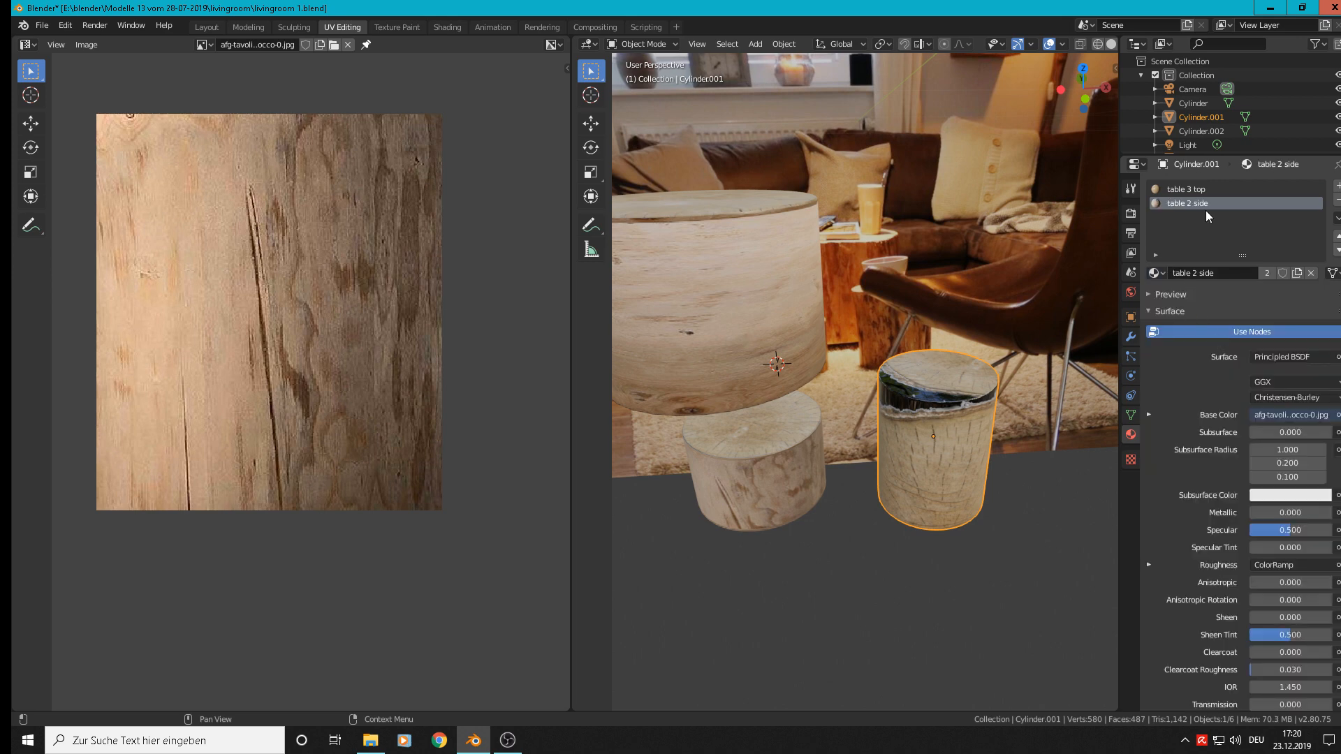
click(1268, 274)
double_click(1247, 273)
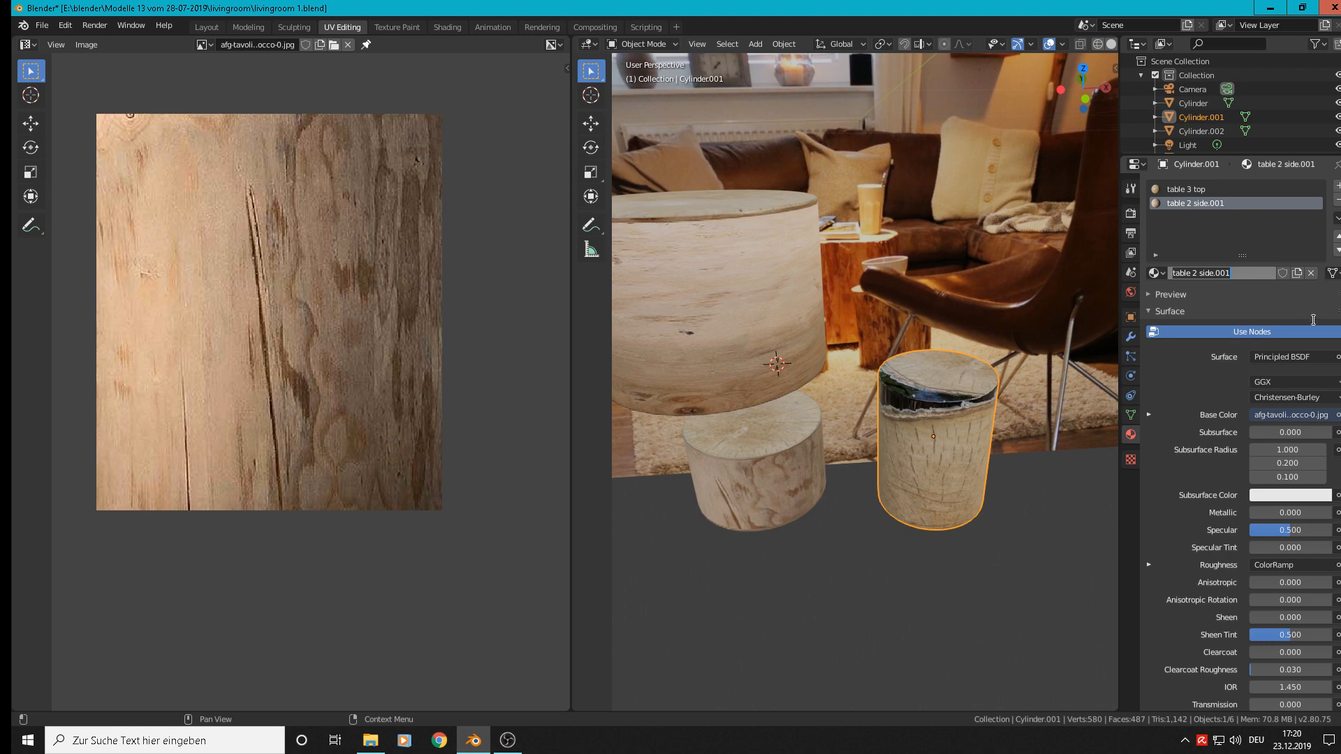
click(1241, 273)
key(Return)
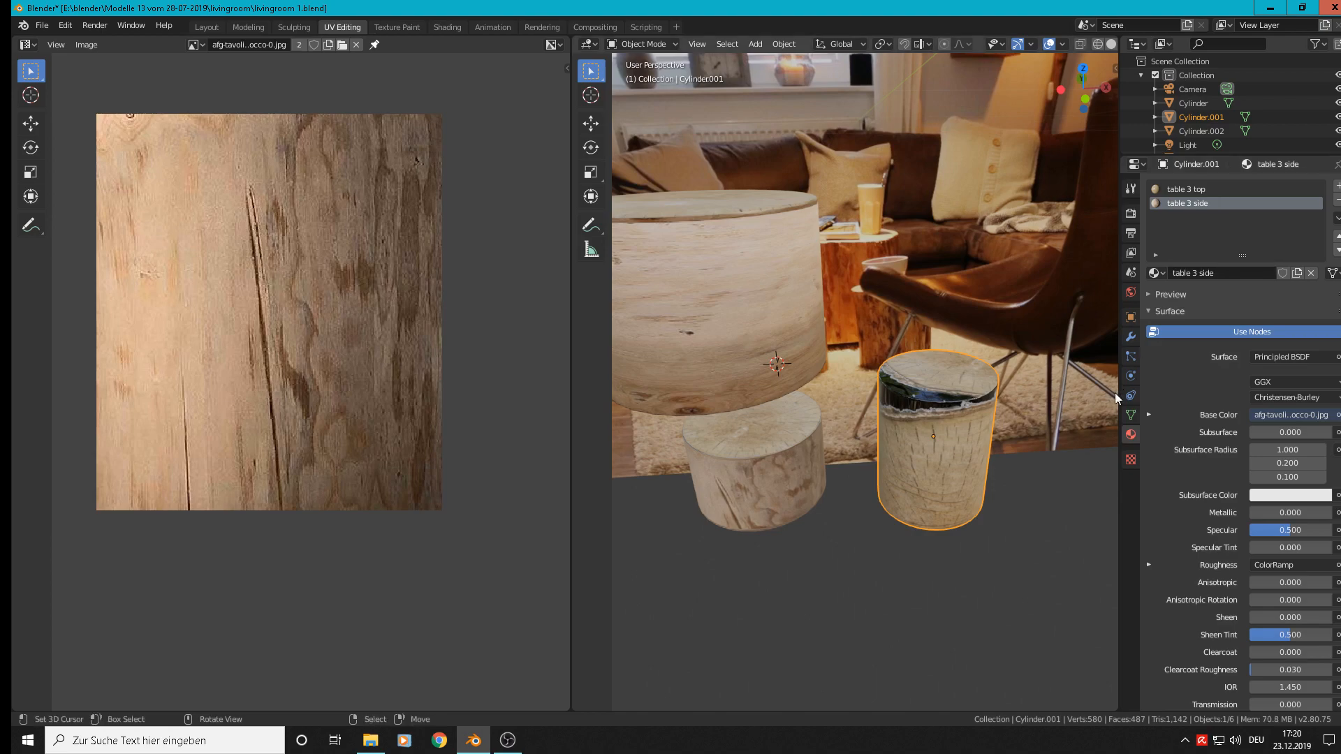
- Select the tall cylinder's top face with its surrounding rim faces and assign them the "table 3 top" material
scroll(932, 415, up, 3)
key(Tab)
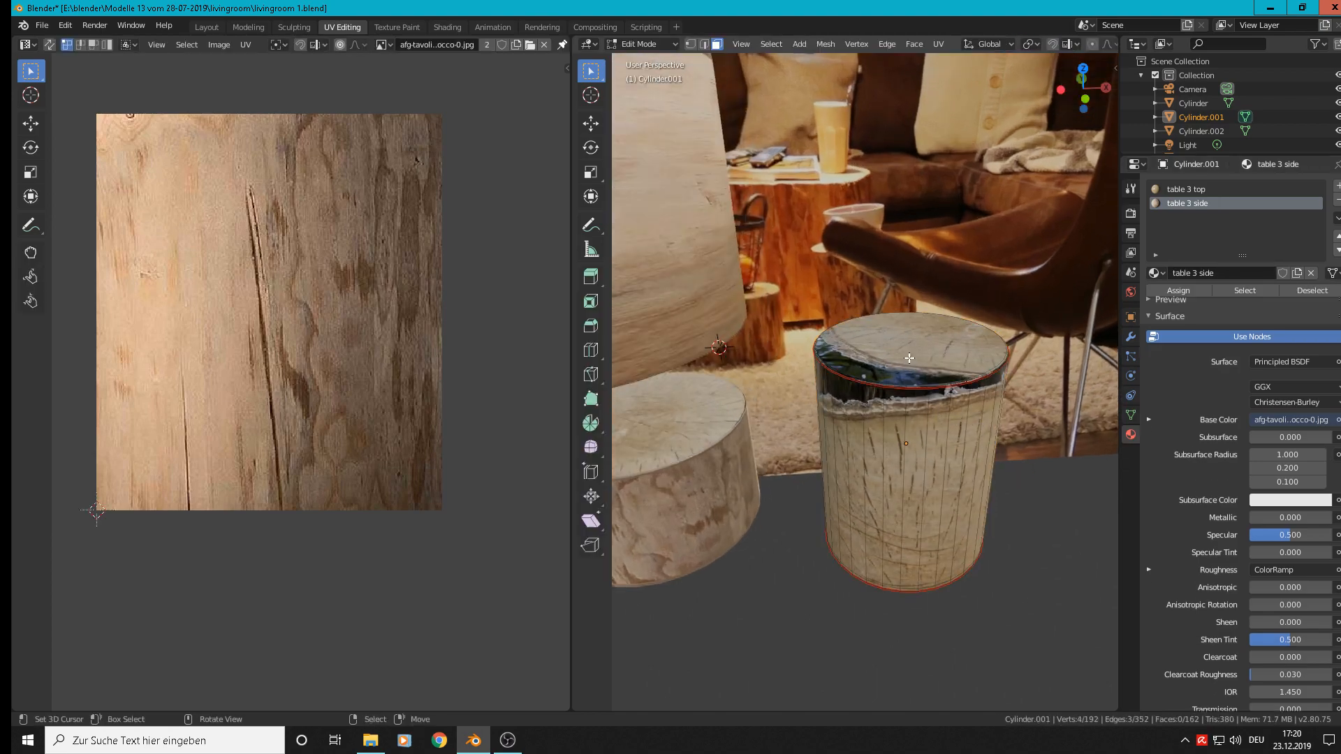
scroll(917, 368, up, 2)
click(918, 368)
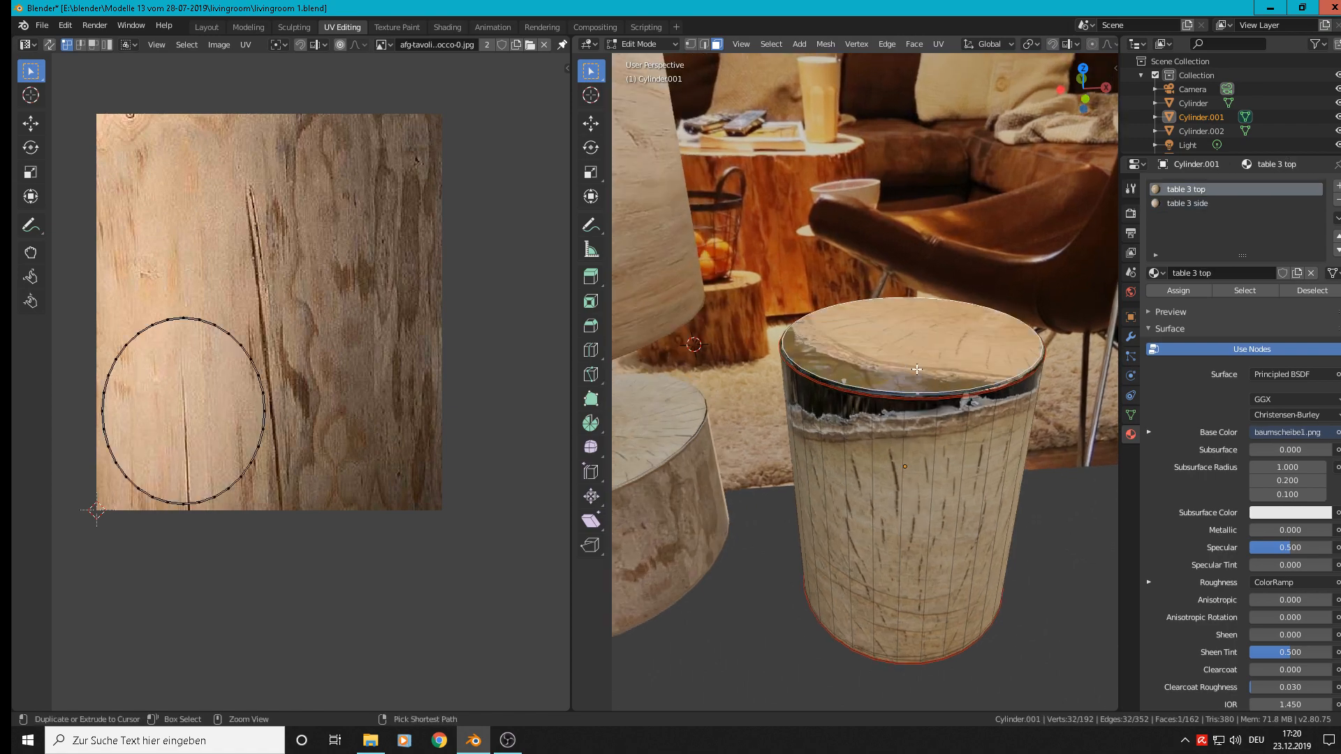
key(ctrl+KP_Add)
key(ctrl+KP_Add)
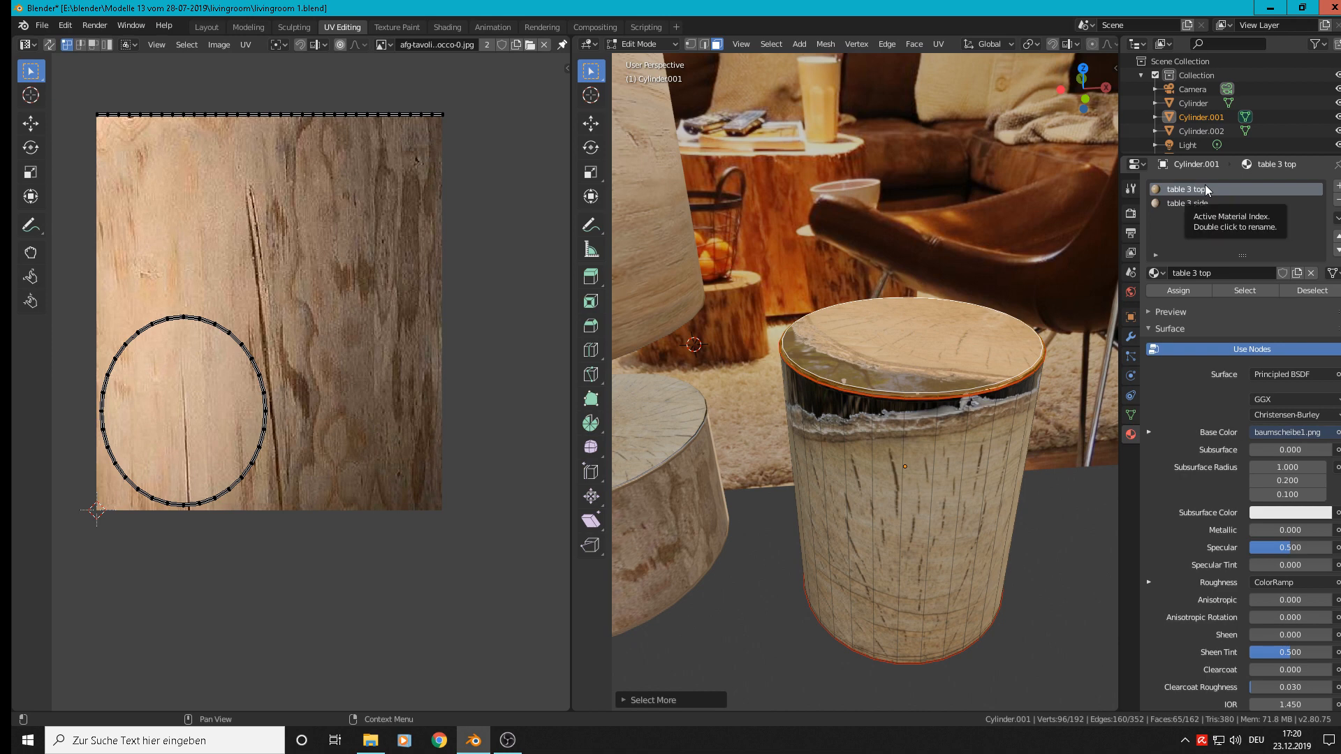
click(1178, 290)
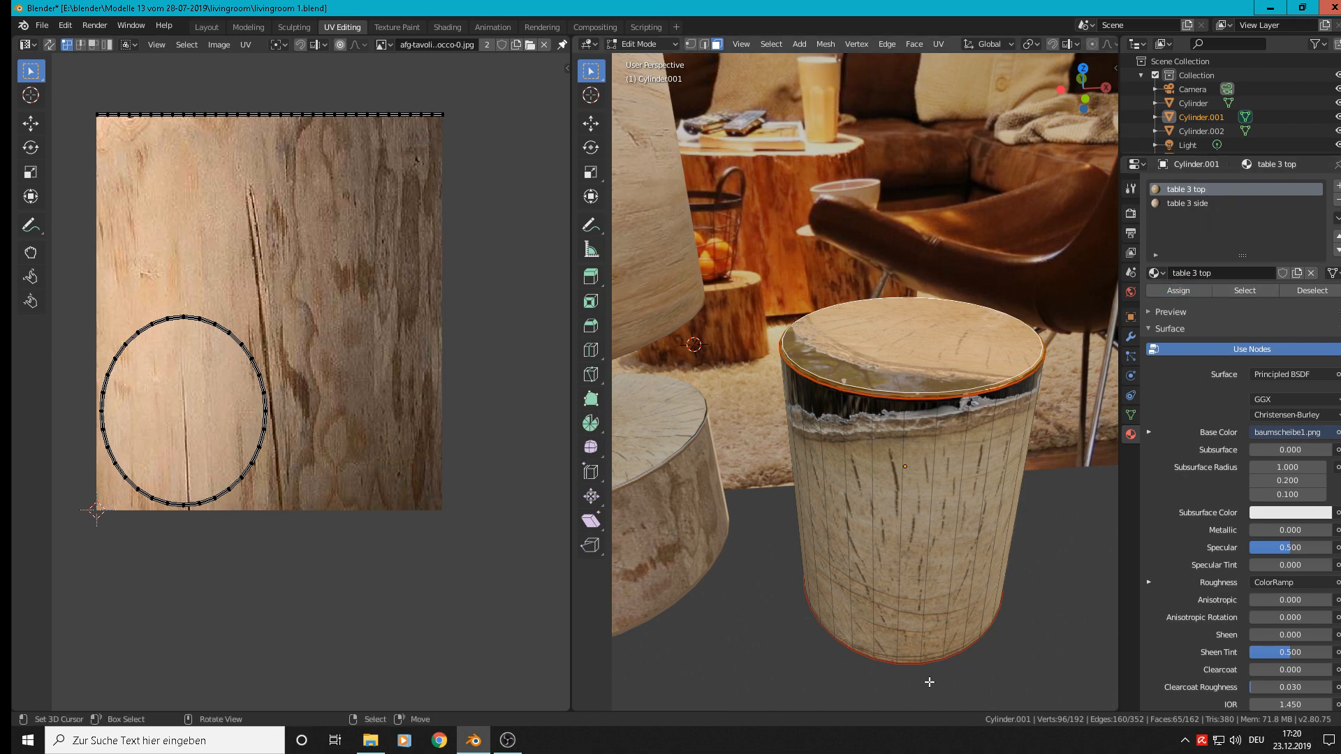
- Select the tall cylinder's side faces with the adjoining edge loops and assign them the "table 3 side" material
click(899, 663)
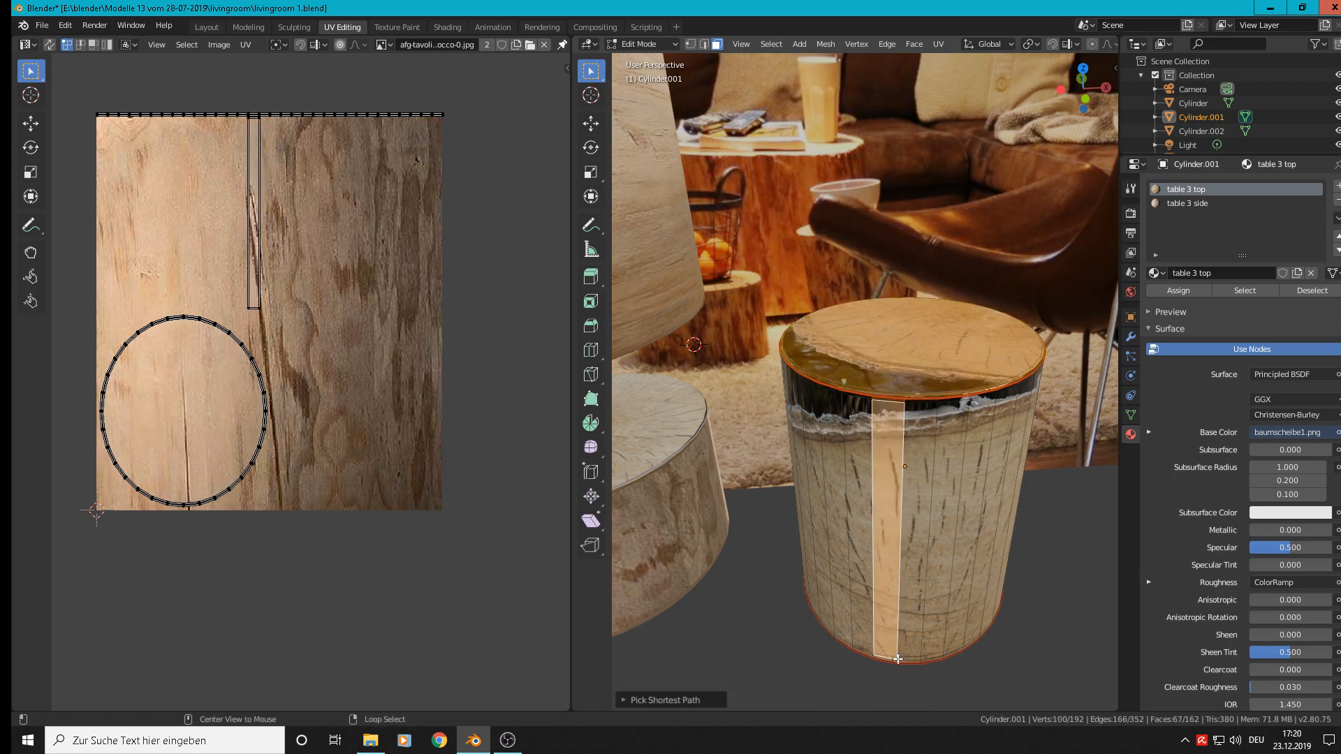
alt+click(898, 658)
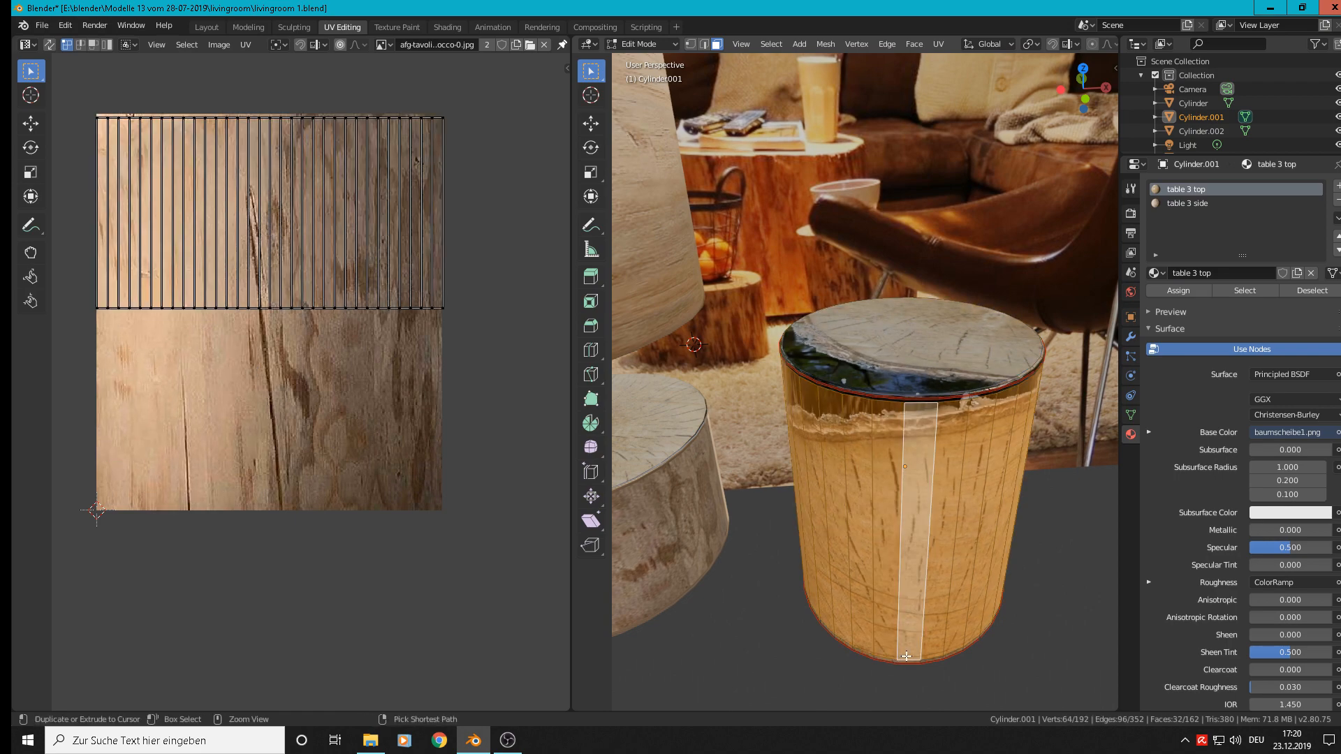
key(ctrl+KP_Add)
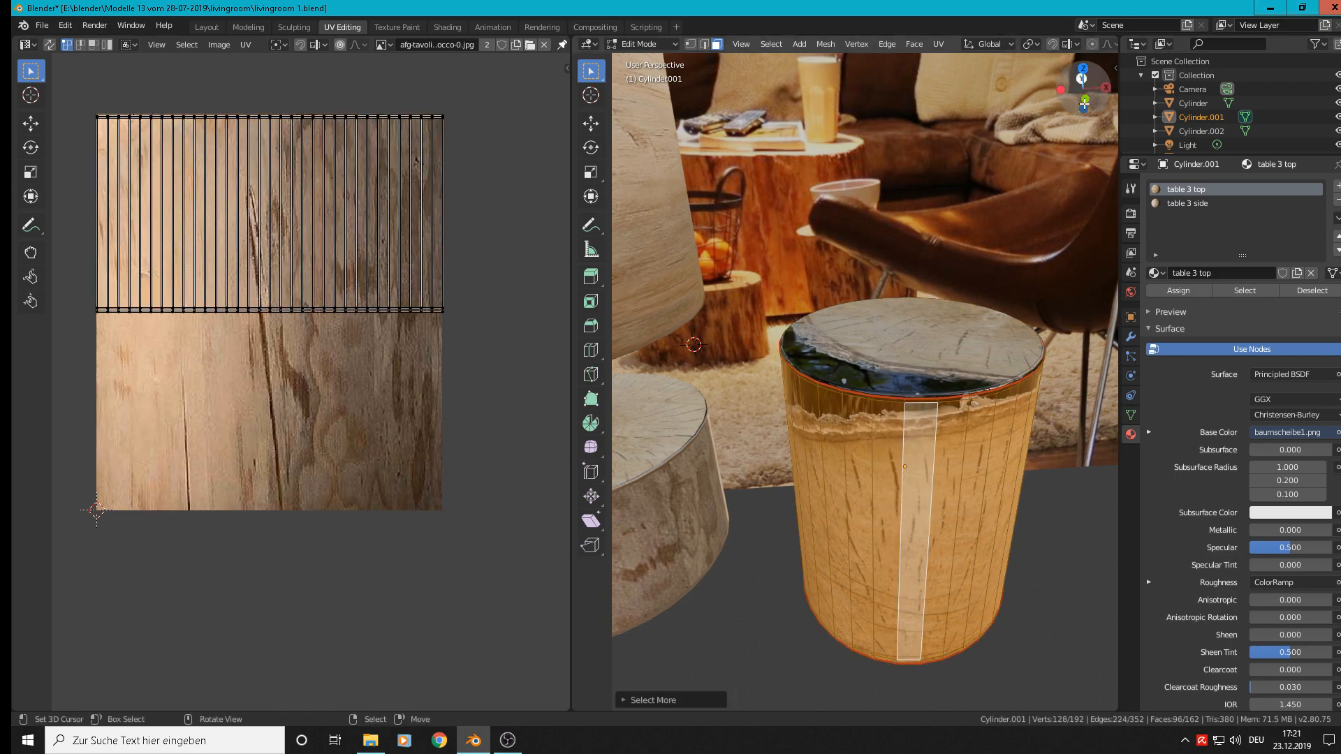
click(1197, 203)
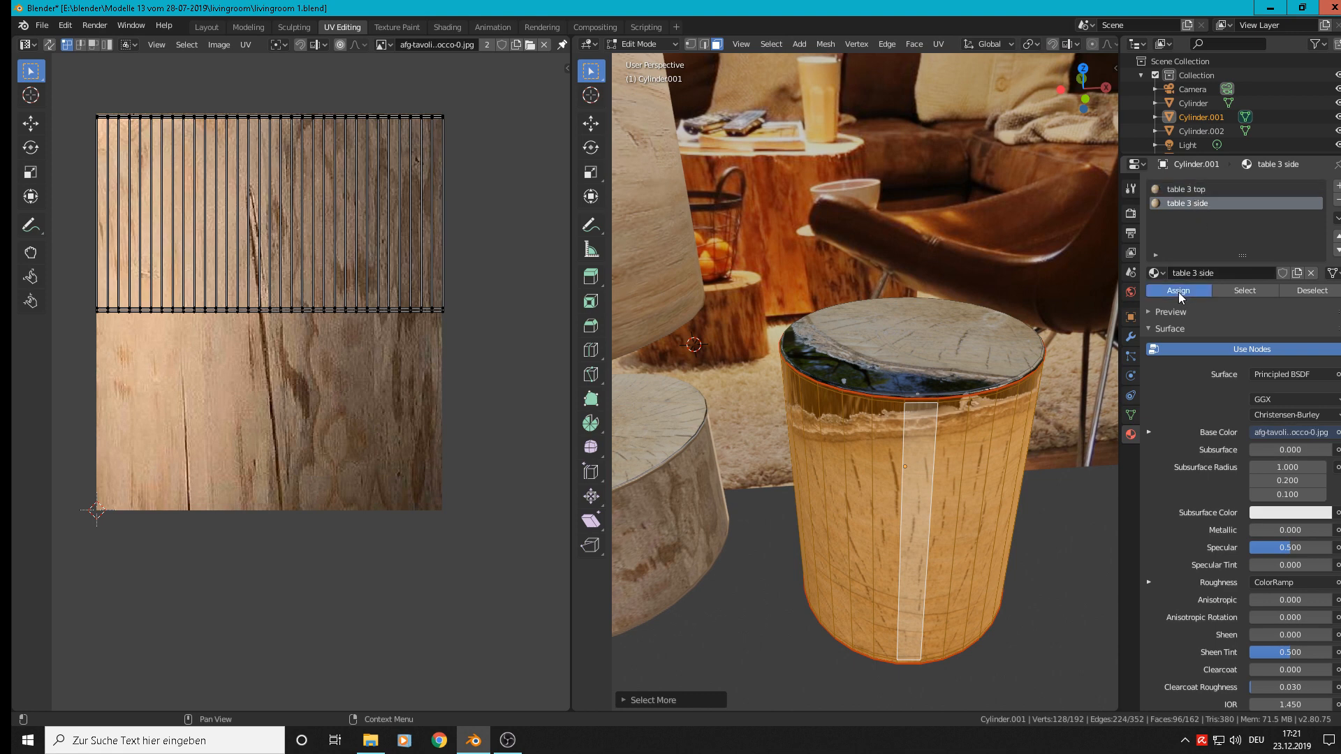
click(1179, 292)
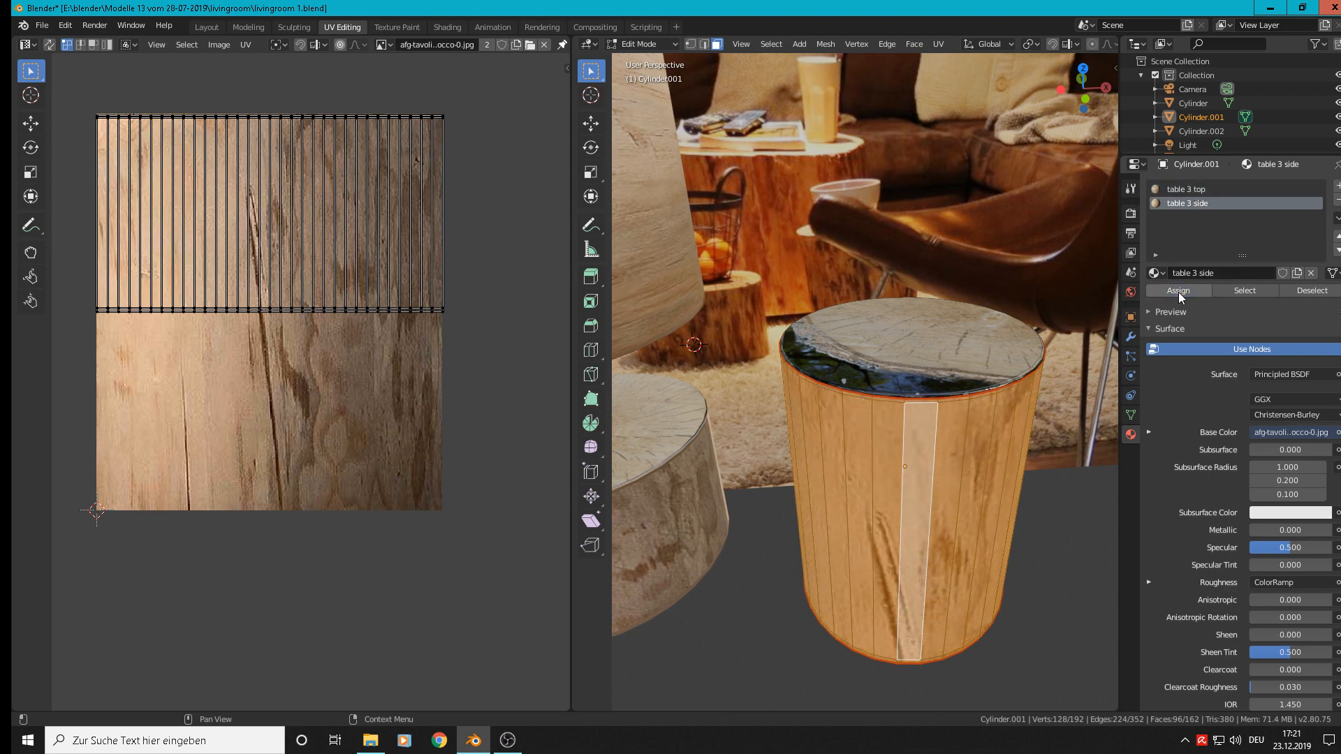
- Select the tall cylinder's top face and rim, select its circular UV island, and show baumscheibe1.png behind the UVs
click(926, 352)
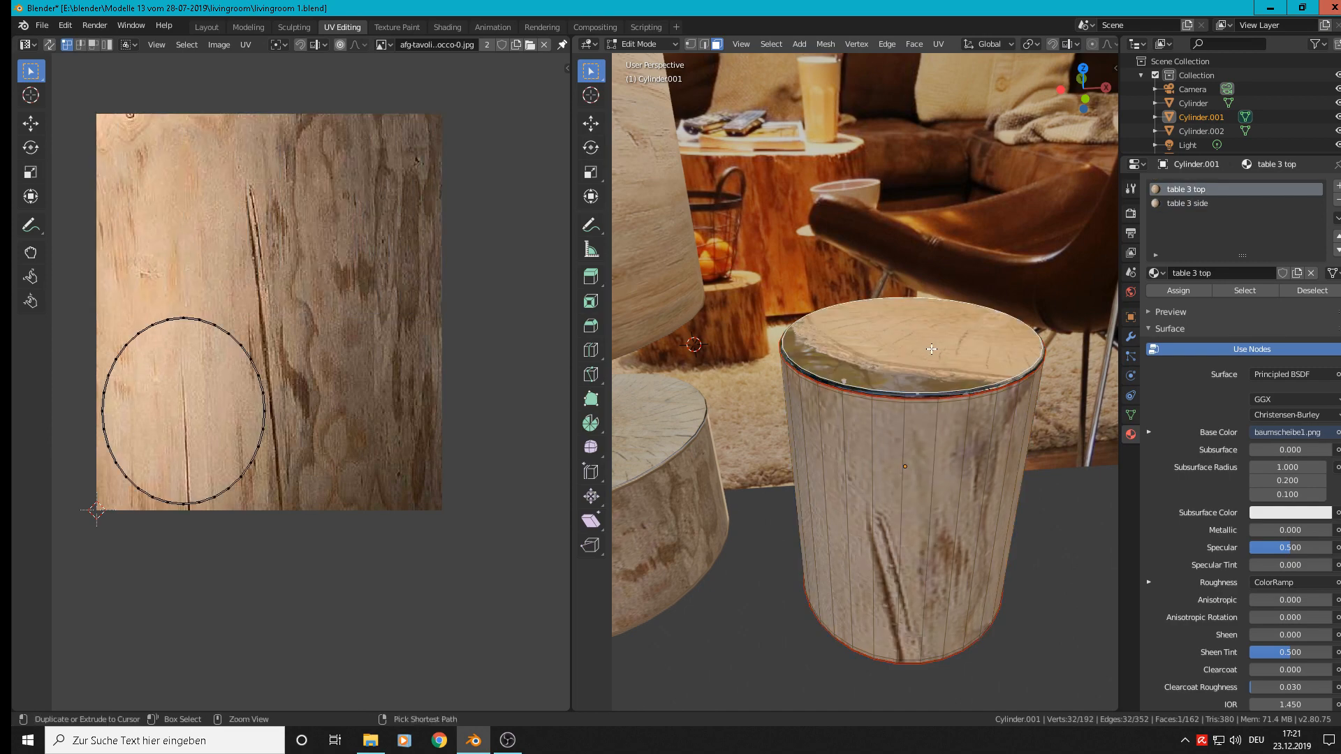
key(ctrl+KP_Add)
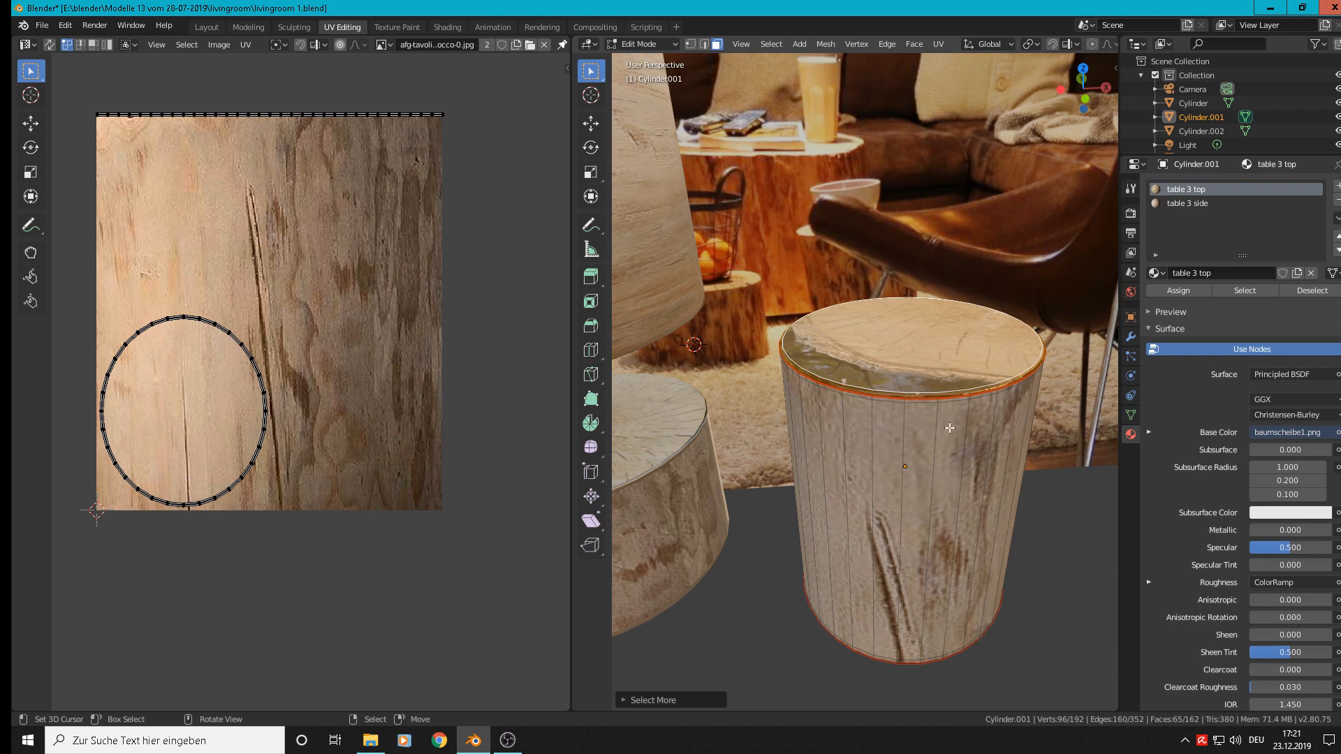
scroll(932, 349, up, 5)
scroll(932, 391, down, 5)
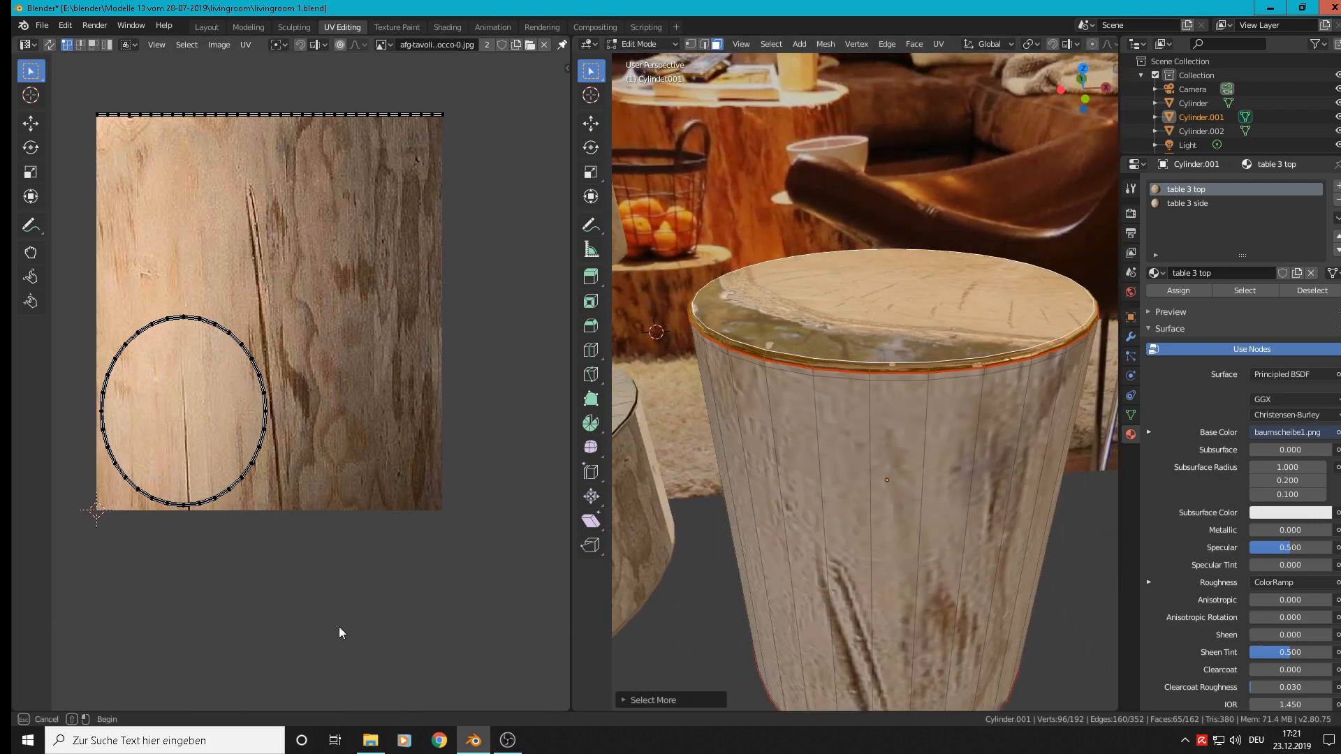
drag(338, 629, 31, 224)
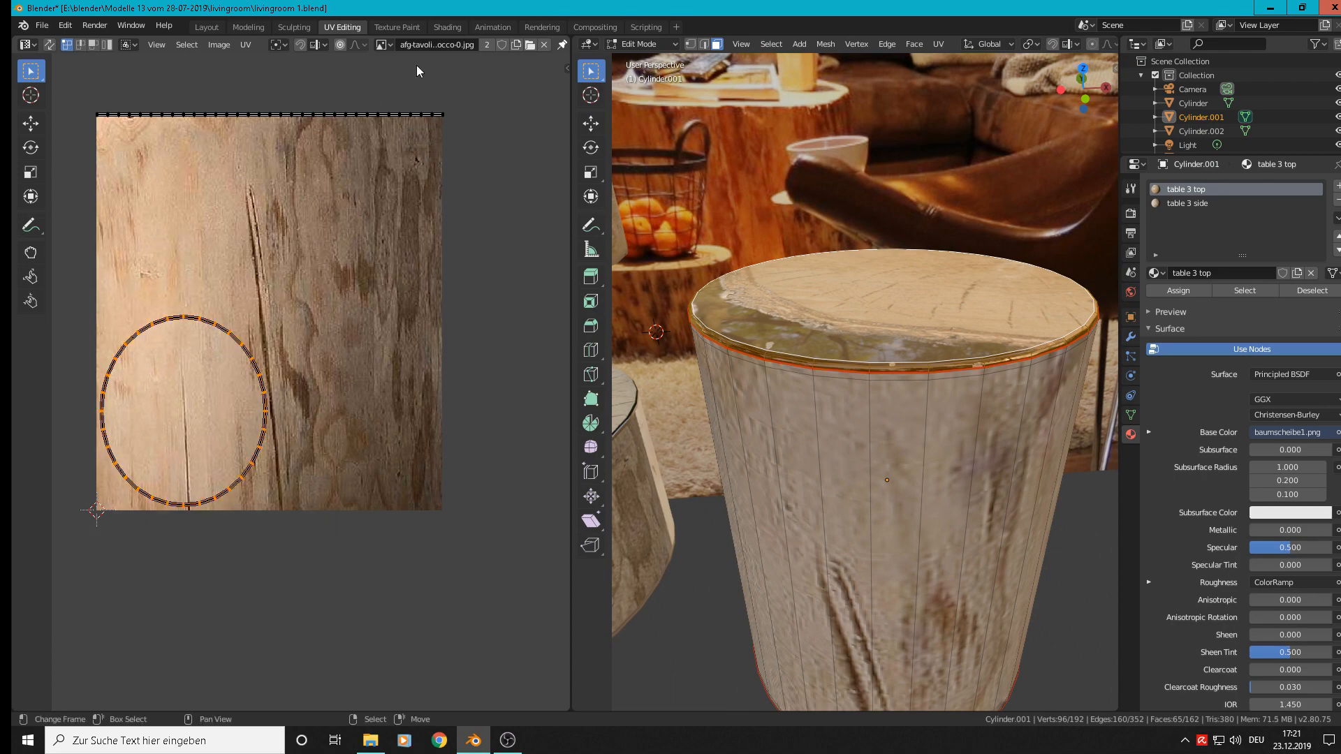
click(384, 44)
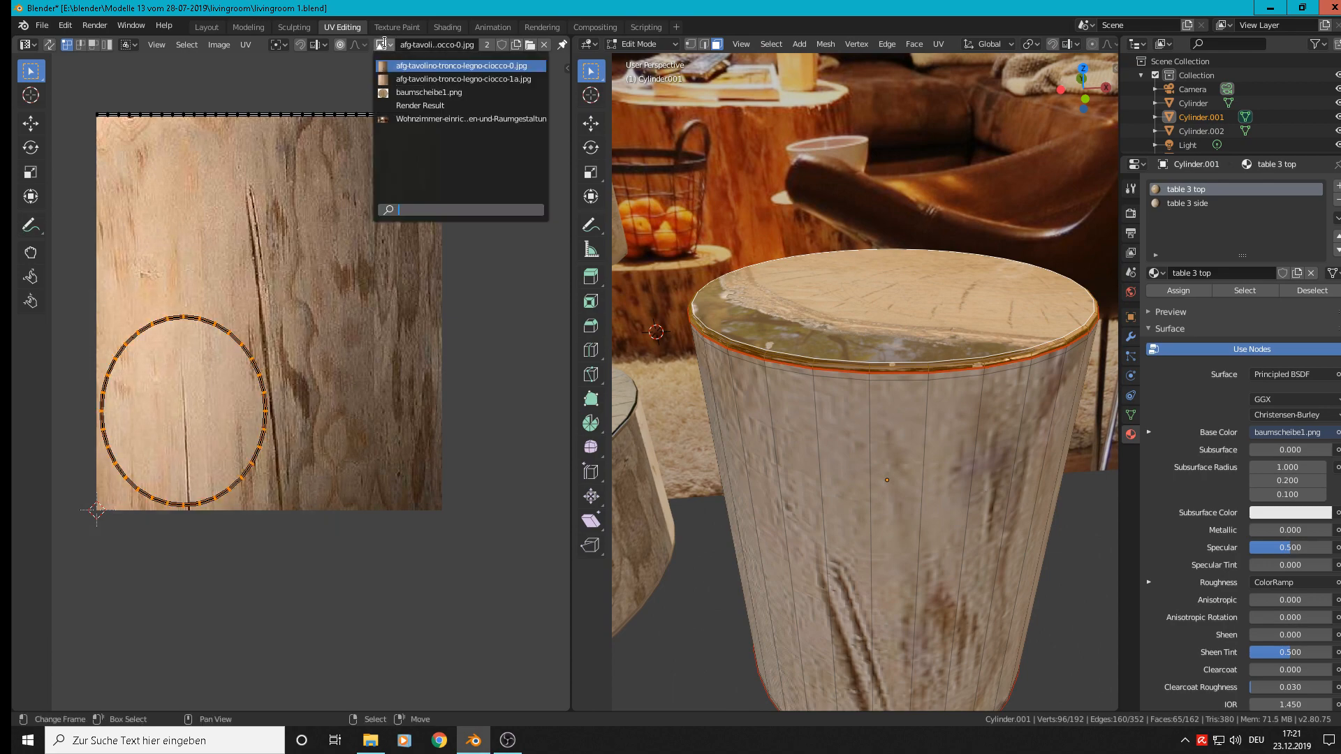
click(422, 91)
scroll(312, 394, down, 4)
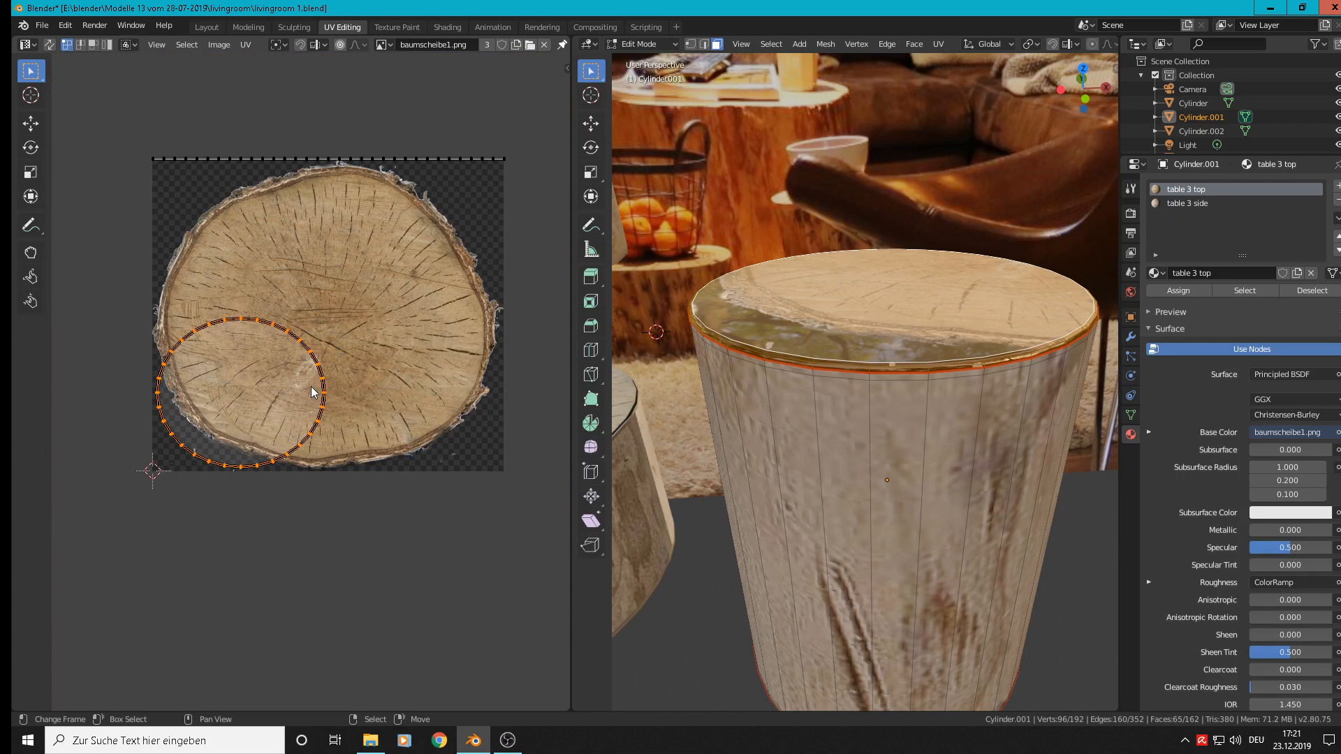
- Centre the circular top UV island on the log slice image and enlarge it to lie just inside the bark
key(g)
click(401, 314)
key(s)
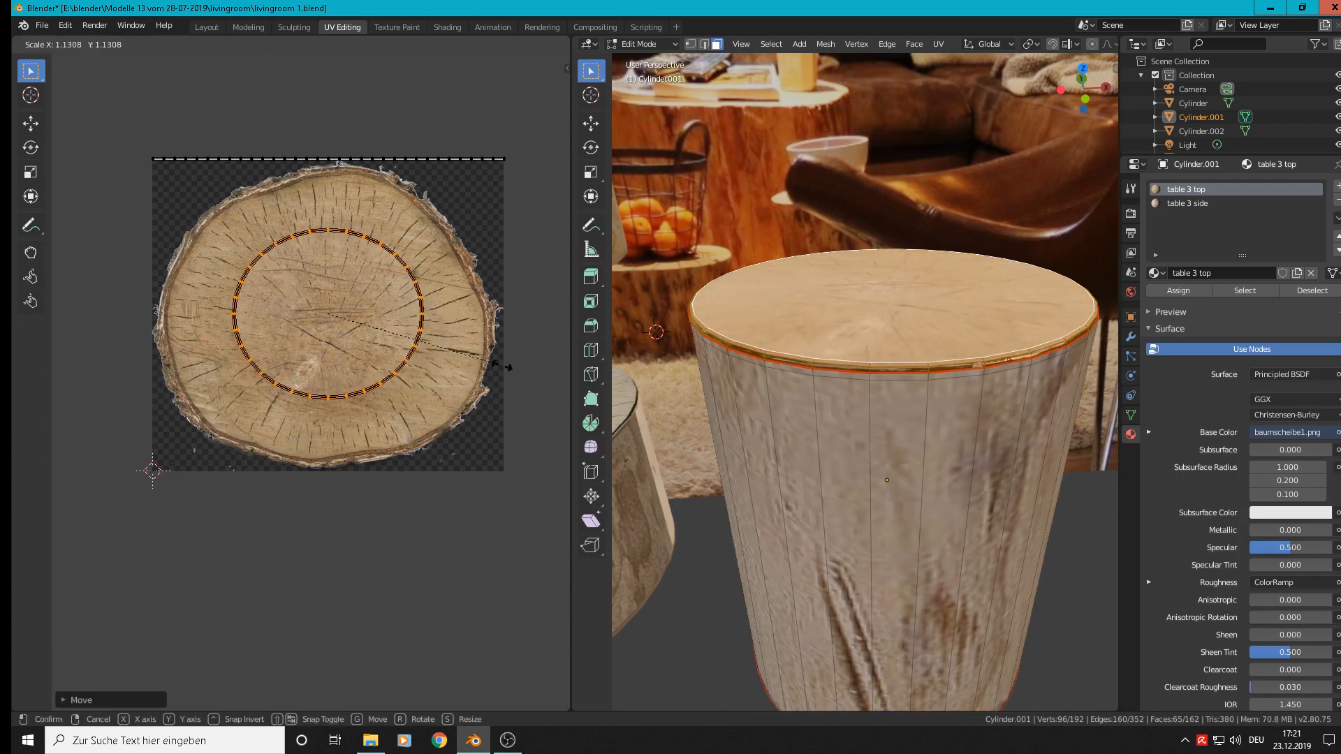
click(61, 398)
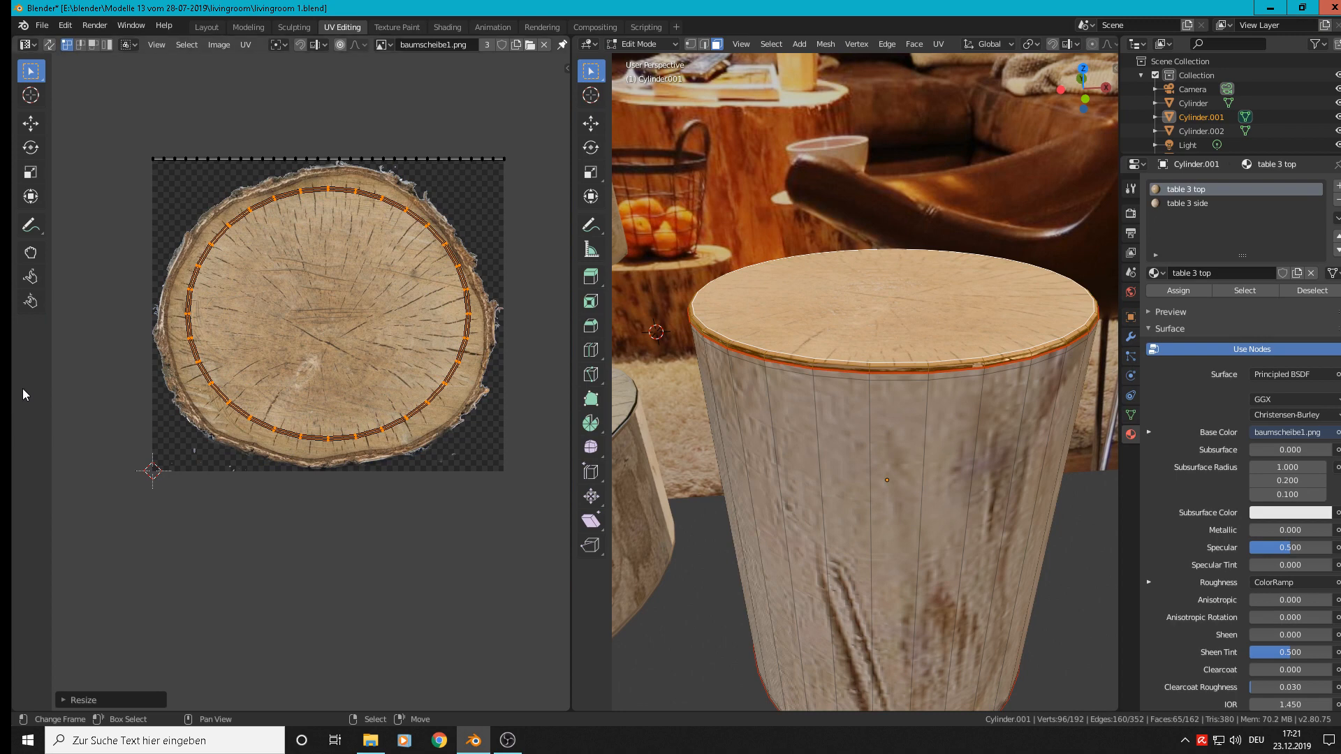
key(g)
click(360, 419)
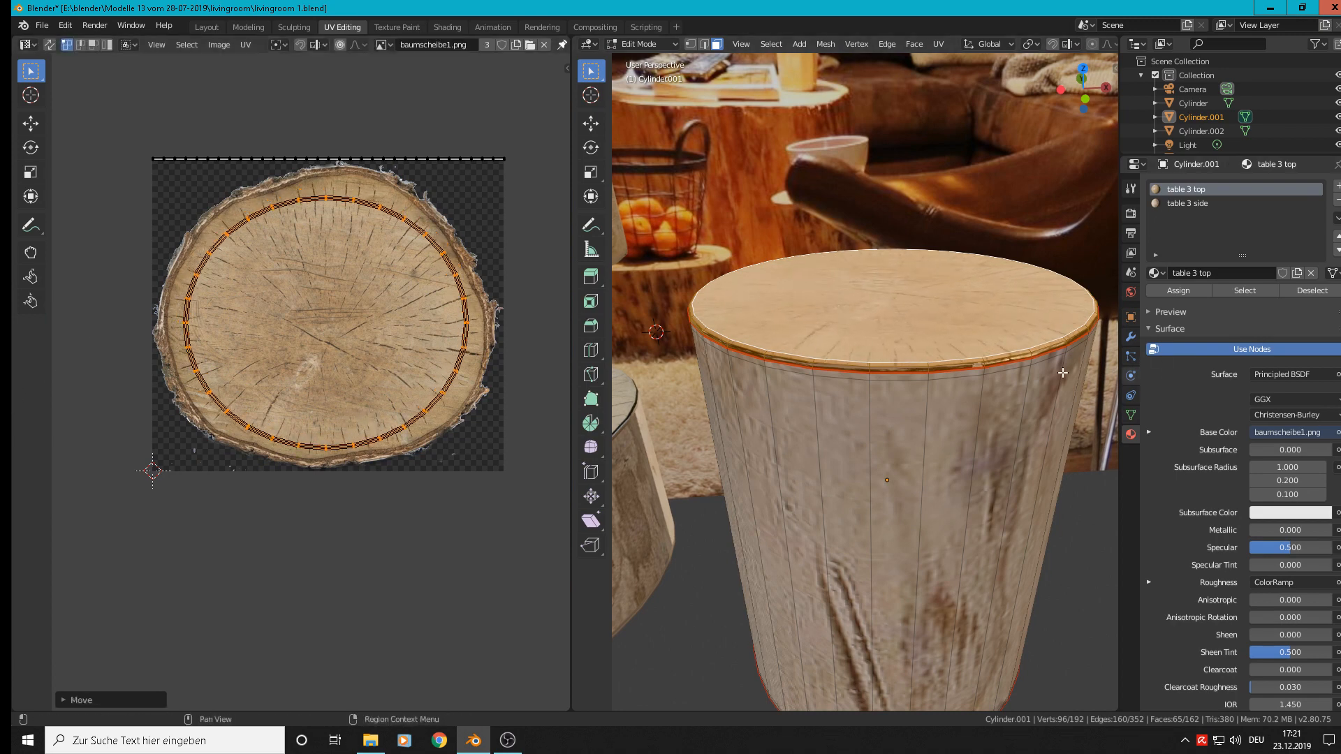
- Replace the image texture of the "table 3 side" material with afg-tavolino-tronco-legno-ciocco_3_.jpg from the texturen folder
scroll(854, 635, down, 2)
alt+click(867, 626)
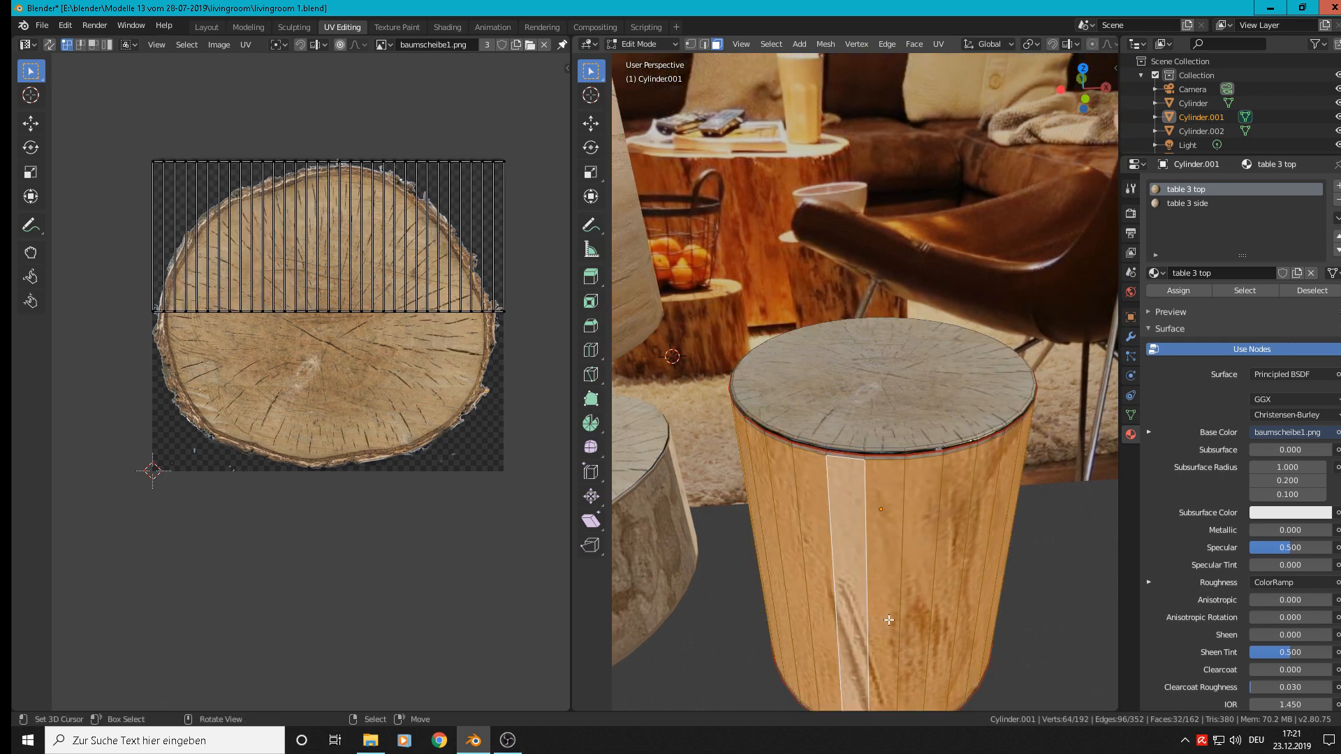
key(ctrl+KP_Add)
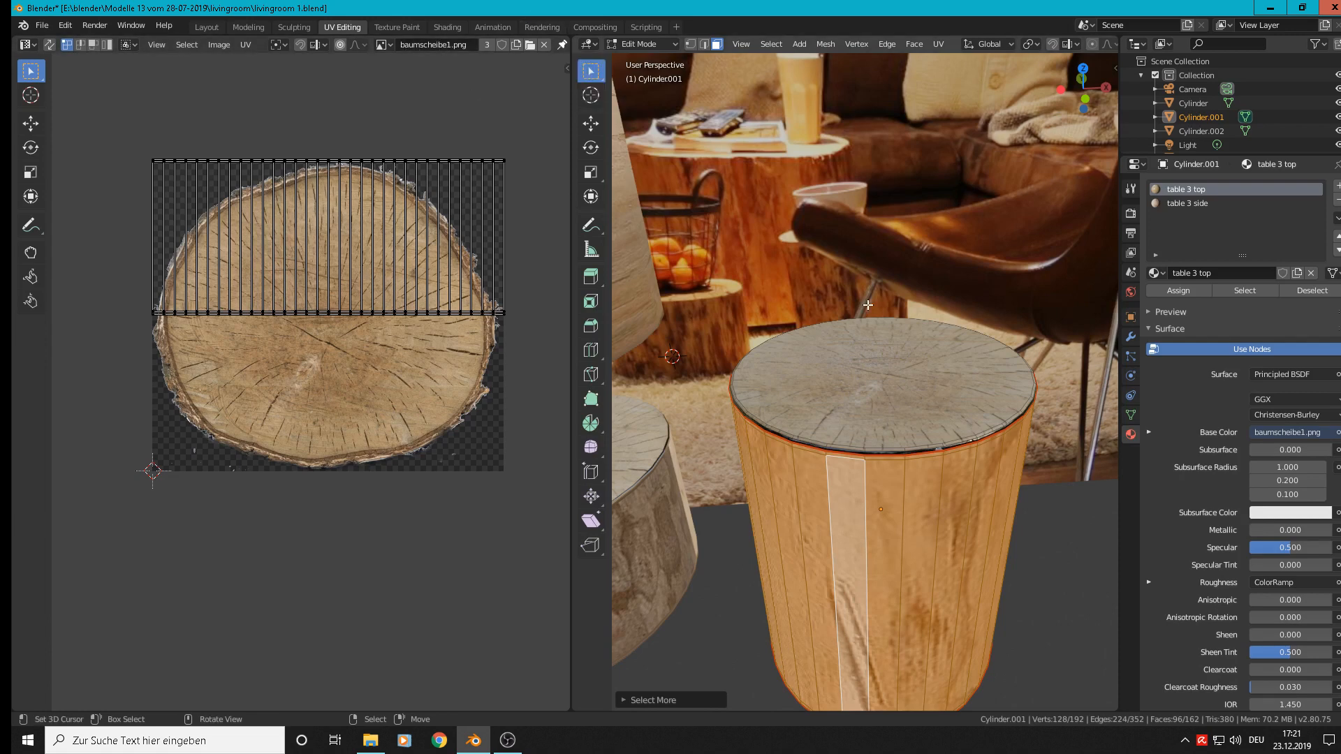
click(1208, 204)
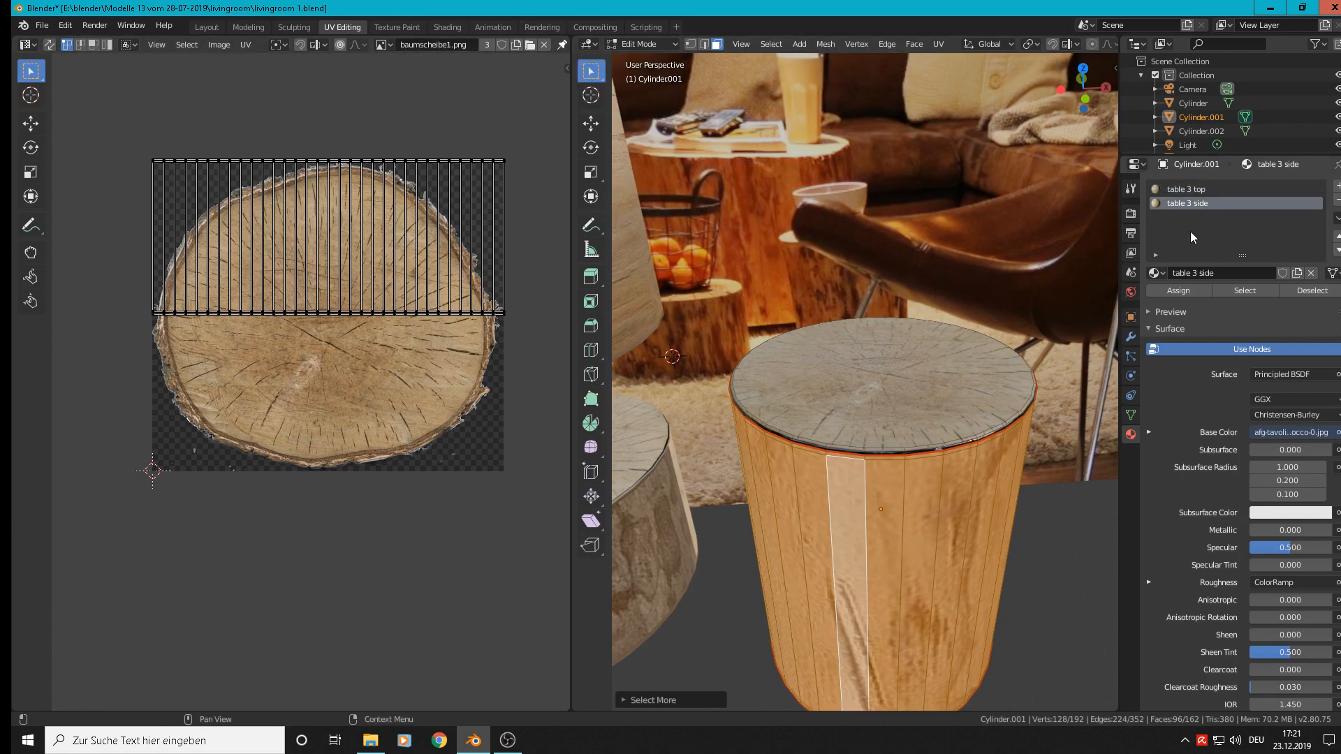
click(447, 27)
scroll(954, 271, down, 3)
middle_drag(953, 271, 878, 250)
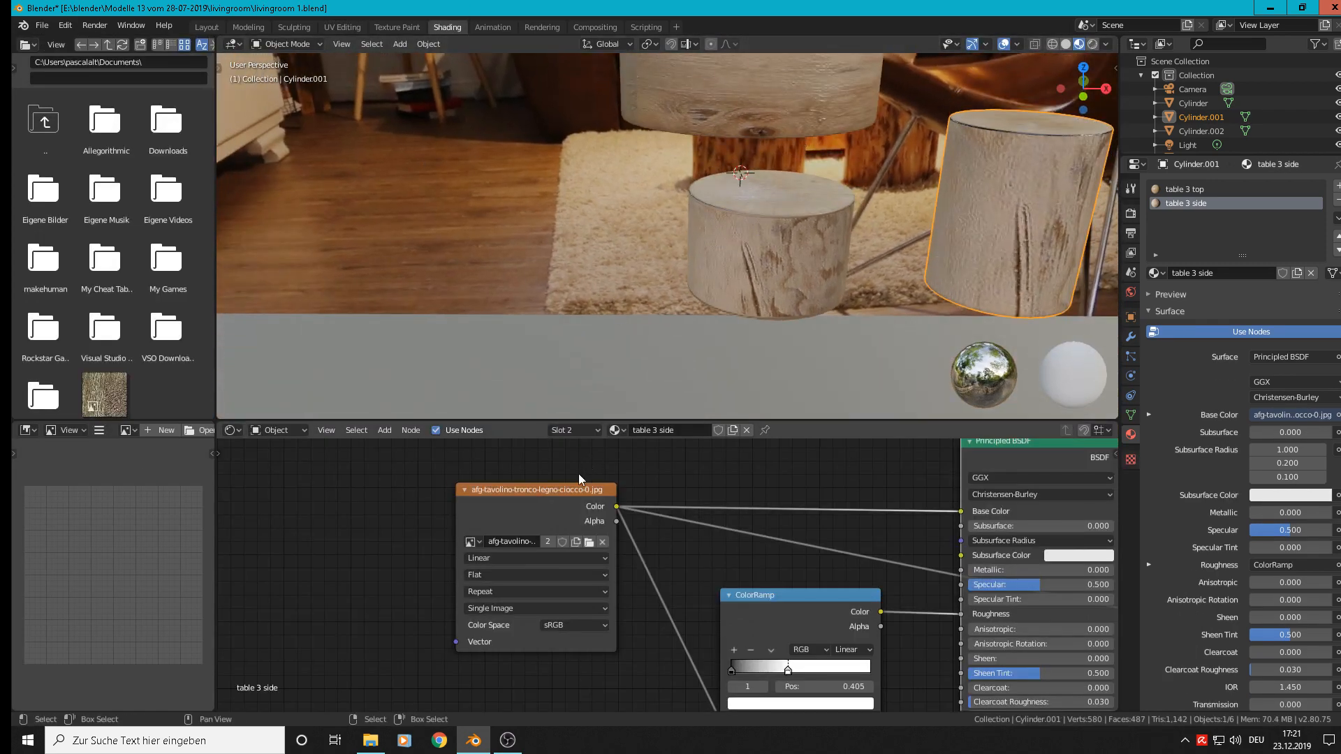
click(589, 543)
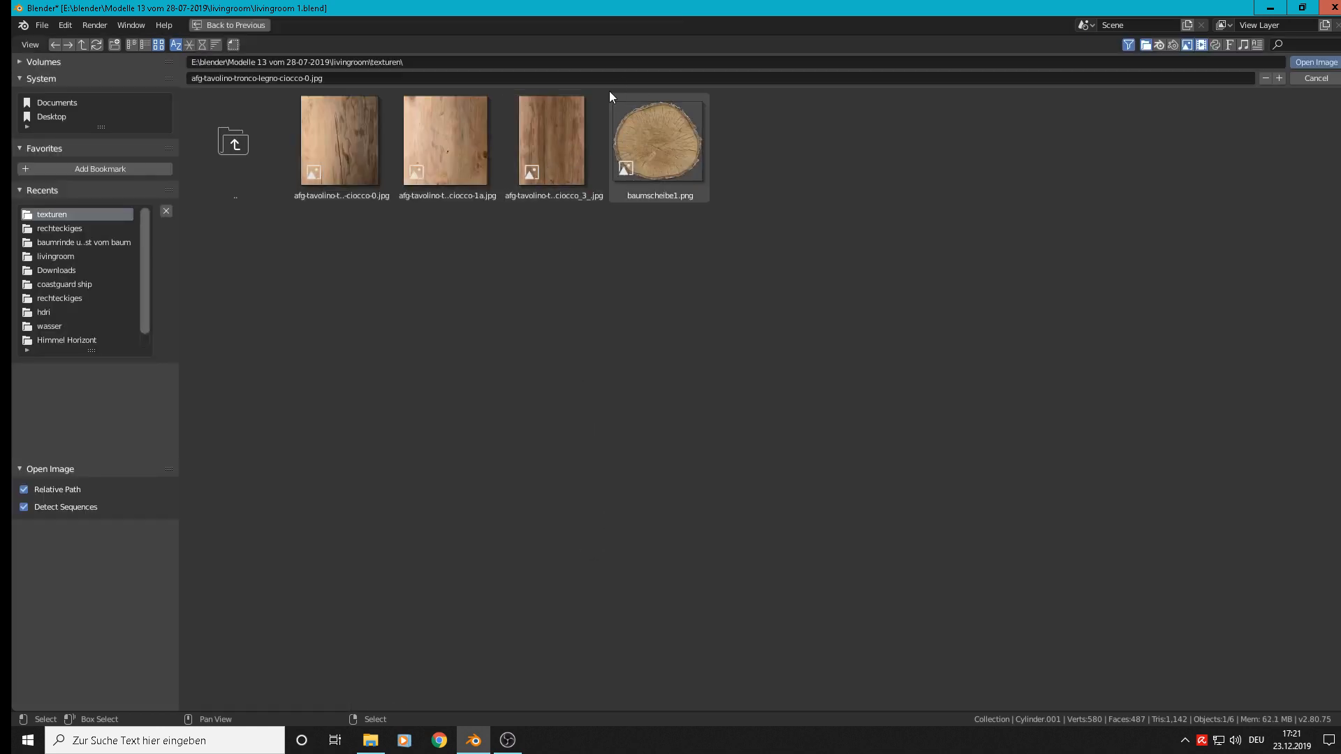
double_click(555, 144)
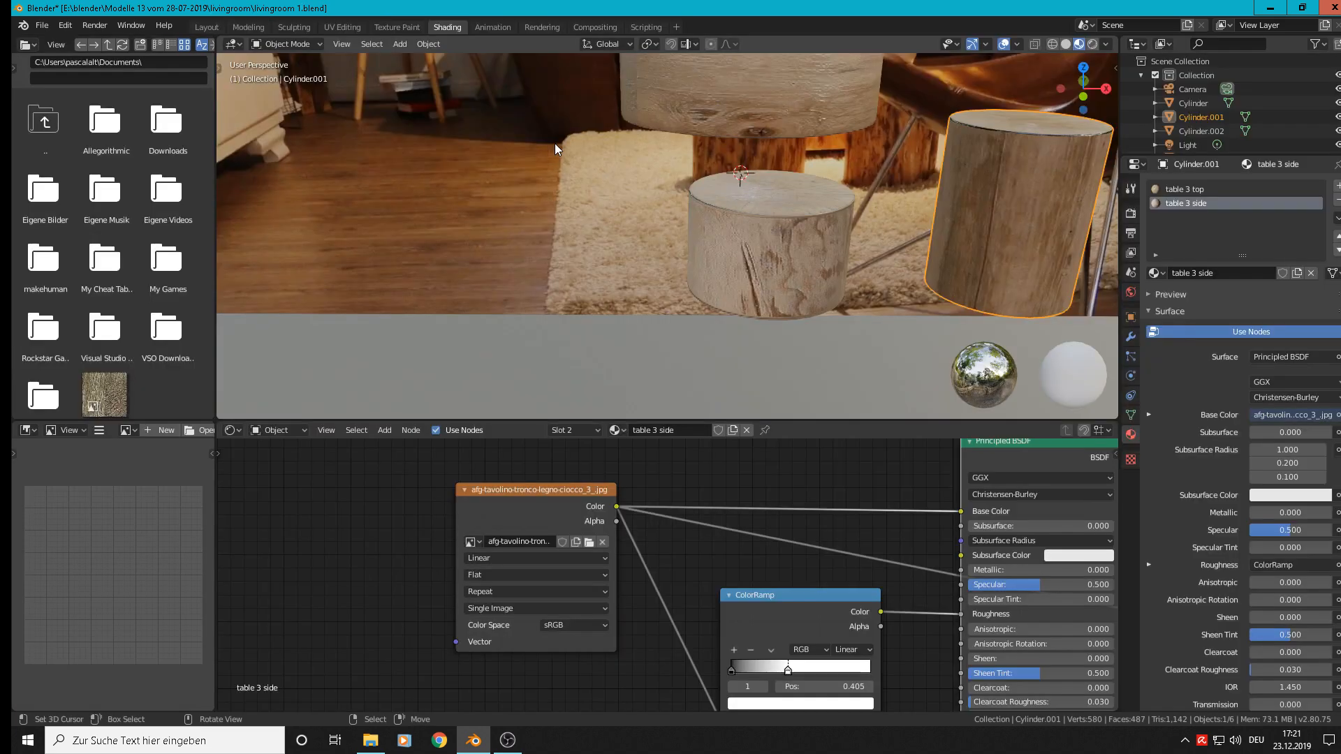
- Select the narrow face loop around the tall cylinder's upper rim and assign it the "table 3 top" material
middle_drag(1073, 311, 1038, 270)
scroll(1034, 127, up, 3)
middle_drag(1034, 127, 1039, 230)
scroll(988, 206, down, 2)
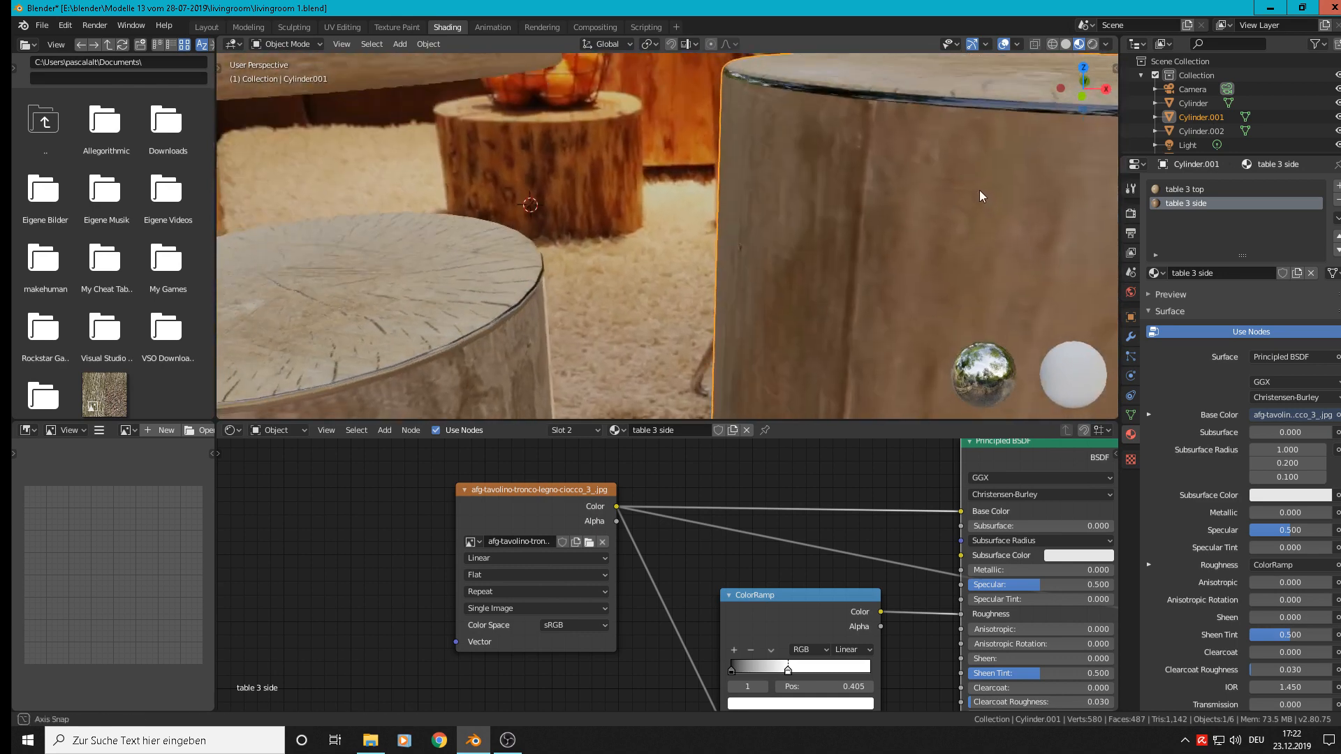
key(Tab)
alt+click(931, 93)
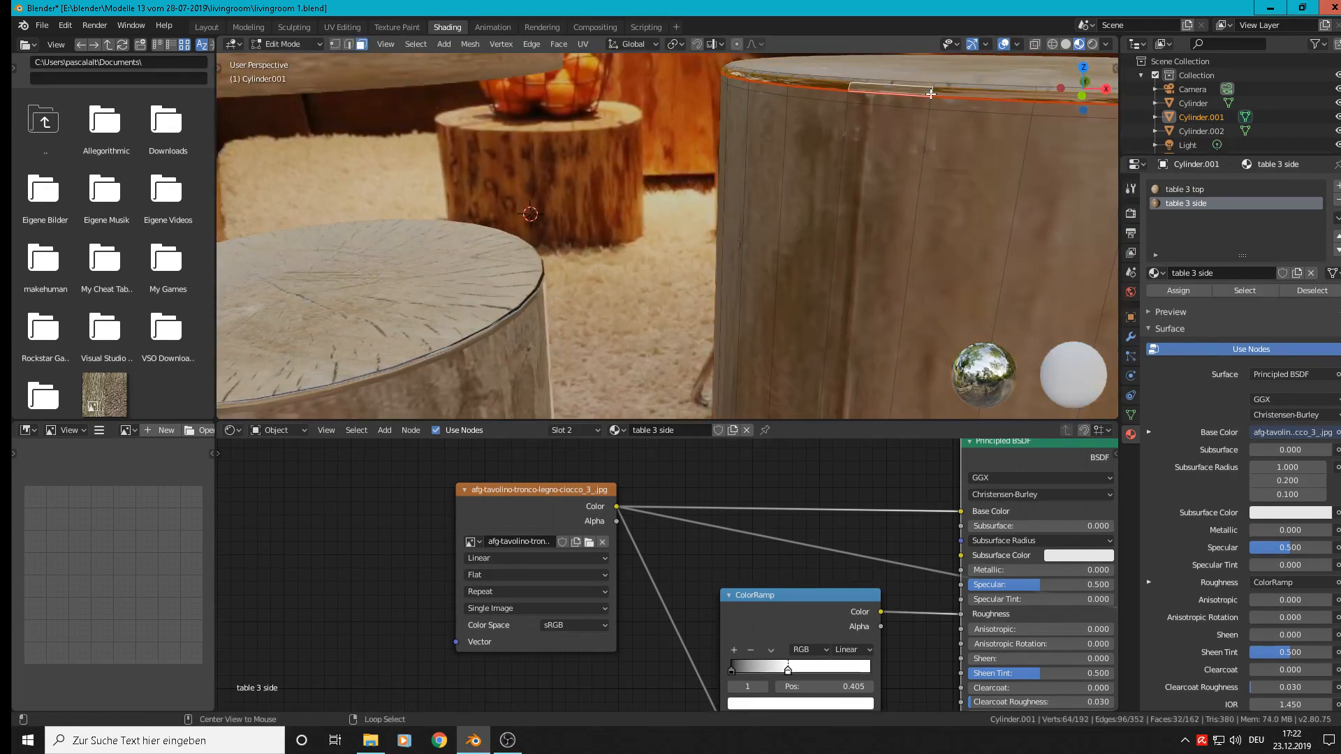
middle_drag(930, 161, 949, 173)
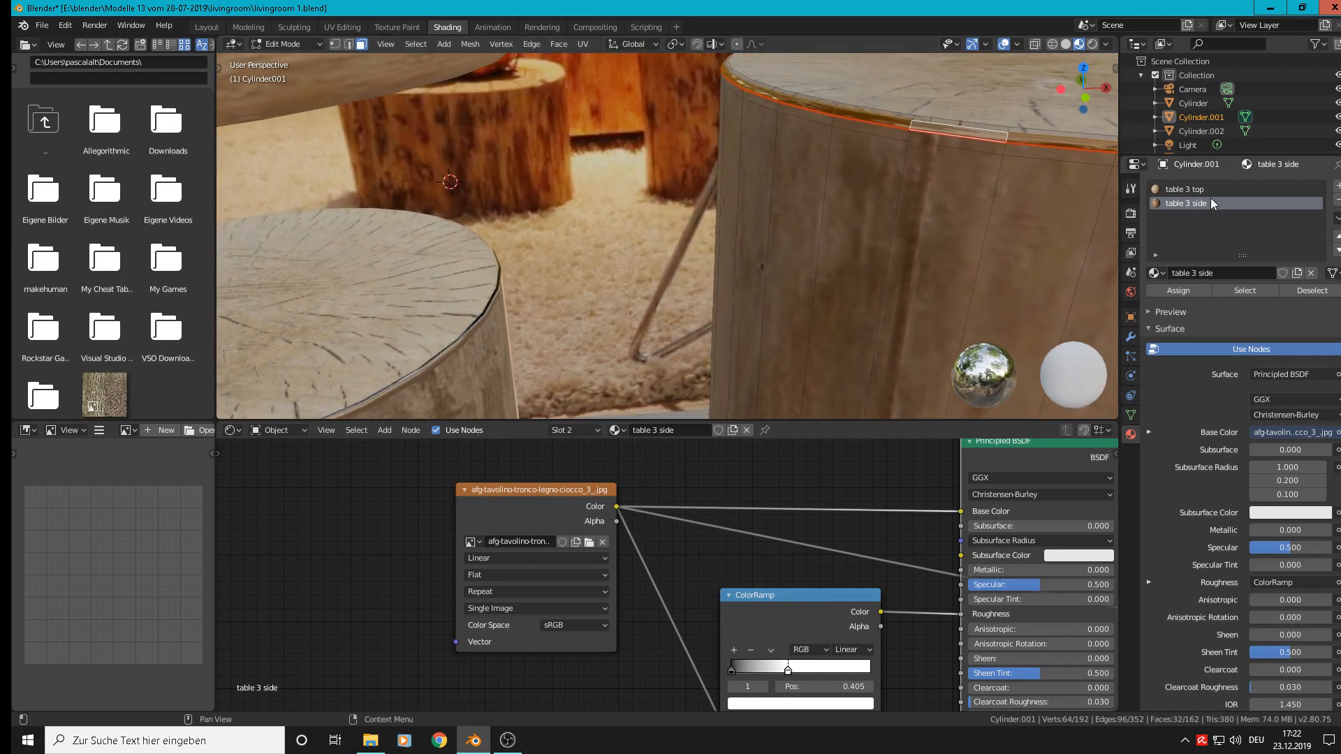
click(1187, 189)
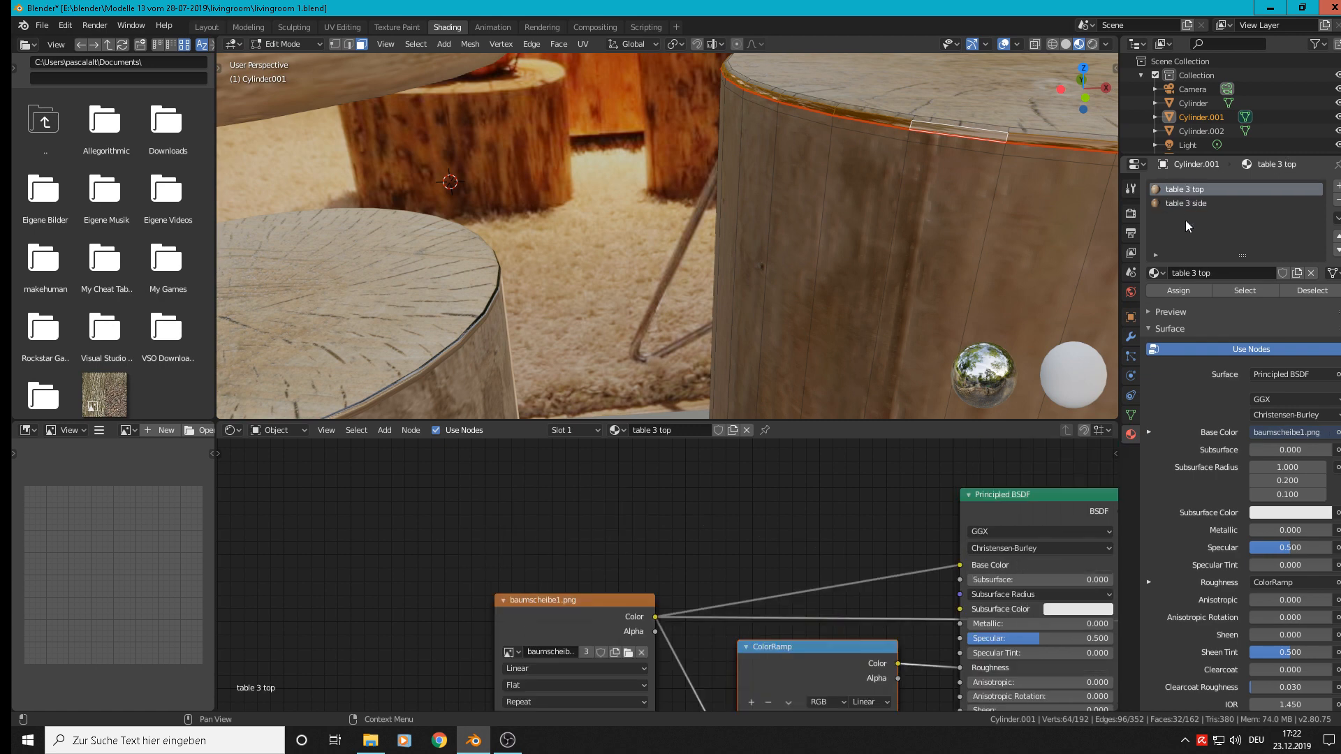
click(1179, 291)
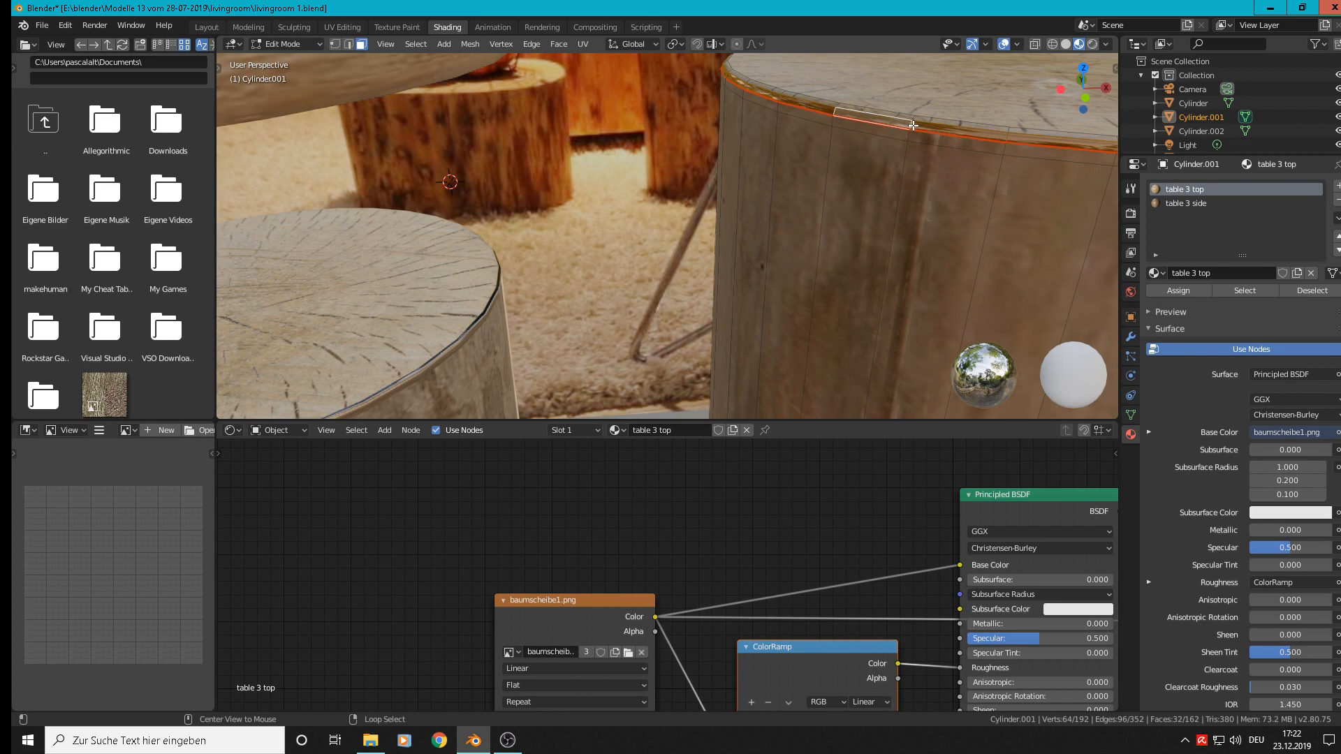
- Move the upper rim's UV strip down across the middle of the log slice image and leave mesh editing
click(341, 26)
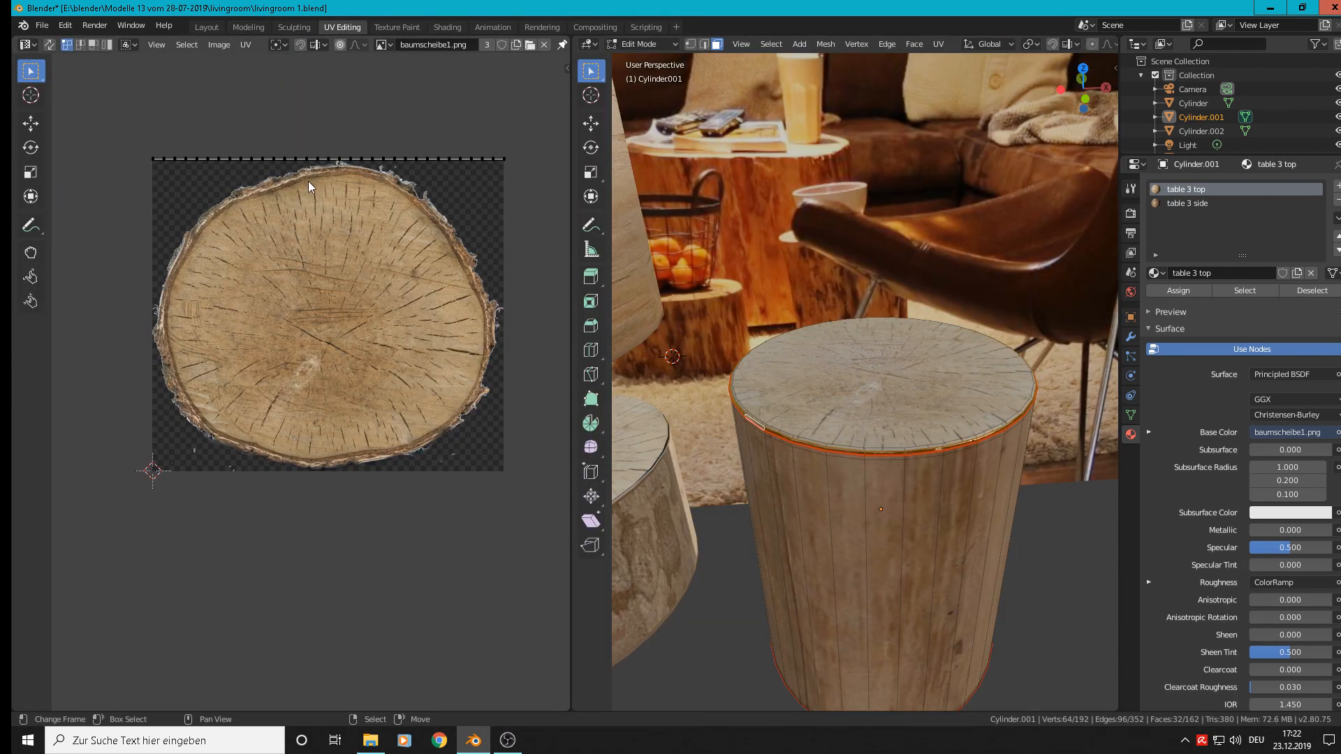
key(a)
key(g)
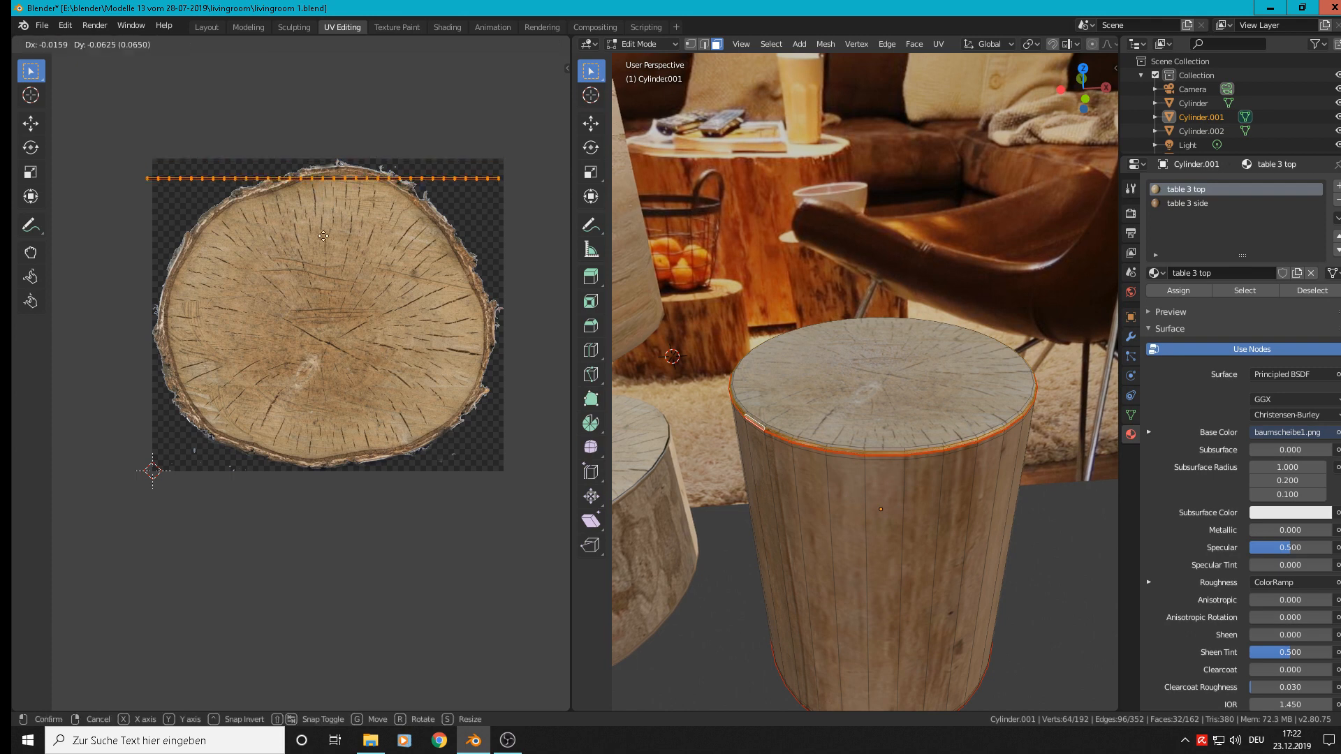
click(336, 359)
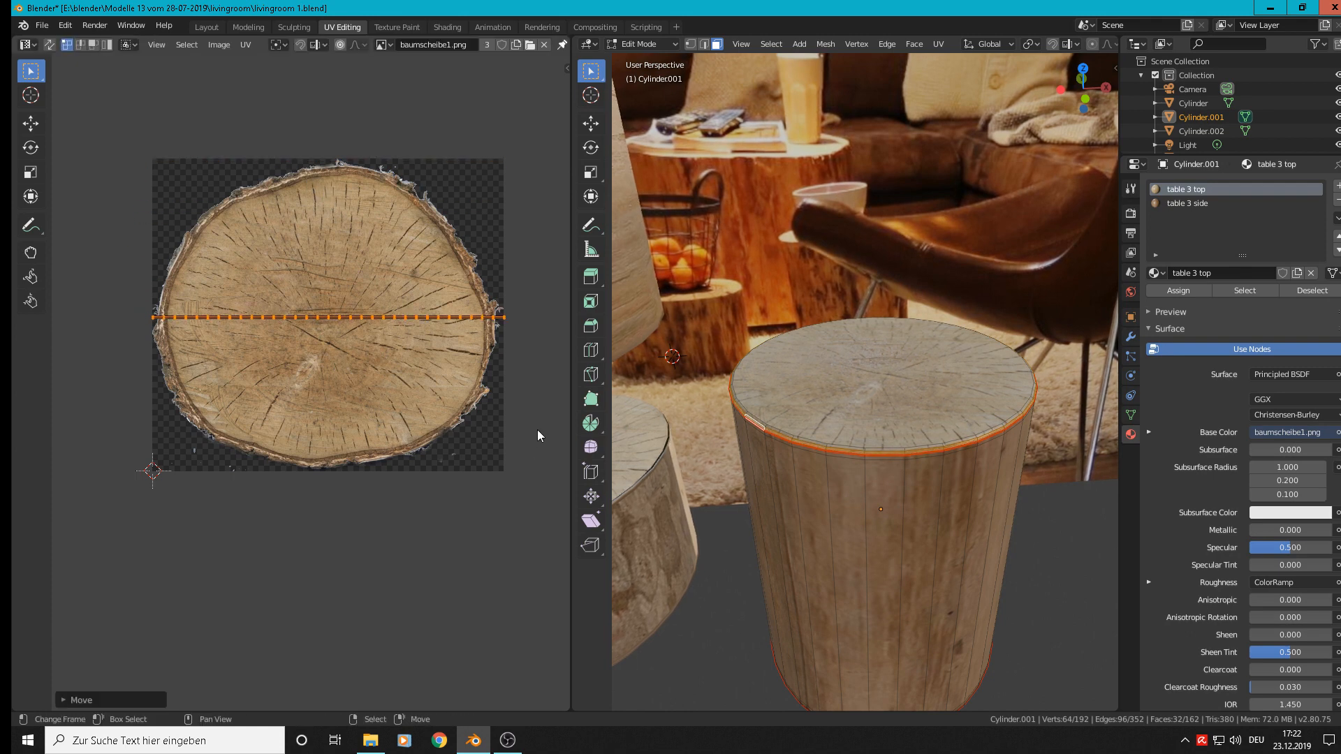
key(Tab)
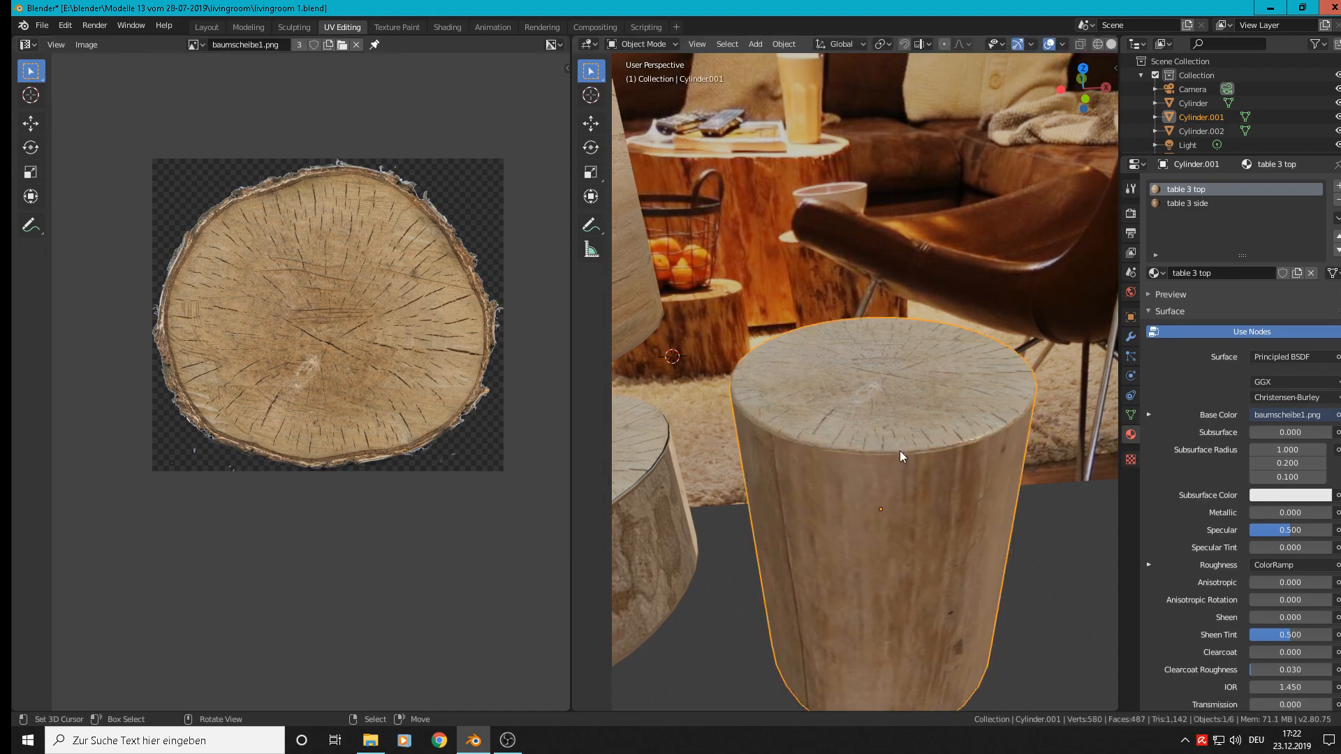
- Examine the three textured tables up close and from a distance against the living-room reference photo
mouse_move(900, 451)
middle_down()
mouse_move(891, 426)
mouse_move(907, 413)
mouse_move(878, 437)
middle_up()
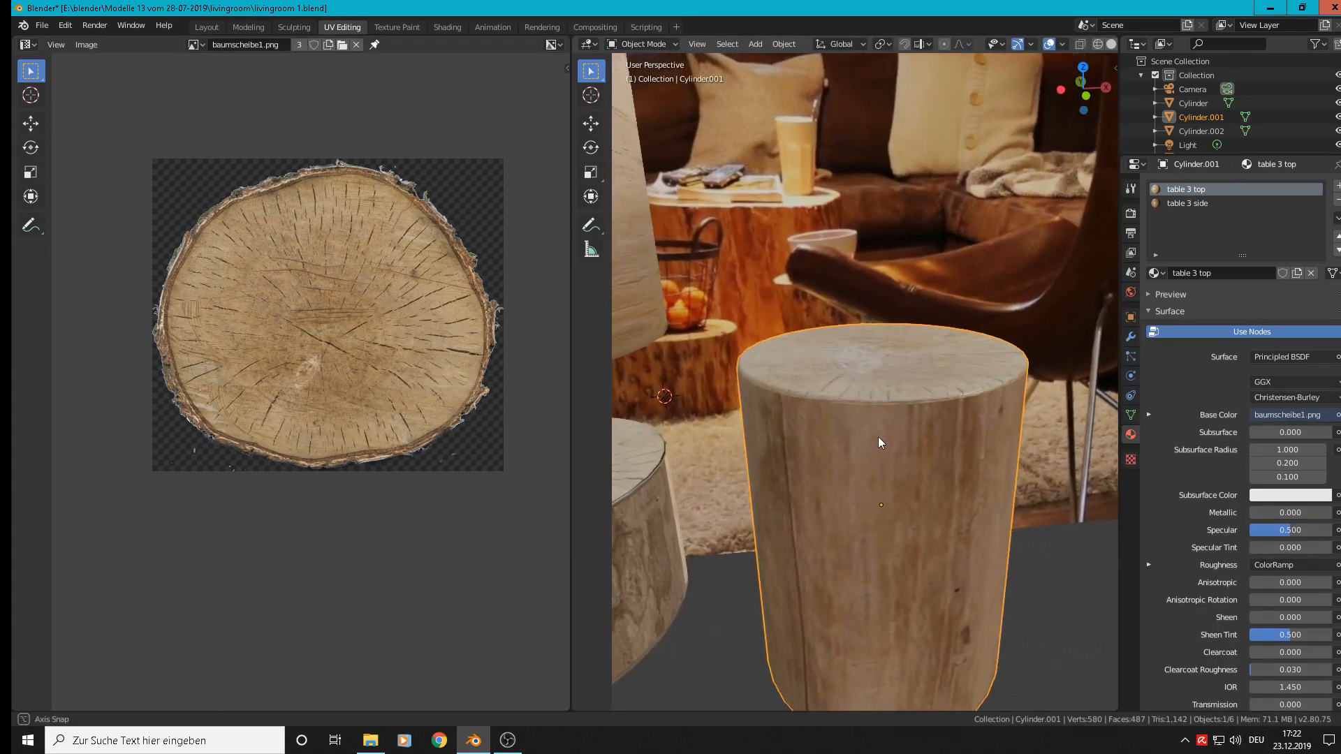
scroll(878, 438, down, 9)
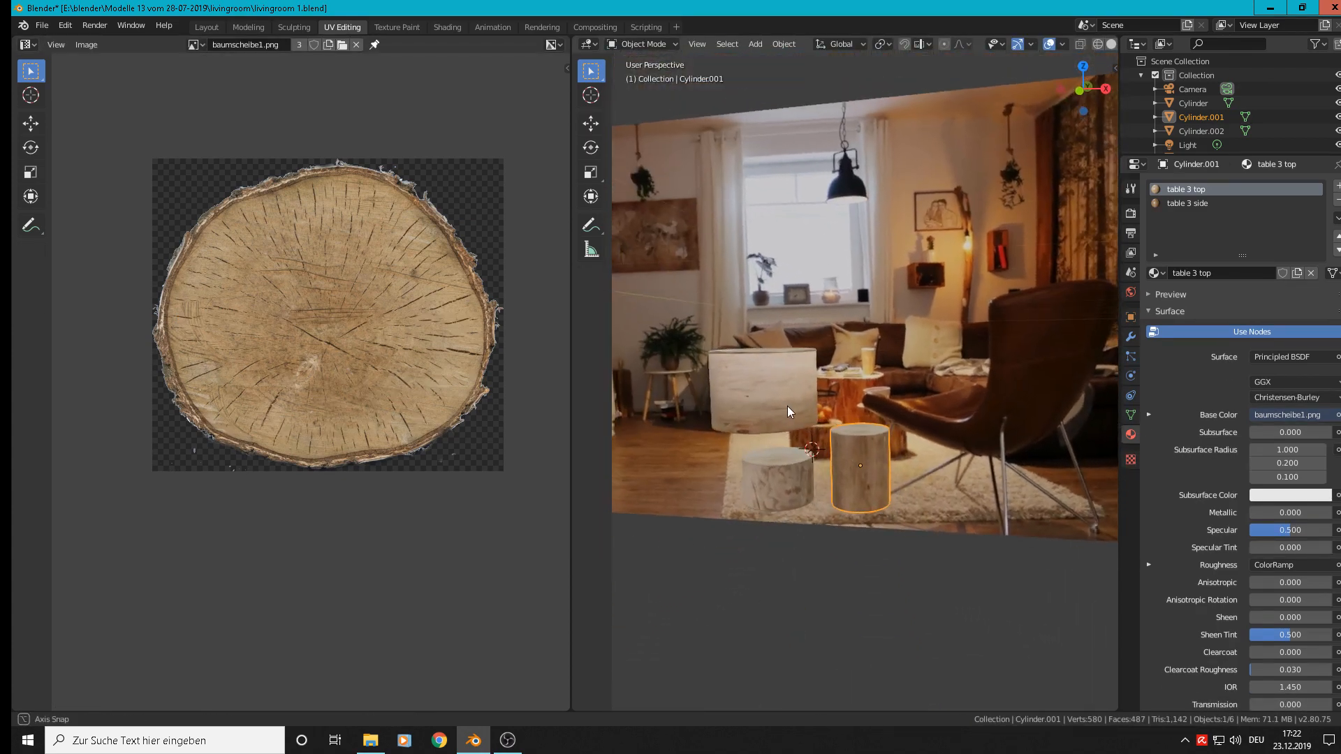
scroll(774, 430, up, 6)
scroll(774, 436, down, 1)
scroll(908, 406, down, 3)
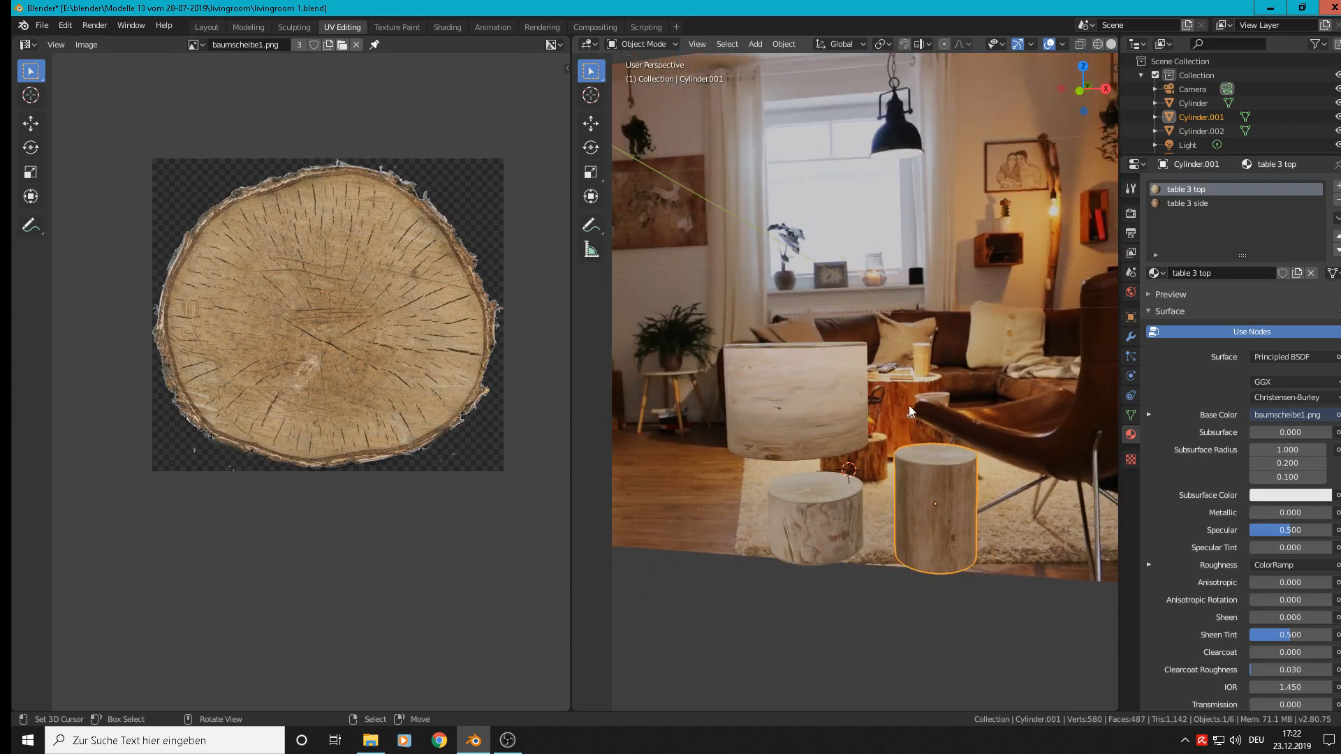
middle_drag(910, 410, 842, 336)
middle_drag(907, 408, 874, 456)
scroll(885, 480, up, 4)
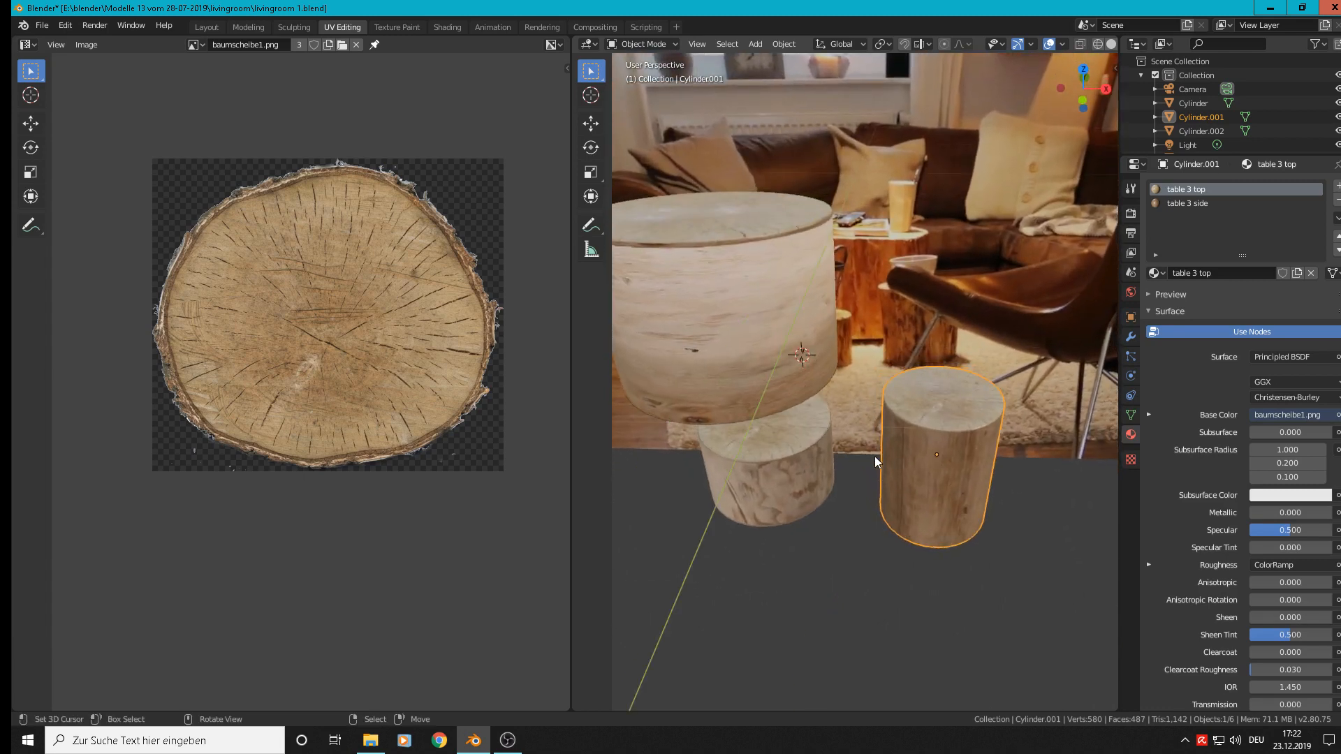
scroll(1042, 431, down, 4)
scroll(1023, 422, down, 3)
- Select the large cylinder table and compare it with the living-room reference photo
click(977, 371)
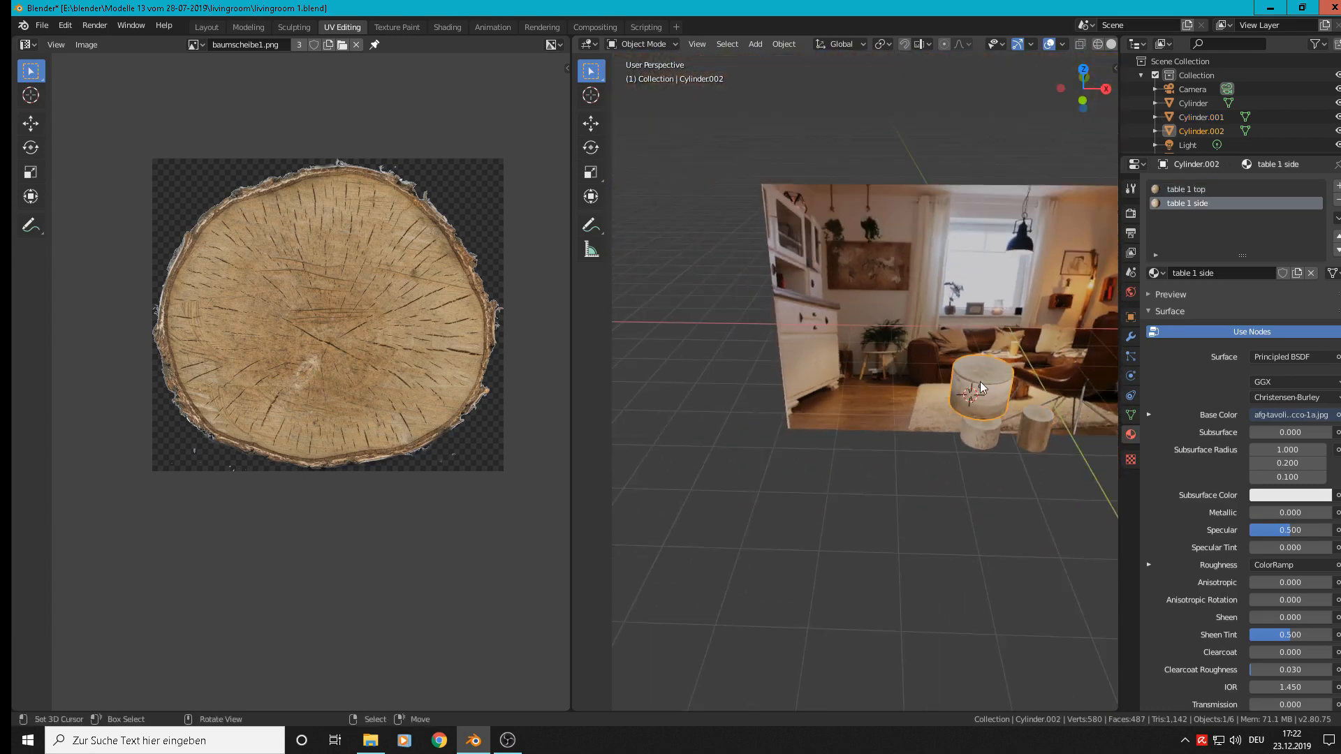
middle_drag(976, 371, 806, 361)
scroll(809, 364, up, 3)
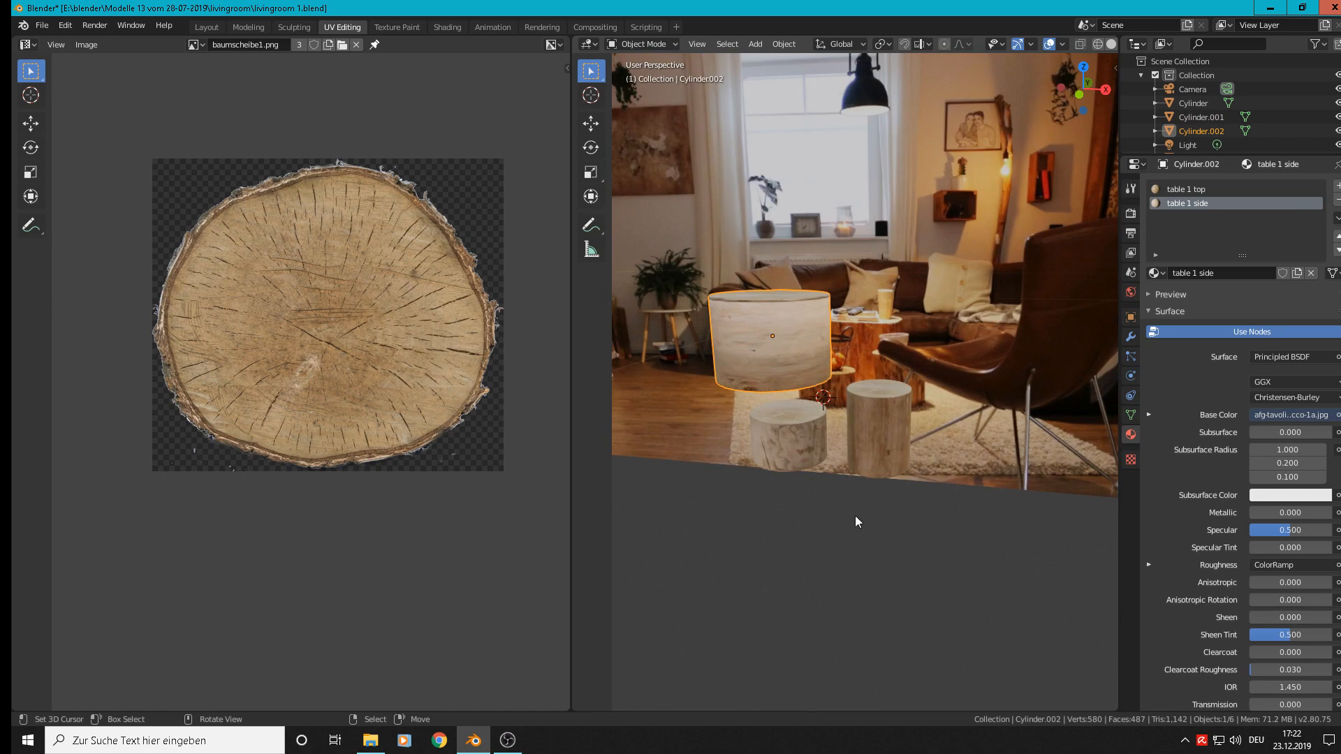
- Switch to the Modeling workspace and show the scene from the front with its material textures visible
click(248, 27)
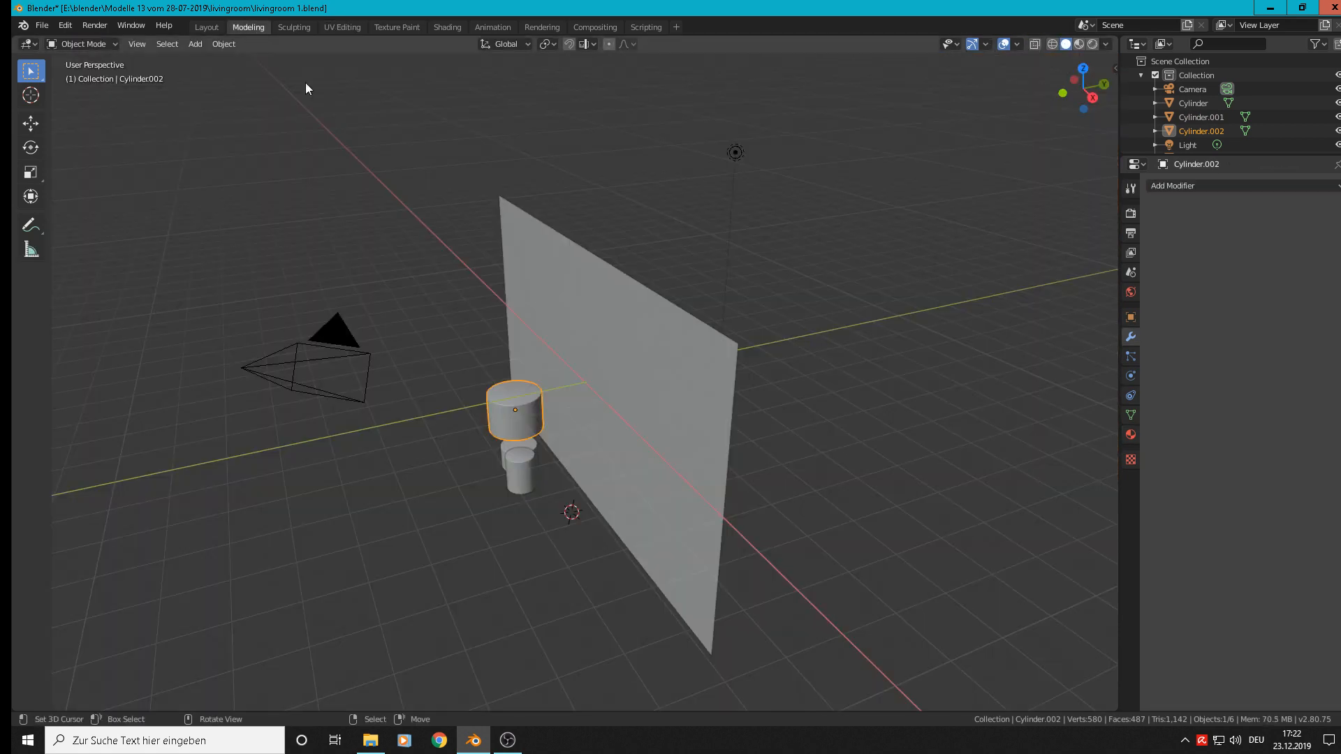
click(1079, 43)
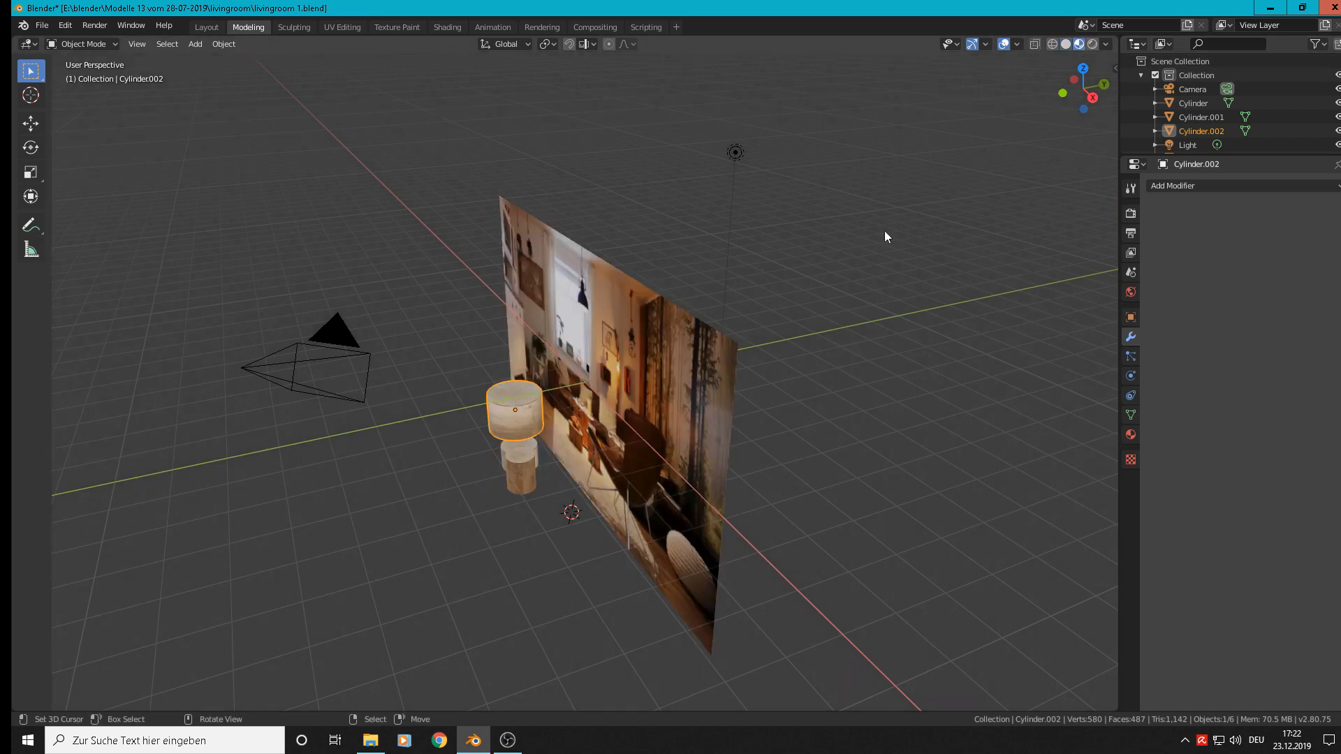
middle_drag(885, 233, 724, 385)
key(KP_1)
scroll(506, 433, up, 4)
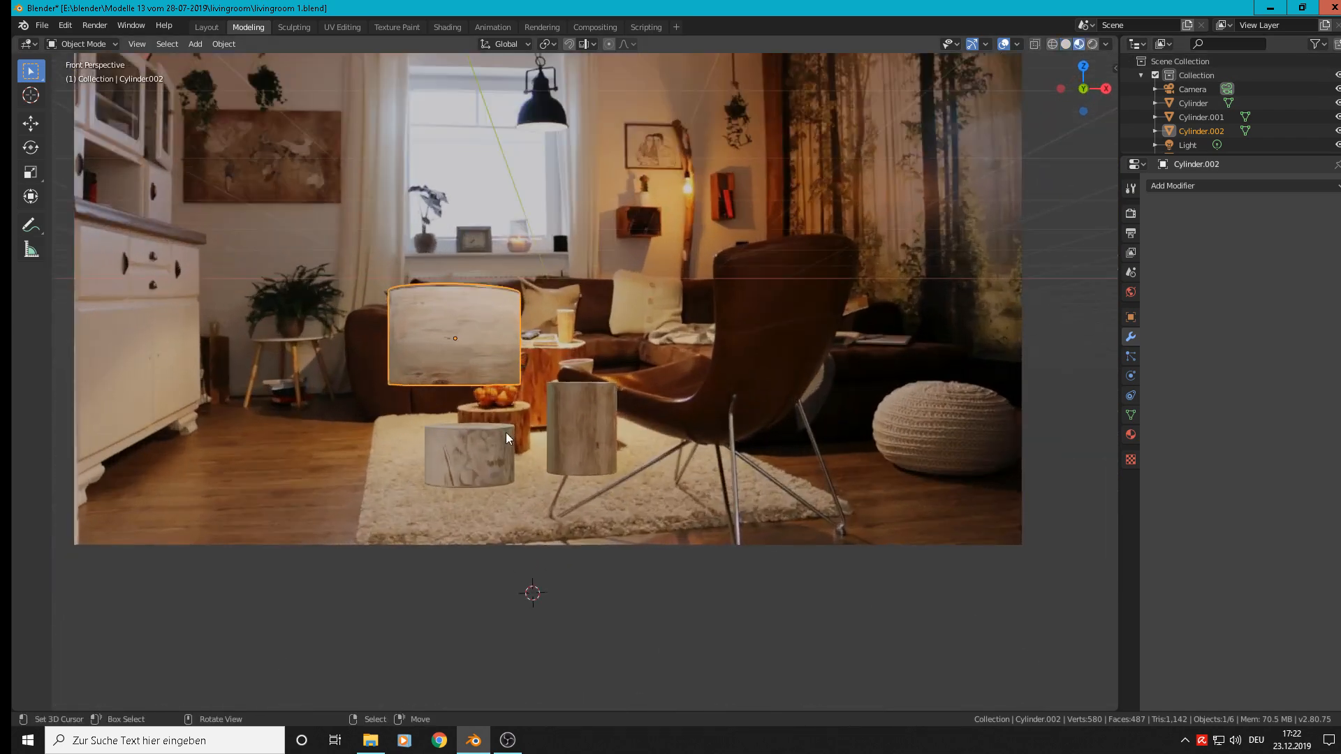
- Move the large, small and tall cylinder tables out of the living-room photo into a row just below its lower edge
drag(471, 333, 272, 623)
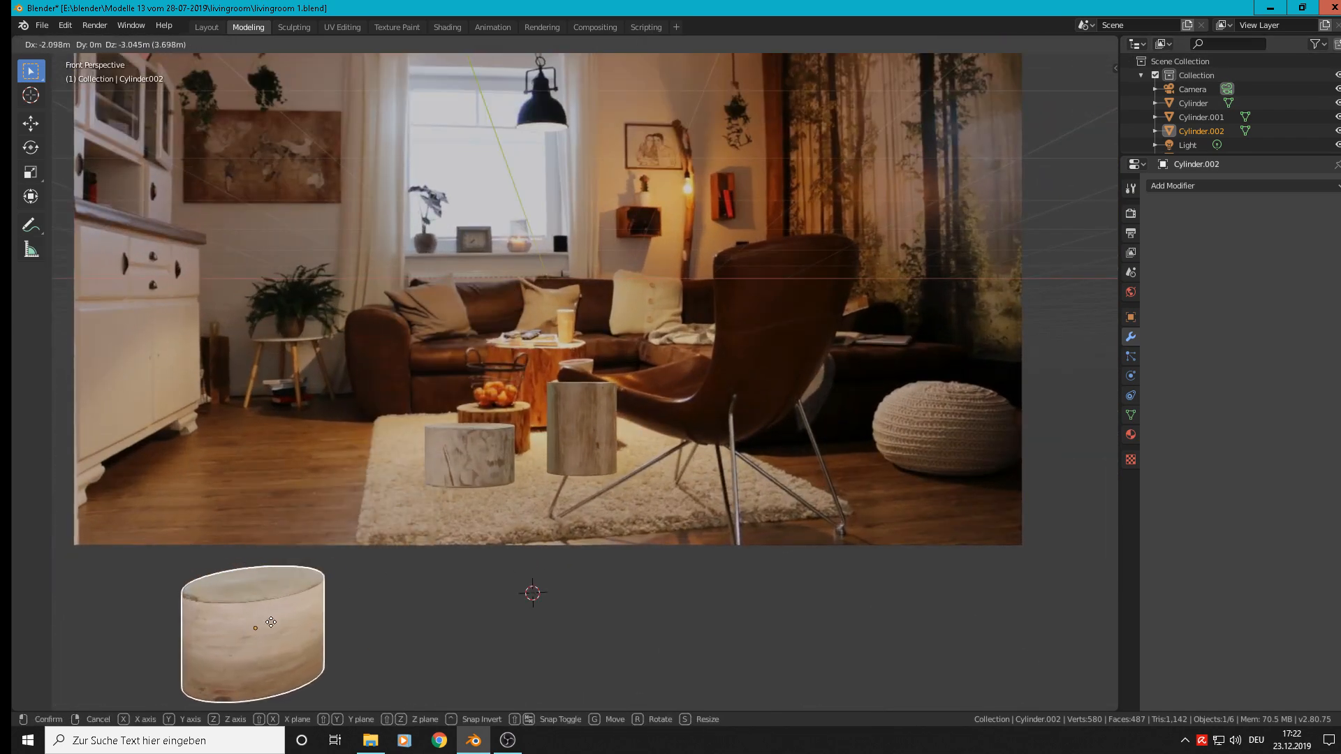
click(482, 435)
drag(482, 435, 401, 580)
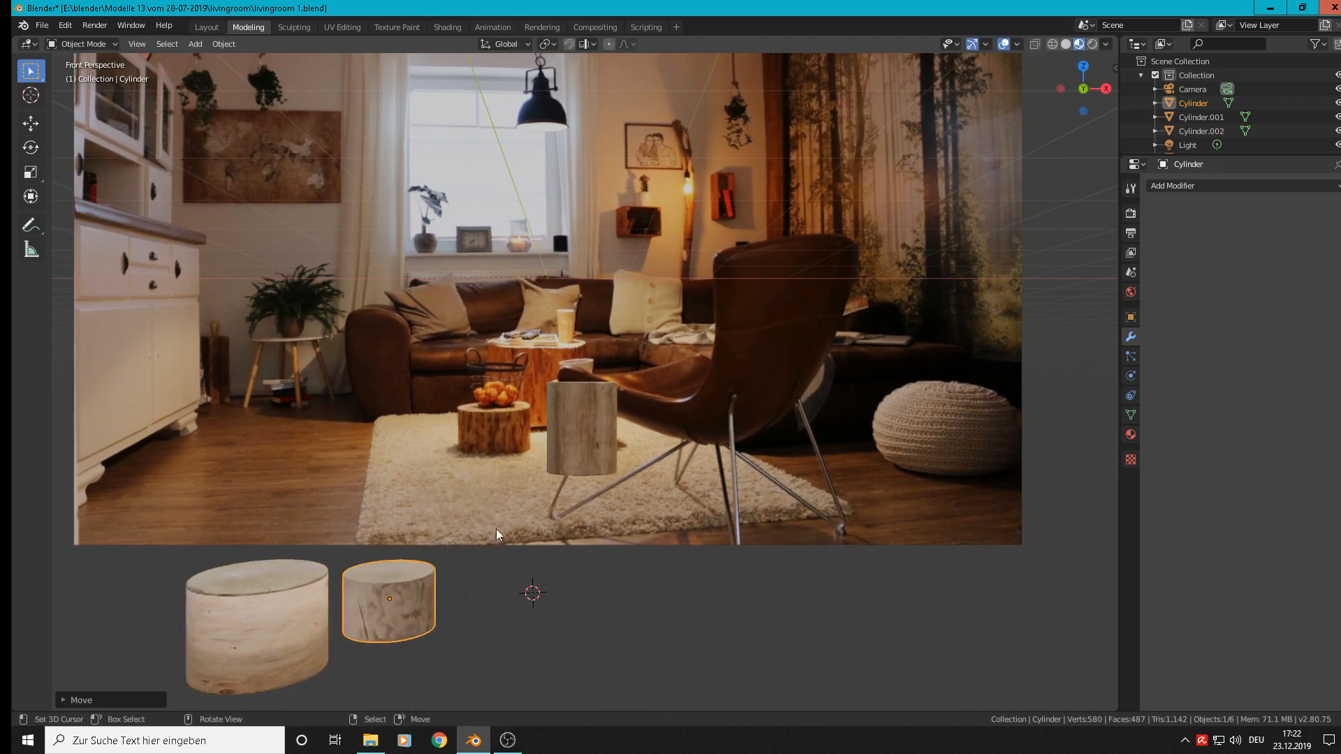
drag(584, 411, 491, 622)
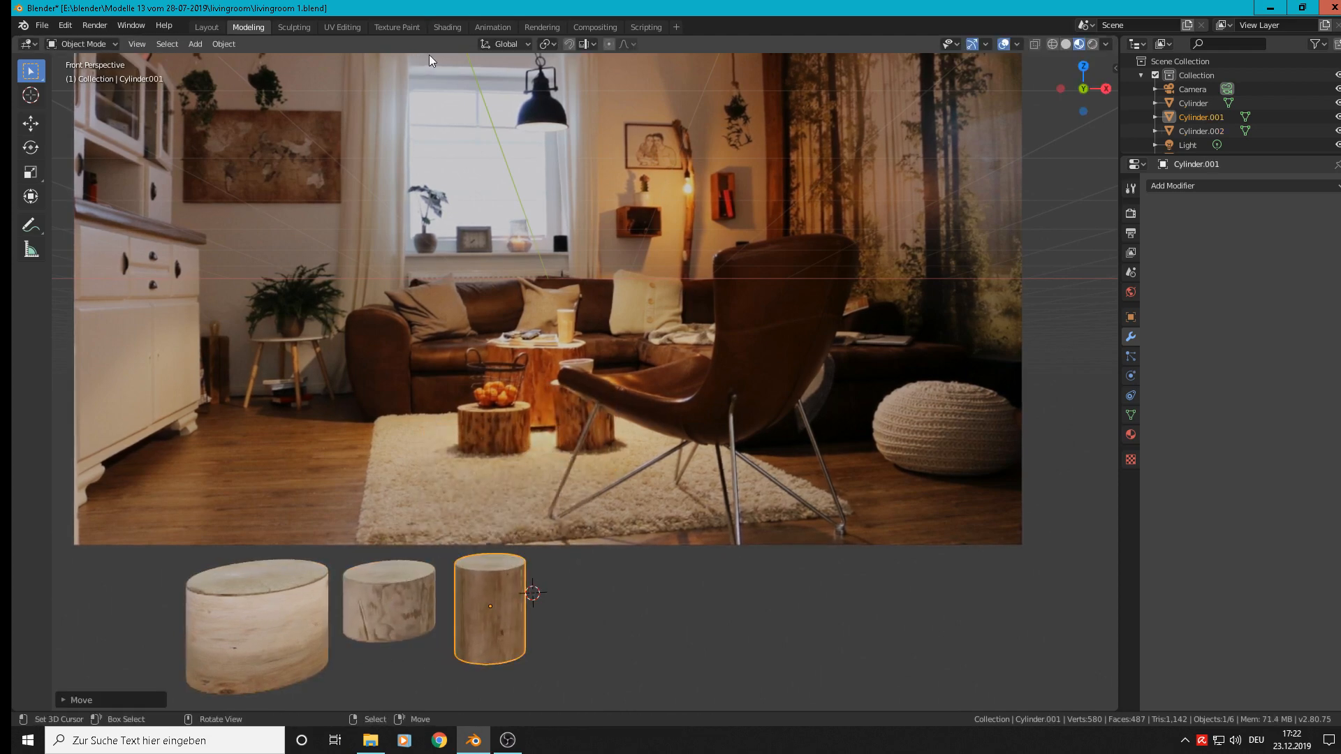
- Select the large table and examine its side texture up close, and the three tables together beside the reference photo
shift+middle_drag(634, 494, 660, 409)
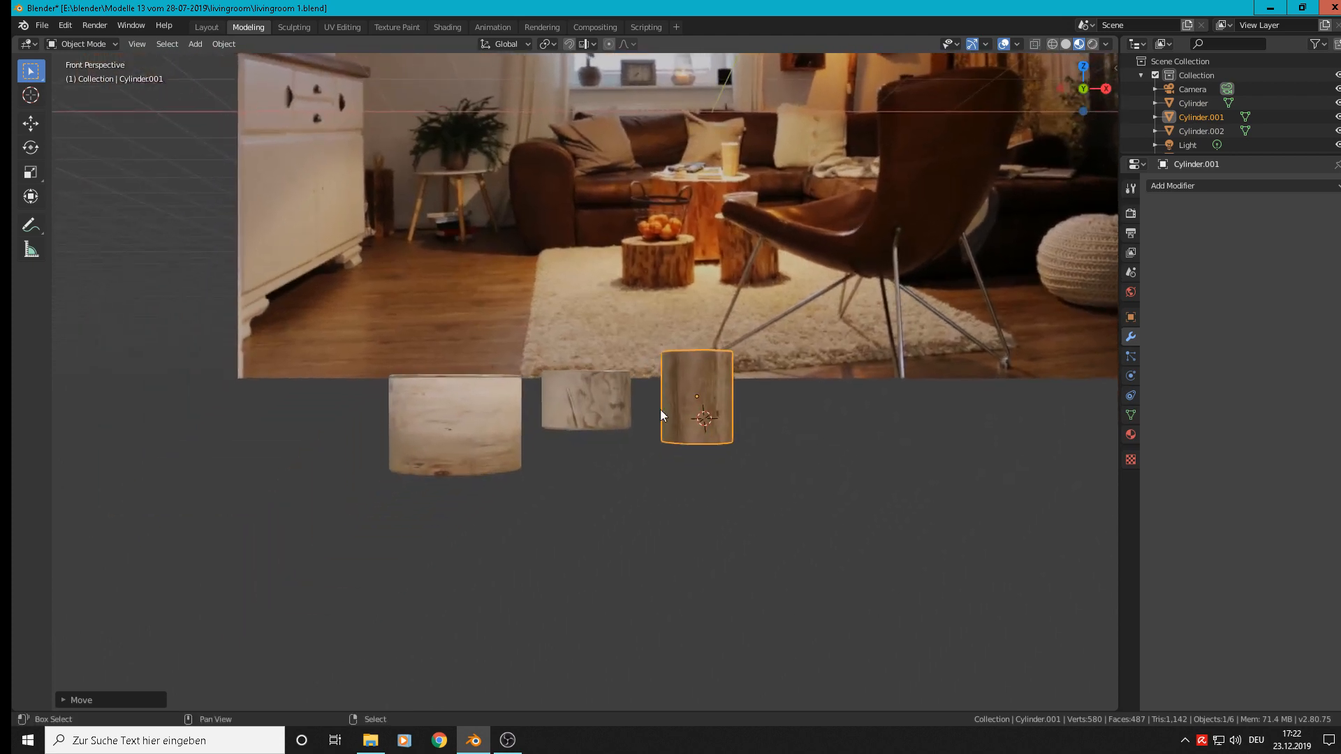
click(449, 436)
middle_drag(449, 436, 521, 533)
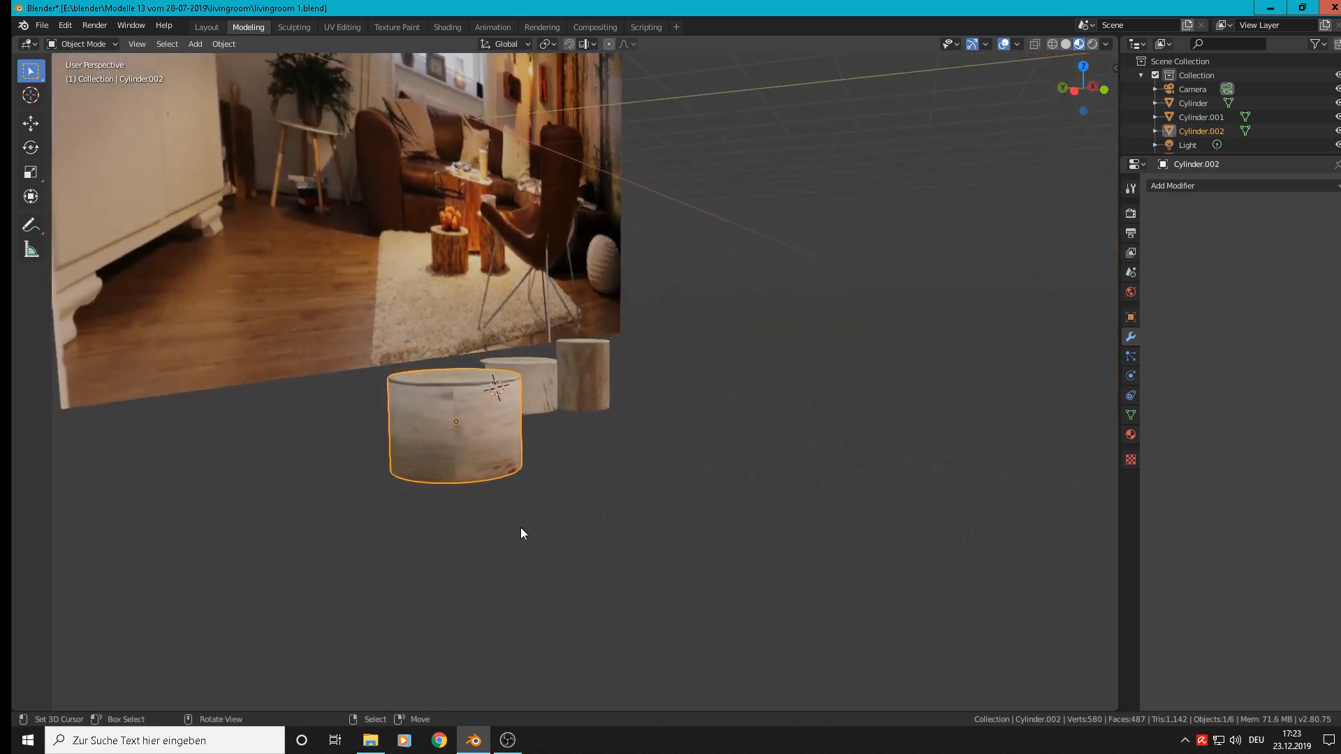
scroll(458, 443, up, 5)
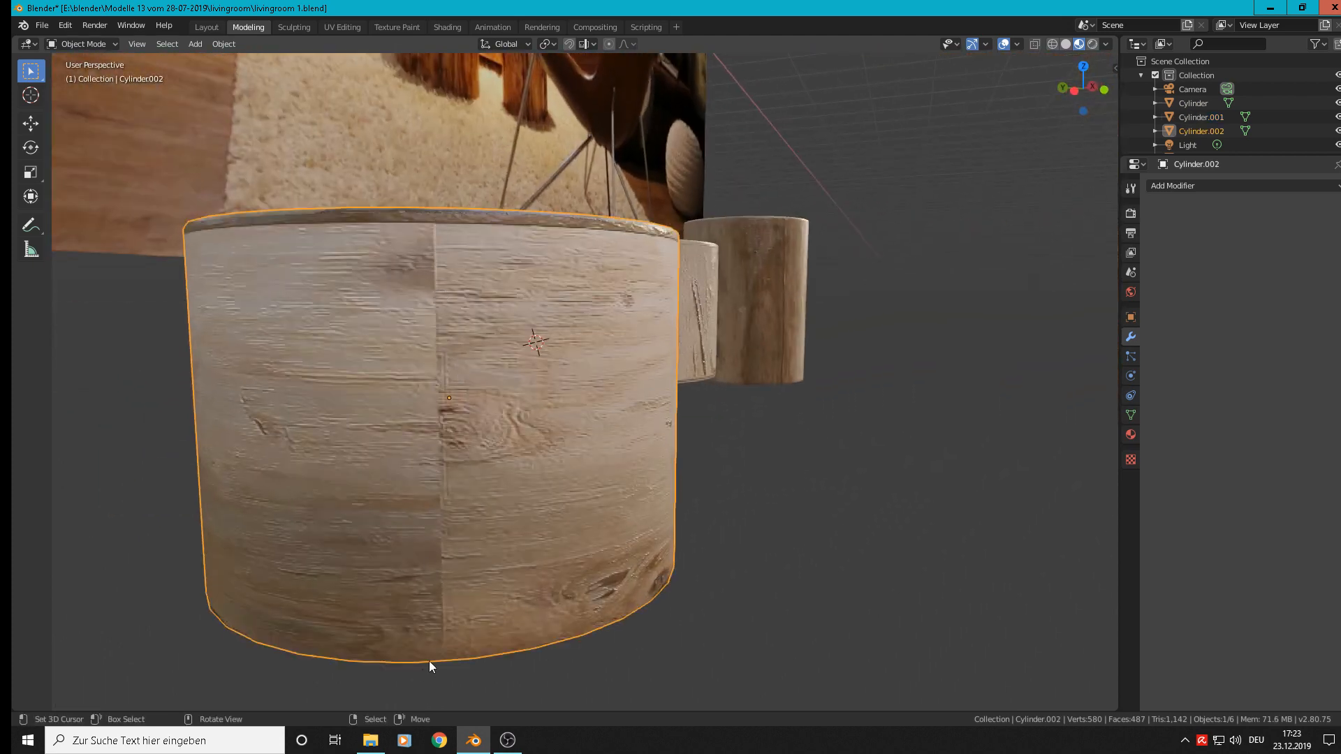
scroll(450, 356, down, 4)
middle_drag(485, 503, 406, 455)
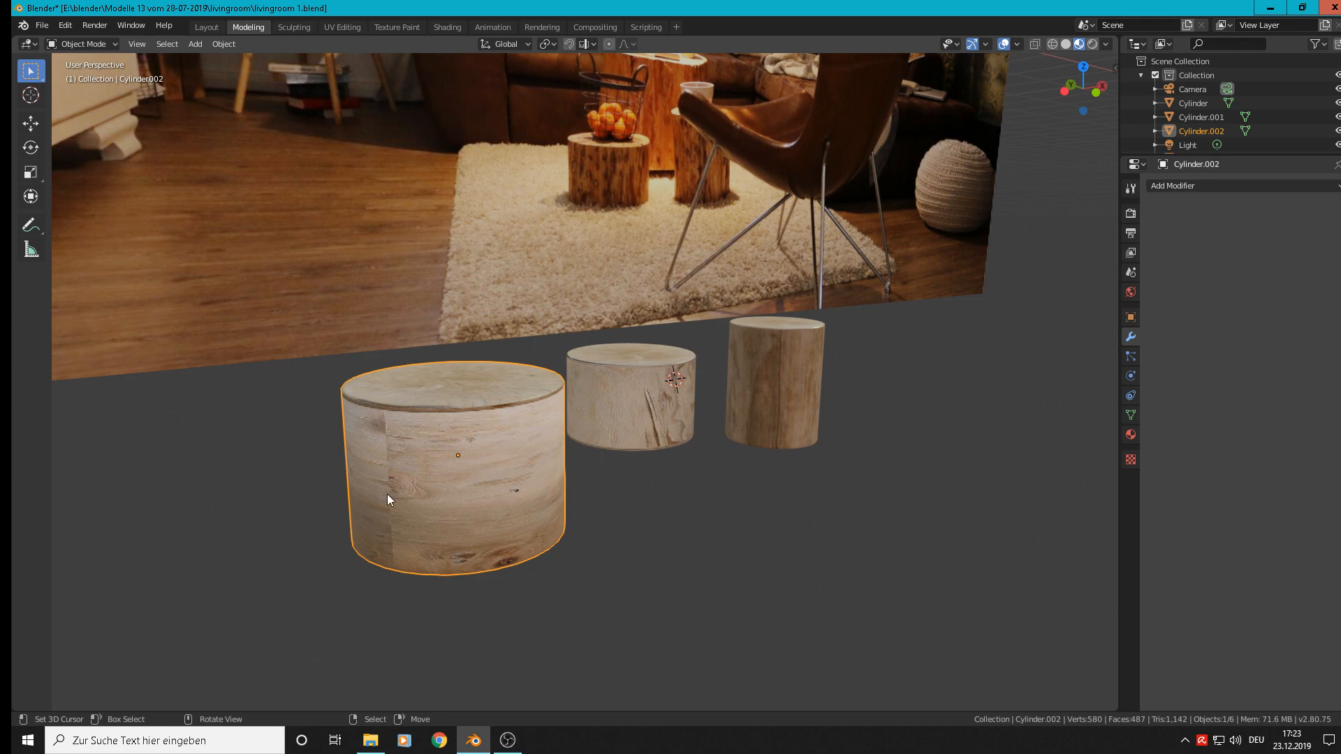
scroll(446, 493, up, 2)
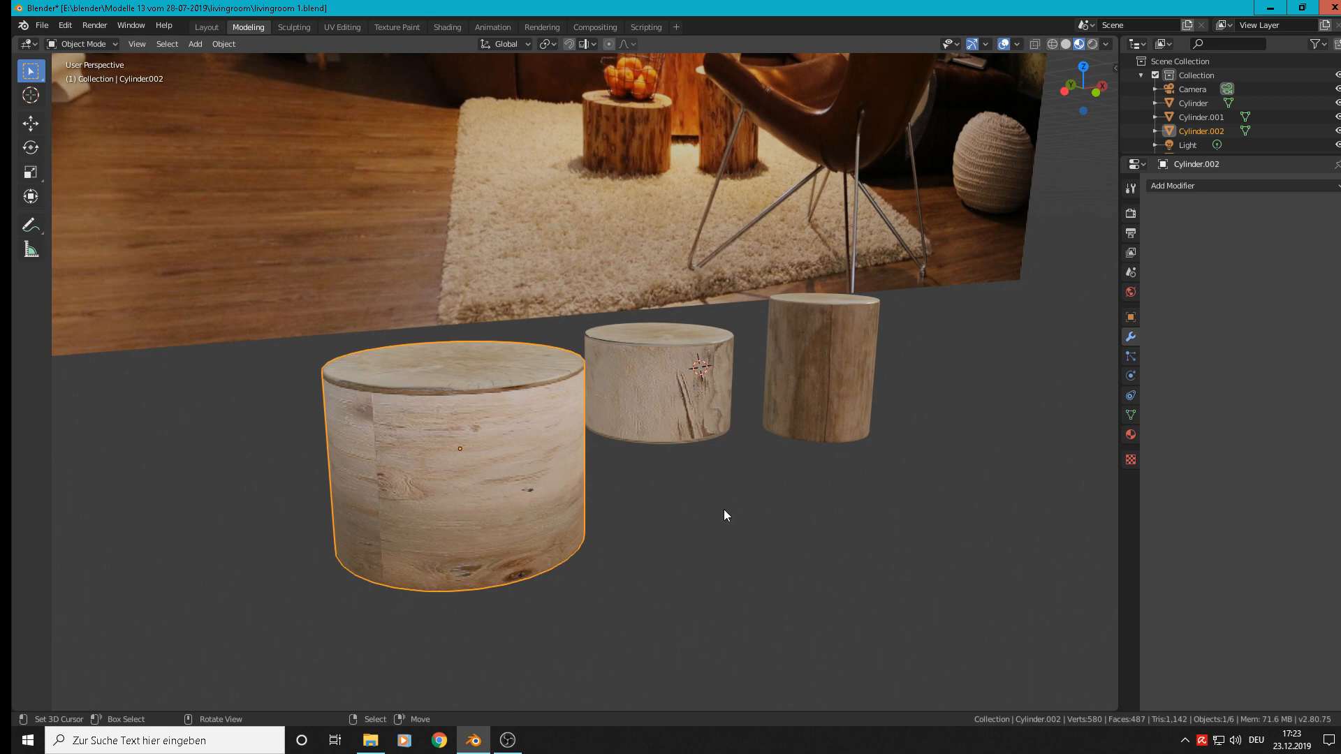
middle_drag(725, 515, 660, 510)
scroll(660, 509, down, 5)
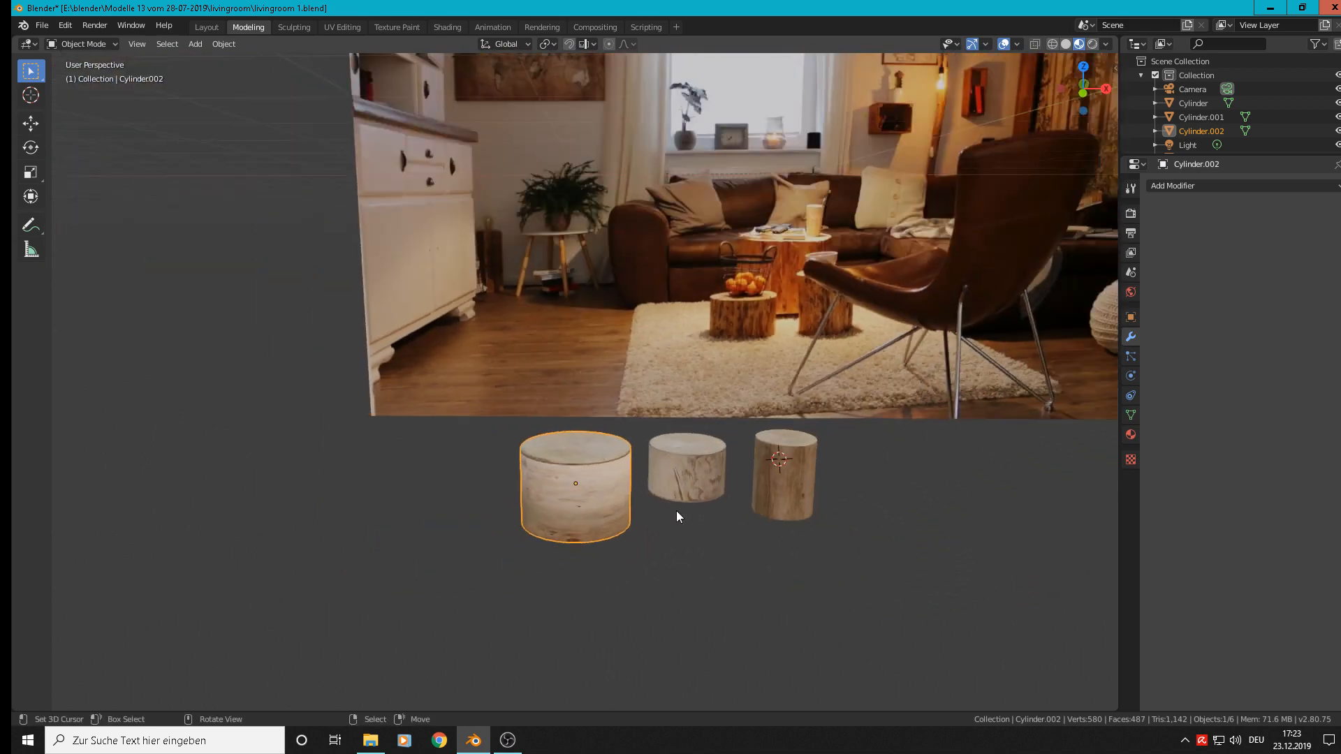
- Deselect all objects and save the living-room file under its existing name
click(677, 518)
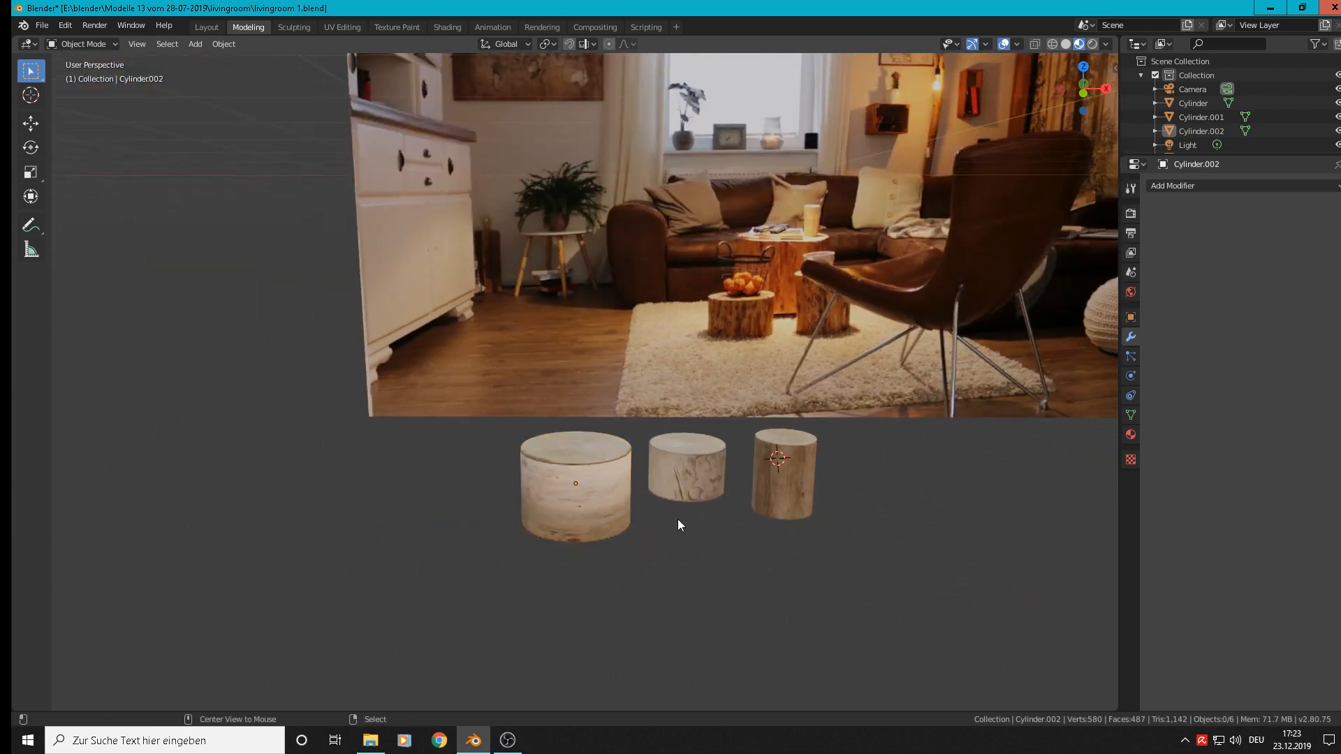
click(63, 26)
key(ctrl+s)
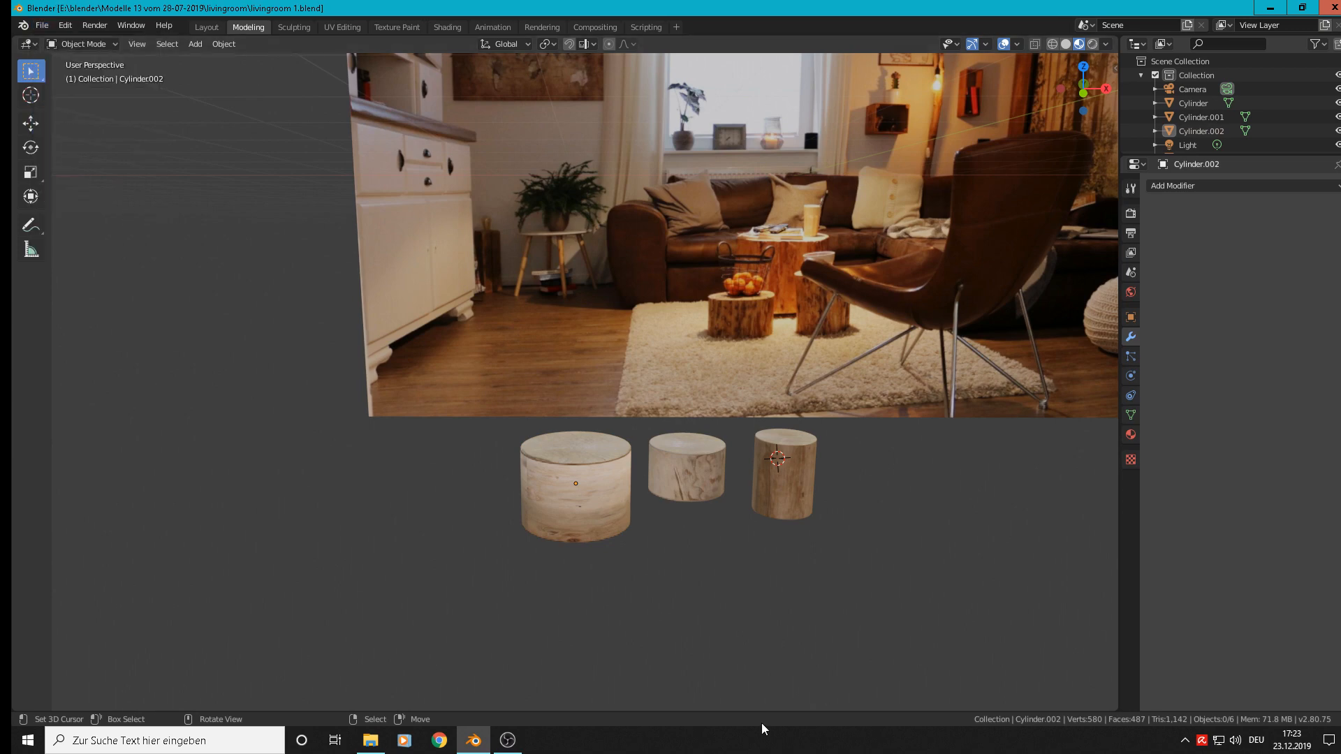
mouse_move(517, 742)
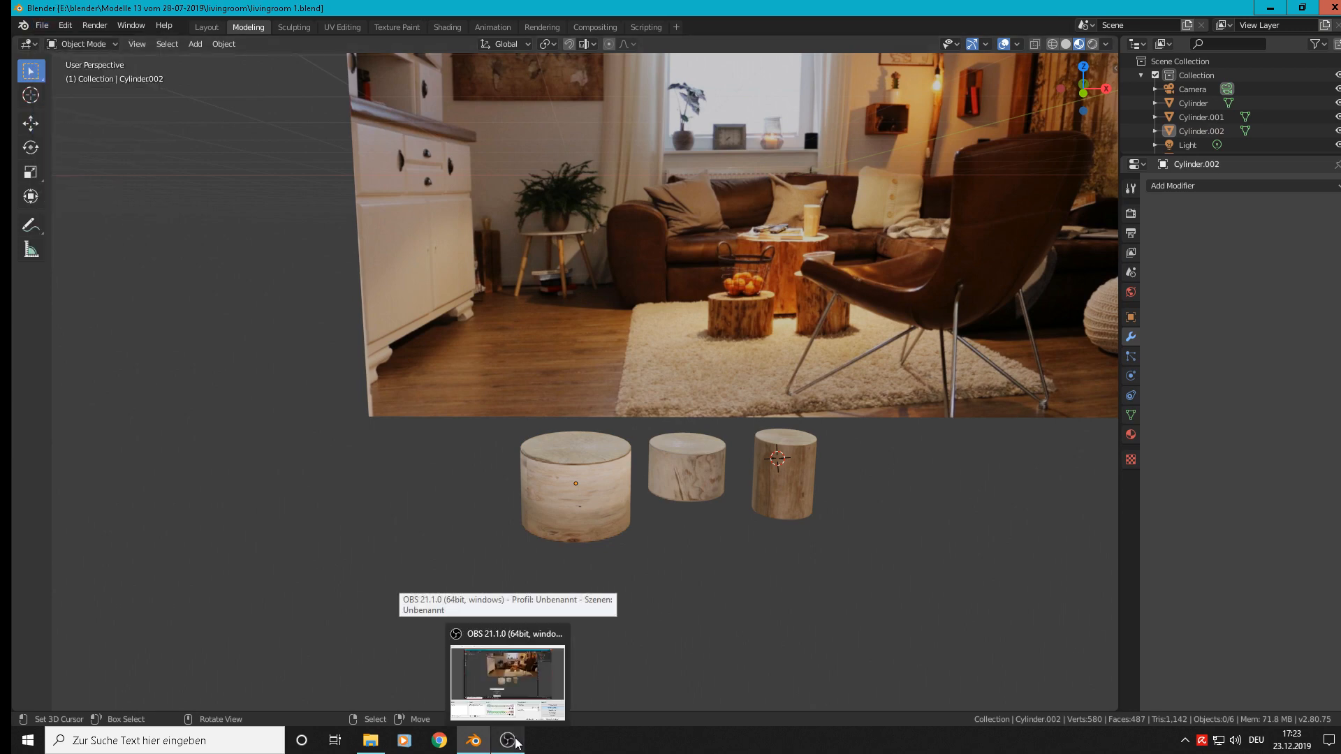
click(517, 742)
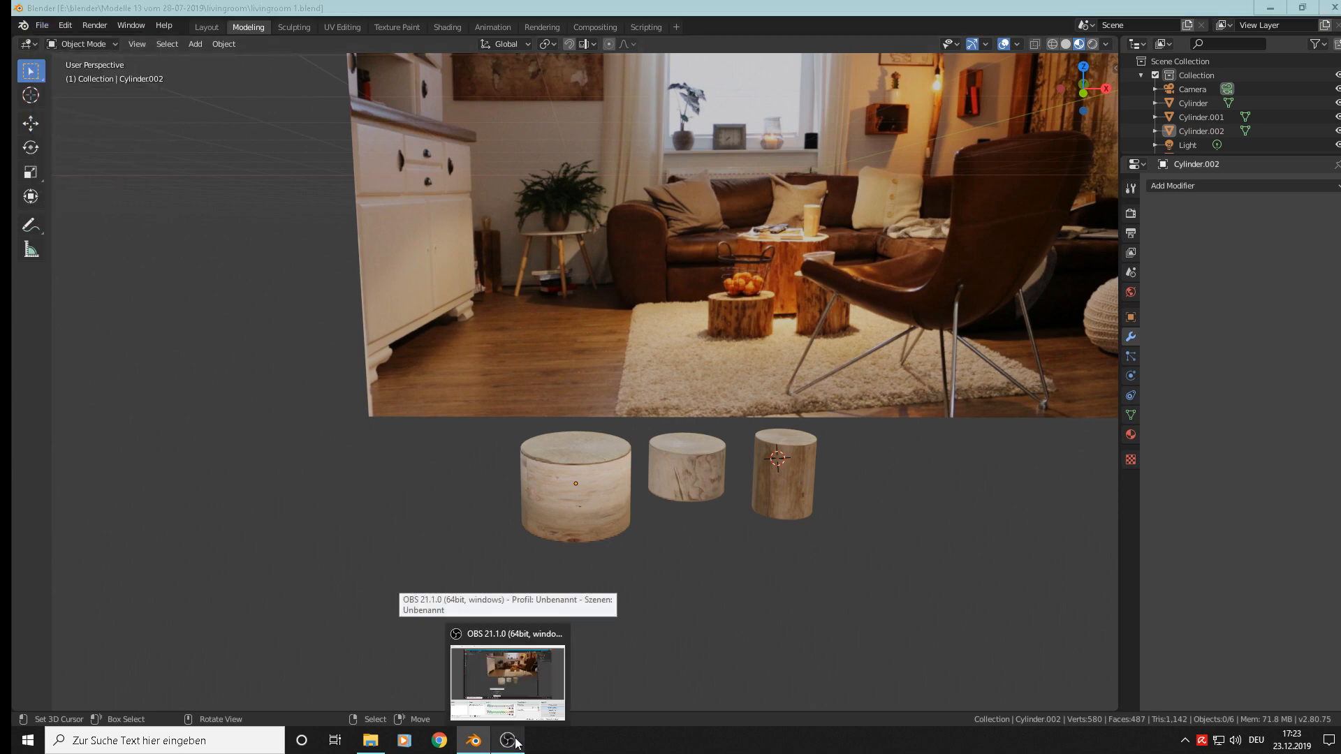